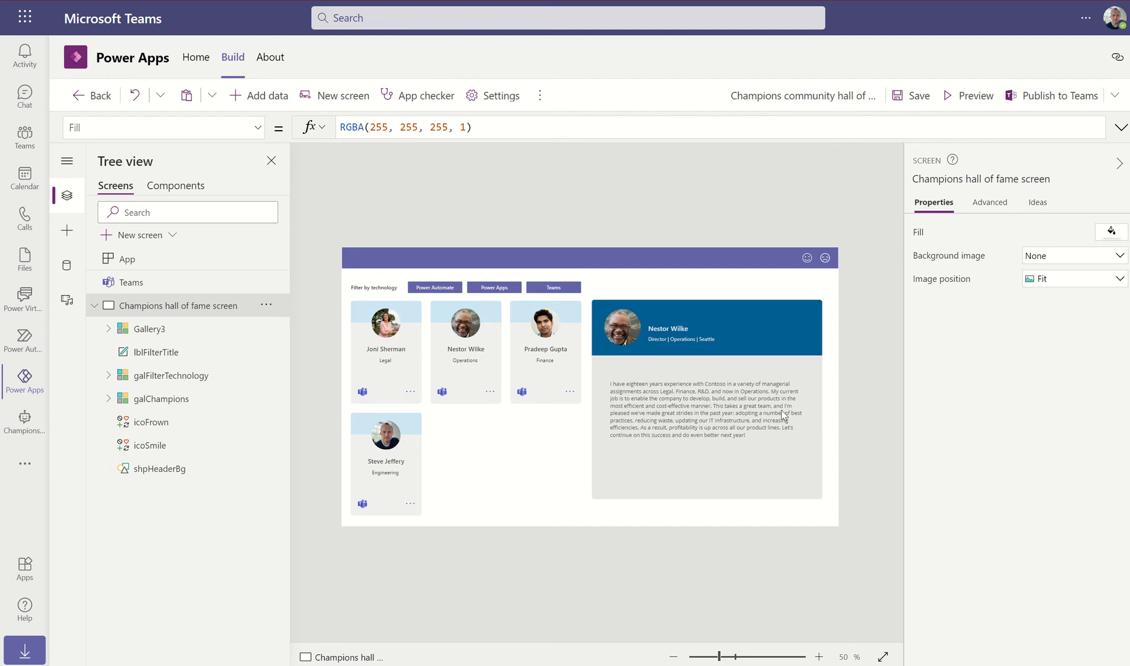
Inspect the bio HtmlText1 formula, highlighting ThisItem.aboutMe and viewing its evaluated result
{"action": "left_click", "coordinate": [679, 405]}
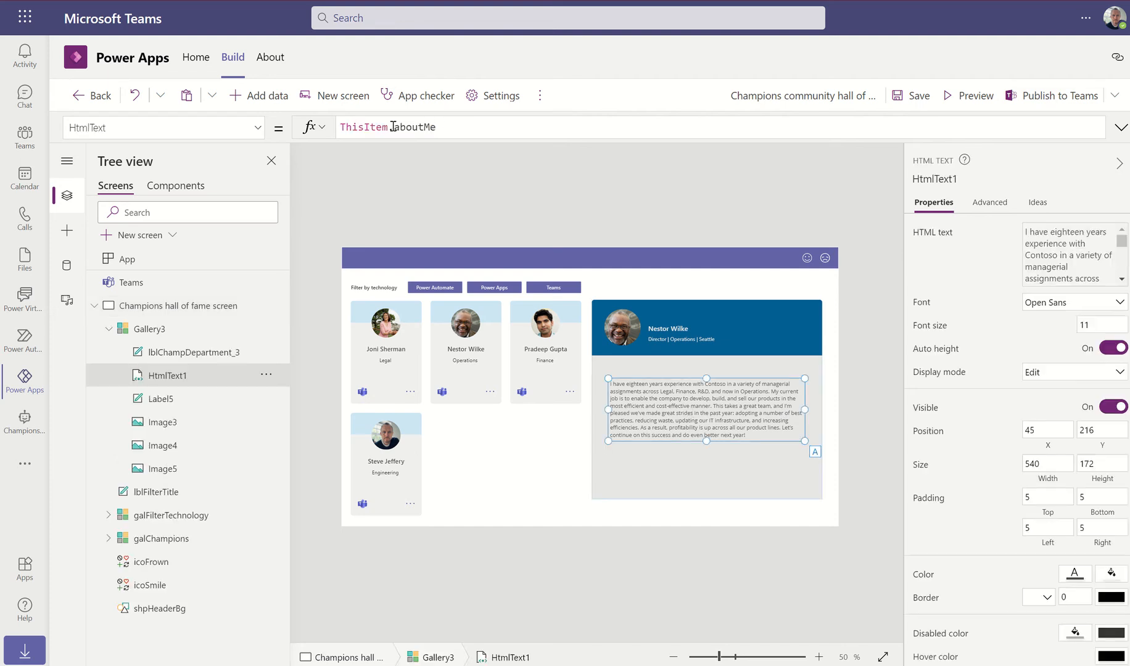
{"action": "left_click_drag", "start_coordinate": [393, 127], "coordinate": [463, 126]}
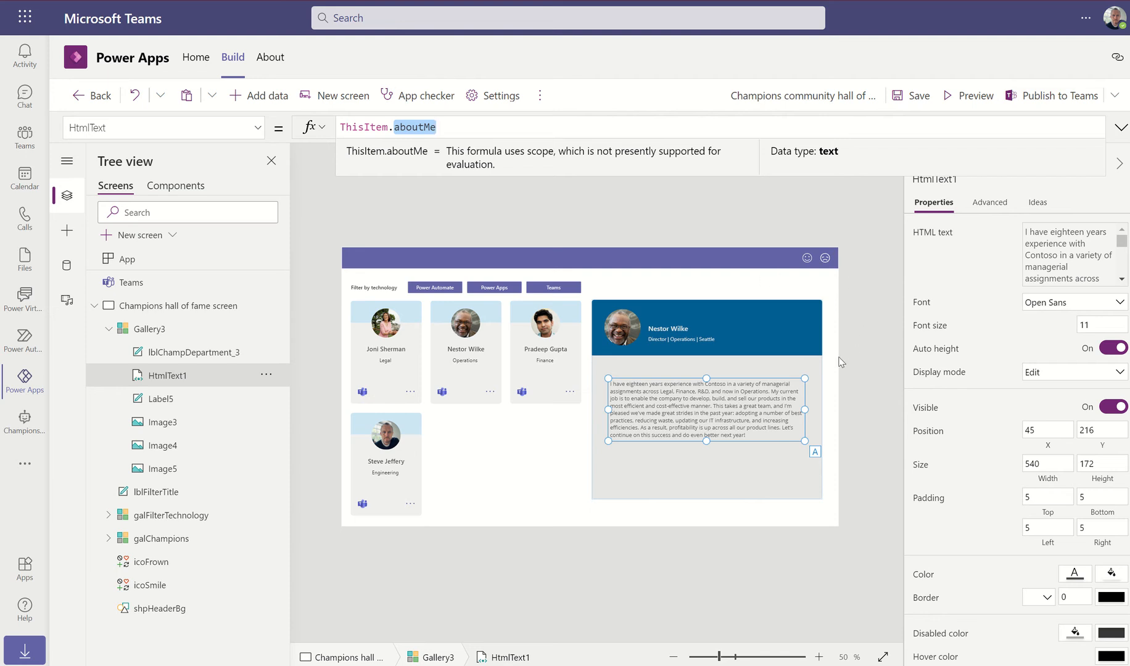
{"action": "left_click", "coordinate": [855, 390]}
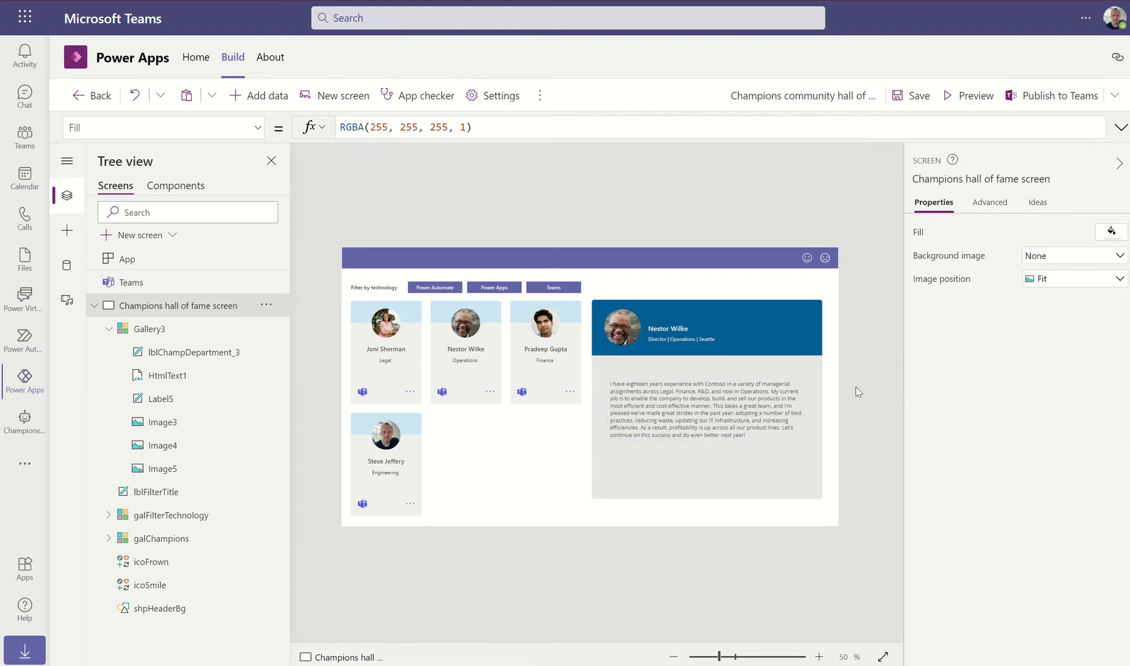
{"action": "left_click", "coordinate": [684, 395]}
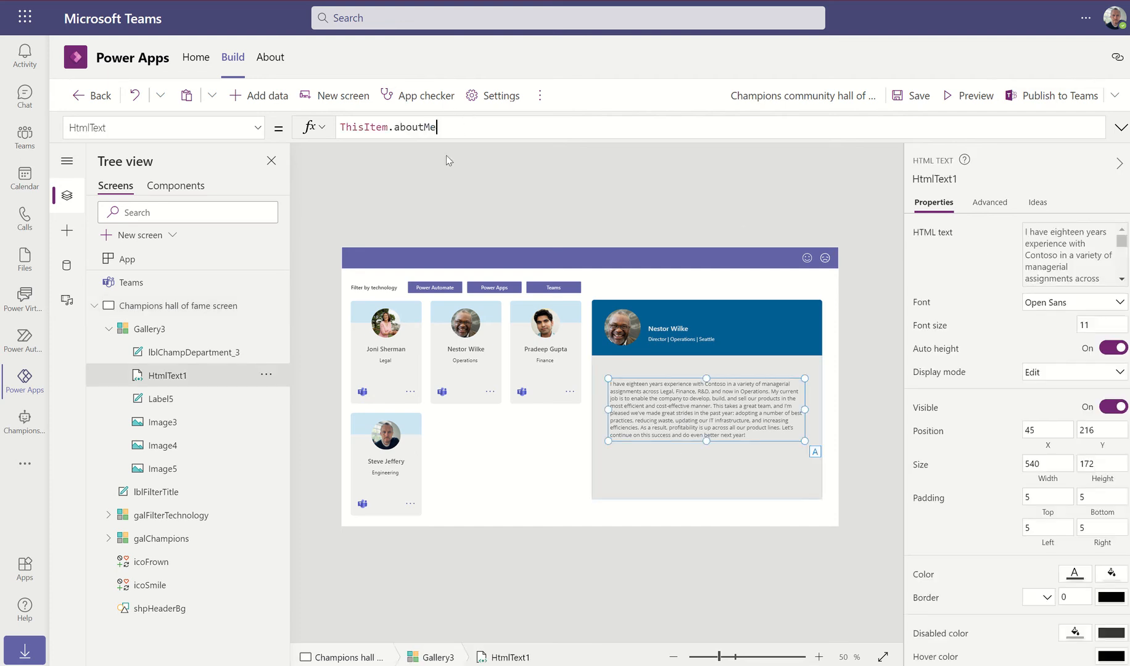
{"action": "left_click", "coordinate": [456, 130]}
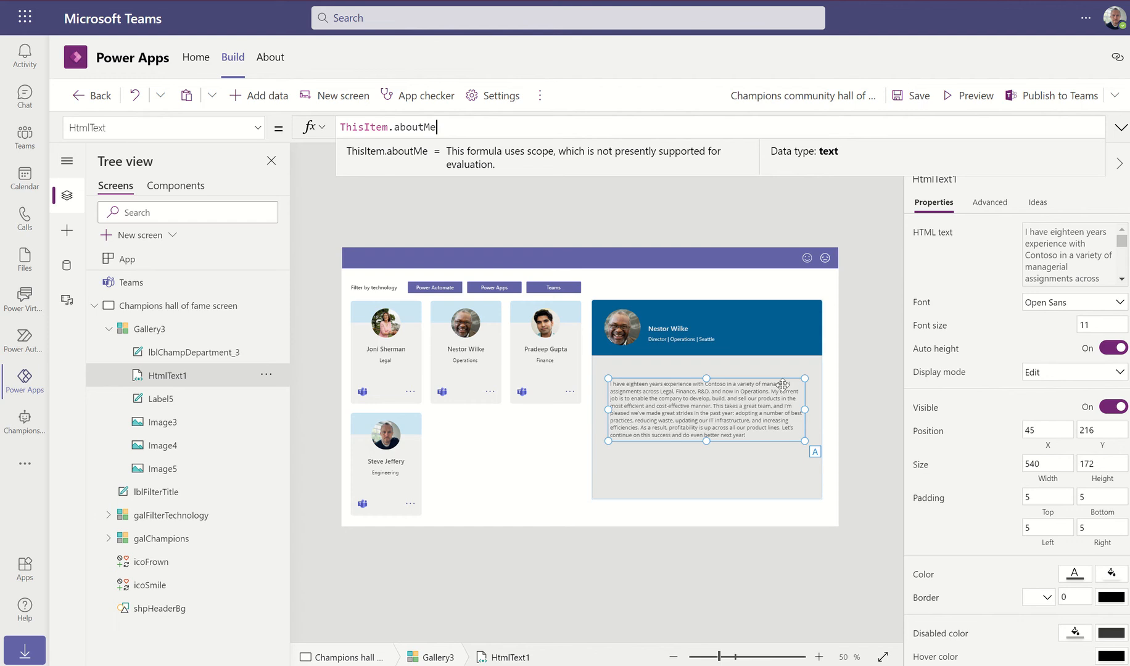
{"action": "left_click", "coordinate": [805, 219]}
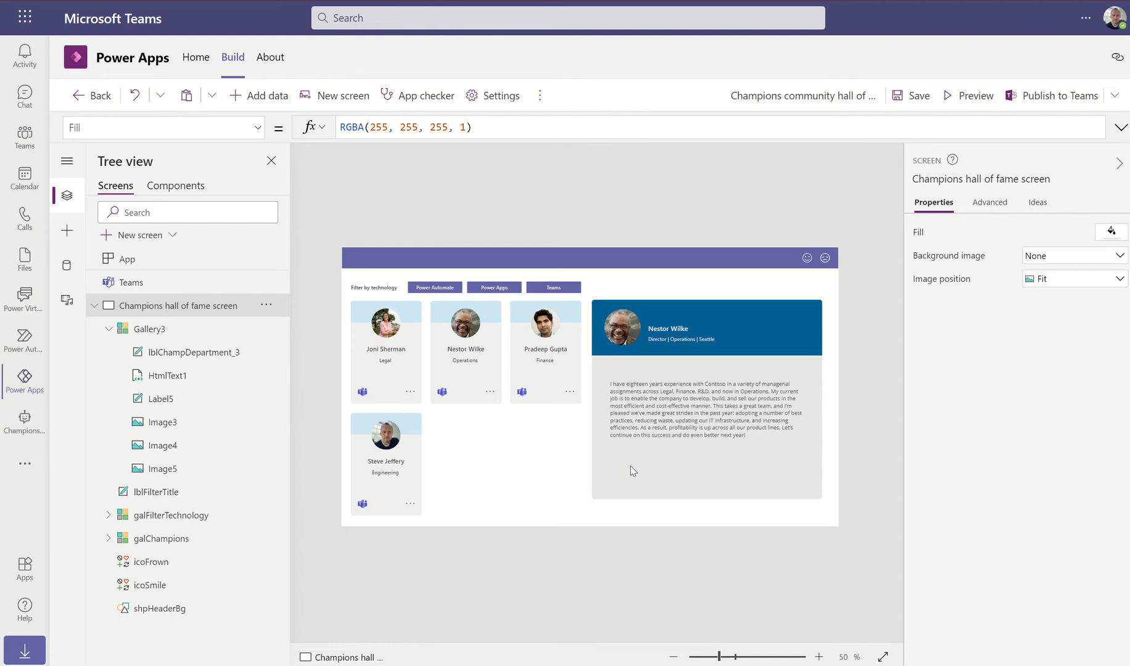
Rename the department label lblChampDepartment_3 to lblChampDepartmentOfficeRole
{"action": "left_click", "coordinate": [153, 330]}
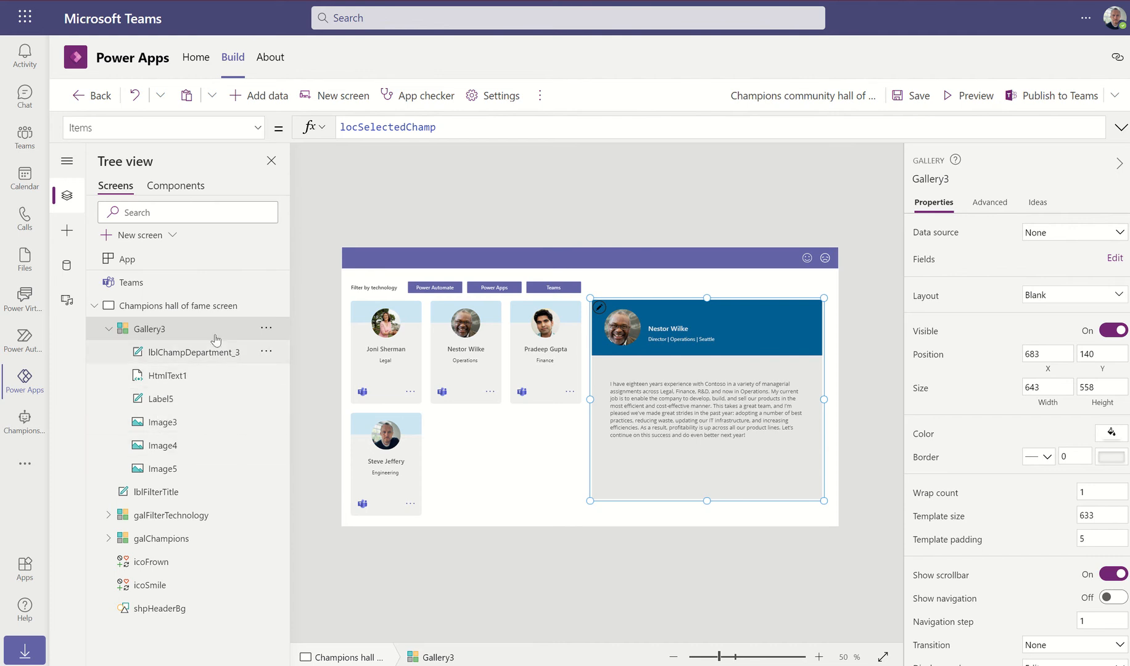
{"action": "left_click", "coordinate": [202, 352]}
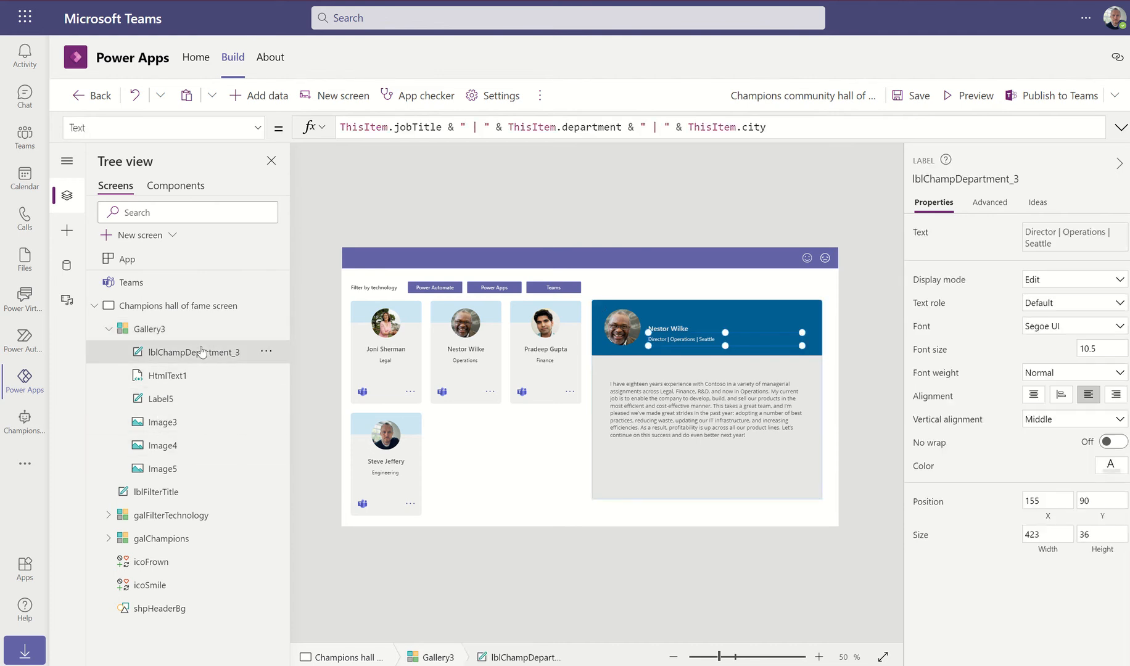
{"action": "left_click", "coordinate": [266, 351]}
{"action": "left_click", "coordinate": [303, 457]}
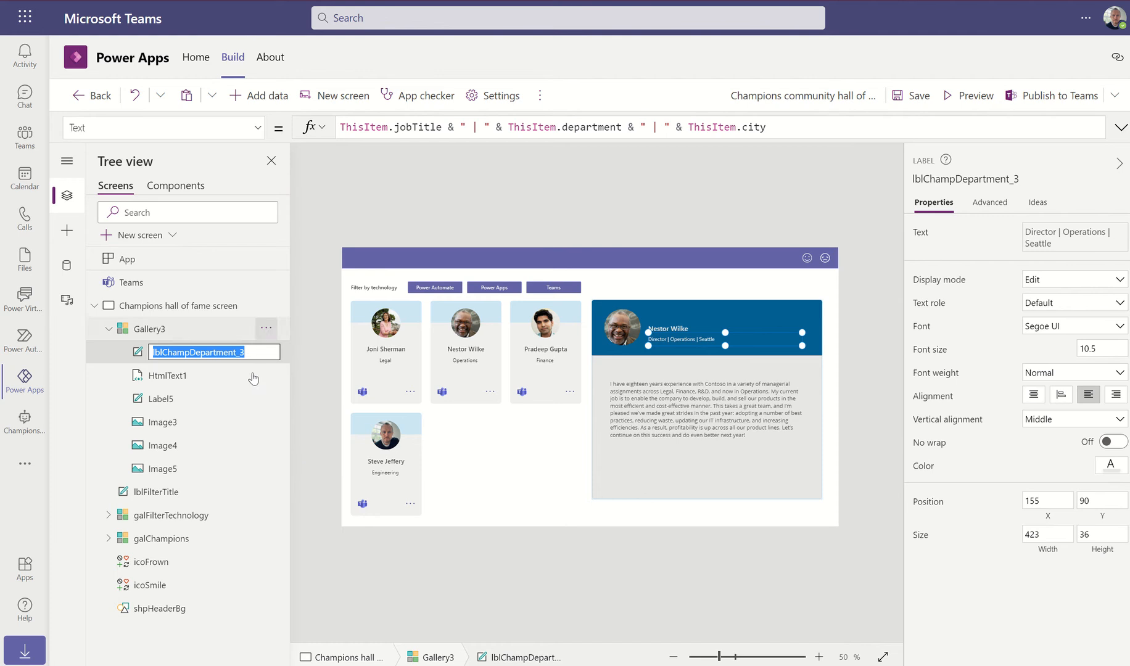
{"action": "left_click", "coordinate": [265, 352]}
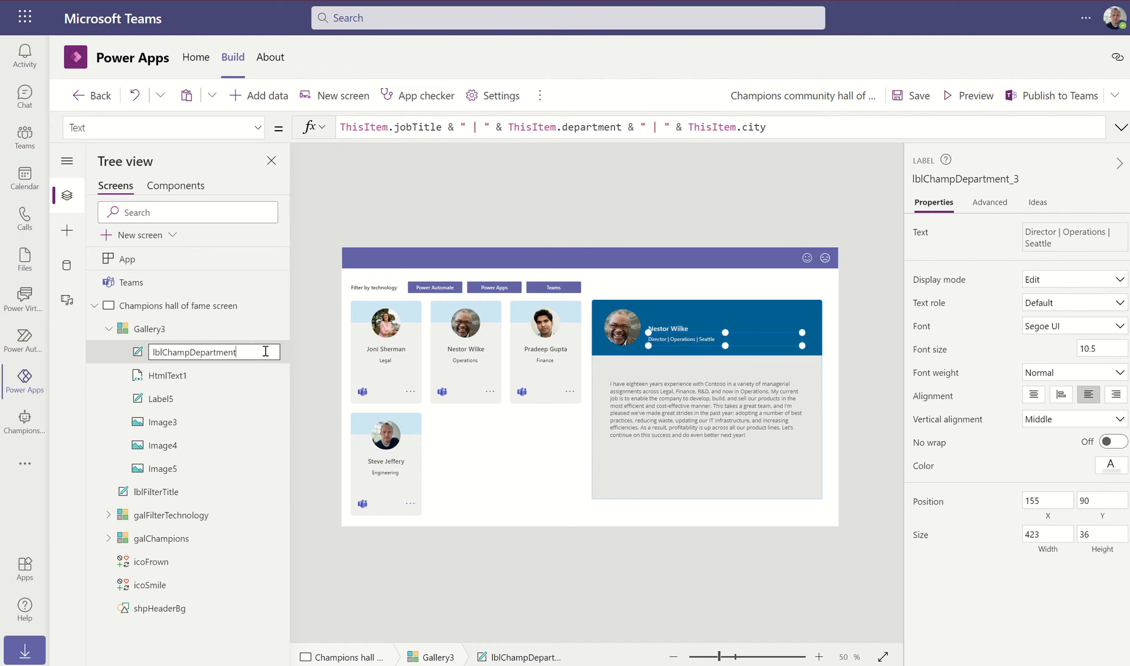
{"action": "type", "text": "OfficeRole"}
{"action": "key", "text": "Escape"}
Rename the biography control HtmlText1 to htmProfileAboutMe
{"action": "left_click", "coordinate": [167, 376]}
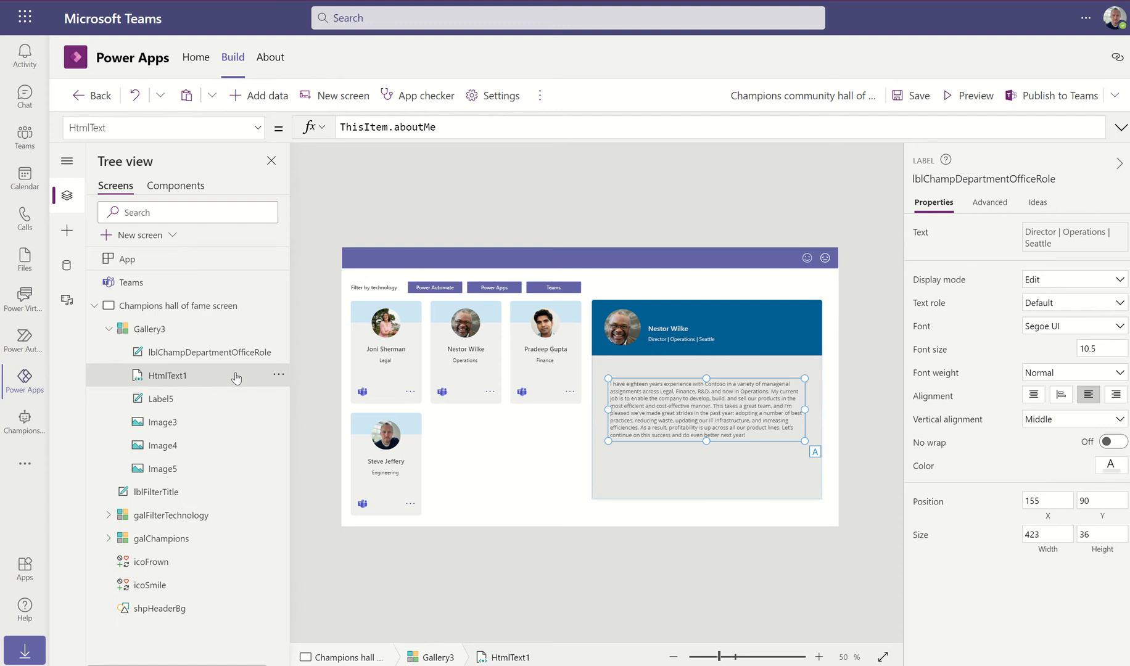
{"action": "left_click", "coordinate": [278, 375]}
{"action": "left_click", "coordinate": [306, 478]}
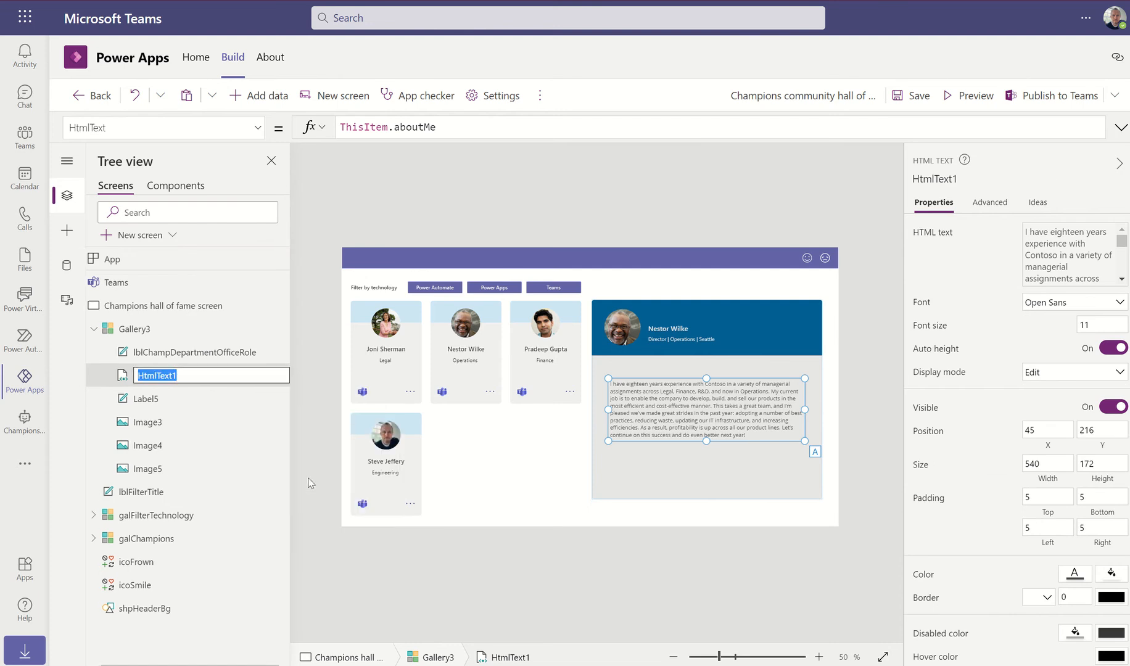
{"action": "type", "text": "htmlP"}
{"action": "key", "text": "BackSpace"}
{"action": "key", "text": "BackSpace"}
{"action": "type", "text": "ProfileAboutMe"}
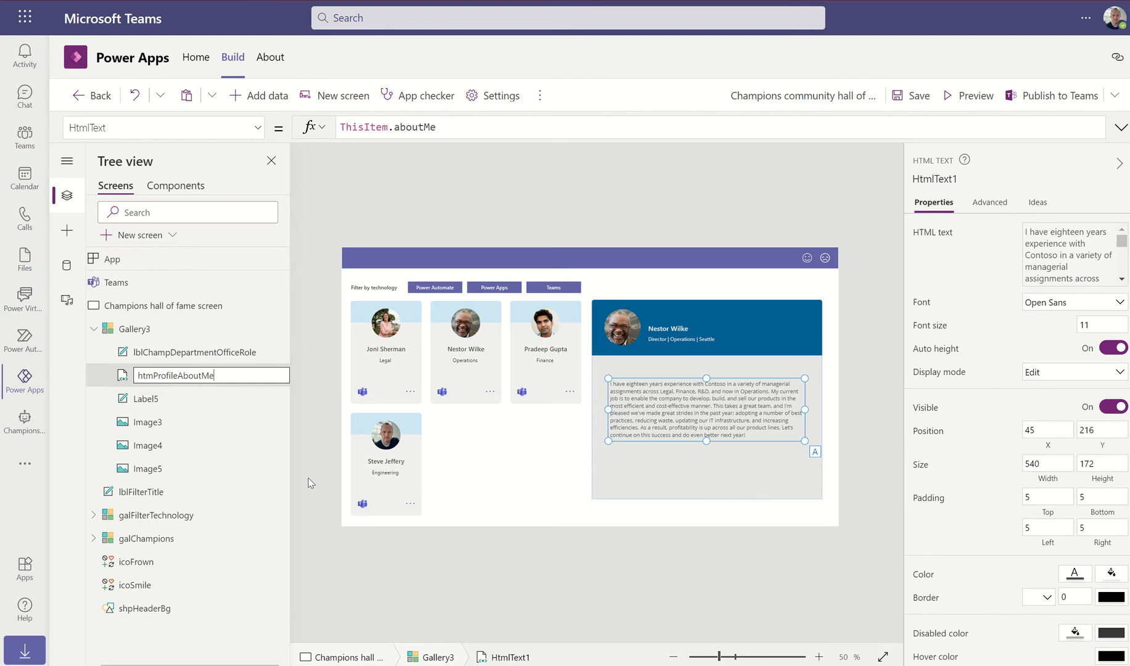
{"action": "key", "text": "Return"}
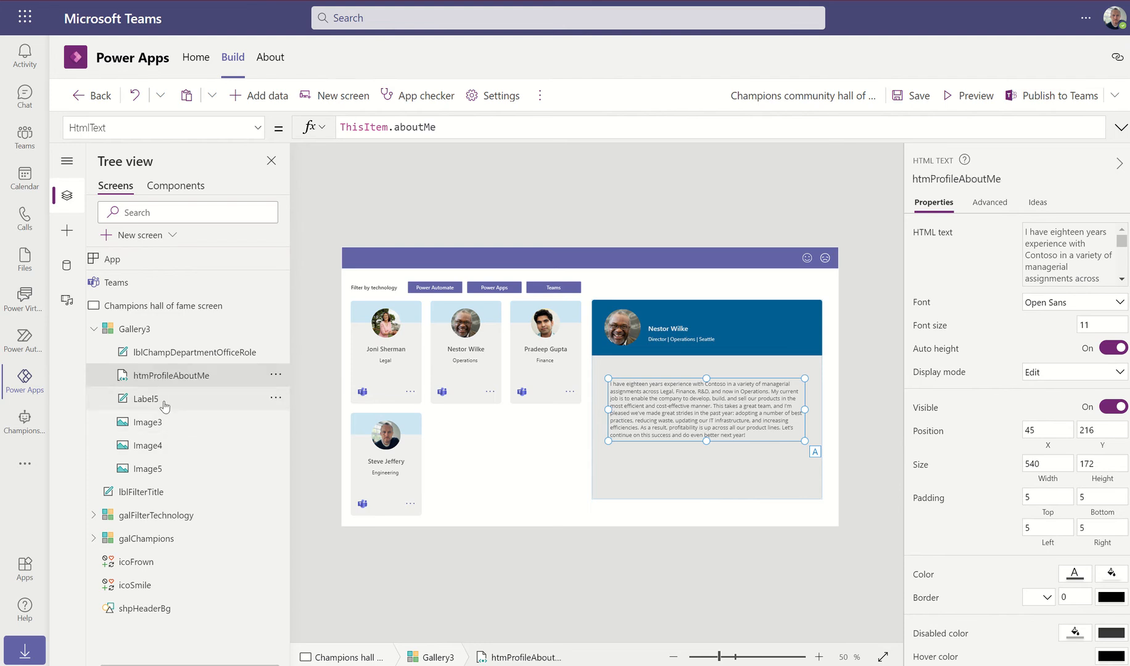
Rename the profile name label Label5 to lblSelectedProfileName
{"action": "left_click", "coordinate": [172, 404]}
{"action": "left_click", "coordinate": [275, 398]}
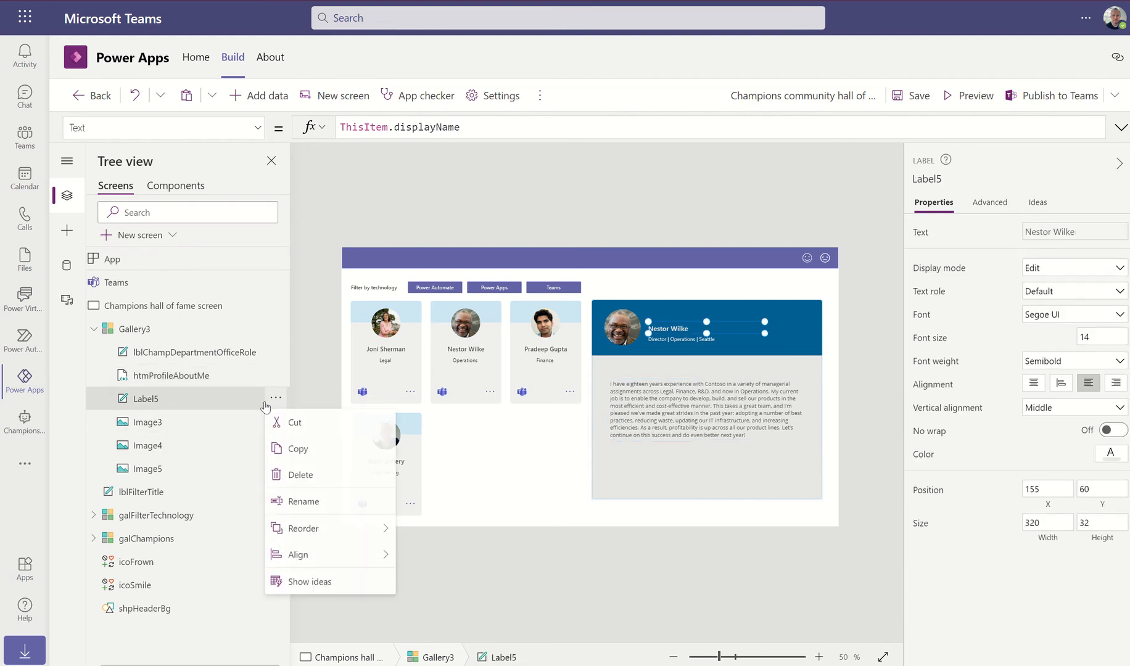
{"action": "left_click", "coordinate": [305, 502]}
{"action": "type", "text": "lblSe"}
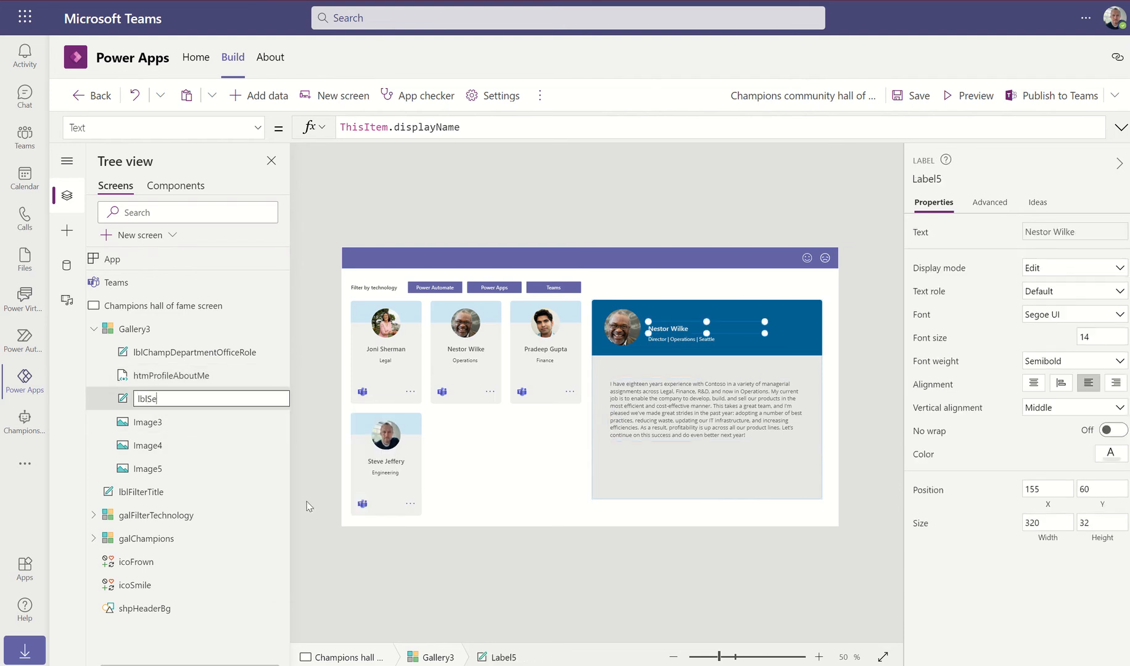
{"action": "type", "text": "lectedProfileName"}
{"action": "key", "text": "Return"}
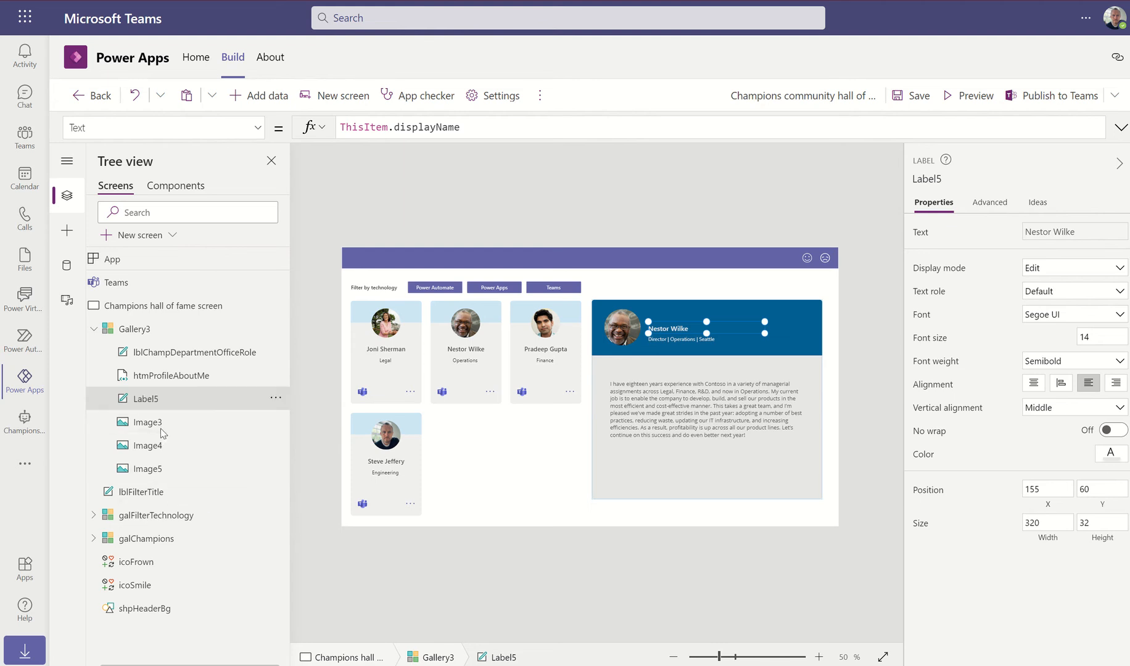
Rename the profile photo Image3 to imgSelectedUserProfile
{"action": "left_click", "coordinate": [157, 432]}
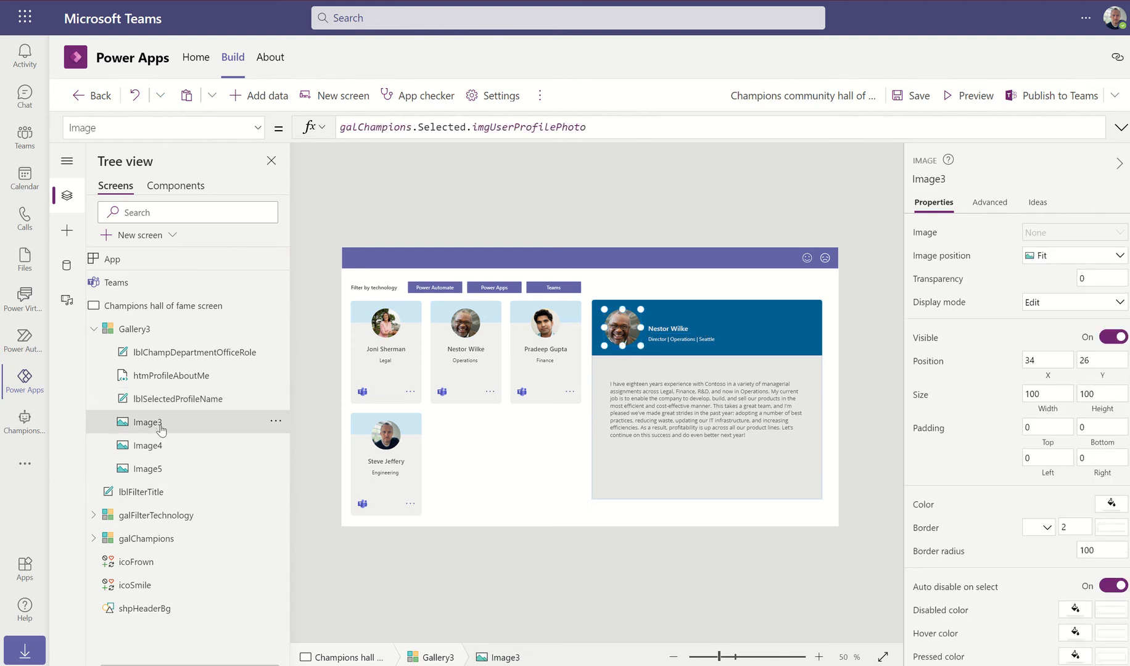
{"action": "left_click", "coordinate": [275, 422]}
{"action": "left_click", "coordinate": [301, 525]}
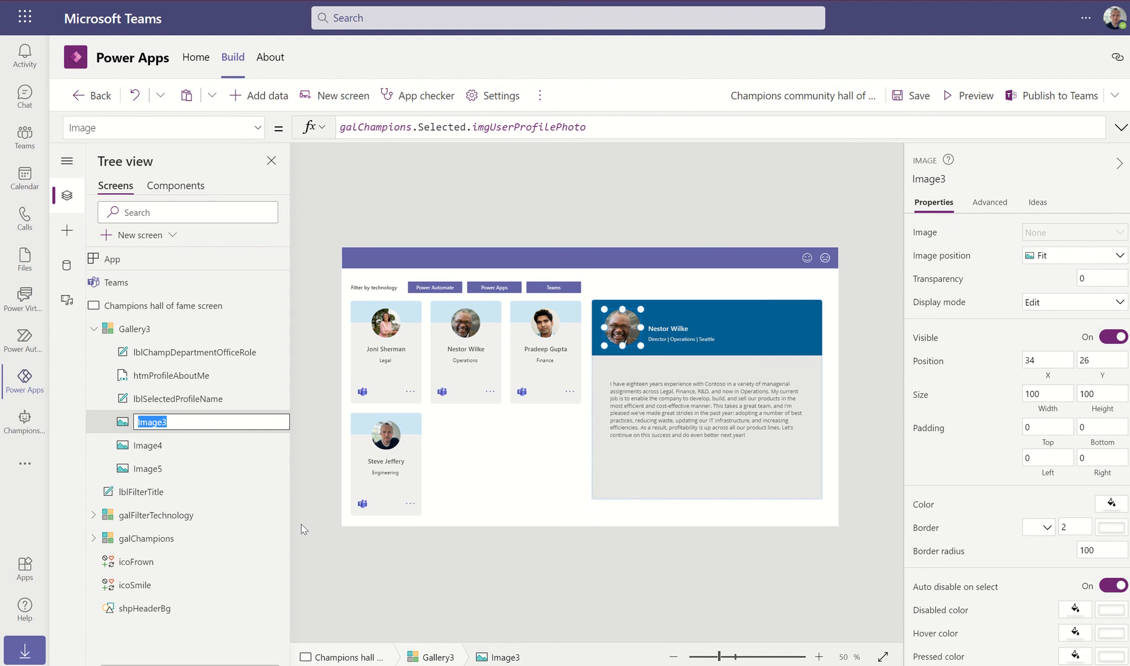
{"action": "type", "text": "imgUser"}
{"action": "key", "text": "BackSpace"}
{"action": "key", "text": "BackSpace"}
{"action": "key", "text": "BackSpace"}
{"action": "key", "text": "BackSpace"}
{"action": "type", "text": "SelectedUserProfile"}
{"action": "key", "text": "Escape"}
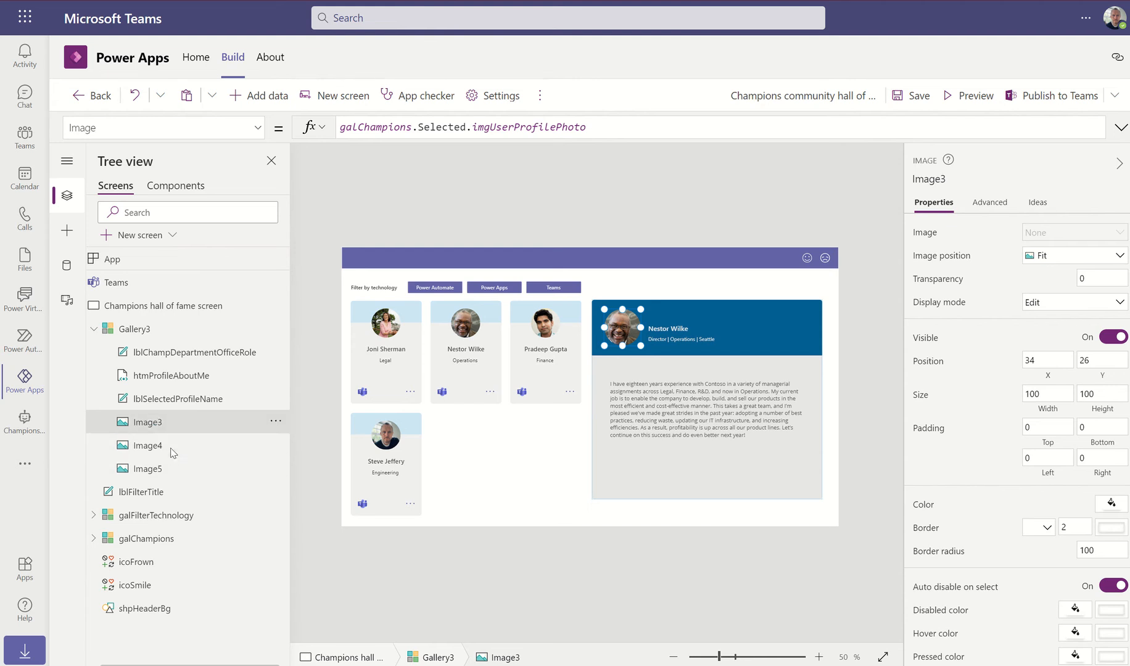
Rename the background images Image4 and Image5 to imgSelectUserHeaderBg and imgSelectedUserBodyBg
{"action": "left_click", "coordinate": [273, 446]}
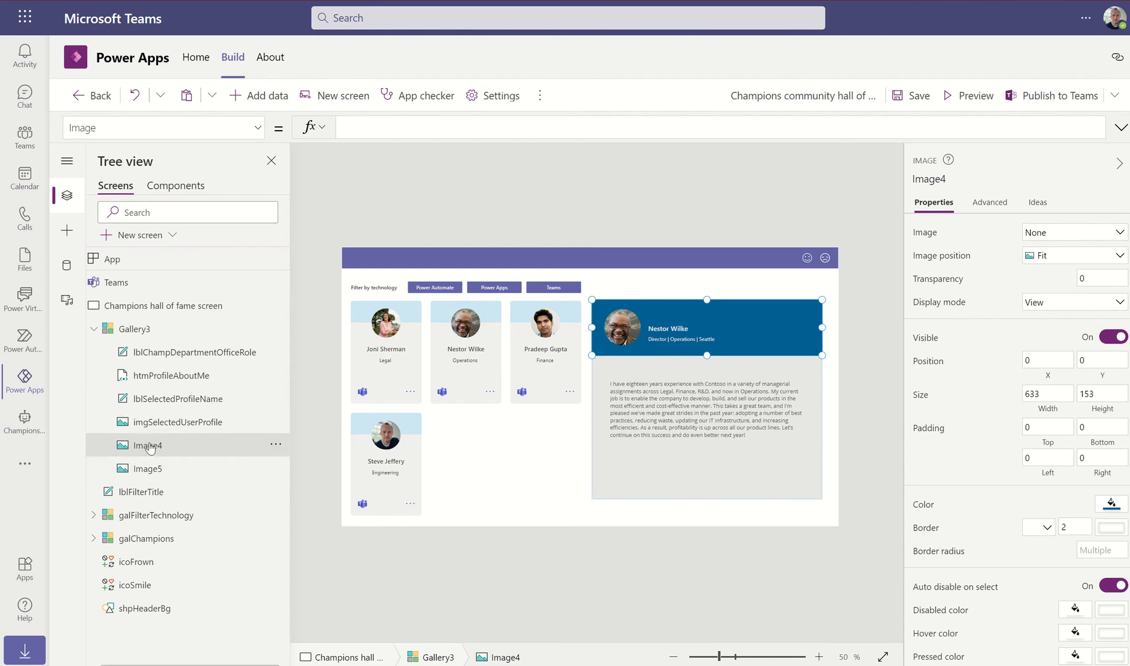
{"action": "left_click", "coordinate": [274, 446]}
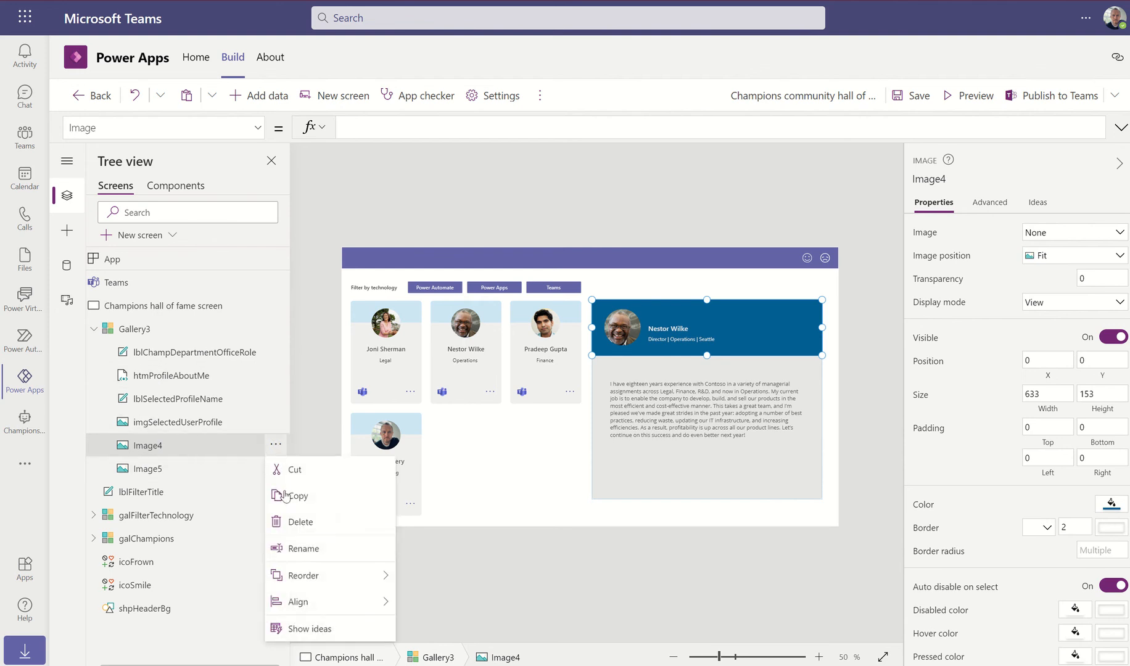
{"action": "left_click", "coordinate": [314, 548]}
{"action": "type", "text": "img"}
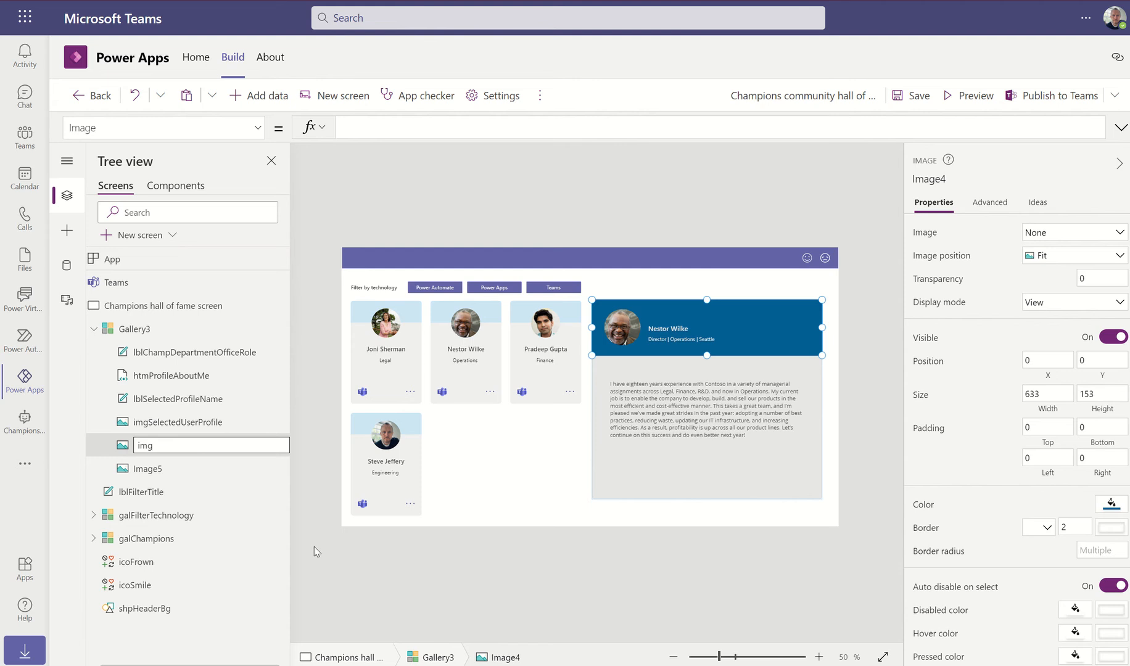
{"action": "type", "text": "SelectUserHeaderBg"}
{"action": "key", "text": "Escape"}
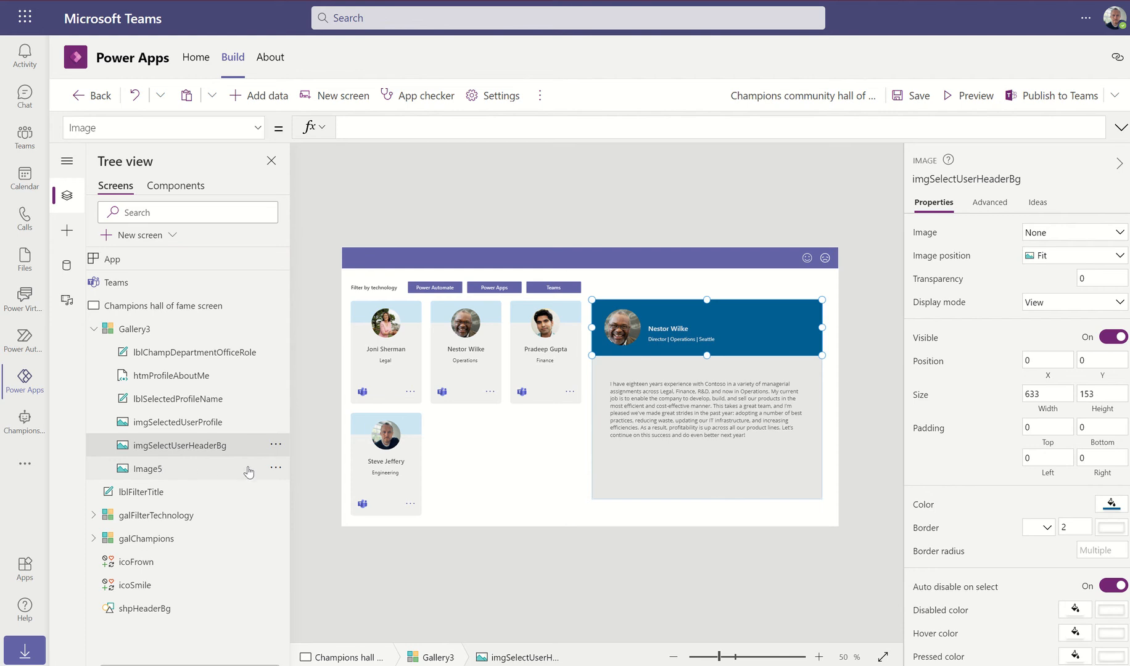
{"action": "left_click", "coordinate": [273, 469]}
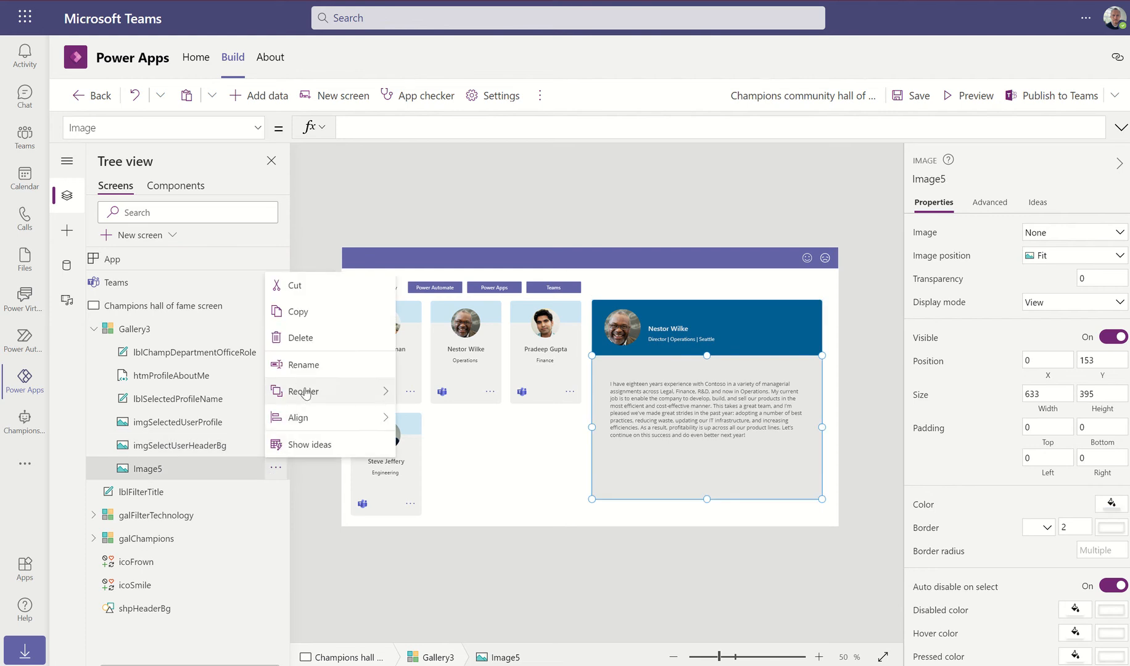
{"action": "left_click", "coordinate": [325, 368]}
{"action": "type", "text": "im"}
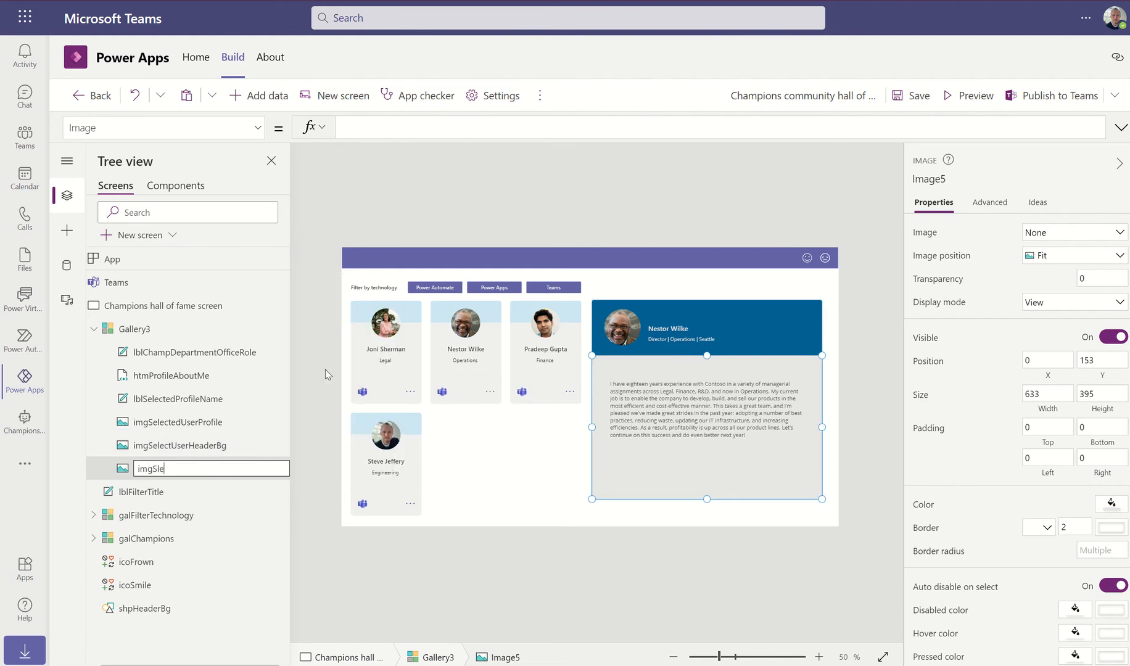
{"action": "type", "text": "gSelectedUserBodyBg"}
{"action": "key", "text": "Return"}
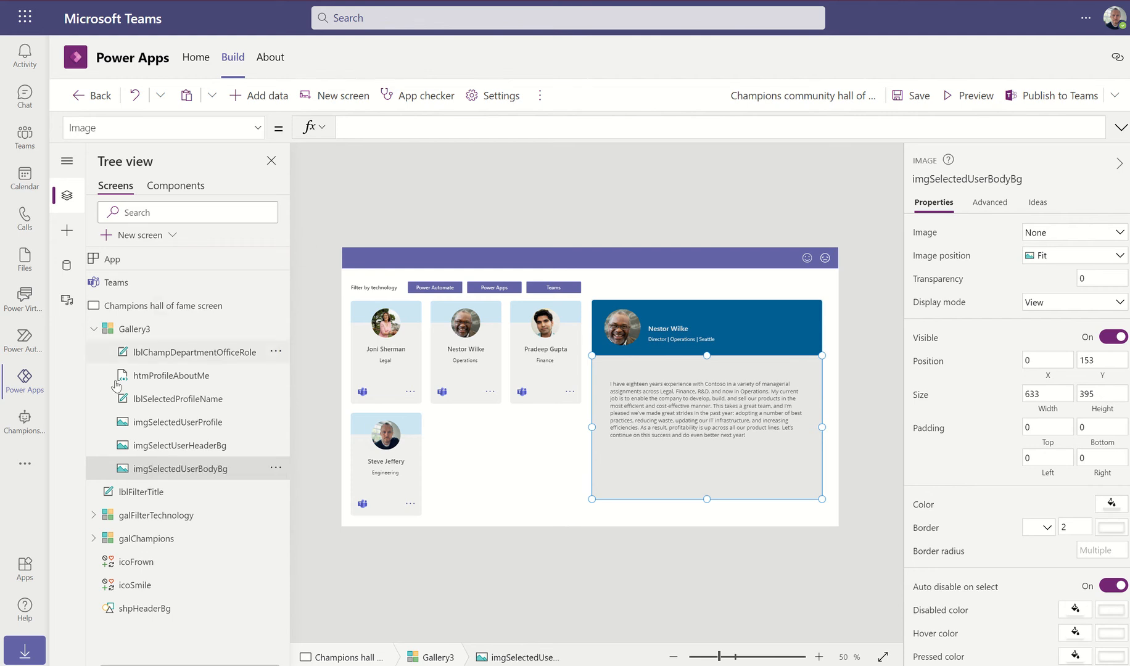
Rename Gallery3 to a first-draft selected-champ name with a mistyped gla prefix
{"action": "left_click", "coordinate": [241, 333]}
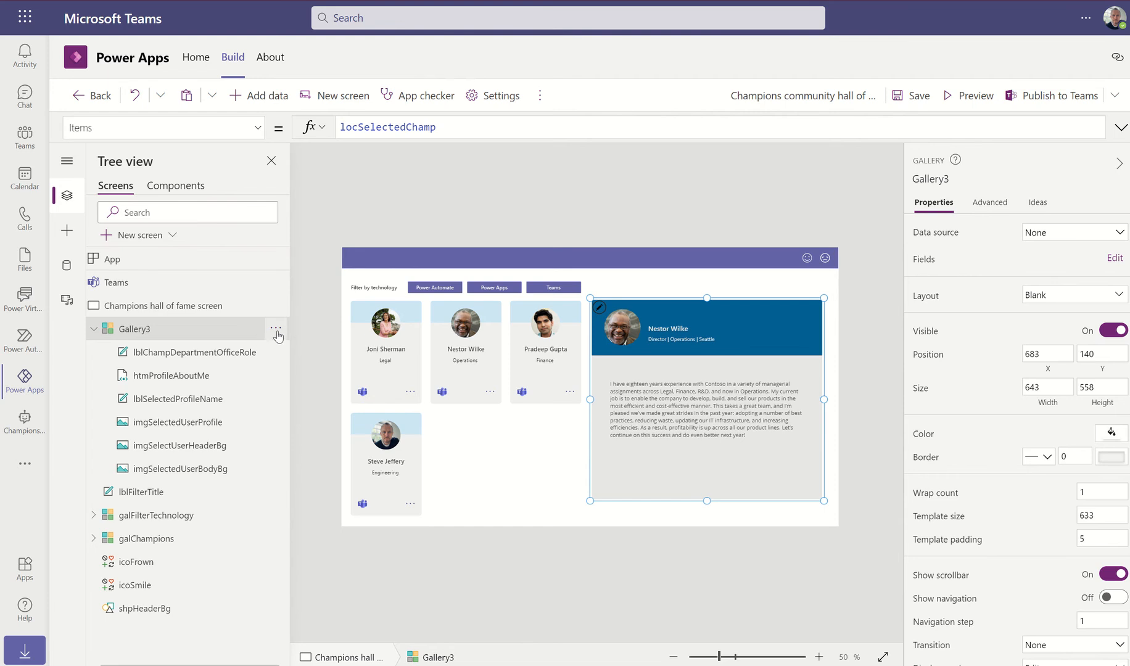
{"action": "left_click", "coordinate": [276, 329]}
{"action": "left_click", "coordinate": [308, 423]}
{"action": "type", "text": "g"}
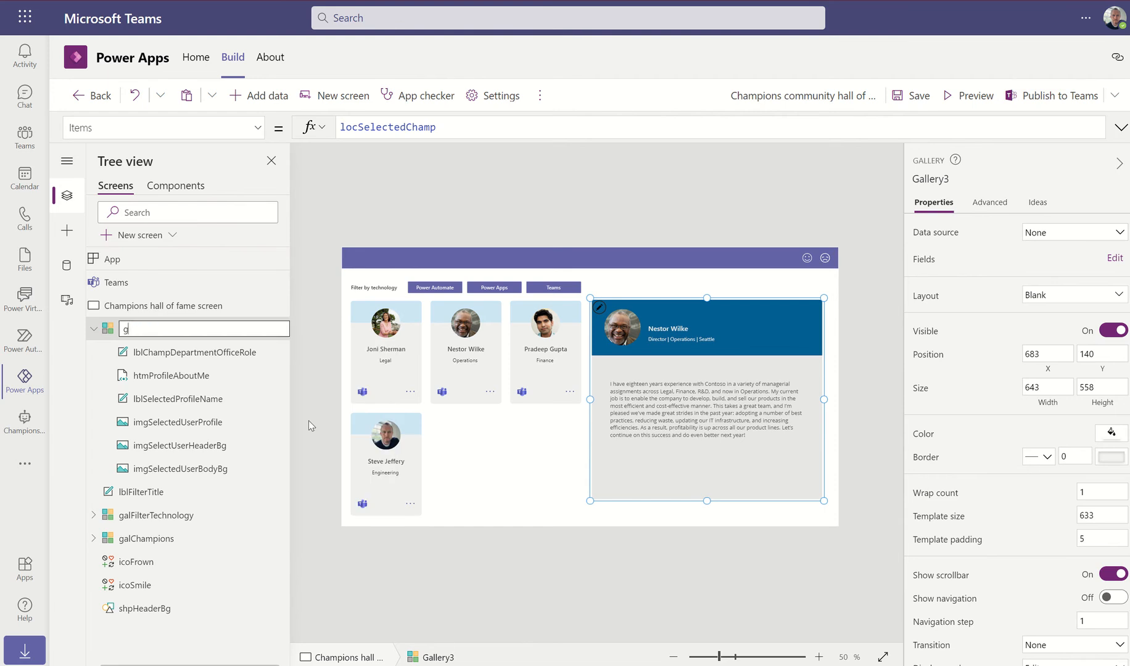
{"action": "type", "text": "laSelectedUser"}
{"action": "key", "text": "BackSpace"}
{"action": "key", "text": "BackSpace"}
{"action": "key", "text": "BackSpace"}
{"action": "key", "text": "BackSpace"}
{"action": "type", "text": "champ"}
{"action": "left_click", "coordinate": [171, 327]}
{"action": "left_click", "coordinate": [535, 209]}
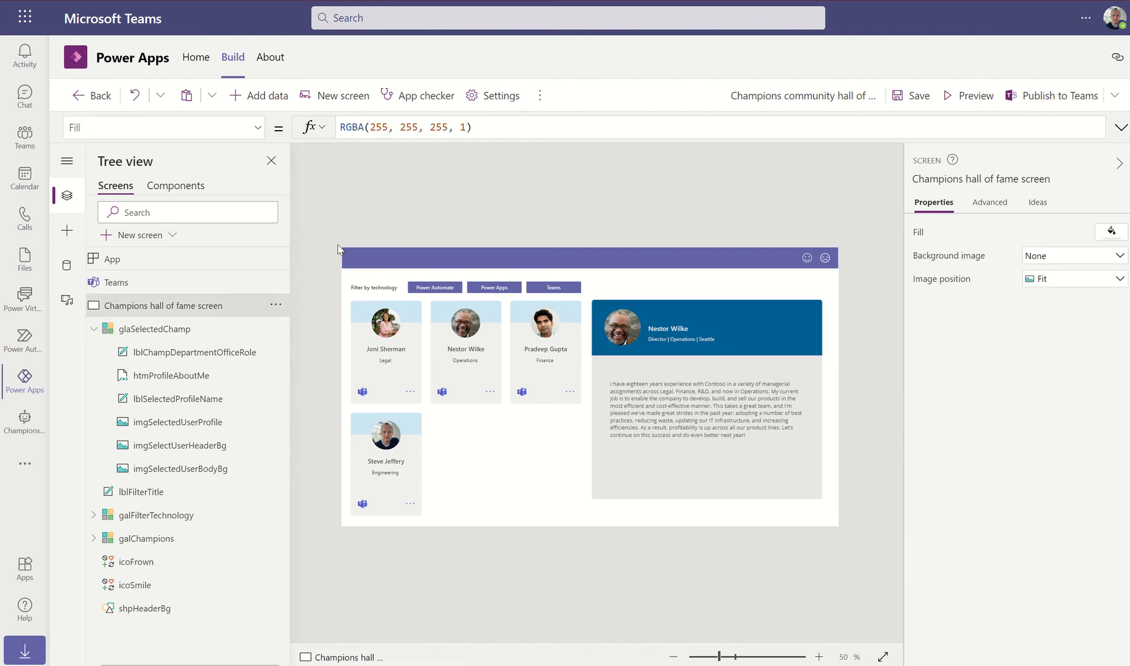
Fix the gallery's prefix so its name reads galSelectedChamp
{"action": "left_click", "coordinate": [143, 331]}
{"action": "left_click", "coordinate": [276, 328]}
{"action": "left_click", "coordinate": [296, 429]}
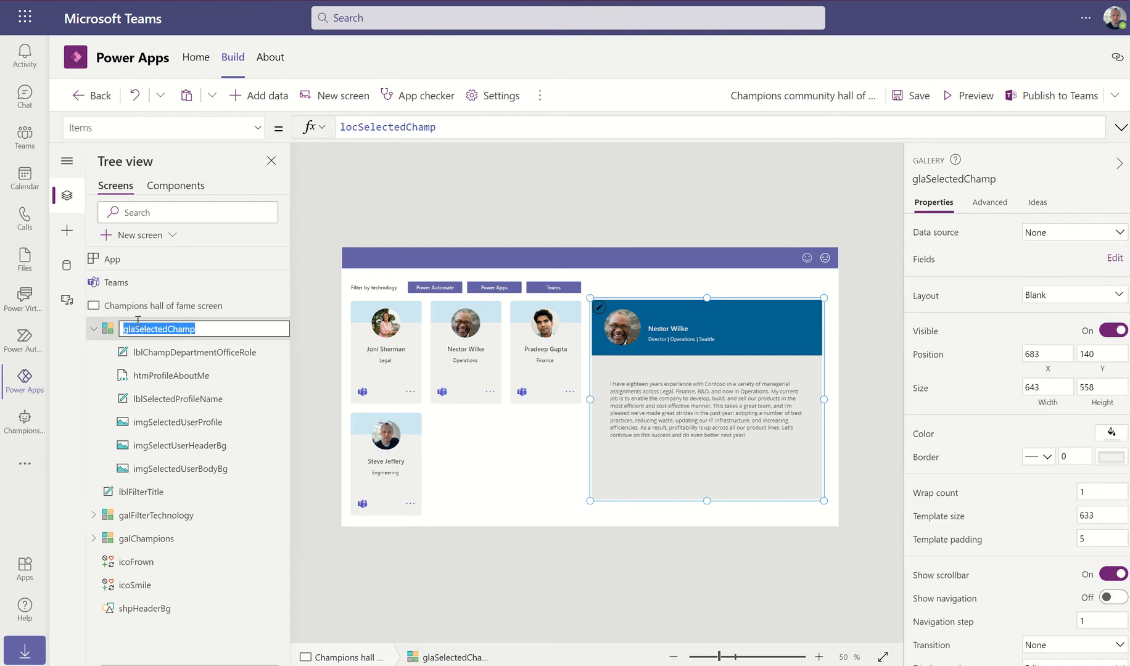
{"action": "left_click", "coordinate": [135, 332]}
{"action": "key", "text": "BackSpace"}
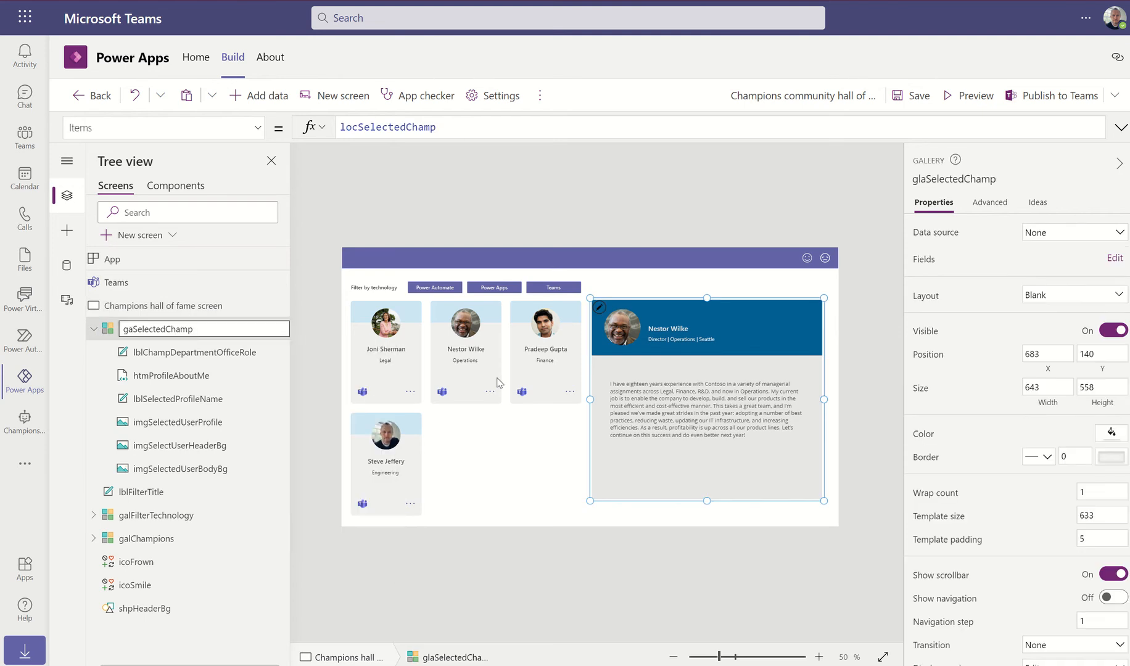
{"action": "type", "text": "l"}
{"action": "left_click", "coordinate": [638, 195]}
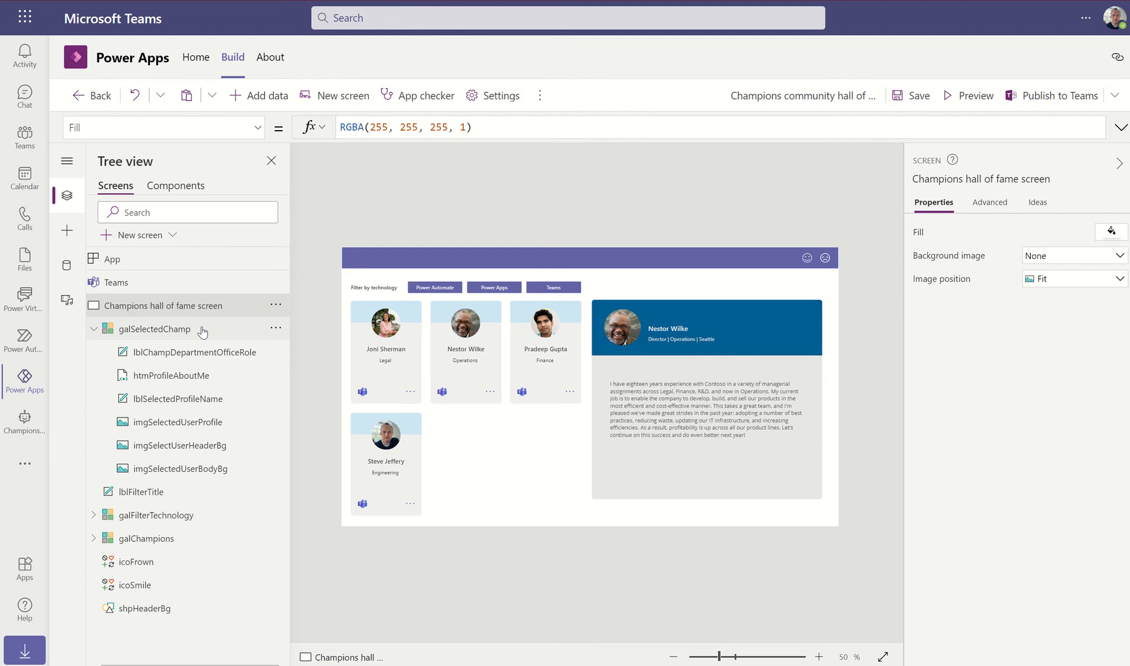
Insert an icon into the detail gallery and move it to the blue banner's top-right
{"action": "left_click", "coordinate": [748, 369]}
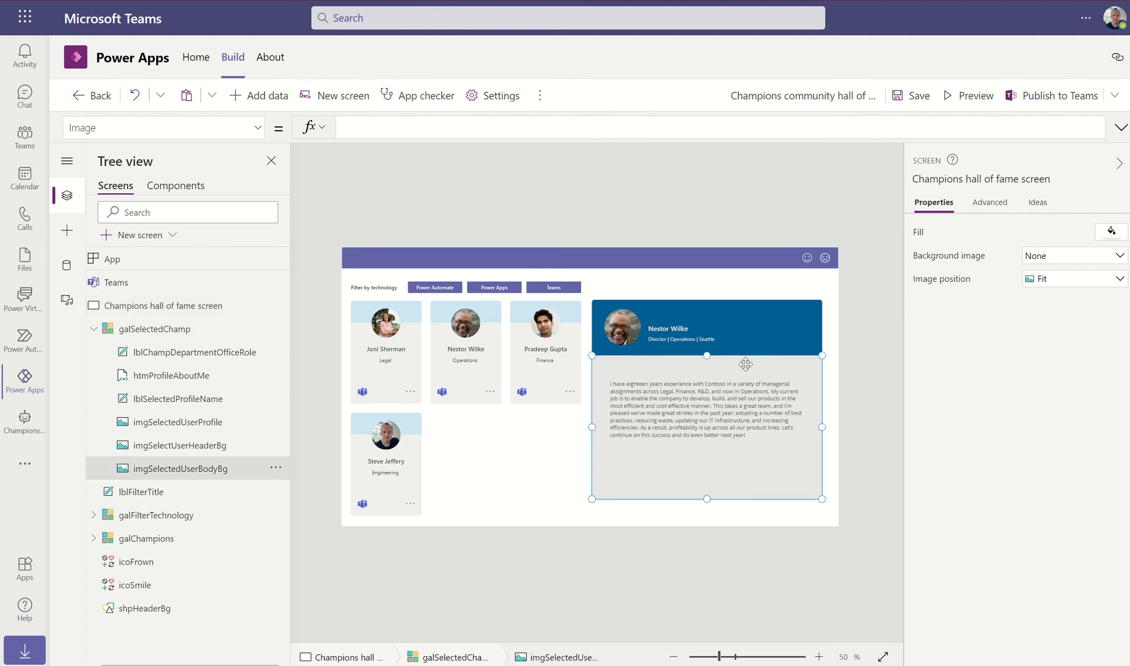
{"action": "left_click", "coordinate": [66, 230]}
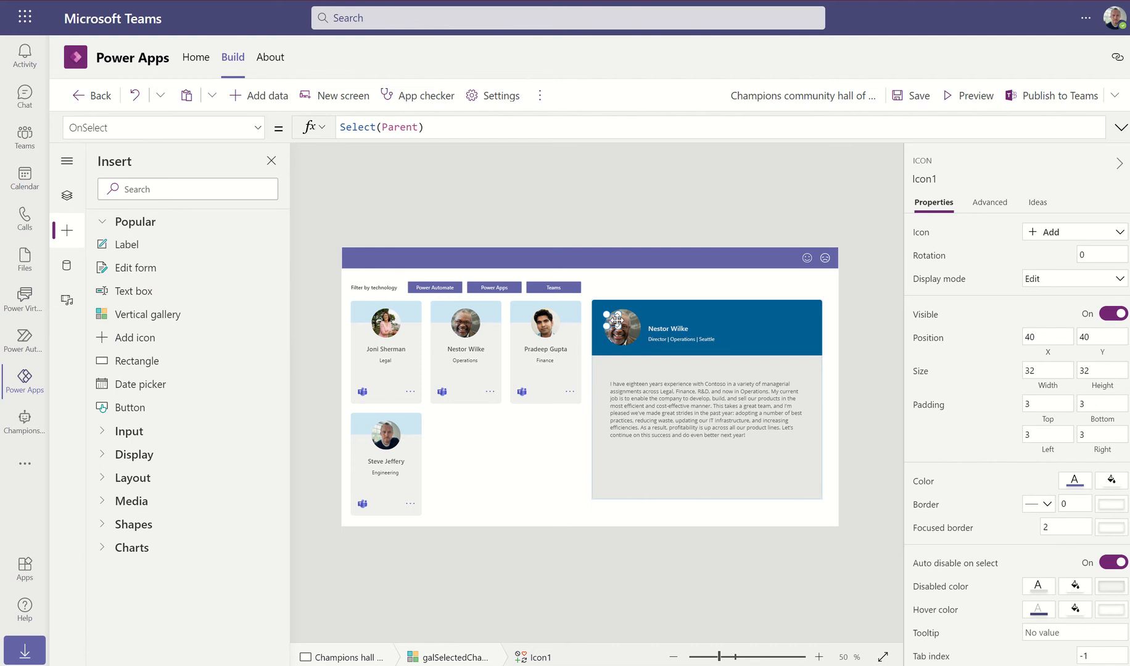
{"action": "left_click", "coordinate": [1075, 482]}
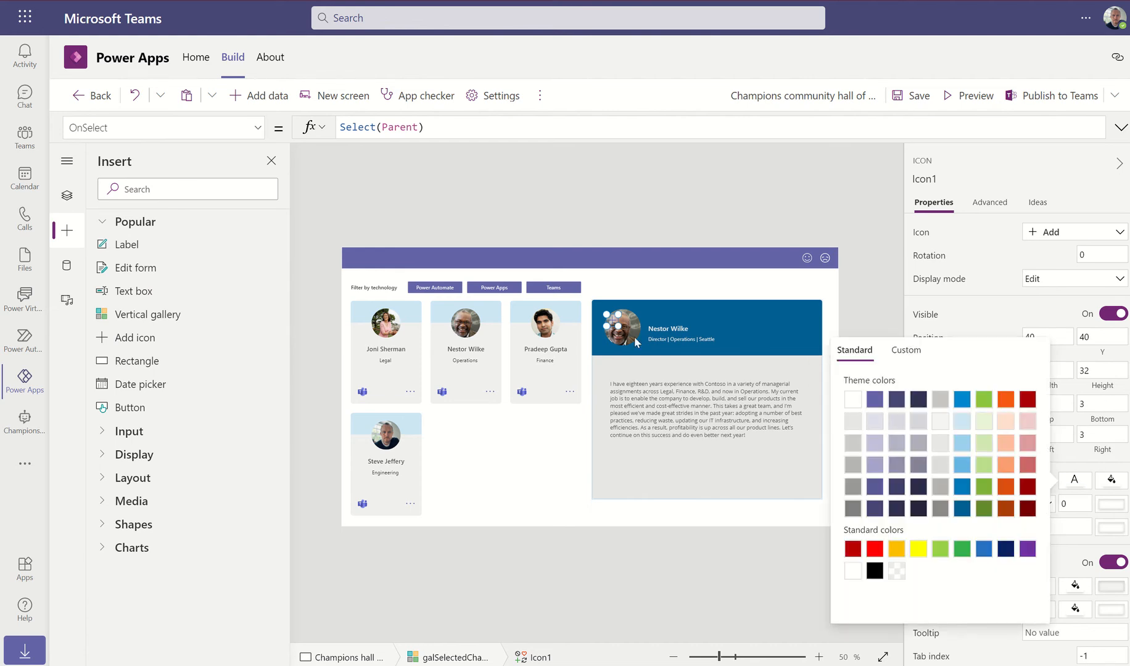
{"action": "left_click_drag", "start_coordinate": [613, 321], "coordinate": [808, 314]}
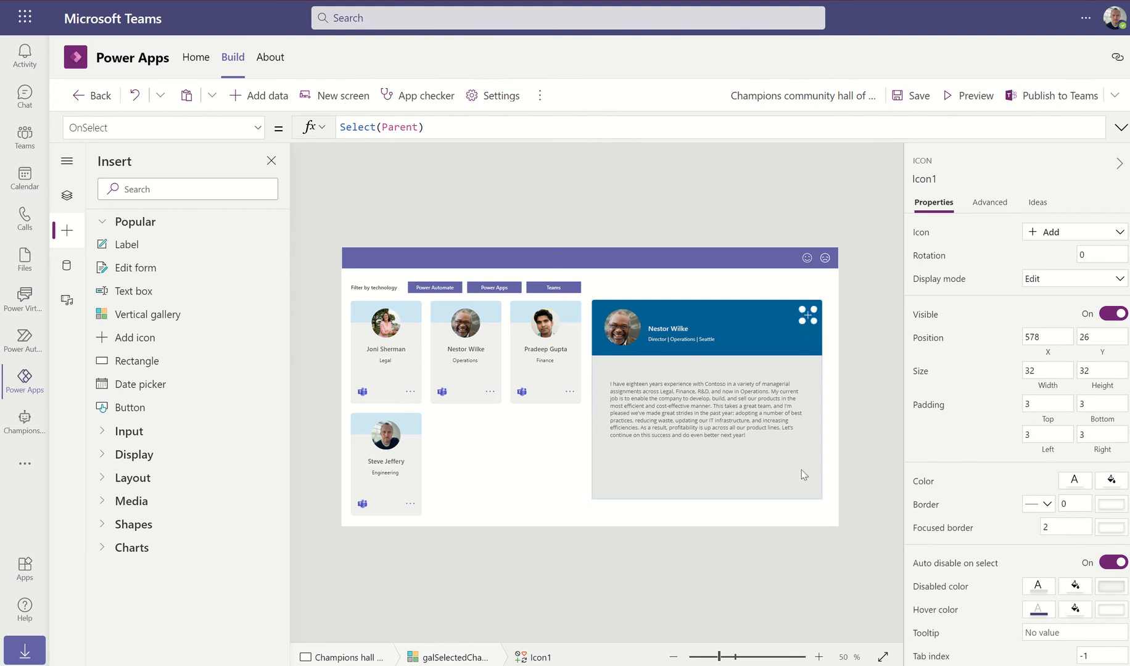
{"action": "left_click", "coordinate": [759, 657]}
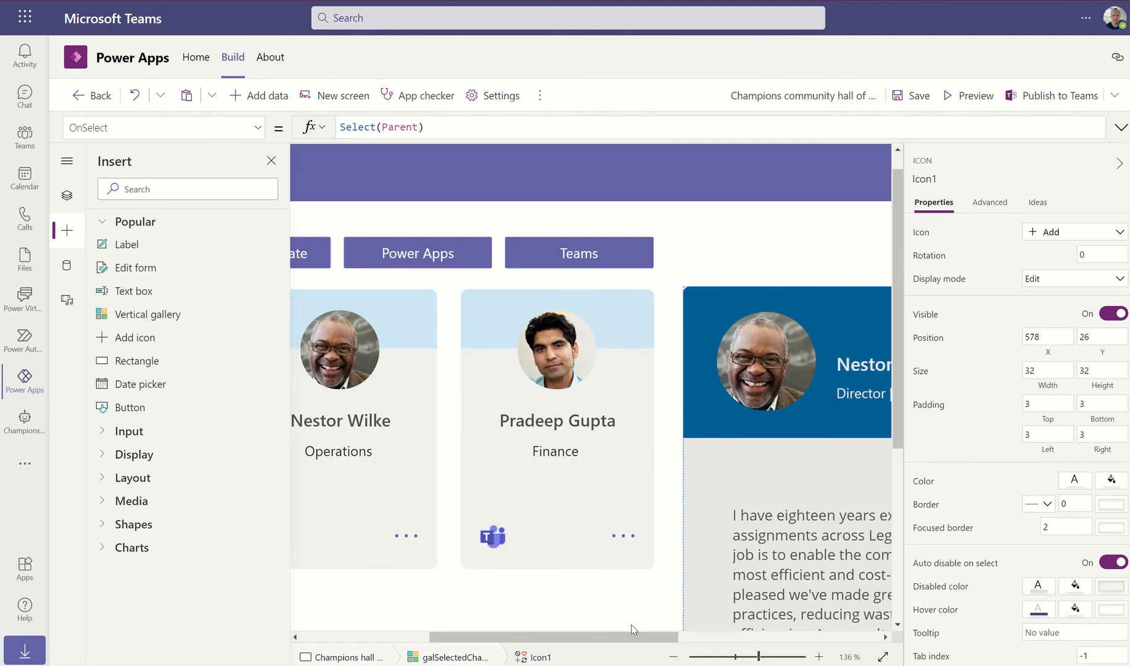
{"action": "left_click_drag", "start_coordinate": [628, 638], "coordinate": [829, 637]}
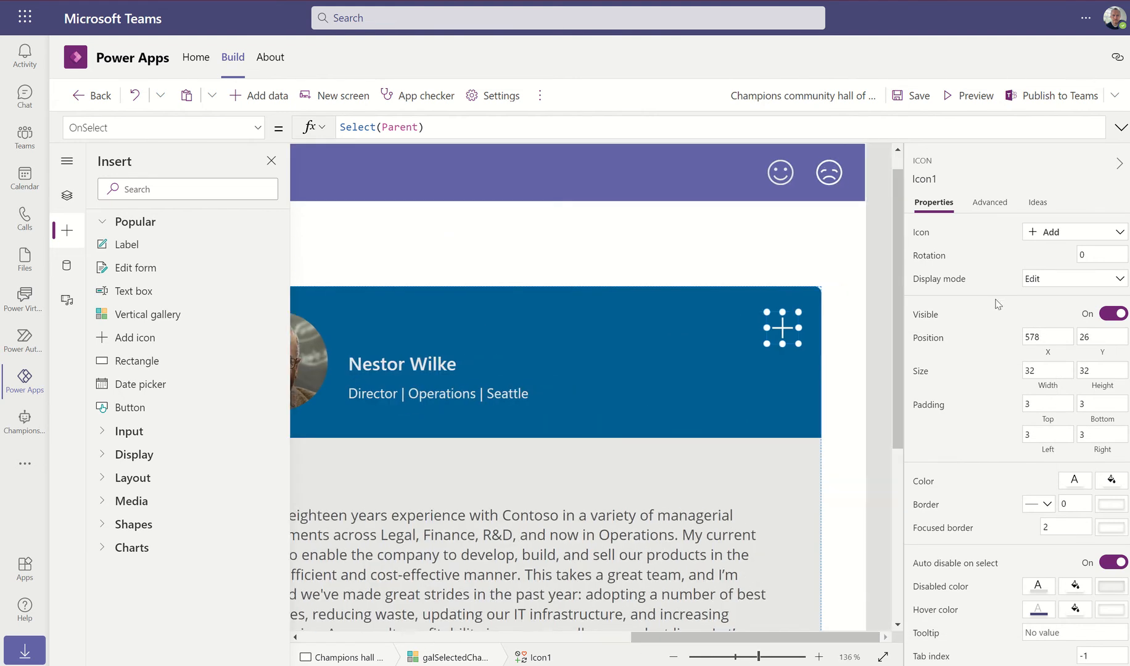
Change the icon to the Cancel X and nudge it further into the corner
{"action": "left_click", "coordinate": [1024, 234]}
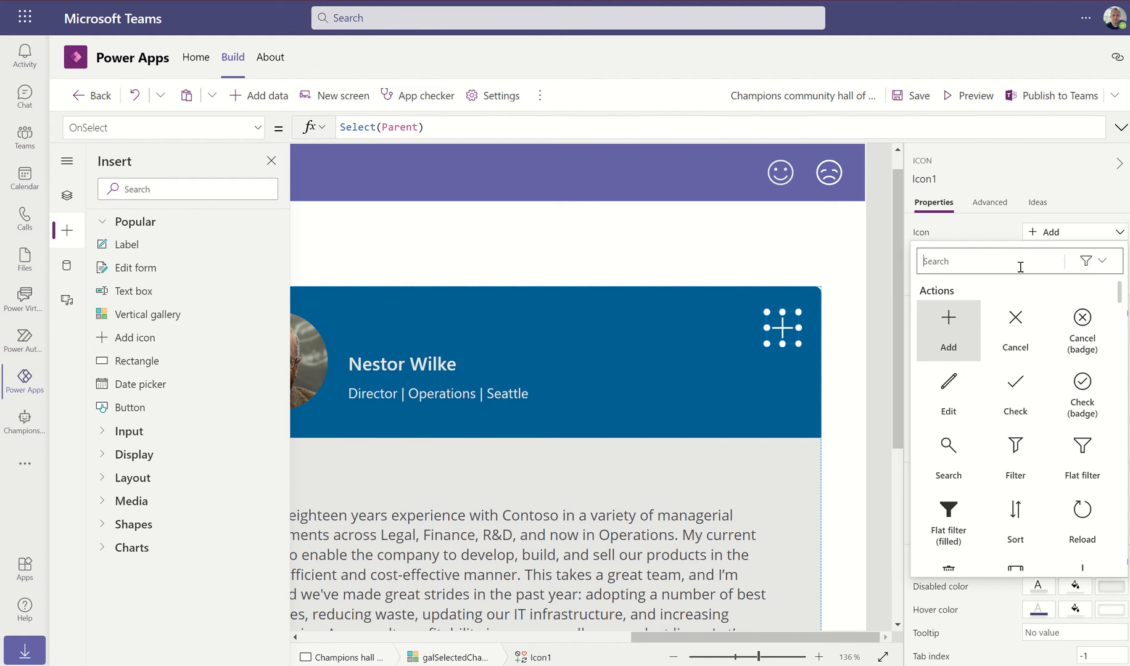
{"action": "left_click", "coordinate": [1015, 323]}
{"action": "left_click_drag", "start_coordinate": [781, 328], "coordinate": [791, 315]}
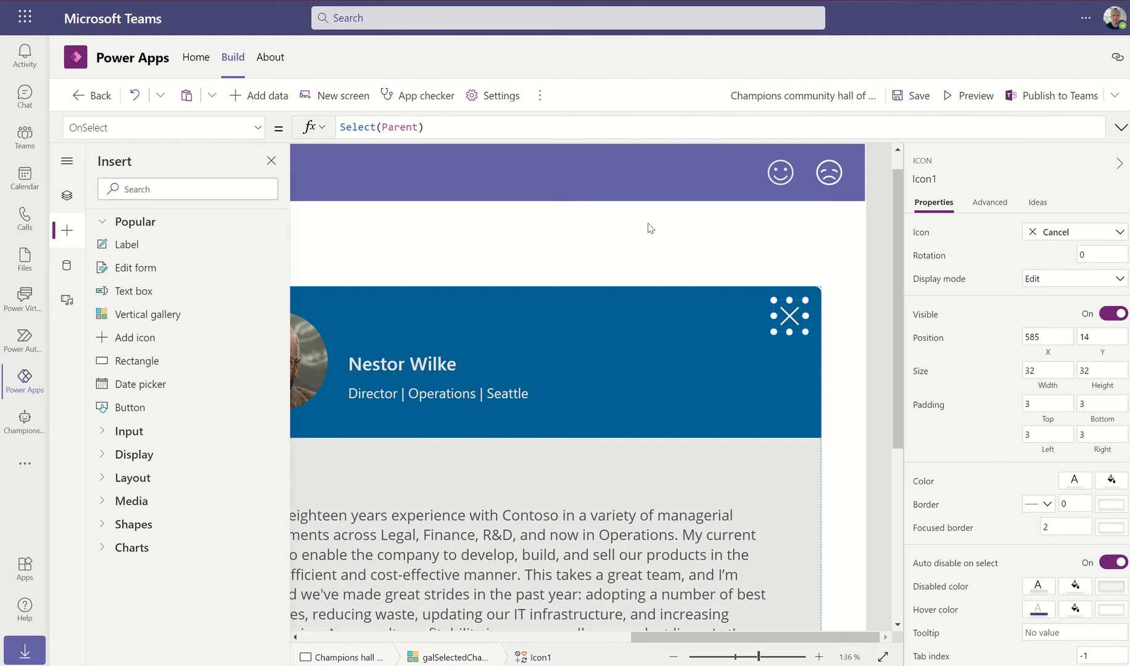
{"action": "left_click", "coordinate": [65, 196]}
{"action": "left_click", "coordinate": [141, 304]}
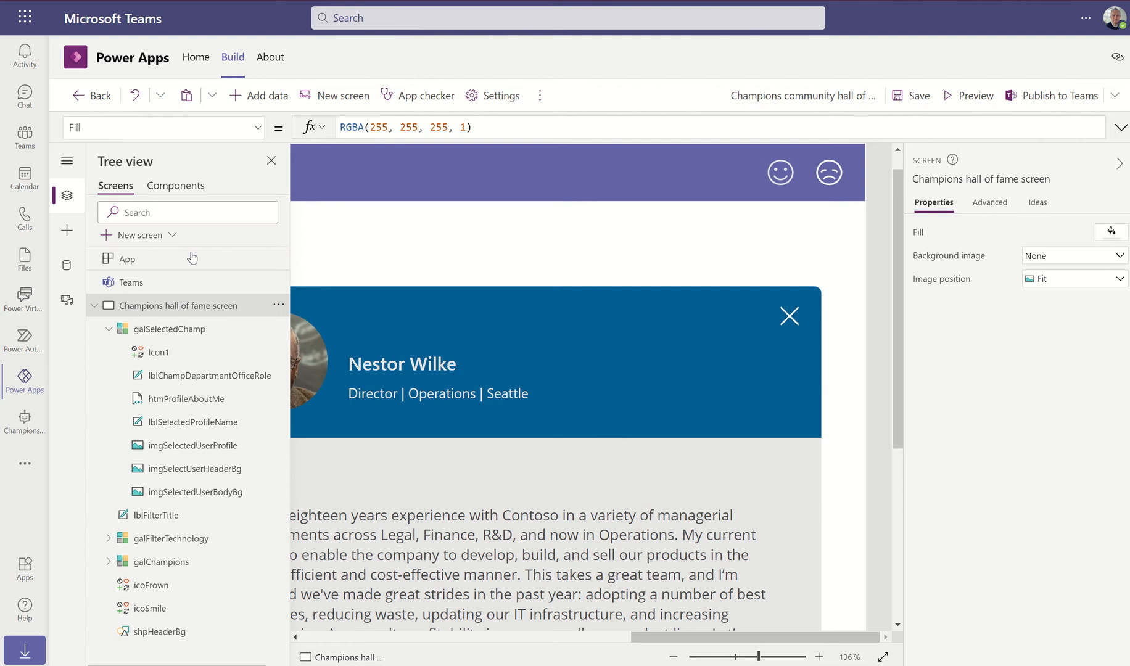
Set the hall of fame screen's OnVisible to UpdateContext({locSelectedChampVisibility: false})
{"action": "left_click", "coordinate": [257, 127]}
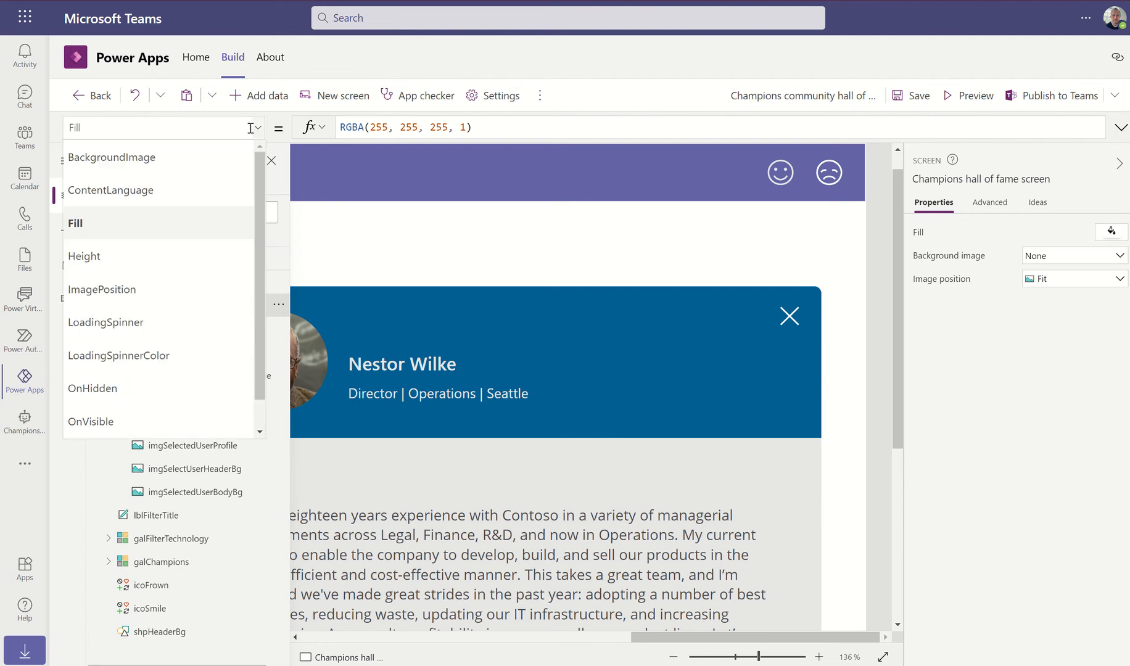
{"action": "left_click", "coordinate": [114, 423]}
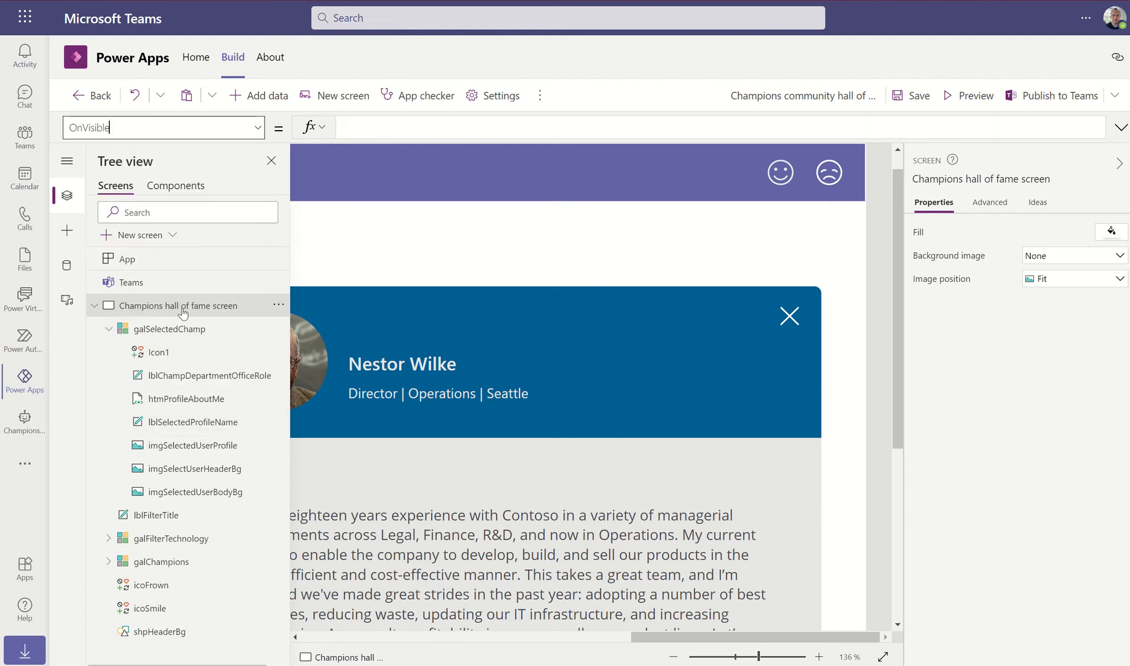
{"action": "left_click", "coordinate": [393, 128]}
{"action": "type", "text": "U"}
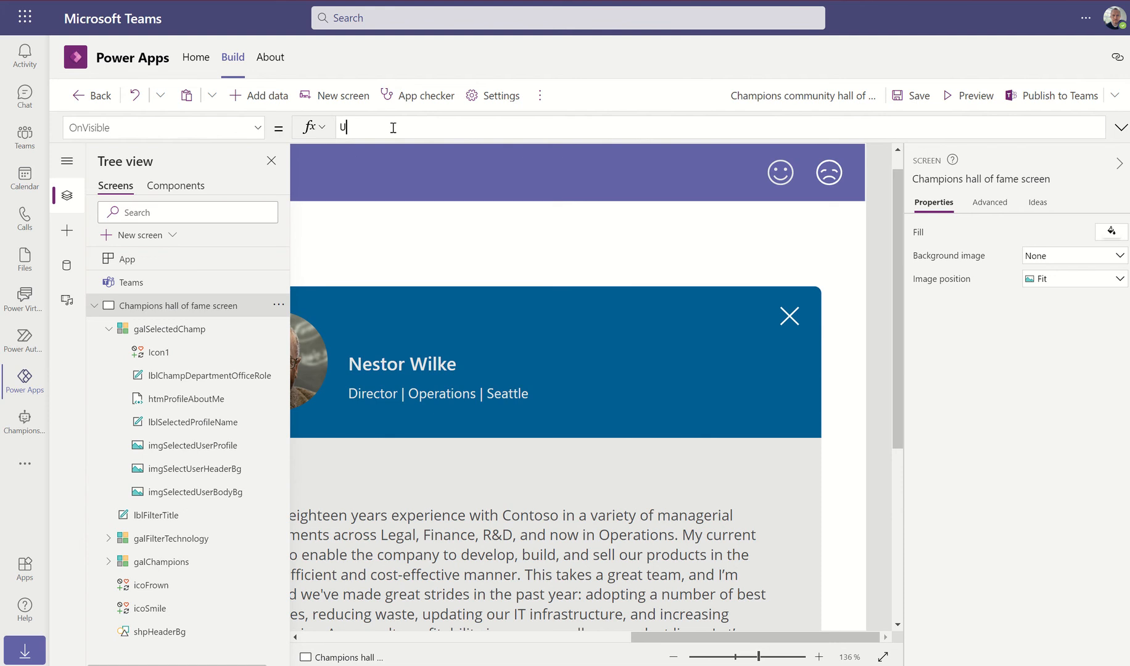
{"action": "type", "text": "pdateCon"}
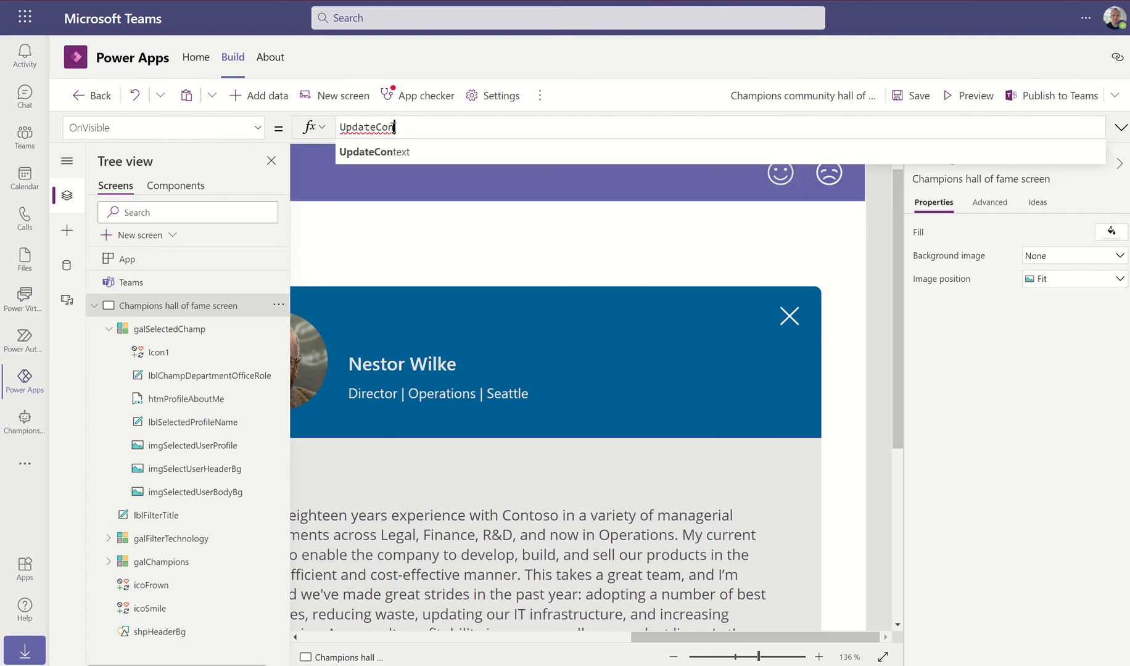
{"action": "key", "text": "Tab"}
{"action": "type", "text": "{loc"}
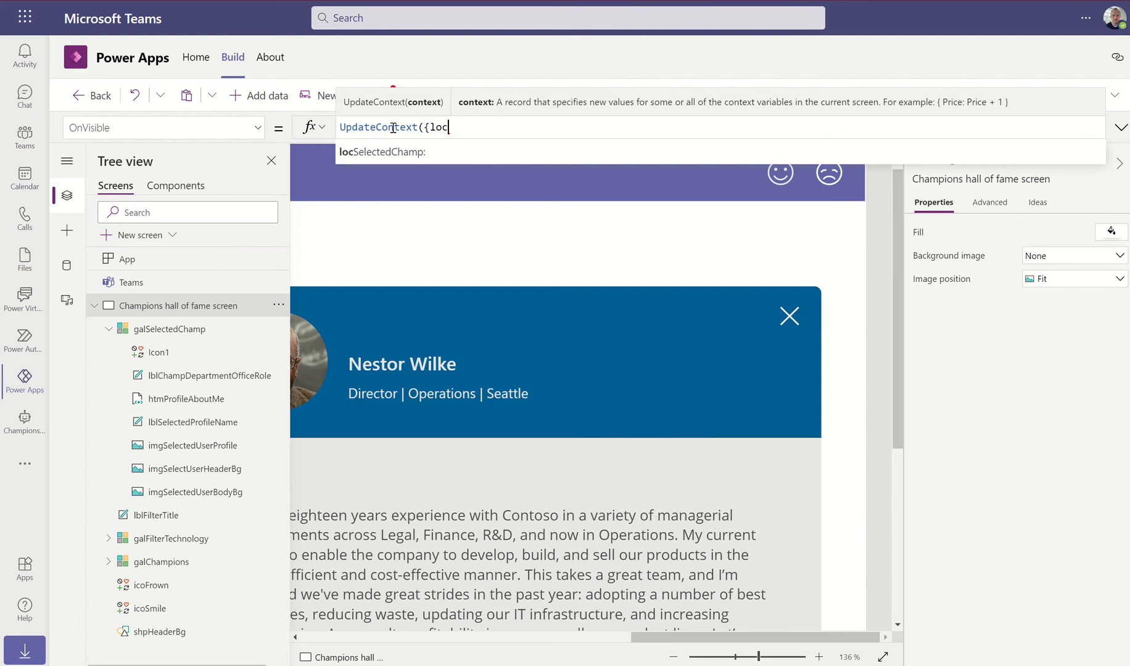
{"action": "type", "text": "Select"}
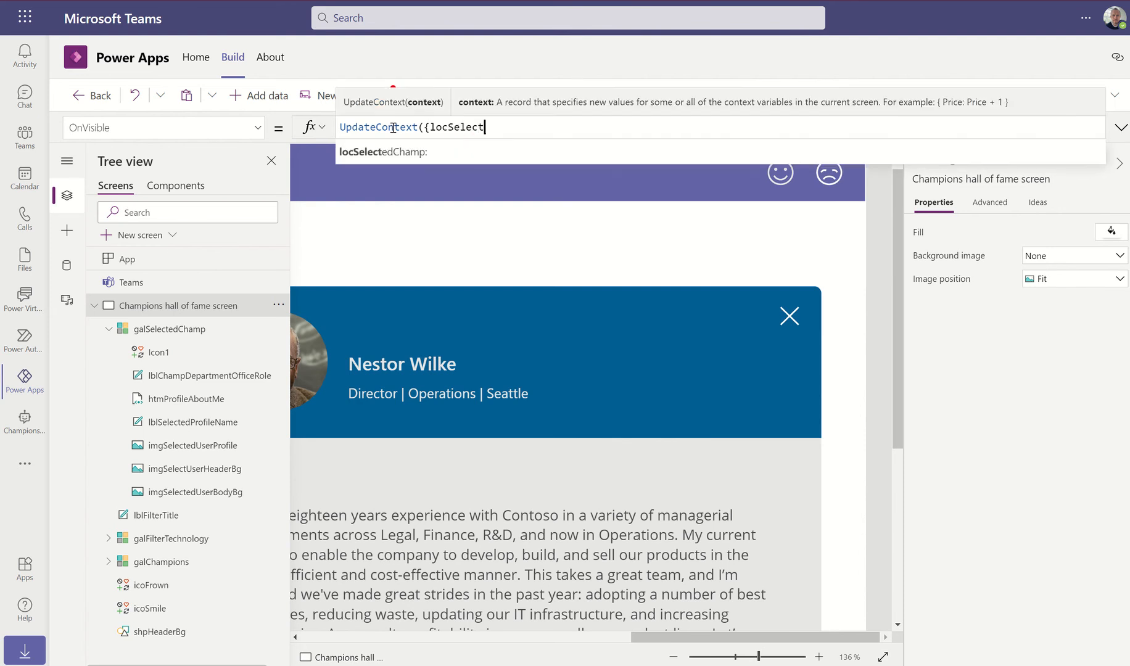
{"action": "type", "text": "edChampV"}
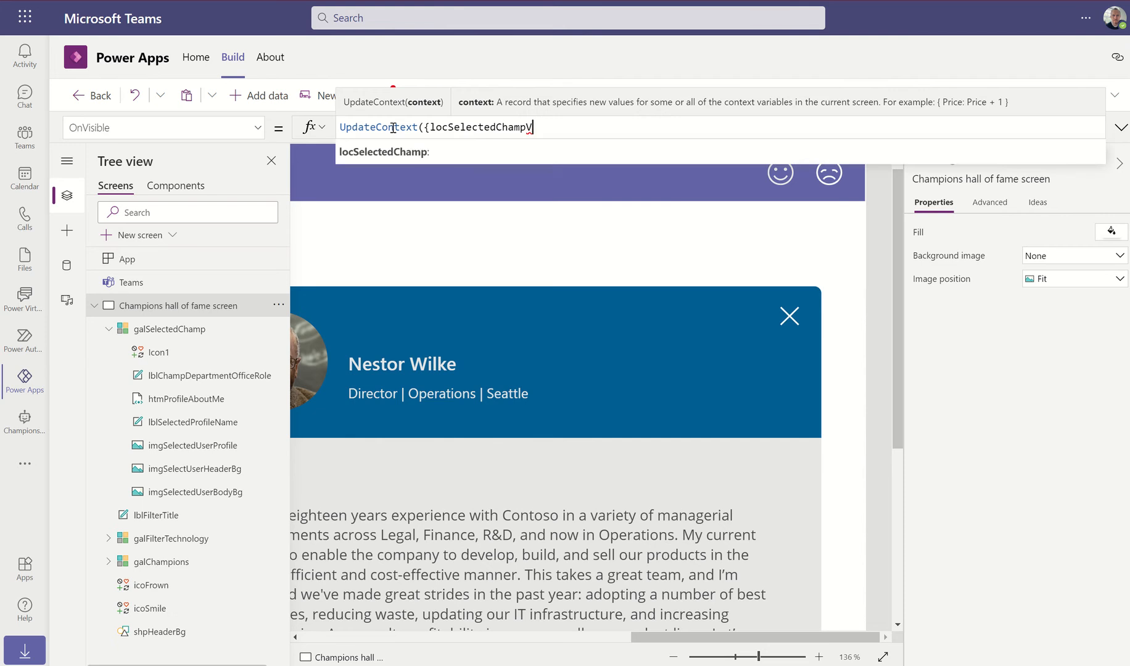
{"action": "type", "text": "isibilit"}
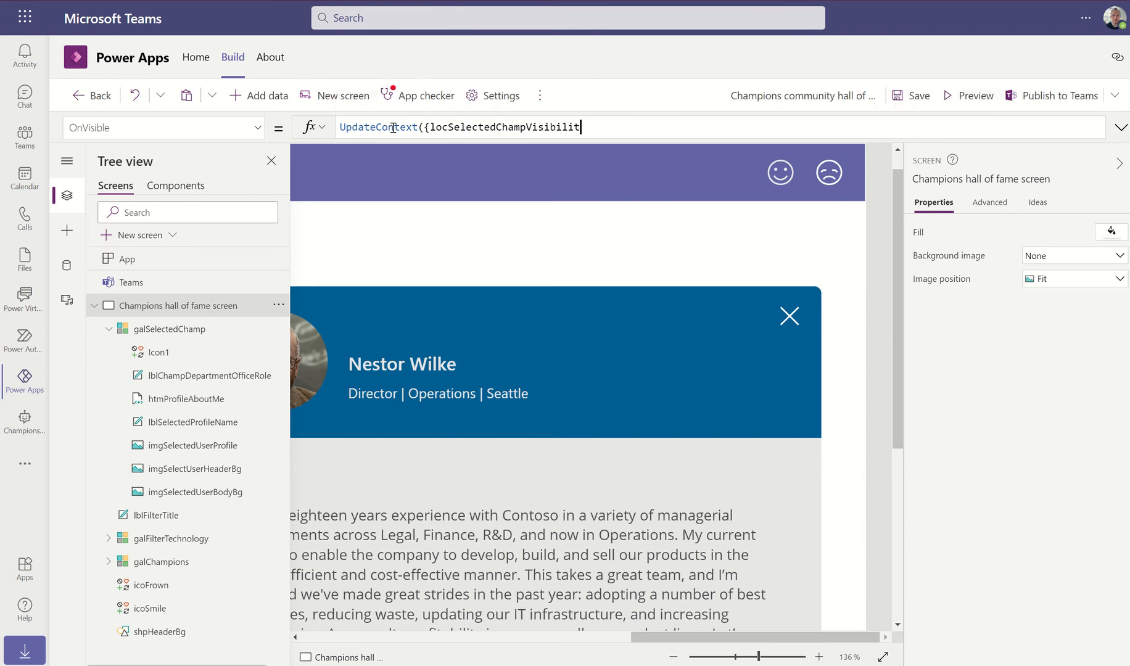
{"action": "type", "text": "y: "}
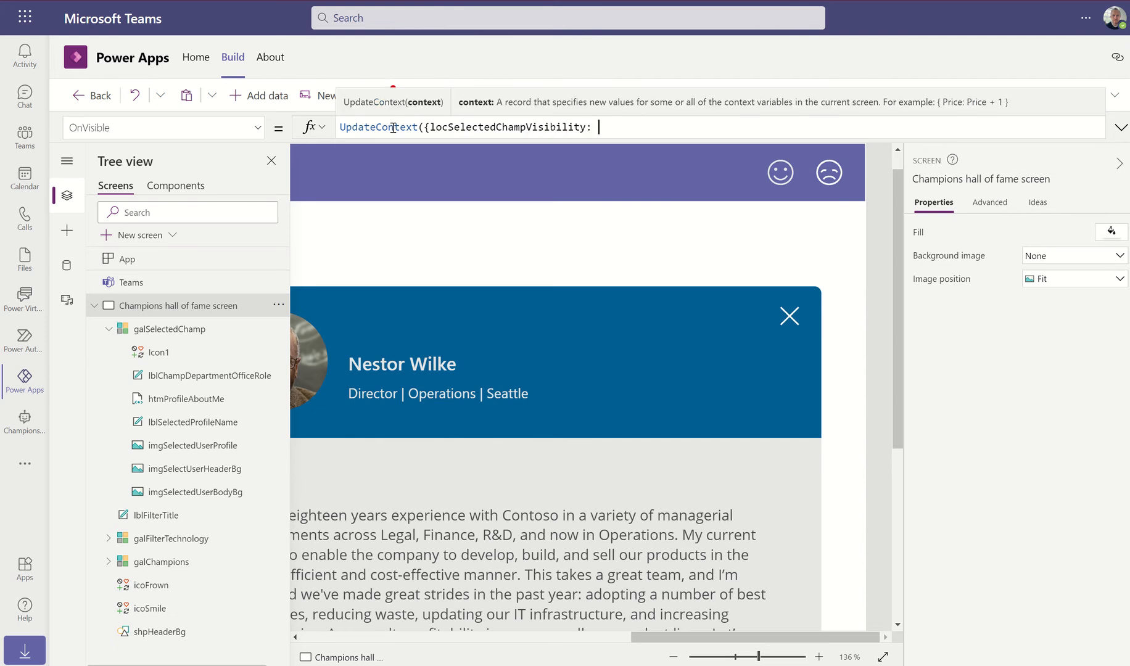
{"action": "type", "text": "false"}
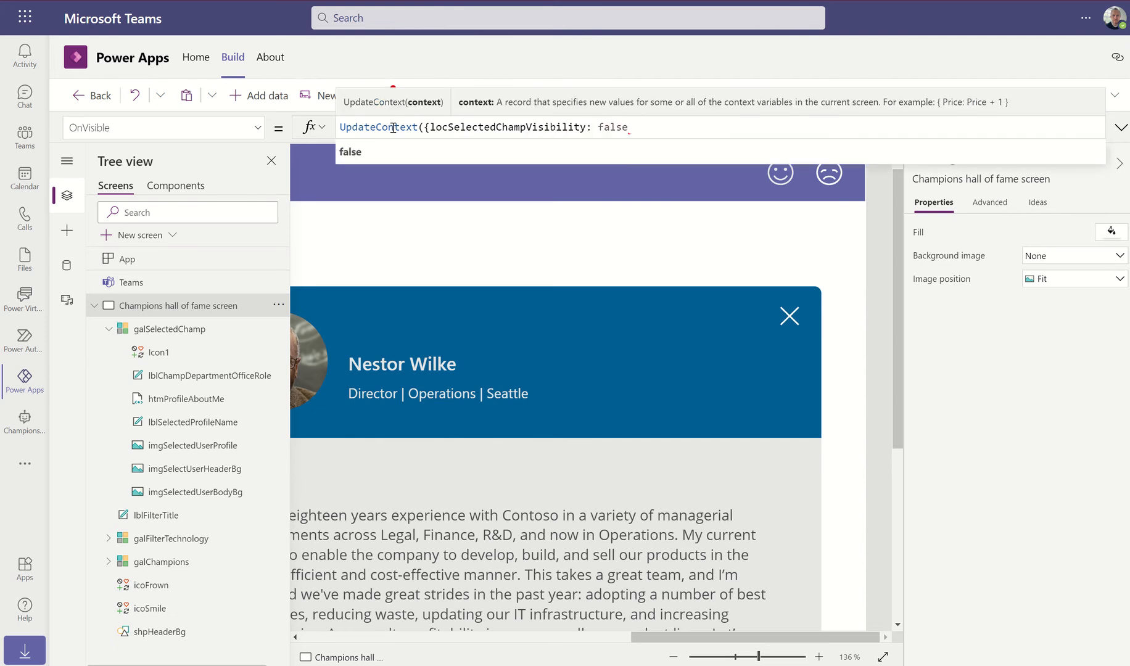
{"action": "type", "text": "})"}
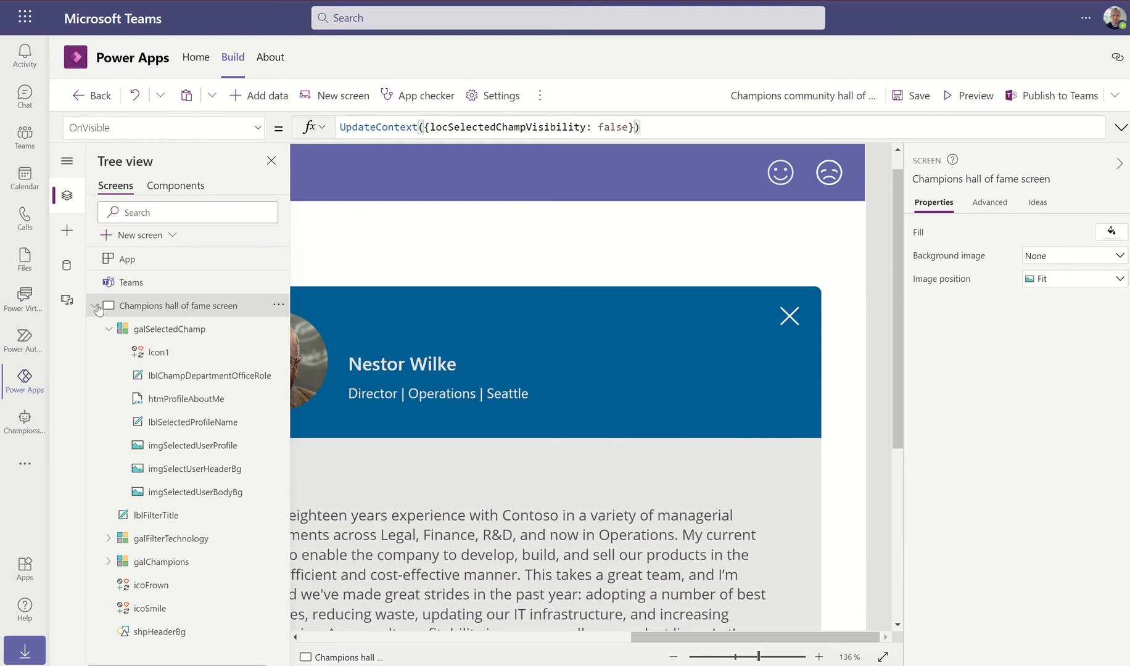
Add a blank Screen1 below the hall of fame screen, then return to the hall of fame screen
{"action": "left_click", "coordinate": [94, 306]}
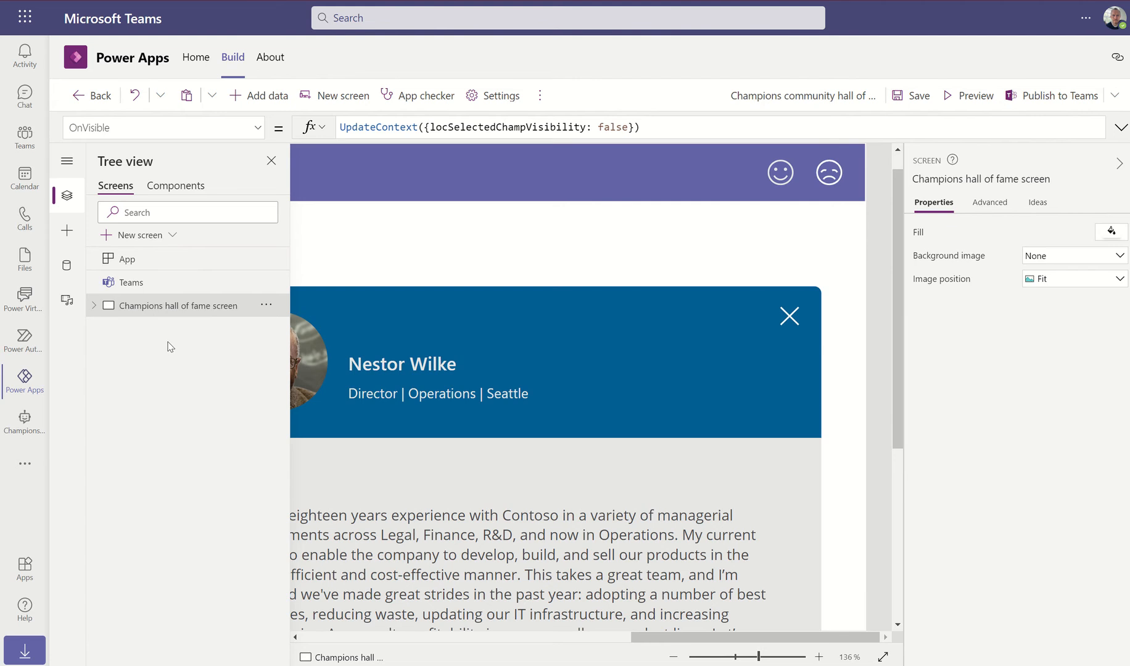
{"action": "left_click", "coordinate": [327, 95]}
{"action": "left_click", "coordinate": [269, 345]}
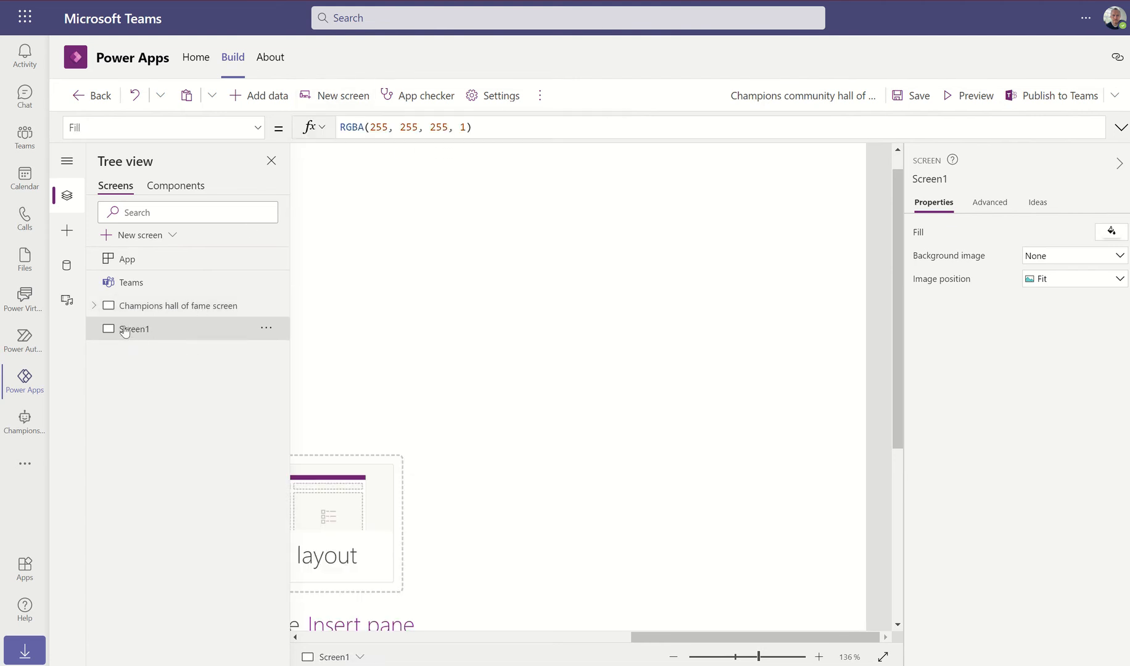
{"action": "left_click", "coordinate": [137, 299]}
{"action": "left_click", "coordinate": [133, 331]}
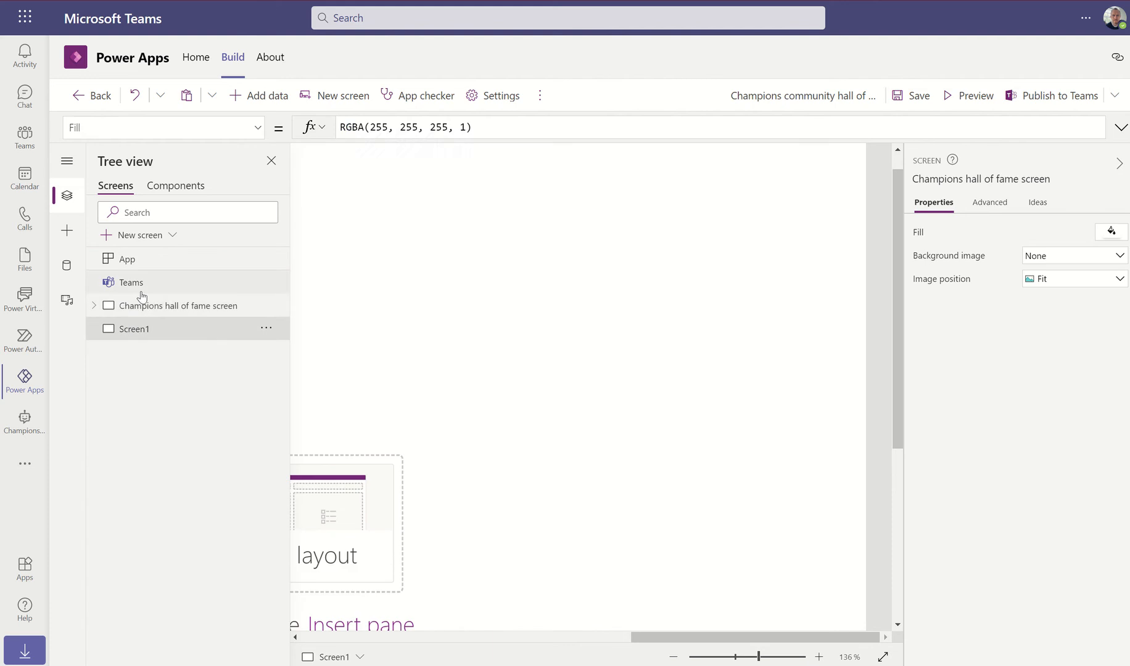
{"action": "left_click", "coordinate": [143, 307]}
{"action": "left_click", "coordinate": [139, 330]}
{"action": "left_click", "coordinate": [147, 306]}
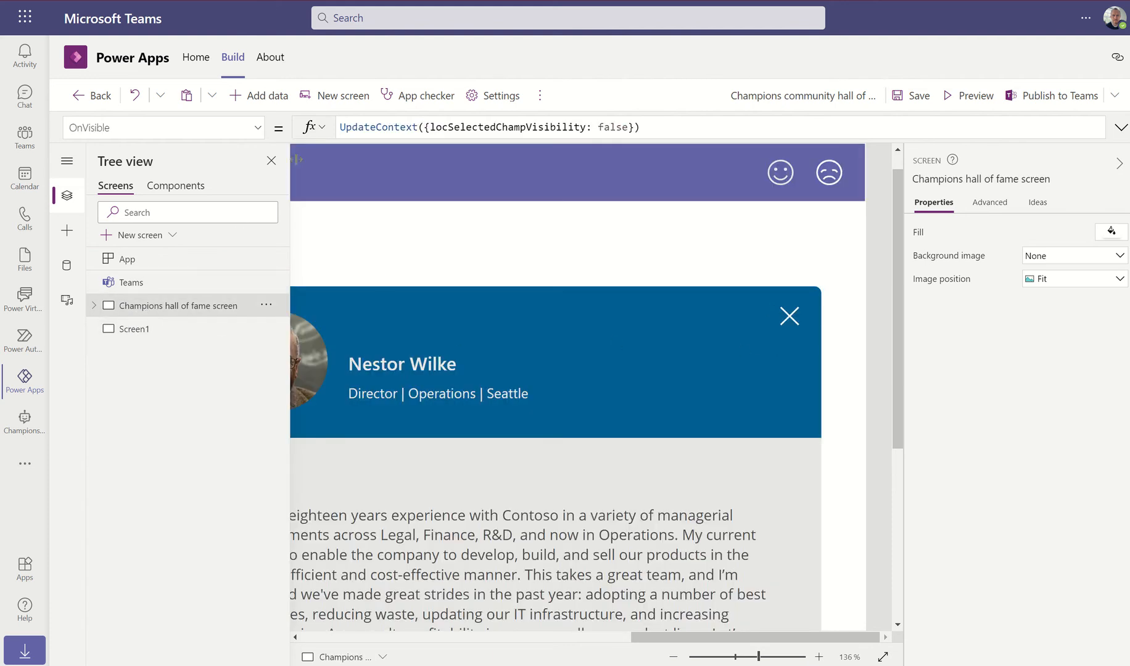
{"action": "left_click", "coordinate": [540, 95]}
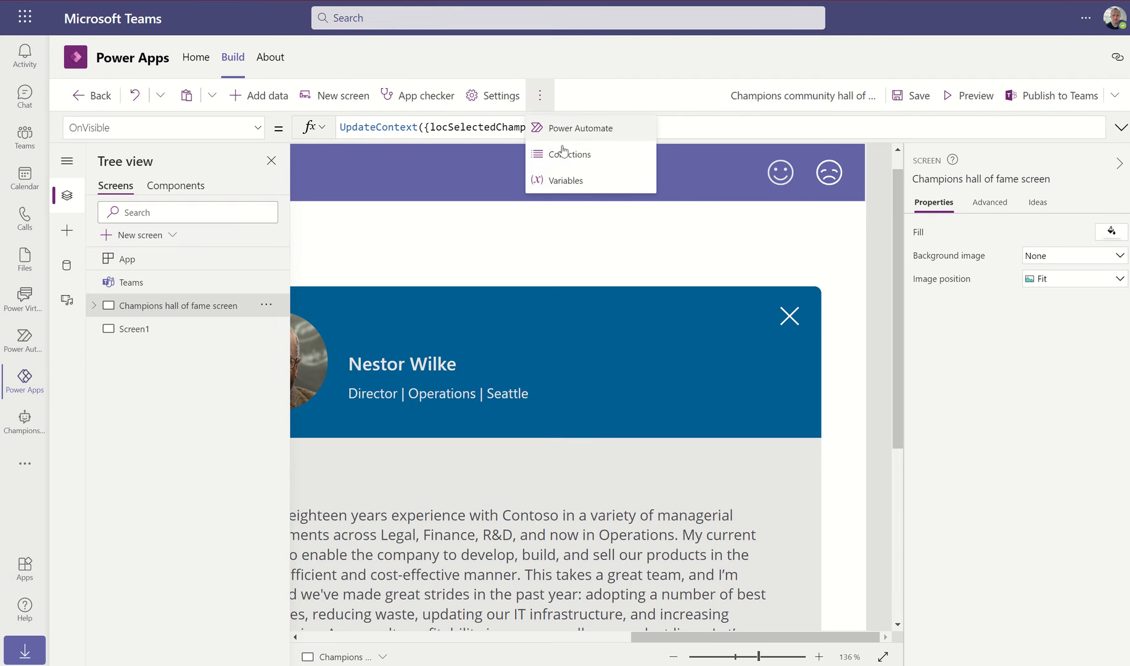
{"action": "left_click", "coordinate": [560, 181]}
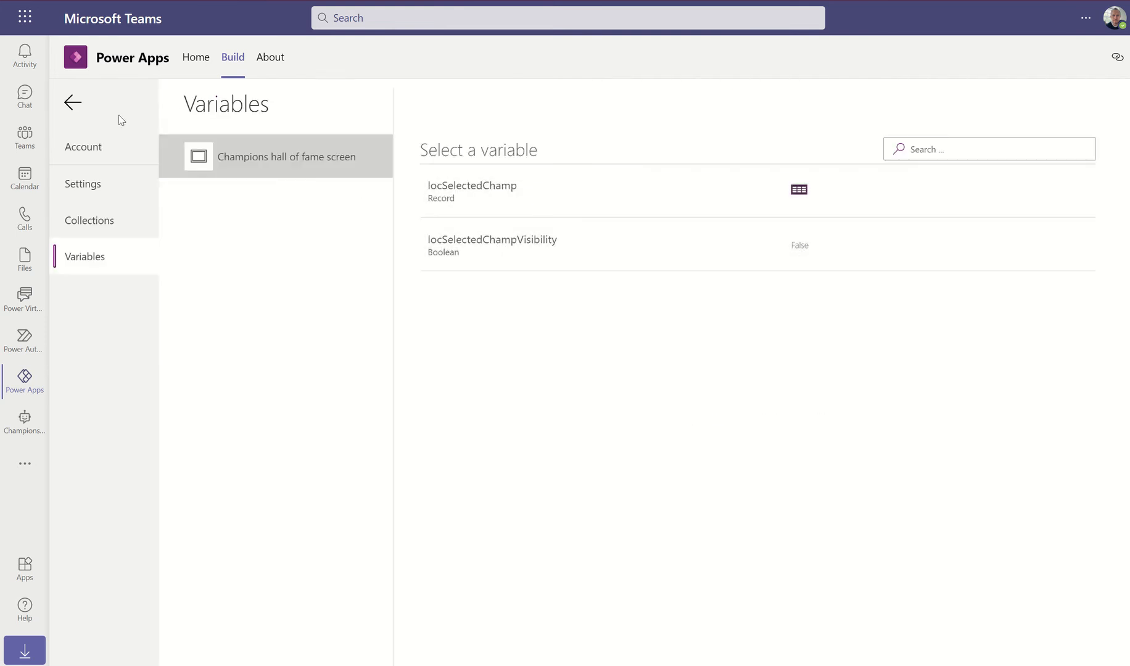
{"action": "left_click", "coordinate": [73, 103]}
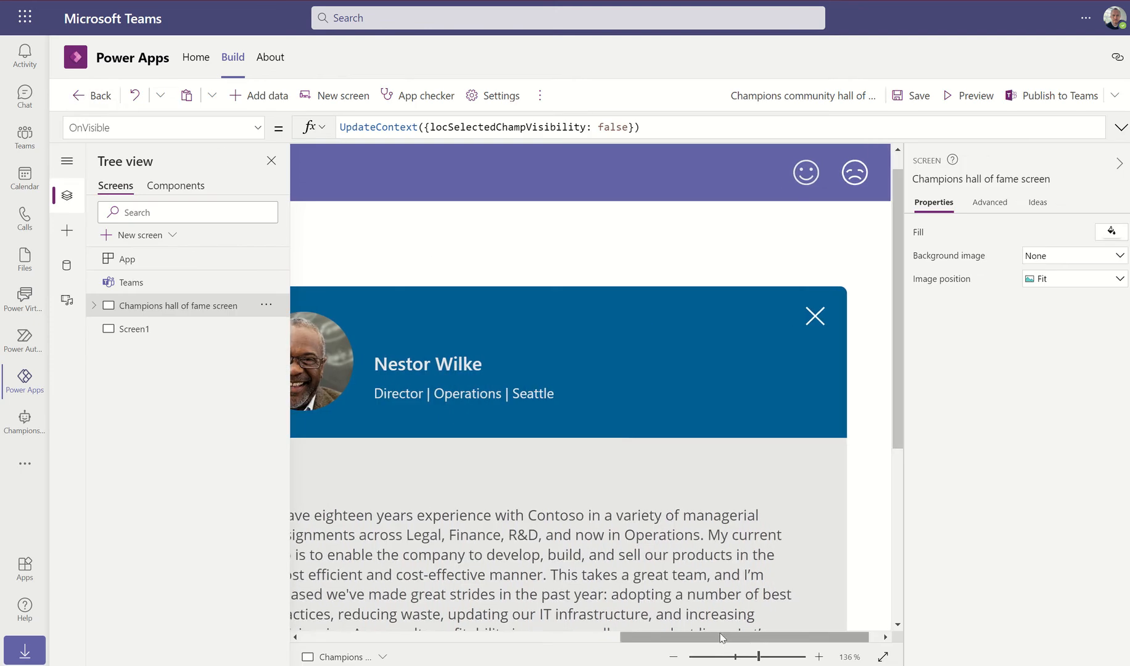
{"action": "left_click_drag", "start_coordinate": [746, 637], "coordinate": [442, 619]}
Append locSelectedChampVisibility: true to icoSelectChamp's OnSelect UpdateContext formula
{"action": "left_click", "coordinate": [466, 536]}
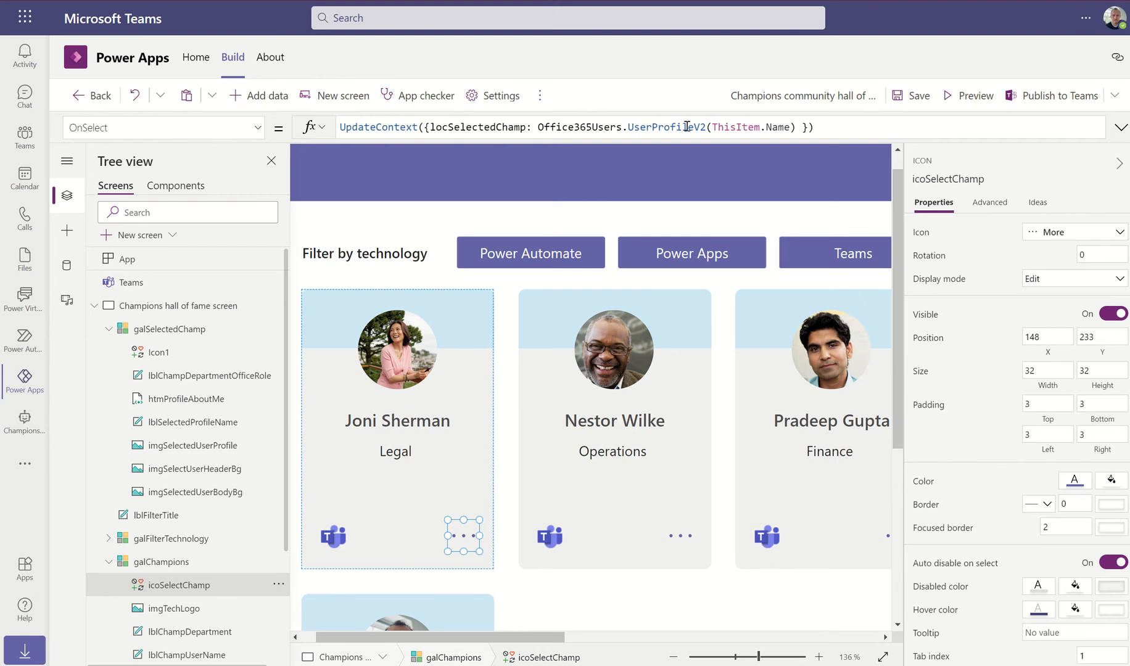
{"action": "left_click", "coordinate": [796, 127]}
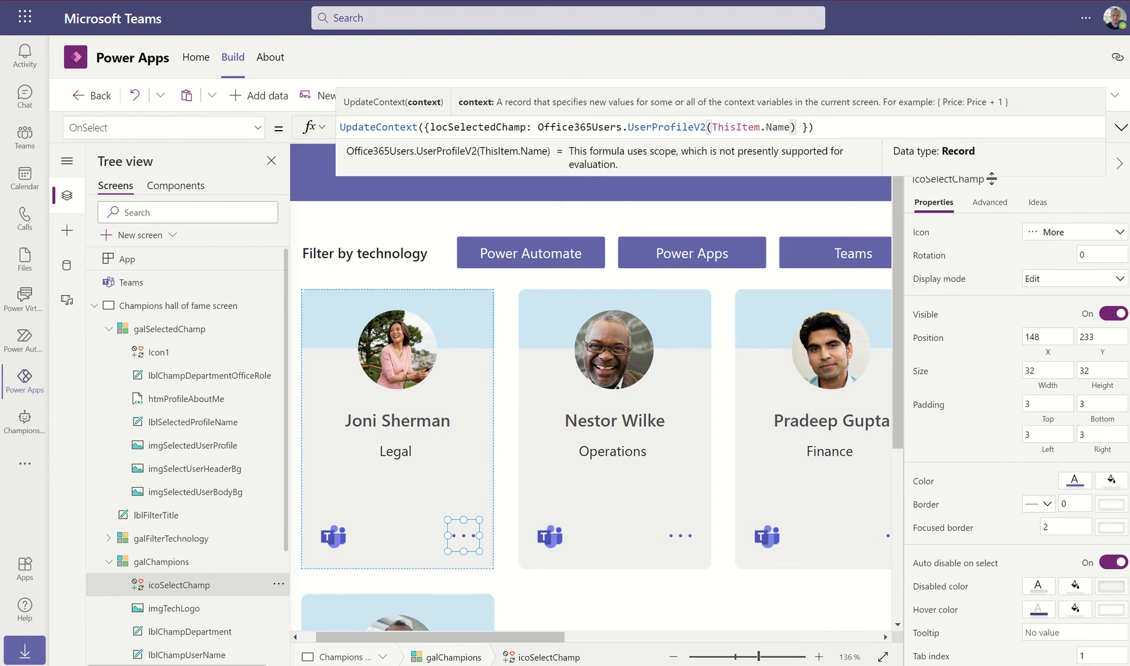
{"action": "type", "text": ", loc"}
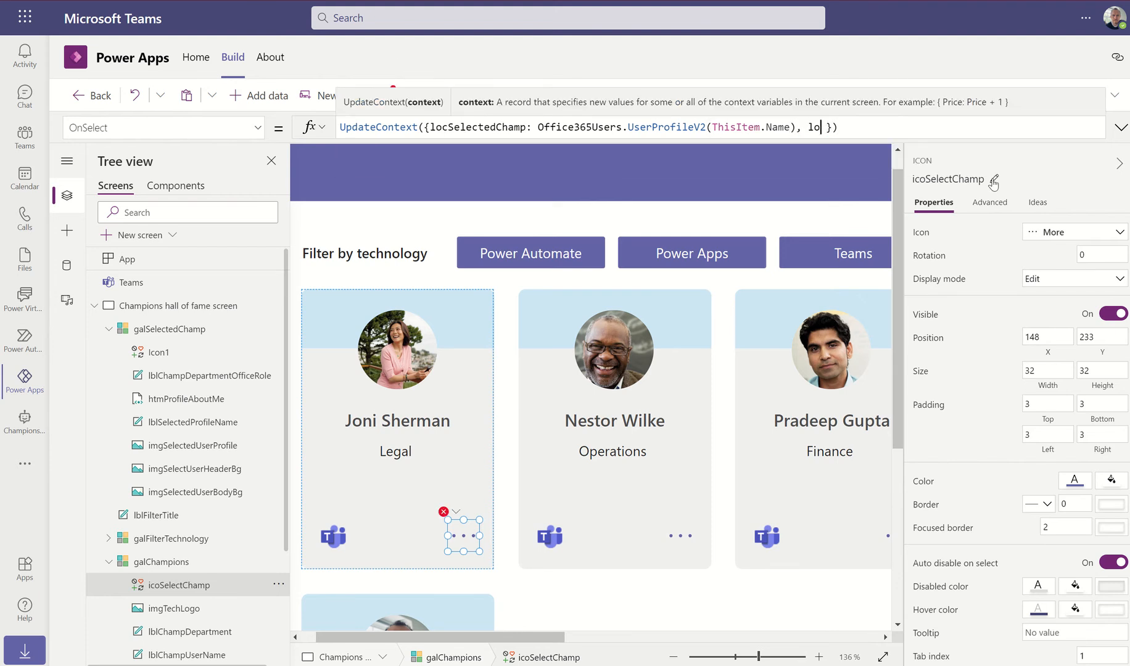
{"action": "key", "text": "Tab"}
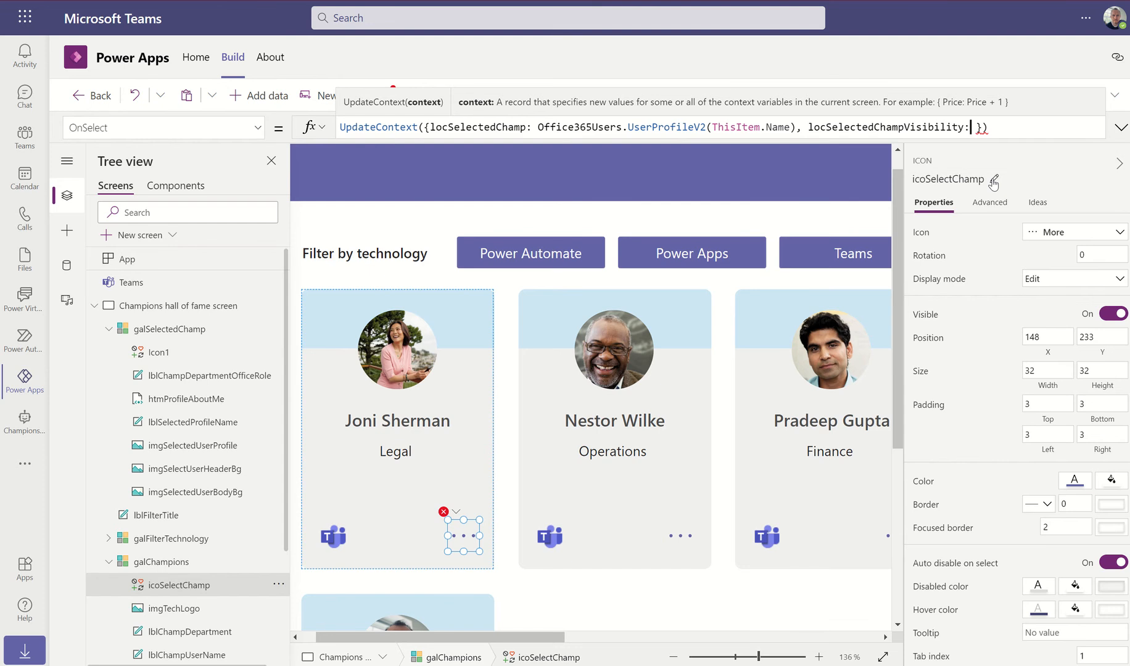
{"action": "type", "text": "true"}
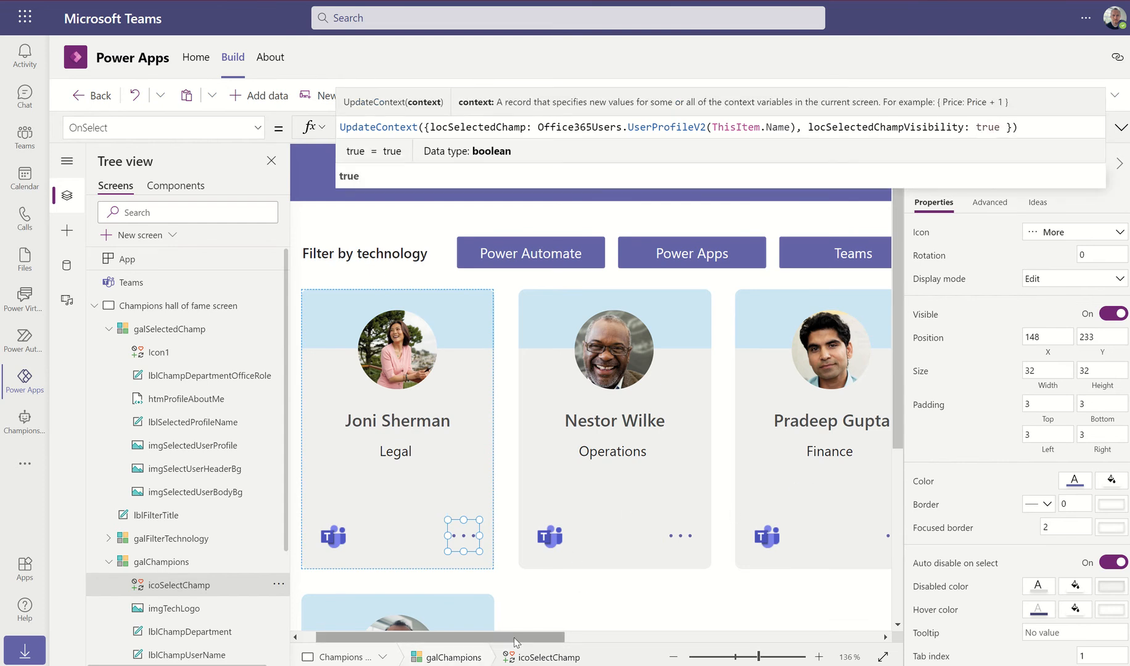
{"action": "left_click_drag", "start_coordinate": [515, 642], "coordinate": [876, 649]}
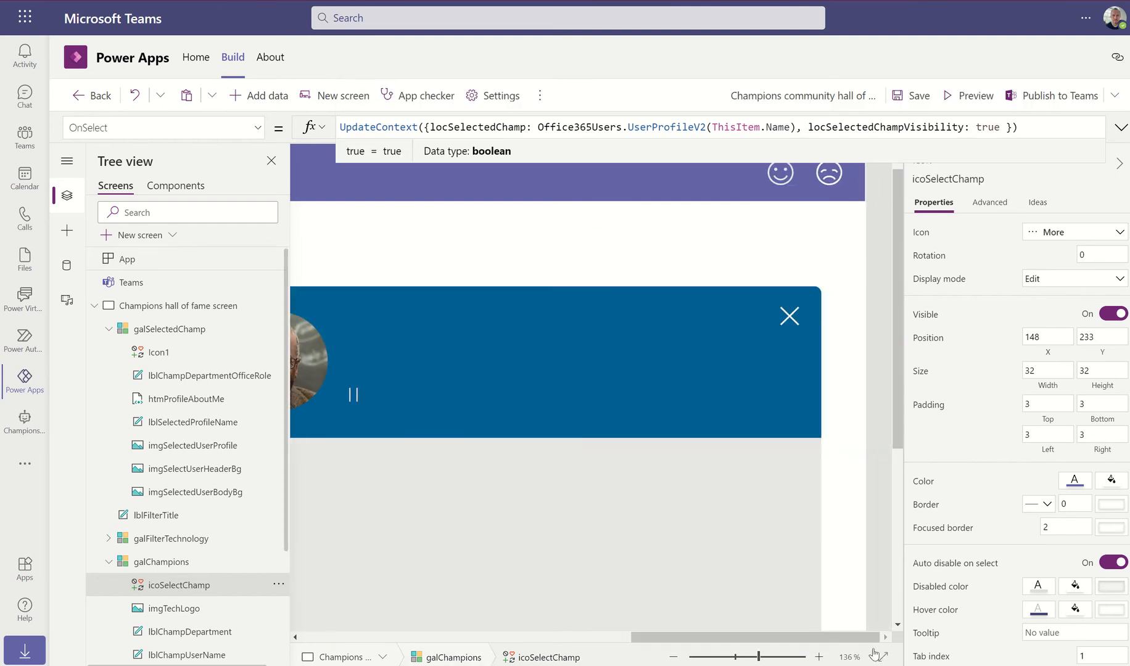
Replace Icon1's OnSelect Select(Parent) with UpdateContext({locSelectedChampVisibility: false})
{"action": "left_click", "coordinate": [790, 317]}
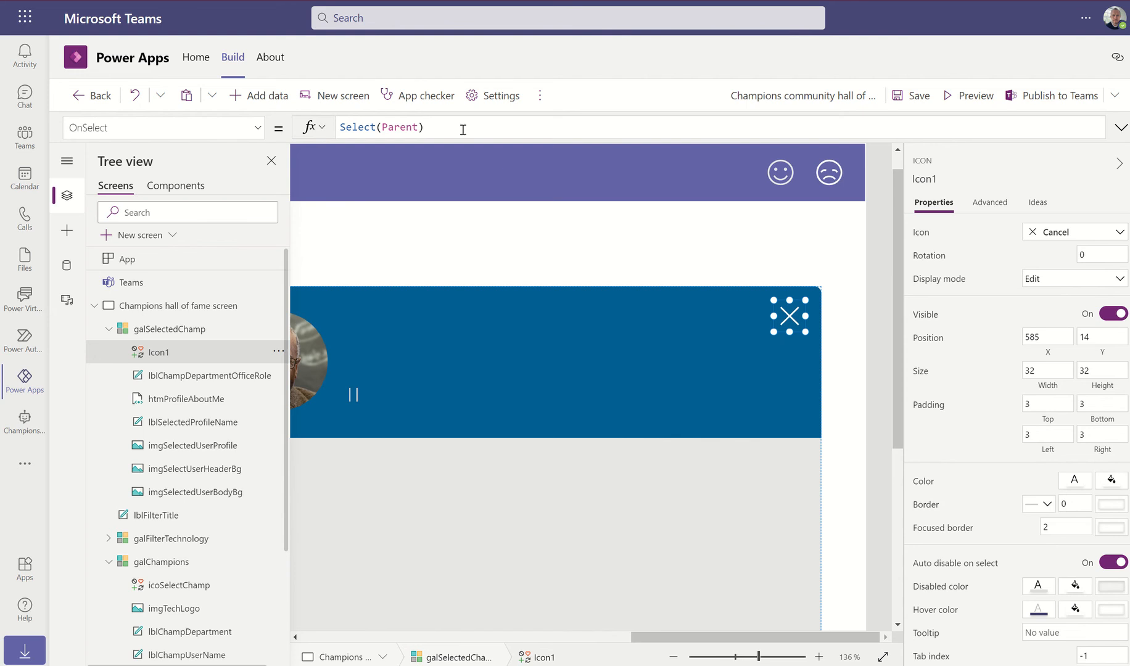
{"action": "left_click_drag", "start_coordinate": [441, 123], "coordinate": [342, 122]}
{"action": "type", "text": "Update"}
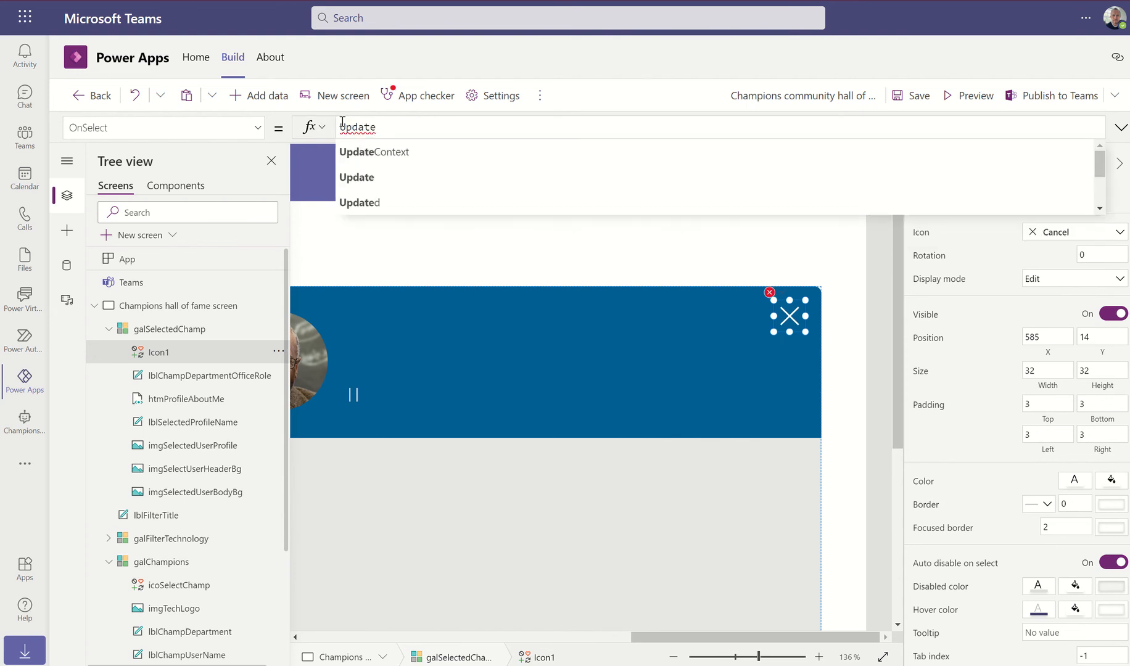
{"action": "key", "text": "Tab"}
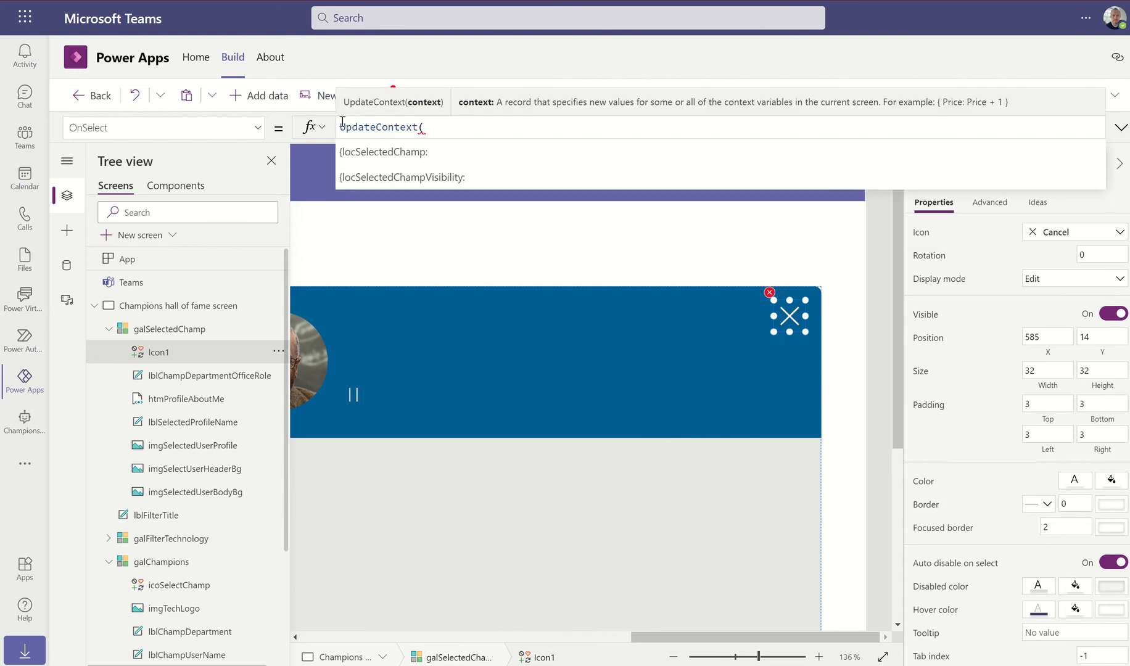
{"action": "type", "text": "{lo"}
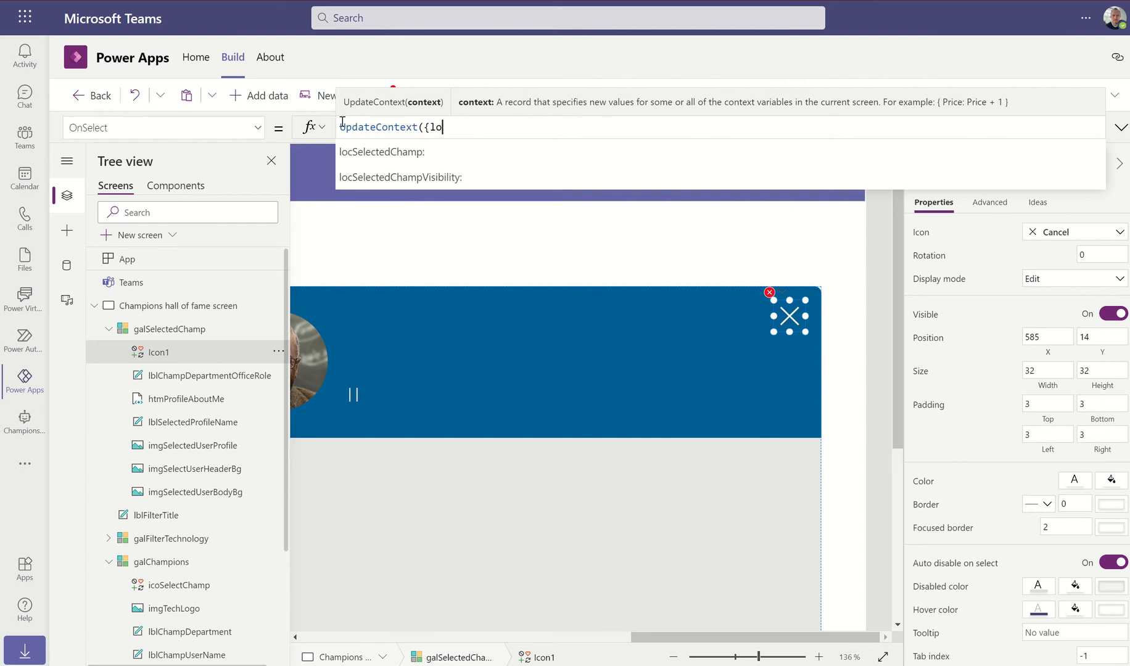
{"action": "key", "text": "Down"}
{"action": "key", "text": "Tab"}
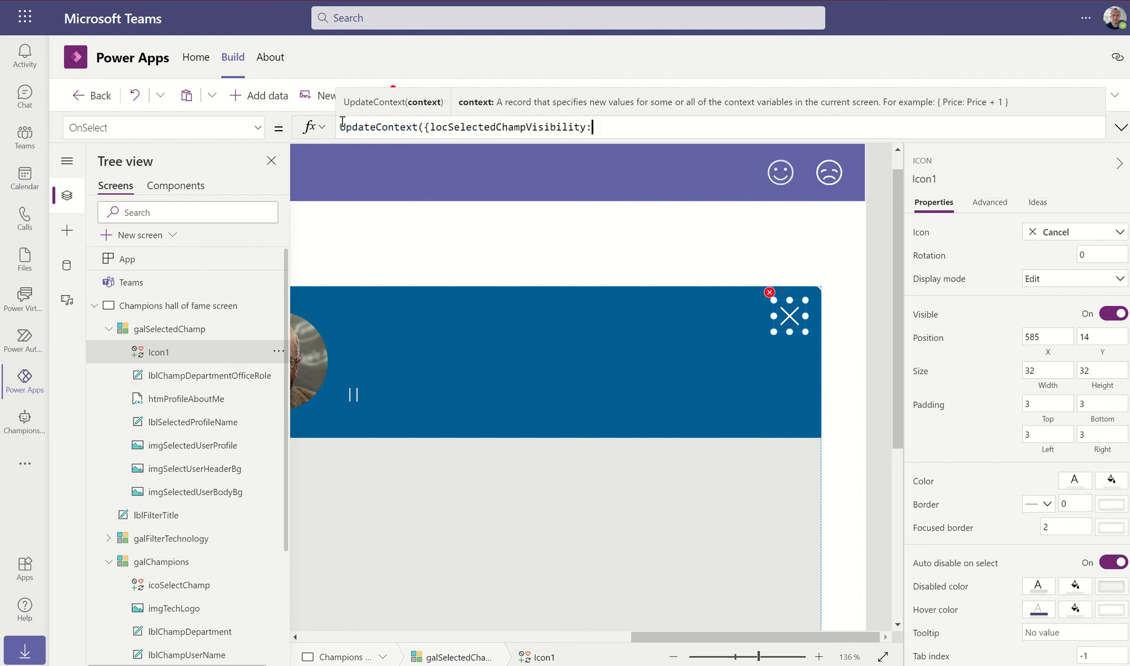
{"action": "type", "text": "false"}
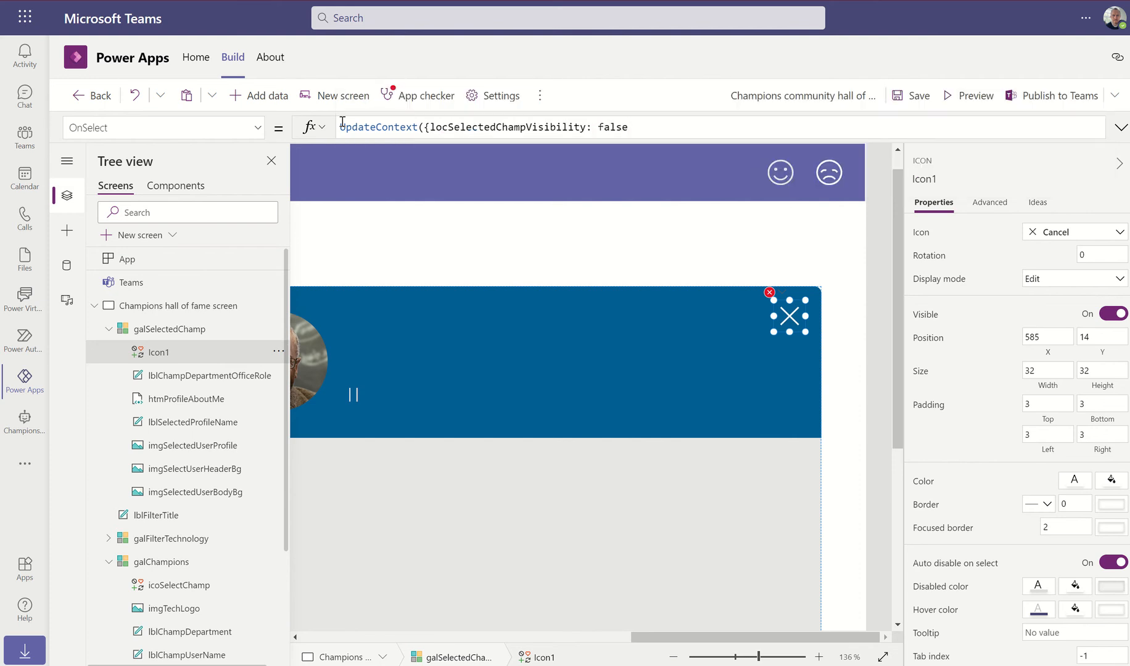
{"action": "type", "text": "})"}
Set galSelectedChamp's Visible property to locSelectedChampVisibility and preview the app with the panel hidden
{"action": "left_click", "coordinate": [970, 97]}
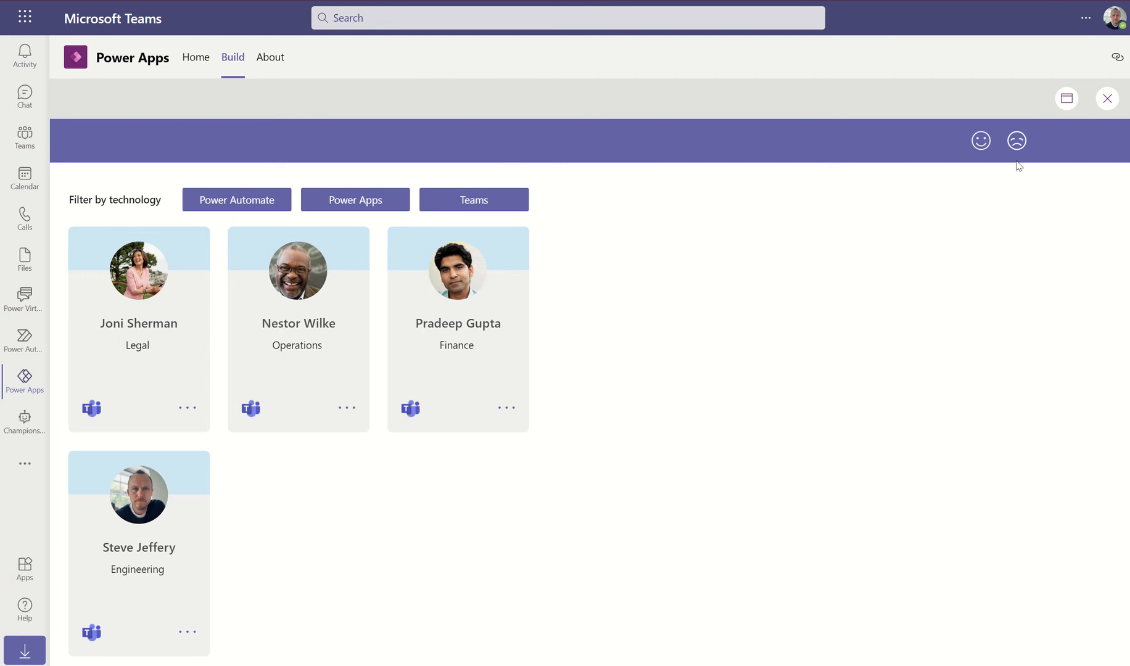
{"action": "left_click", "coordinate": [1108, 100]}
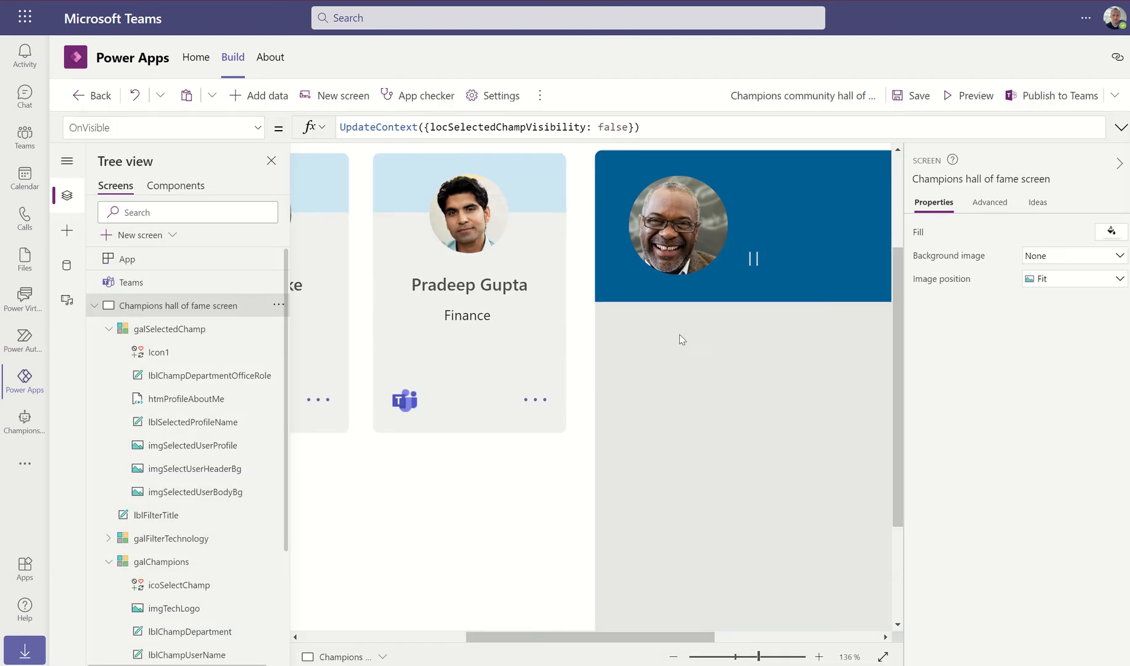
{"action": "left_click", "coordinate": [159, 329]}
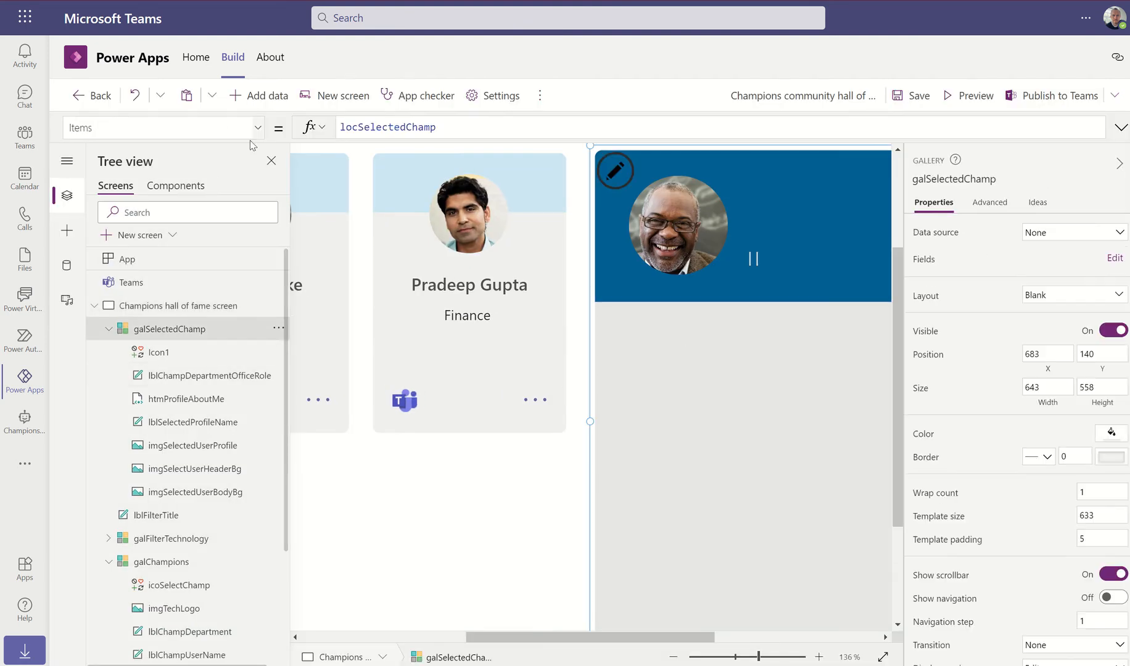
{"action": "left_click", "coordinate": [259, 133]}
{"action": "scroll", "coordinate": [139, 342], "scroll_direction": "down", "scroll_amount": 5}
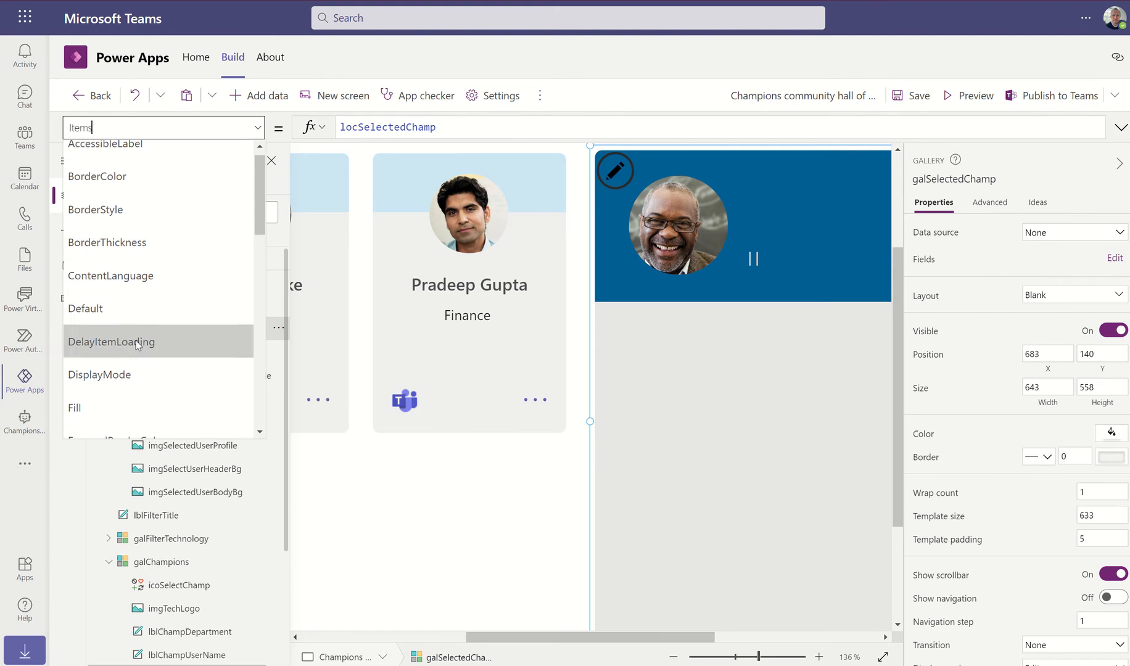
{"action": "scroll", "coordinate": [138, 345], "scroll_direction": "down", "scroll_amount": 5}
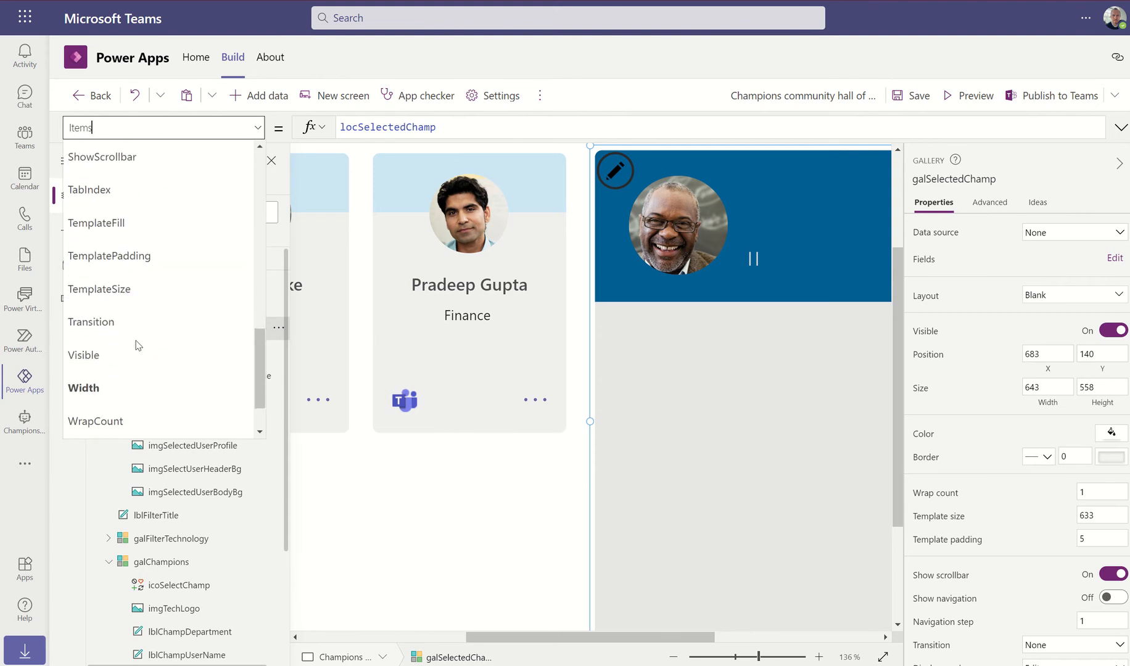
{"action": "left_click", "coordinate": [104, 354]}
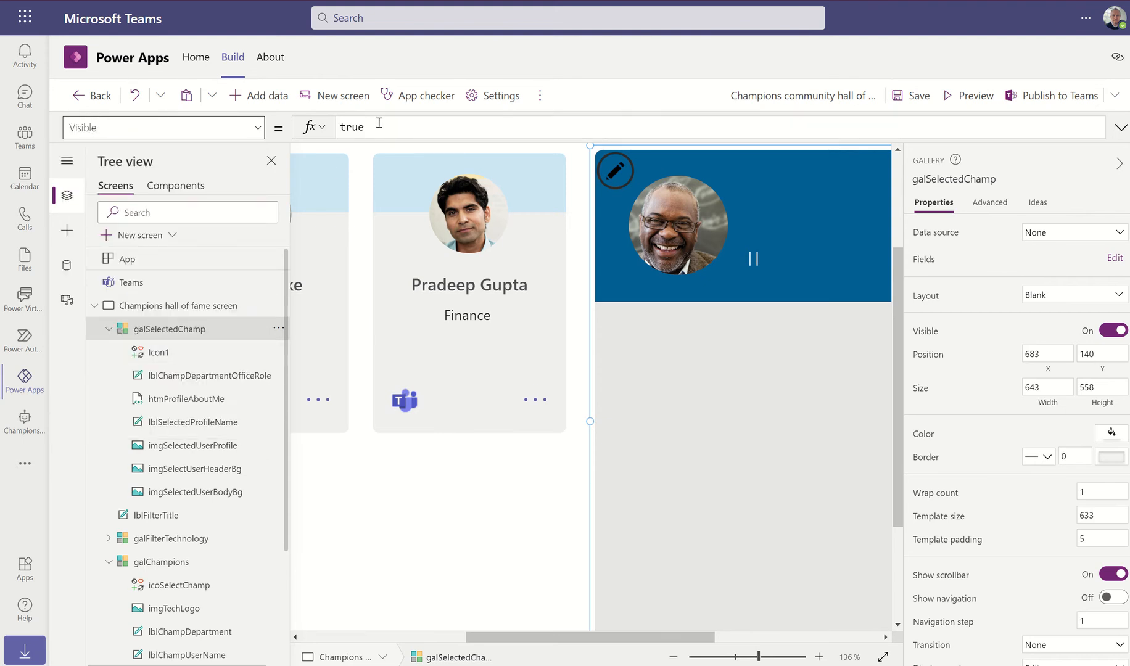
{"action": "left_click_drag", "start_coordinate": [405, 125], "coordinate": [339, 126]}
{"action": "type", "text": "lo"}
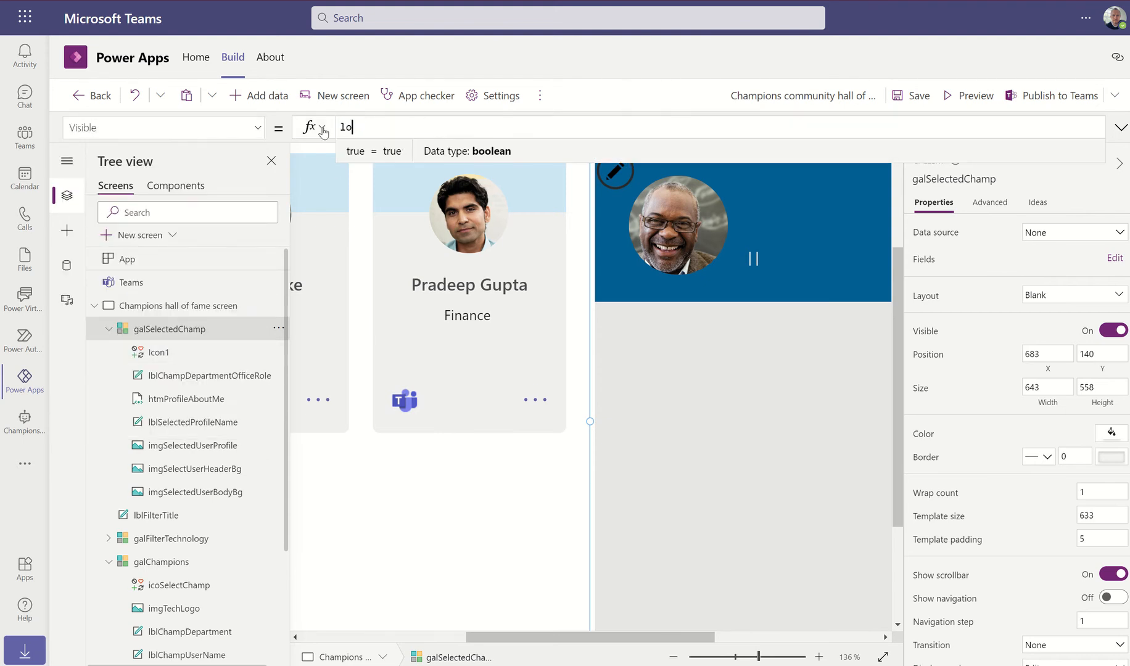
{"action": "type", "text": "c"}
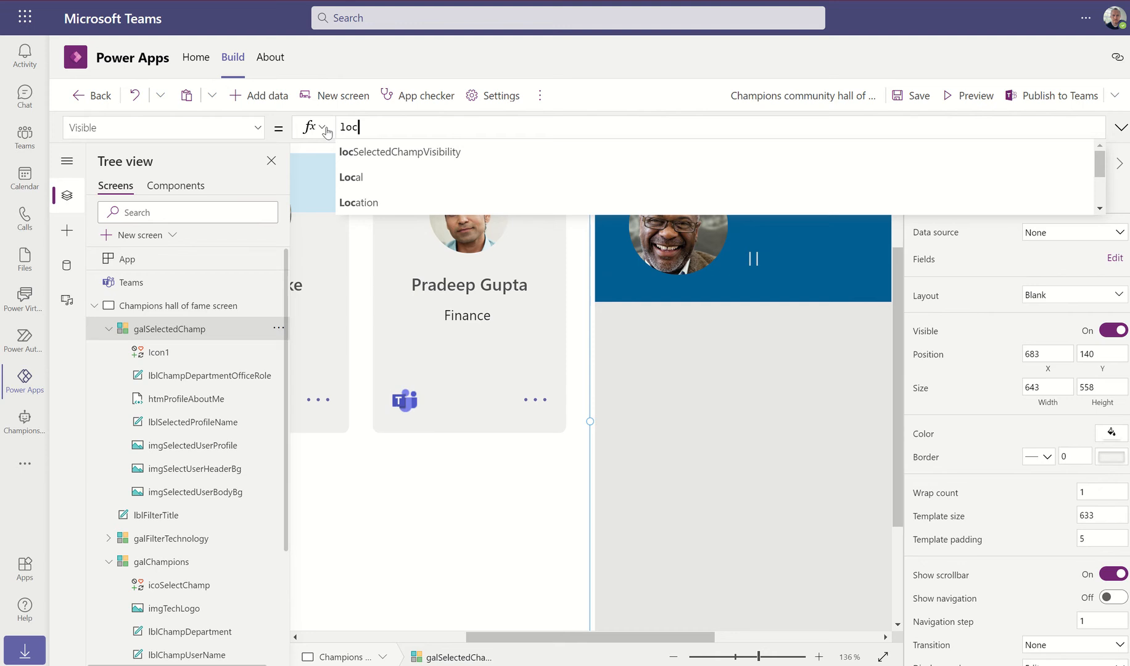
{"action": "left_click", "coordinate": [399, 158]}
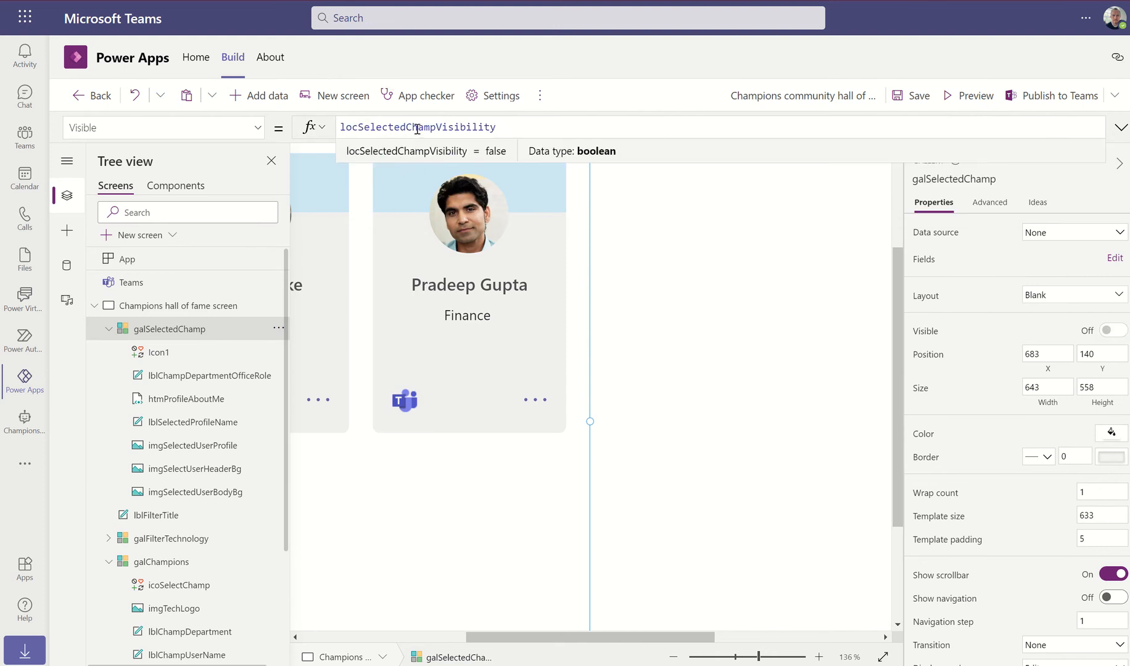
{"action": "left_click", "coordinate": [959, 97]}
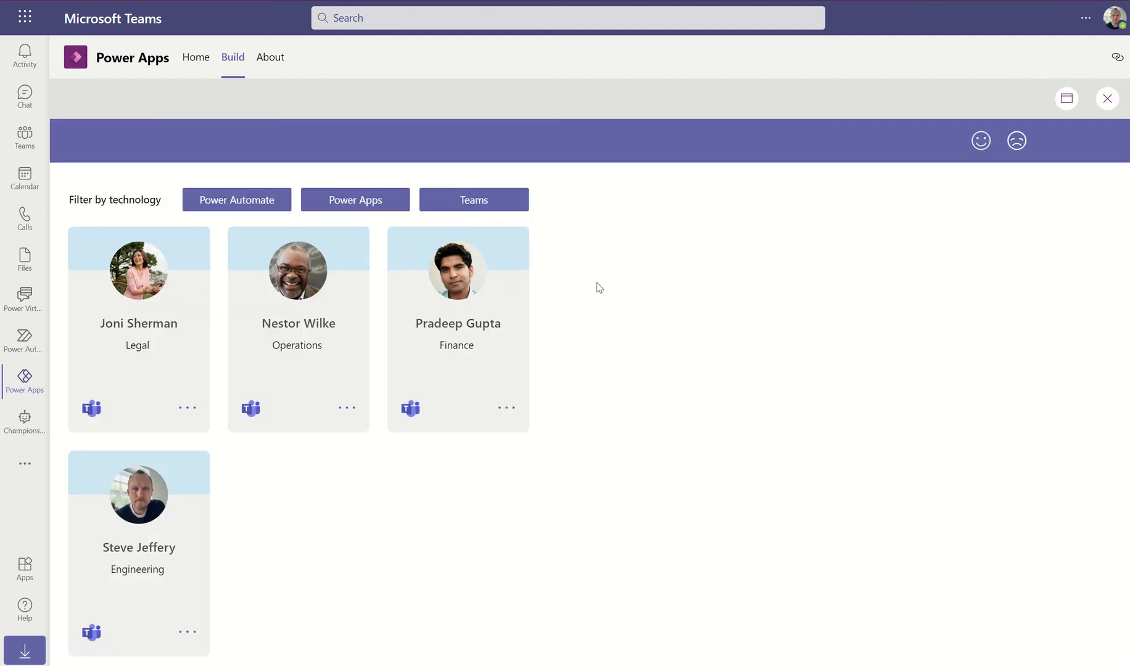
Open and close the first two champions' profile panels, then view the preview at canvas size
{"action": "left_click", "coordinate": [184, 410]}
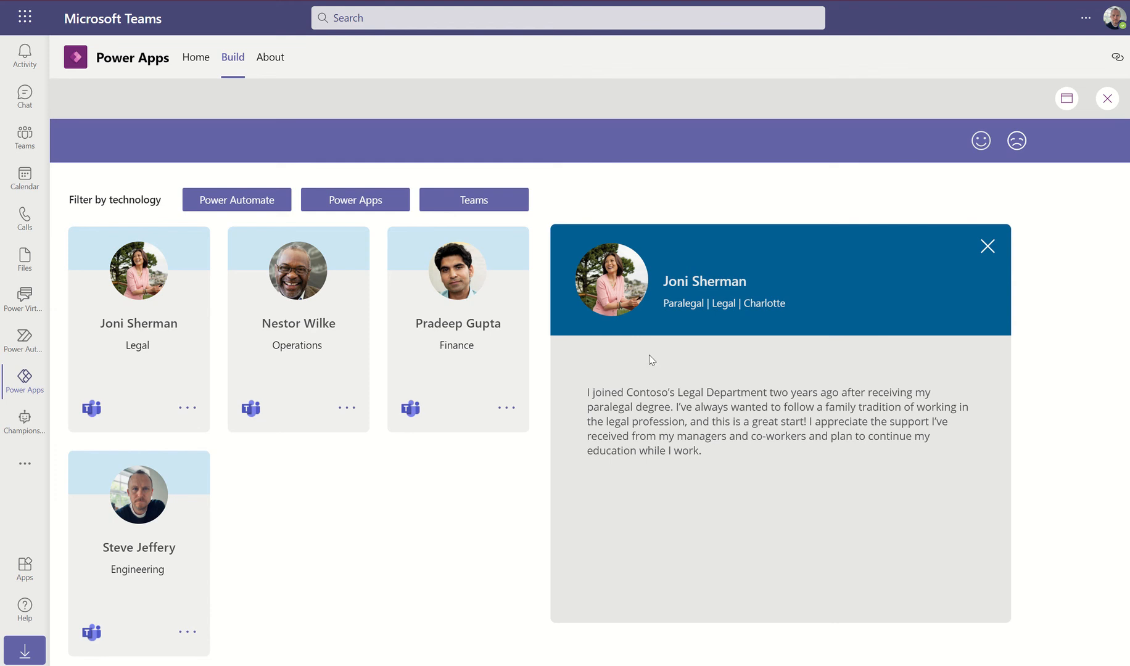
{"action": "left_click", "coordinate": [989, 250]}
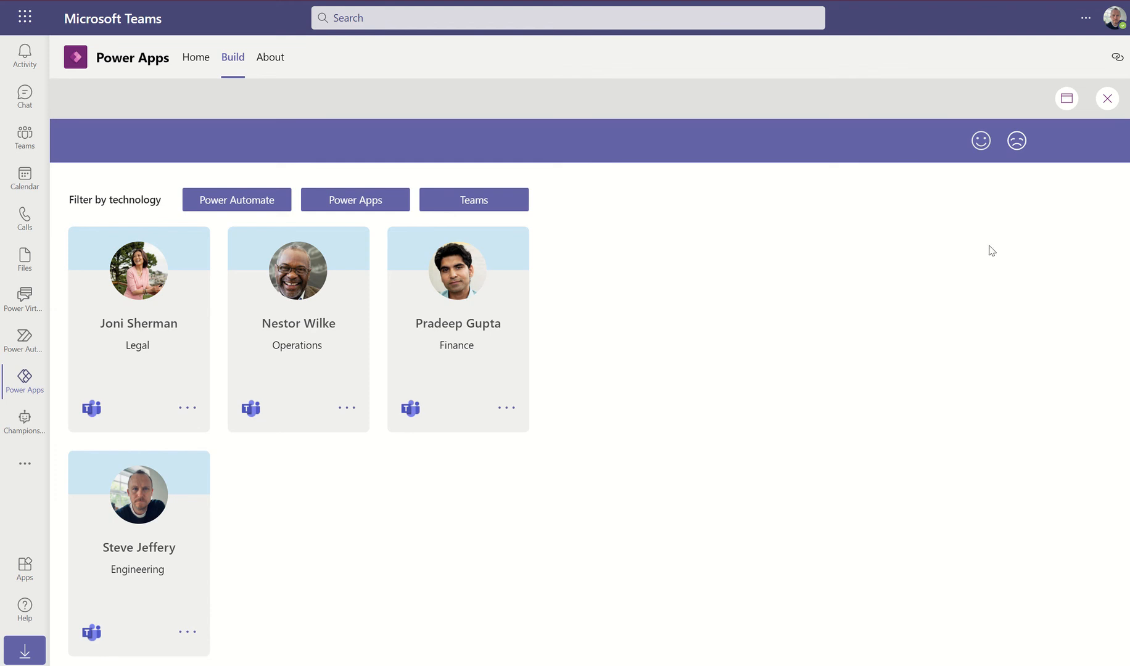
{"action": "left_click", "coordinate": [347, 410]}
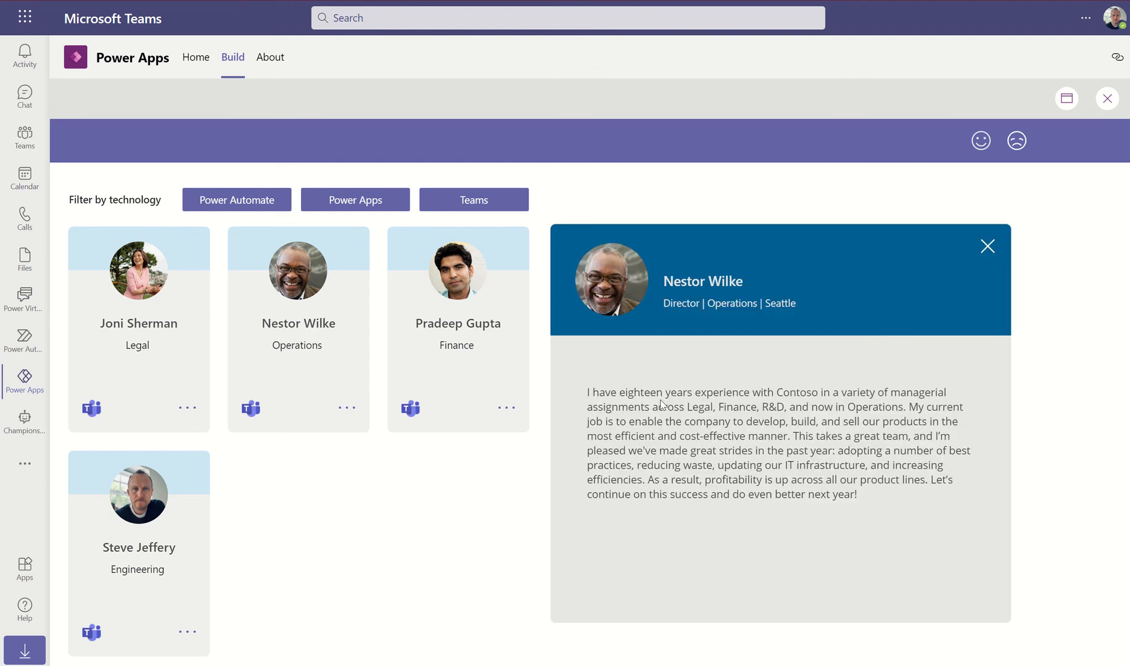
{"action": "left_click", "coordinate": [986, 248]}
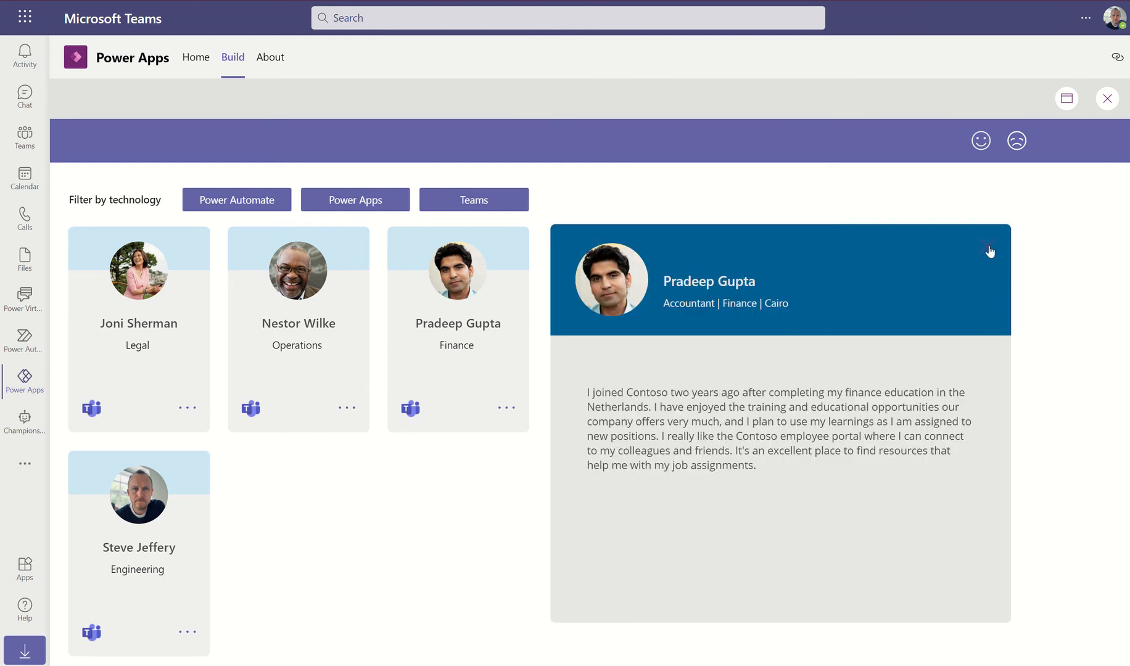
{"action": "left_click", "coordinate": [1066, 98]}
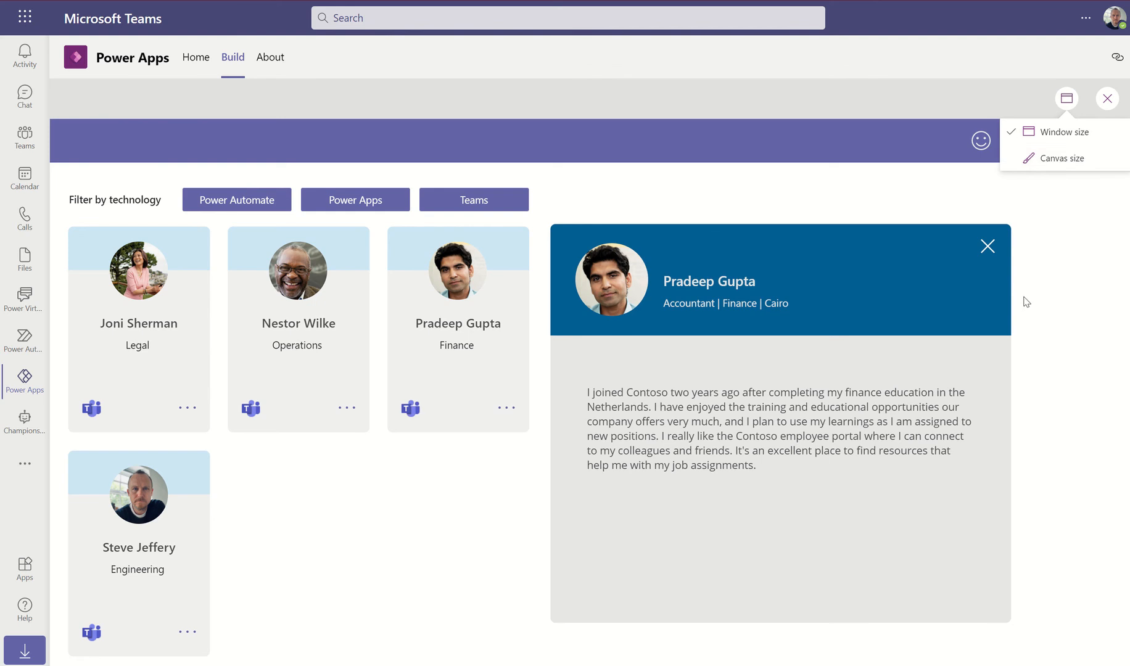
{"action": "left_click", "coordinate": [1063, 158]}
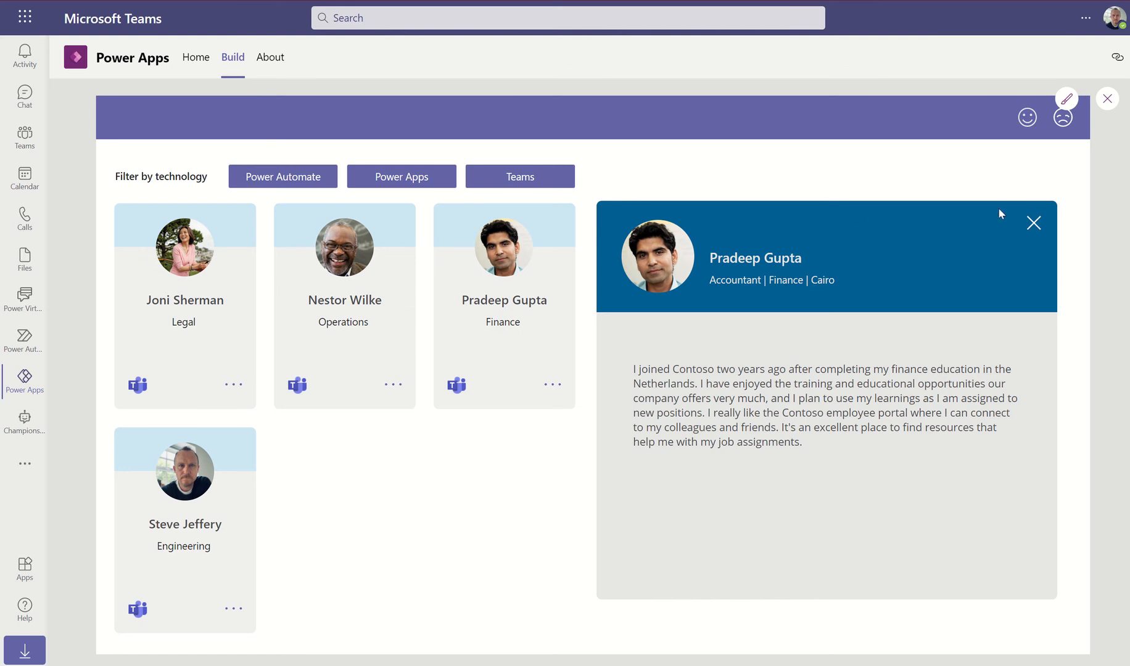
{"action": "left_click", "coordinate": [1035, 223]}
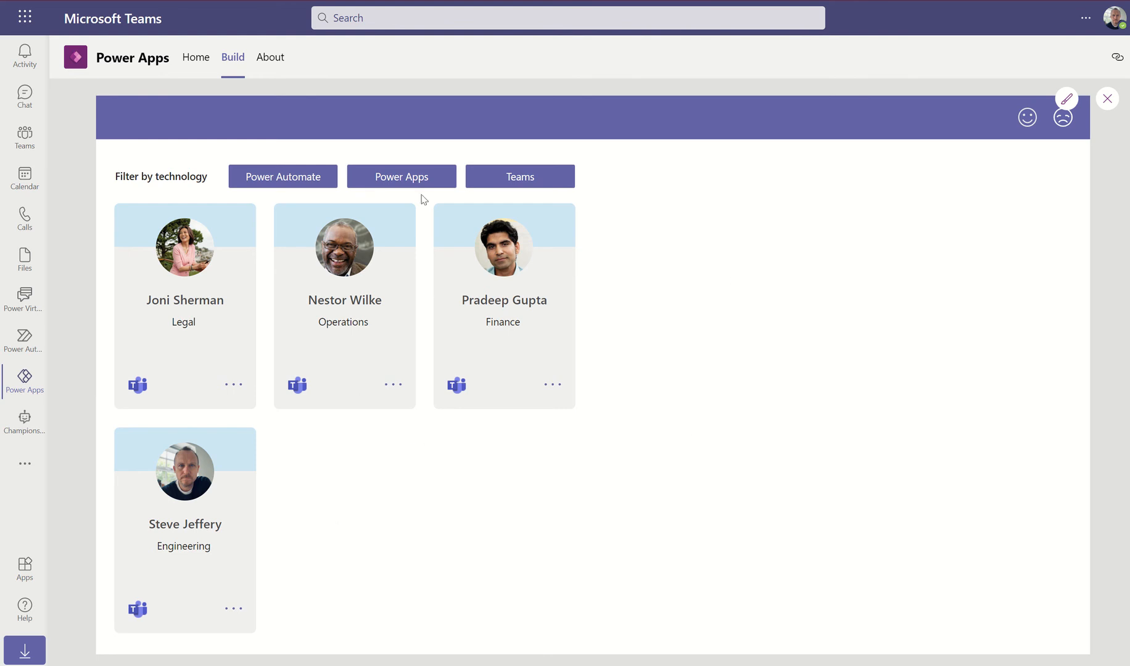
Filter champions to Power Apps, then Teams, opening and closing a champion's profile for each
{"action": "left_click", "coordinate": [418, 178]}
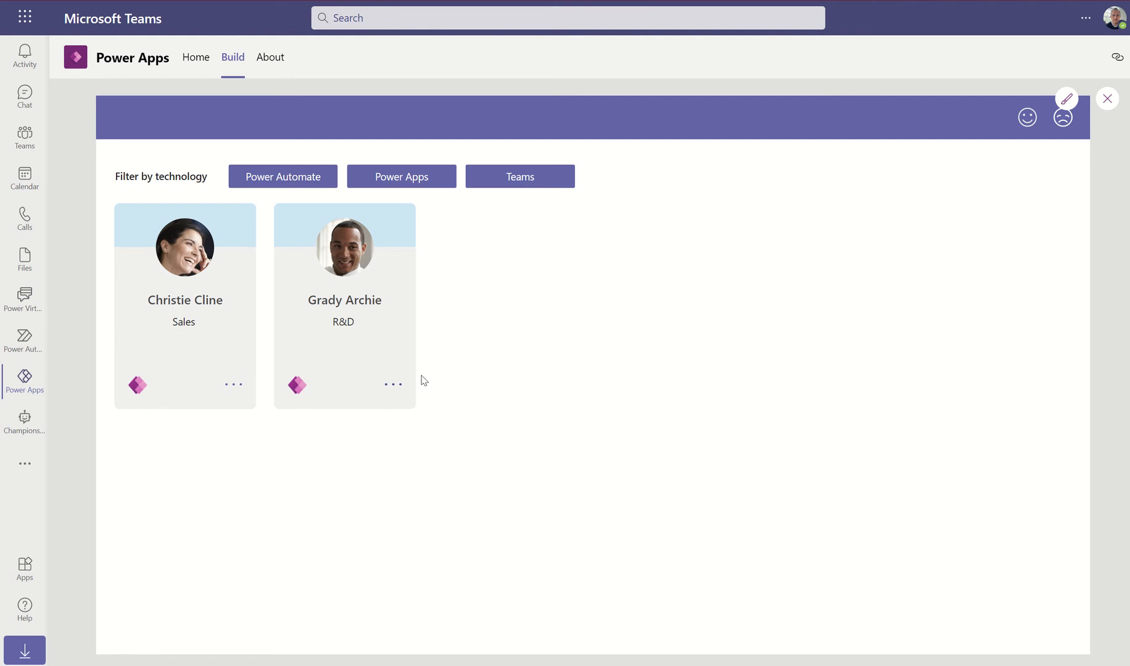
{"action": "left_click", "coordinate": [393, 386]}
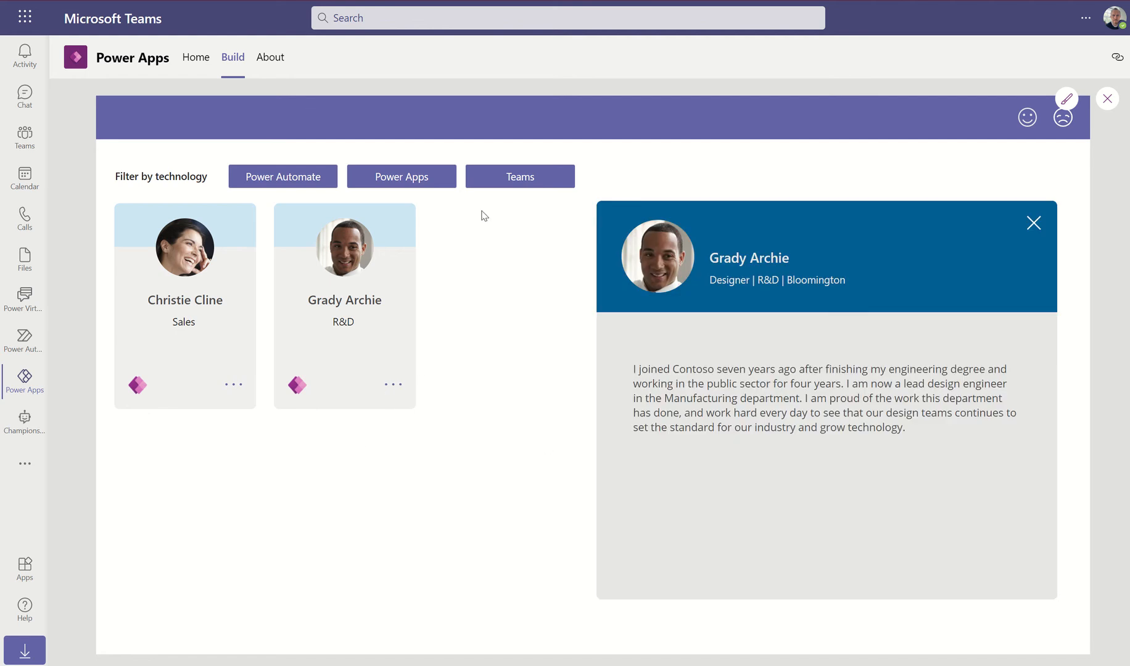
{"action": "left_click", "coordinate": [523, 183]}
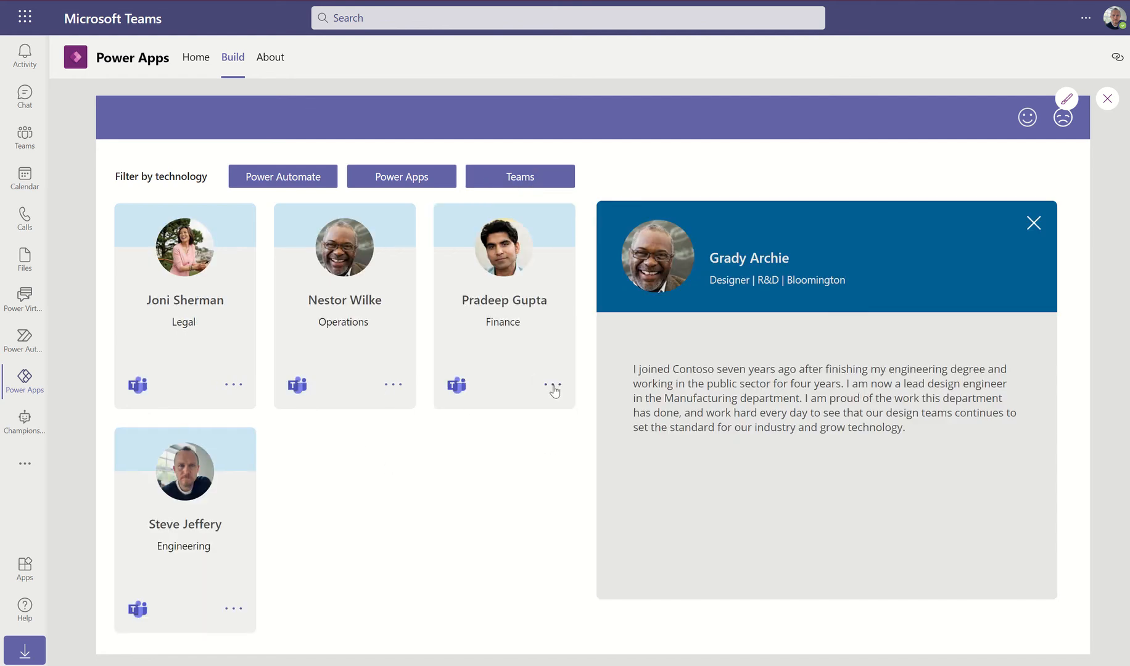
{"action": "left_click", "coordinate": [553, 385]}
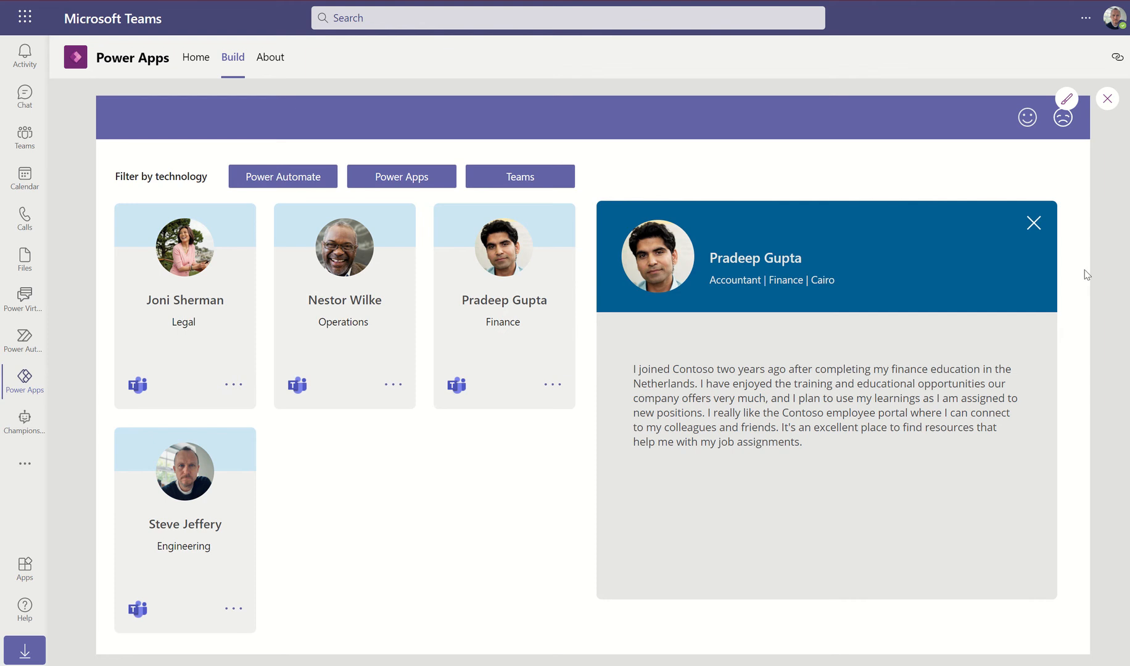
{"action": "left_click", "coordinate": [1036, 225]}
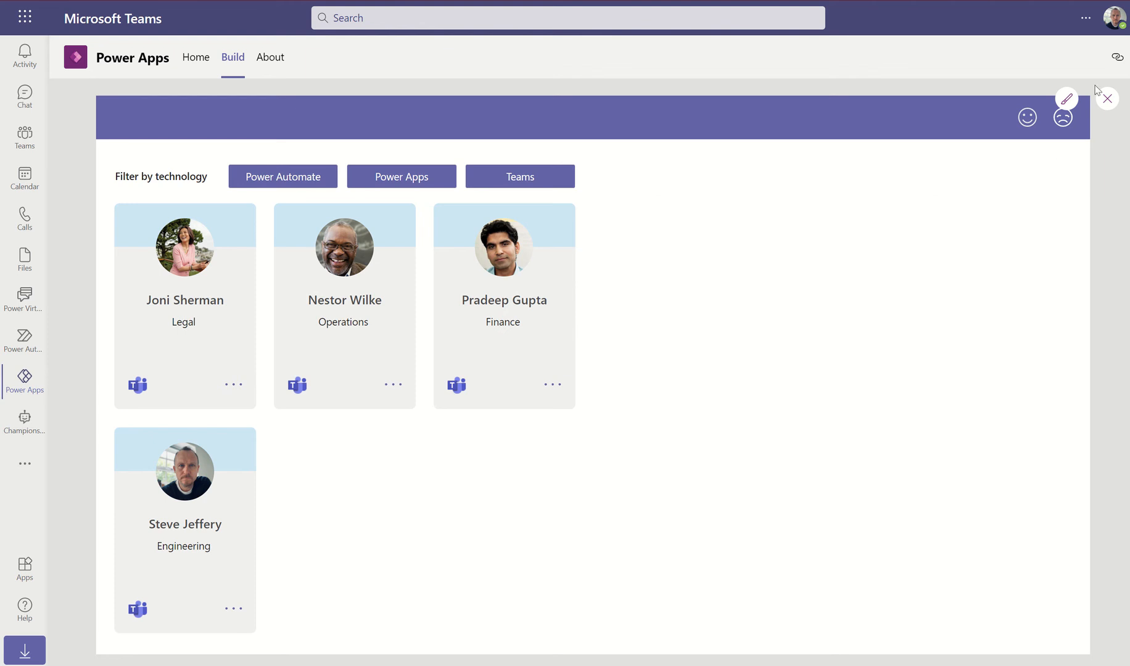
Leave the preview, zoom out, and check galChampions' current width of 683
{"action": "key", "text": "Escape"}
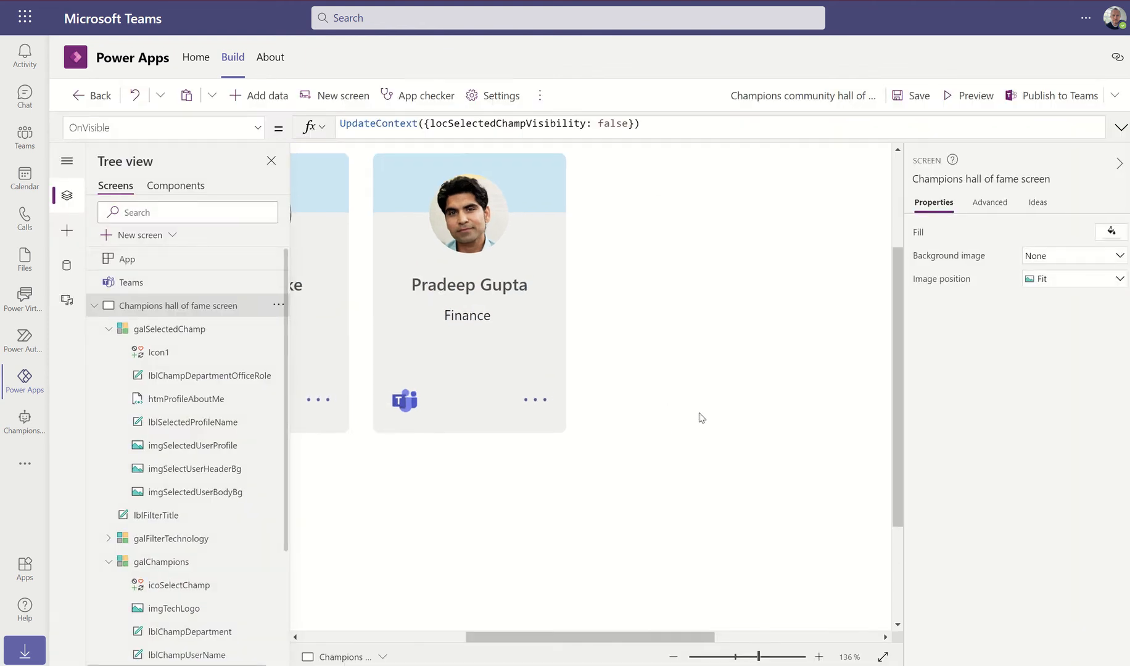
{"action": "left_click_drag", "start_coordinate": [729, 658], "coordinate": [724, 659]}
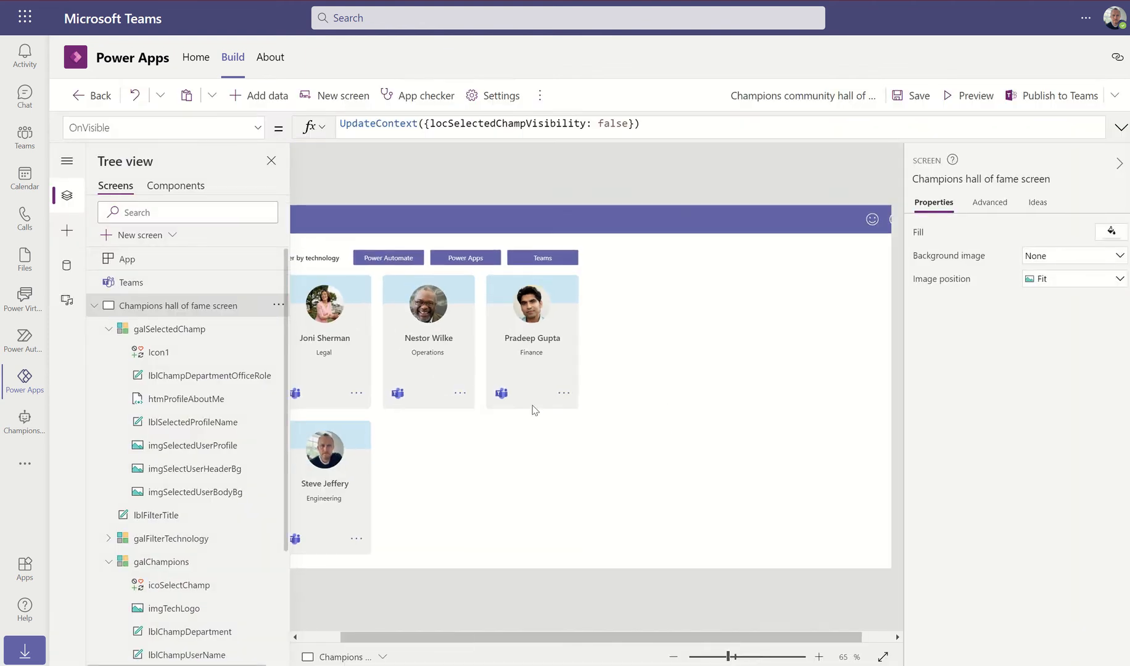
{"action": "left_click", "coordinate": [537, 451]}
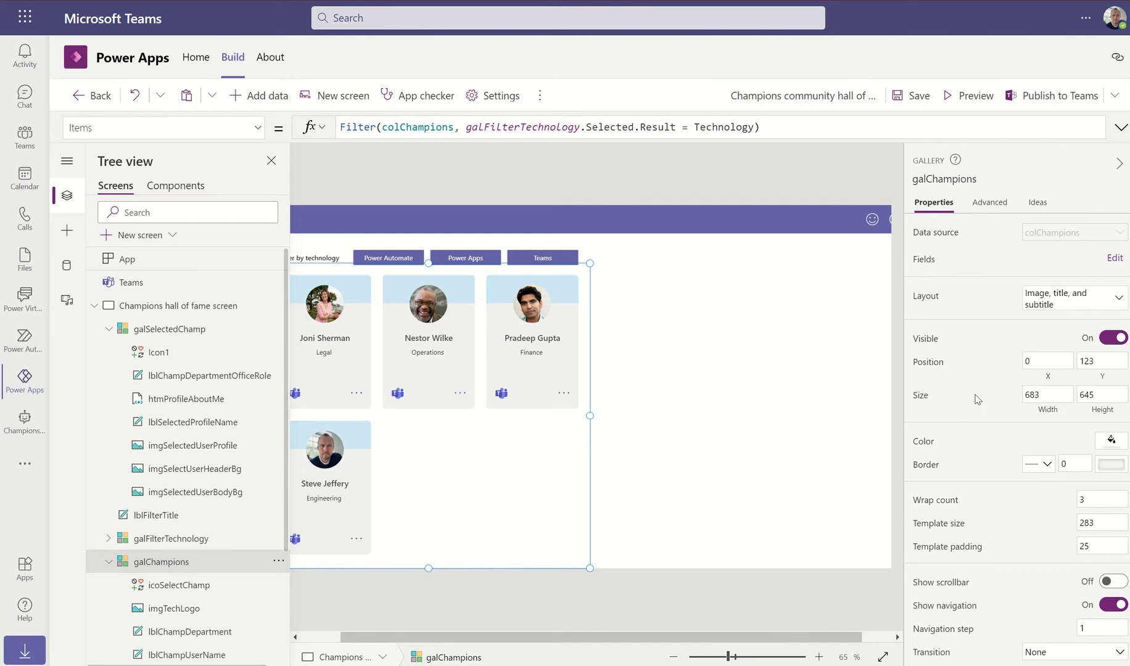
{"action": "left_click", "coordinate": [1036, 397]}
Start a Notepad note reading 'minimised - 683'
{"action": "key", "text": "super"}
{"action": "type", "text": "note"}
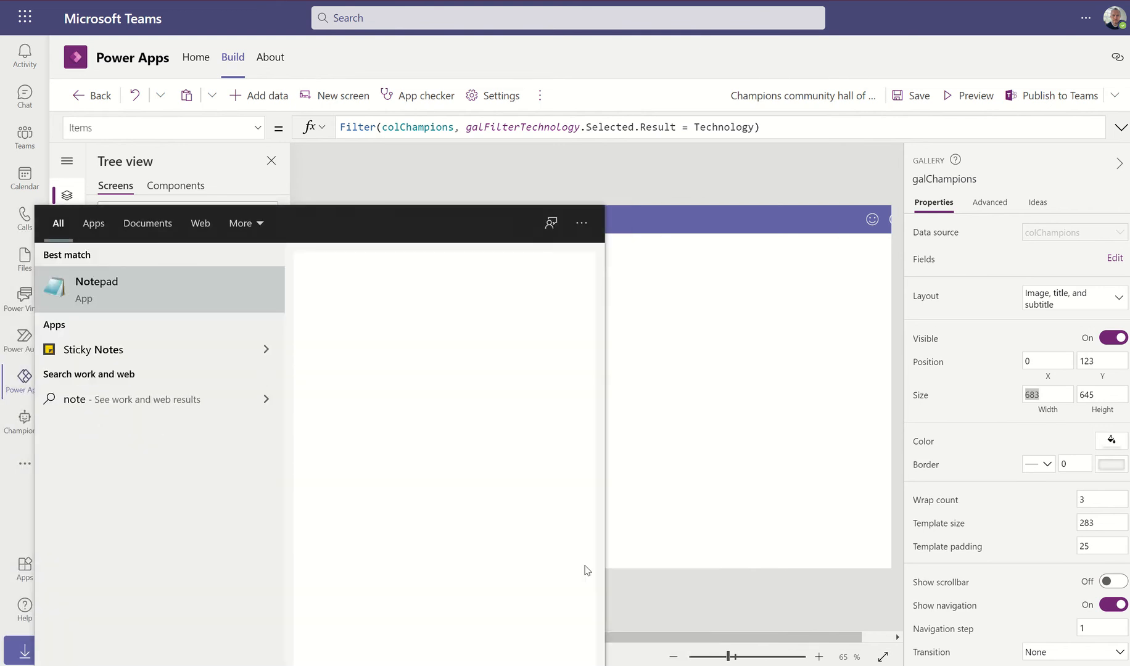
{"action": "key", "text": "Return"}
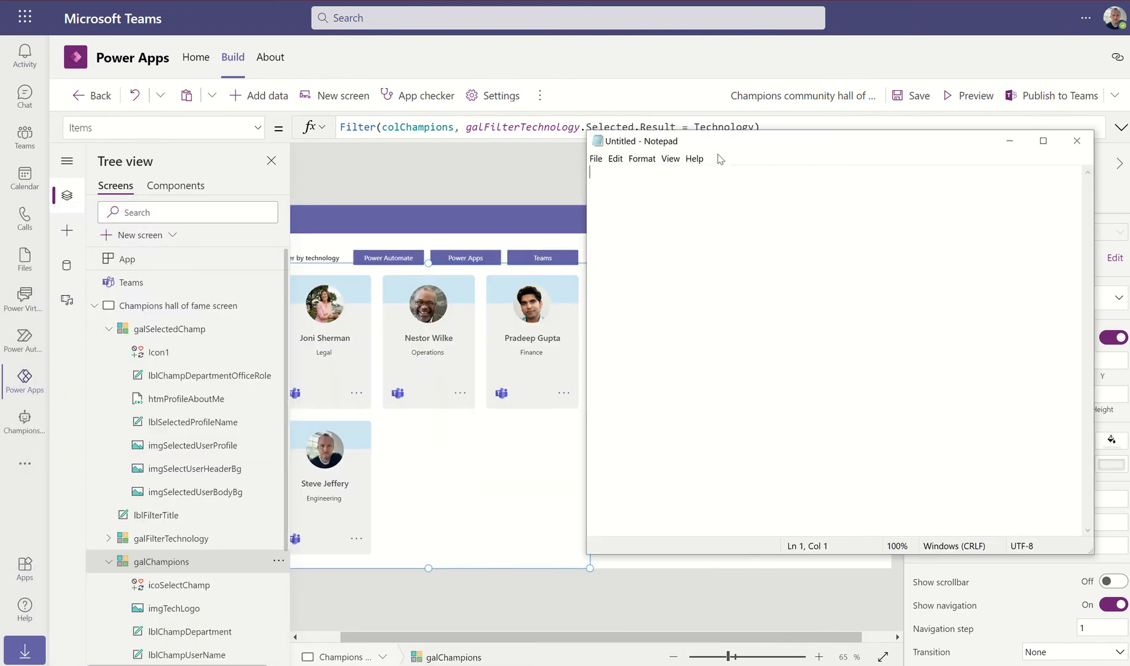
{"action": "type", "text": "minimised"}
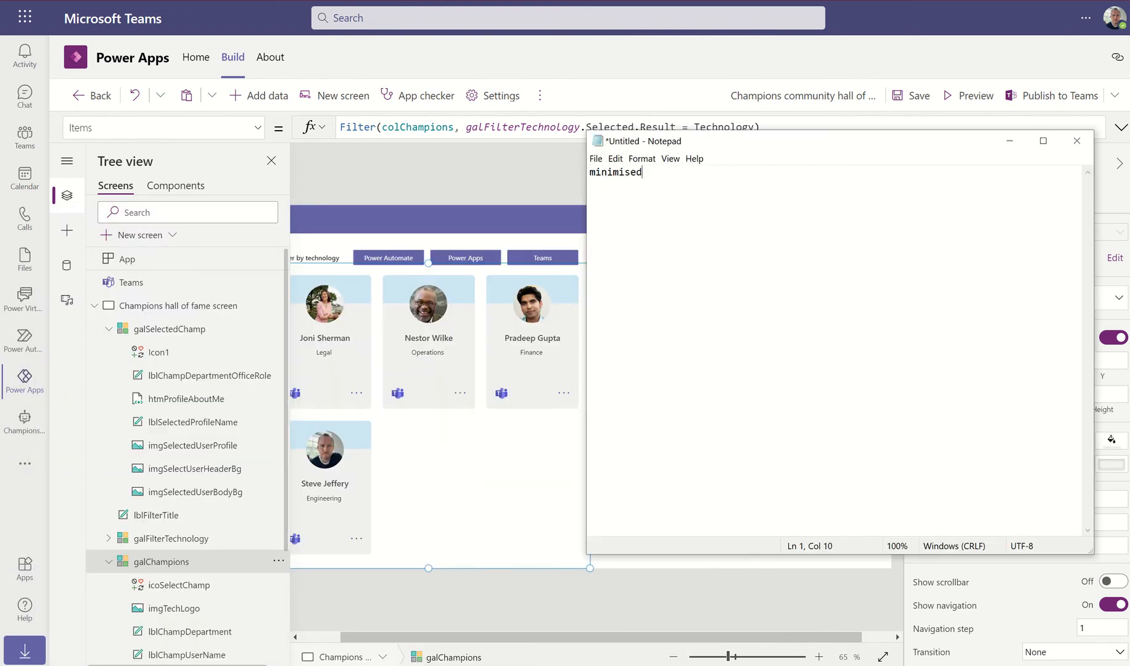
{"action": "type", "text": " - 683"}
Stretch galChampions' right edge until its width reaches 1366, the full screen
{"action": "left_click", "coordinate": [504, 184]}
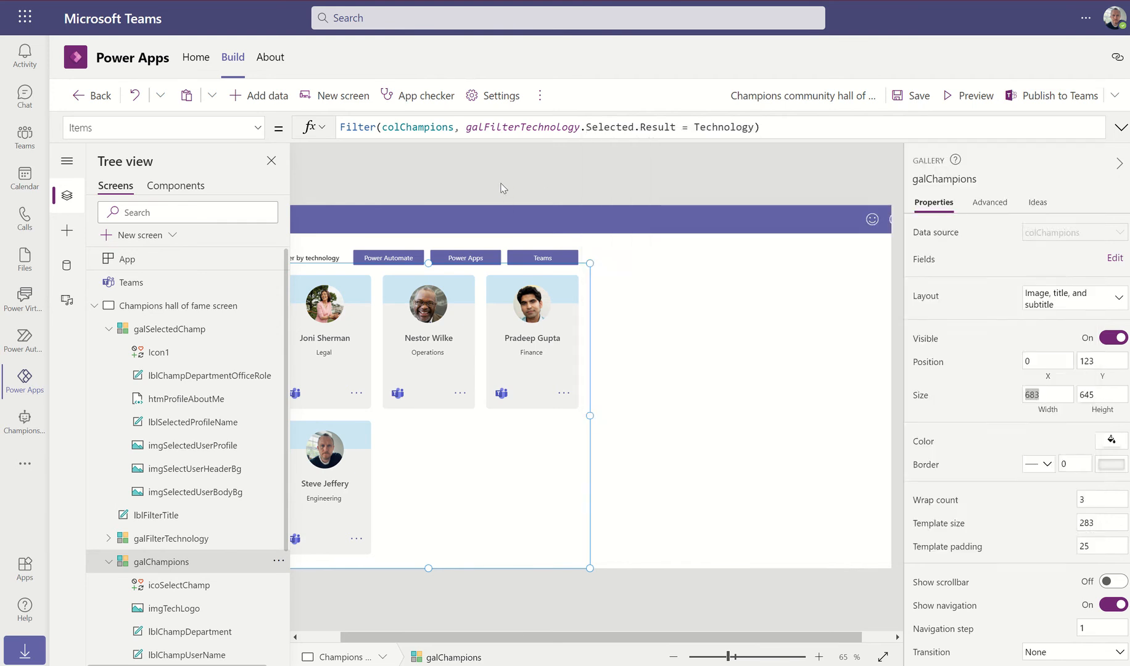
{"action": "left_click", "coordinate": [513, 447]}
{"action": "left_click_drag", "start_coordinate": [591, 421], "coordinate": [863, 415]}
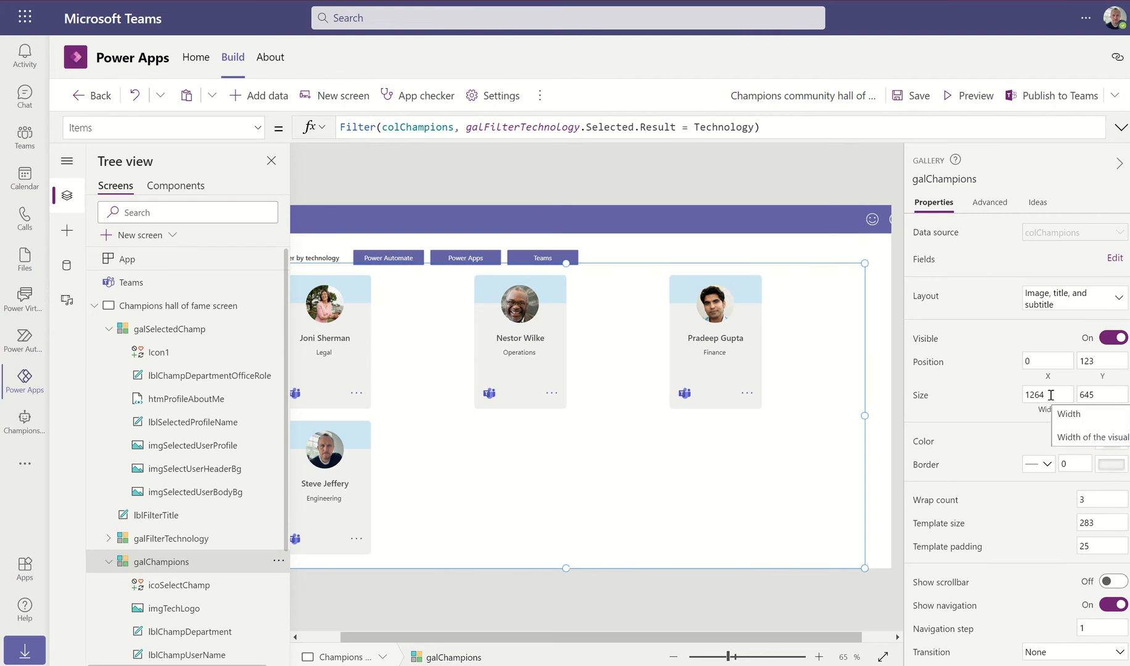
{"action": "mouse_move", "coordinate": [619, 641]}
{"action": "left_mouse_down"}
{"action": "mouse_move", "coordinate": [563, 642]}
{"action": "mouse_move", "coordinate": [626, 642]}
{"action": "left_mouse_up"}
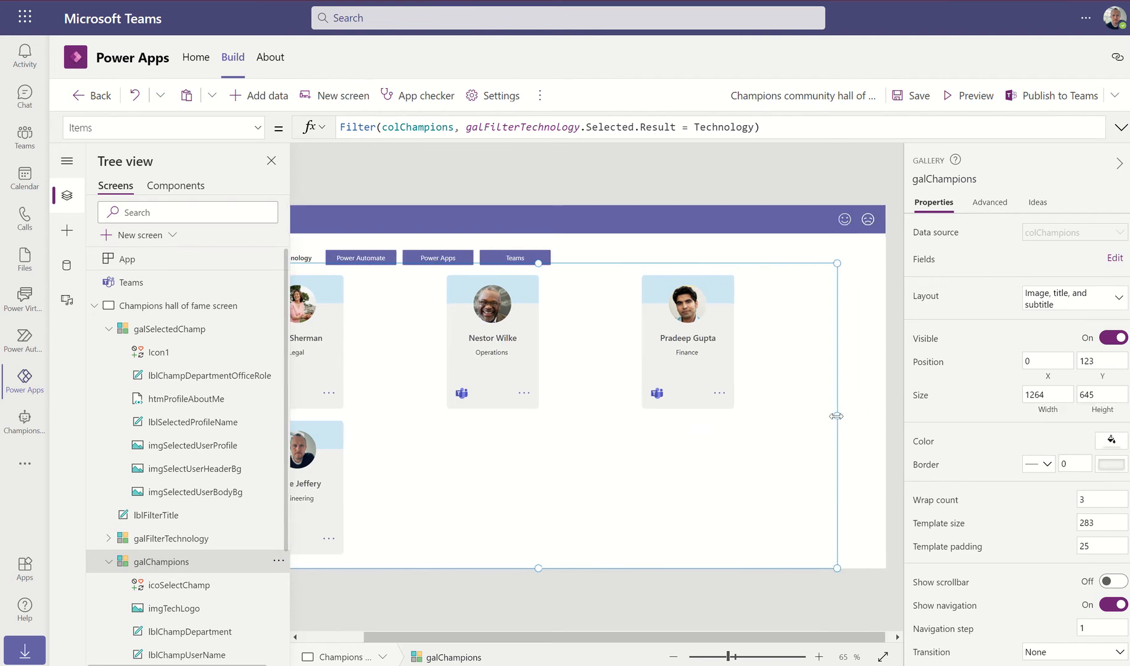
{"action": "left_click_drag", "start_coordinate": [836, 416], "coordinate": [885, 416]}
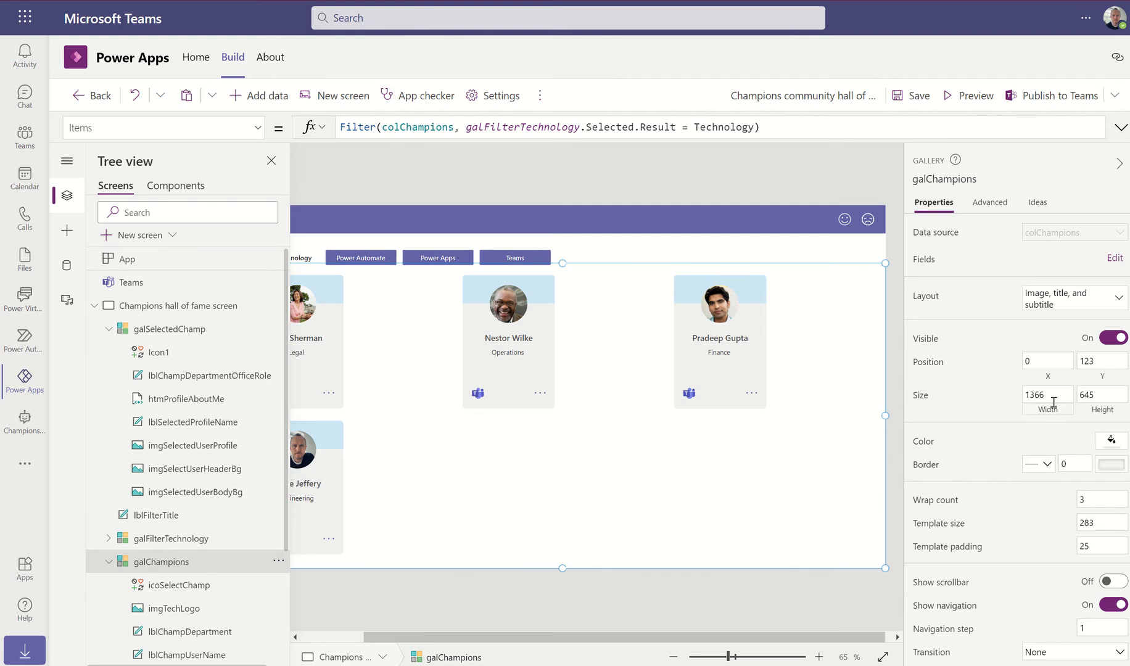
Add 'maximised - parent.wid' to the Notepad note and reselect the gallery
{"action": "left_click", "coordinate": [627, 665]}
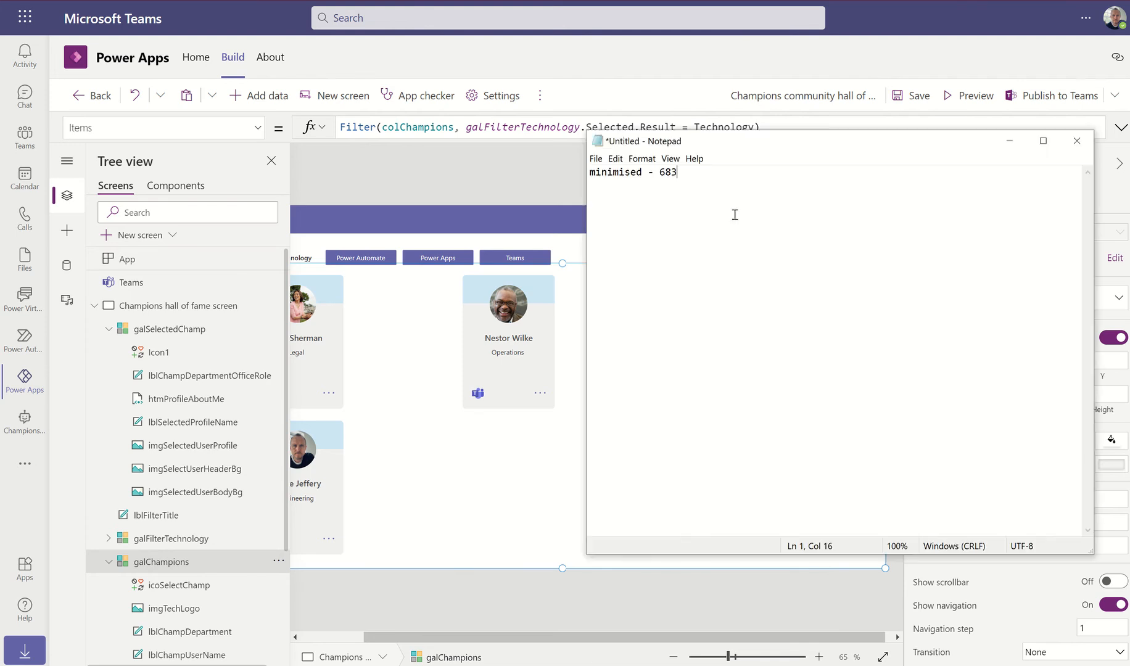
{"action": "left_click", "coordinate": [694, 172]}
{"action": "type", "text": "maximised - parent.width"}
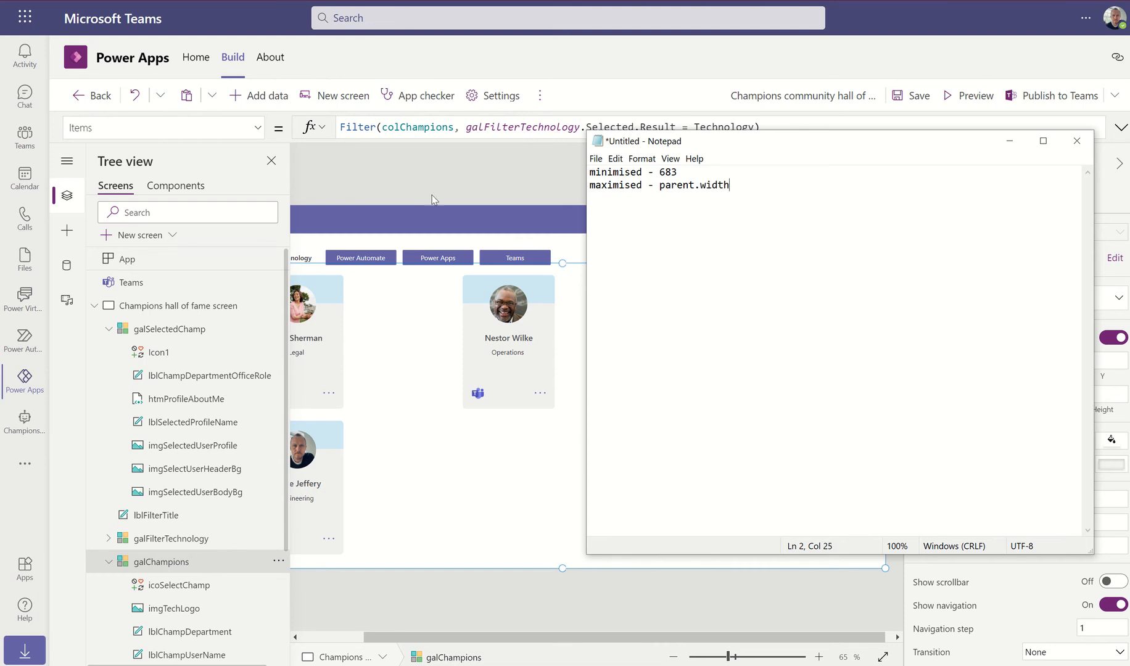
{"action": "left_click", "coordinate": [472, 180]}
{"action": "left_click", "coordinate": [615, 353]}
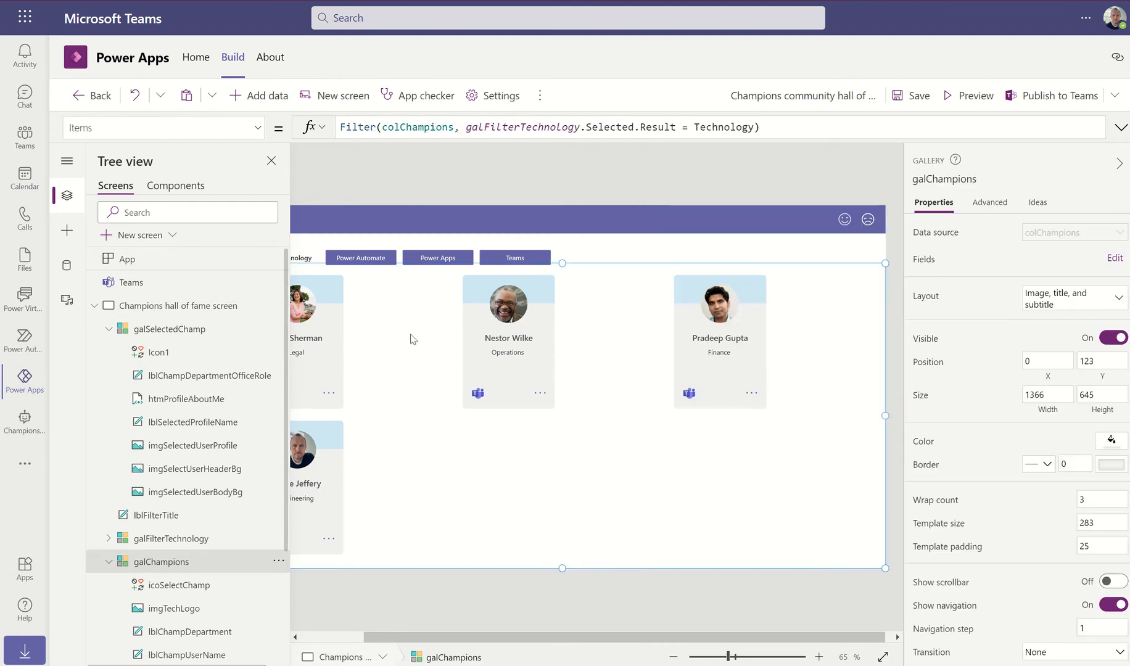
Set galChampions' wrap count to 6 and test it in a canvas-size preview with a profile panel
{"action": "left_click", "coordinate": [1097, 500]}
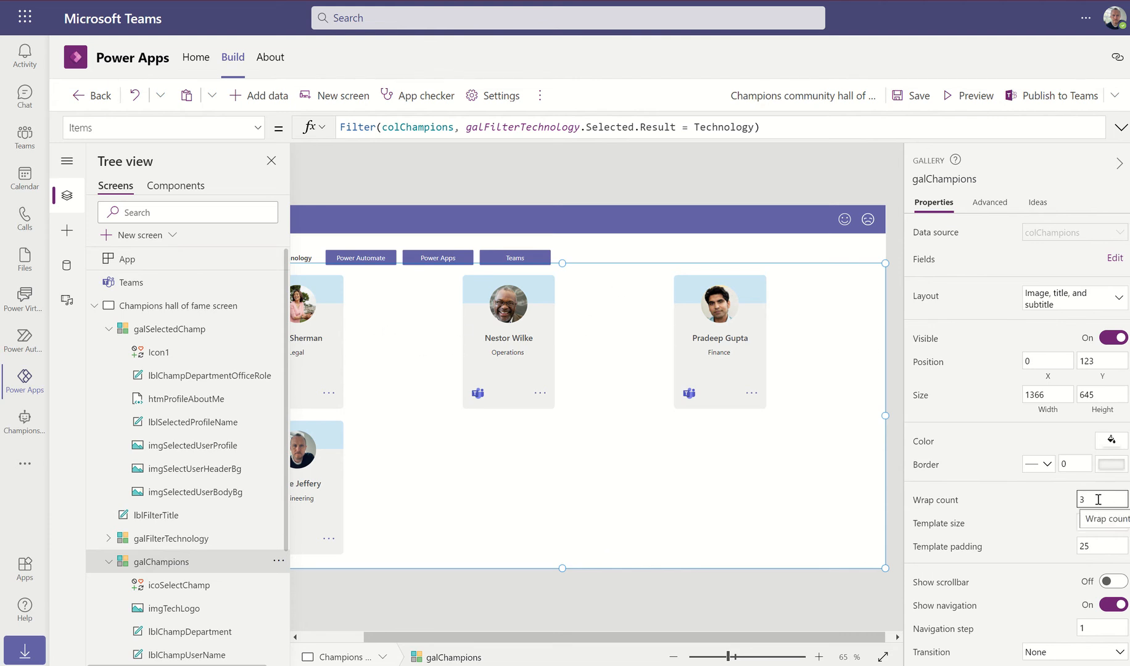
{"action": "left_click", "coordinate": [1068, 462]}
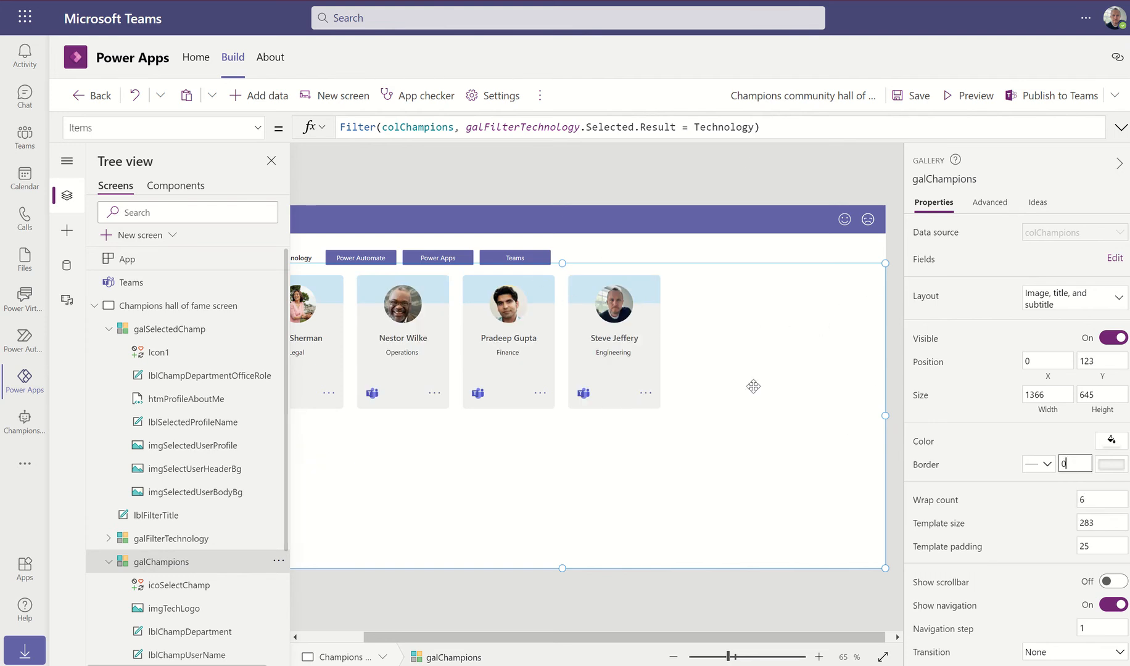
{"action": "left_click", "coordinate": [966, 96]}
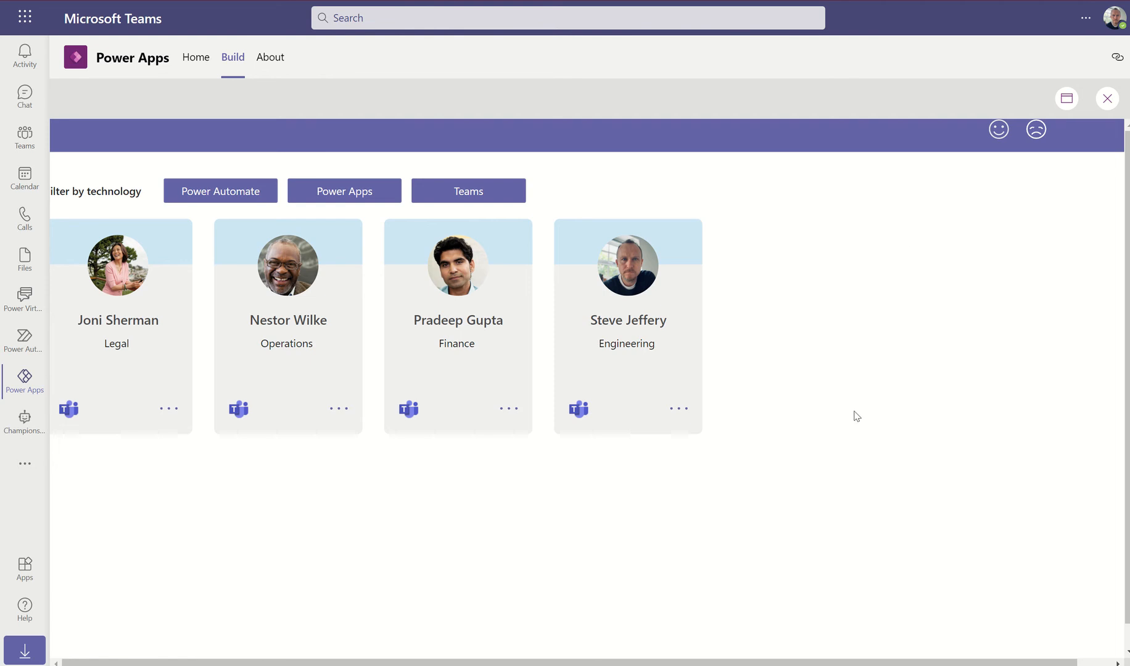
{"action": "left_click", "coordinate": [1065, 106]}
{"action": "left_click", "coordinate": [1043, 157]}
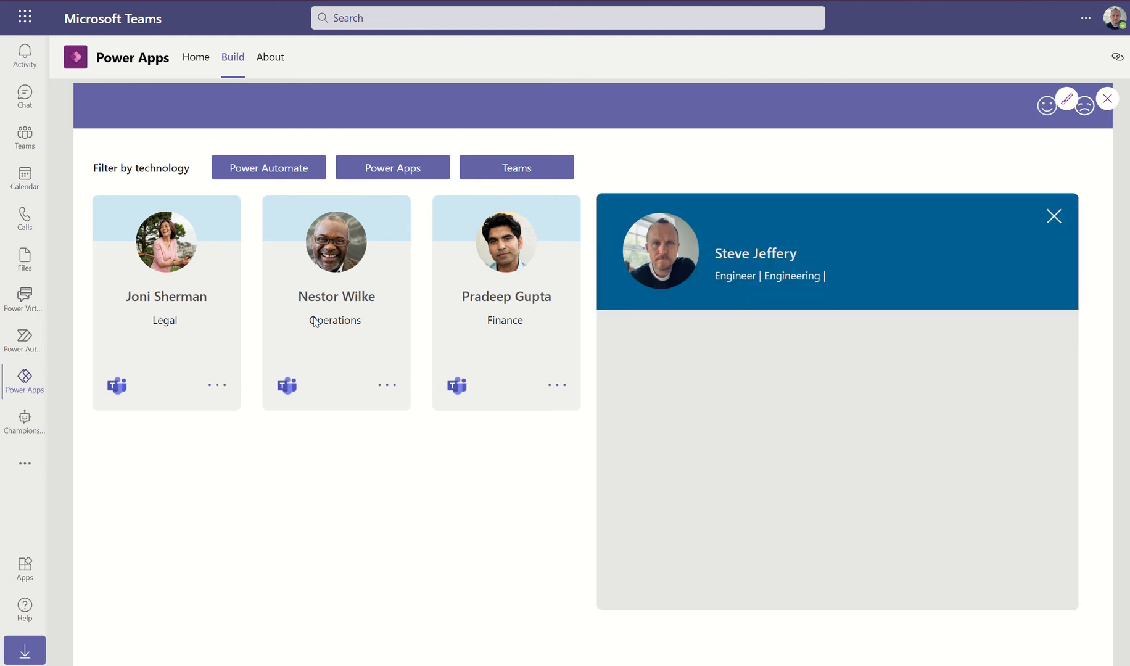
{"action": "left_click", "coordinate": [1055, 218]}
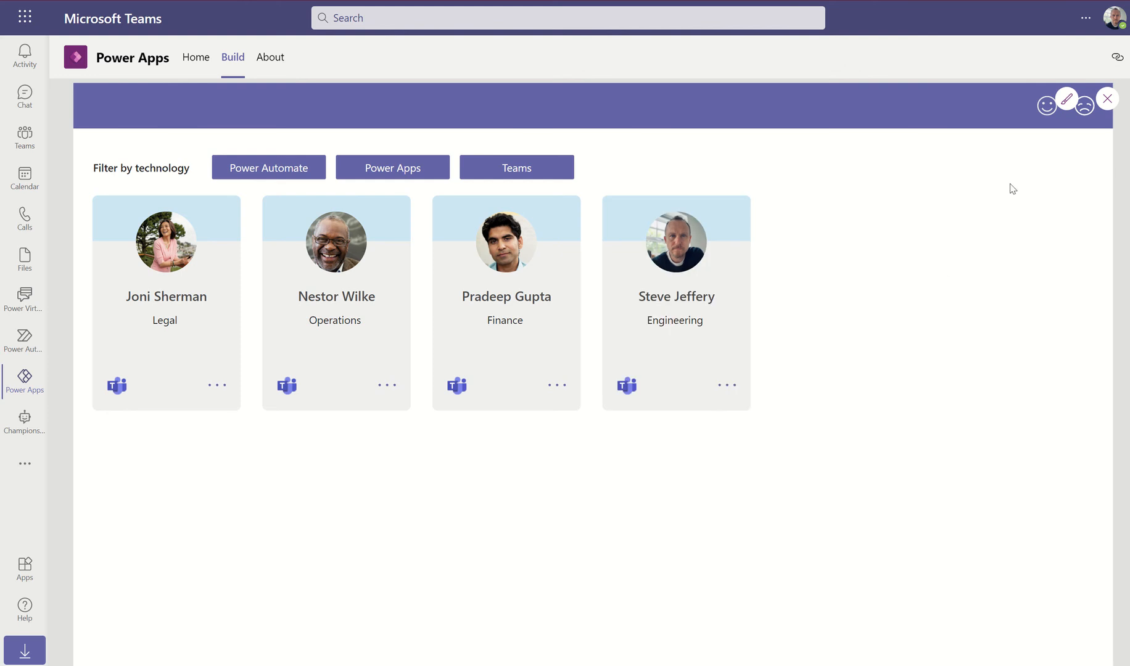
{"action": "left_click", "coordinate": [1108, 99]}
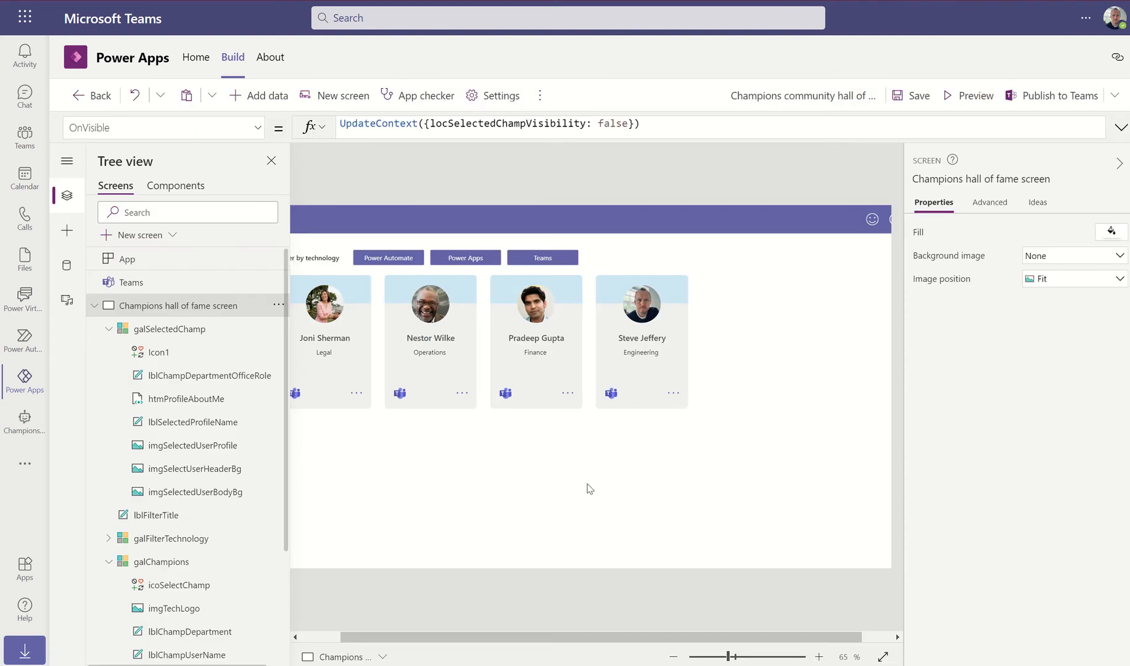
Check the gallery's wrap count of 6, view the more-details icon's OnSelect, and select the hall of fame screen
{"action": "left_click", "coordinate": [589, 485]}
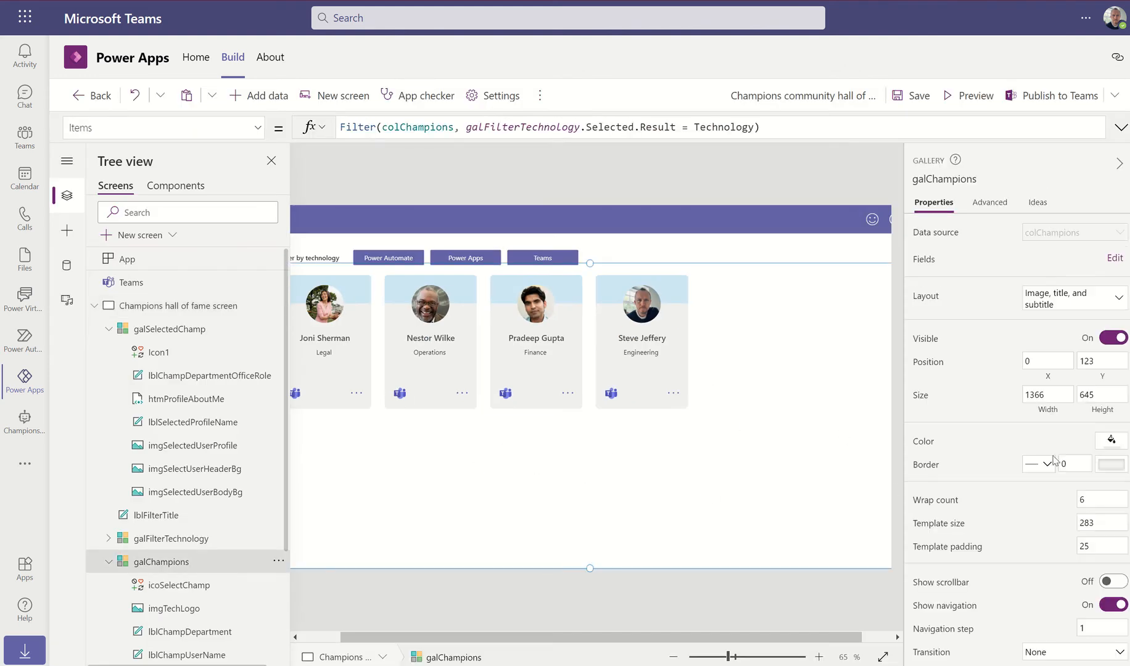
{"action": "left_click", "coordinate": [1082, 501]}
{"action": "left_click", "coordinate": [356, 393]}
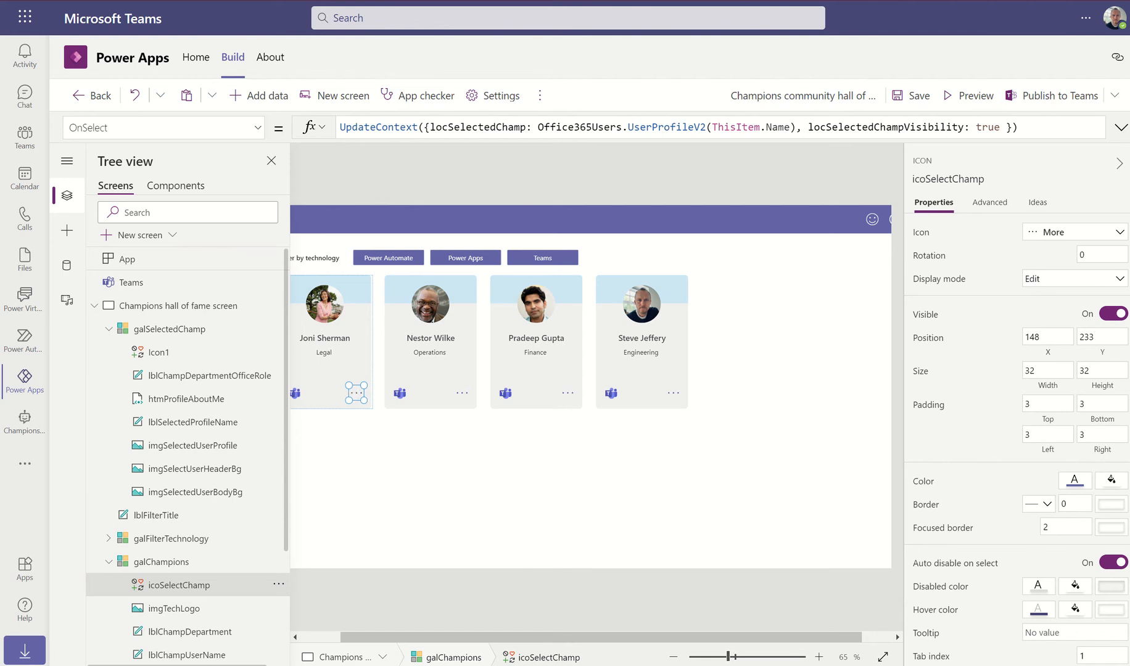
{"action": "key", "text": "alt+Tab"}
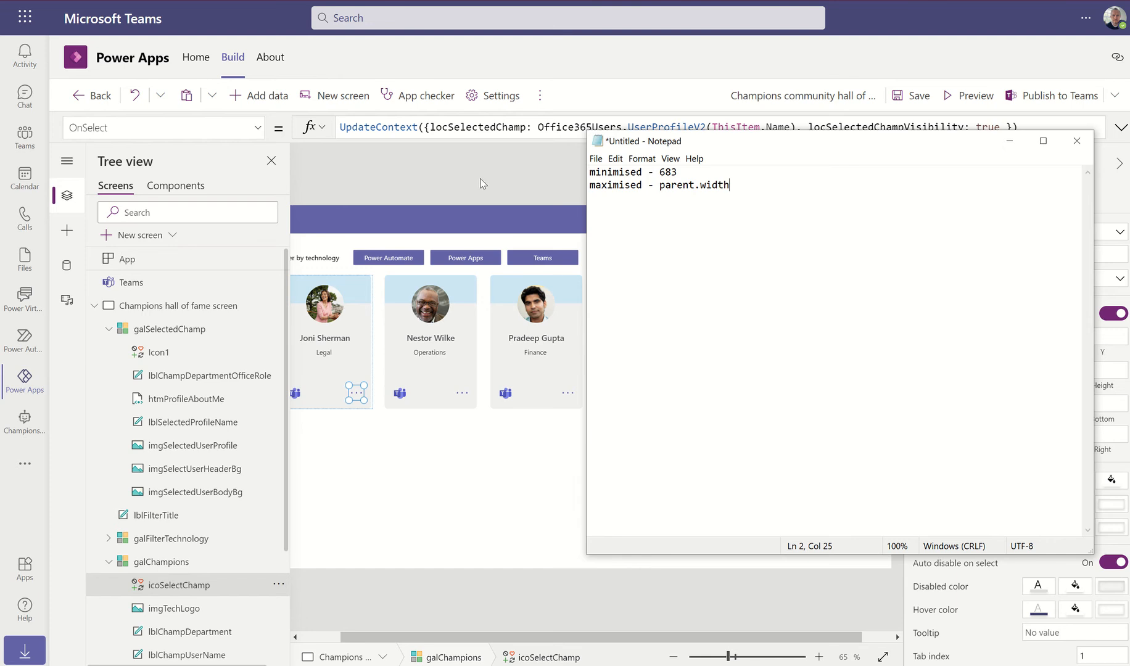
{"action": "left_click", "coordinate": [190, 308]}
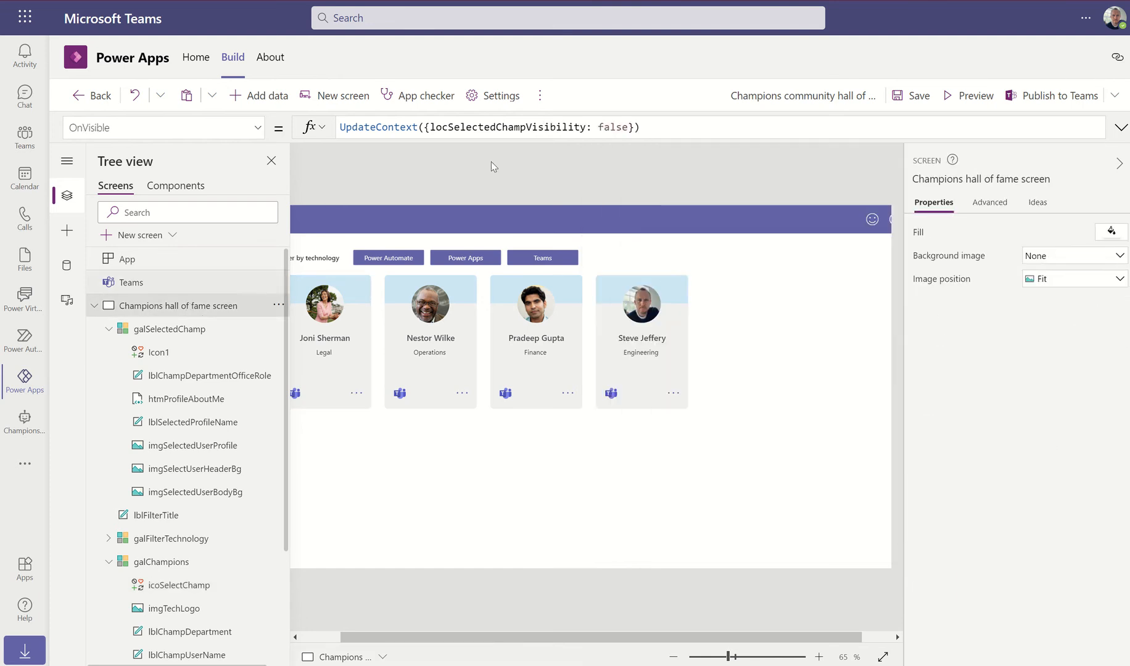
Append locChampGalleryWidth: 1366 and locChampGalleryWrapCount: 6 to the OnVisible UpdateContext
{"action": "left_click", "coordinate": [631, 127]}
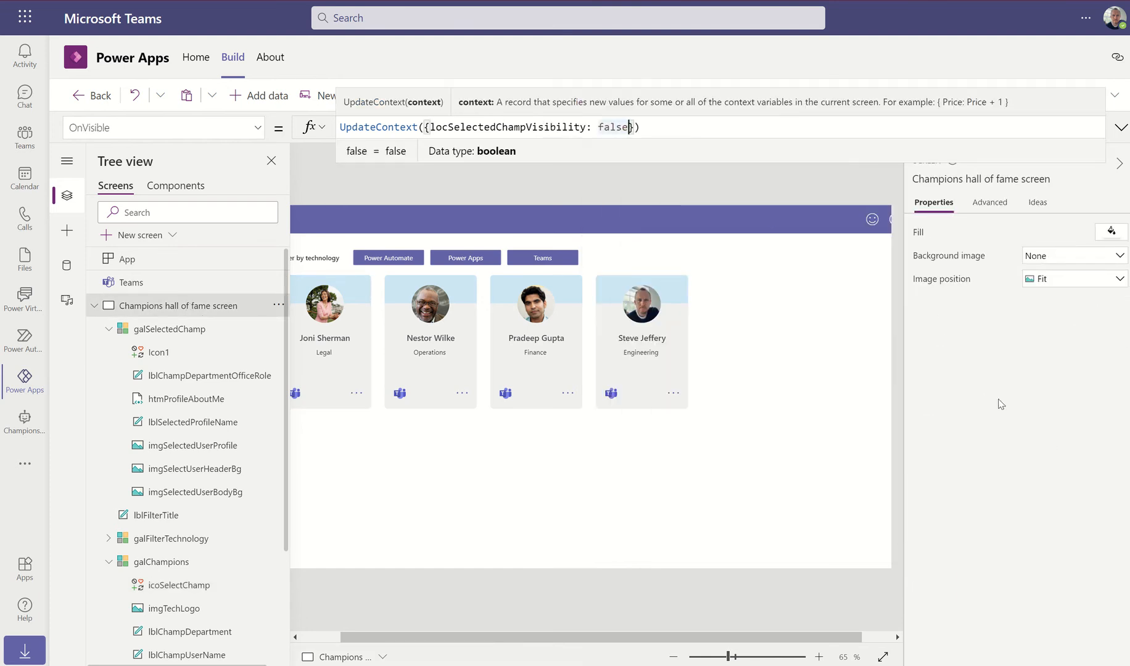
{"action": "type", "text": ", "}
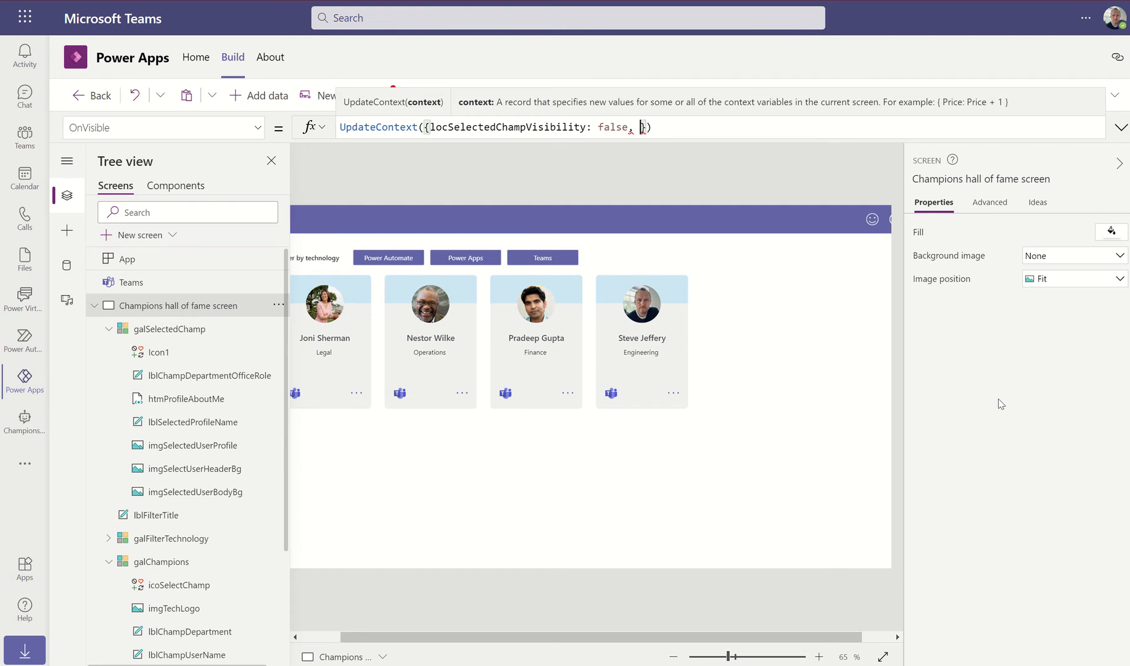
{"action": "type", "text": "loc"}
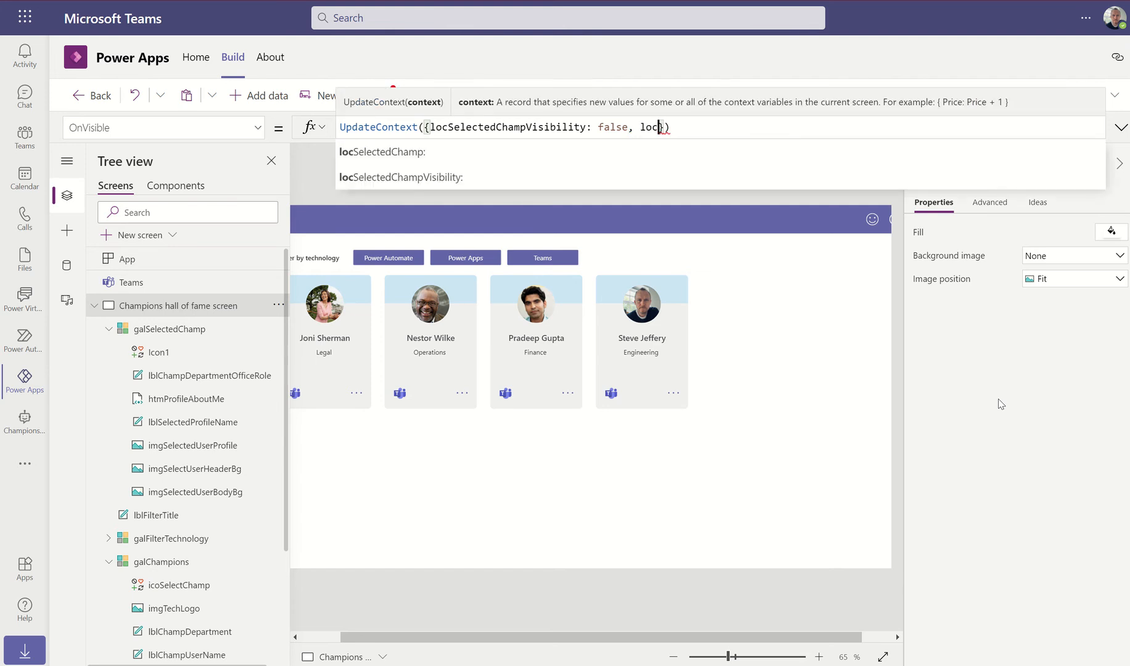
{"action": "type", "text": "ChampGa"}
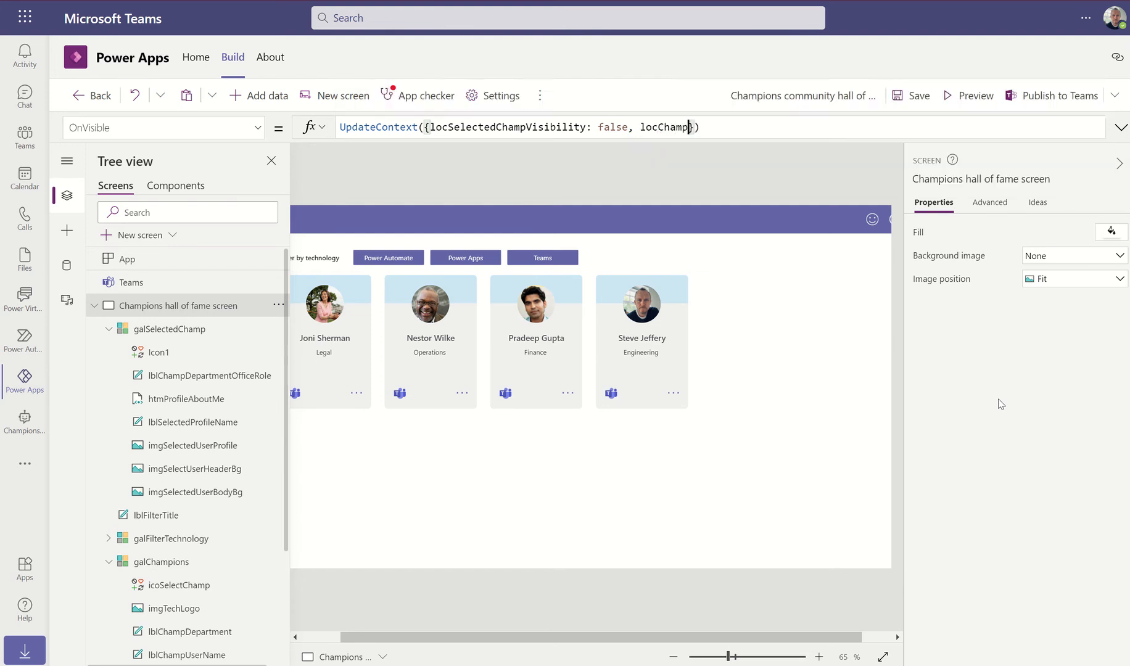
{"action": "type", "text": "llery"}
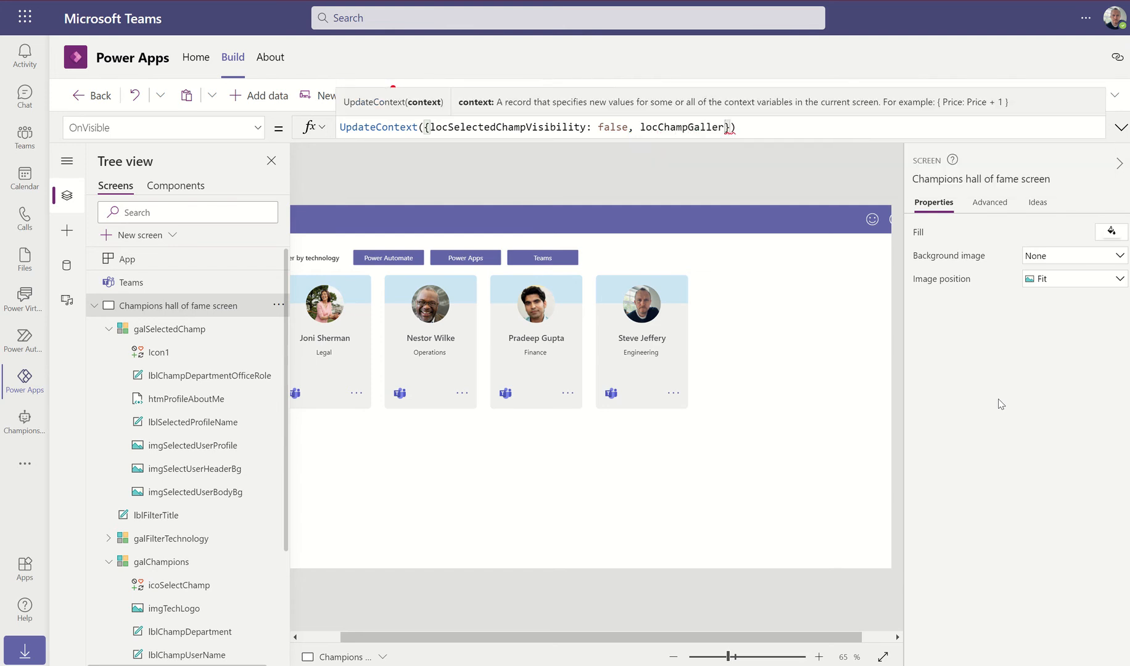
{"action": "type", "text": "Width: "}
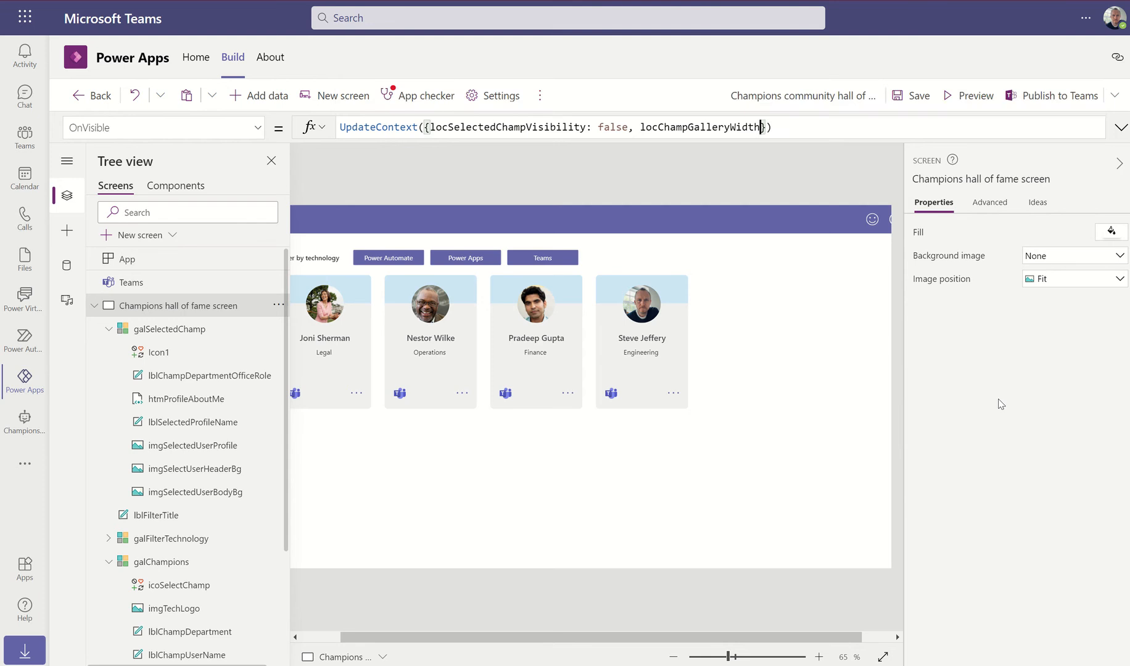
{"action": "type", "text": "Parent"}
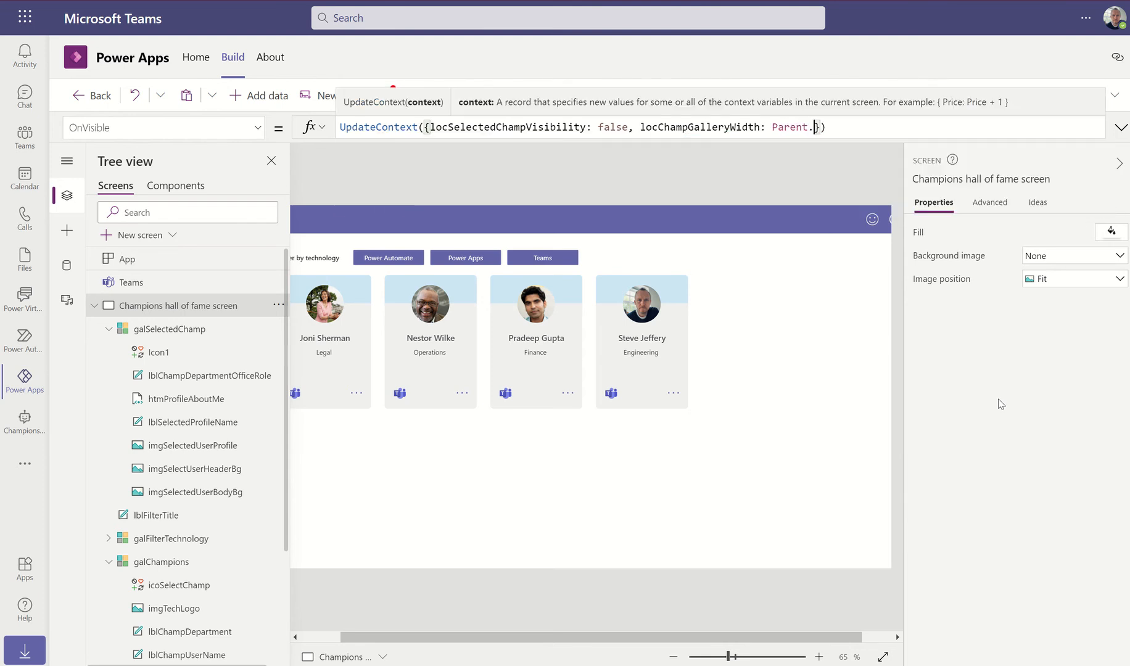
{"action": "type", "text": ".Wud"}
{"action": "key", "text": "BackSpace"}
{"action": "key", "text": "BackSpace"}
{"action": "type", "text": "idth"}
{"action": "key", "text": "BackSpace"}
{"action": "key", "text": "BackSpace"}
{"action": "key", "text": "BackSpace"}
{"action": "key", "text": "BackSpace"}
{"action": "key", "text": "BackSpace"}
{"action": "key", "text": "BackSpace"}
{"action": "key", "text": "BackSpace"}
{"action": "key", "text": "BackSpace"}
{"action": "key", "text": "BackSpace"}
{"action": "key", "text": "BackSpace"}
{"action": "key", "text": "BackSpace"}
{"action": "key", "text": "BackSpace"}
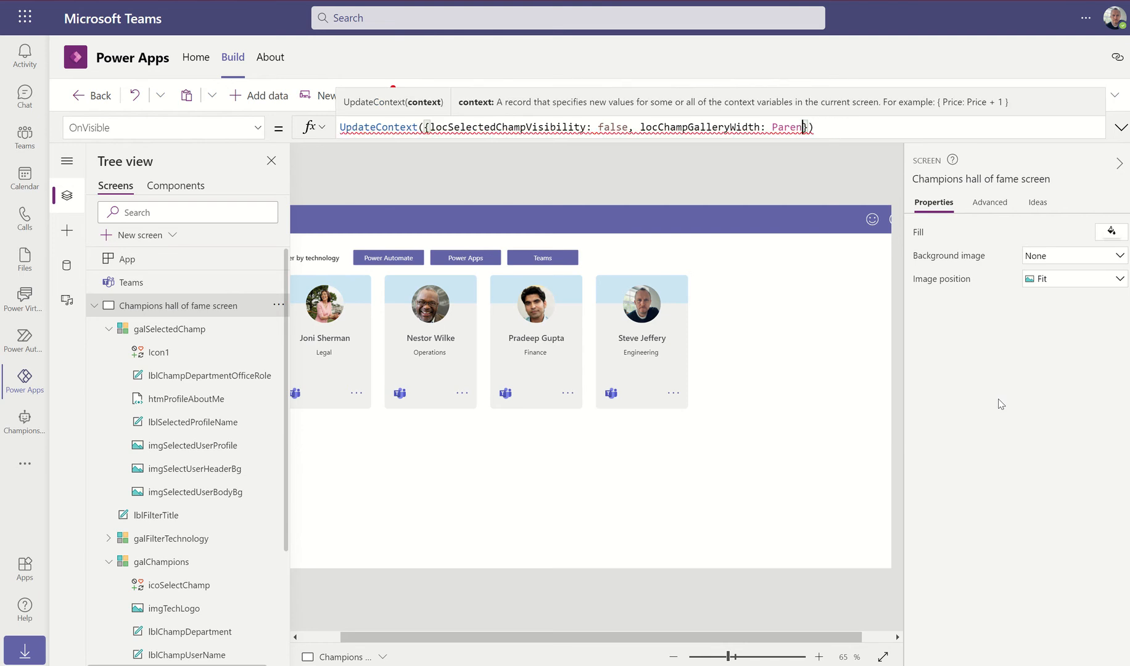
{"action": "type", "text": "13"}
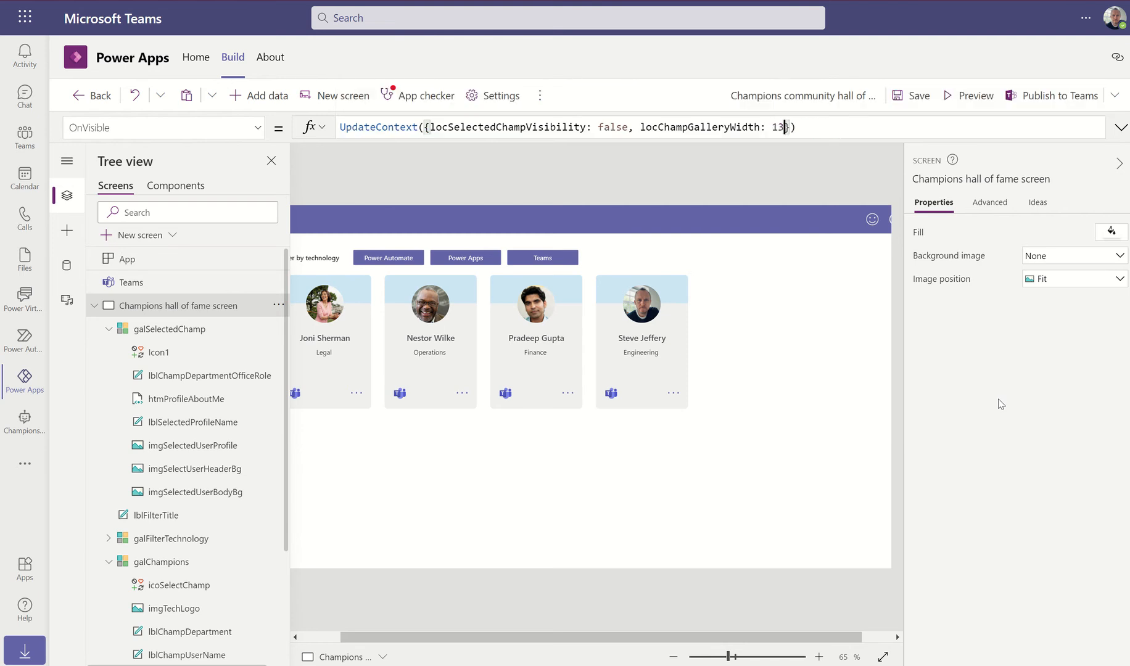
{"action": "type", "text": "66"}
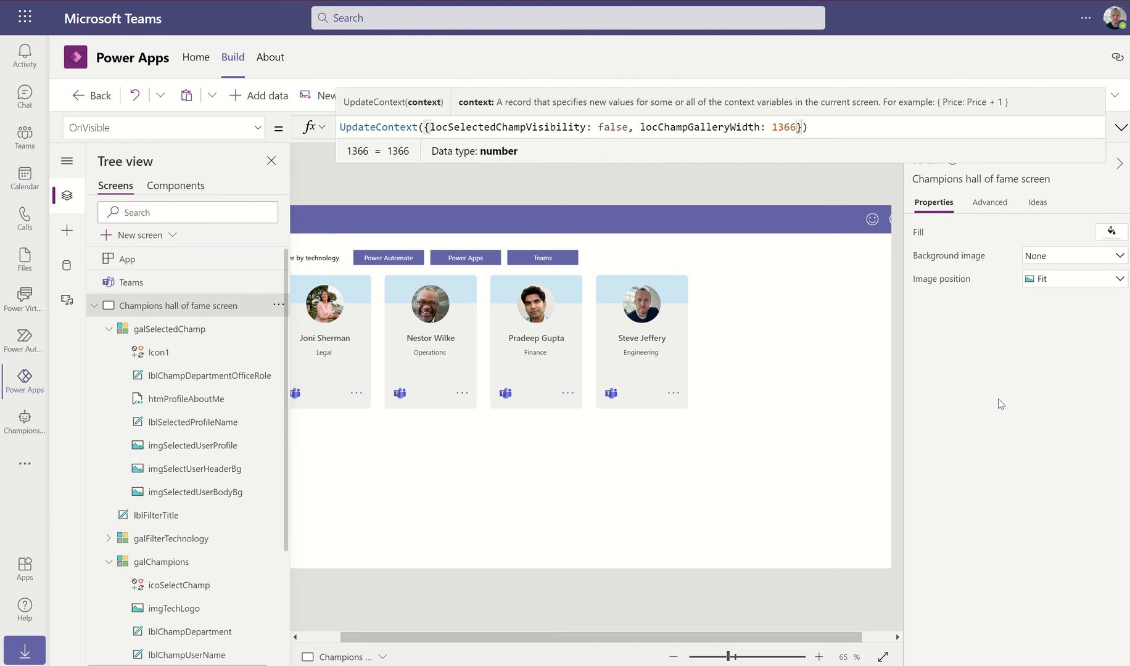
{"action": "type", "text": ", "}
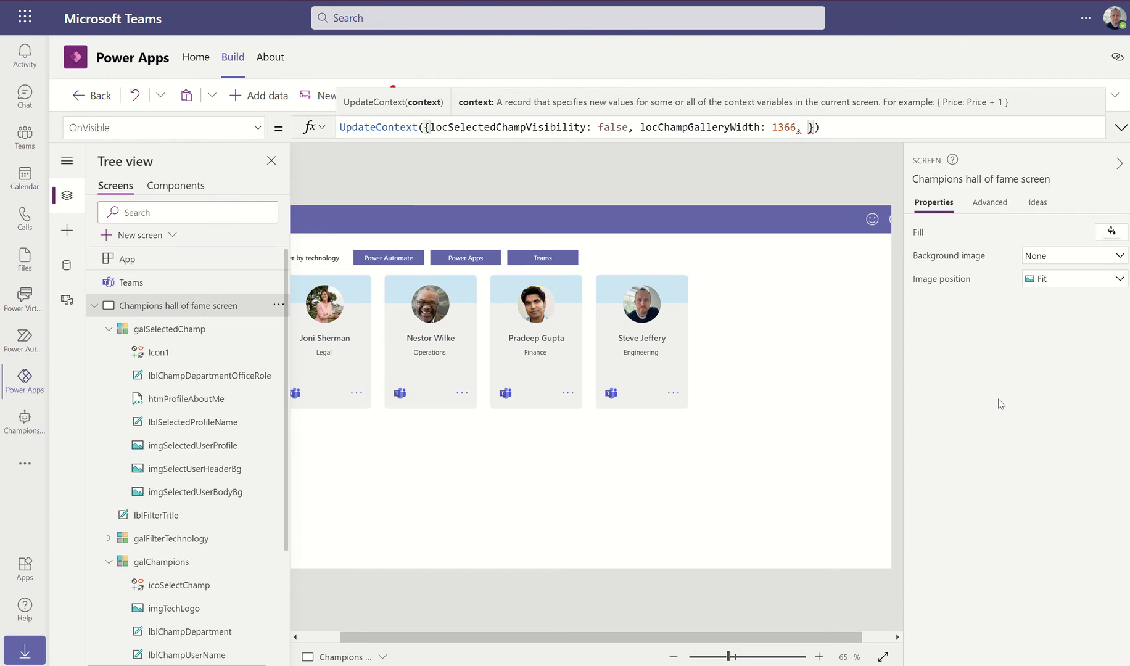
{"action": "type", "text": "locChampGall"}
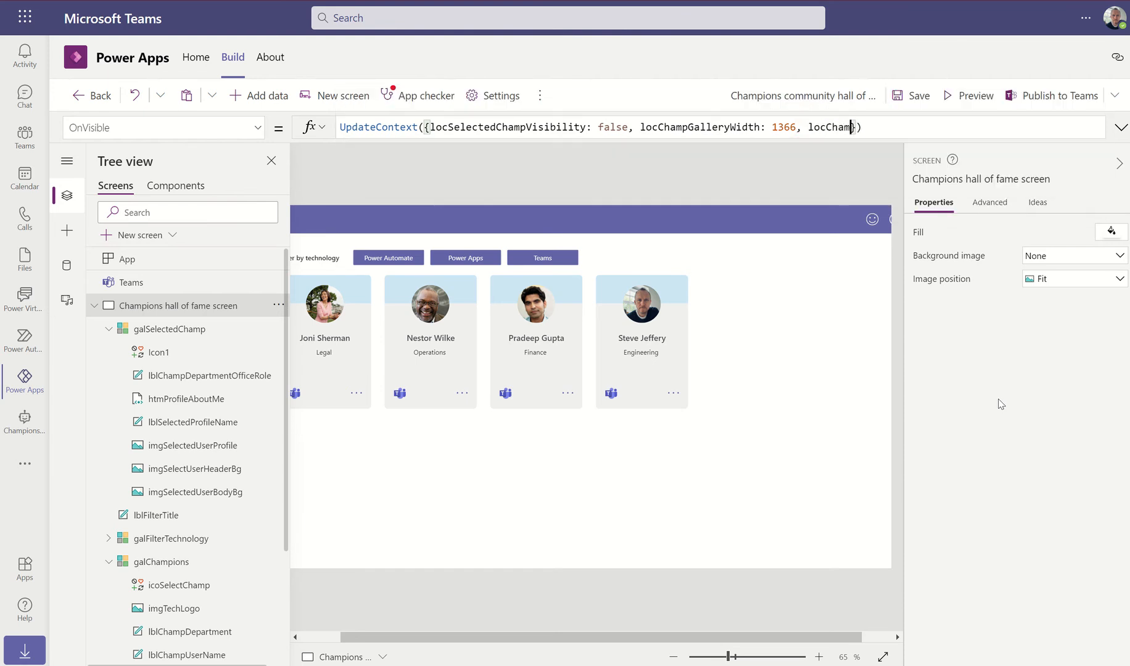
{"action": "type", "text": "ery"}
{"action": "type", "text": "WrapCou"}
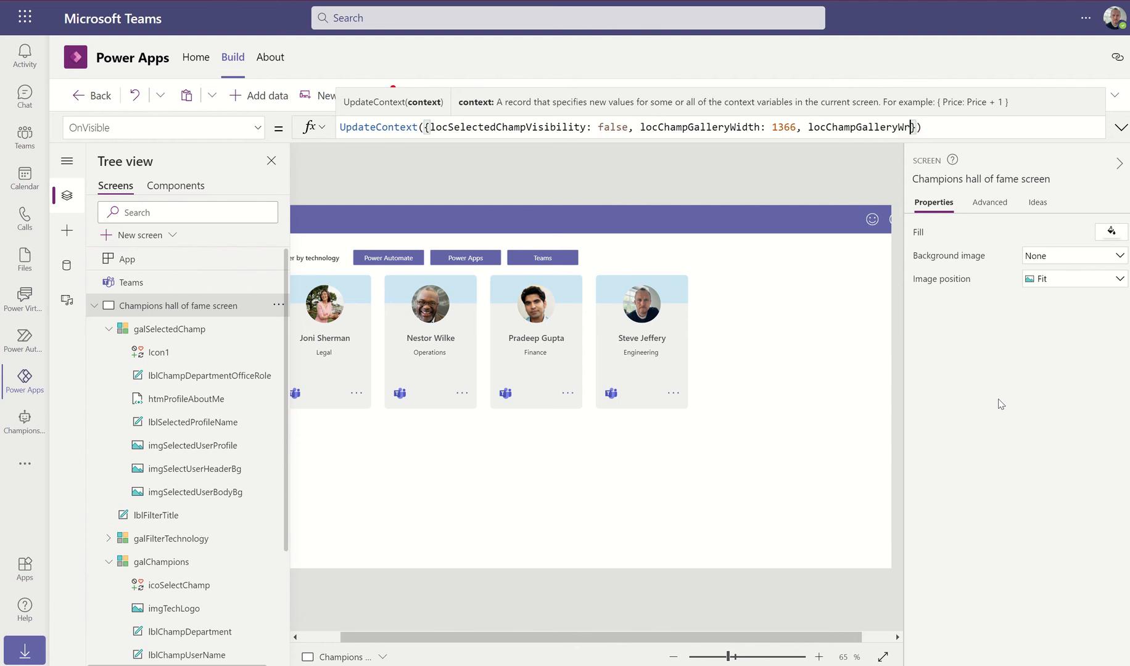
{"action": "type", "text": "nt: 6"}
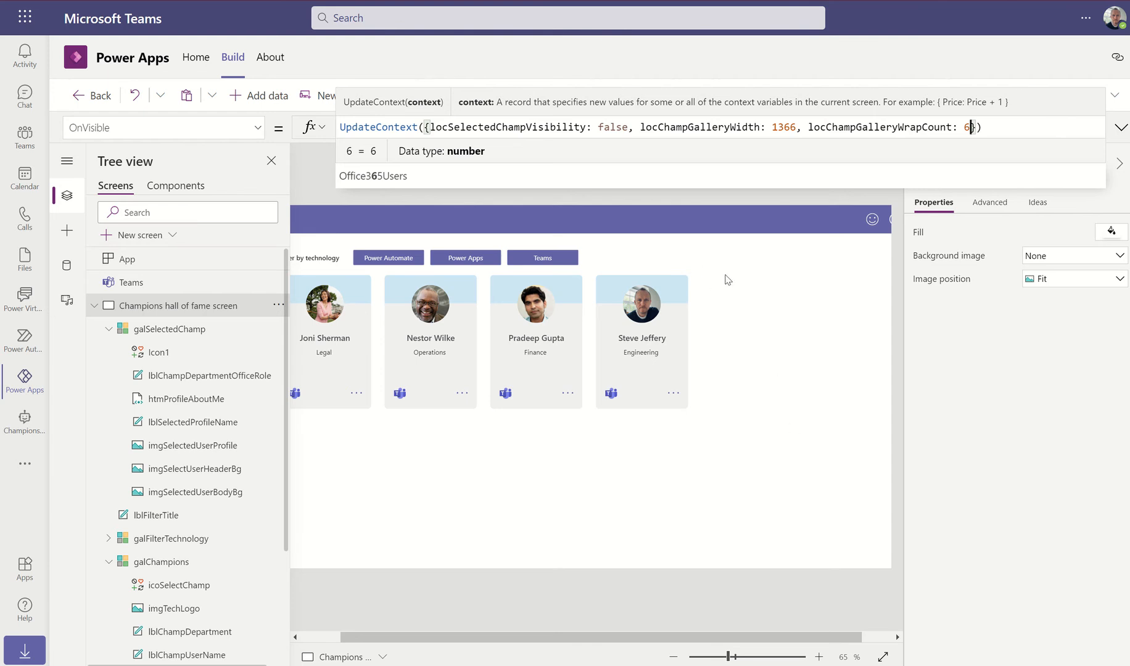
{"action": "left_click", "coordinate": [593, 264]}
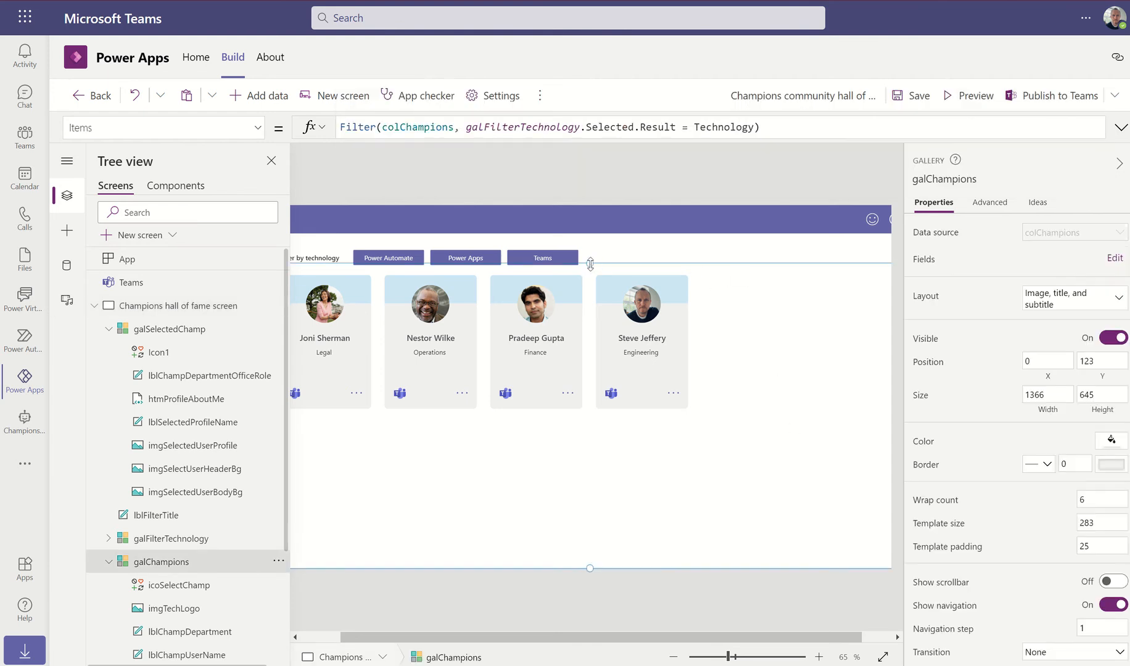
Nudge galChampions' top edge down to Y 140
{"action": "left_click_drag", "start_coordinate": [590, 264], "coordinate": [591, 270]}
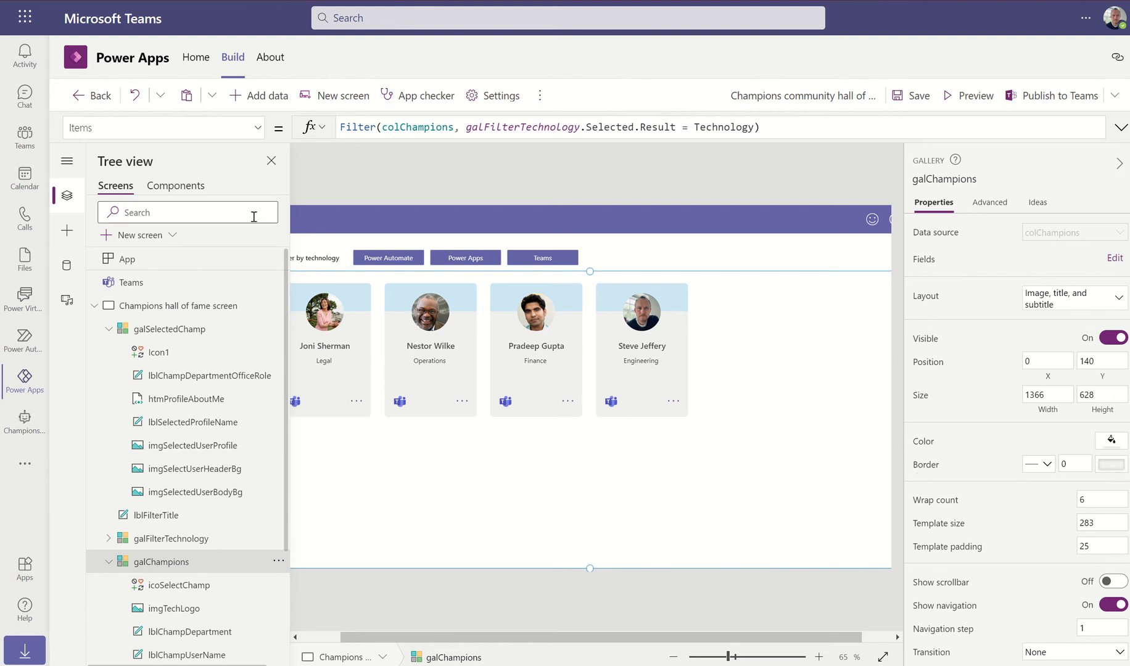
{"action": "left_click", "coordinate": [565, 167]}
{"action": "left_click", "coordinate": [94, 305]}
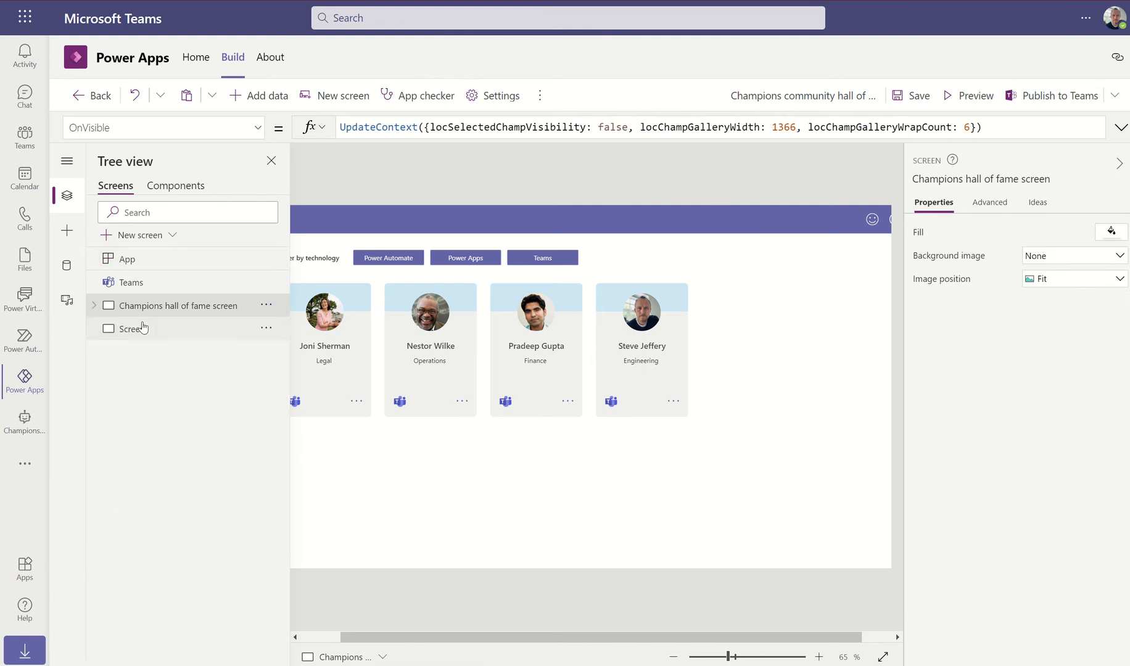
{"action": "left_click", "coordinate": [143, 328]}
{"action": "left_click", "coordinate": [163, 308]}
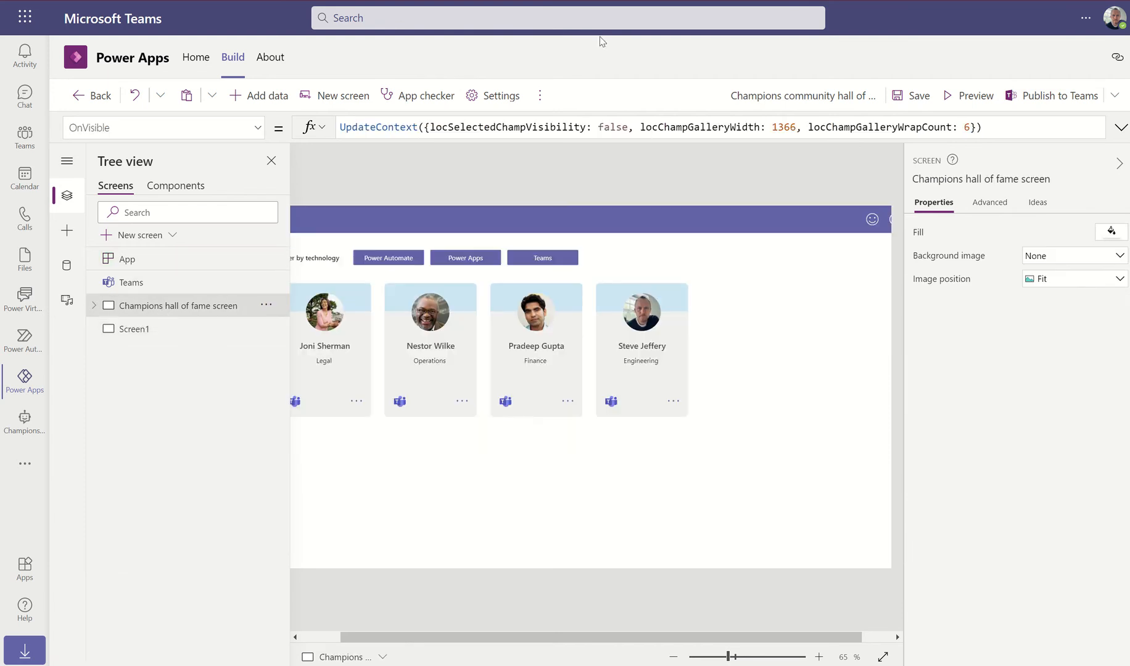
Verify locChampGalleryWidth is 1366 and locChampGalleryWrapCount is 6 in the Variables list
{"action": "left_click", "coordinate": [541, 96]}
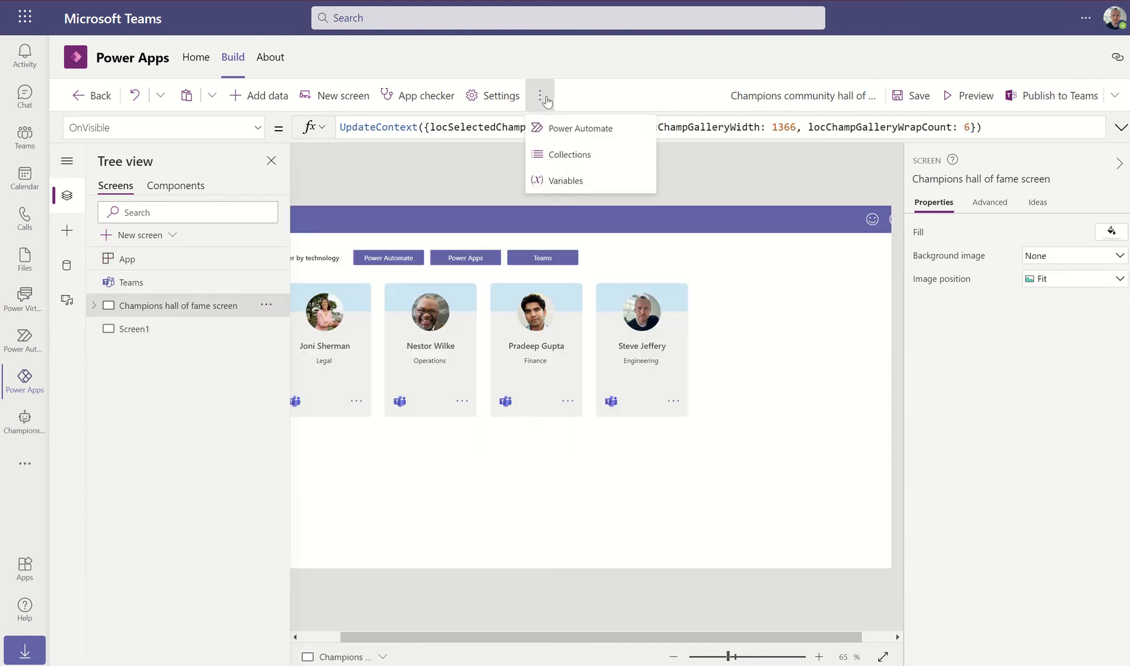
{"action": "left_click", "coordinate": [564, 180]}
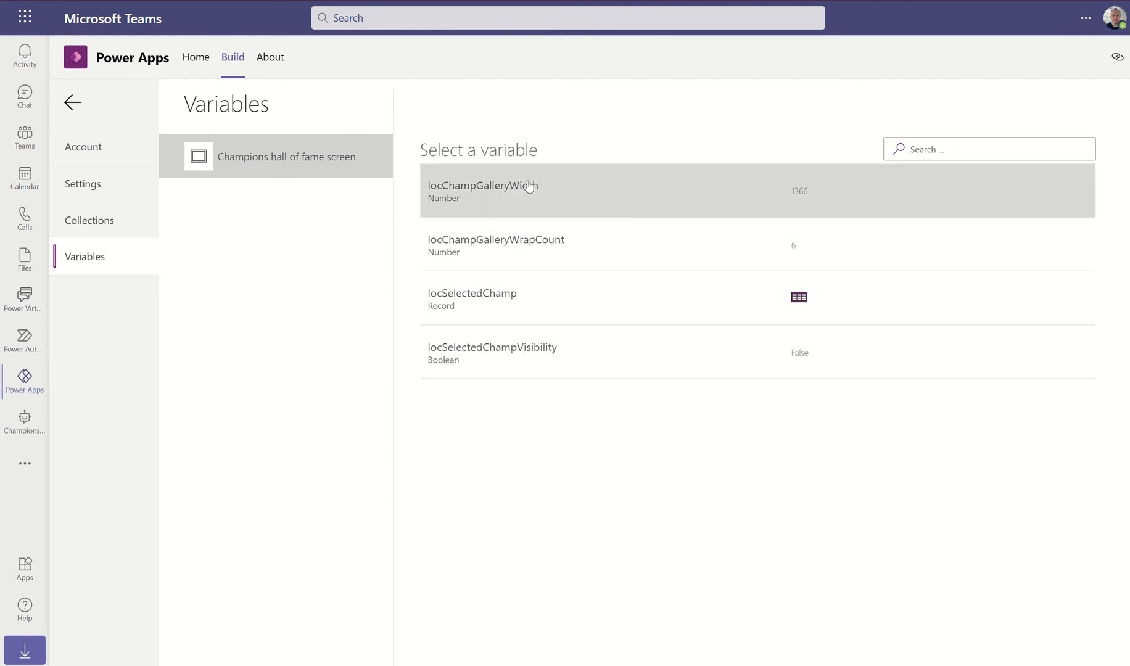
{"action": "left_click", "coordinate": [71, 105]}
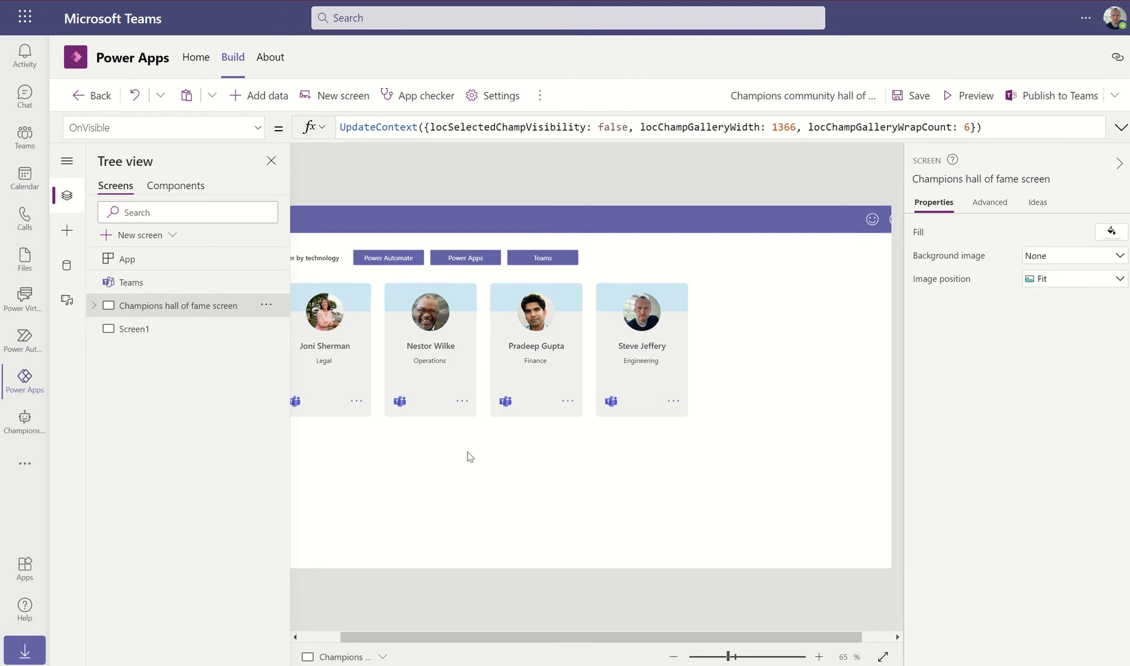
{"action": "left_click", "coordinate": [560, 509]}
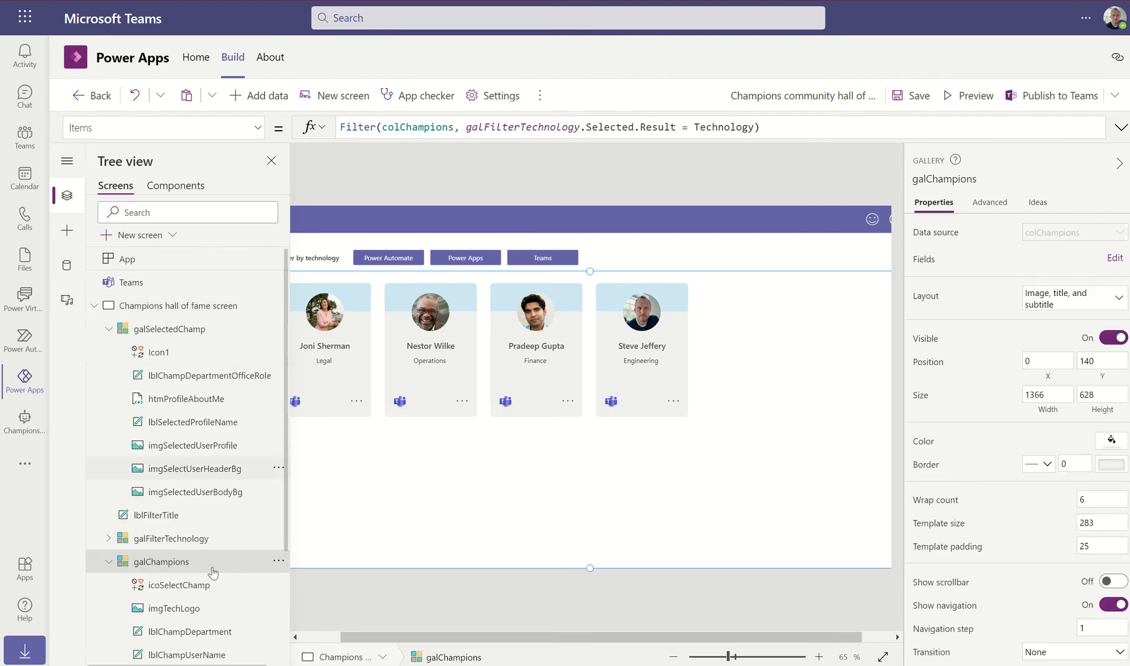
Replace galChampions' fixed Width of 1366 with the locChampGalleryWidth variable
{"action": "left_click", "coordinate": [258, 128]}
{"action": "left_click", "coordinate": [163, 386]}
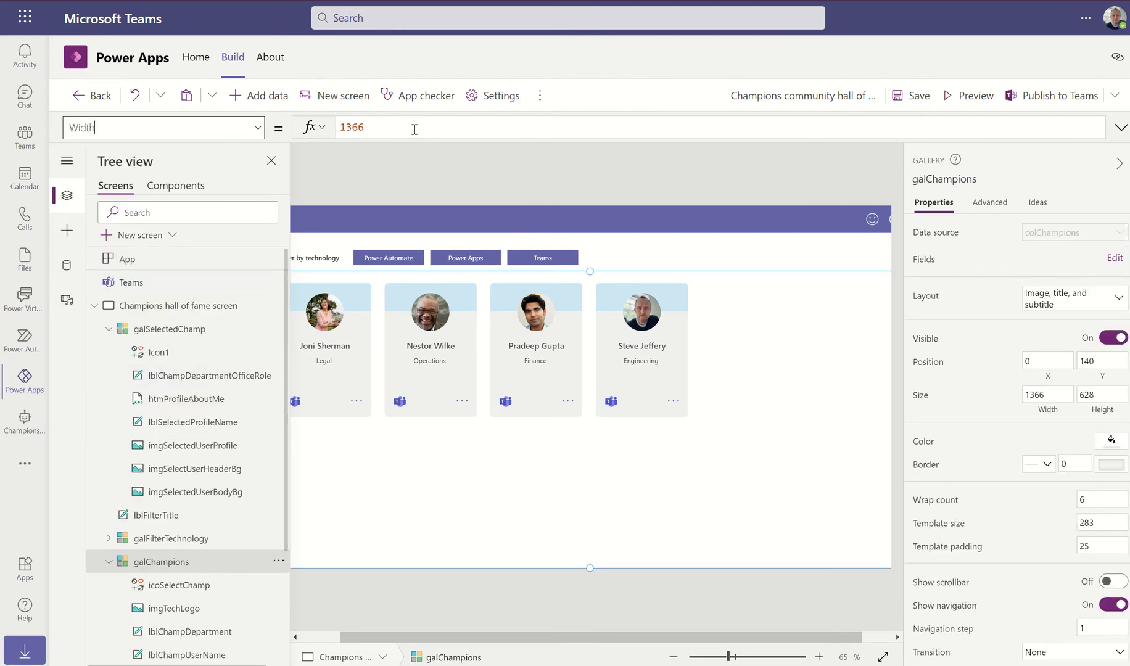
{"action": "left_click_drag", "start_coordinate": [365, 124], "coordinate": [346, 126]}
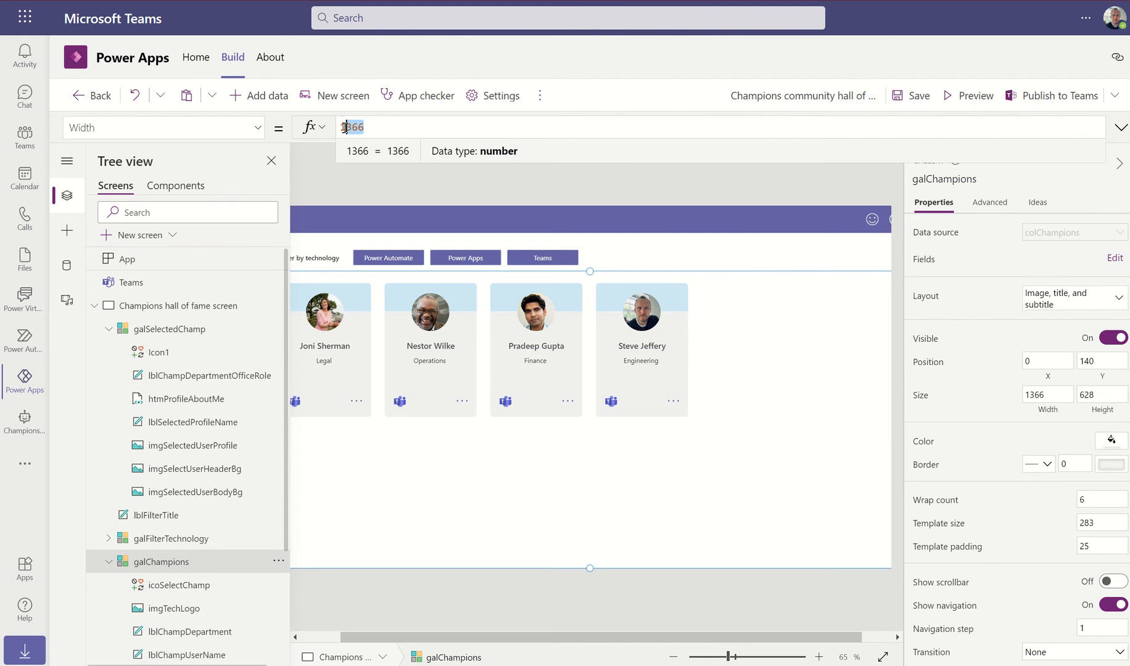
{"action": "key", "text": "BackSpace"}
{"action": "type", "text": "loc"}
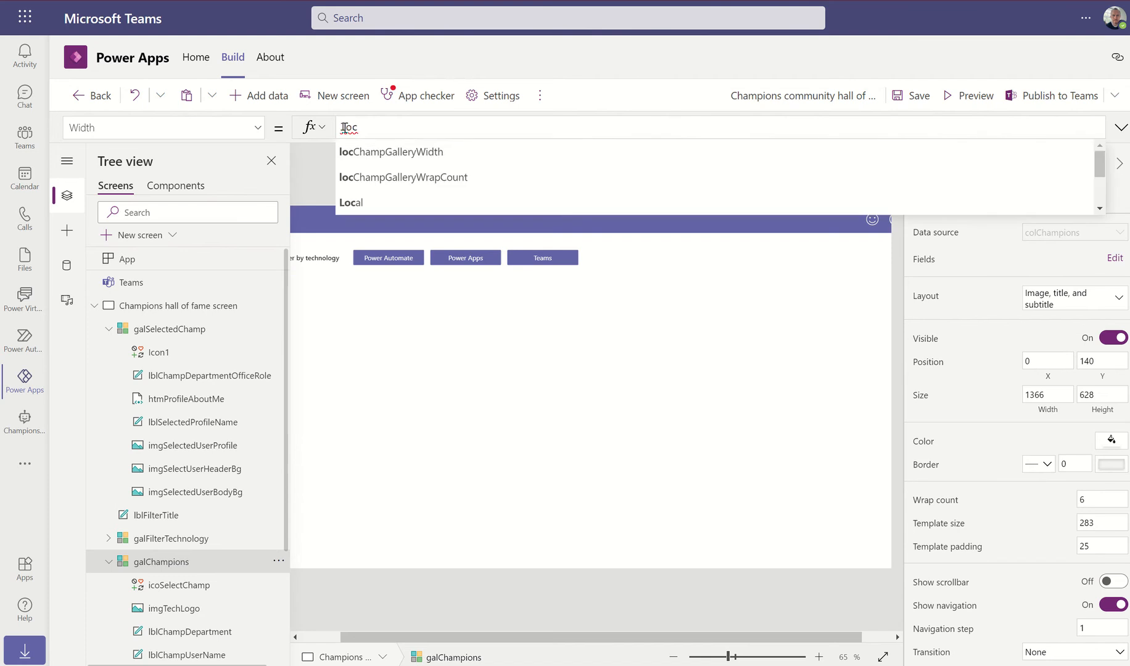
{"action": "key", "text": "Tab"}
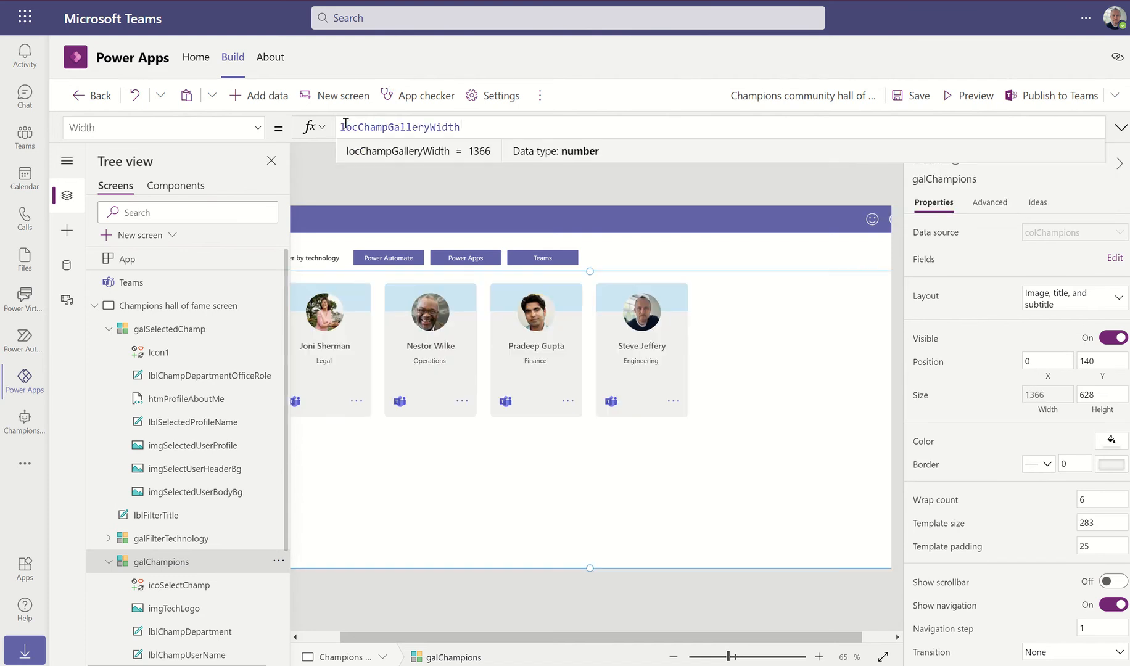
Replace the fixed WrapCount of 6 with locChampGalleryWrapCount, then select icoSelectChamp
{"action": "left_click", "coordinate": [258, 129]}
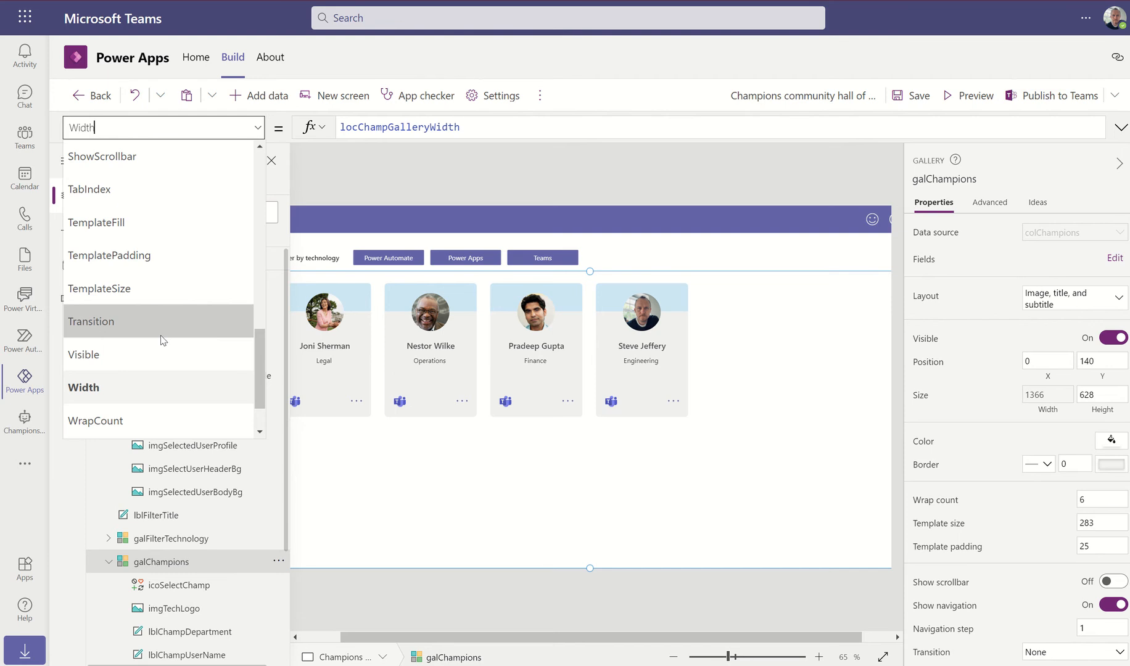
{"action": "left_click", "coordinate": [110, 426]}
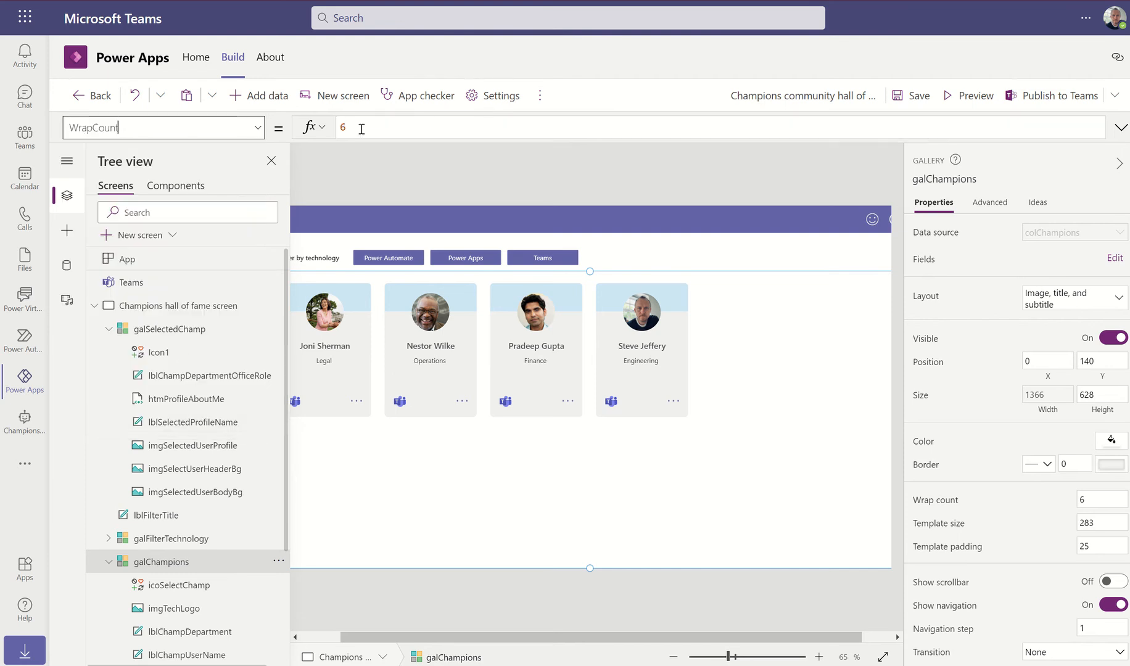
{"action": "left_click_drag", "start_coordinate": [352, 128], "coordinate": [328, 132]}
{"action": "type", "text": "loc"}
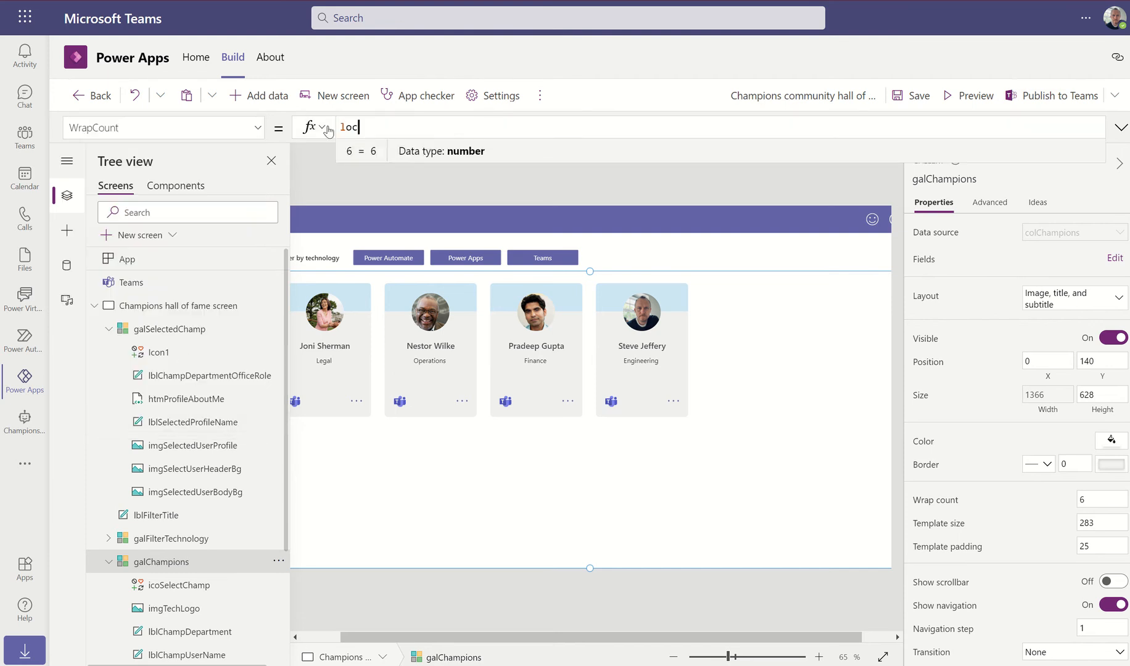
{"action": "key", "text": "Down"}
{"action": "key", "text": "Down"}
{"action": "key", "text": "Return"}
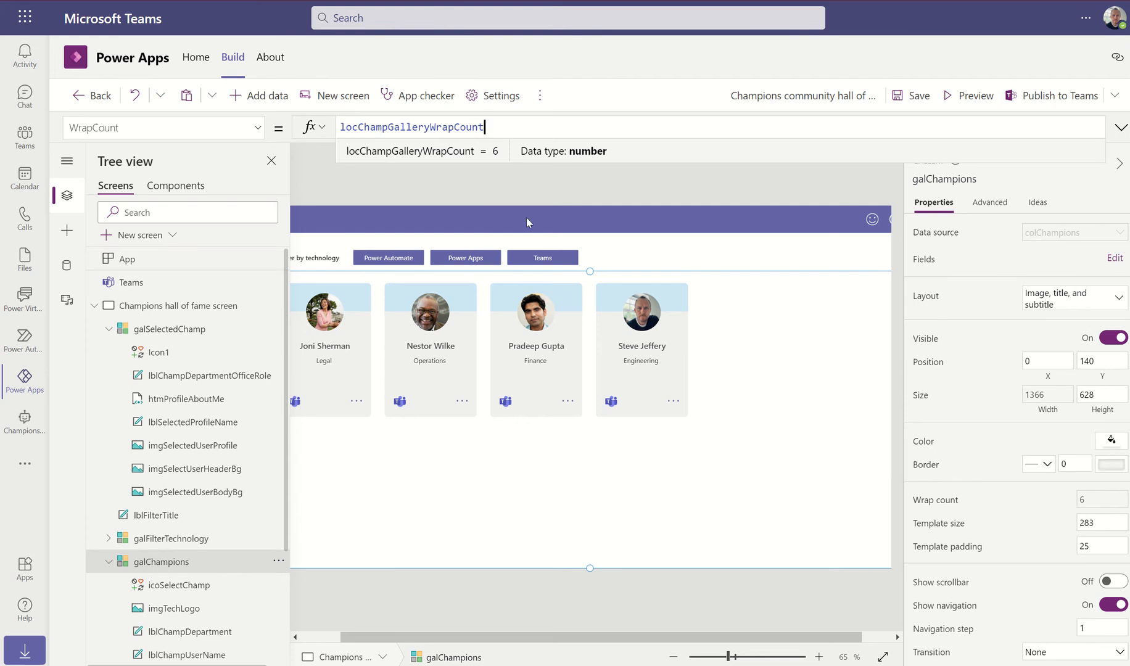
{"action": "left_click", "coordinate": [392, 184]}
{"action": "left_click", "coordinate": [357, 402]}
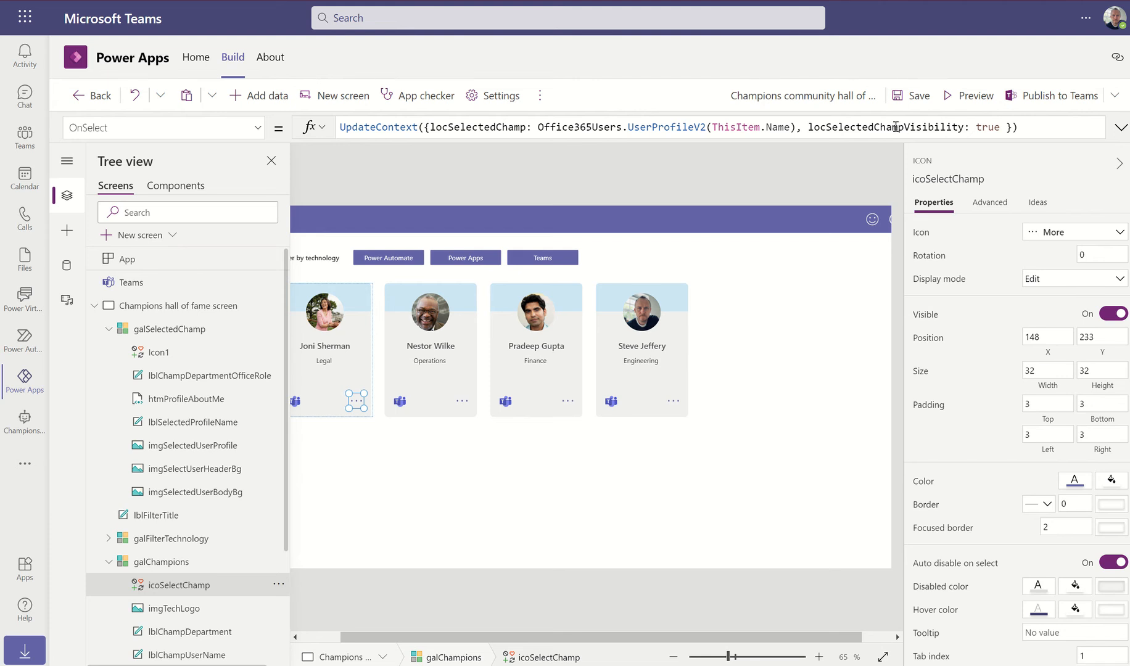
Add locChampGalleryWidth after the visibility setting in icoSelectChamp's OnSelect UpdateContext
{"action": "double_click", "coordinate": [1000, 127]}
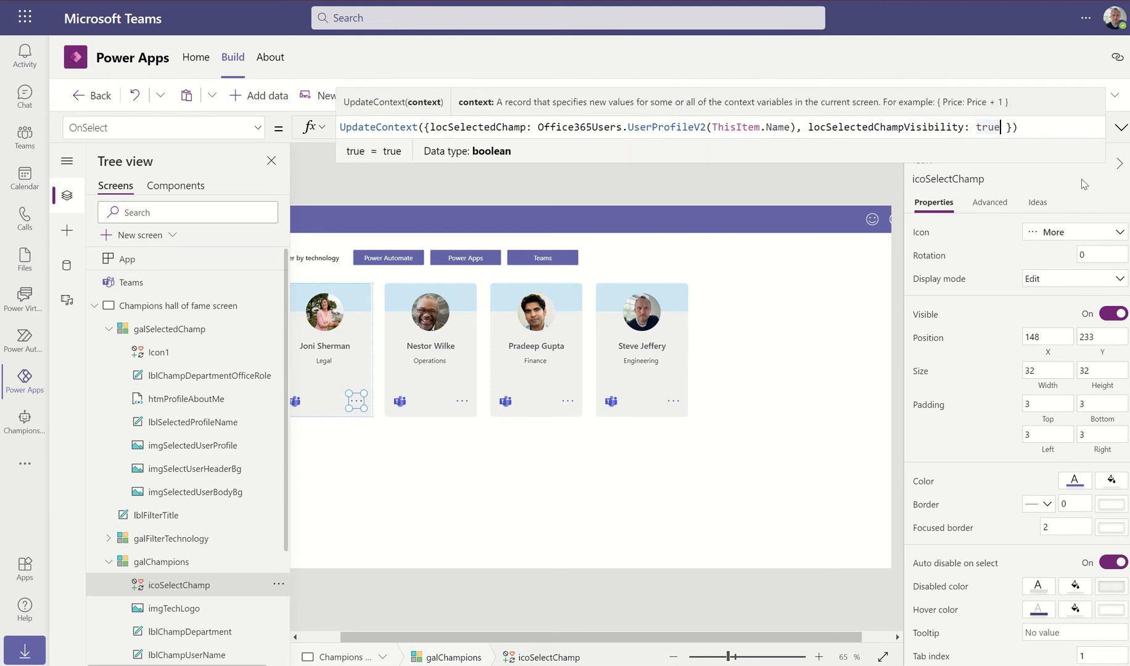
{"action": "type", "text": ", loc"}
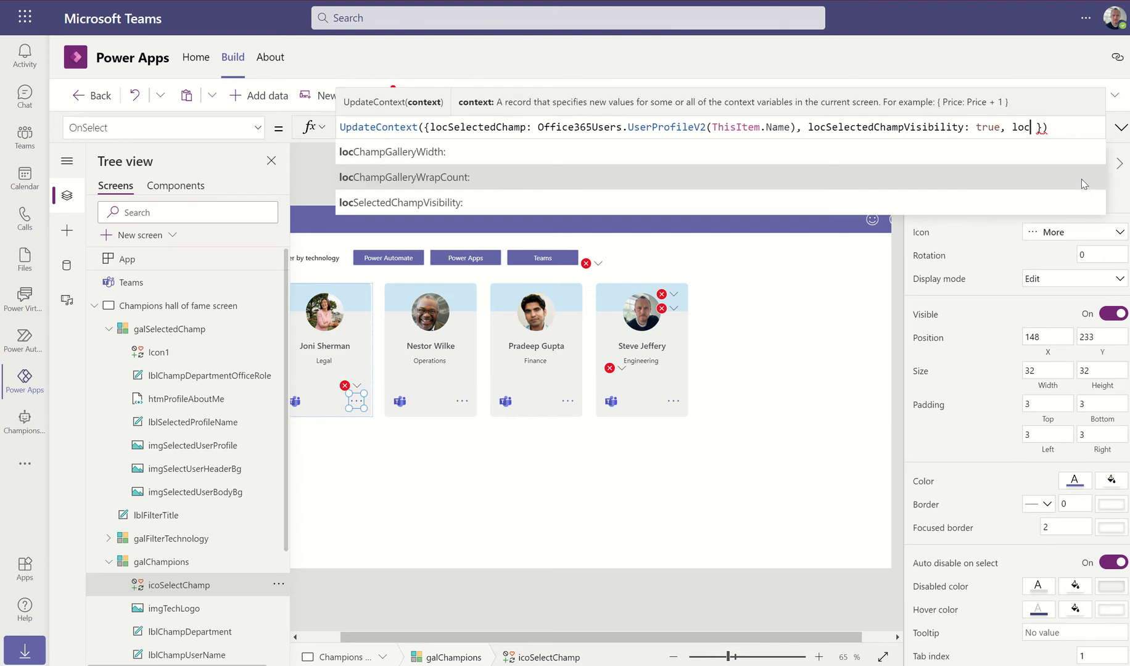
{"action": "key", "text": "Home"}
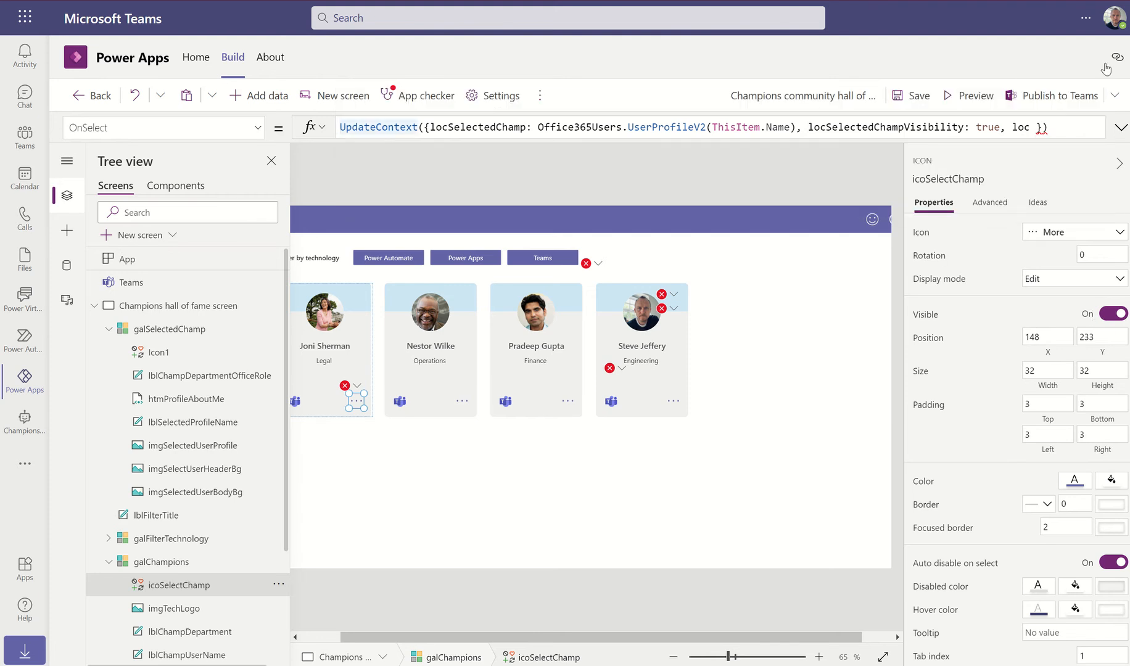
{"action": "left_click", "coordinate": [1032, 127]}
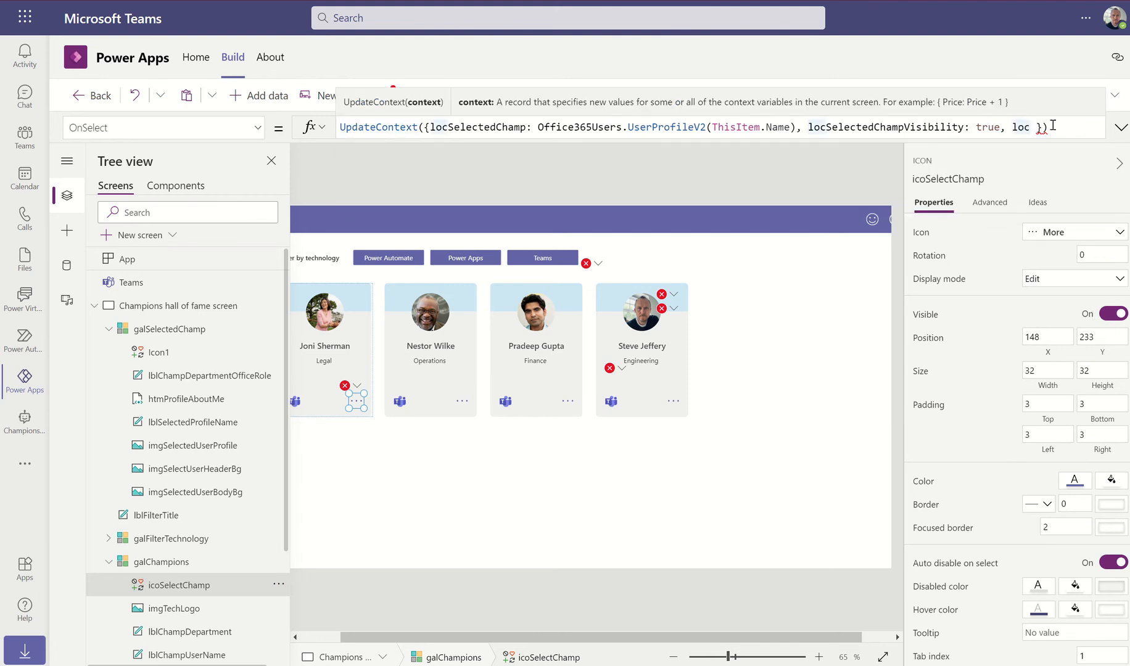
{"action": "type", "text": "C"}
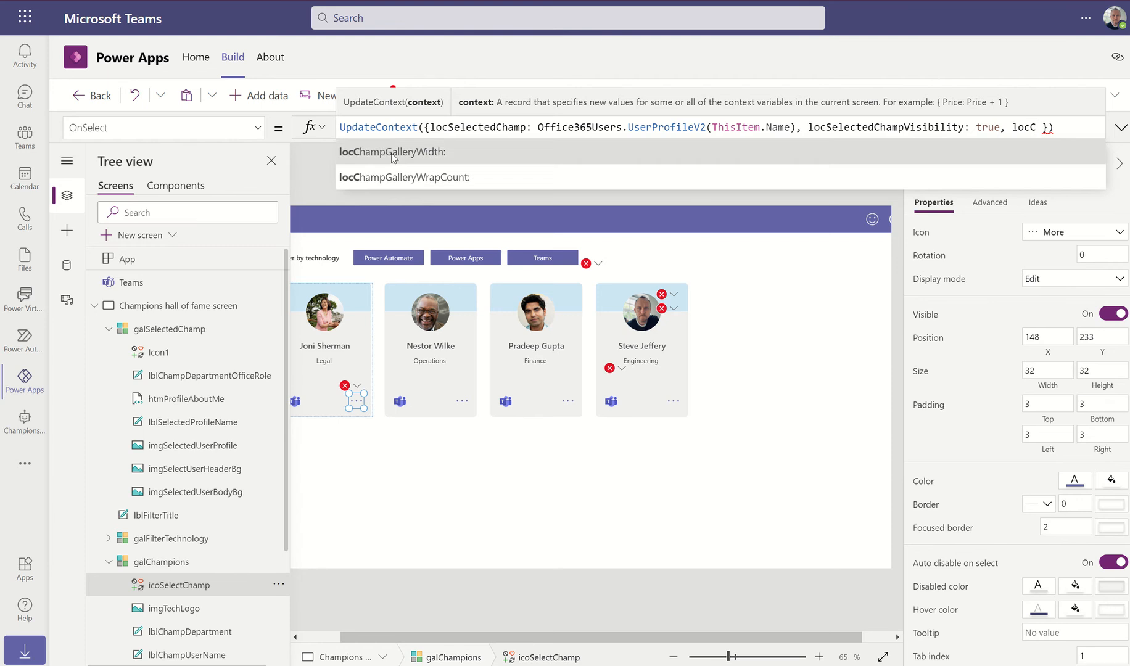
{"action": "left_click", "coordinate": [393, 154]}
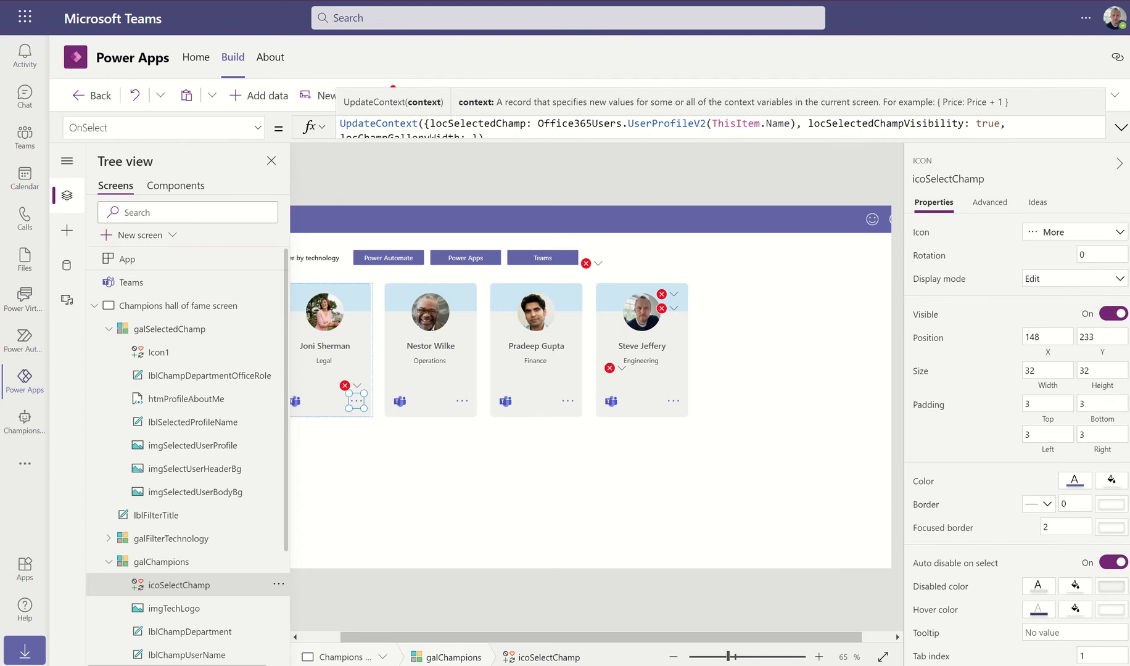
Copy 683 from the Notepad notes and paste it as locChampGalleryWidth's value
{"action": "key", "text": "alt+Tab"}
{"action": "left_click_drag", "start_coordinate": [664, 172], "coordinate": [677, 172]}
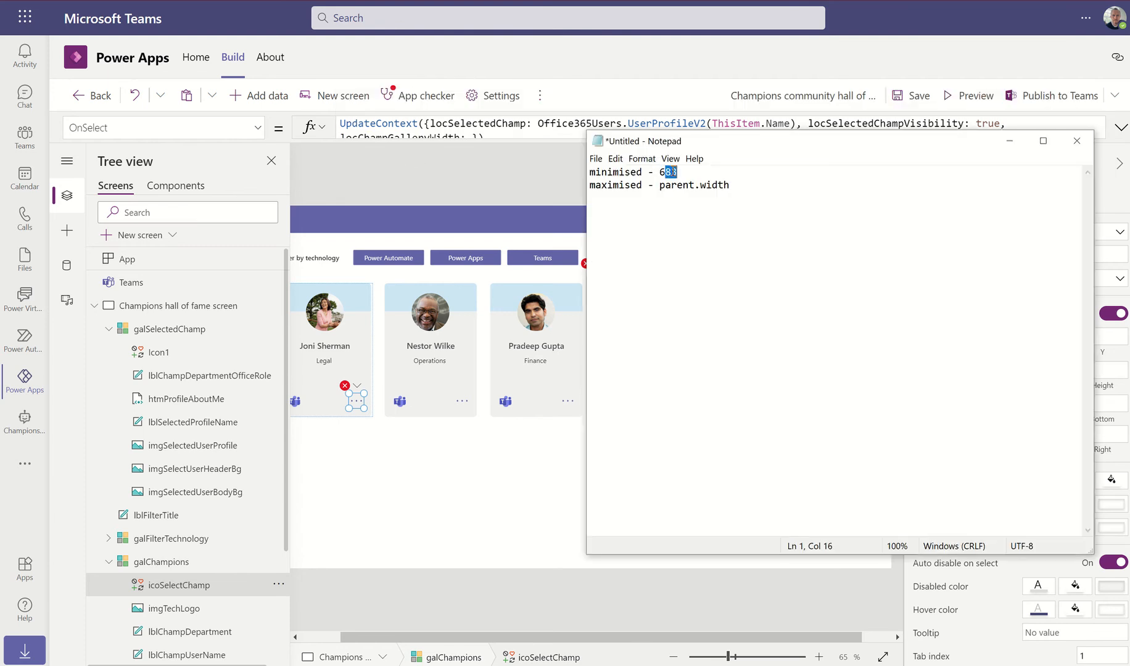
{"action": "double_click", "coordinate": [678, 172]}
{"action": "key", "text": "ctrl+c"}
{"action": "key", "text": "alt+Tab"}
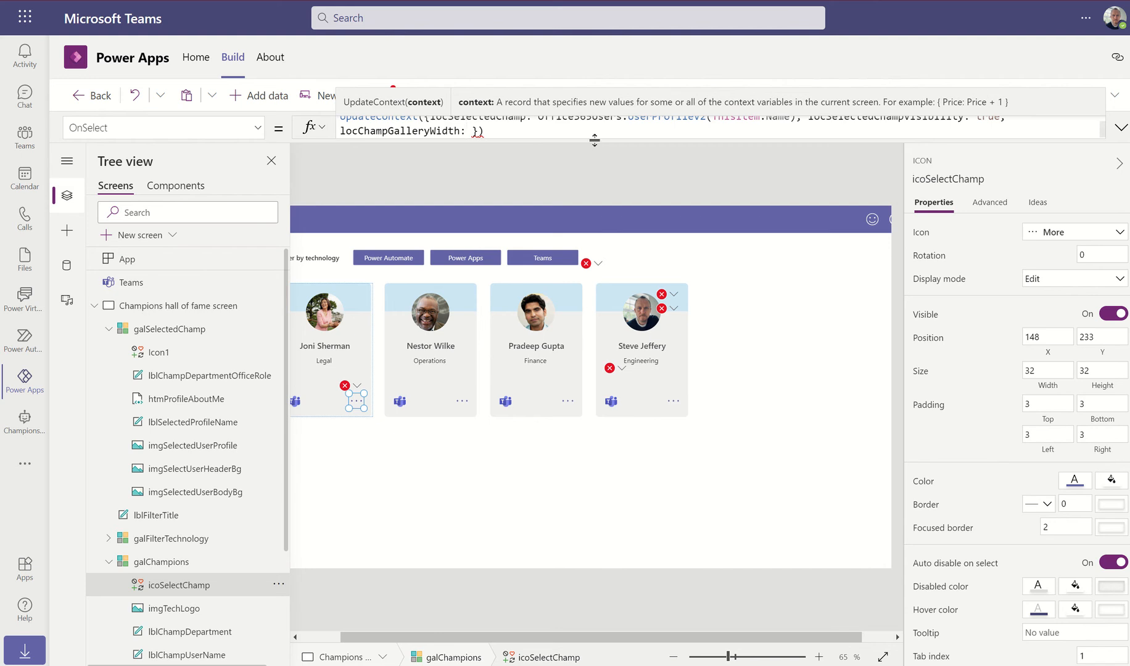
{"action": "left_click_drag", "start_coordinate": [594, 140], "coordinate": [555, 192]}
{"action": "left_click", "coordinate": [465, 137]}
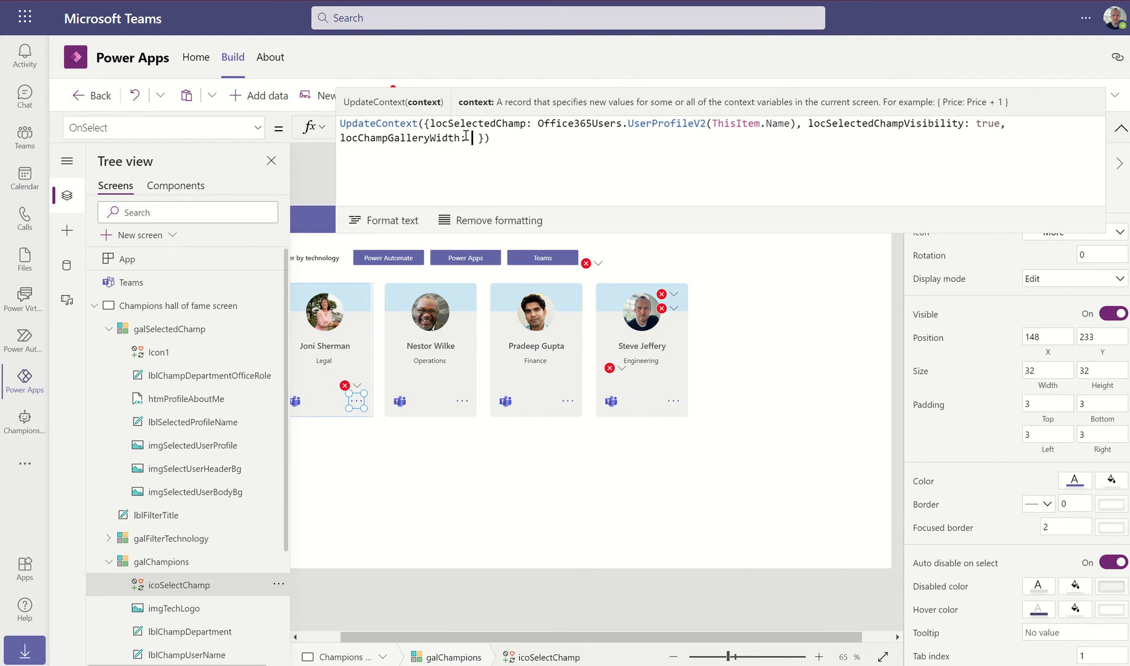
{"action": "key", "text": "ctrl+v"}
Add locChampGalleryWrapCount: 3 to the OnSelect formula
{"action": "type", "text": ", "}
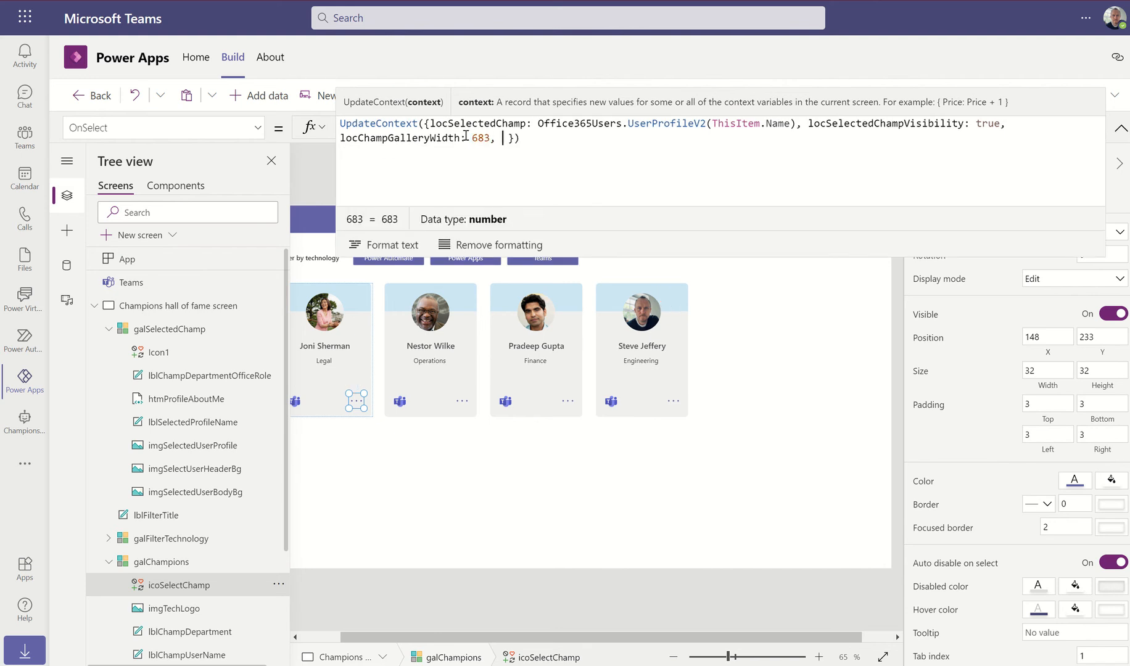
{"action": "type", "text": "locCha"}
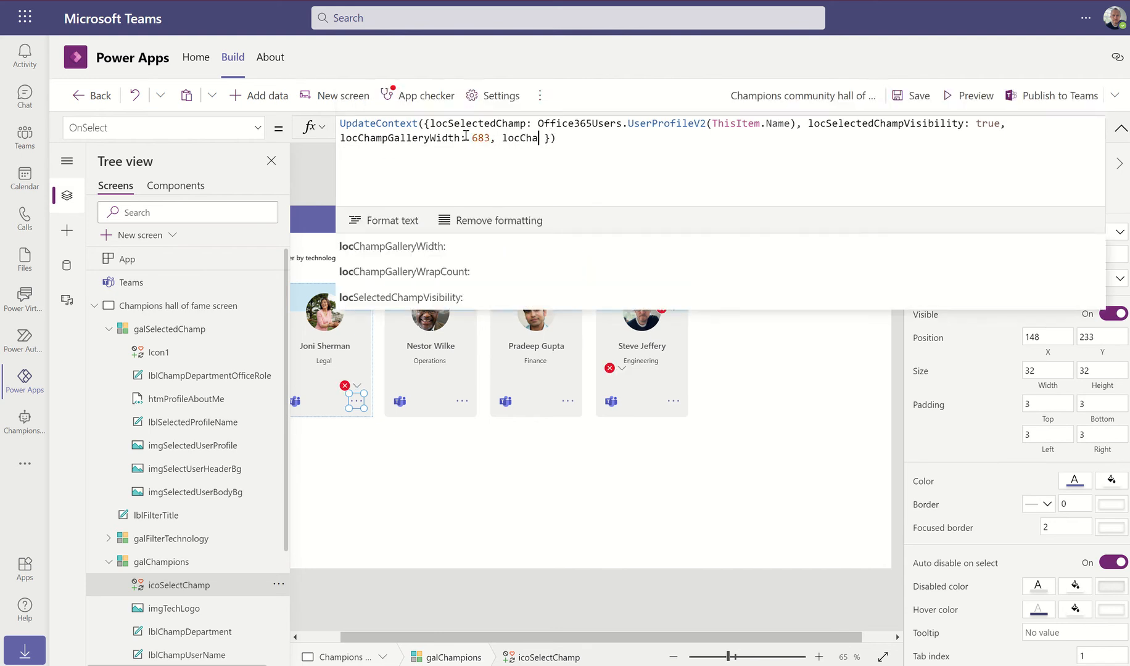
{"action": "type", "text": "m"}
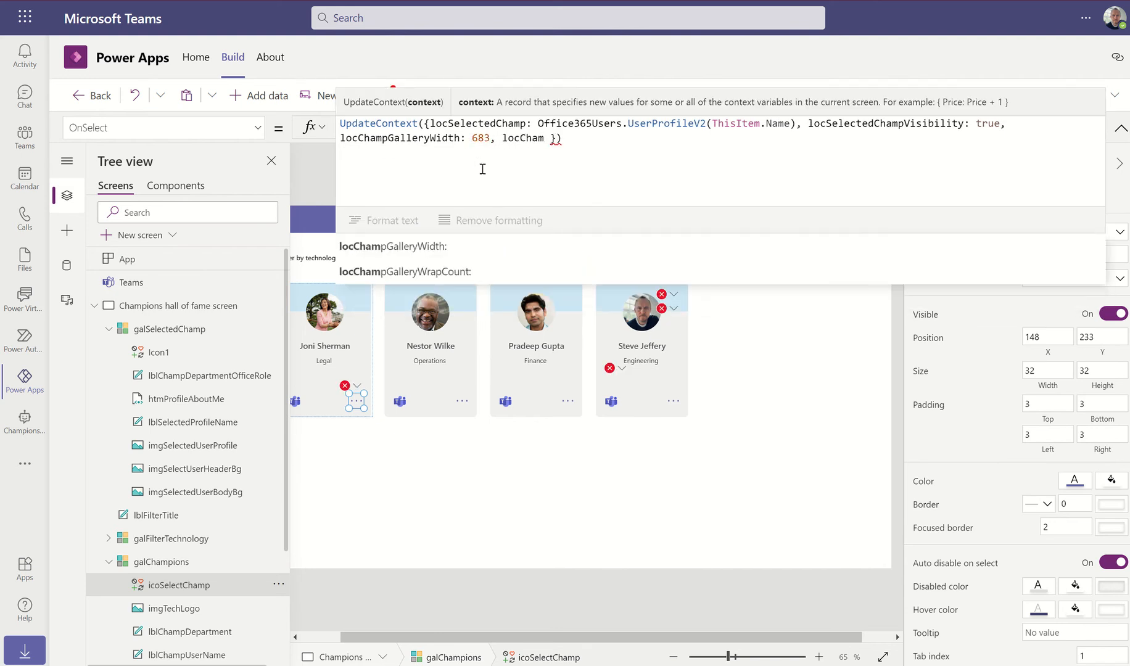
{"action": "left_click", "coordinate": [459, 272]}
{"action": "type", "text": "3"}
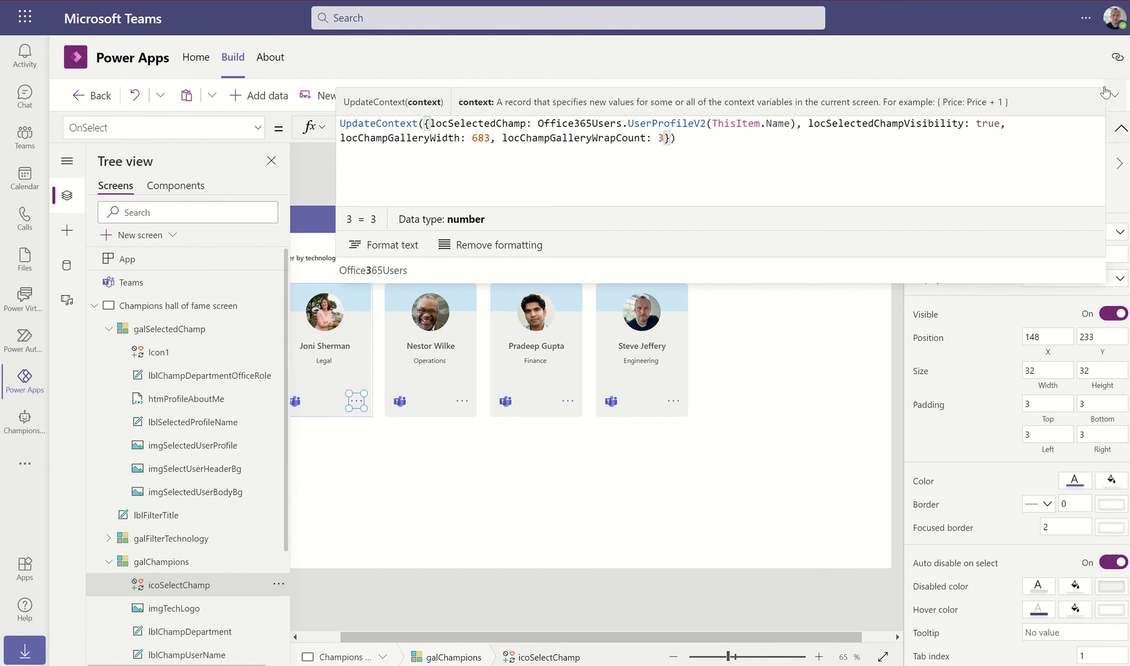
{"action": "left_click", "coordinate": [321, 175]}
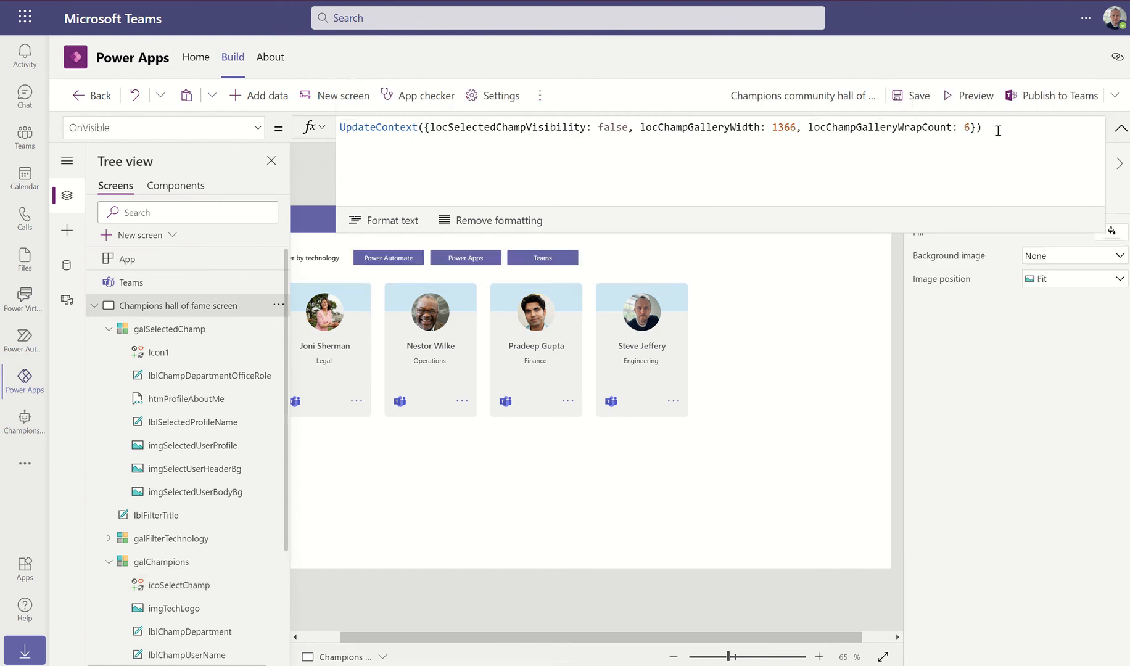
Preview at canvas size, open a champion's bio to see three cards per row, then reselect galChampions
{"action": "left_click", "coordinate": [958, 93]}
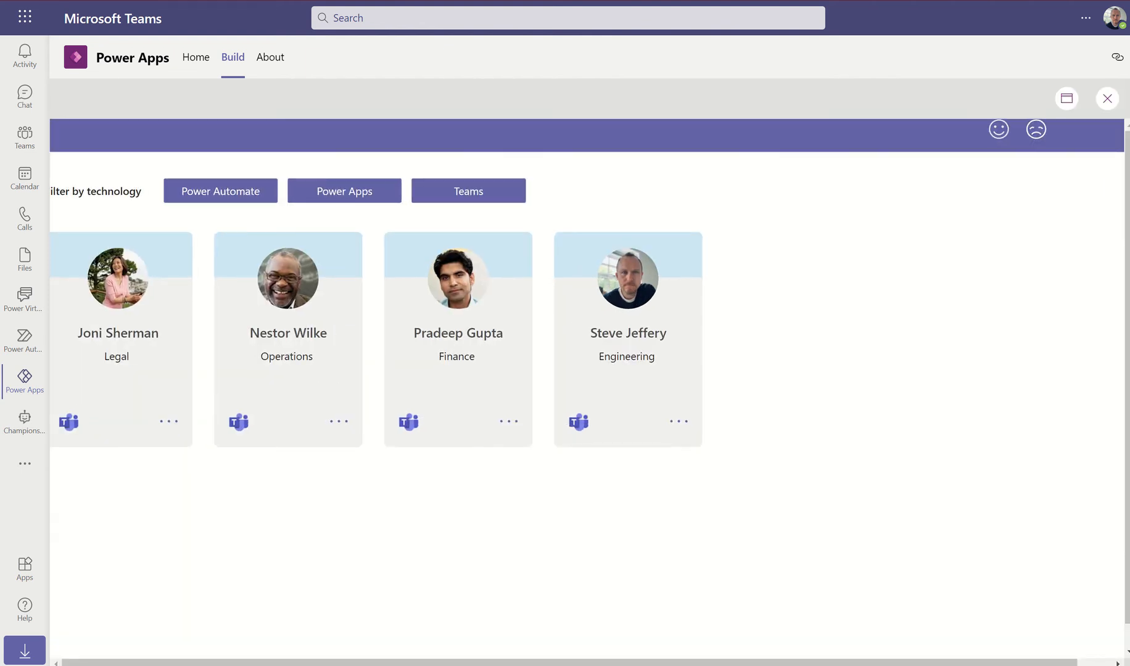
{"action": "left_click", "coordinate": [1062, 101]}
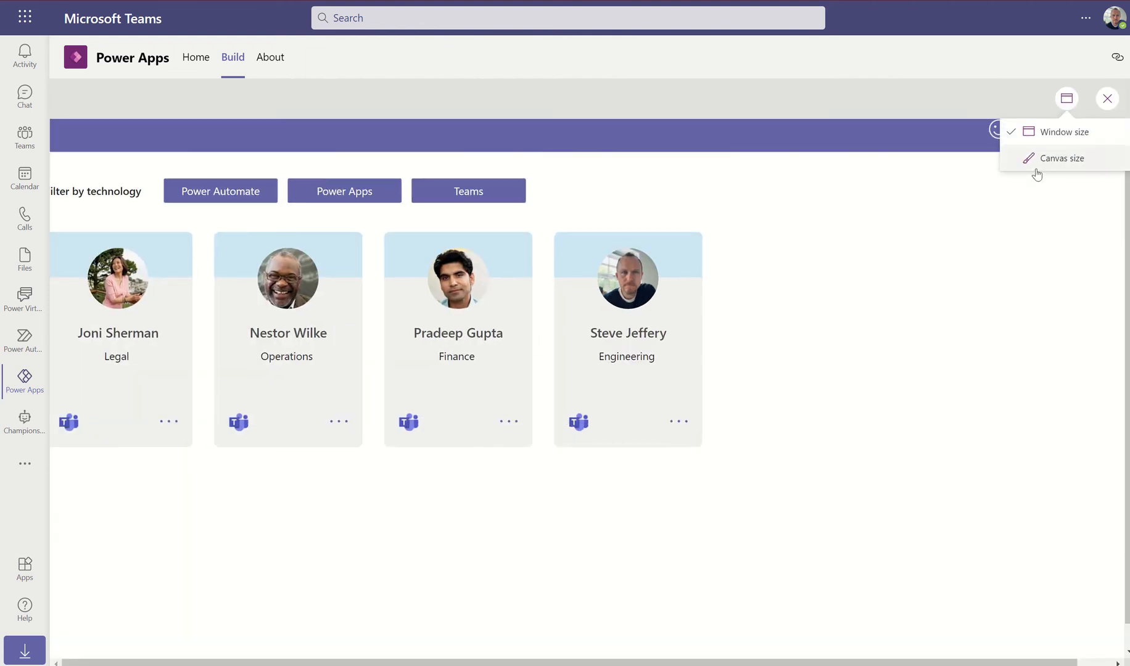
{"action": "left_click", "coordinate": [1067, 164]}
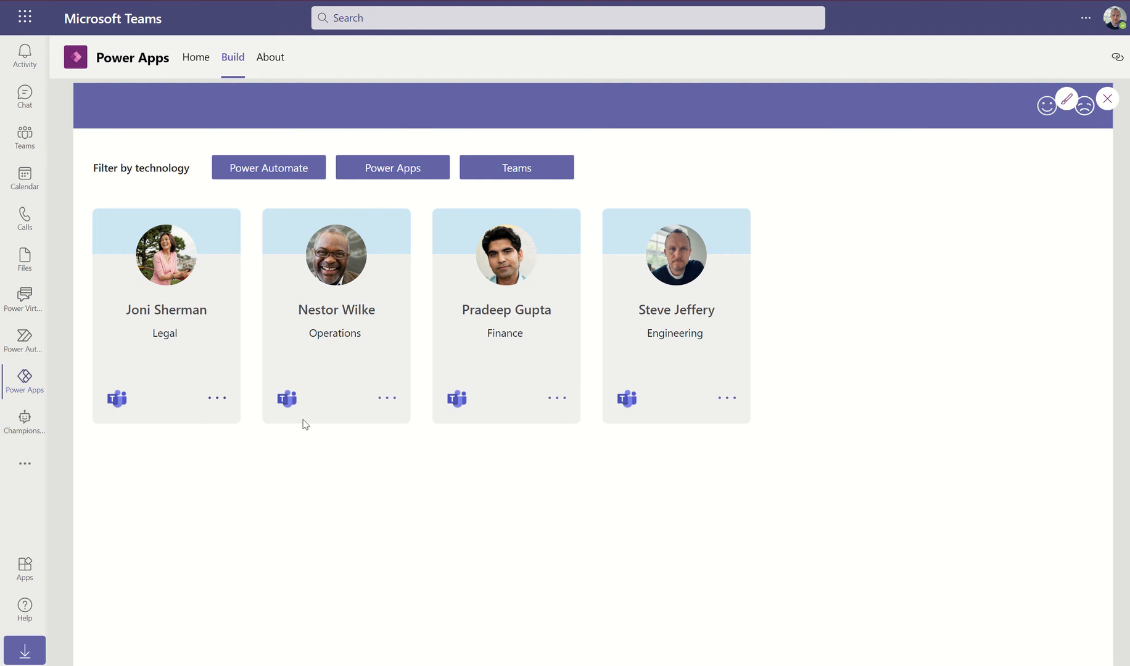
{"action": "left_click", "coordinate": [391, 399]}
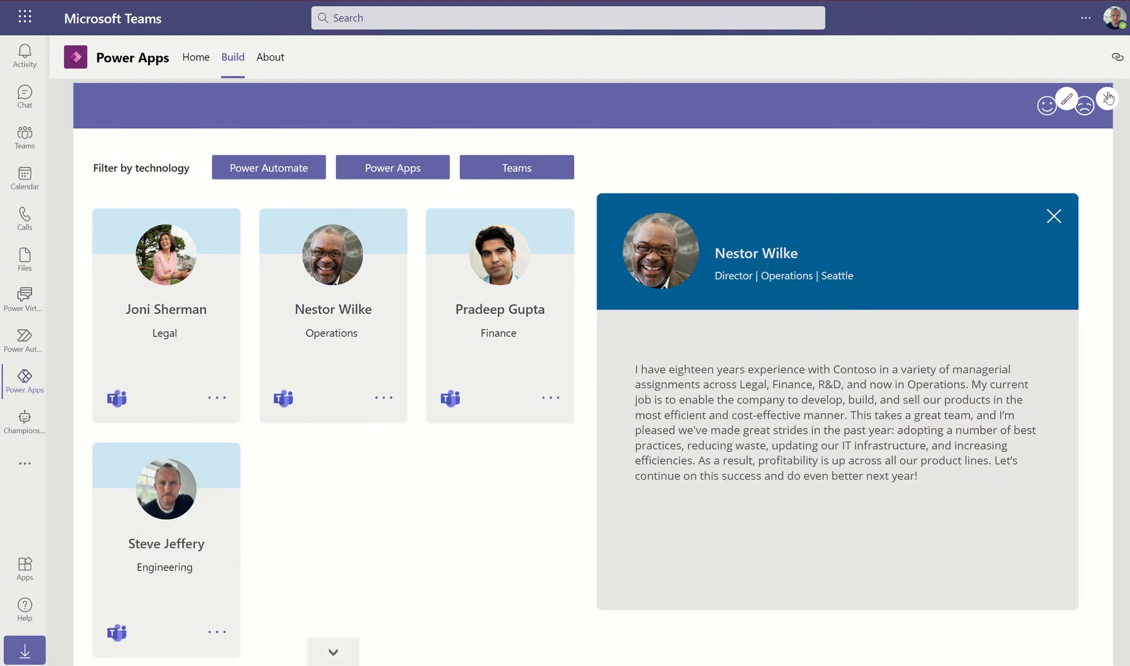
{"action": "left_click", "coordinate": [1108, 99]}
{"action": "left_click", "coordinate": [536, 466]}
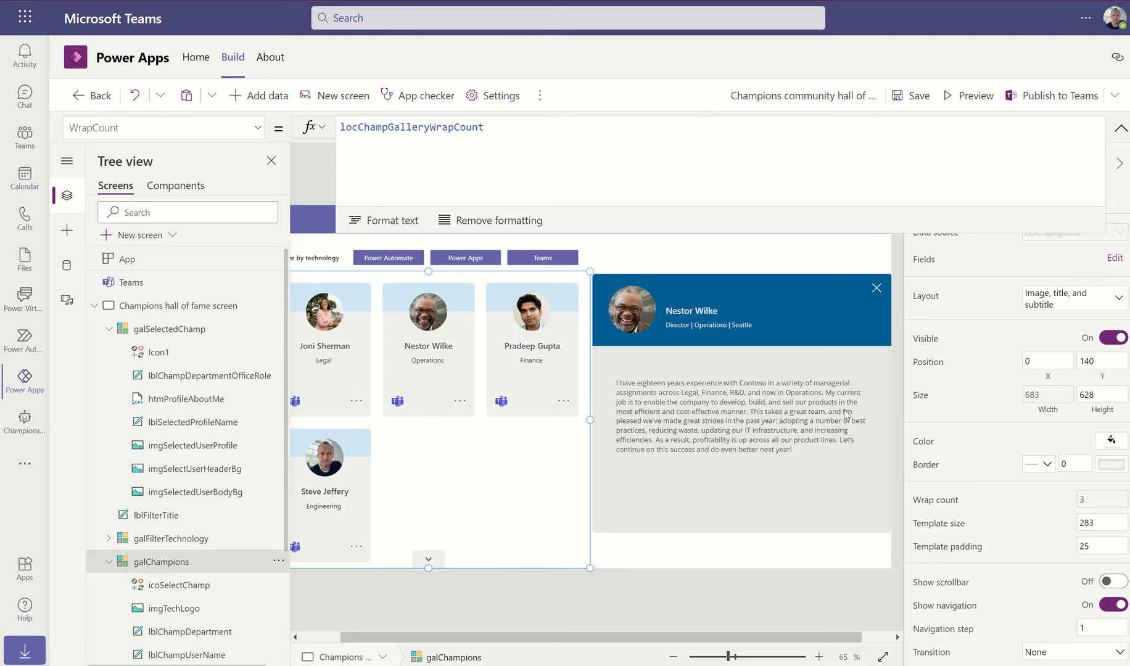
Nudge the profile panel slightly lower and select its close icon, Icon1
{"action": "left_click", "coordinate": [182, 330]}
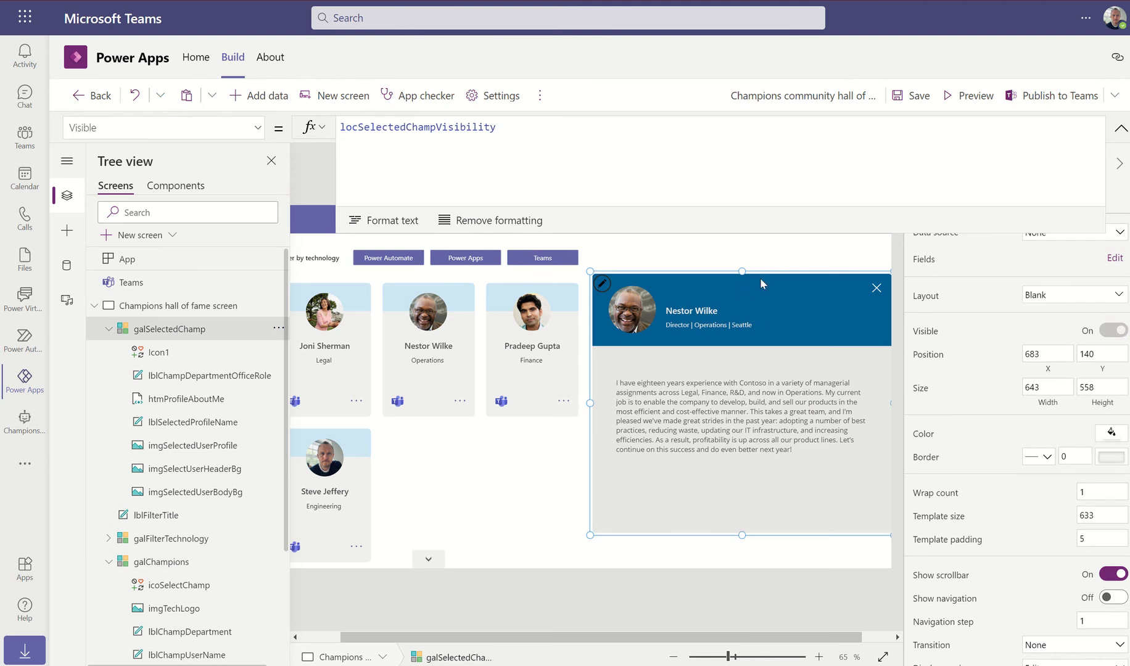
{"action": "left_click_drag", "start_coordinate": [761, 280], "coordinate": [761, 283]}
{"action": "left_click", "coordinate": [877, 299]}
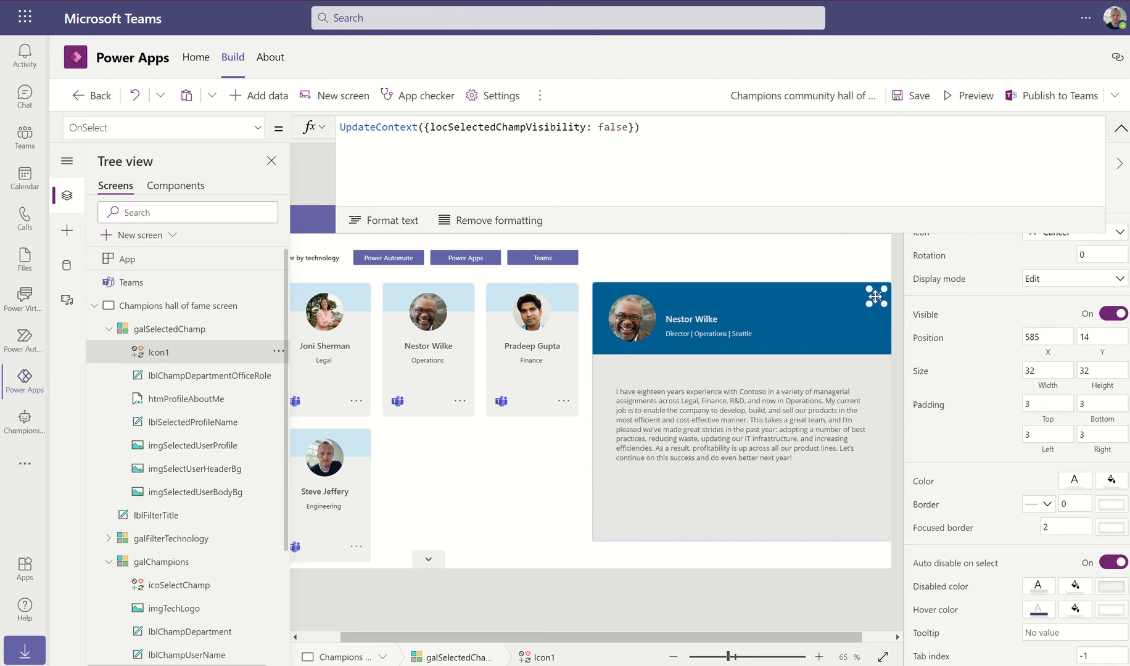
Extend Icon1's OnSelect to set locChampGalleryWidth to 1366 and locChampGalleryWrapCount to 6
{"action": "left_click", "coordinate": [630, 128]}
{"action": "type", "text": ", "}
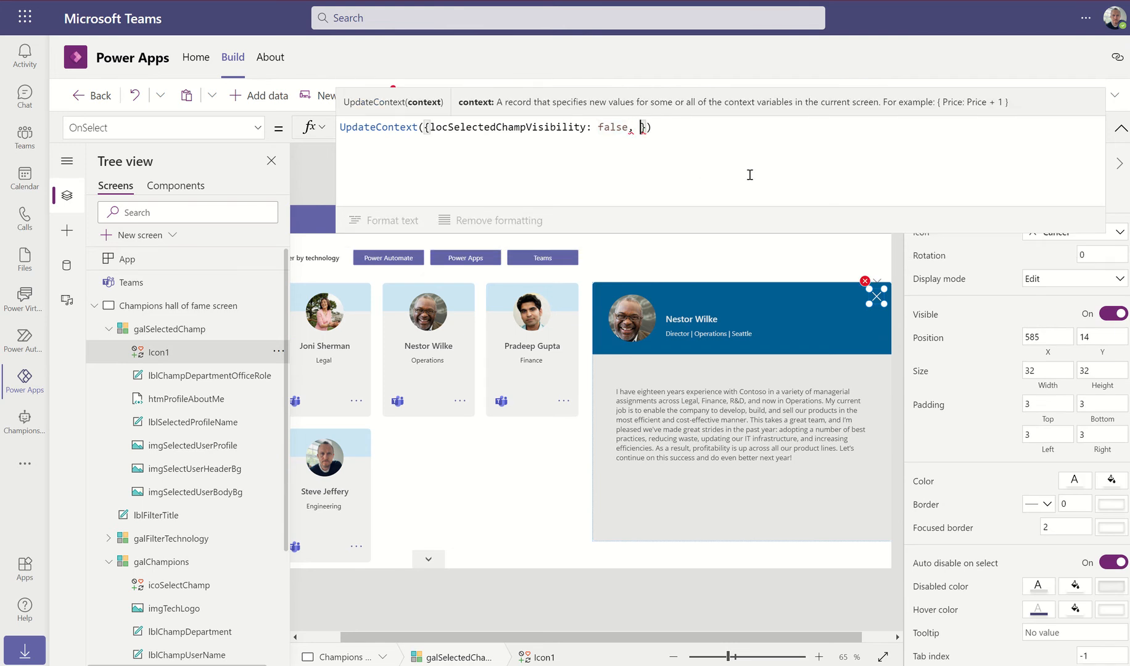
{"action": "type", "text": "loc"}
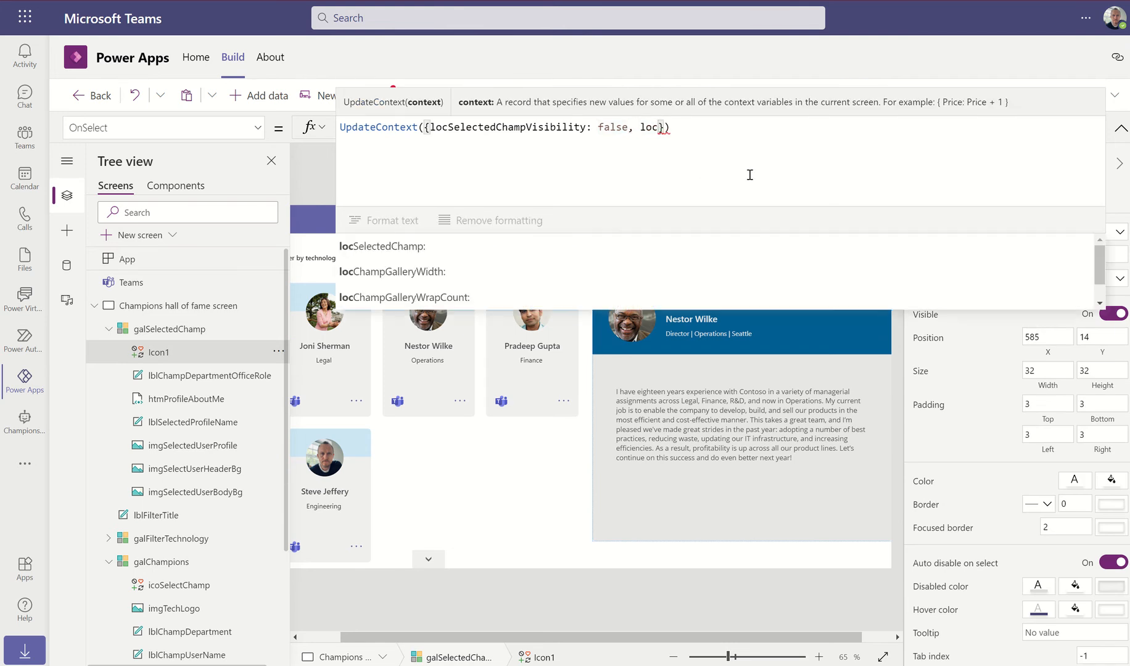
{"action": "key", "text": "Down"}
{"action": "key", "text": "Tab"}
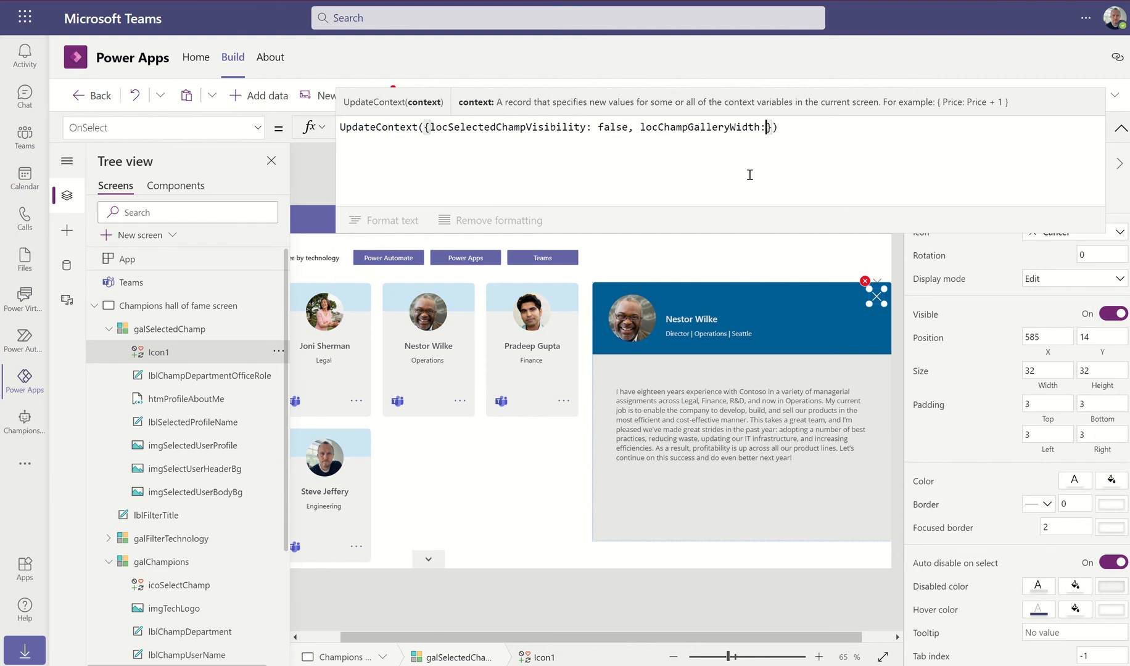
{"action": "type", "text": "1366, lo"}
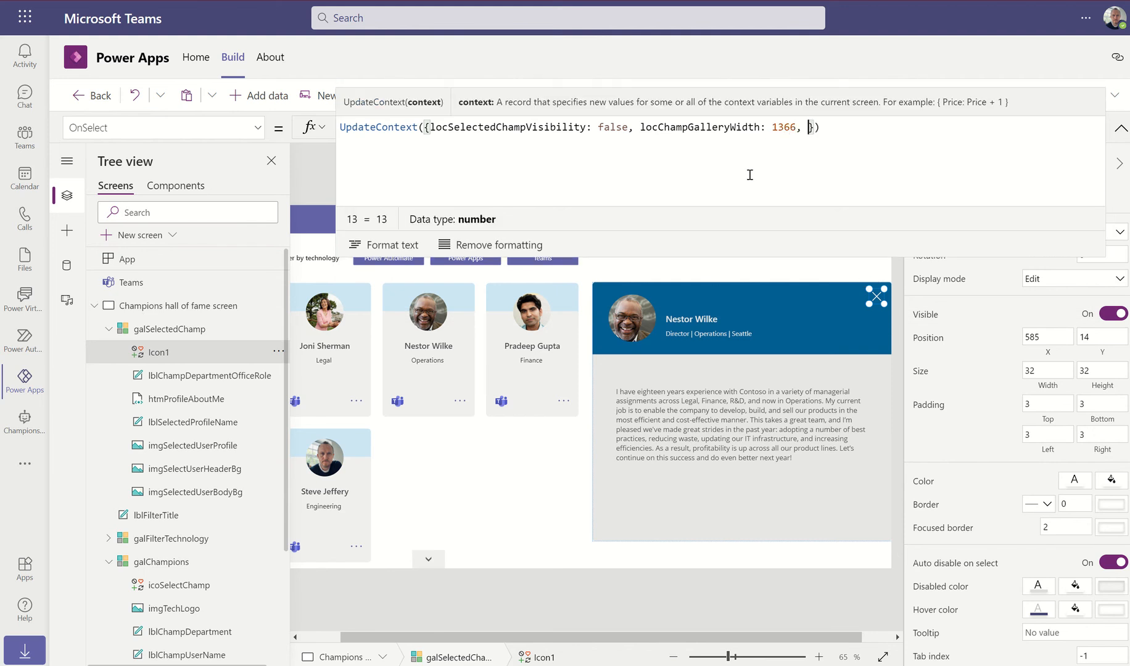
{"action": "type", "text": "cCh"}
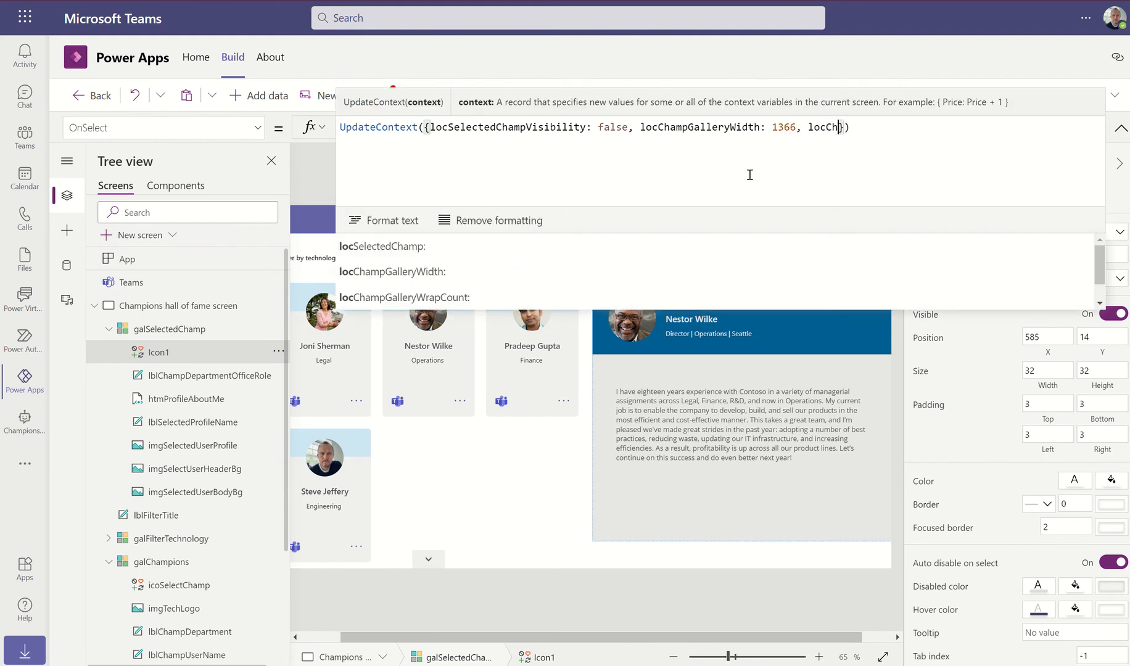
{"action": "left_click", "coordinate": [467, 272]}
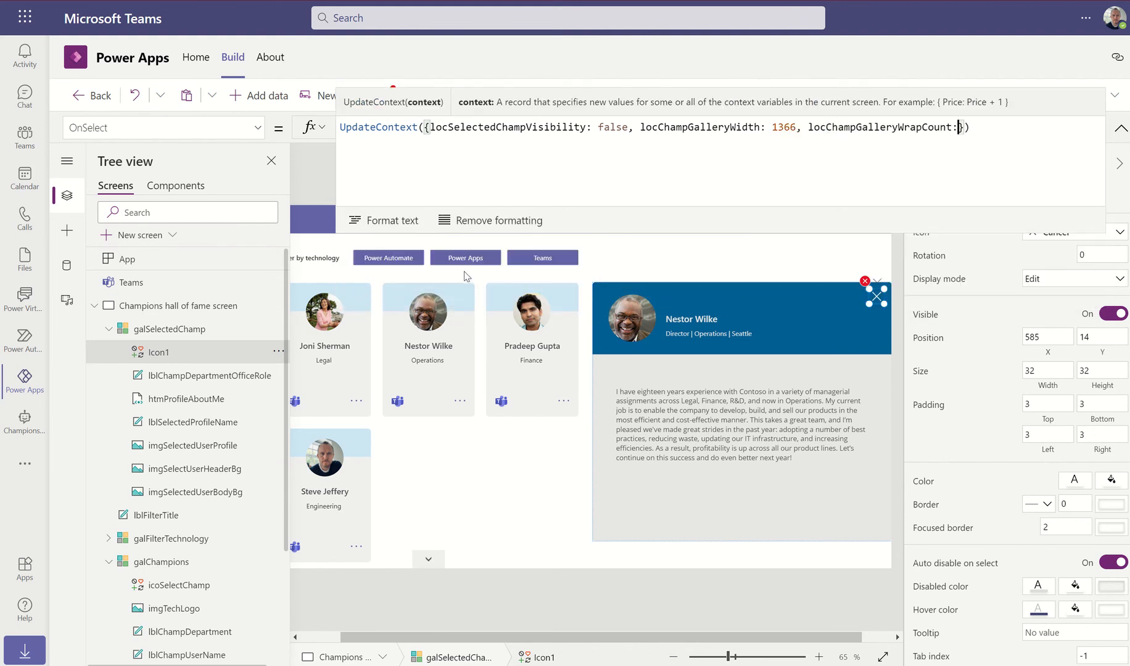
{"action": "type", "text": "6"}
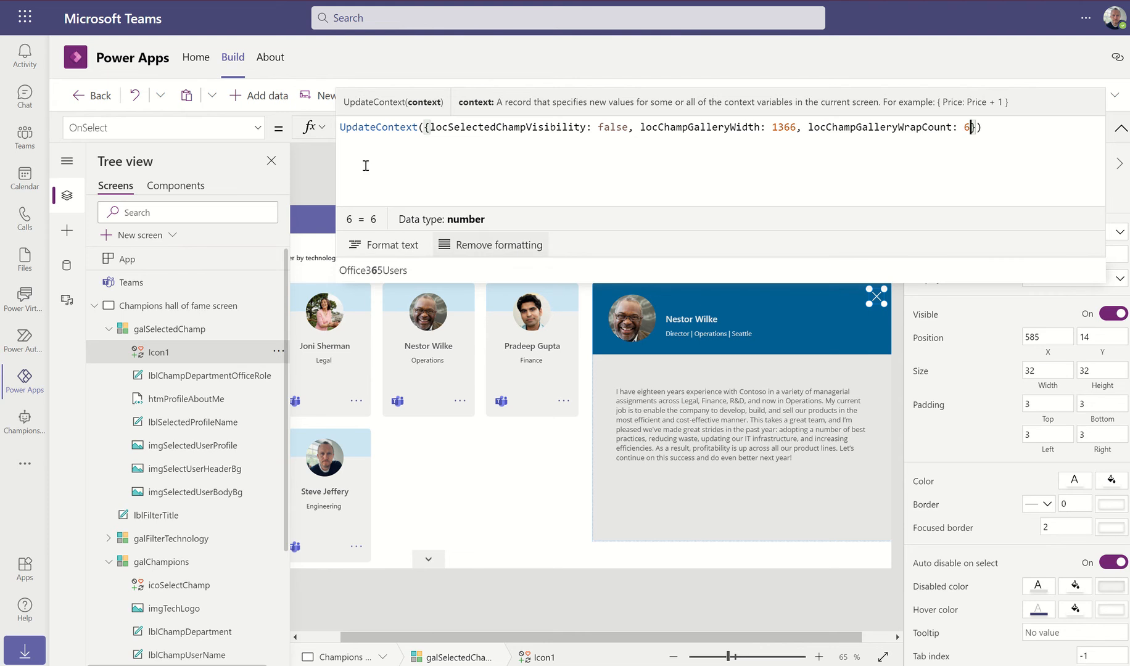
{"action": "left_click", "coordinate": [320, 171]}
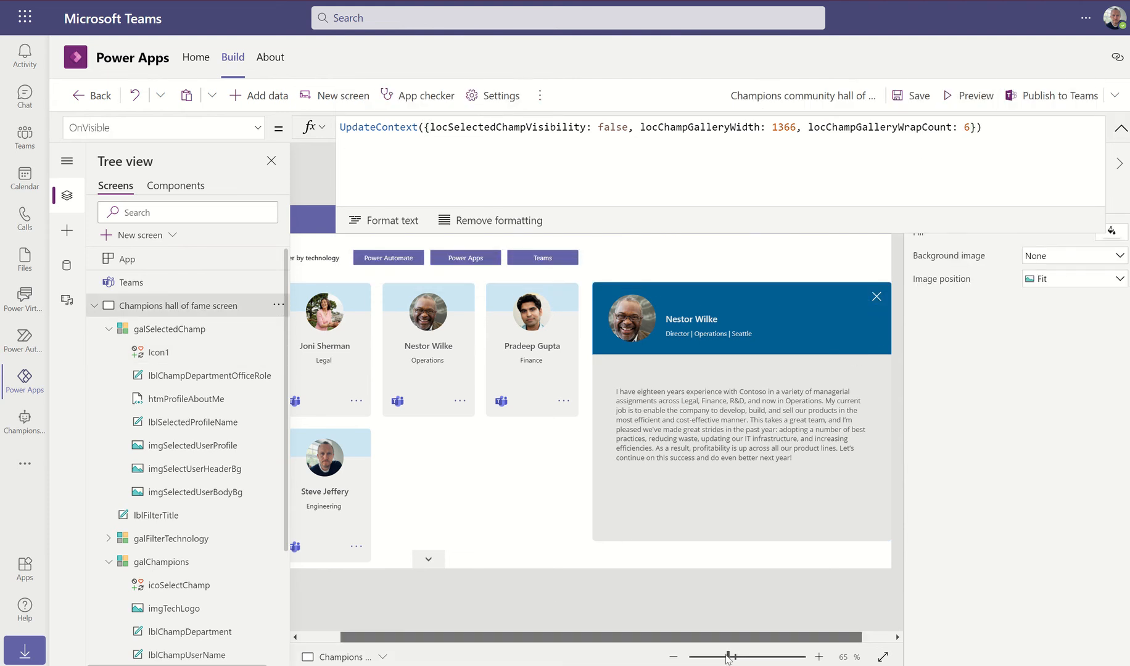
Run the hall of fame app in preview, fitted to the window
{"action": "scroll", "coordinate": [577, 630], "scroll_direction": "right", "scroll_amount": 1}
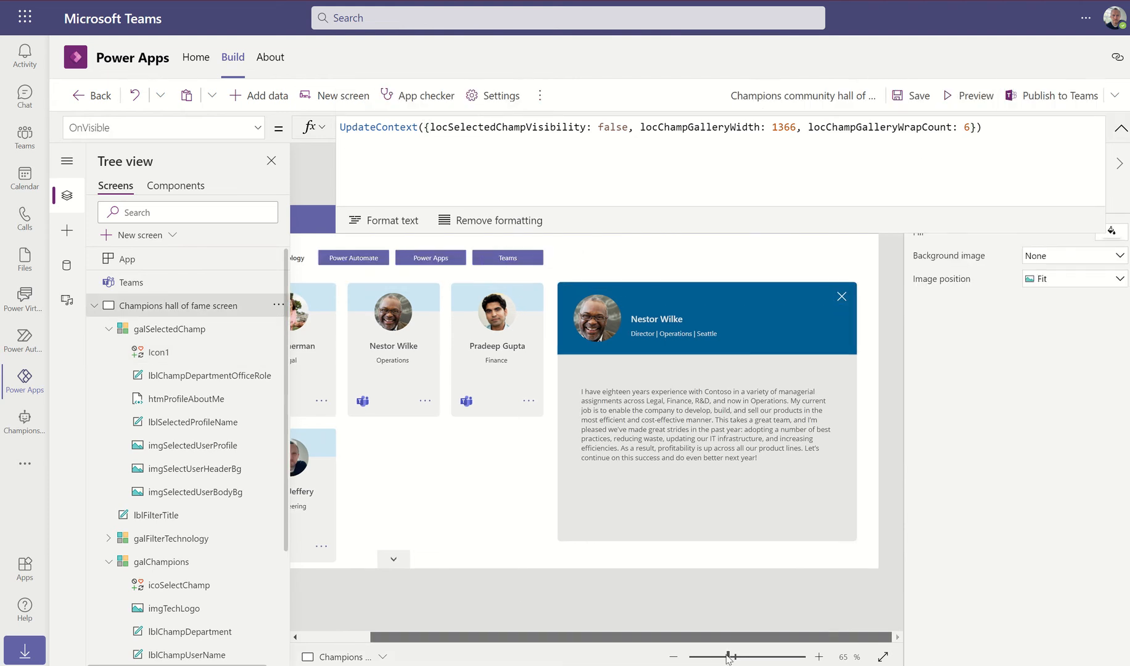
{"action": "left_click", "coordinate": [969, 96]}
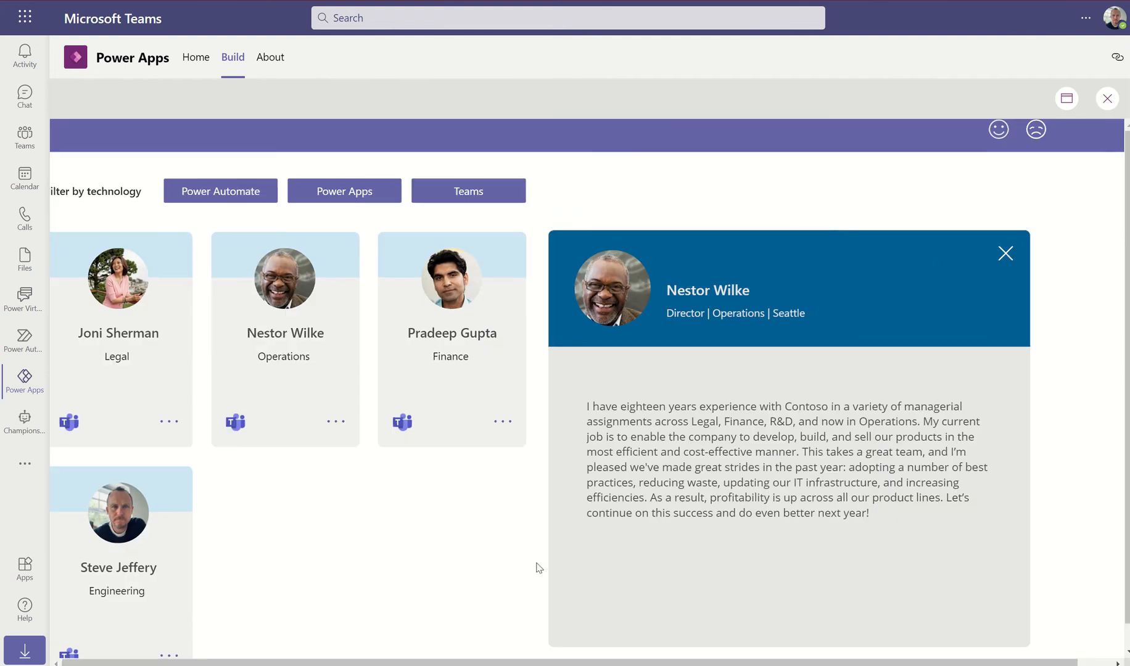
{"action": "left_click", "coordinate": [1067, 98]}
{"action": "left_click", "coordinate": [1053, 166]}
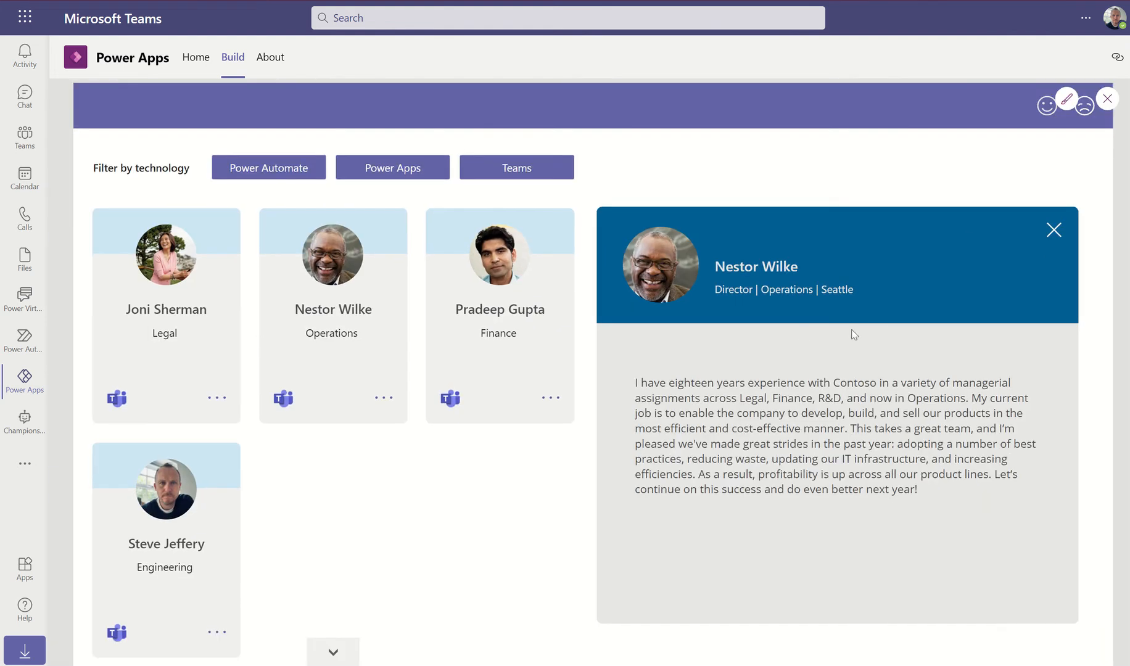
Open and close several champion profiles, then exit preview and select the bio text
{"action": "left_click", "coordinate": [1053, 232]}
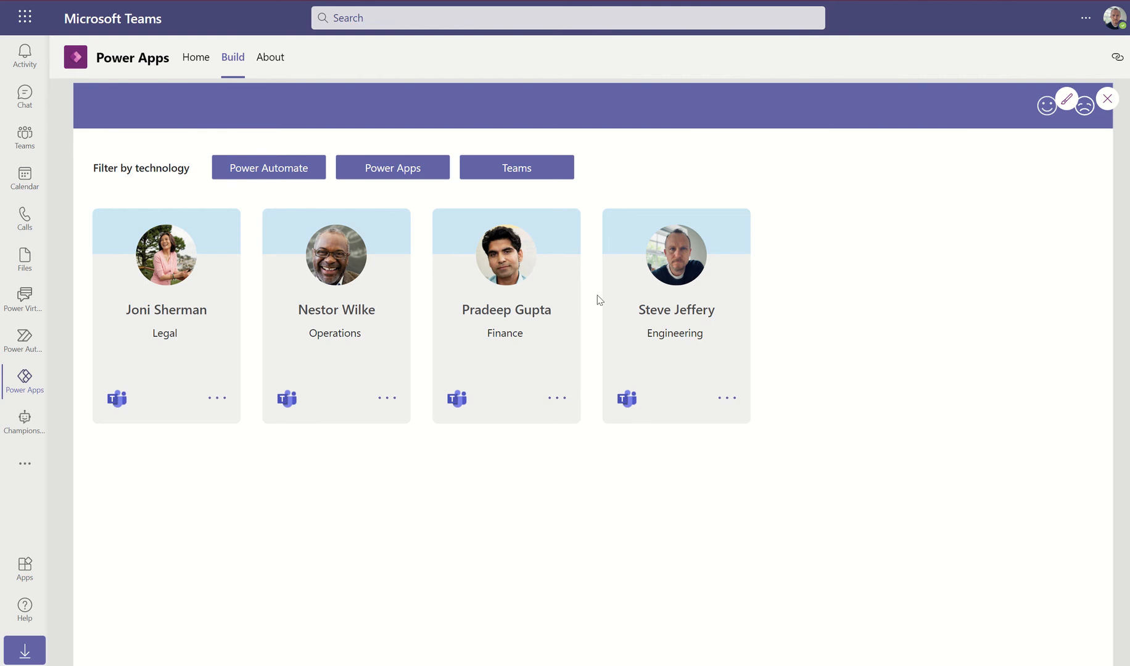
{"action": "left_click", "coordinate": [562, 174]}
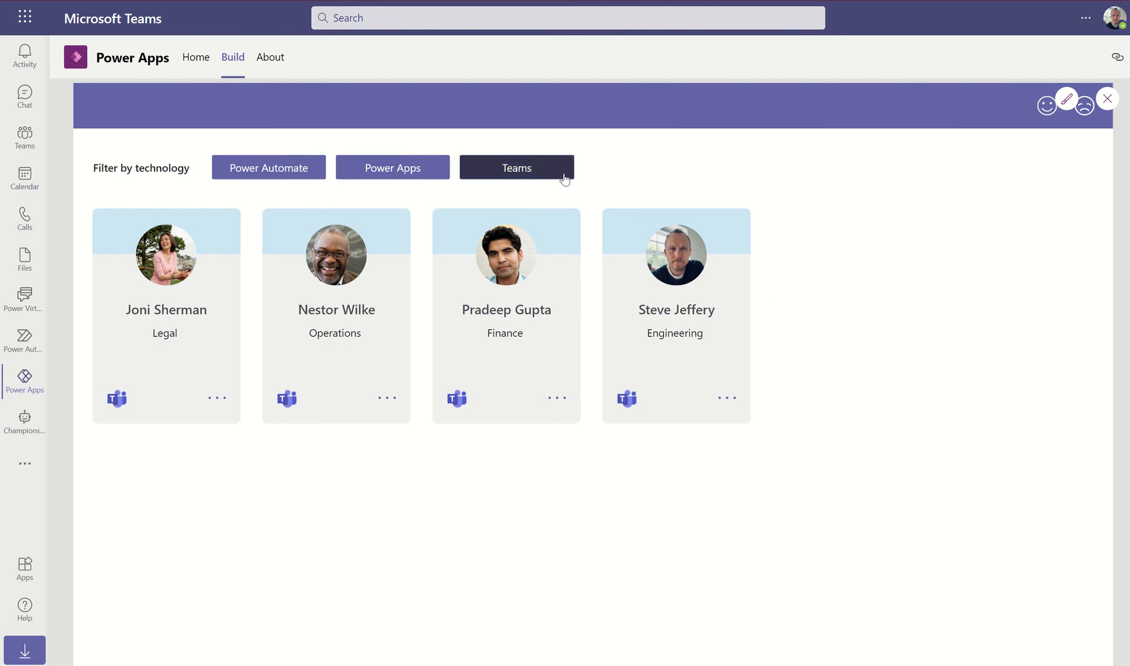
{"action": "left_click", "coordinate": [559, 400]}
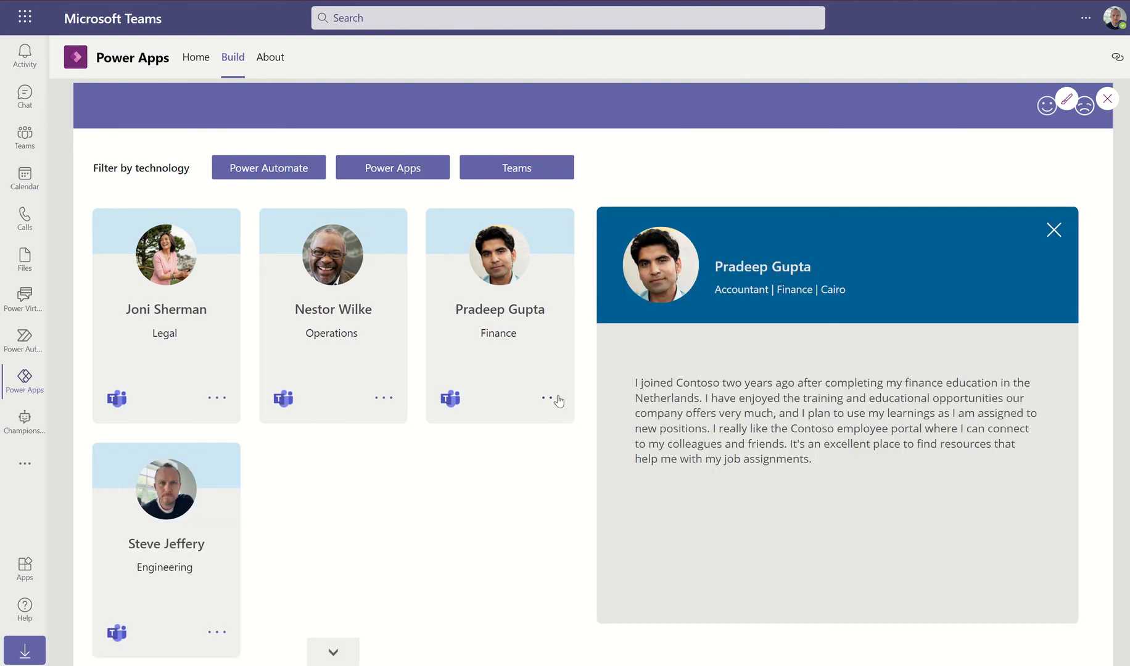
{"action": "left_click", "coordinate": [1055, 231]}
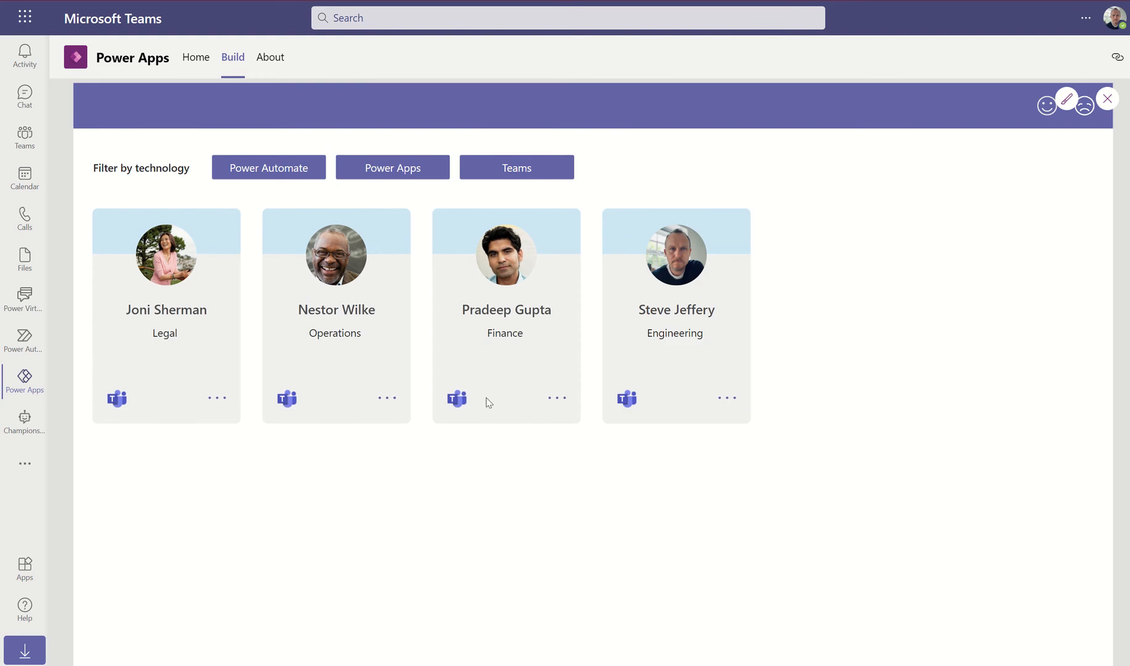
{"action": "left_click", "coordinate": [390, 397]}
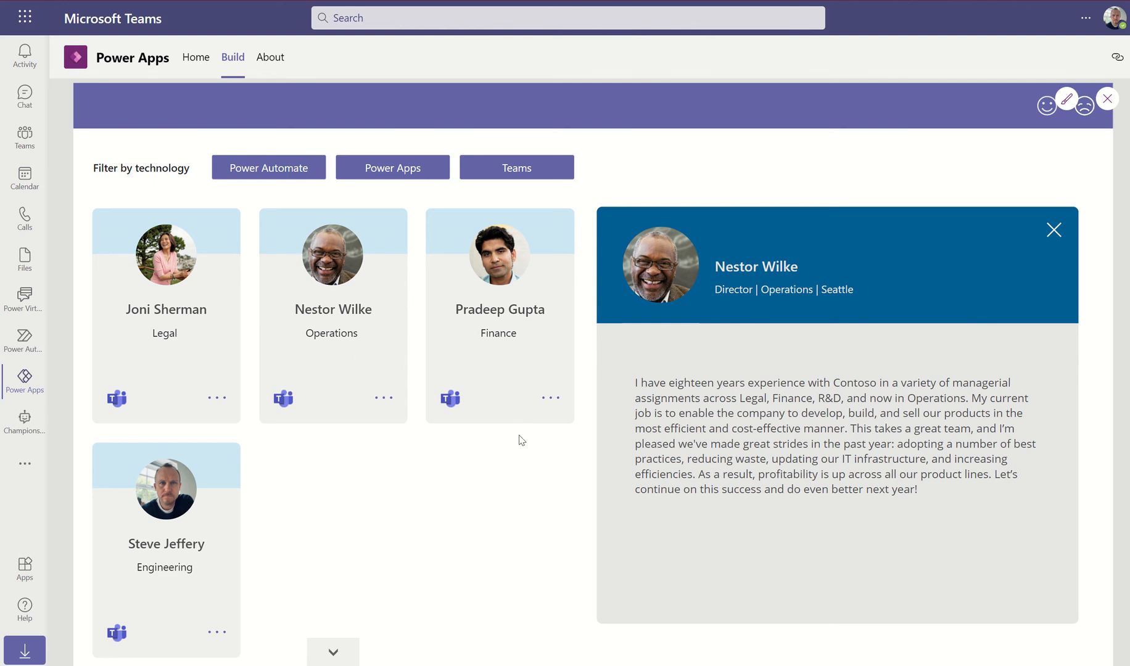
{"action": "left_click", "coordinate": [1054, 233]}
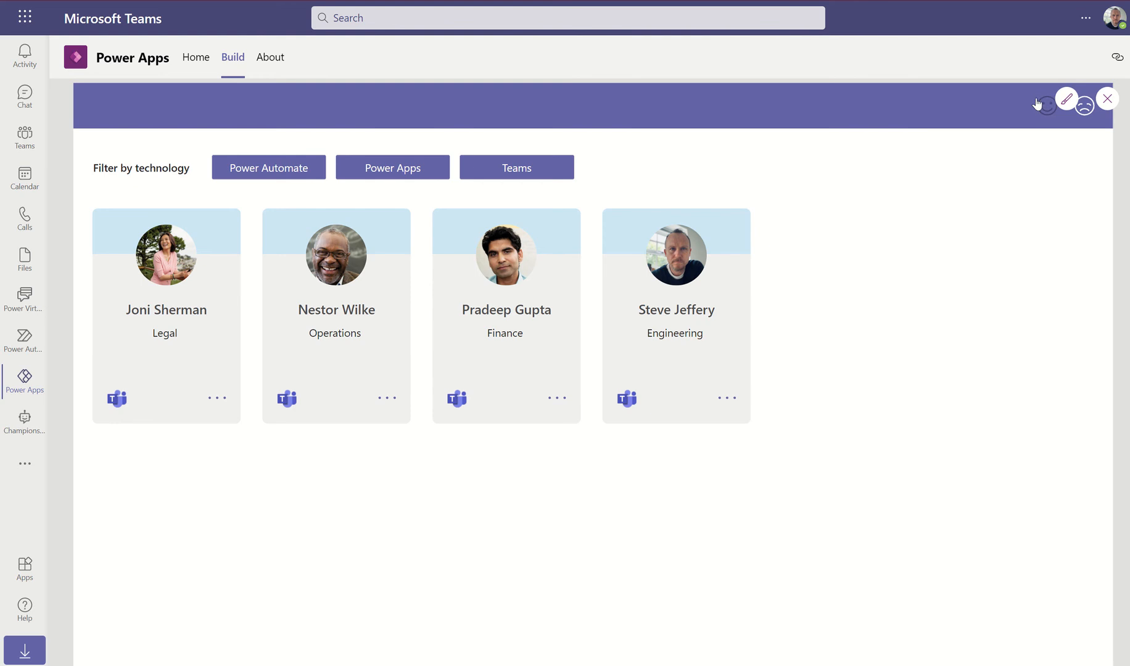
{"action": "left_click", "coordinate": [555, 398]}
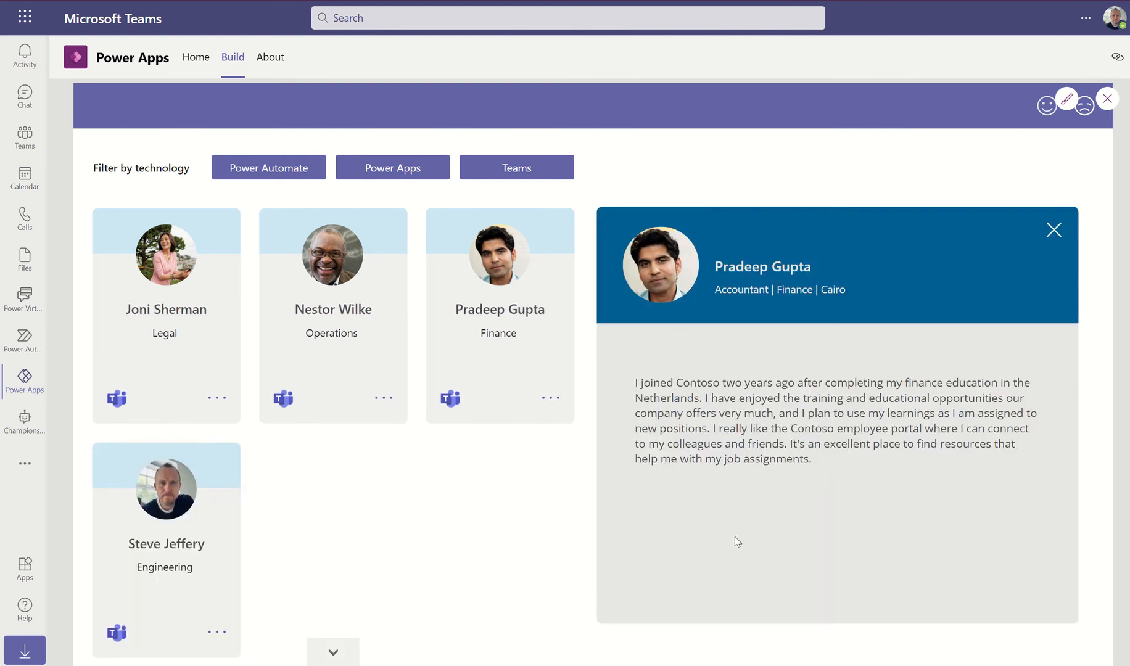
{"action": "left_click", "coordinate": [1107, 100]}
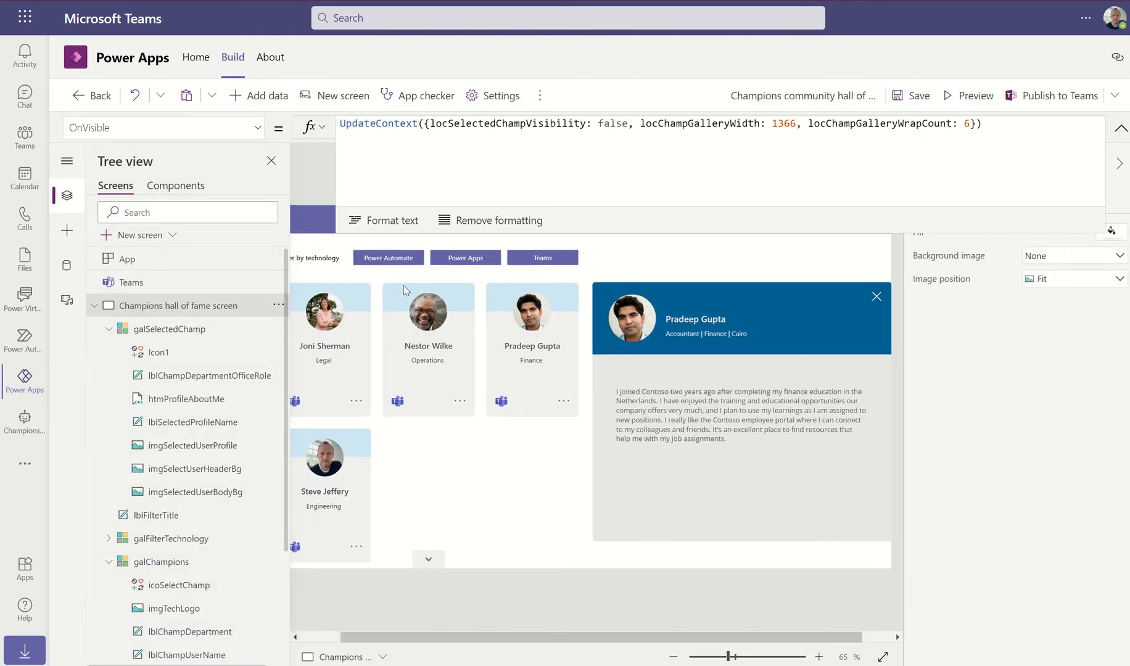
{"action": "left_click", "coordinate": [740, 415]}
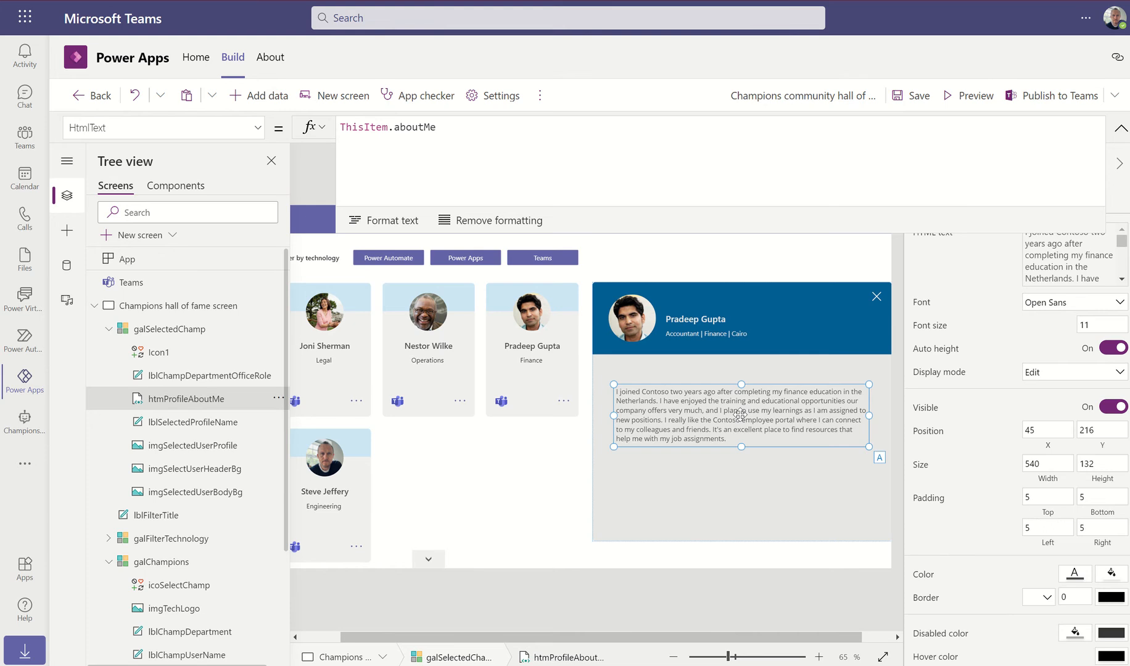
Move the bio text to Y 220 and set the close icon's TabIndex to 1
{"action": "left_click_drag", "start_coordinate": [740, 415], "coordinate": [741, 413]}
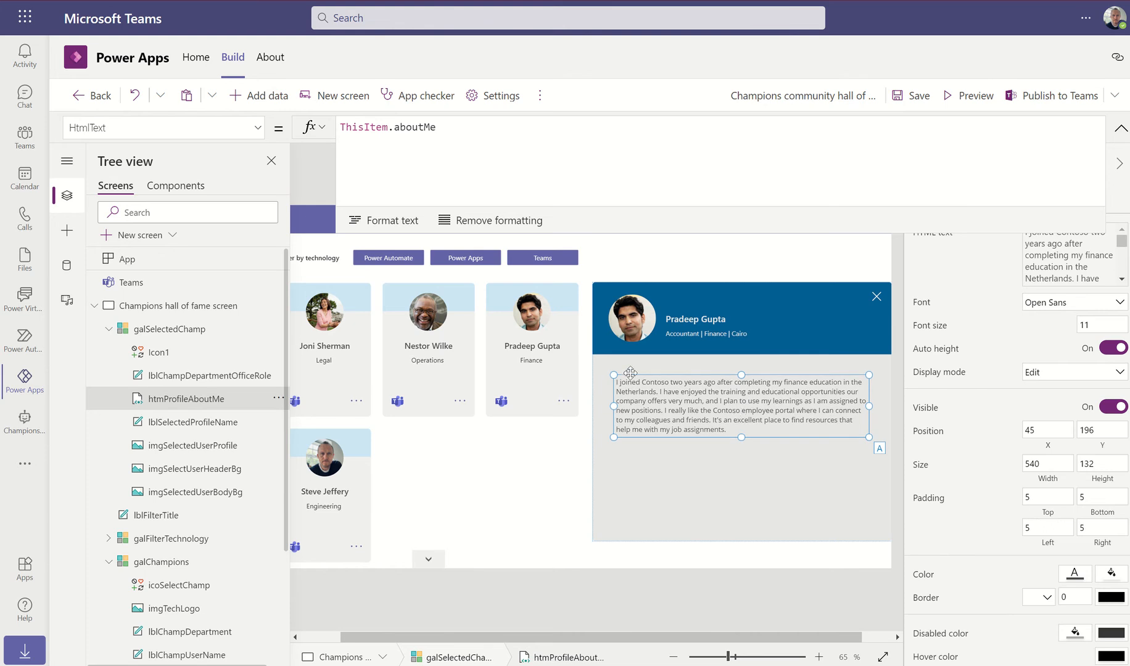
{"action": "left_click_drag", "start_coordinate": [708, 404], "coordinate": [707, 415]}
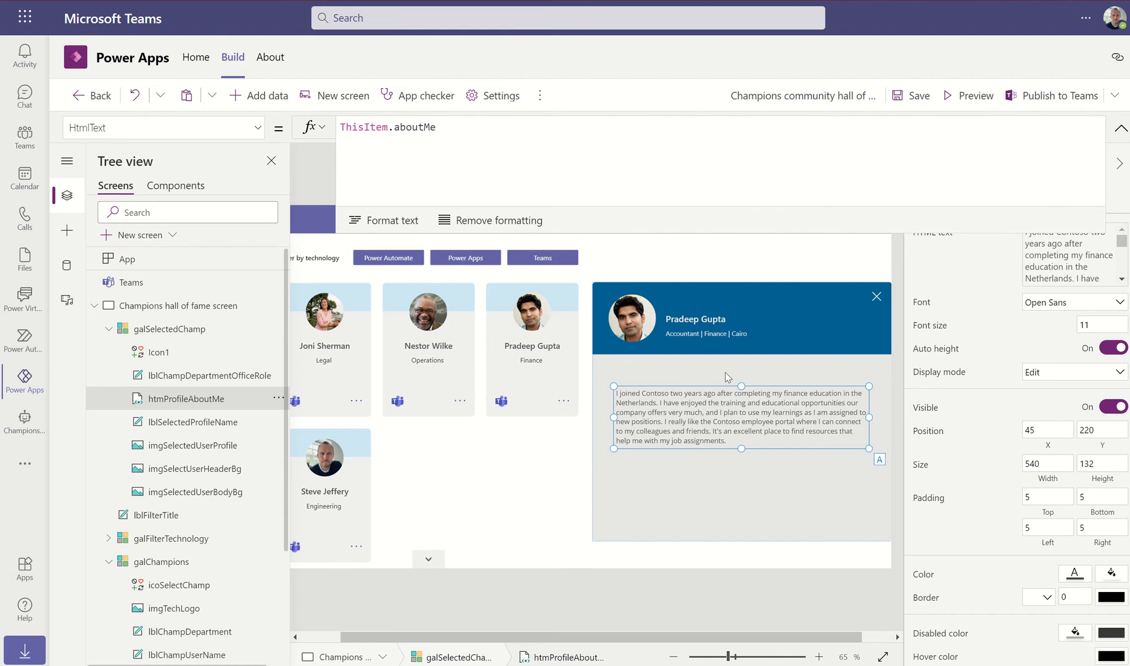
{"action": "left_click", "coordinate": [150, 357]}
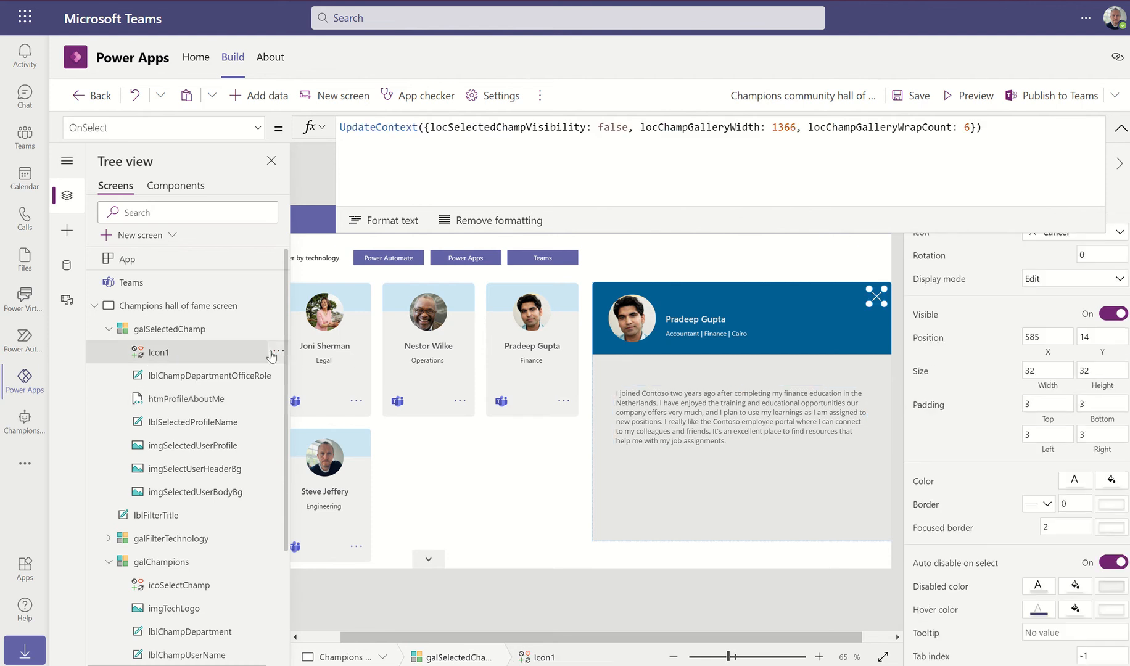
{"action": "left_click", "coordinate": [257, 128]}
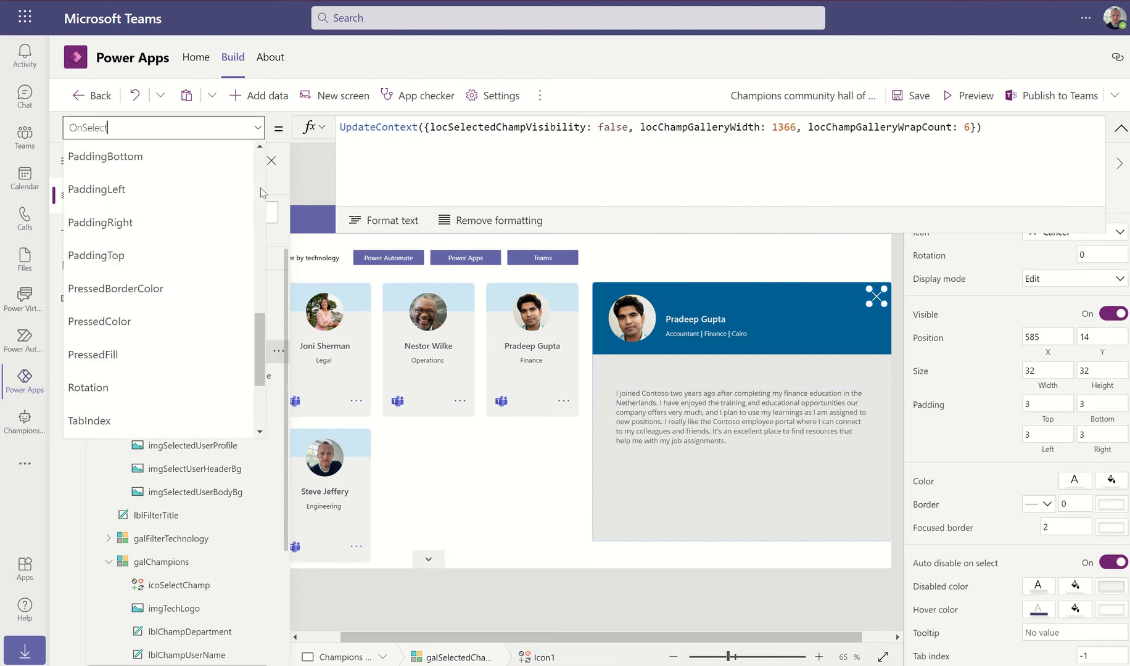
{"action": "scroll", "coordinate": [186, 287], "scroll_direction": "down", "scroll_amount": 3}
{"action": "left_click", "coordinate": [185, 256]}
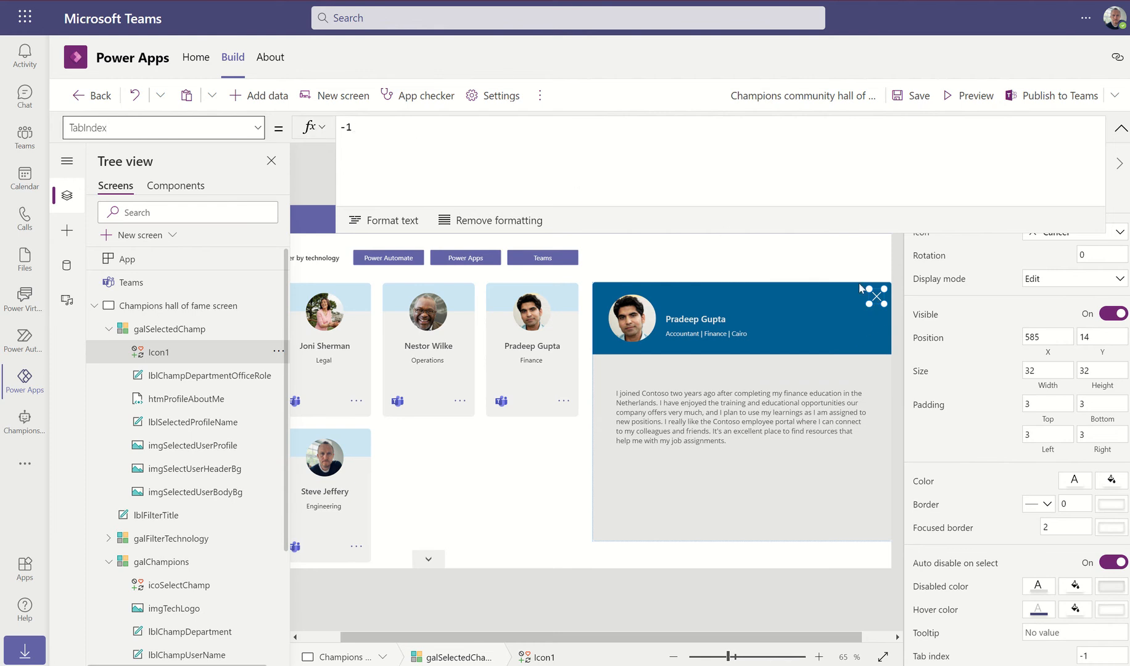
{"action": "left_click", "coordinate": [351, 131]}
{"action": "key", "text": "BackSpace"}
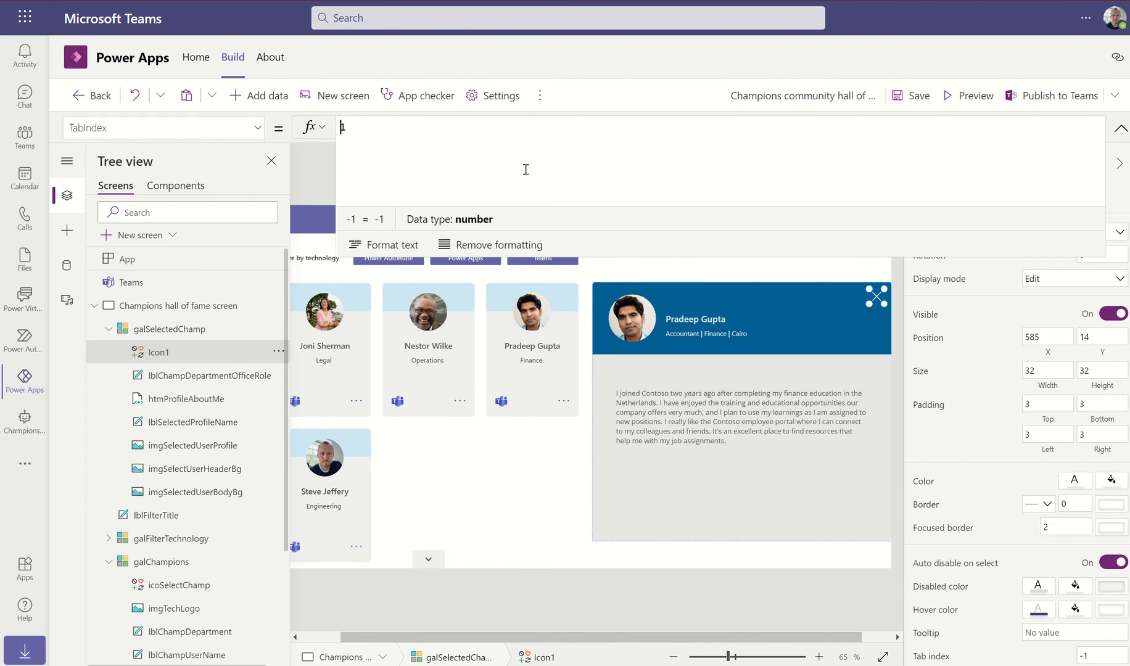
Label the close icon 'Closes the selected profile', save the app, and go to Power Virtual Agents
{"action": "left_click", "coordinate": [257, 128]}
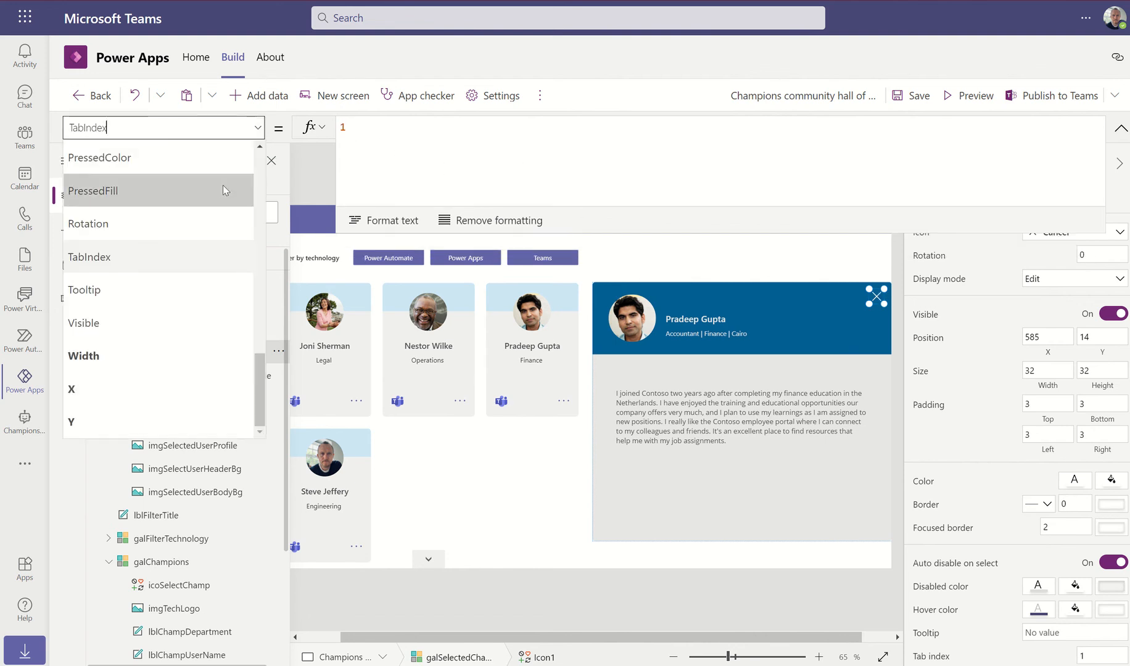
{"action": "scroll", "coordinate": [219, 185], "scroll_direction": "up", "scroll_amount": 5}
{"action": "left_click", "coordinate": [162, 158]}
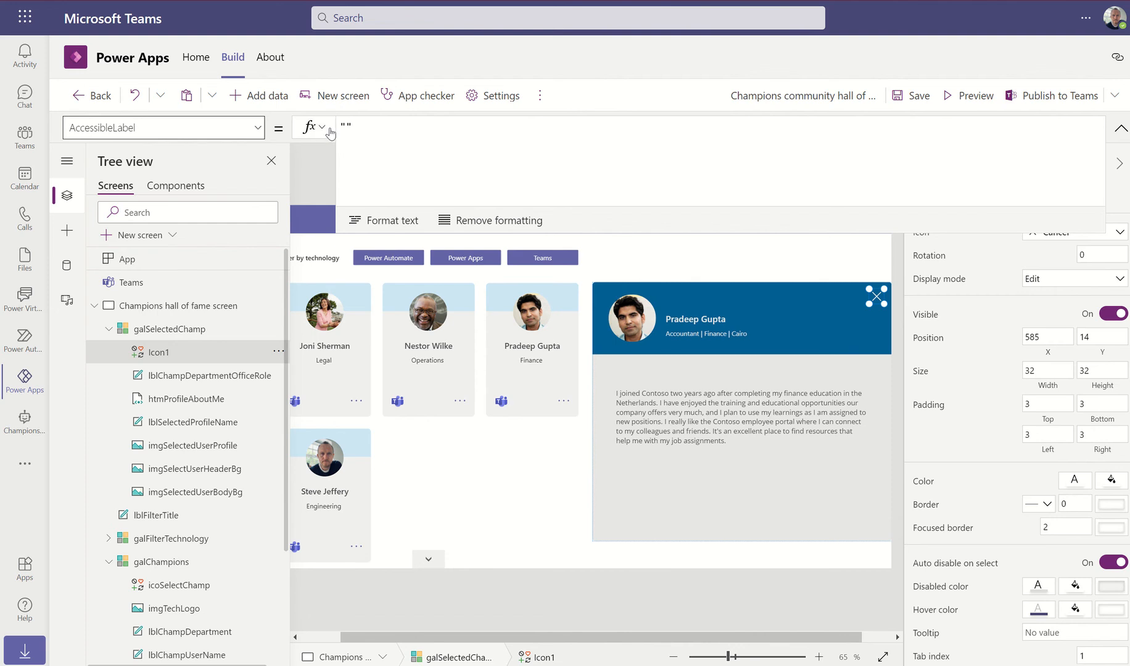
{"action": "left_click", "coordinate": [378, 130]}
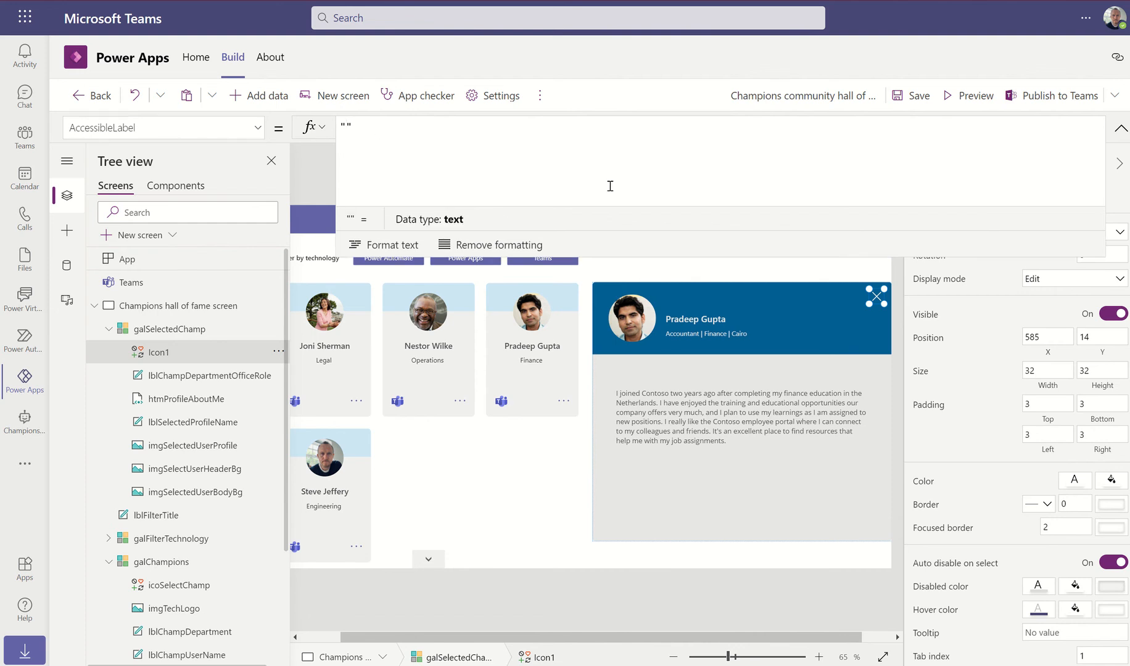
{"action": "type", "text": "Closes t"}
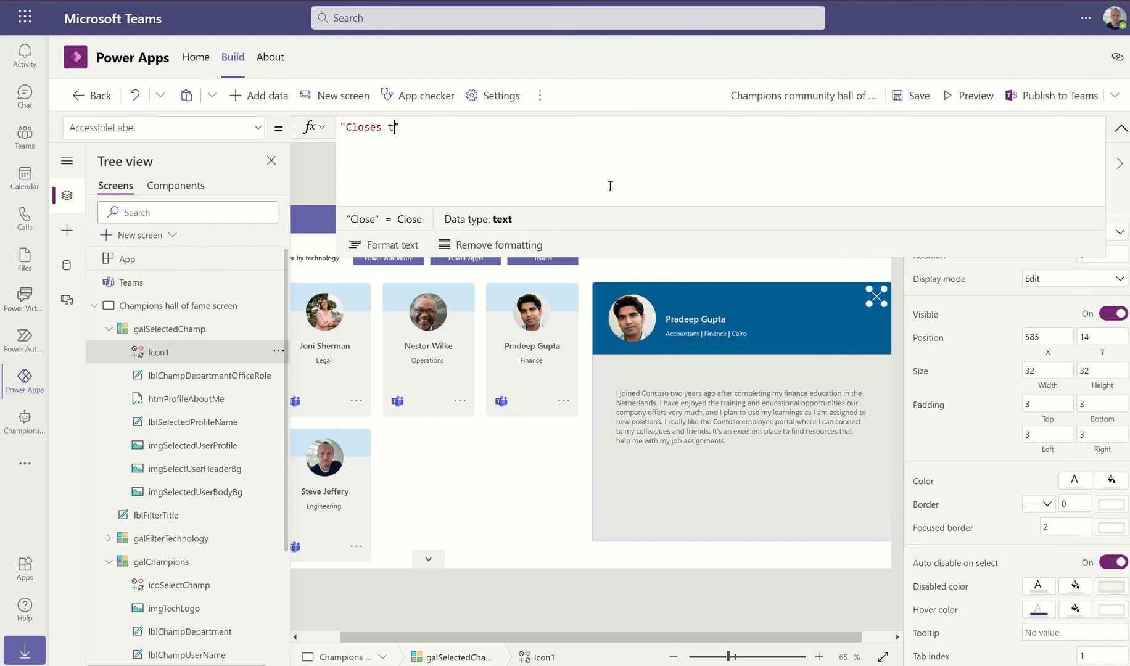
{"action": "type", "text": "he selecte"}
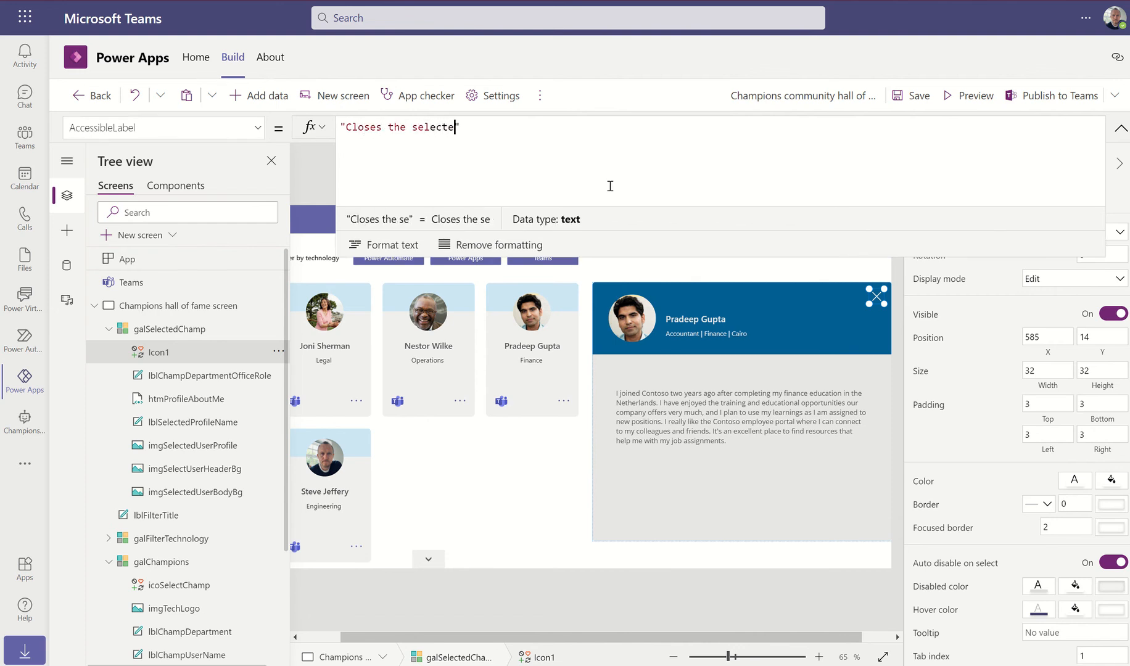
{"action": "type", "text": "d profile"}
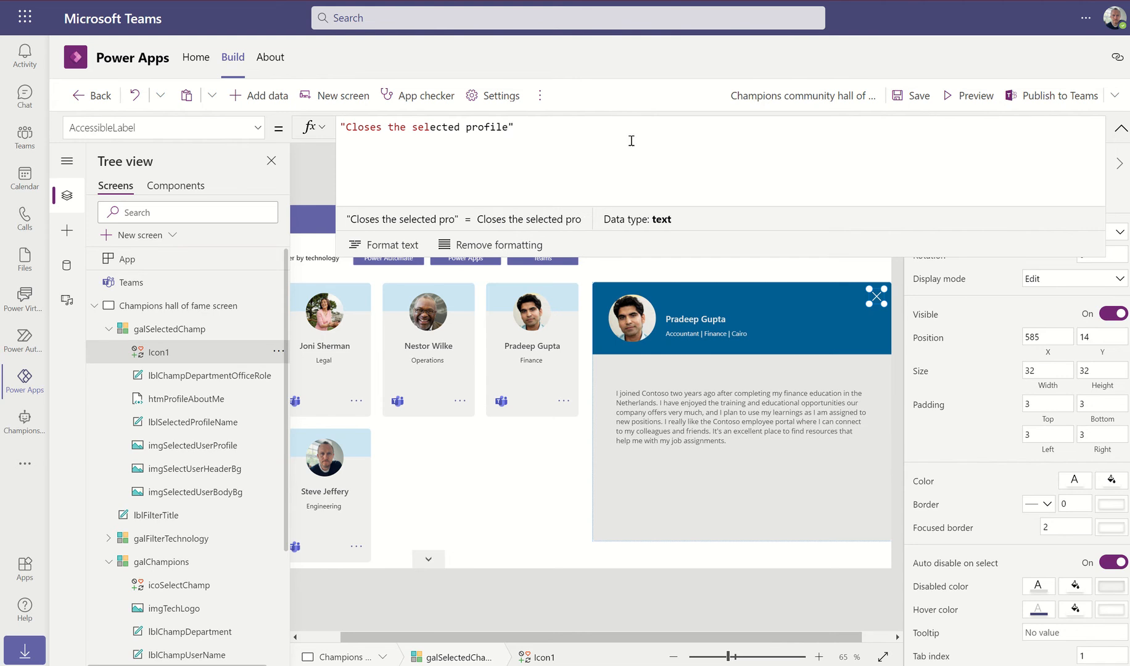
{"action": "left_click", "coordinate": [911, 95]}
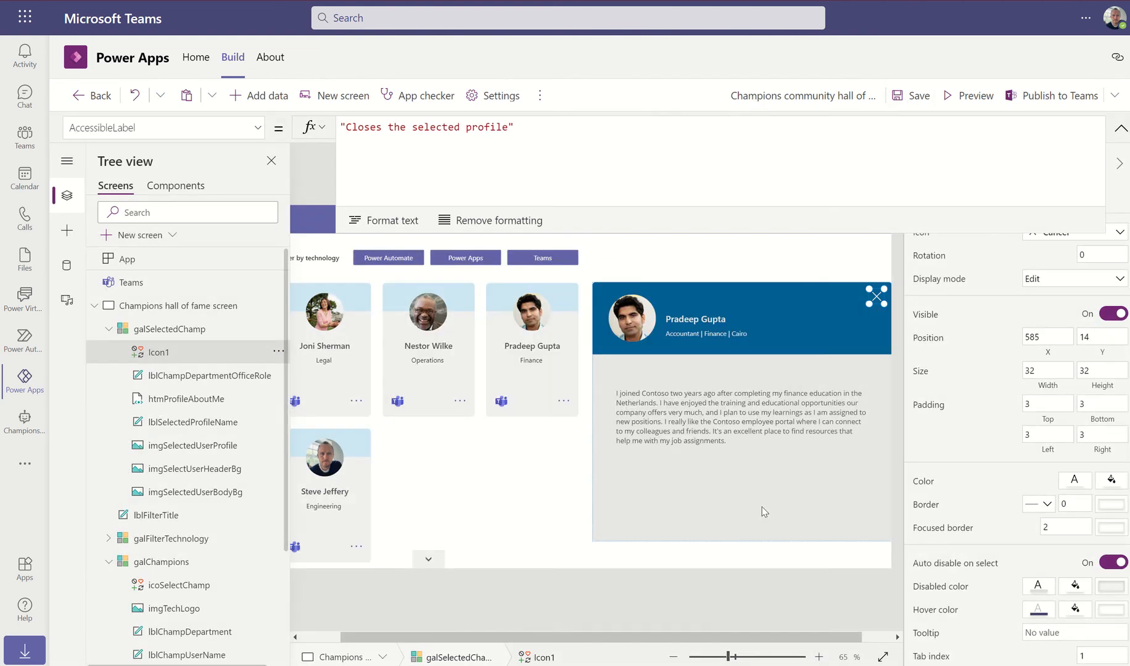
{"action": "left_click", "coordinate": [32, 299]}
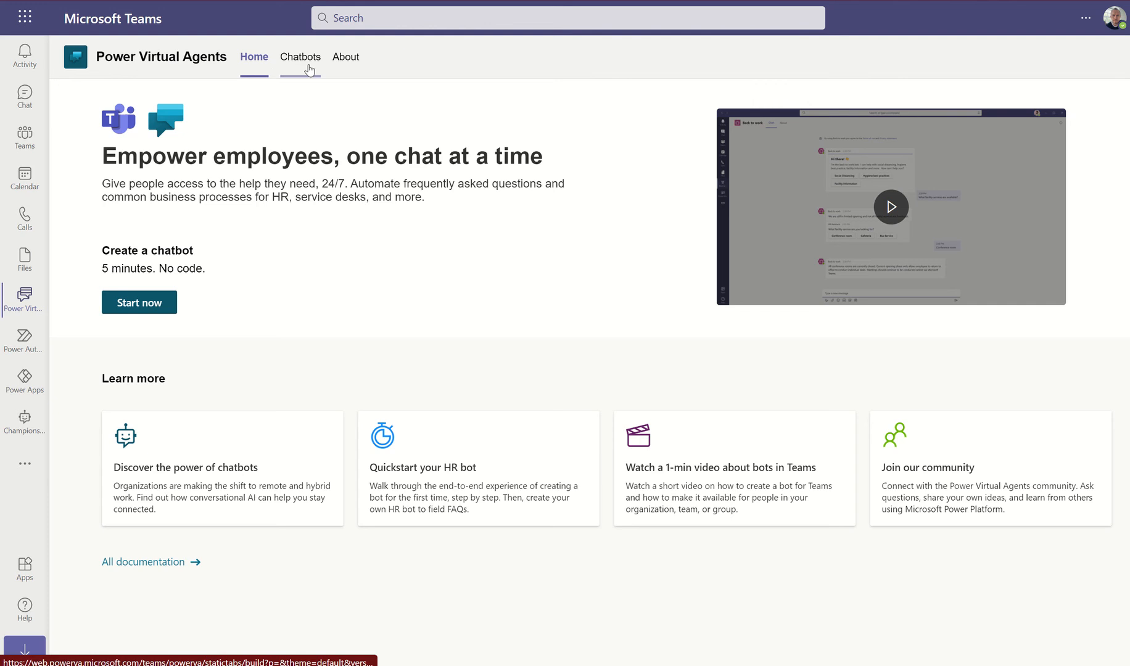
View the chatbots list, then return to the hall of fame app in Power Apps
{"action": "left_click", "coordinate": [309, 70]}
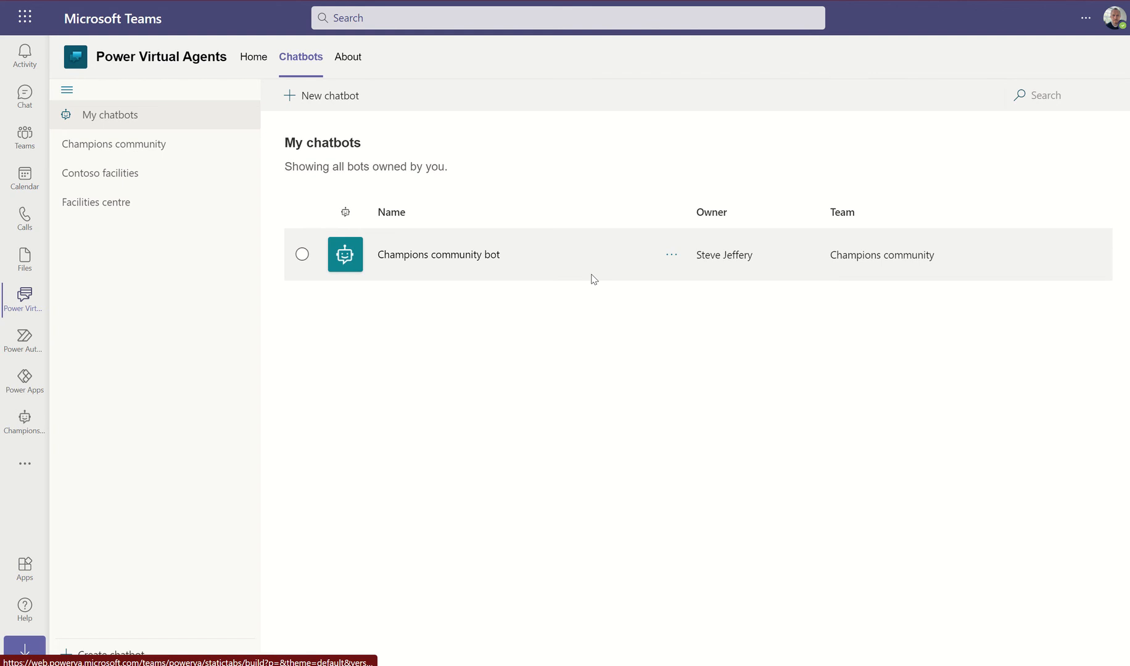
{"action": "left_click", "coordinate": [26, 383]}
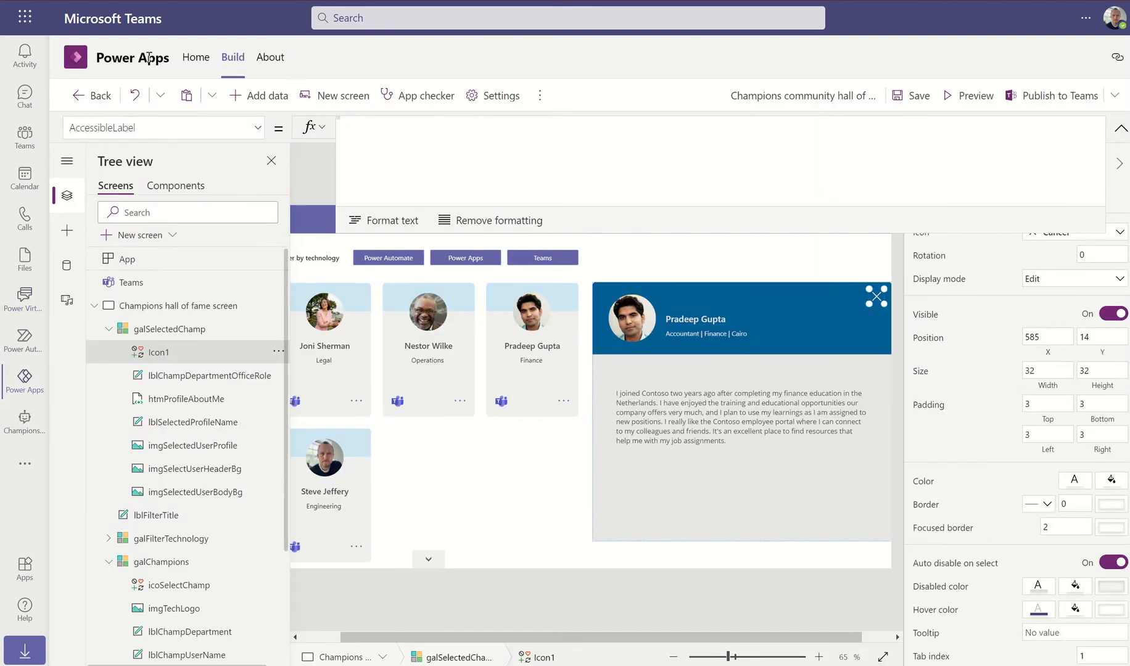
From Home, open the Champions community team's Champions table and start a new column
{"action": "left_click", "coordinate": [194, 62]}
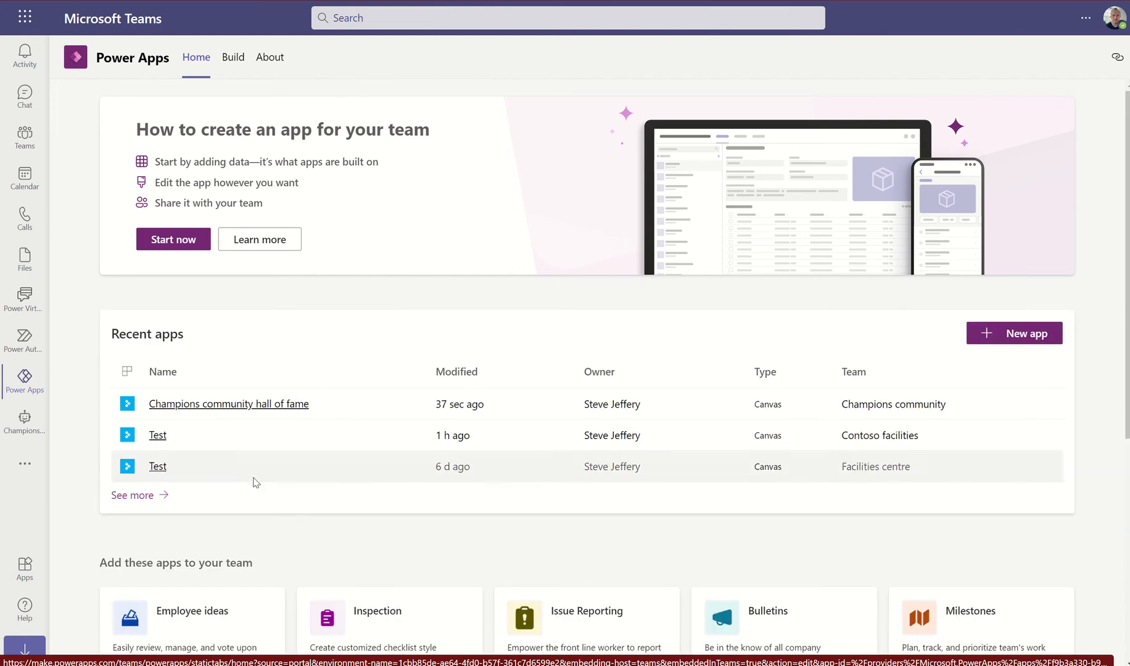
{"action": "left_click", "coordinate": [156, 497]}
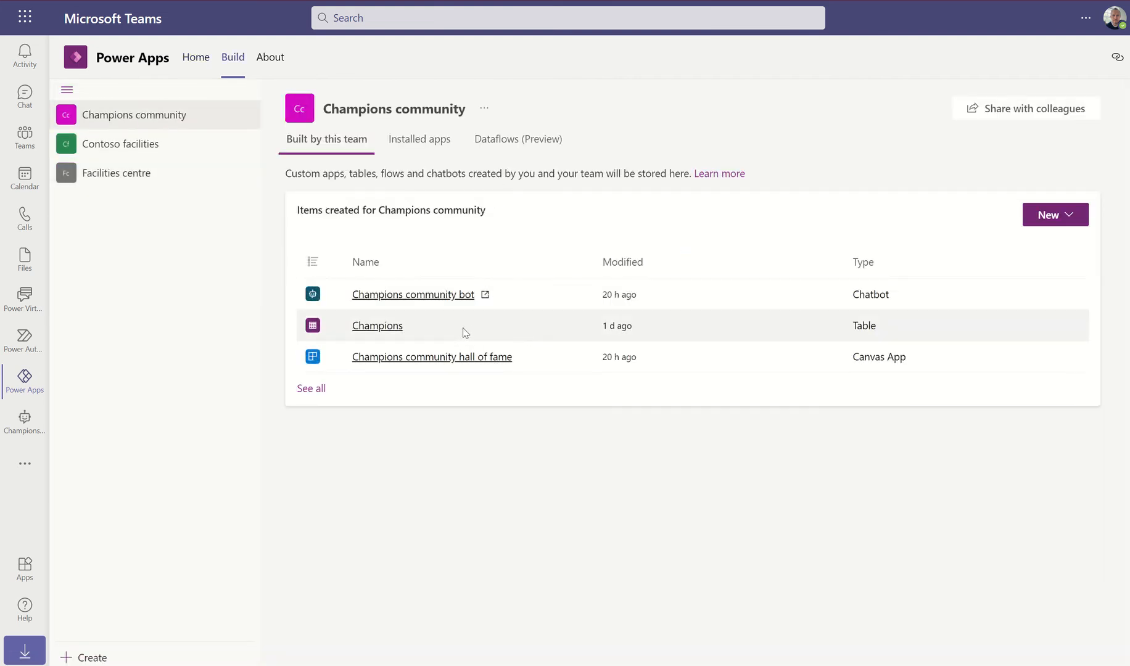
{"action": "left_click", "coordinate": [398, 326]}
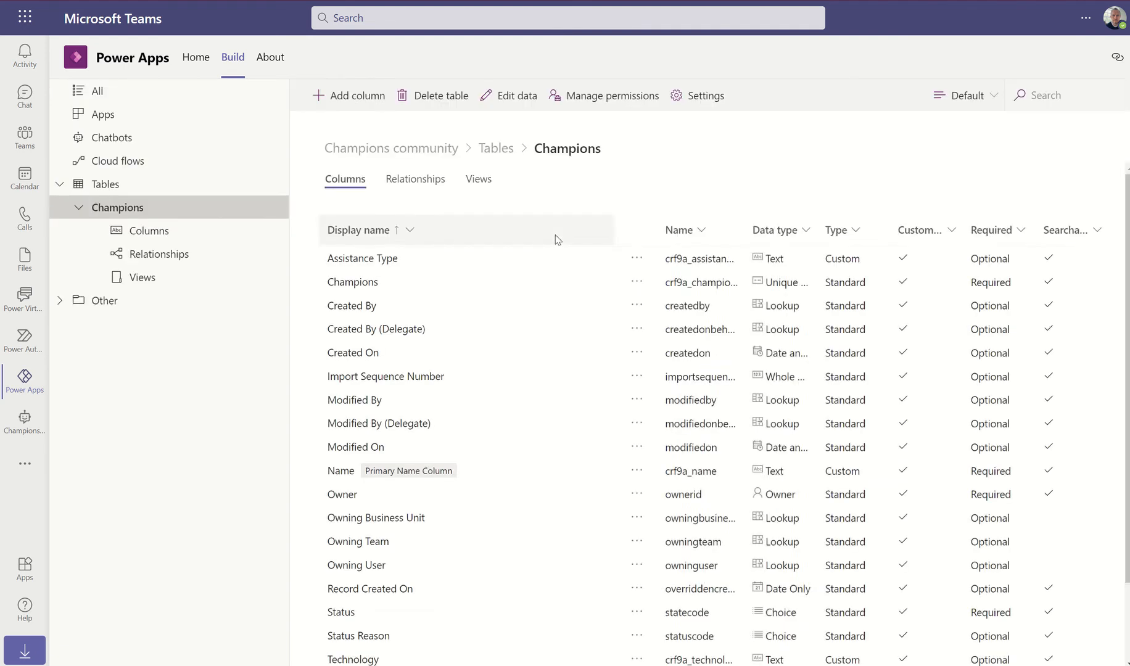
{"action": "left_click", "coordinate": [357, 96]}
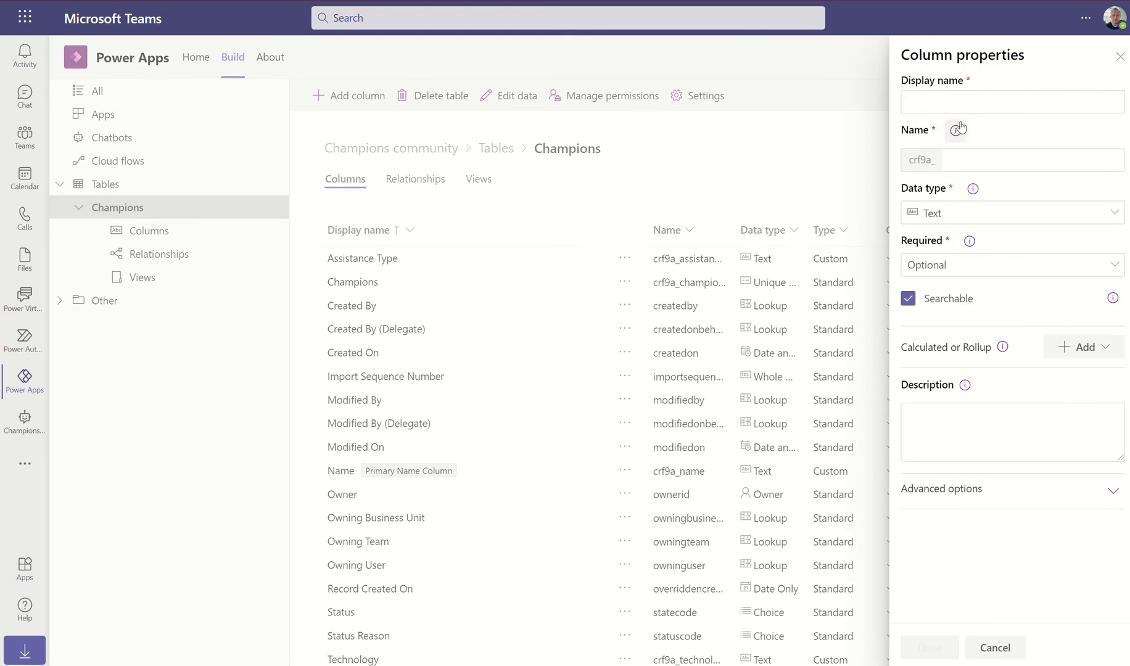
Create a Text column named ChampBio with a maximum length of 2000
{"action": "left_click", "coordinate": [941, 97]}
{"action": "type", "text": "ChampBio"}
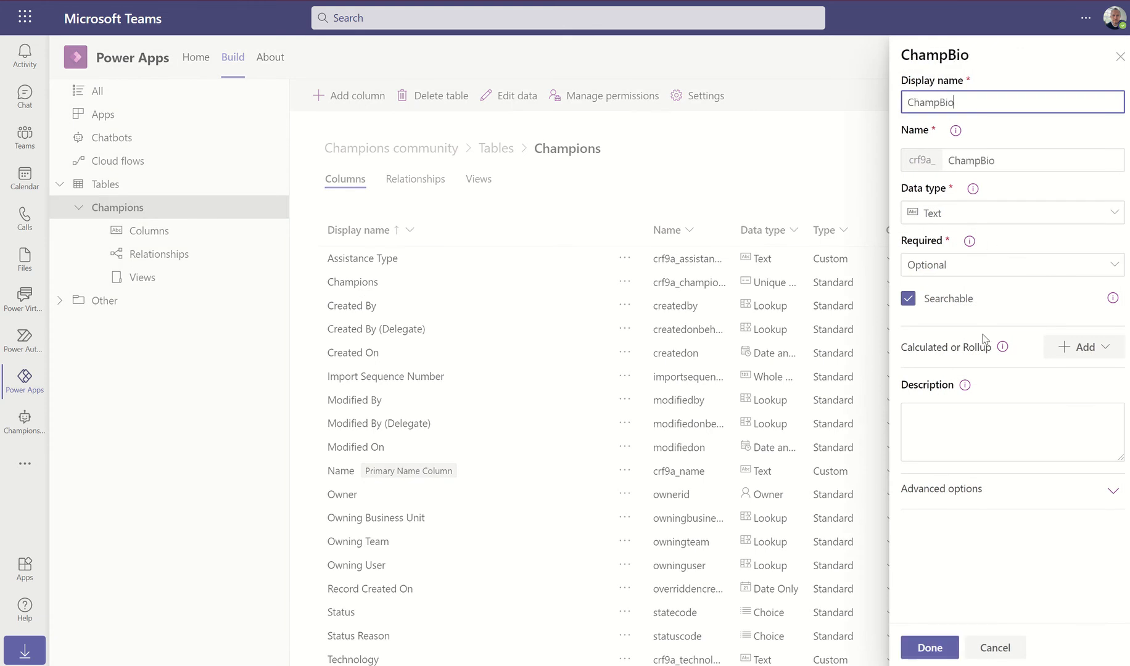
{"action": "left_click", "coordinate": [976, 488]}
{"action": "left_click", "coordinate": [985, 536]}
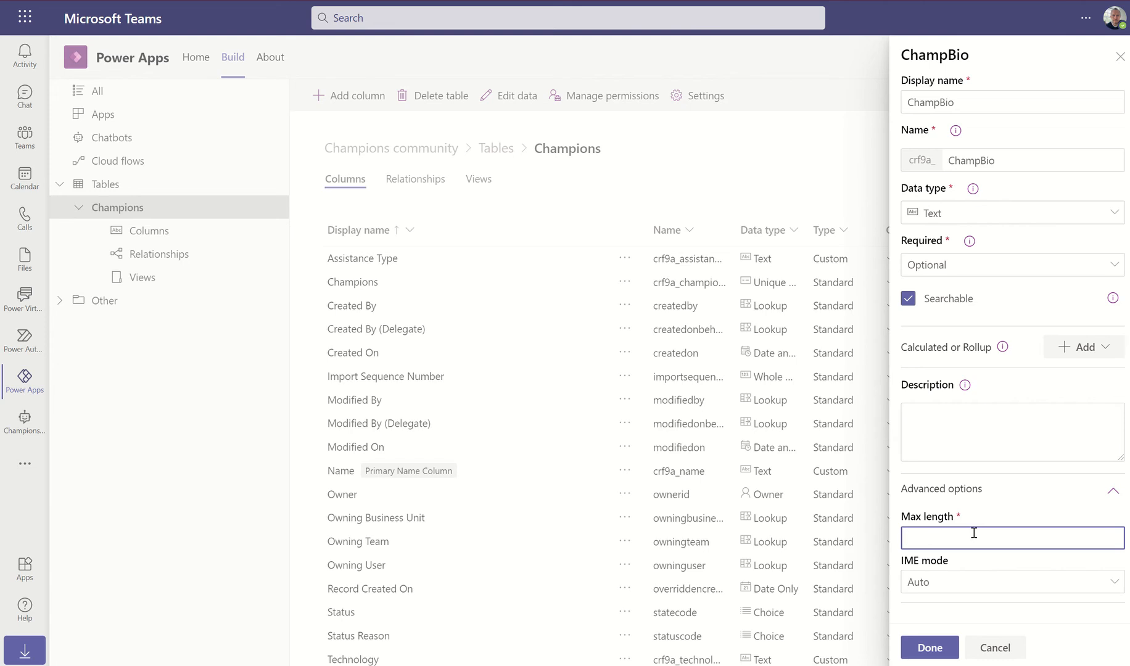
{"action": "type", "text": "2000"}
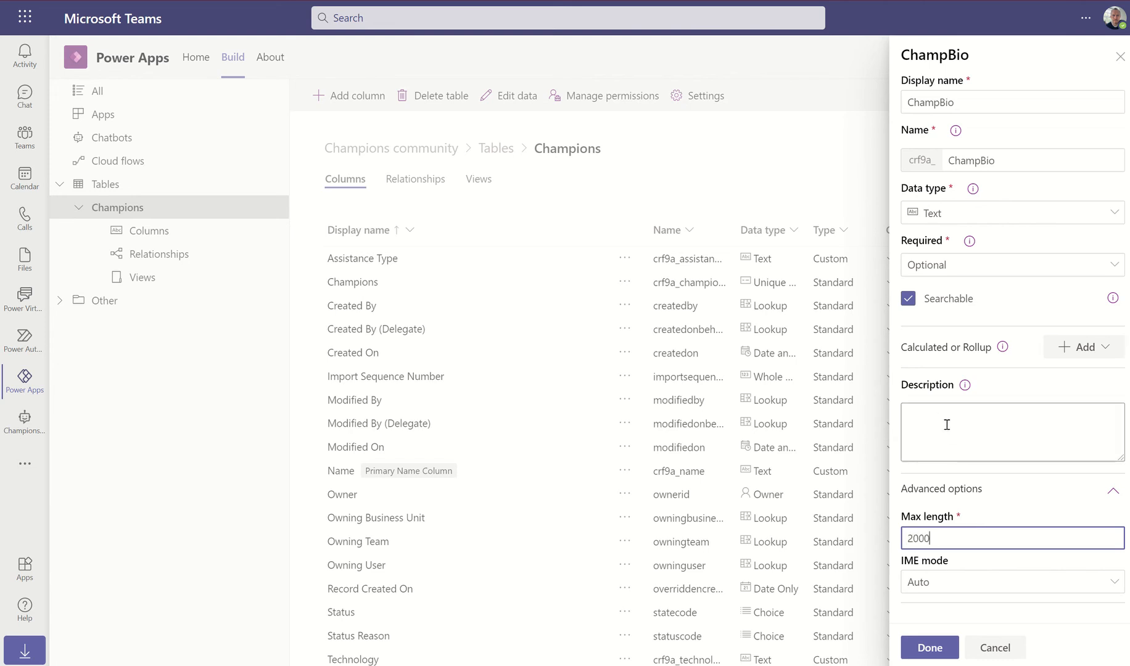
{"action": "left_click", "coordinate": [930, 648]}
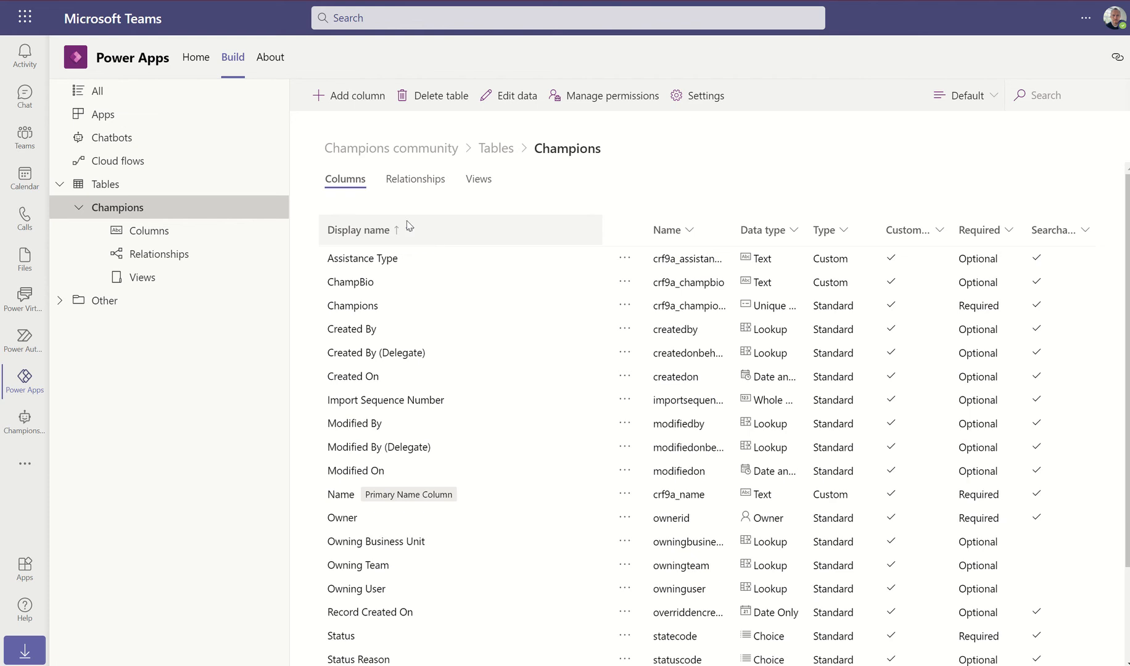
Edit the New-ChampionRegistration cloud flow and expand its Add a new row step
{"action": "left_click", "coordinate": [97, 161]}
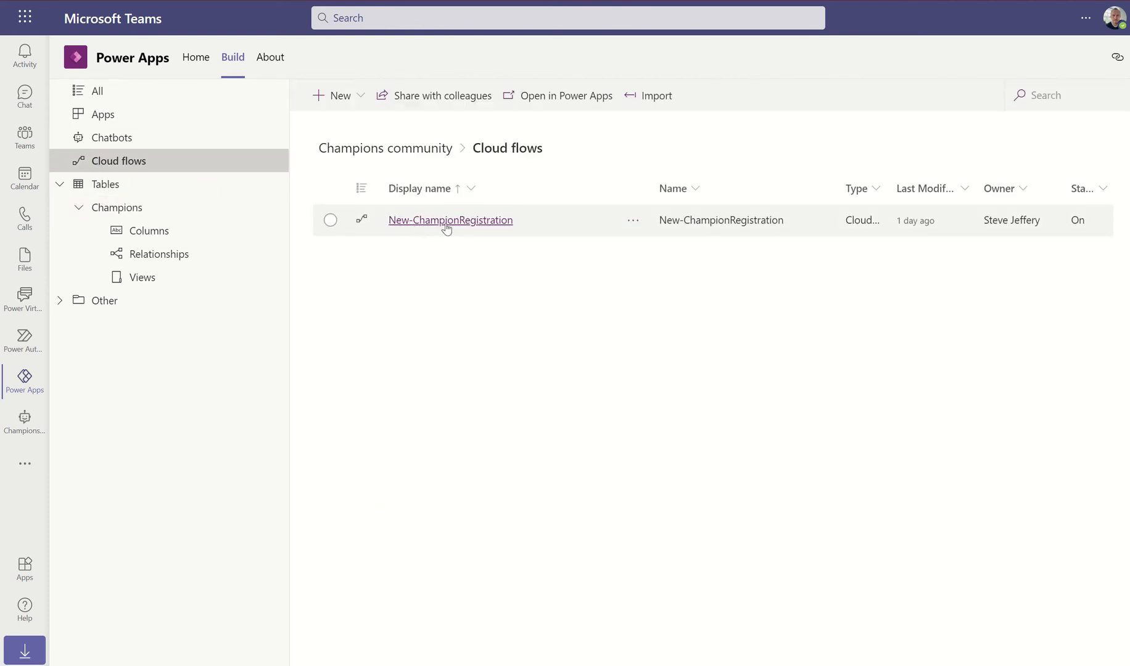
{"action": "left_click", "coordinate": [634, 223]}
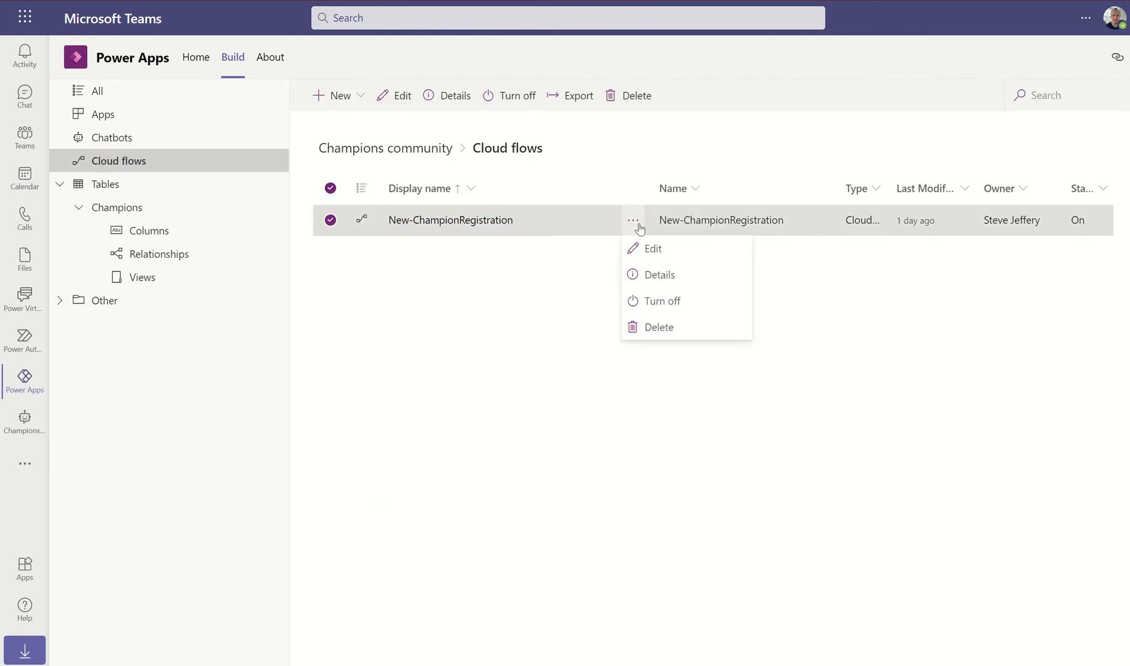
{"action": "left_click", "coordinate": [658, 250]}
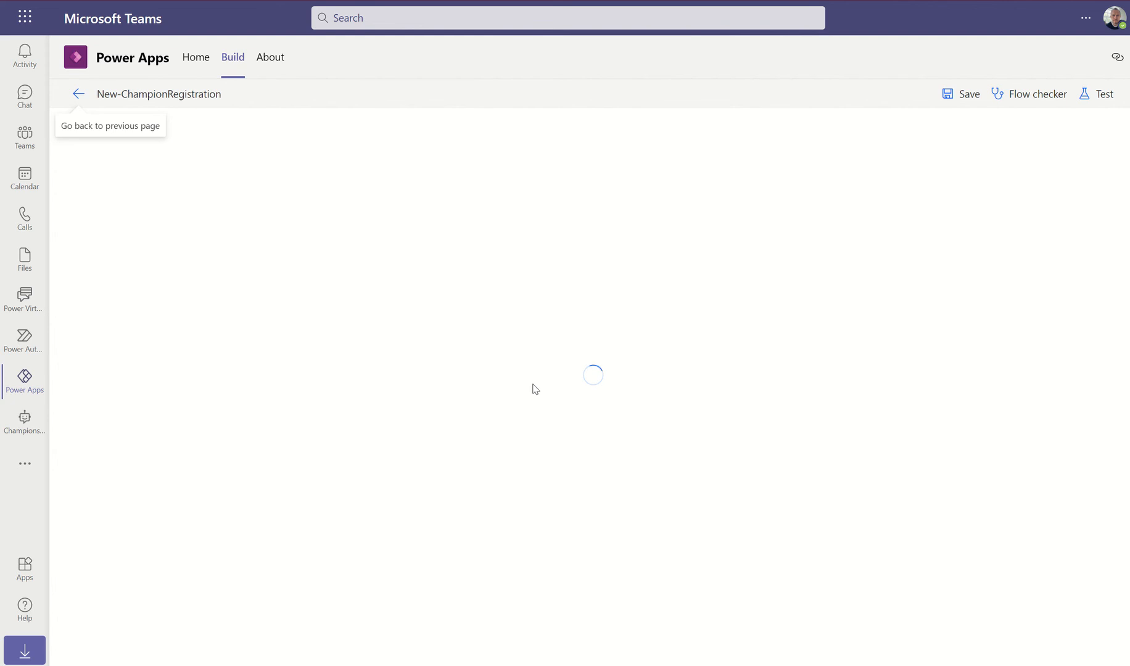
{"action": "left_click", "coordinate": [614, 202]}
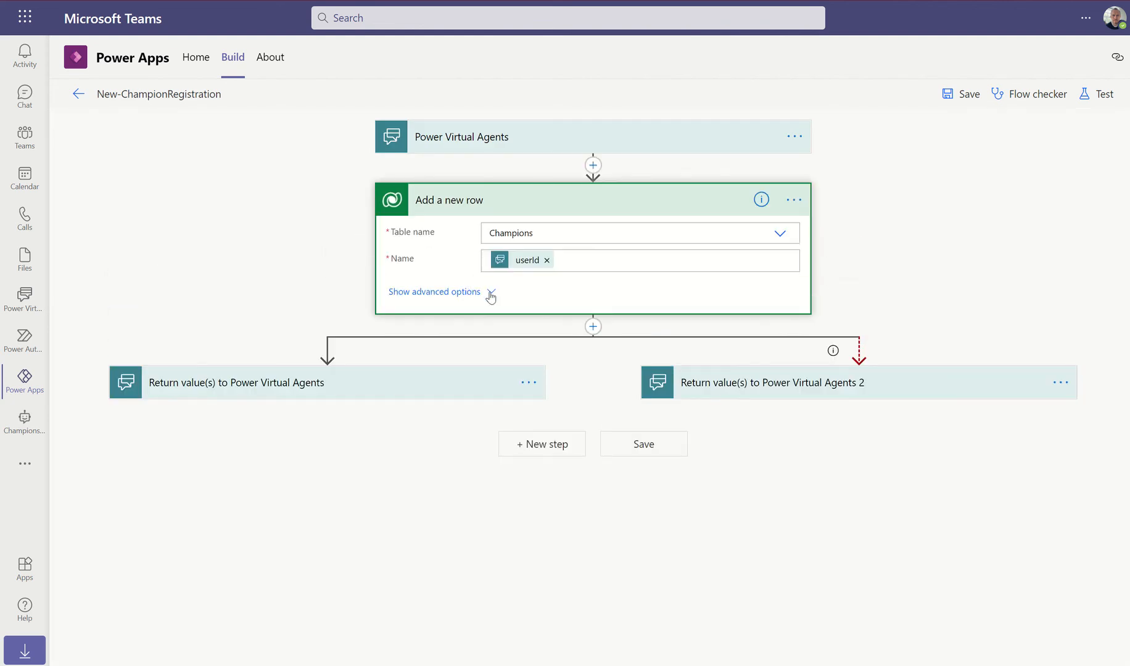
Show all row fields and add a text input named champBio to the bot trigger
{"action": "left_click", "coordinate": [490, 294]}
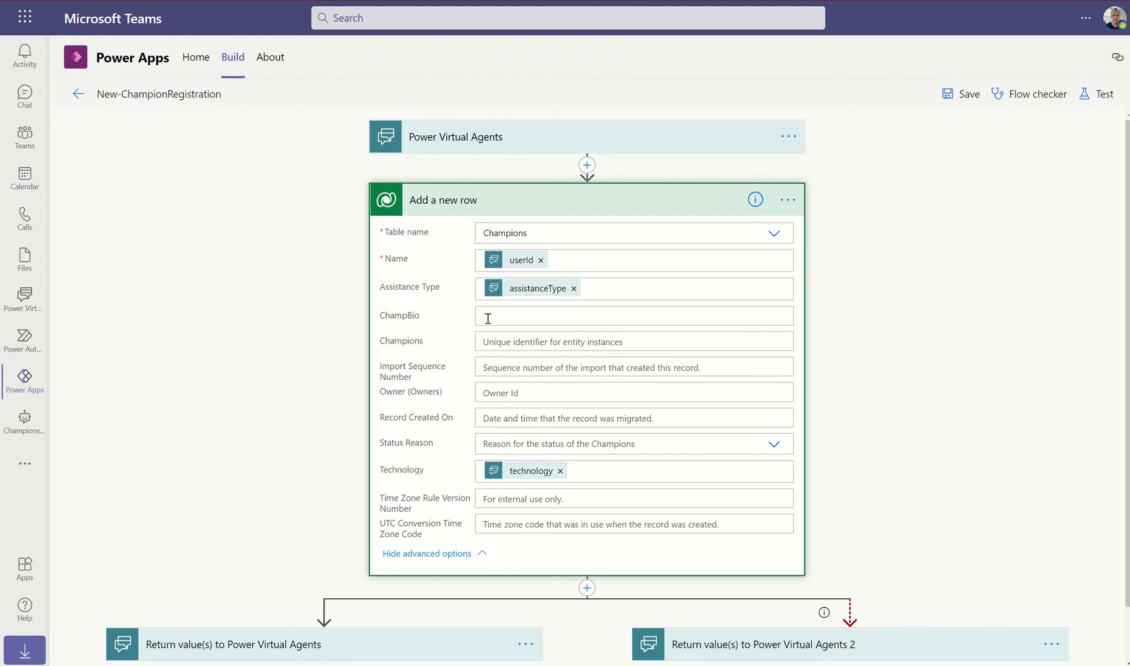
{"action": "left_click_drag", "start_coordinate": [386, 315], "coordinate": [417, 318]}
{"action": "left_click", "coordinate": [625, 142]}
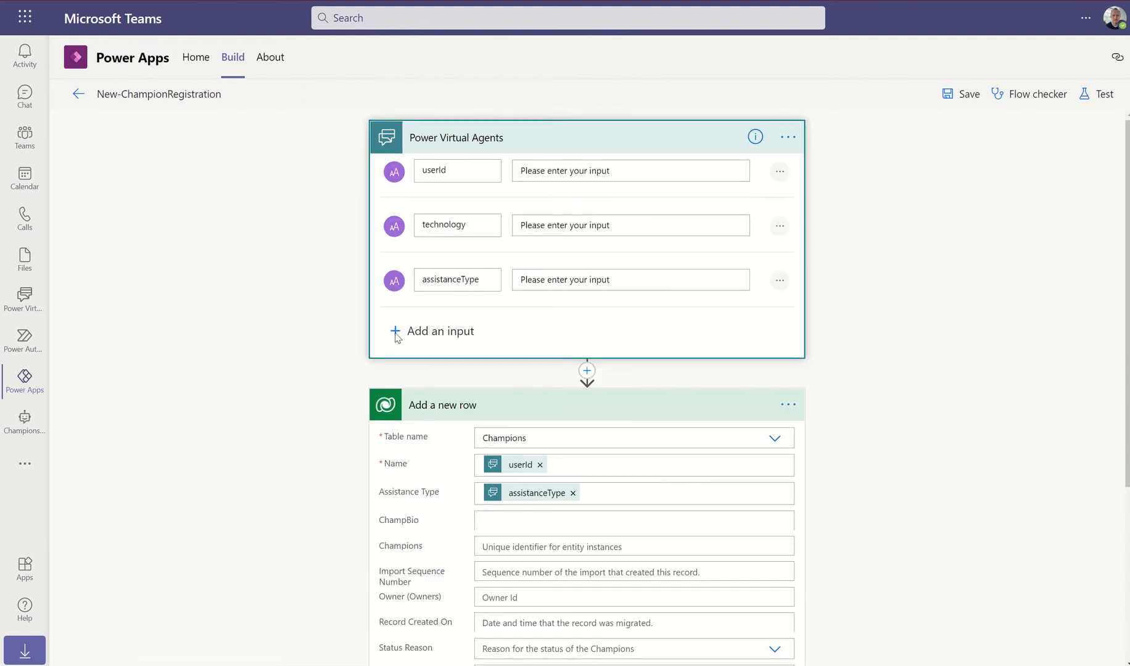
{"action": "left_click", "coordinate": [401, 333]}
{"action": "left_click", "coordinate": [422, 364]}
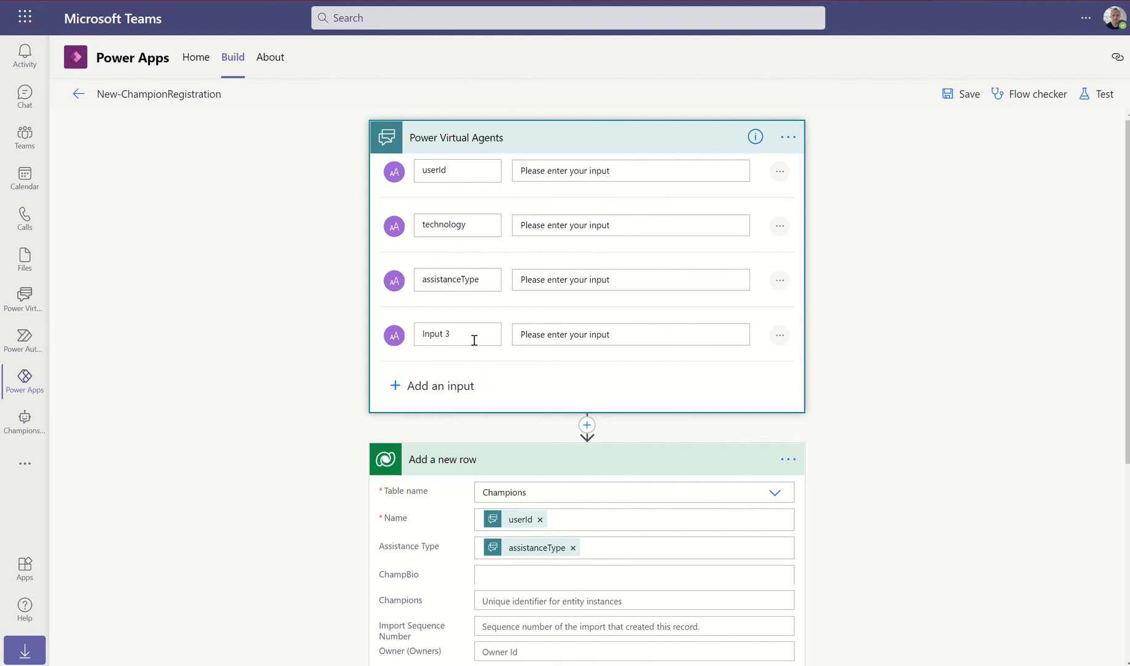
{"action": "key", "text": "ctrl+a"}
{"action": "key", "text": "BackSpace"}
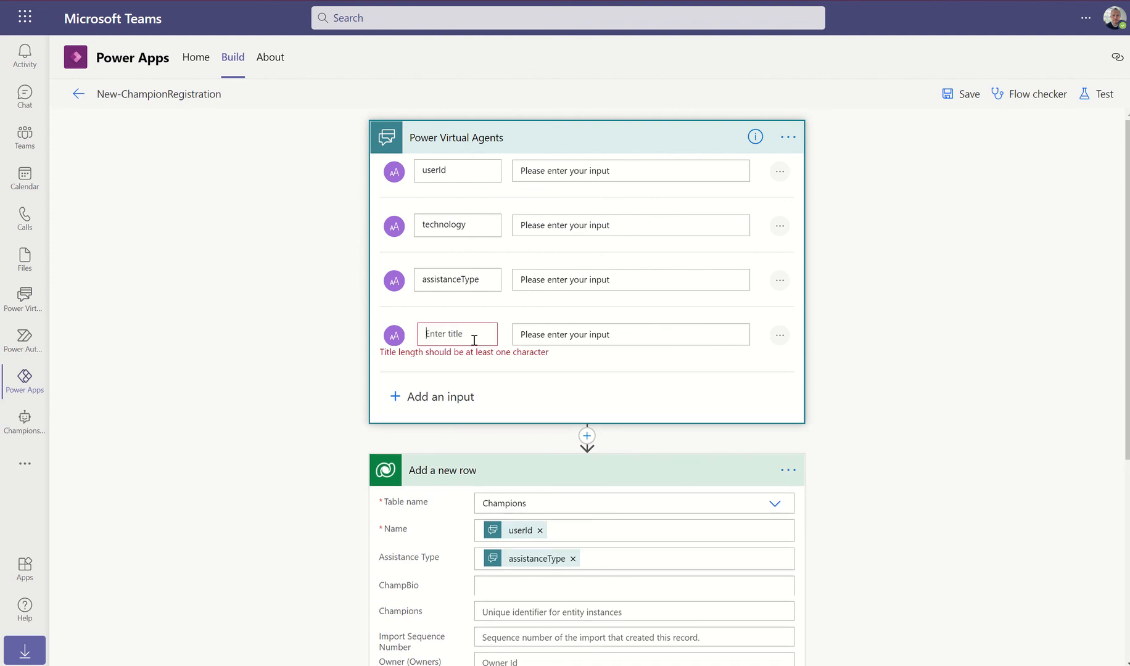
{"action": "type", "text": "champBio"}
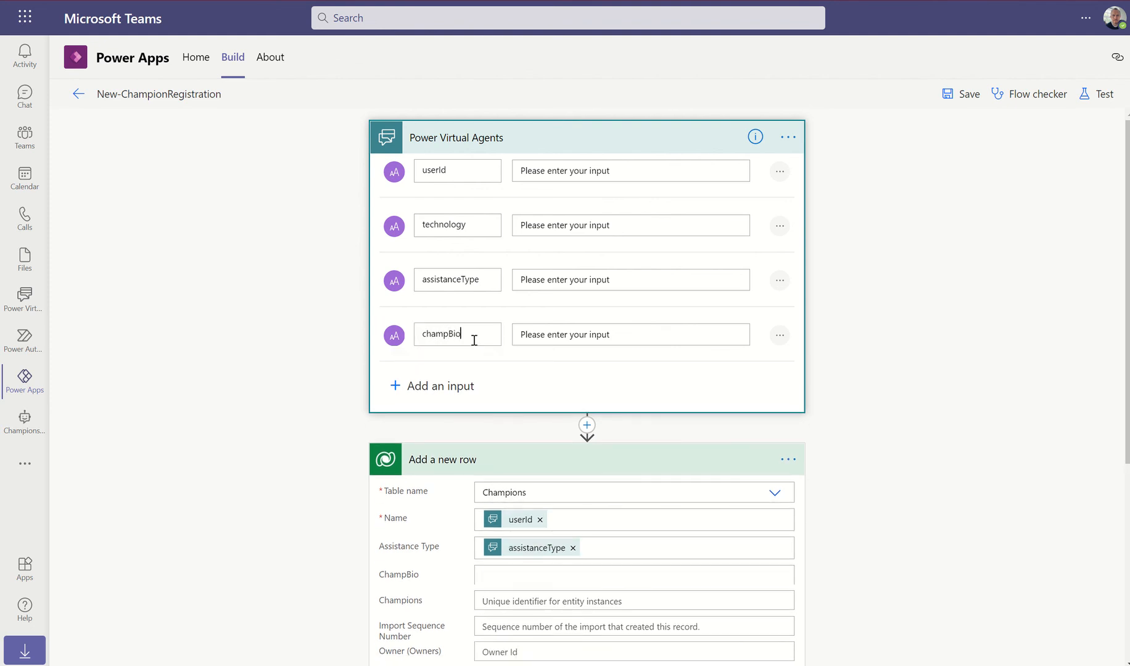
{"action": "left_click", "coordinate": [936, 438]}
{"action": "scroll", "coordinate": [910, 429], "scroll_direction": "down", "scroll_amount": 2}
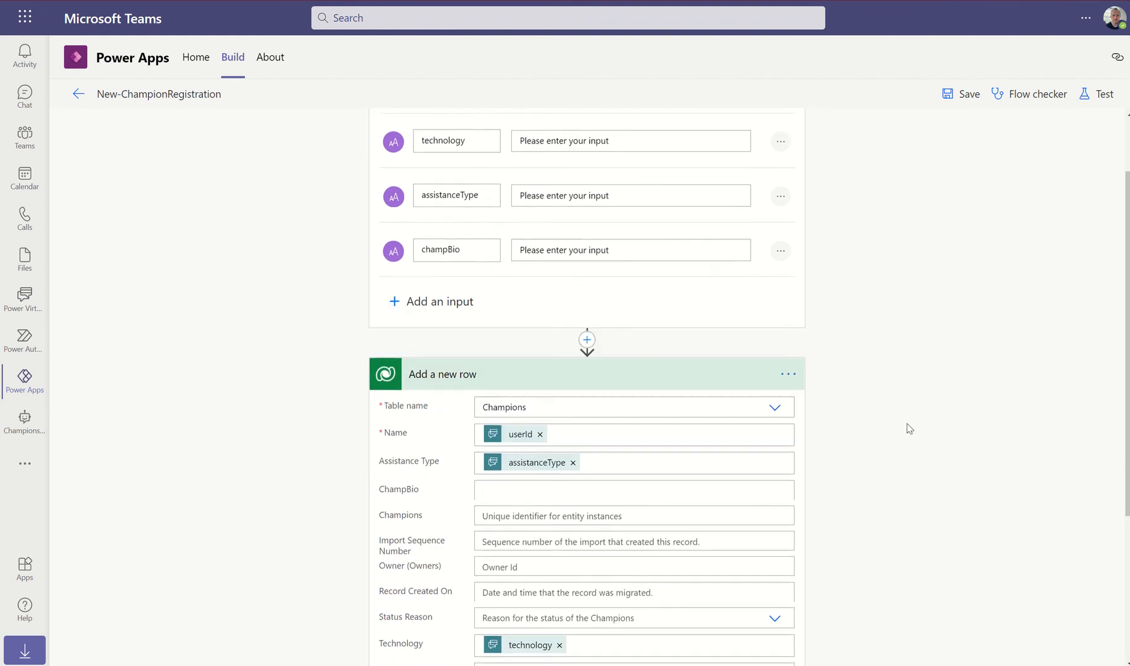
{"action": "scroll", "coordinate": [764, 318], "scroll_direction": "up", "scroll_amount": 2}
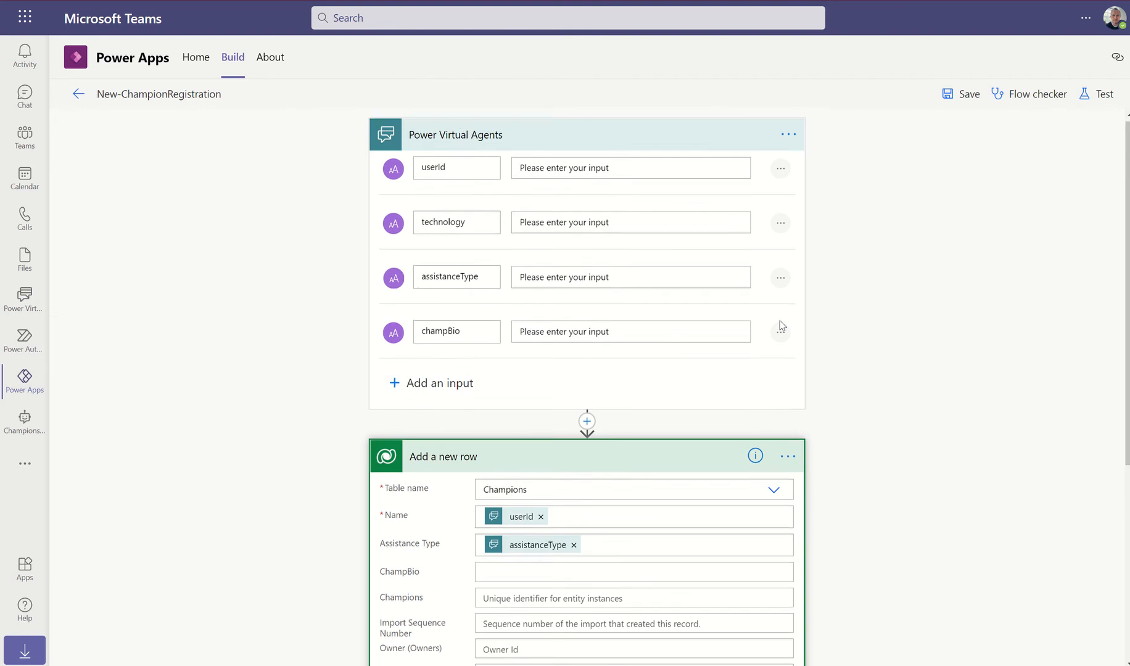
{"action": "left_click", "coordinate": [462, 141]}
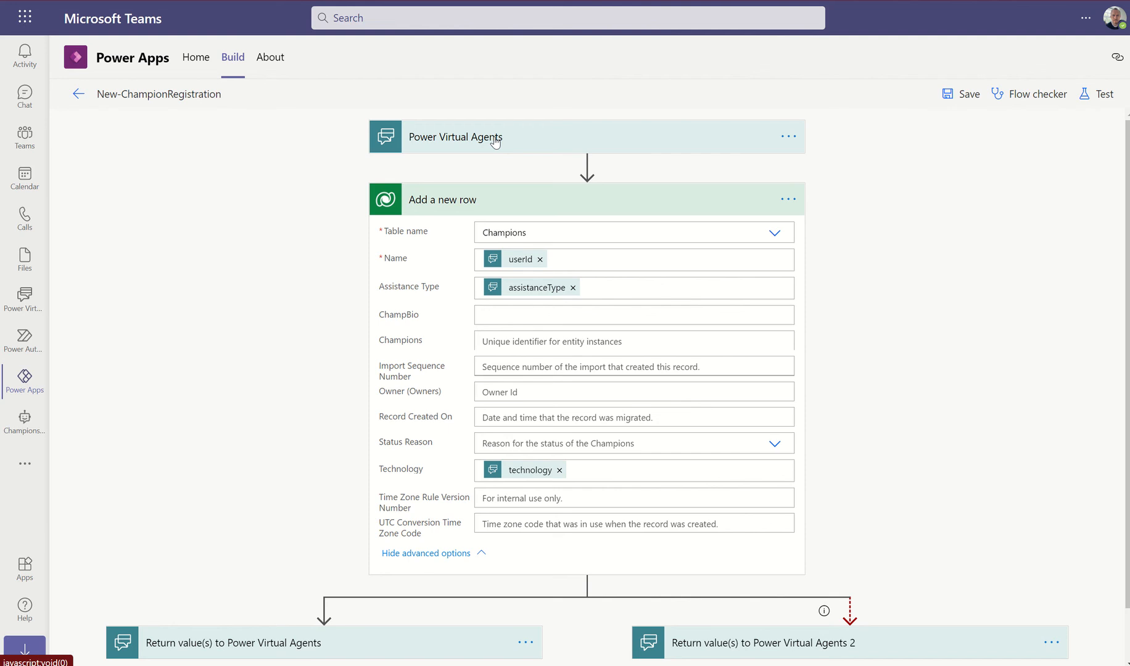
Map the bot's champBio value into ChampBio, save the flow, and go to Power Virtual Agents
{"action": "left_click", "coordinate": [497, 315]}
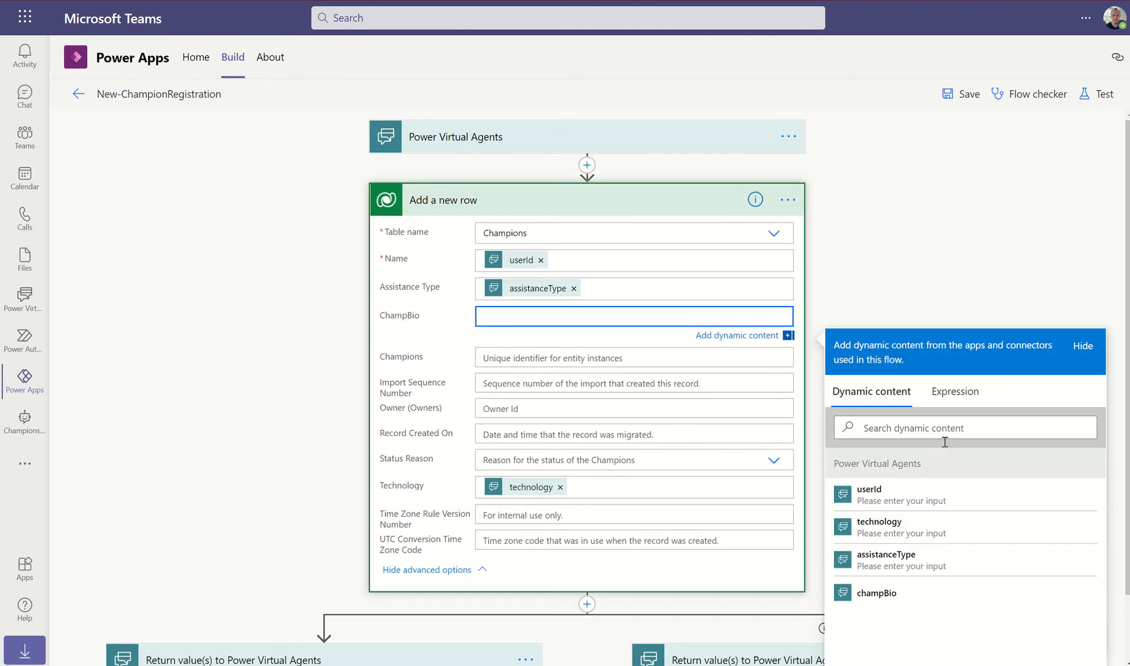
{"action": "left_click", "coordinate": [863, 597]}
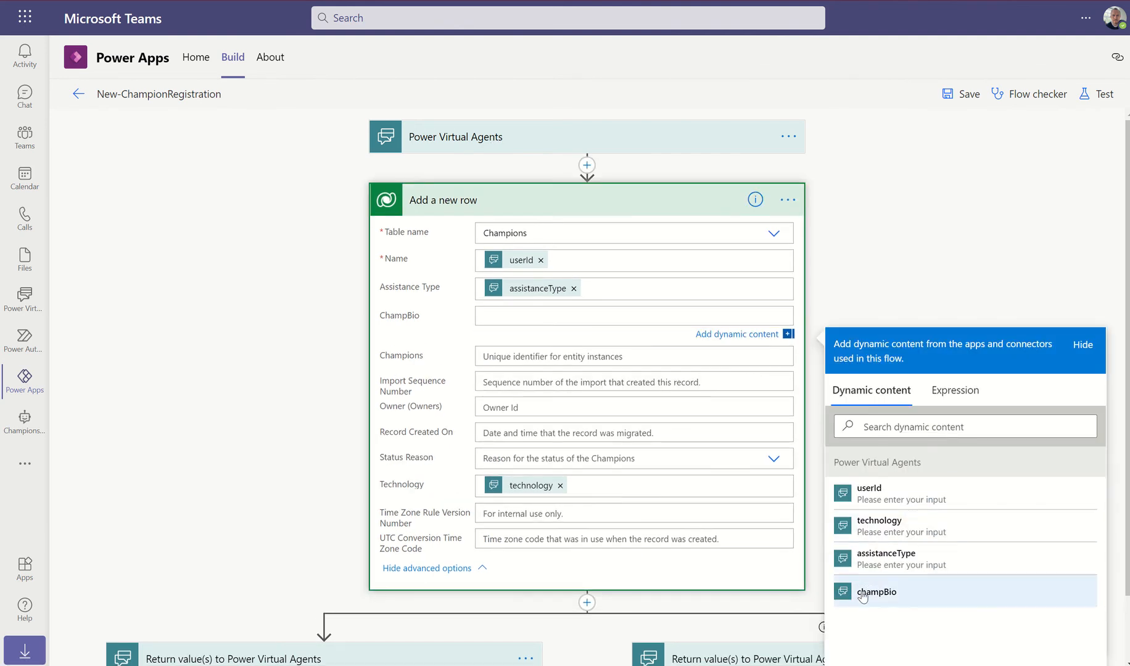
{"action": "left_click", "coordinate": [863, 593]}
{"action": "left_click", "coordinate": [950, 93]}
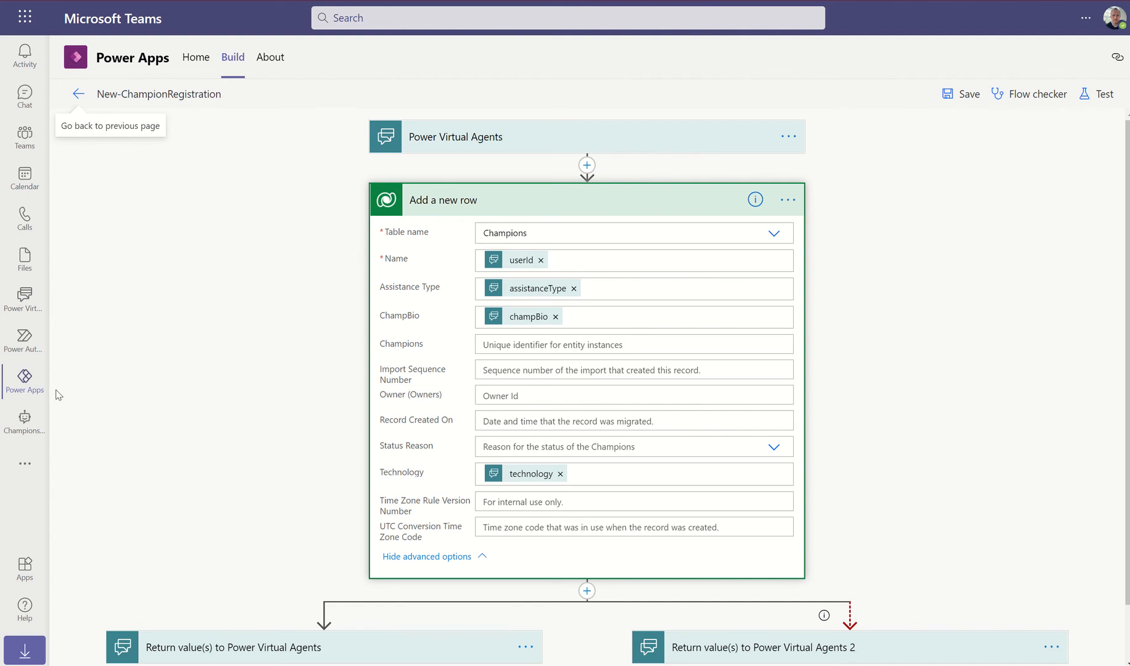
{"action": "left_click", "coordinate": [24, 299]}
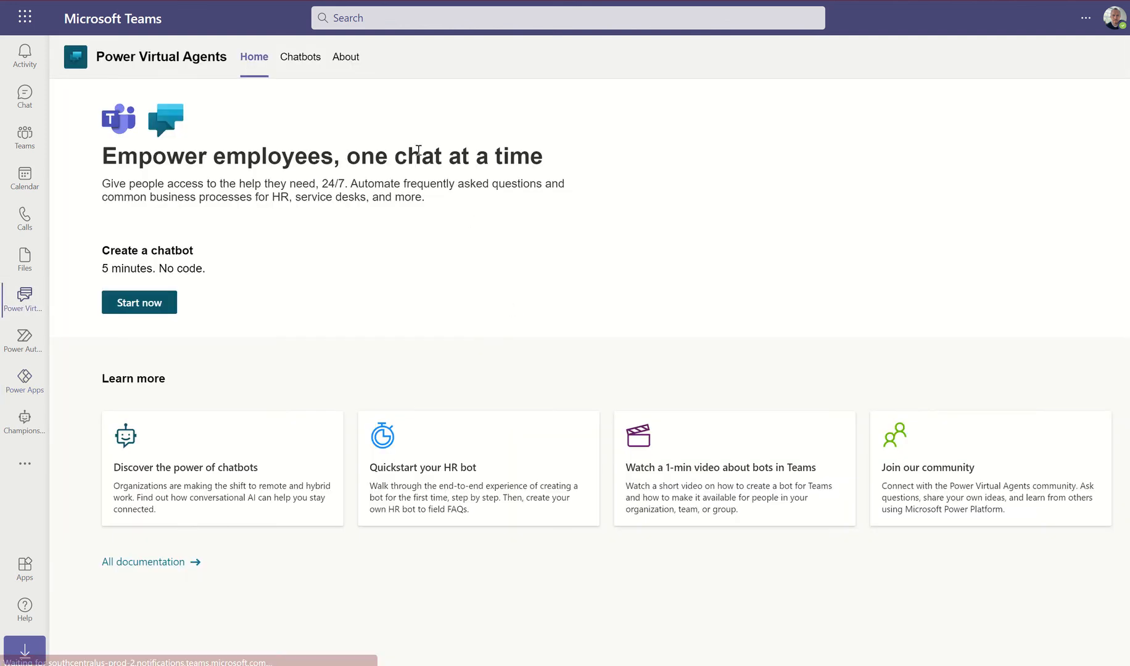
From the Chatbots list, choose Edit on the Champions community bot
{"action": "left_click", "coordinate": [301, 56]}
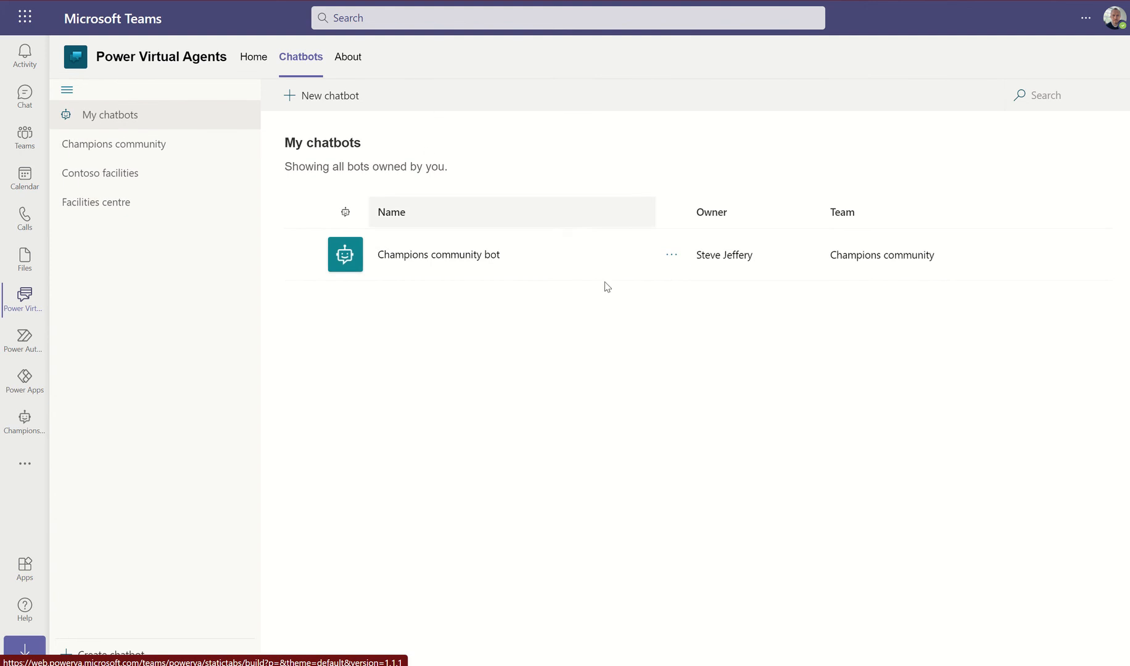
{"action": "left_click", "coordinate": [672, 255]}
{"action": "left_click", "coordinate": [677, 277]}
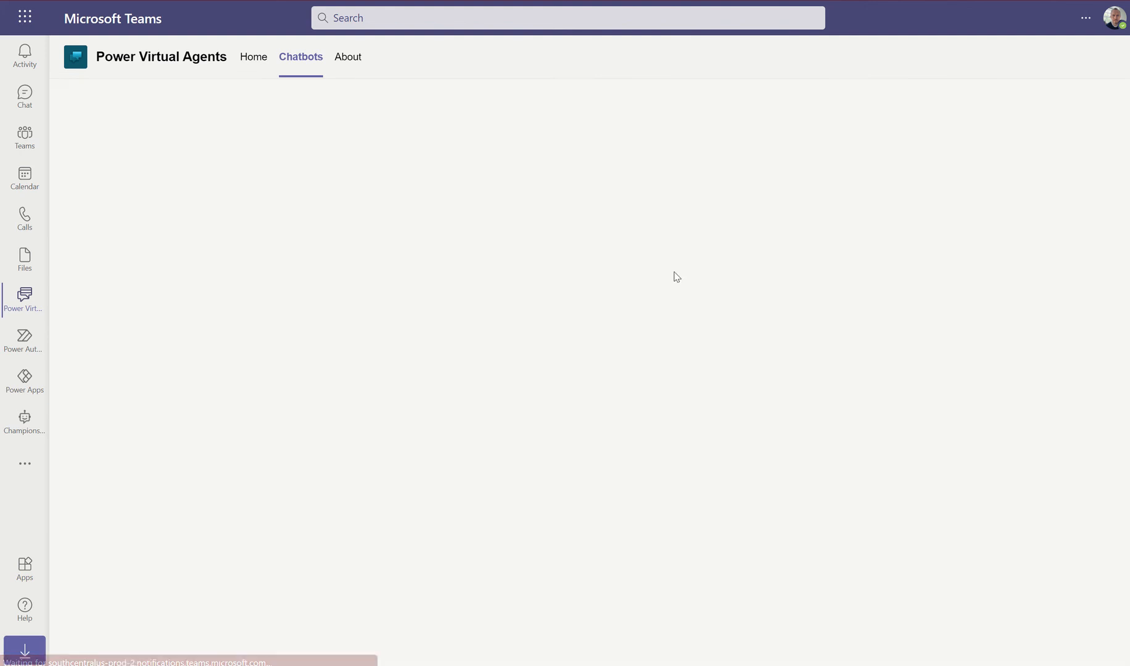
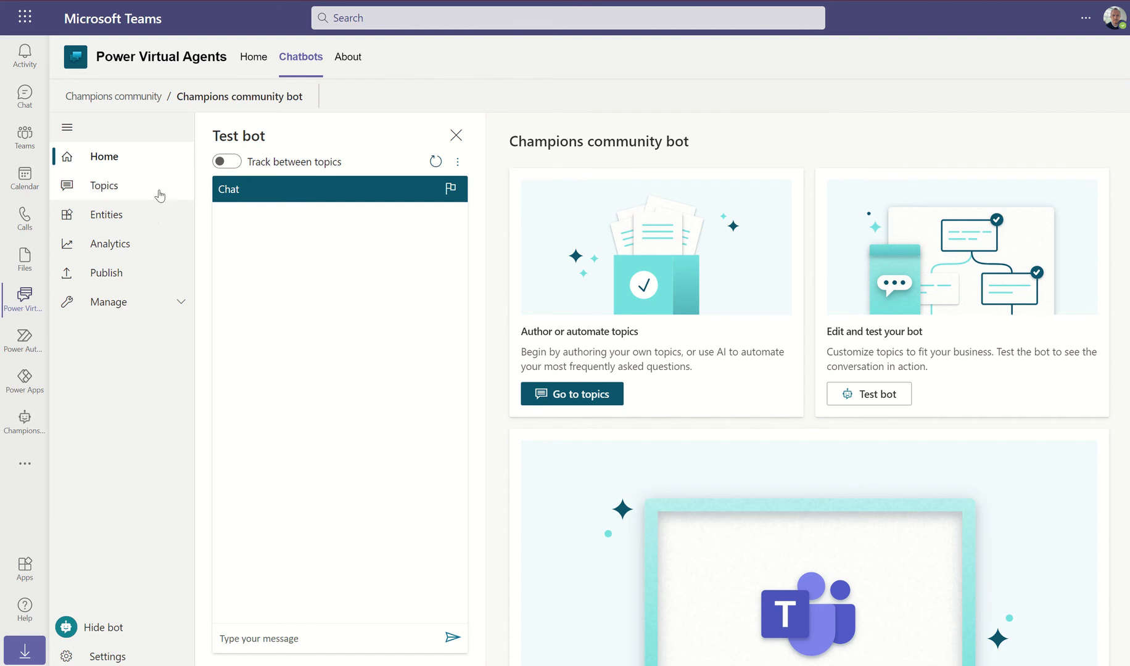
Open the Champion registration topic from the bot's Topics list in the authoring canvas
{"action": "left_click", "coordinate": [112, 190]}
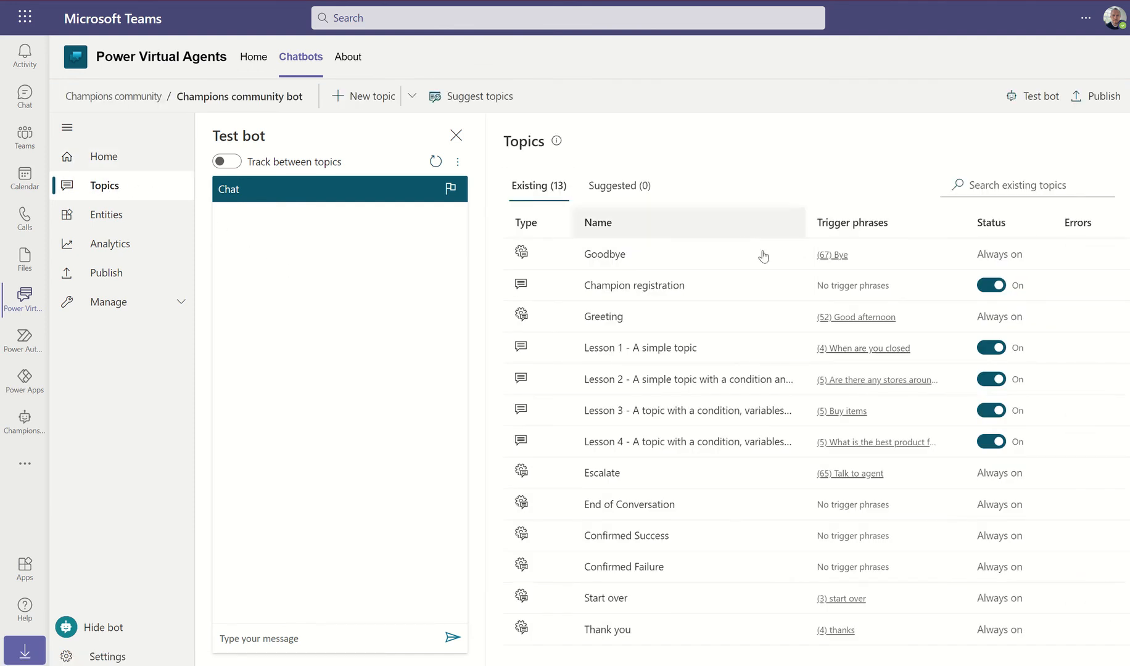
{"action": "left_click", "coordinate": [634, 286]}
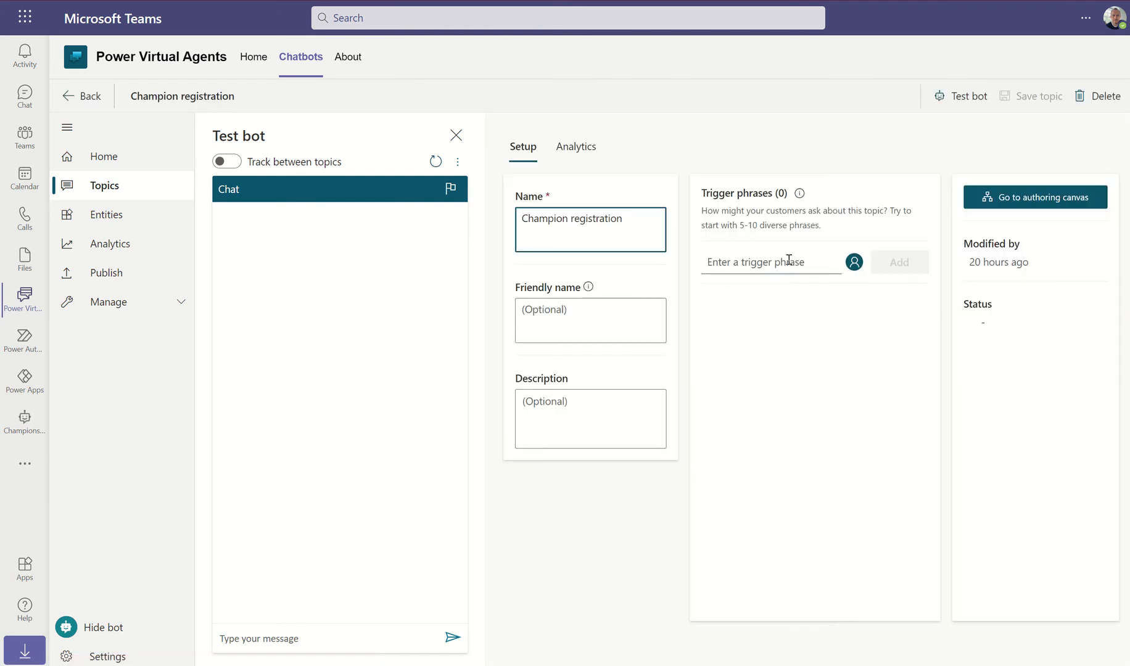
{"action": "left_click", "coordinate": [1021, 202]}
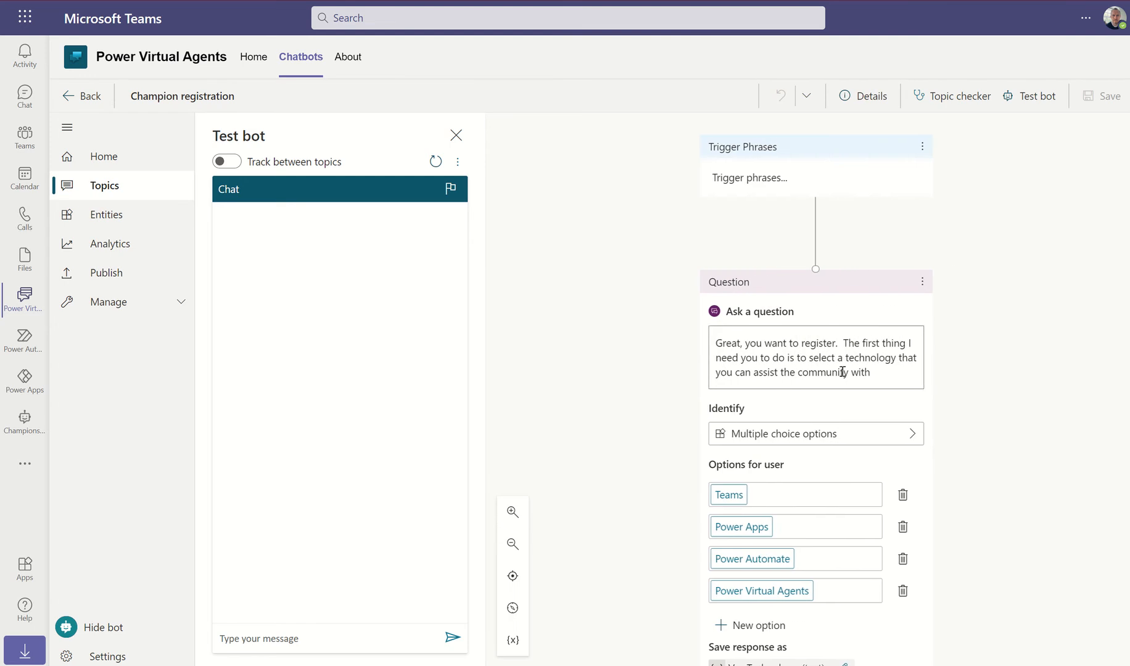
Close the Test bot pane and scroll down to the second question about assistance
{"action": "left_click", "coordinate": [456, 135]}
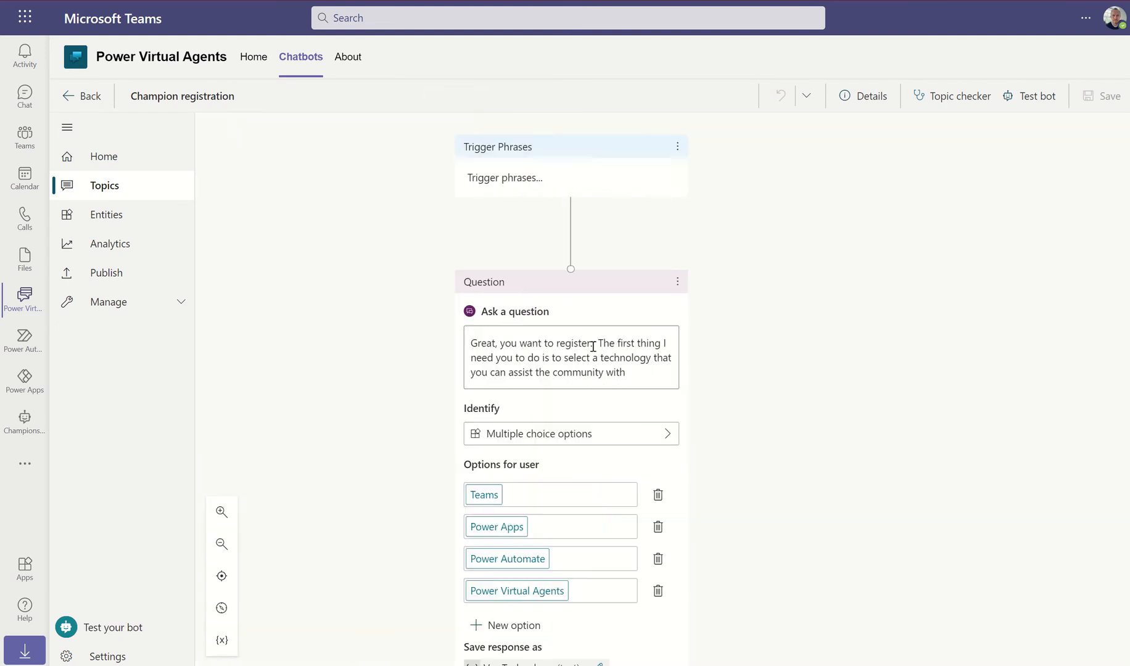
{"action": "scroll", "coordinate": [807, 381], "scroll_direction": "down", "scroll_amount": 9}
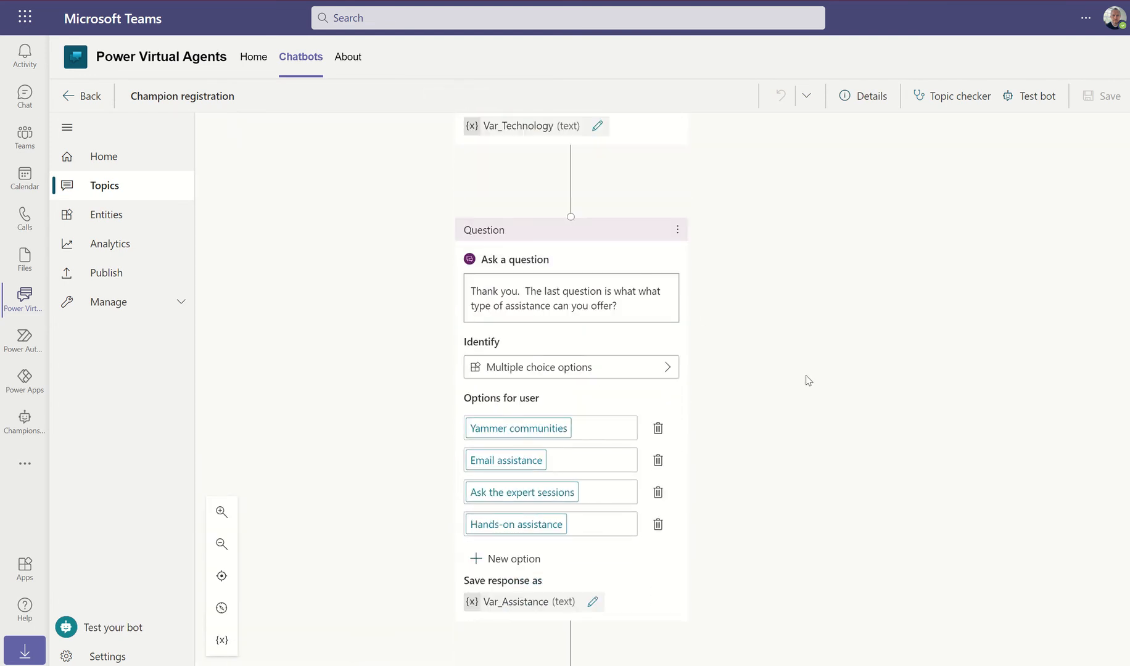
{"action": "scroll", "coordinate": [808, 381], "scroll_direction": "down", "scroll_amount": 3}
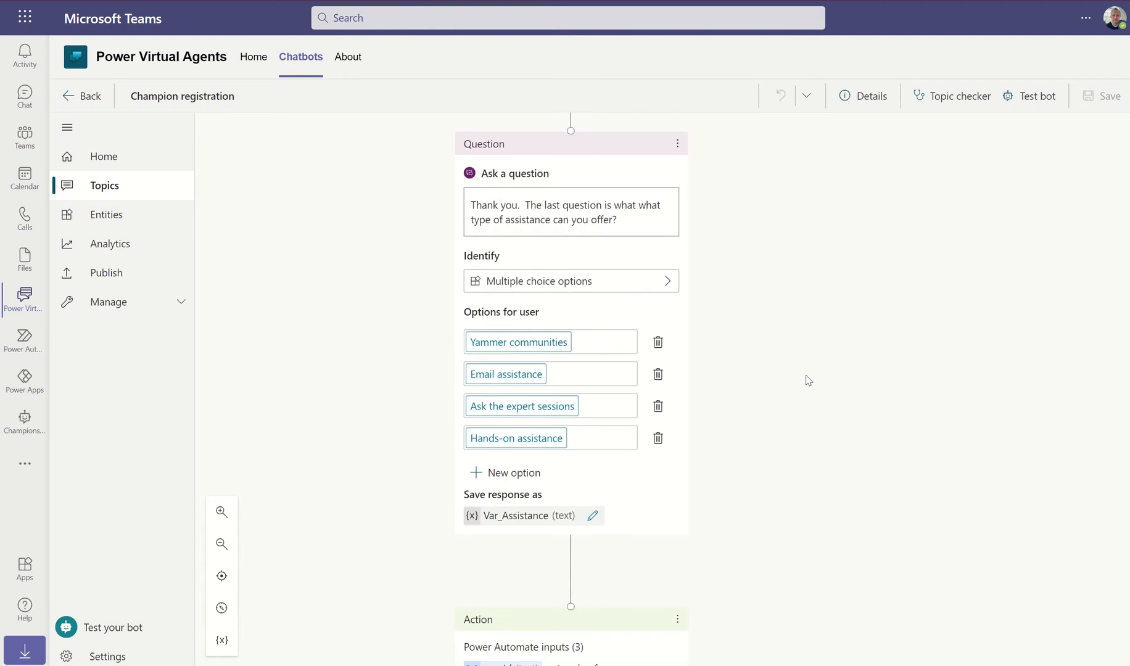
{"action": "scroll", "coordinate": [809, 381], "scroll_direction": "up", "scroll_amount": 2}
{"action": "scroll", "coordinate": [809, 381], "scroll_direction": "down", "scroll_amount": 1}
{"action": "scroll", "coordinate": [808, 381], "scroll_direction": "down", "scroll_amount": 6}
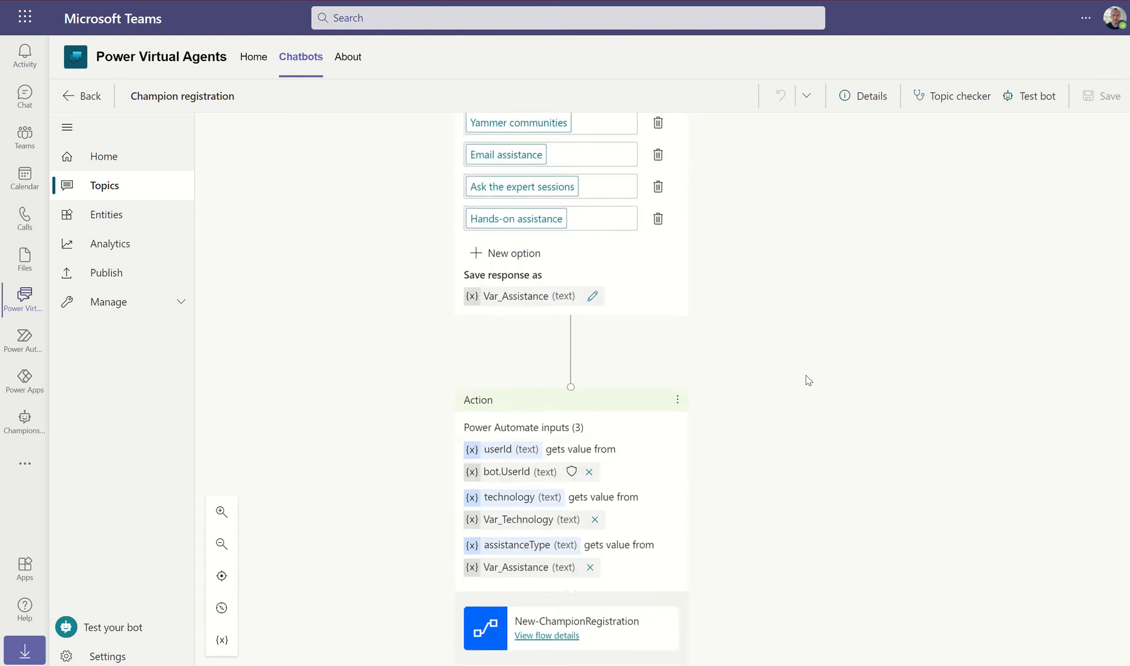
{"action": "scroll", "coordinate": [809, 381], "scroll_direction": "down", "scroll_amount": 5}
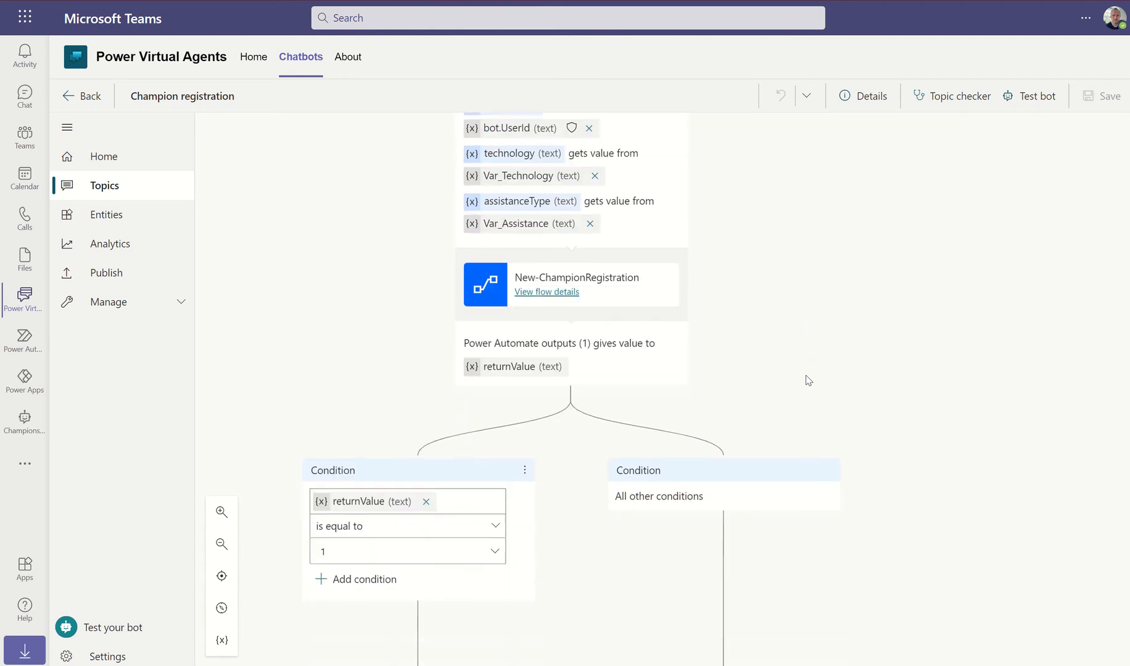
{"action": "scroll", "coordinate": [808, 380], "scroll_direction": "up", "scroll_amount": 4}
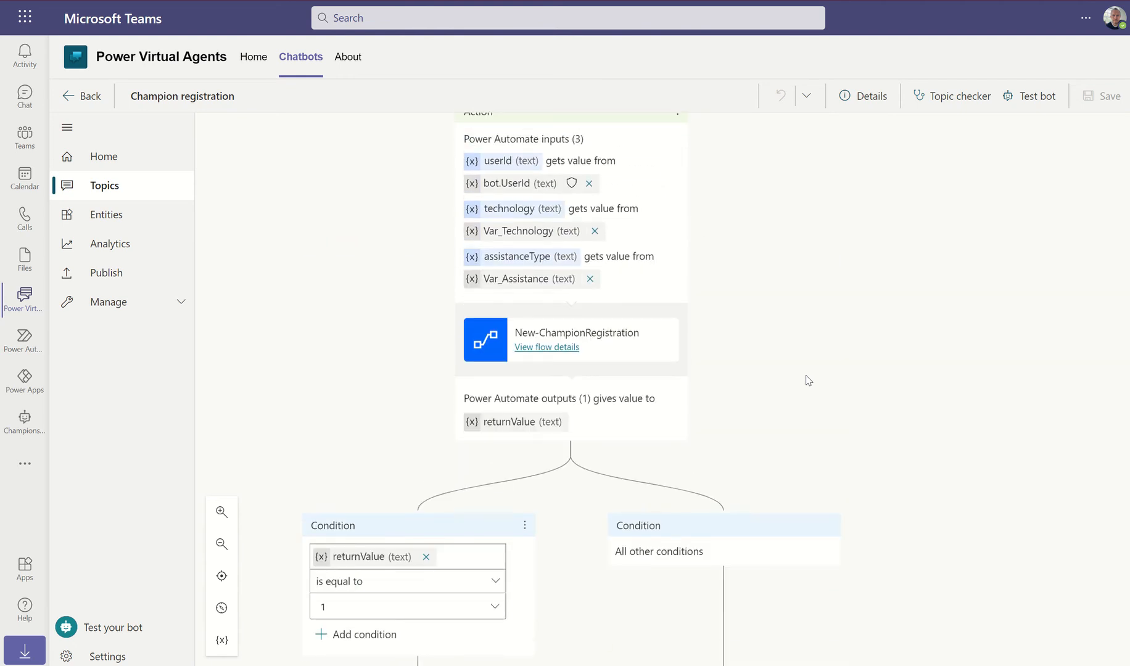
{"action": "scroll", "coordinate": [808, 380], "scroll_direction": "up", "scroll_amount": 10}
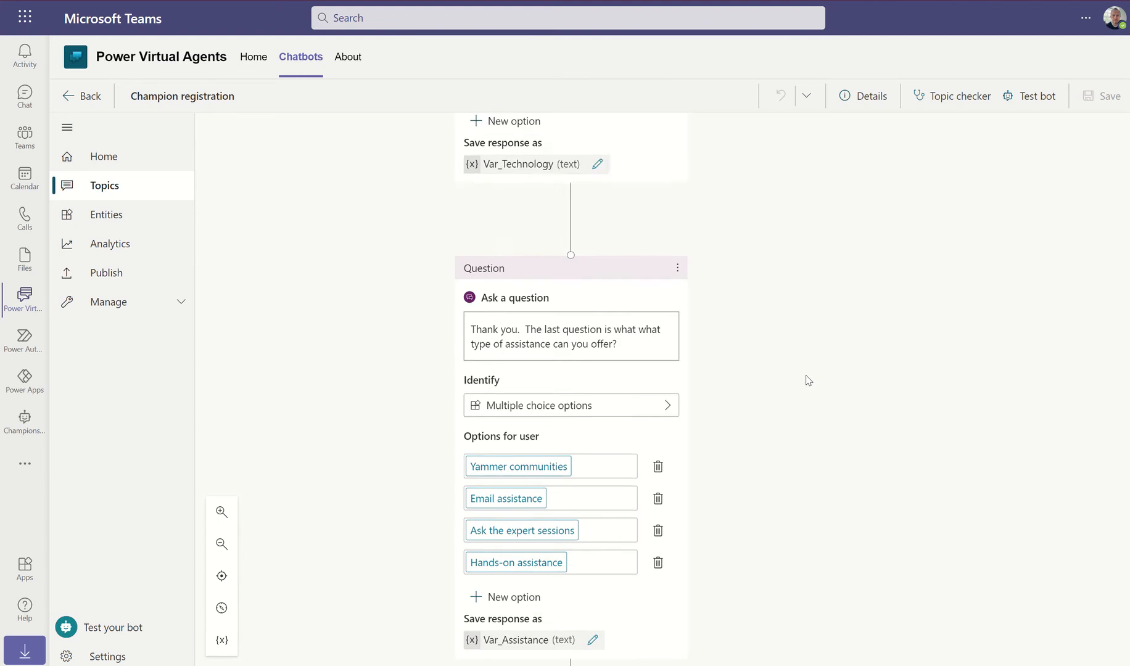
{"action": "scroll", "coordinate": [808, 380], "scroll_direction": "up", "scroll_amount": 7}
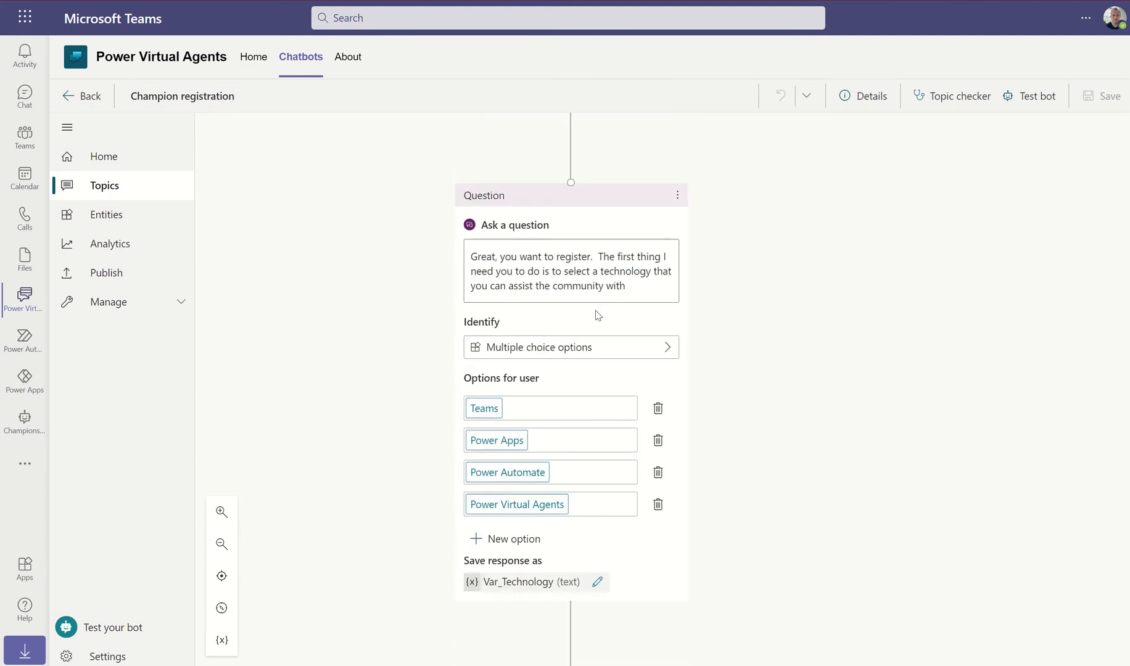
{"action": "scroll", "coordinate": [739, 371], "scroll_direction": "down", "scroll_amount": 6}
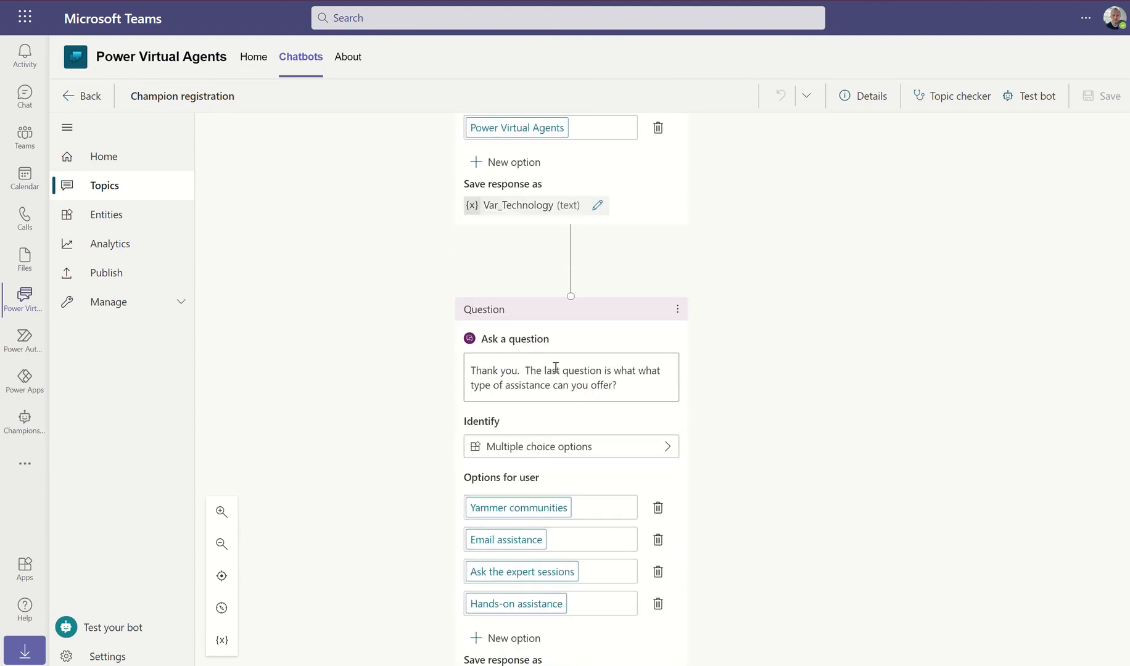
Change the assistance question's wording from 'The last question' to 'The next question'
{"action": "left_click", "coordinate": [560, 370]}
{"action": "key", "text": "BackSpace"}
{"action": "key", "text": "BackSpace"}
{"action": "key", "text": "BackSpace"}
{"action": "key", "text": "BackSpace"}
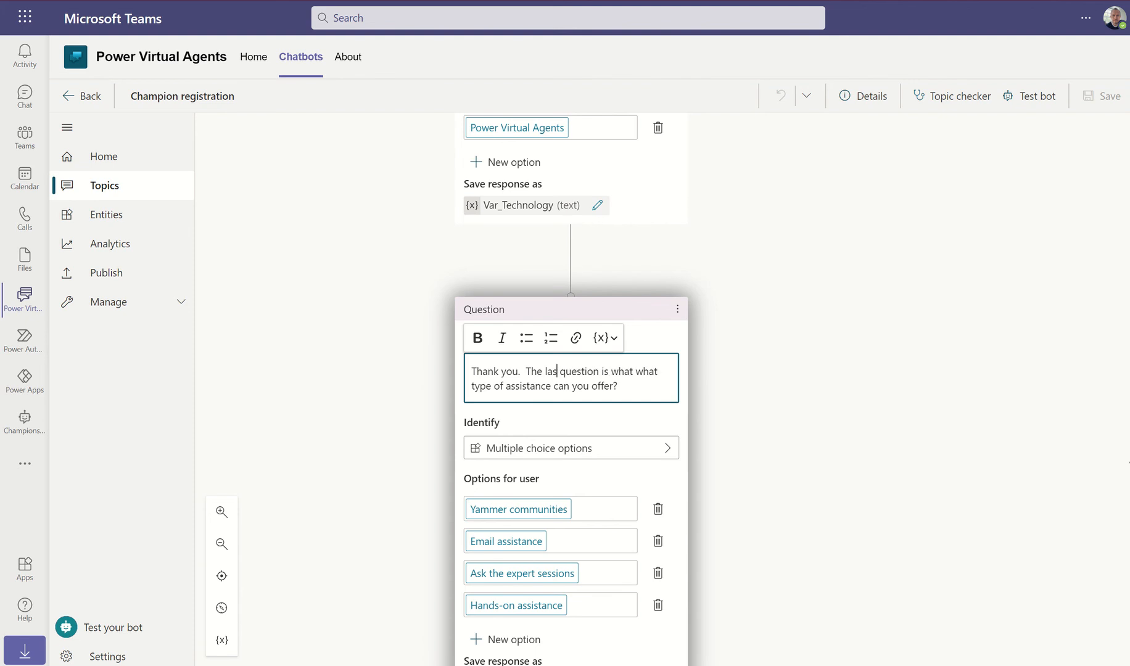
{"action": "type", "text": "next"}
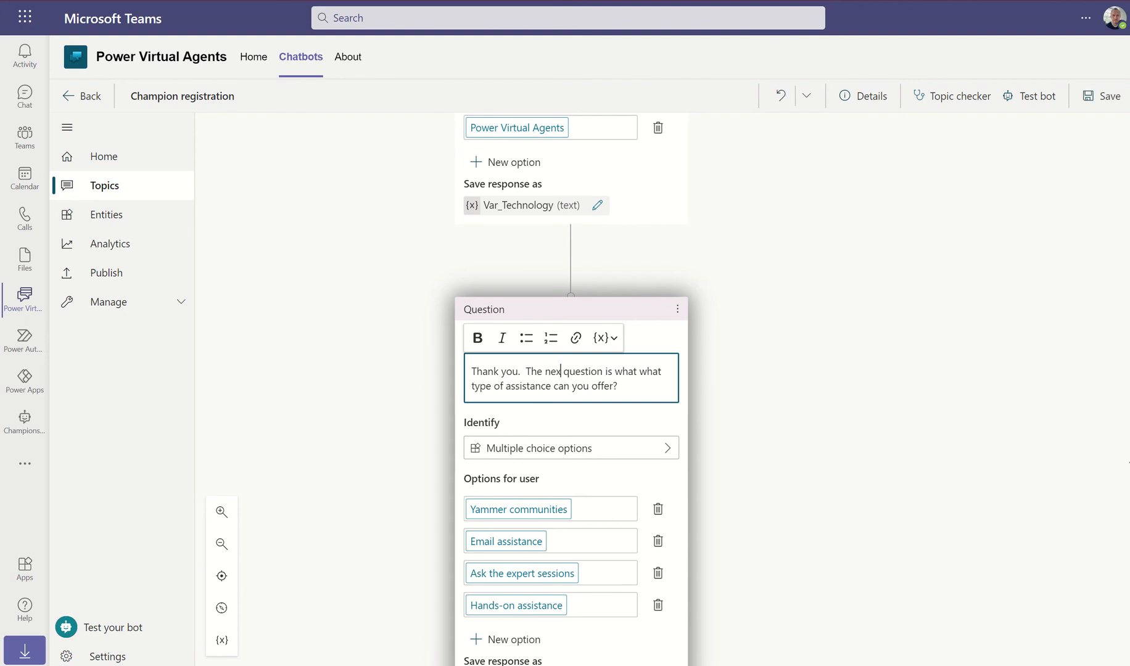
{"action": "left_click", "coordinate": [856, 439]}
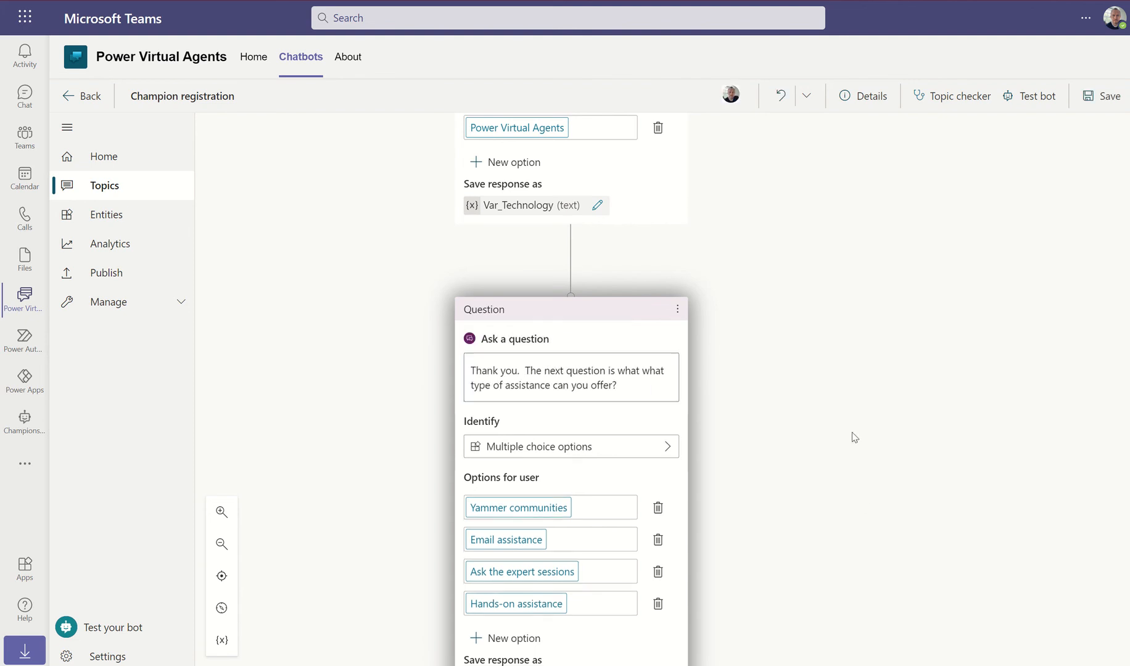
{"action": "scroll", "coordinate": [848, 429], "scroll_direction": "down", "scroll_amount": 4}
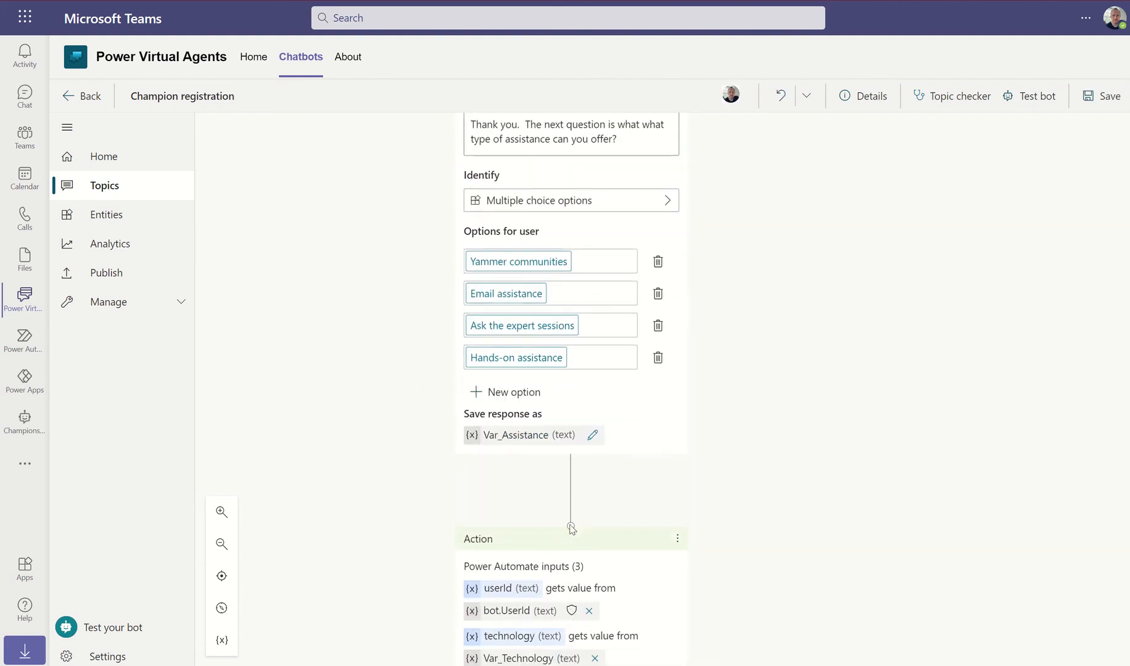
Add a question node after the assistance question: 'Finally, please provide a bio for your profile.'
{"action": "left_click", "coordinate": [573, 474]}
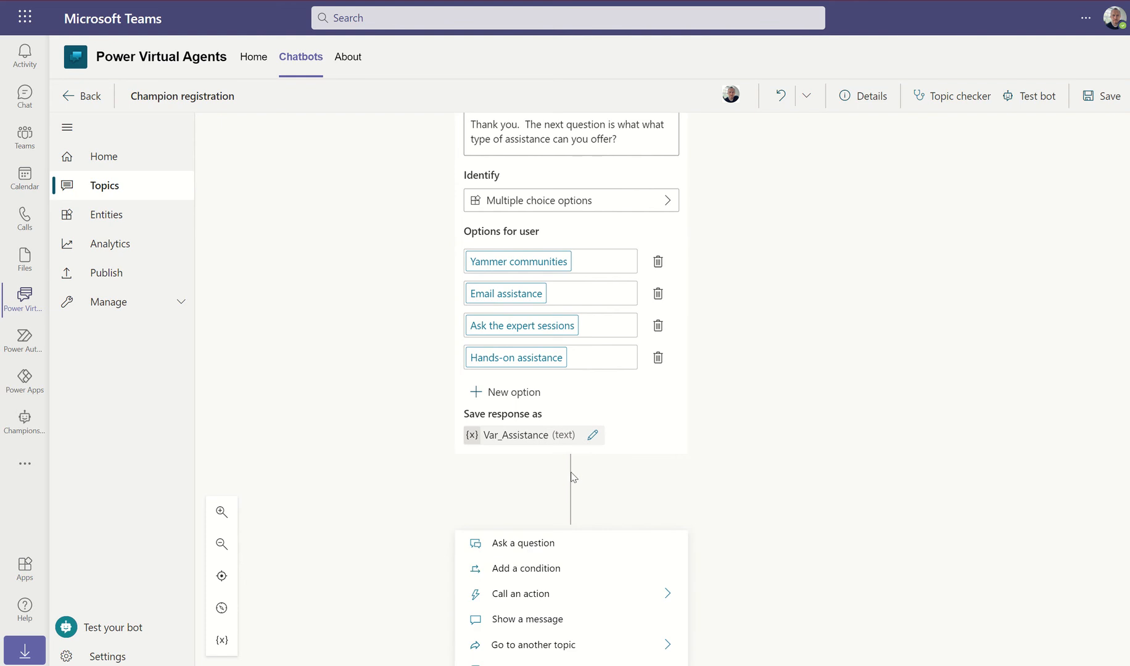
{"action": "left_click", "coordinate": [534, 544]}
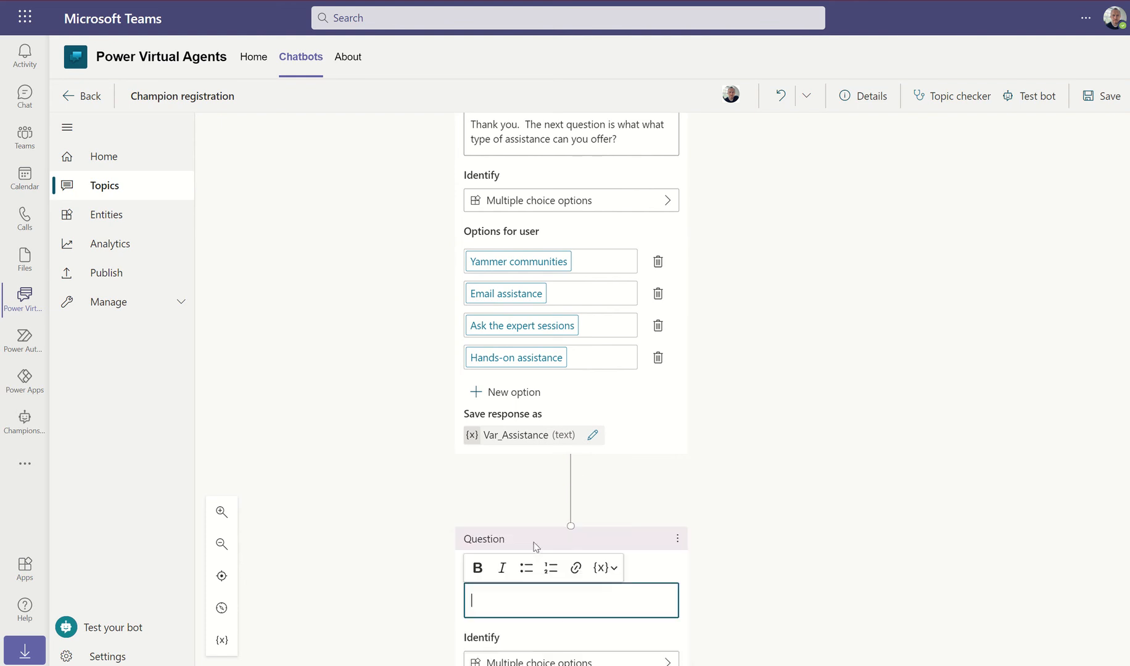
{"action": "scroll", "coordinate": [774, 495], "scroll_direction": "down", "scroll_amount": 2}
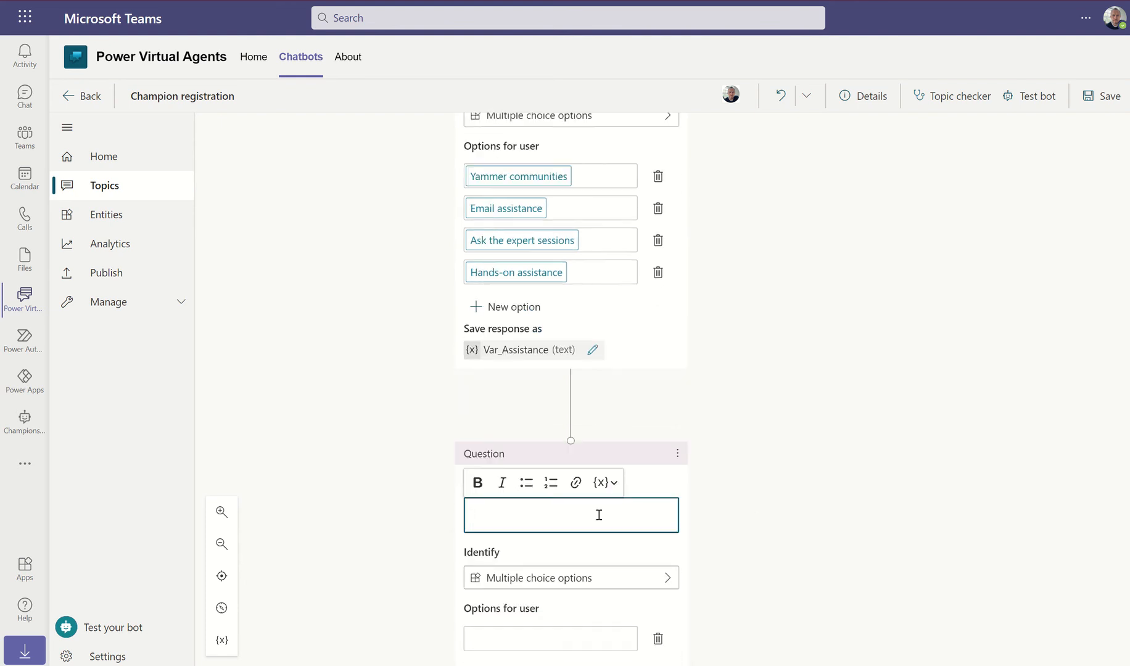
{"action": "type", "text": "Fina"}
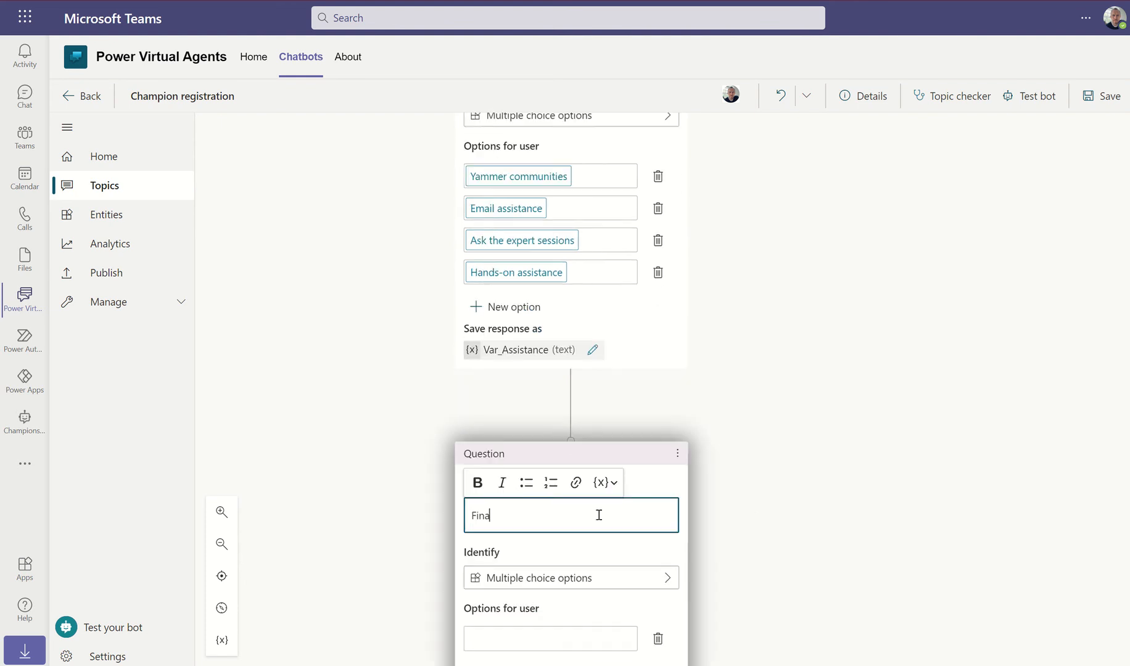
{"action": "type", "text": "lly, please can you provide some"}
{"action": "key", "text": "BackSpace"}
{"action": "key", "text": "BackSpace"}
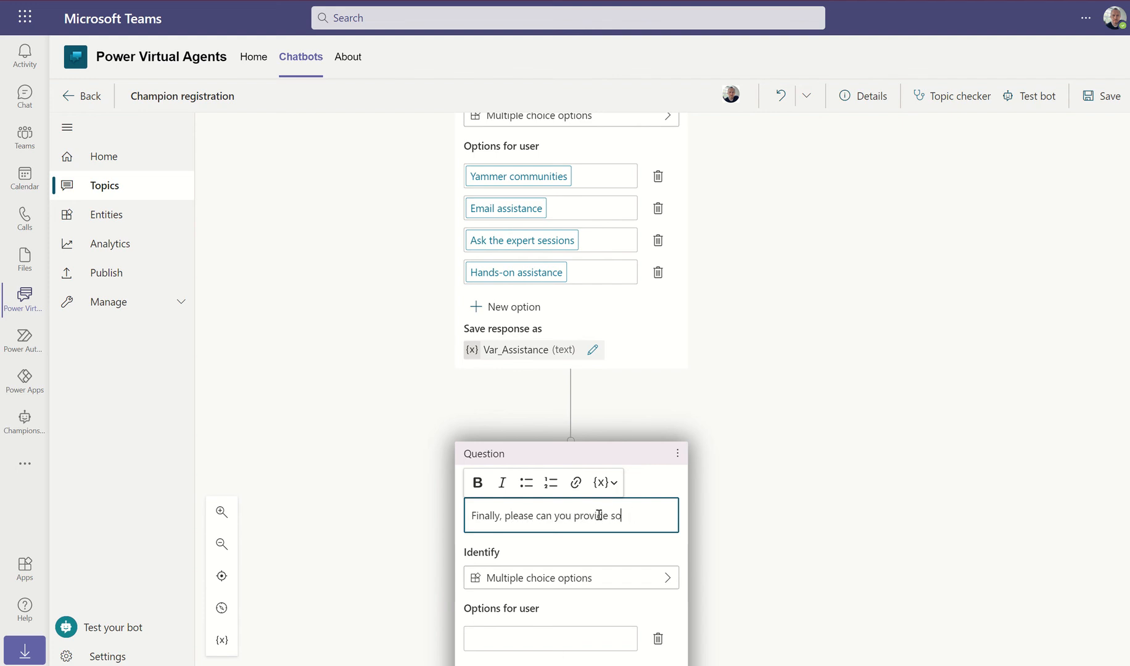
{"action": "type", "text": "a bio for your p"}
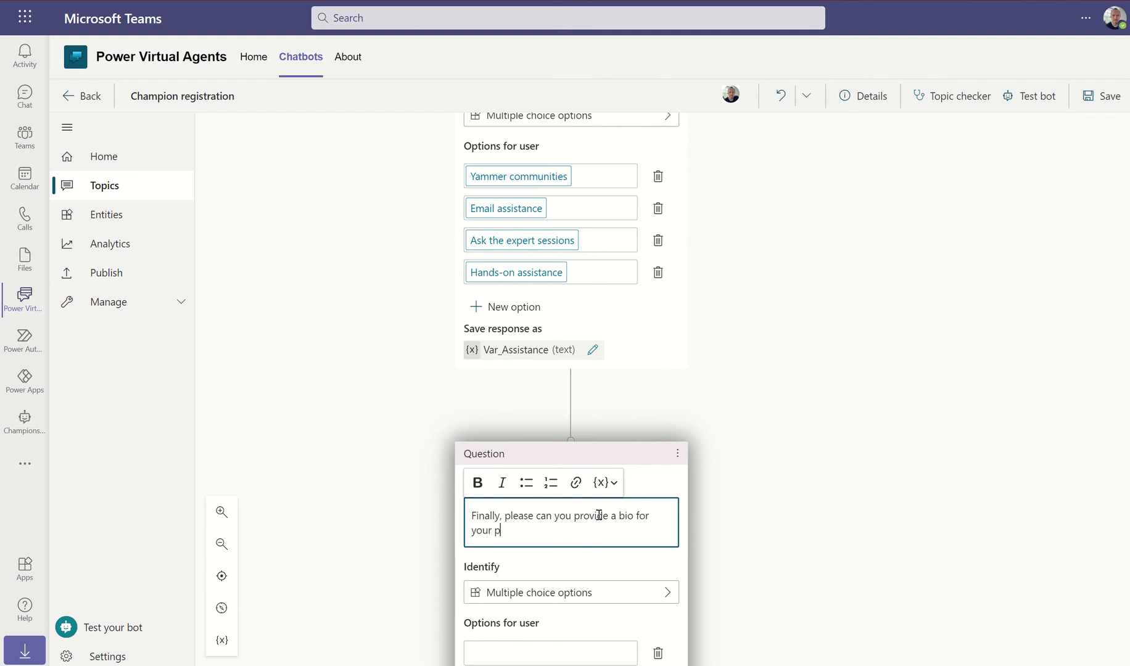
{"action": "type", "text": "rofil"}
{"action": "double_click", "coordinate": [572, 516]}
{"action": "key", "text": "BackSpace"}
{"action": "key", "text": "BackSpace"}
{"action": "key", "text": "BackSpace"}
{"action": "key", "text": "BackSpace"}
{"action": "key", "text": "BackSpace"}
{"action": "key", "text": "BackSpace"}
{"action": "key", "text": "BackSpace"}
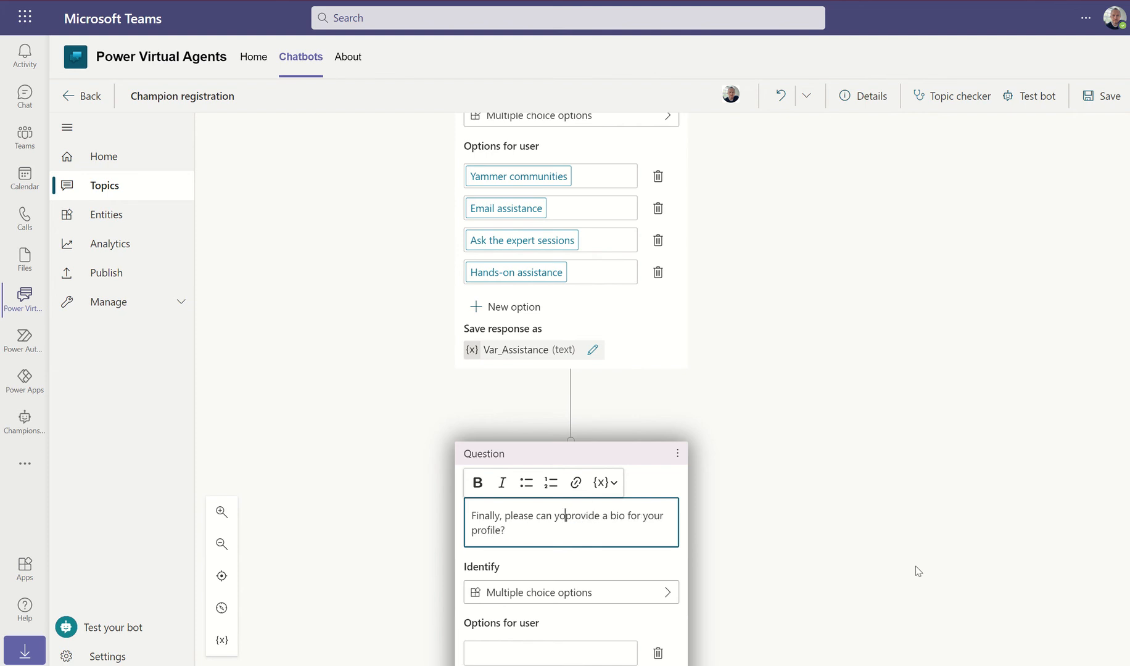
{"action": "key", "text": "BackSpace"}
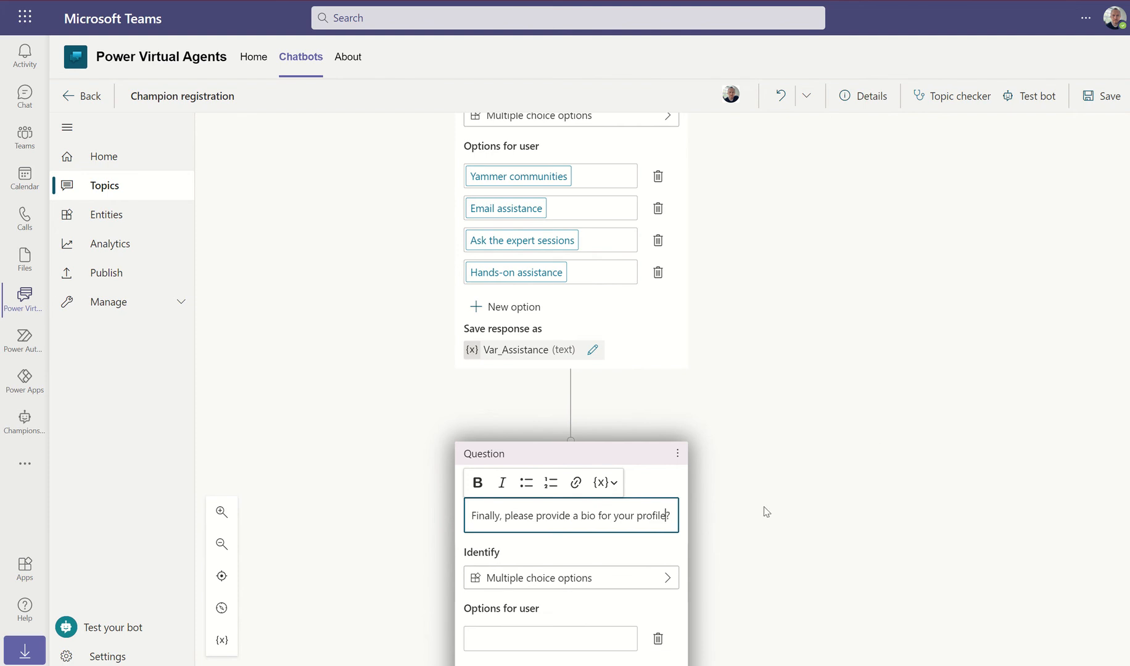
{"action": "left_click", "coordinate": [569, 578]}
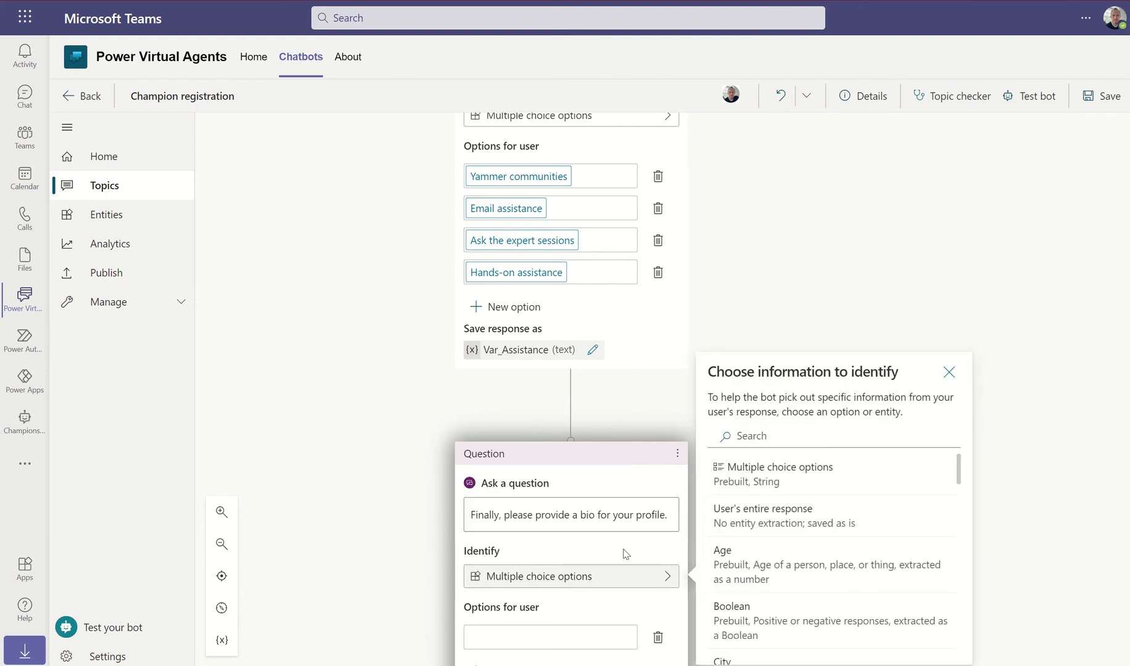
Make the bio question capture the user's entire response into a variable named Var_ChampBio
{"action": "left_click", "coordinate": [1023, 341]}
{"action": "scroll", "coordinate": [1023, 341], "scroll_direction": "down", "scroll_amount": 3}
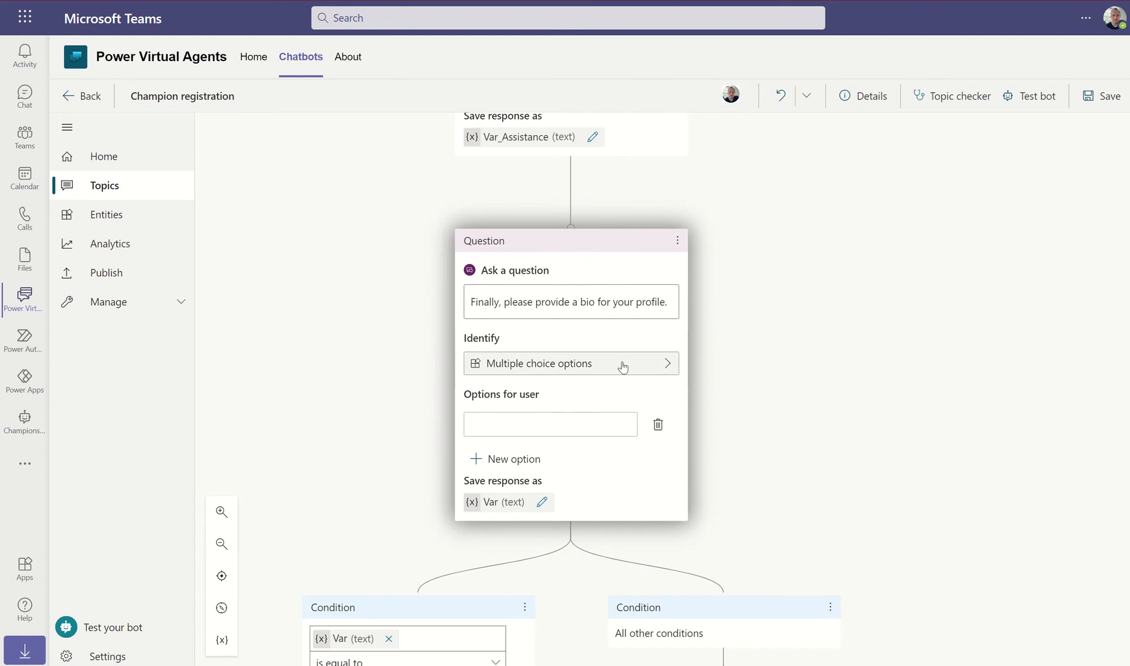
{"action": "left_click", "coordinate": [604, 370]}
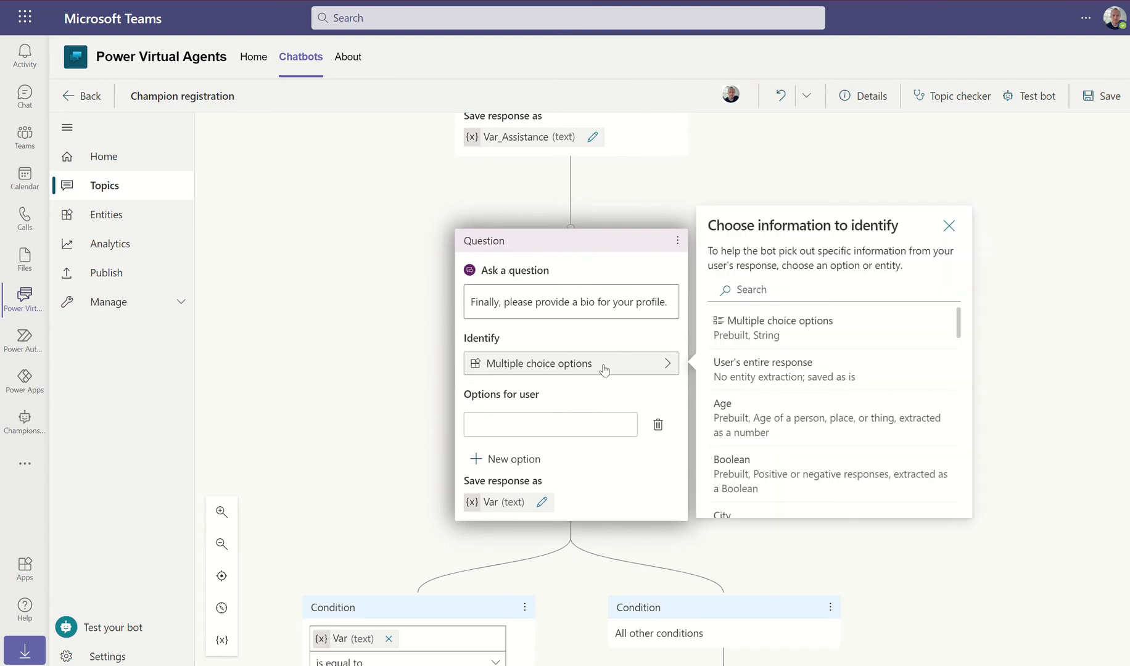
{"action": "left_click", "coordinate": [760, 370]}
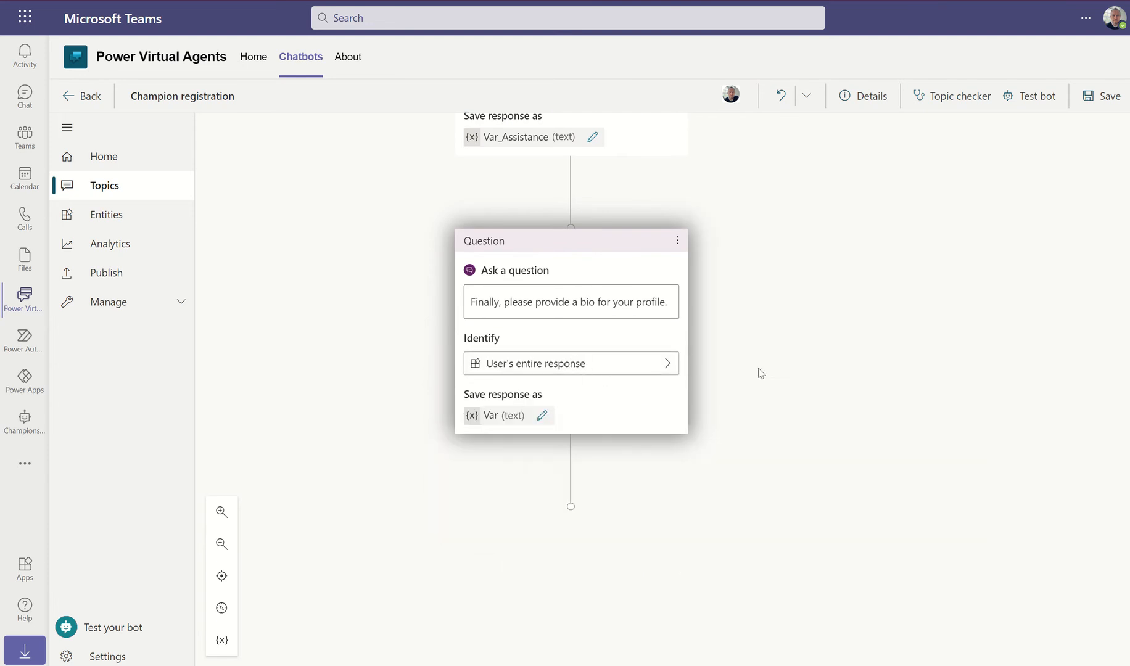
{"action": "left_click", "coordinate": [512, 416]}
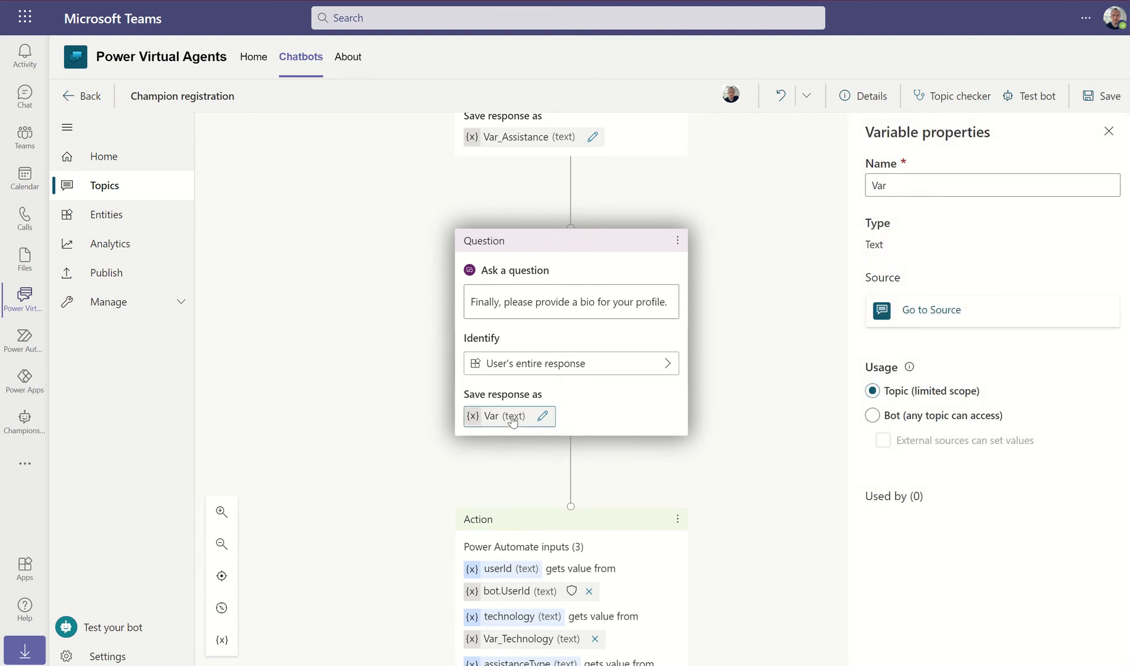
{"action": "left_click", "coordinate": [888, 185]}
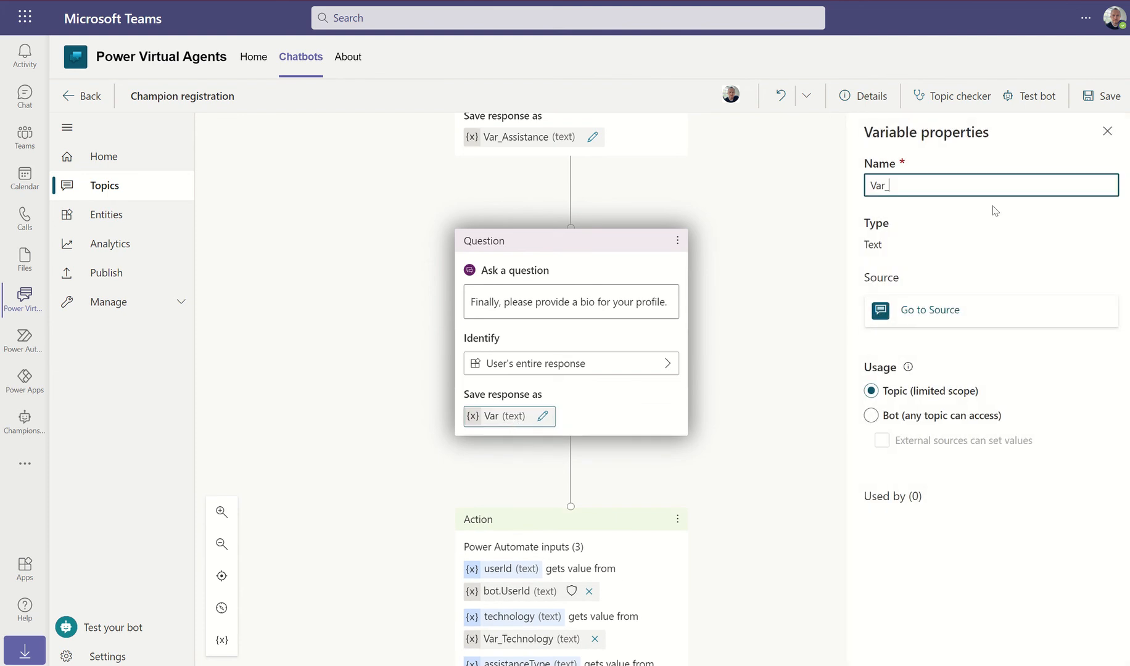
{"action": "type", "text": "_Champ"}
{"action": "type", "text": "Bio"}
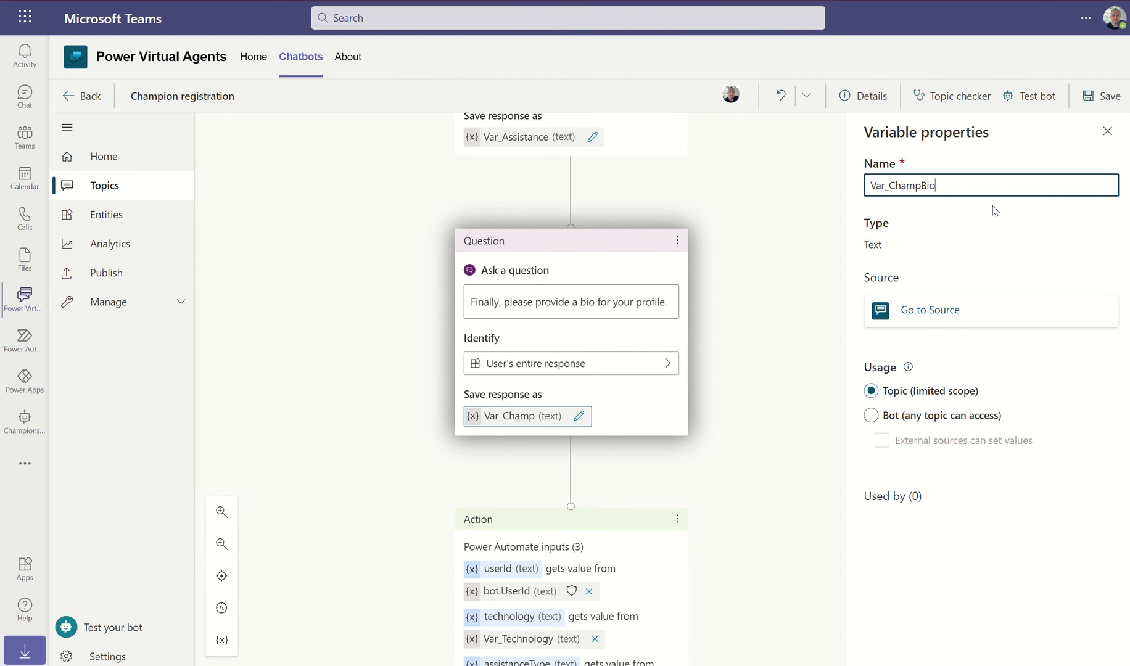
{"action": "left_click", "coordinate": [777, 336]}
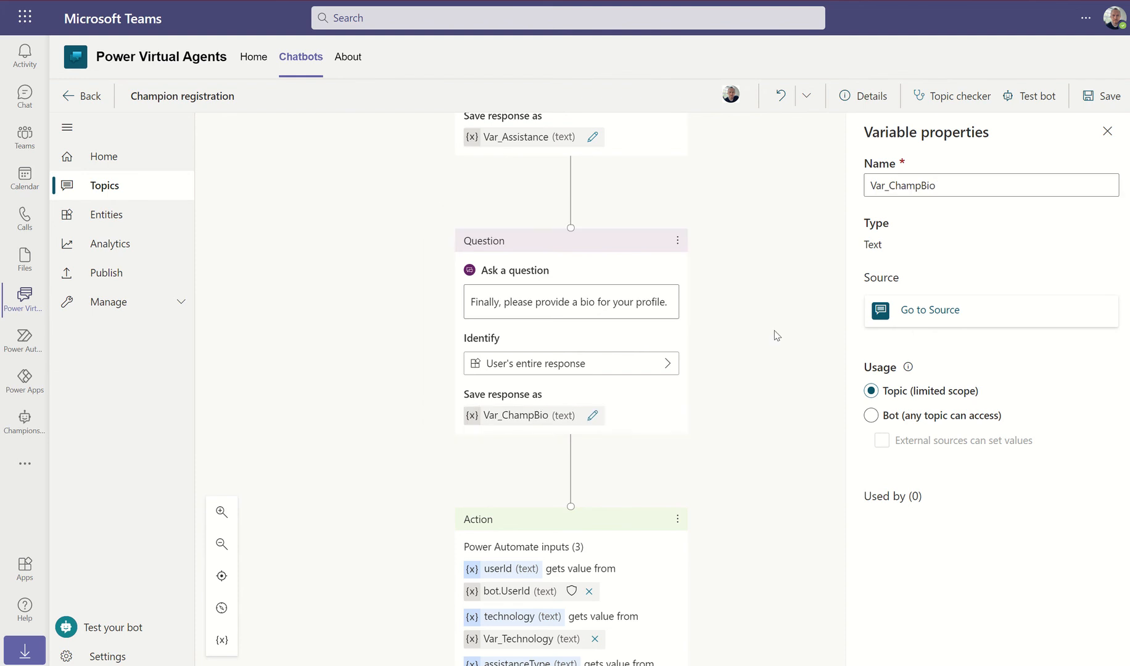
{"action": "scroll", "coordinate": [777, 336], "scroll_direction": "down", "scroll_amount": 3}
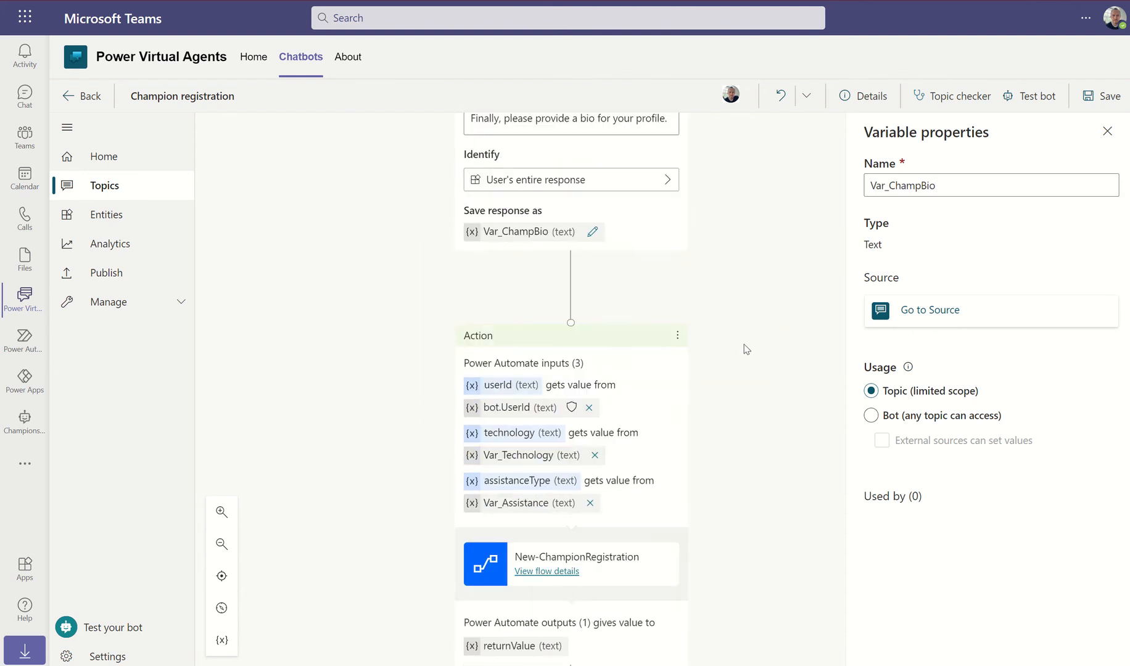
Delete the old flow action node below the bio question
{"action": "left_click", "coordinate": [677, 336]}
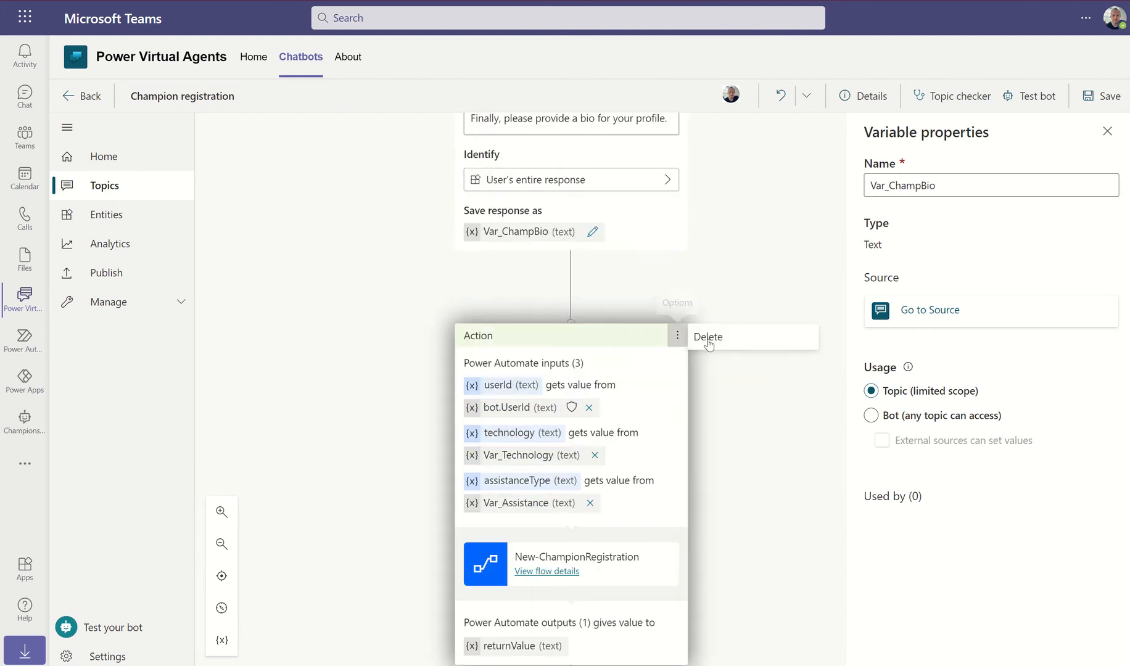
{"action": "left_click", "coordinate": [709, 336]}
{"action": "scroll", "coordinate": [625, 475], "scroll_direction": "down", "scroll_amount": 3}
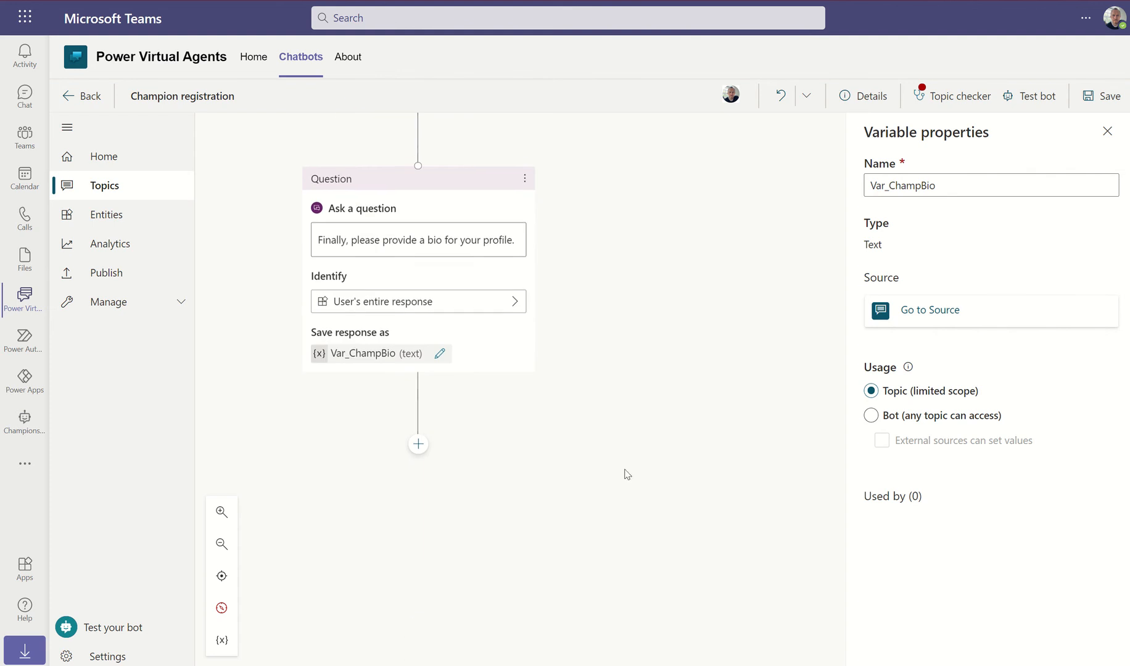
Call the New-ChampionRegistration flow after the bio question and close the Variable properties panel
{"action": "left_click", "coordinate": [419, 438]}
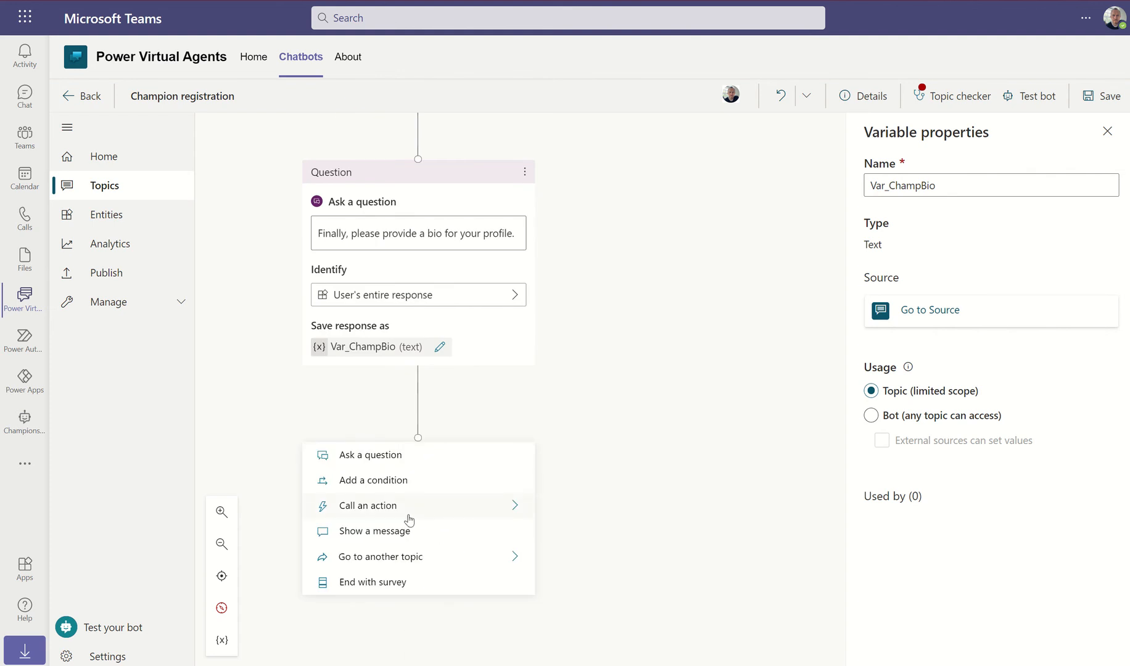
{"action": "mouse_move", "coordinate": [414, 511]}
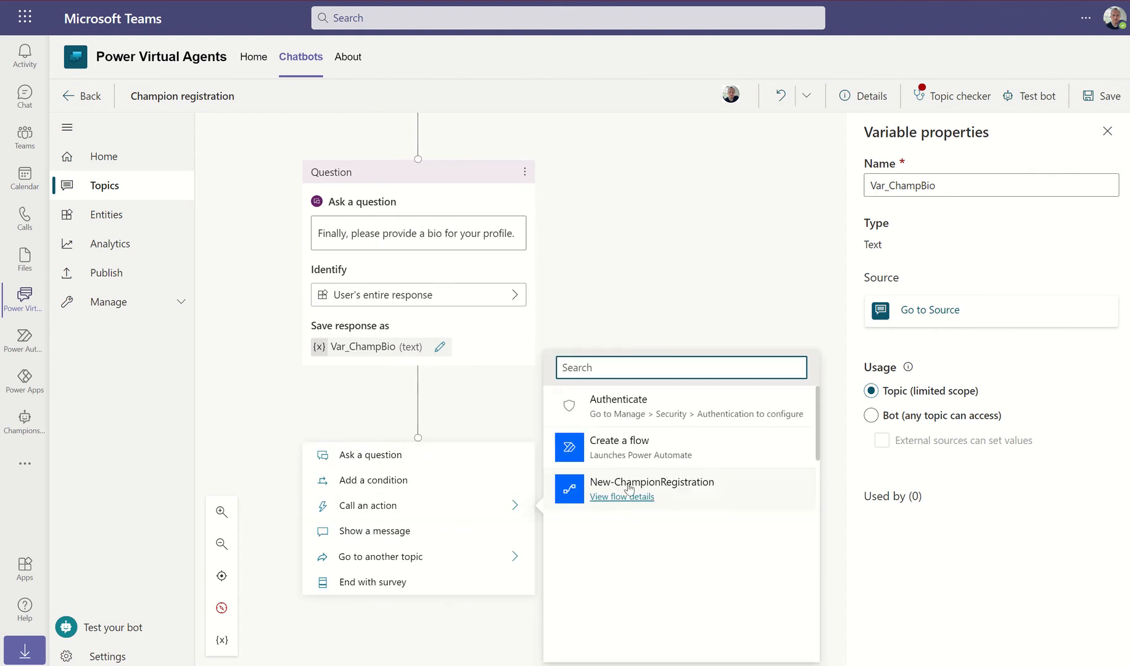
{"action": "left_click", "coordinate": [721, 493]}
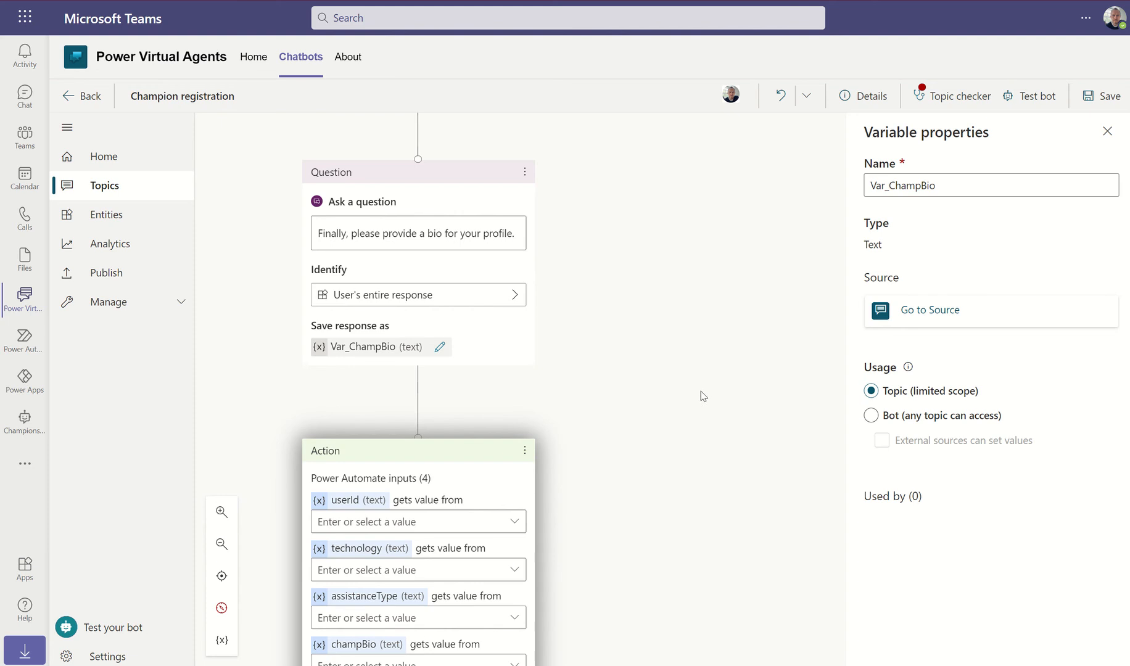
{"action": "scroll", "coordinate": [391, 609], "scroll_direction": "down", "scroll_amount": 1}
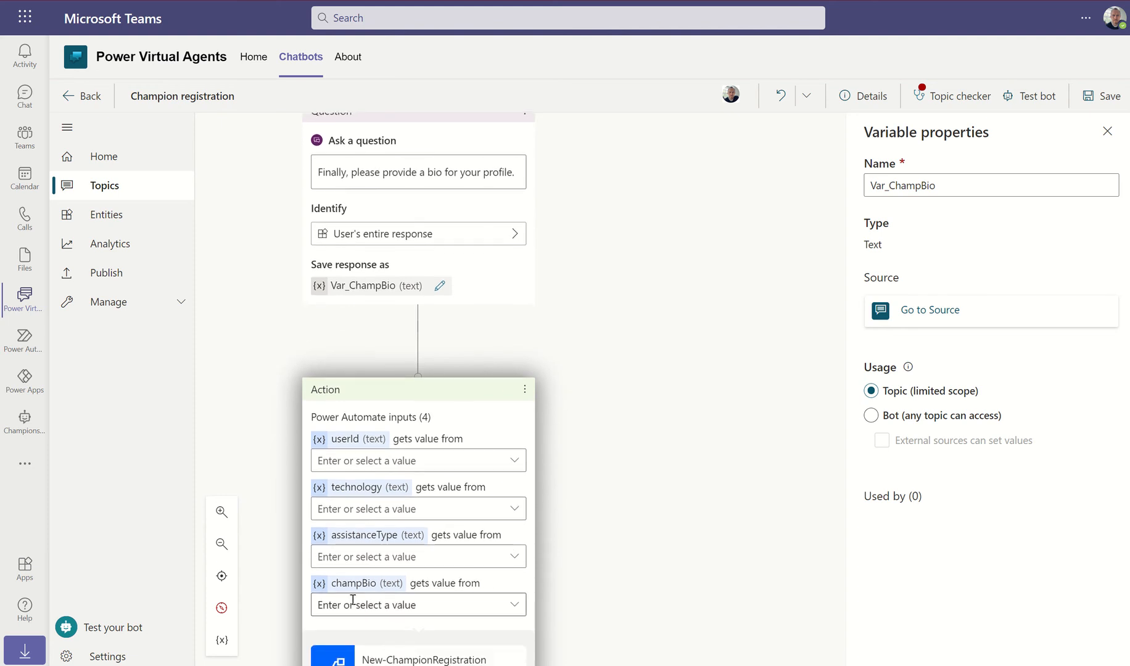
{"action": "scroll", "coordinate": [768, 264], "scroll_direction": "up", "scroll_amount": 5}
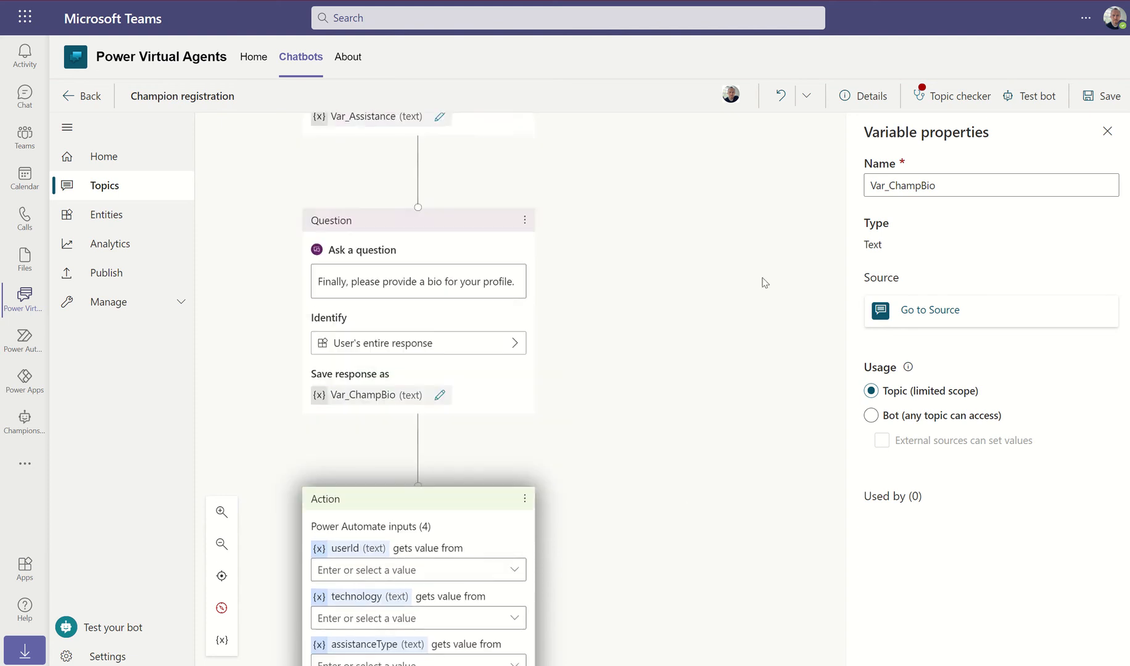
{"action": "left_click", "coordinate": [1107, 131]}
{"action": "scroll", "coordinate": [747, 308], "scroll_direction": "up", "scroll_amount": 15}
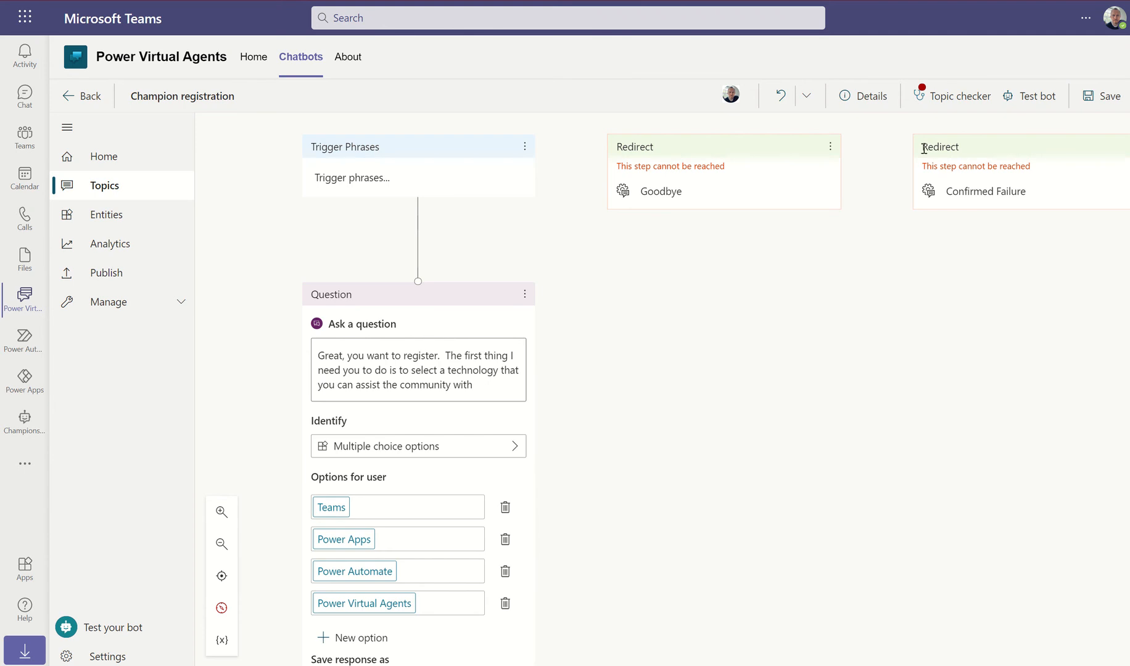
{"action": "scroll", "coordinate": [611, 343], "scroll_direction": "down", "scroll_amount": 15}
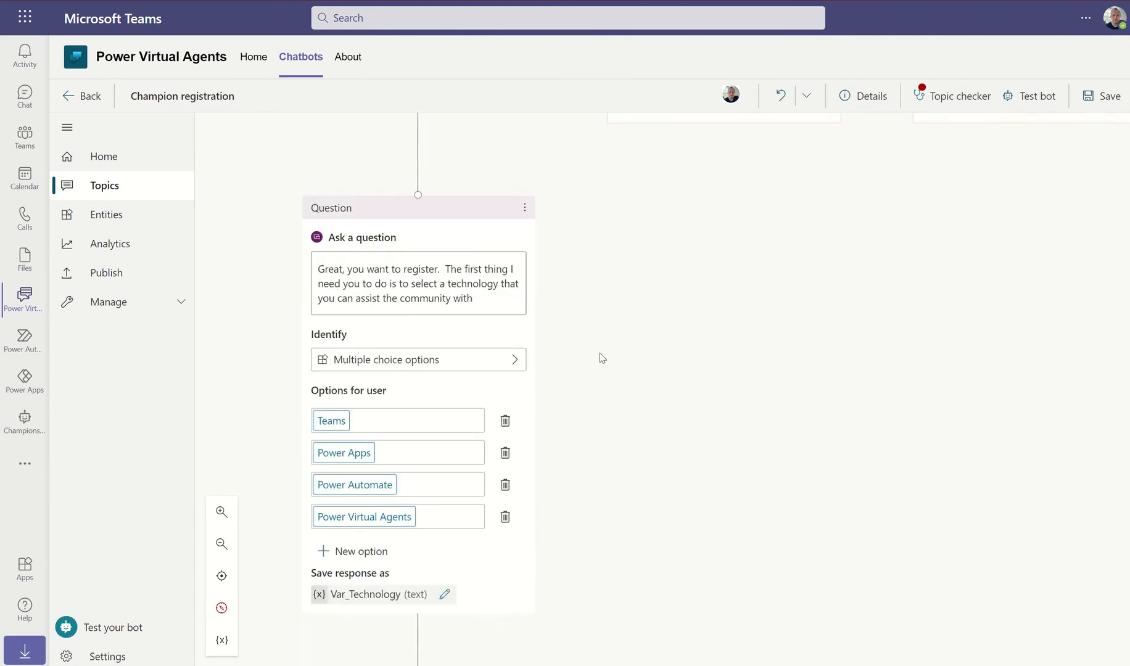
{"action": "scroll", "coordinate": [598, 336], "scroll_direction": "down", "scroll_amount": 6}
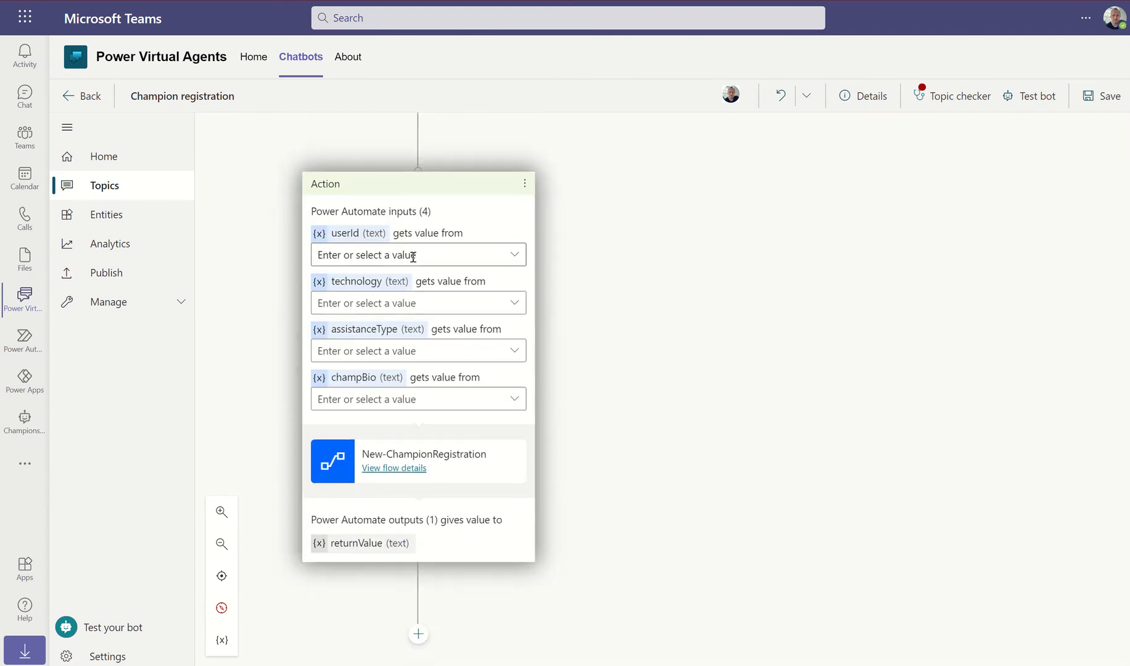
Map userId to bot.UserId, technology to Var_Technology, assistanceType to Var_Assistance, champBio to Var_ChampBio
{"action": "left_click", "coordinate": [514, 255]}
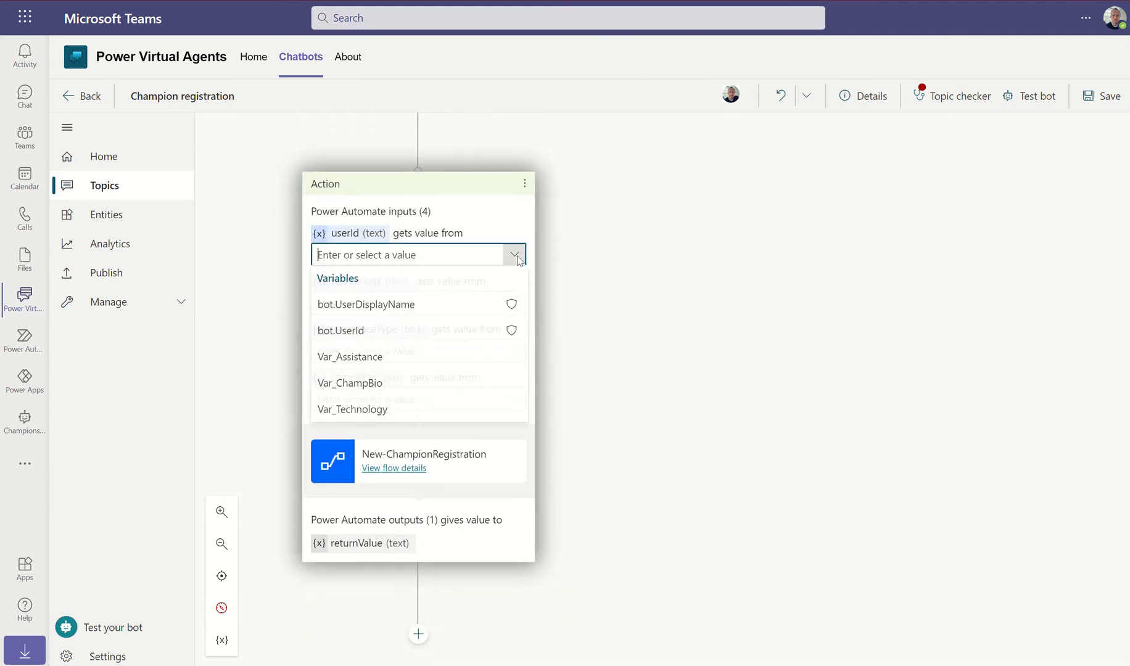
{"action": "left_click", "coordinate": [340, 333]}
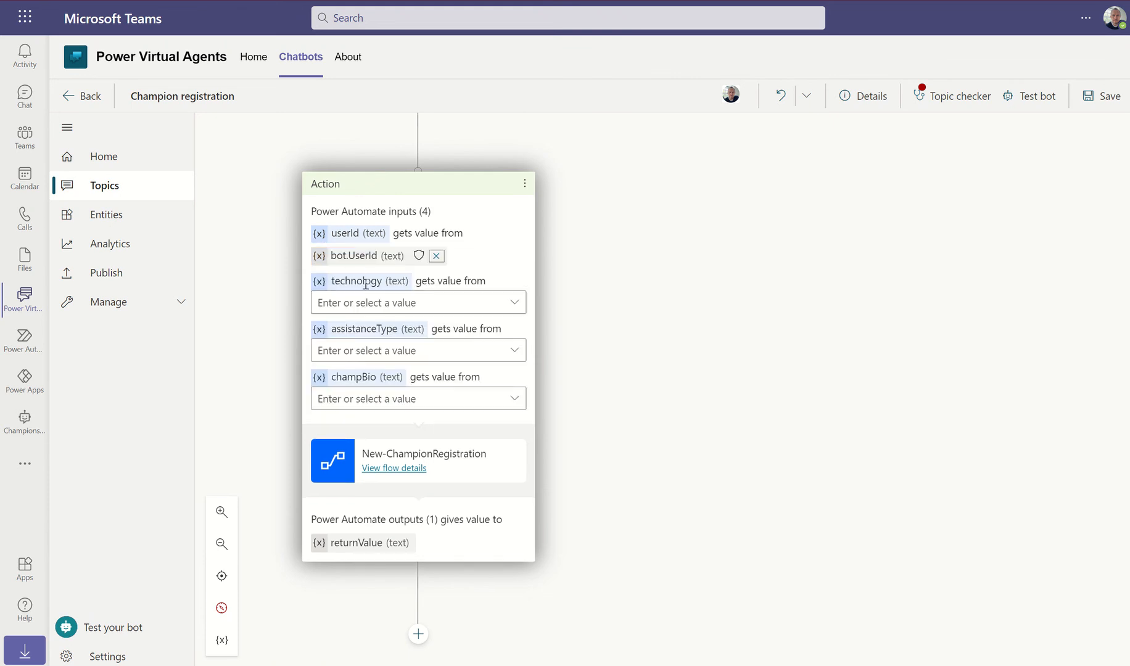
{"action": "left_click", "coordinate": [514, 302]}
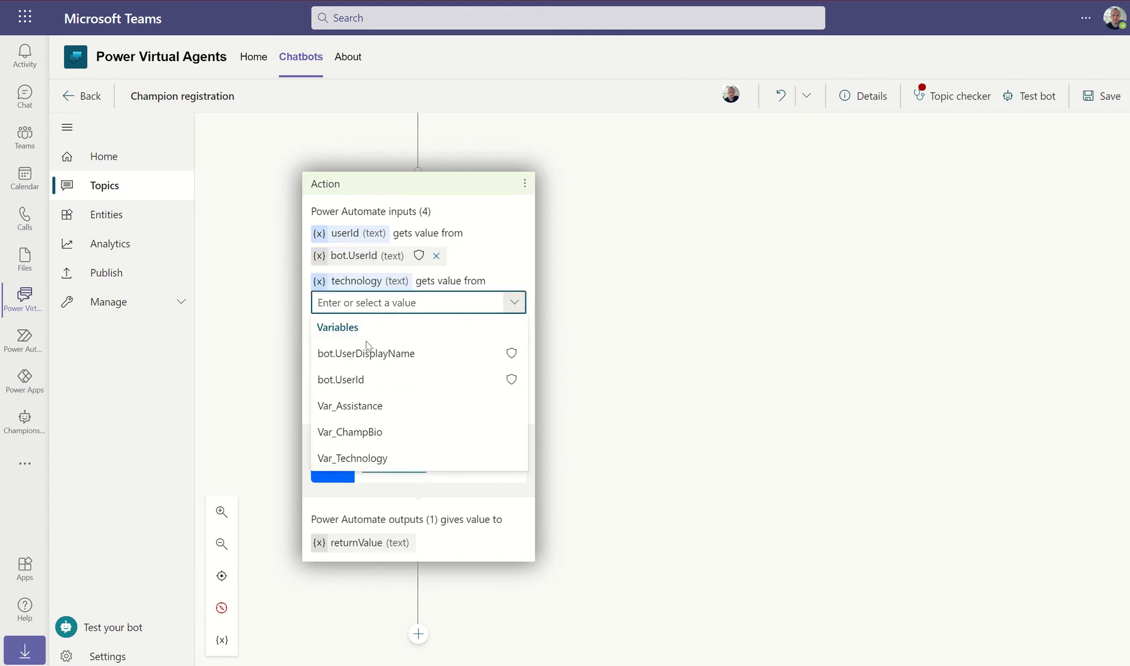
{"action": "left_click", "coordinate": [349, 460]}
{"action": "left_click", "coordinate": [515, 351]}
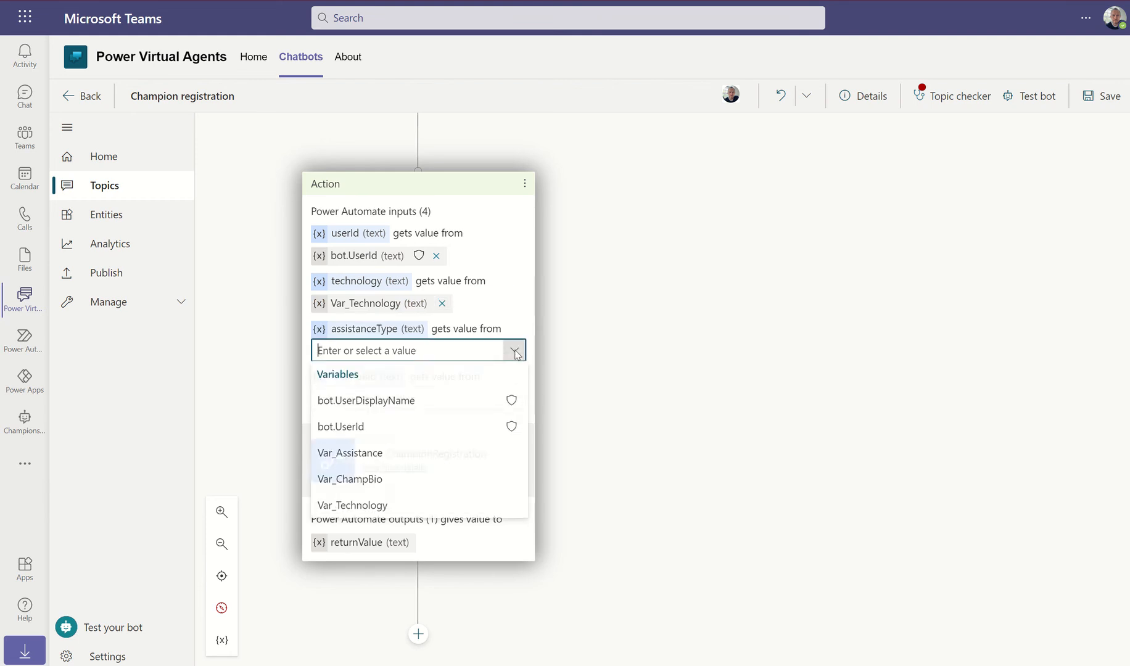
{"action": "left_click", "coordinate": [352, 454]}
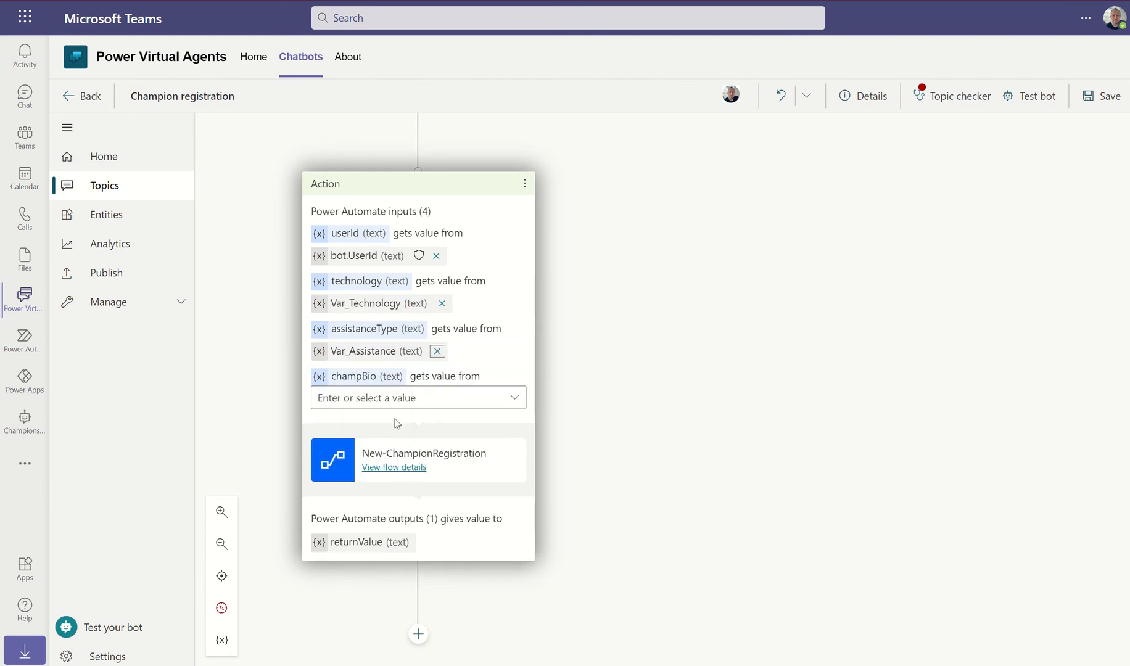
{"action": "left_click", "coordinate": [515, 398]}
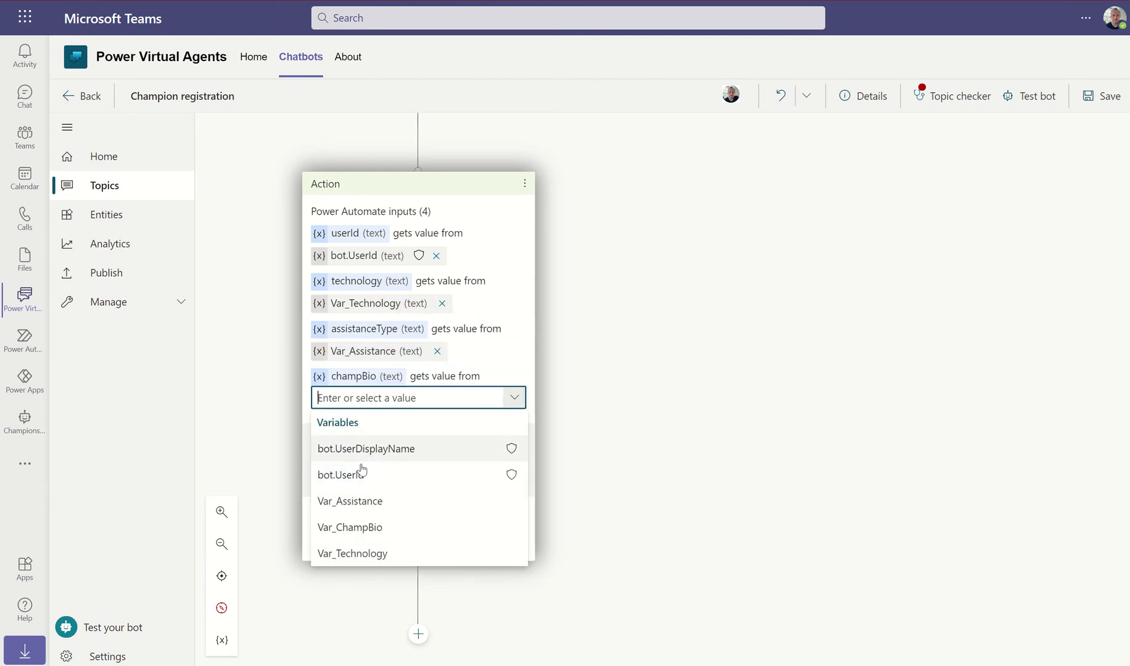
{"action": "left_click", "coordinate": [351, 527]}
{"action": "scroll", "coordinate": [747, 420], "scroll_direction": "up", "scroll_amount": 8}
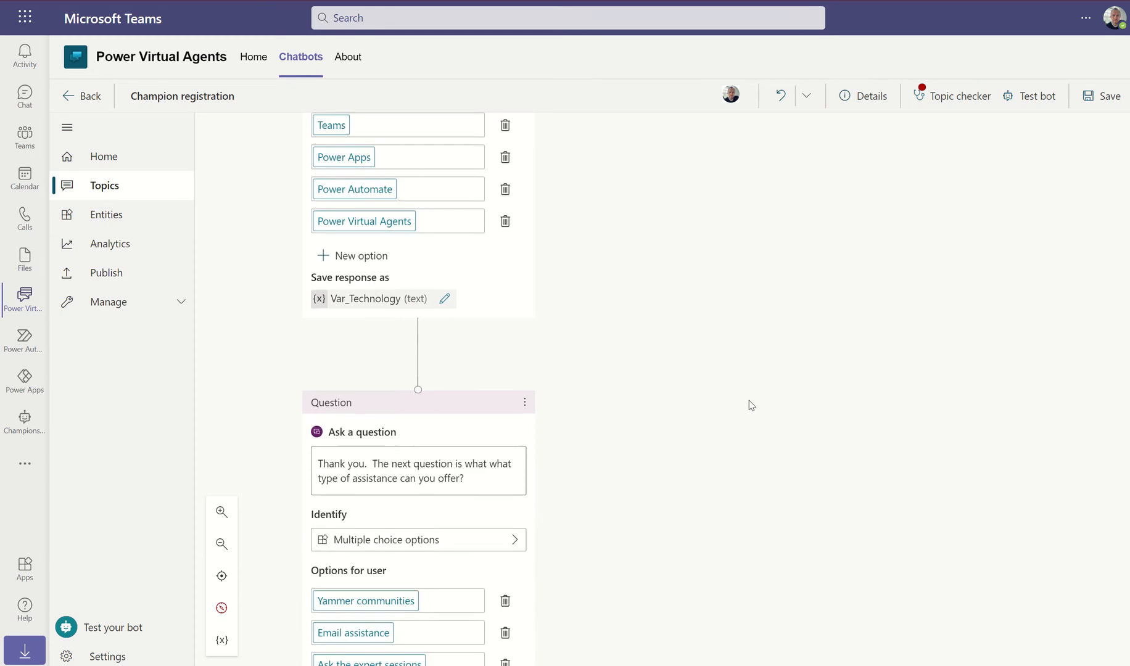
Remove the unreachable Goodbye and Confirmed Failure redirects from the topic
{"action": "scroll", "coordinate": [749, 405], "scroll_direction": "up", "scroll_amount": 3}
{"action": "left_click", "coordinate": [831, 146]}
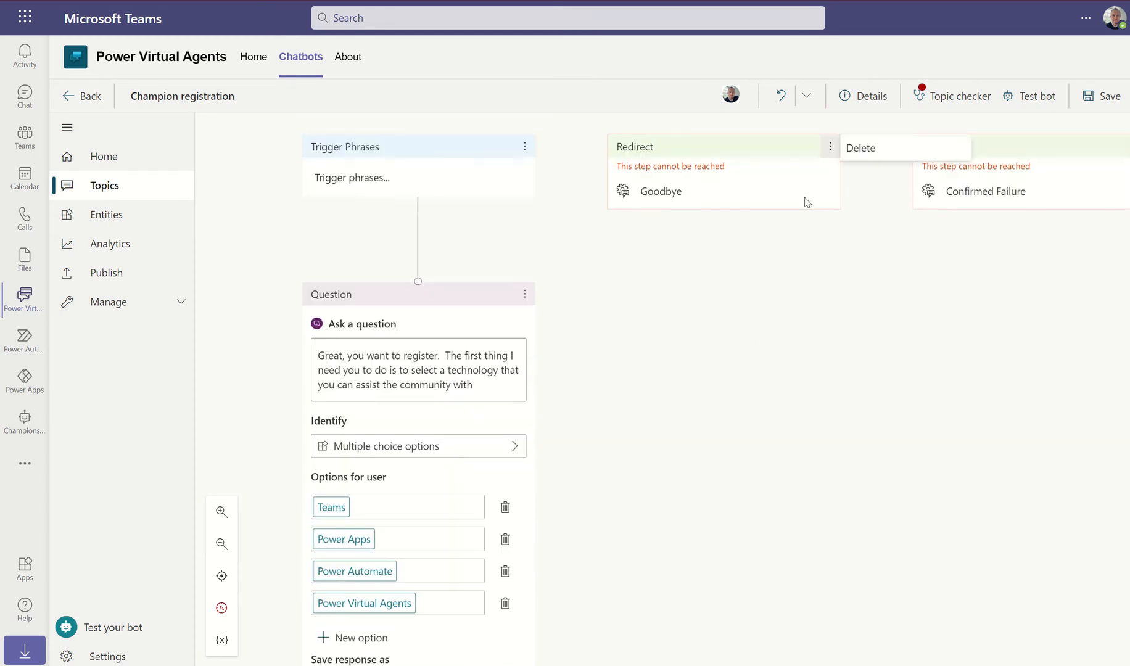
{"action": "left_click", "coordinate": [860, 148]}
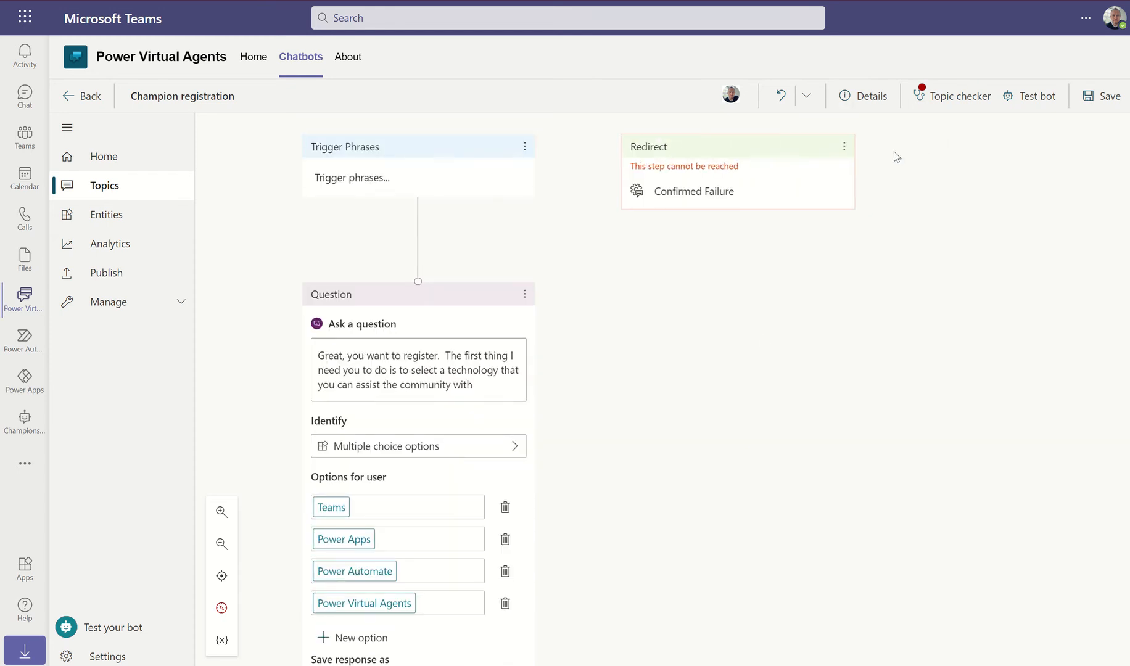
{"action": "left_click", "coordinate": [844, 147]}
{"action": "left_click", "coordinate": [861, 148]}
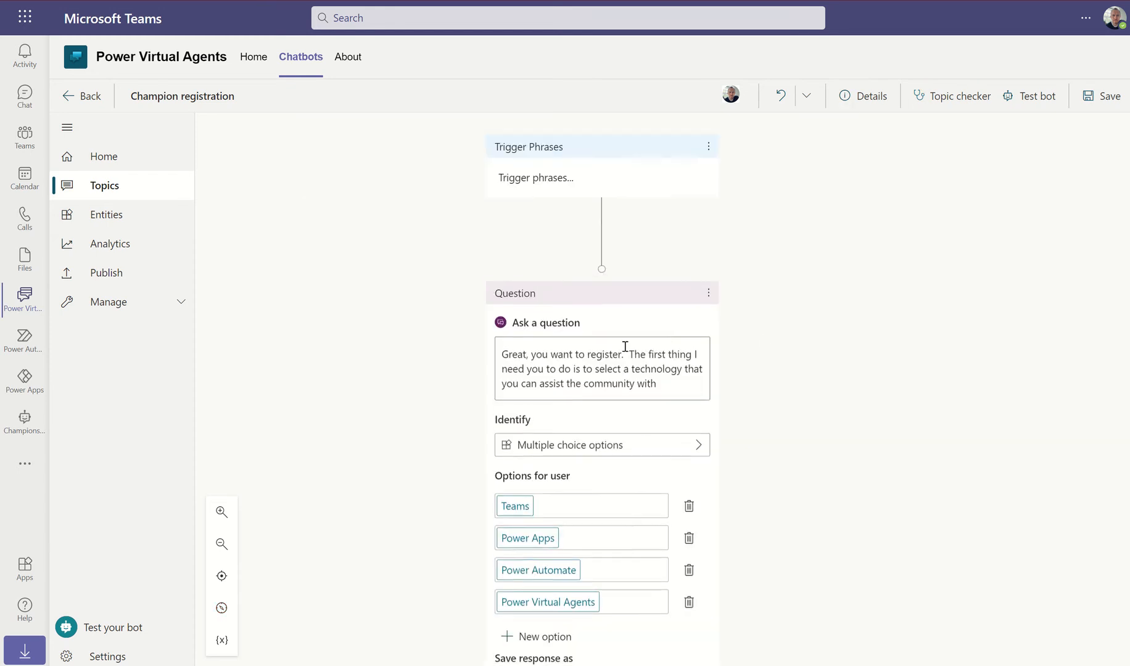
{"action": "scroll", "coordinate": [812, 384], "scroll_direction": "down", "scroll_amount": 15}
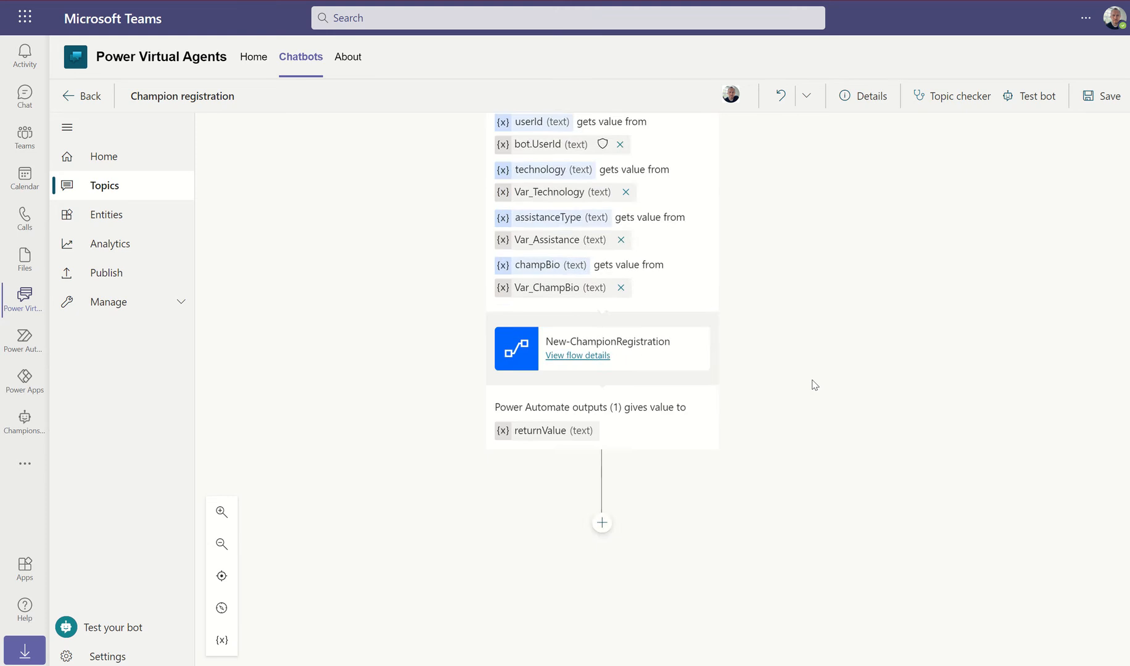
{"action": "scroll", "coordinate": [815, 385], "scroll_direction": "down", "scroll_amount": 3}
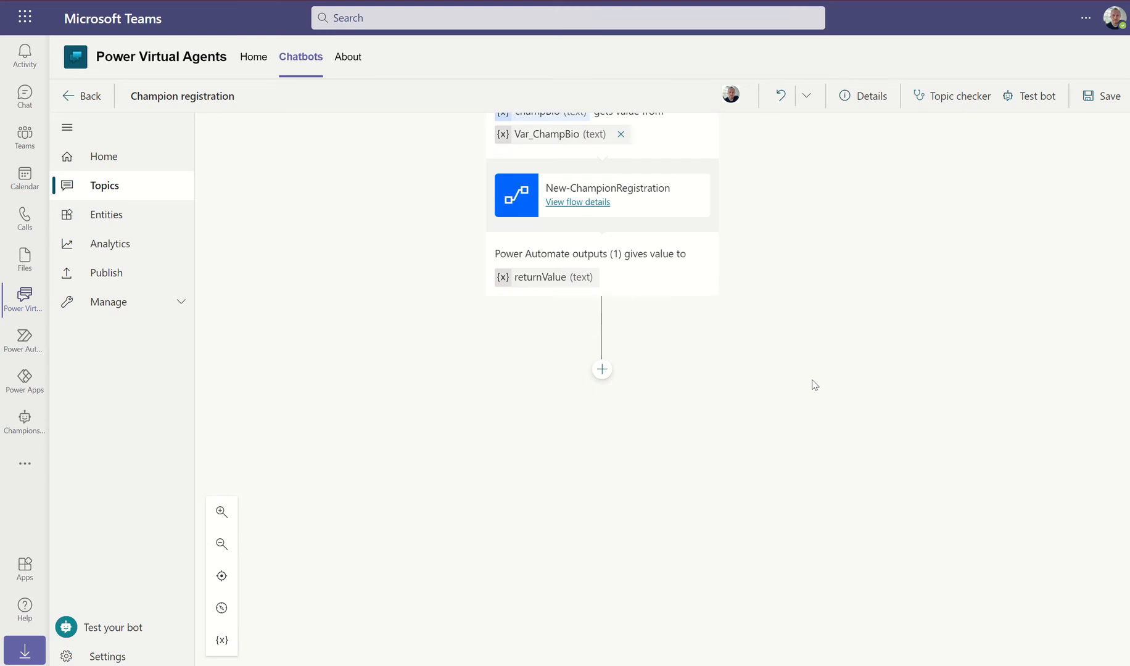
Add a condition after the flow checking whether returnValue is equal to 1
{"action": "left_click", "coordinate": [602, 369]}
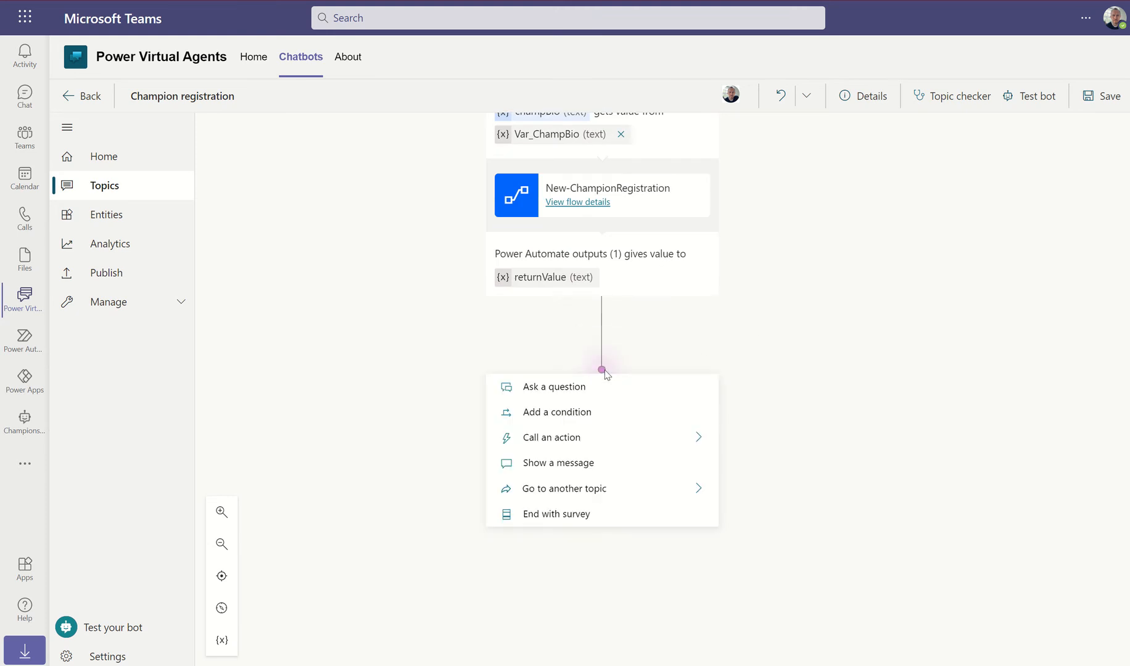
{"action": "left_click", "coordinate": [580, 412]}
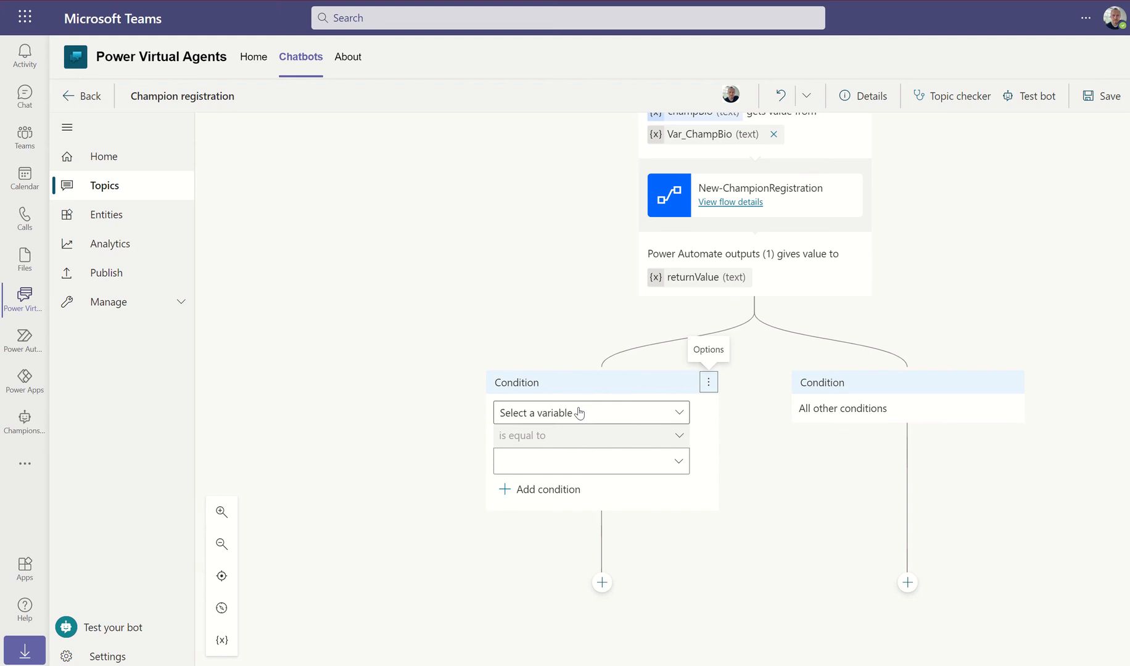
{"action": "left_click", "coordinate": [681, 415]}
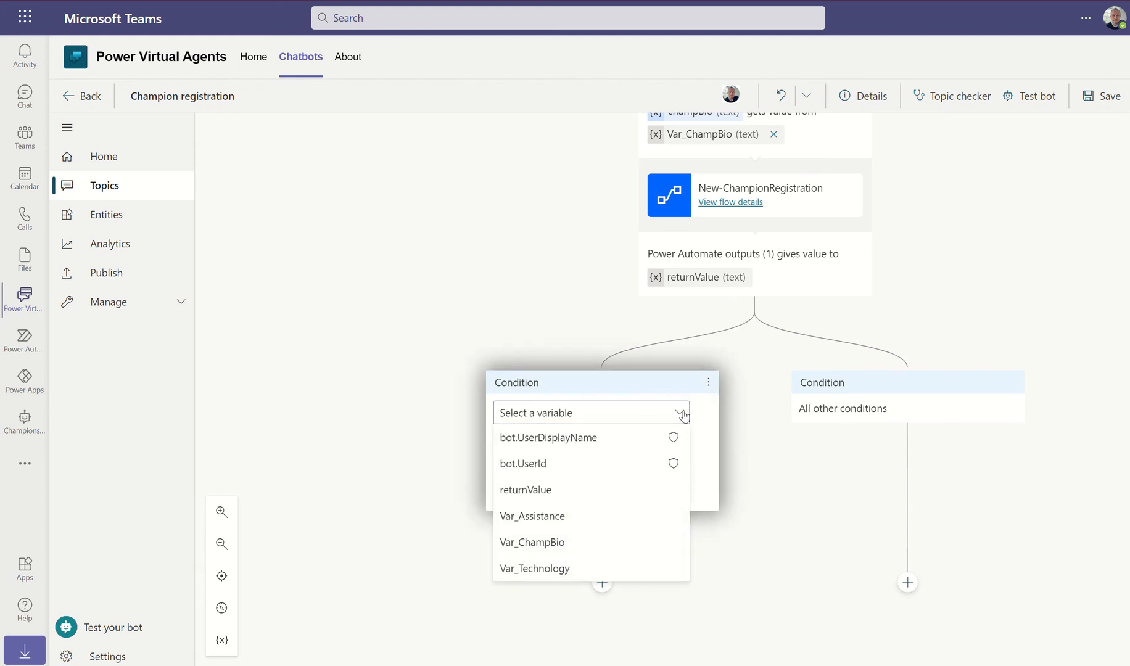
{"action": "left_click", "coordinate": [522, 491]}
{"action": "left_click", "coordinate": [527, 468]}
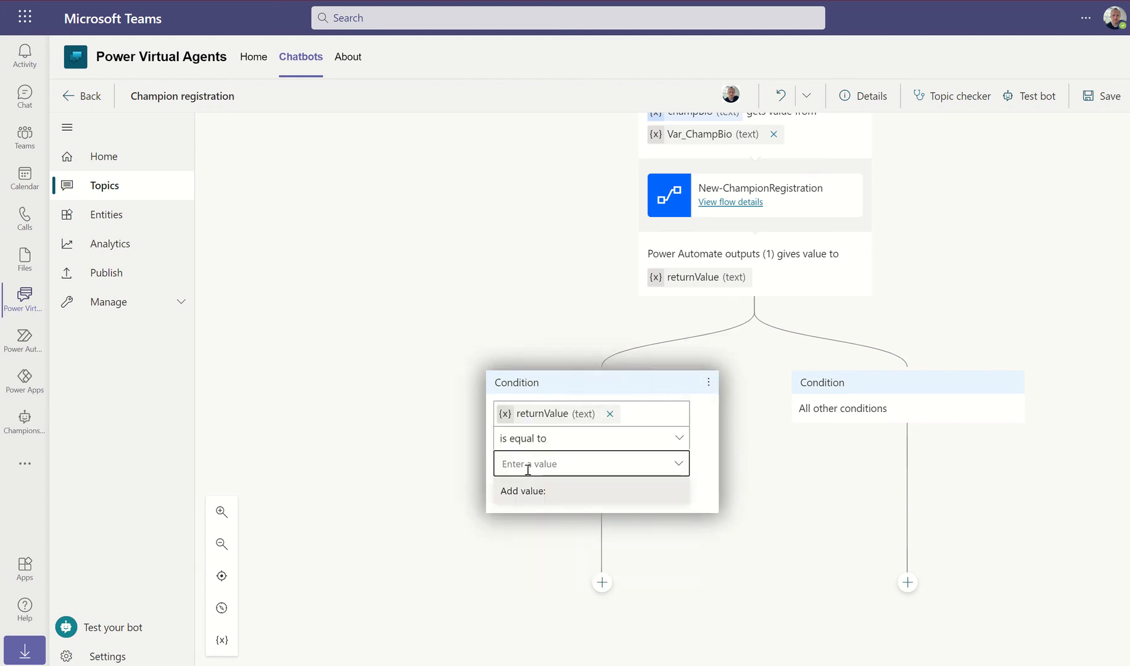
{"action": "type", "text": "1"}
{"action": "left_click", "coordinate": [435, 545]}
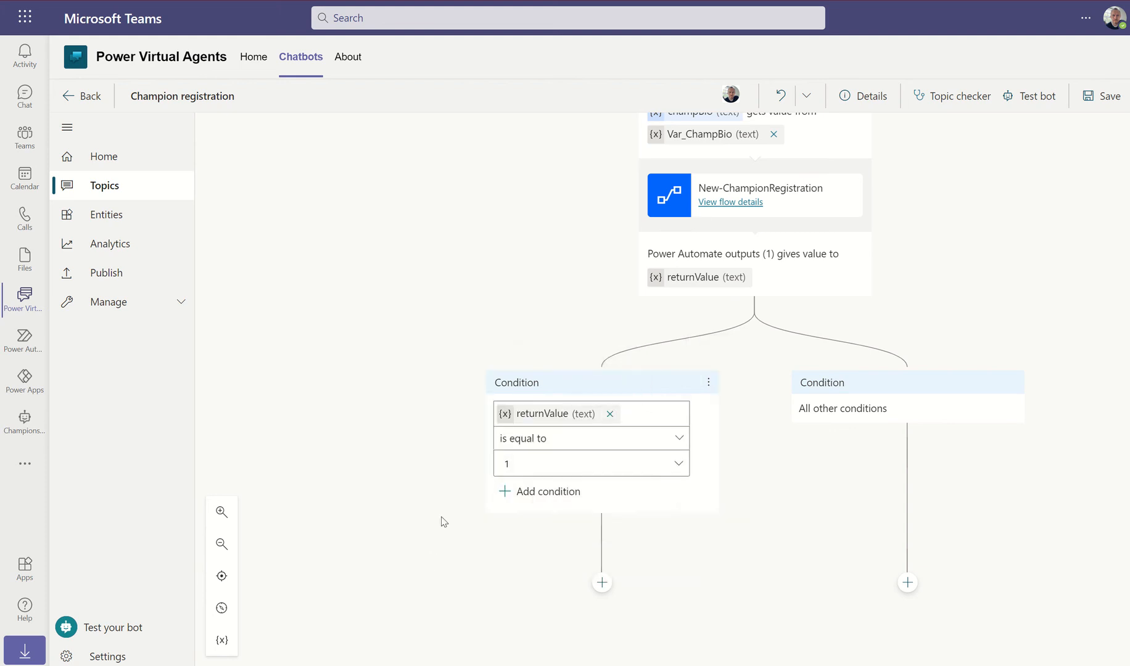
Redirect the returnValue-equals-1 branch to the Goodbye topic
{"action": "left_click", "coordinate": [602, 574]}
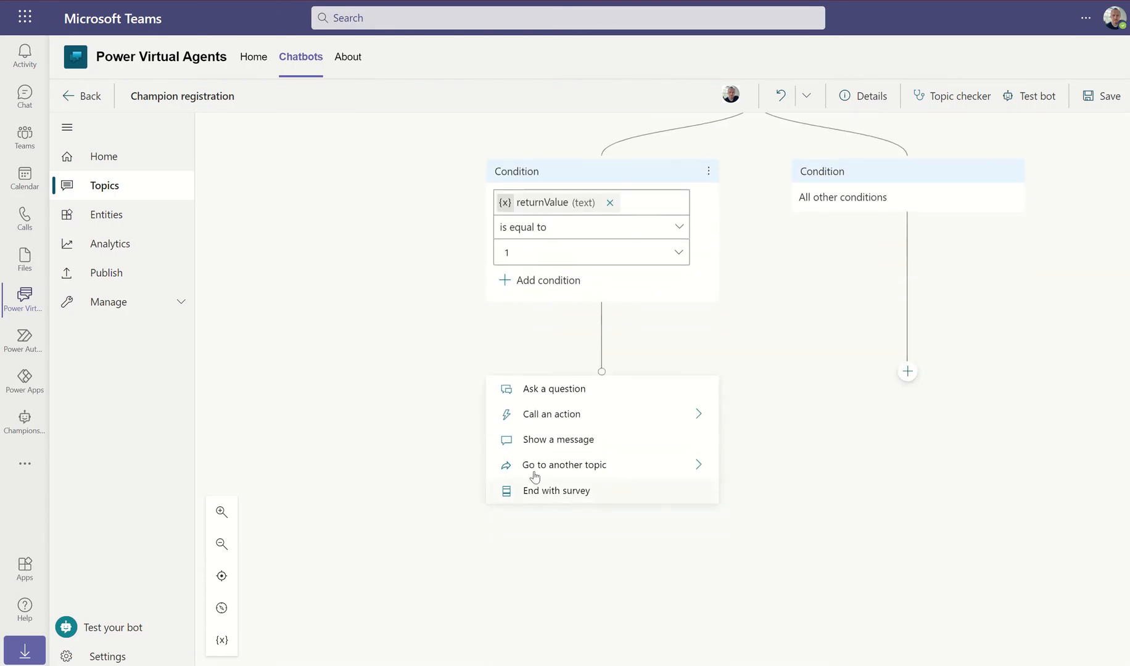
{"action": "mouse_move", "coordinate": [600, 470]}
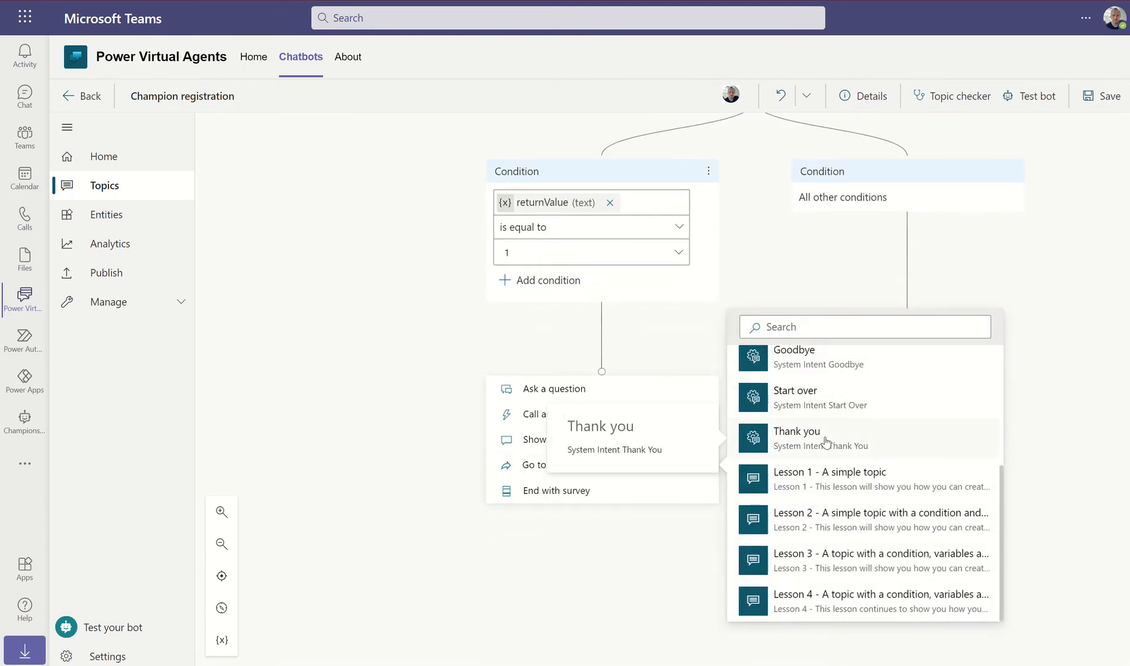
{"action": "scroll", "coordinate": [820, 447], "scroll_direction": "up", "scroll_amount": 2}
{"action": "left_click", "coordinate": [803, 460]}
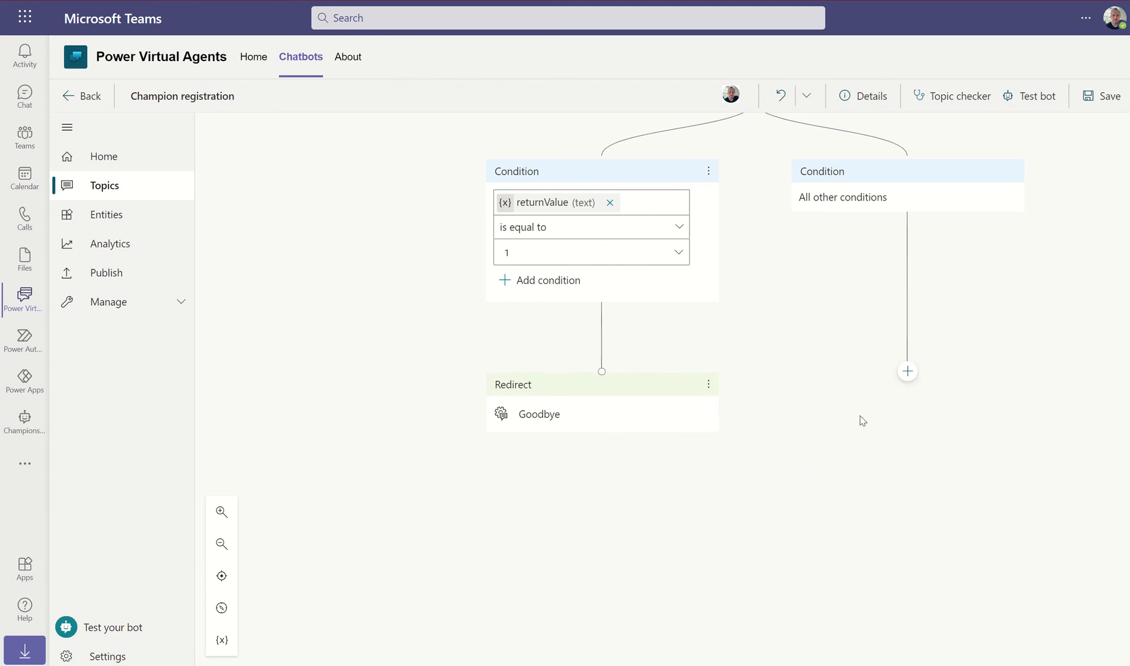
Redirect the all-other-conditions branch to Confirmed Failure and save the topic
{"action": "left_click", "coordinate": [908, 372]}
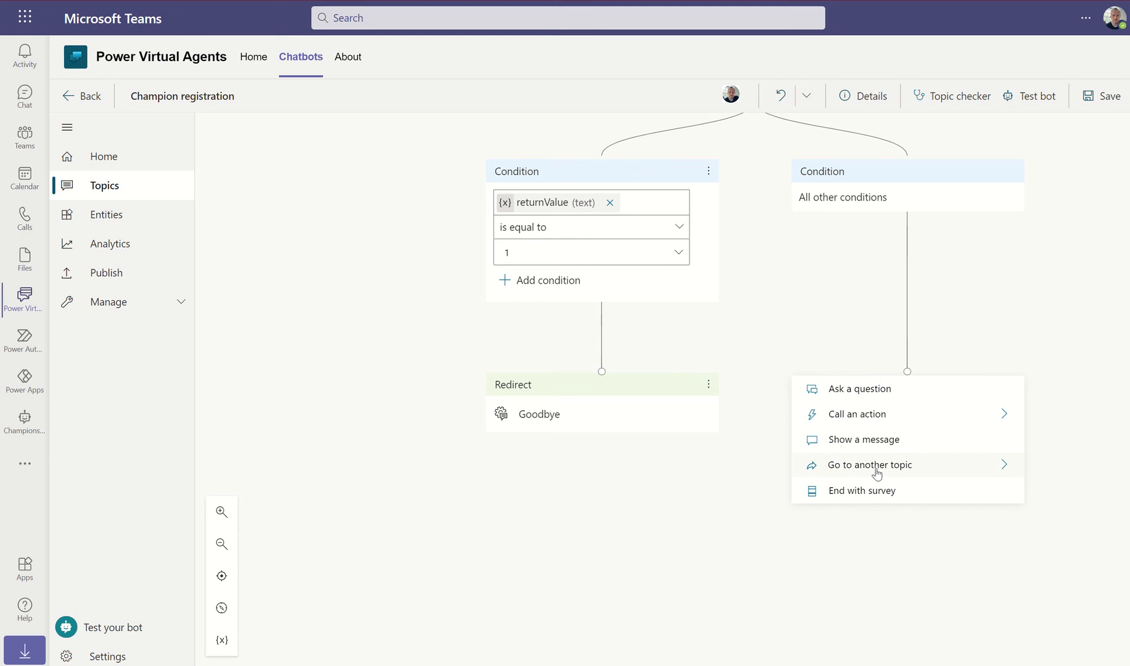
{"action": "mouse_move", "coordinate": [877, 473]}
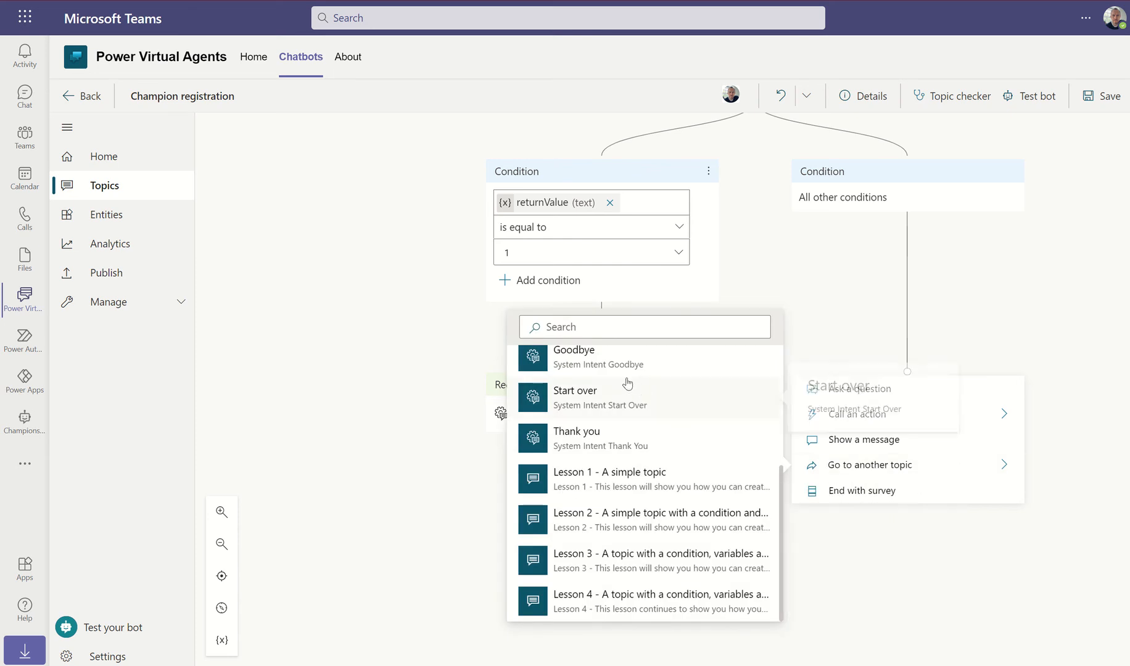
{"action": "scroll", "coordinate": [604, 455], "scroll_direction": "up", "scroll_amount": 1}
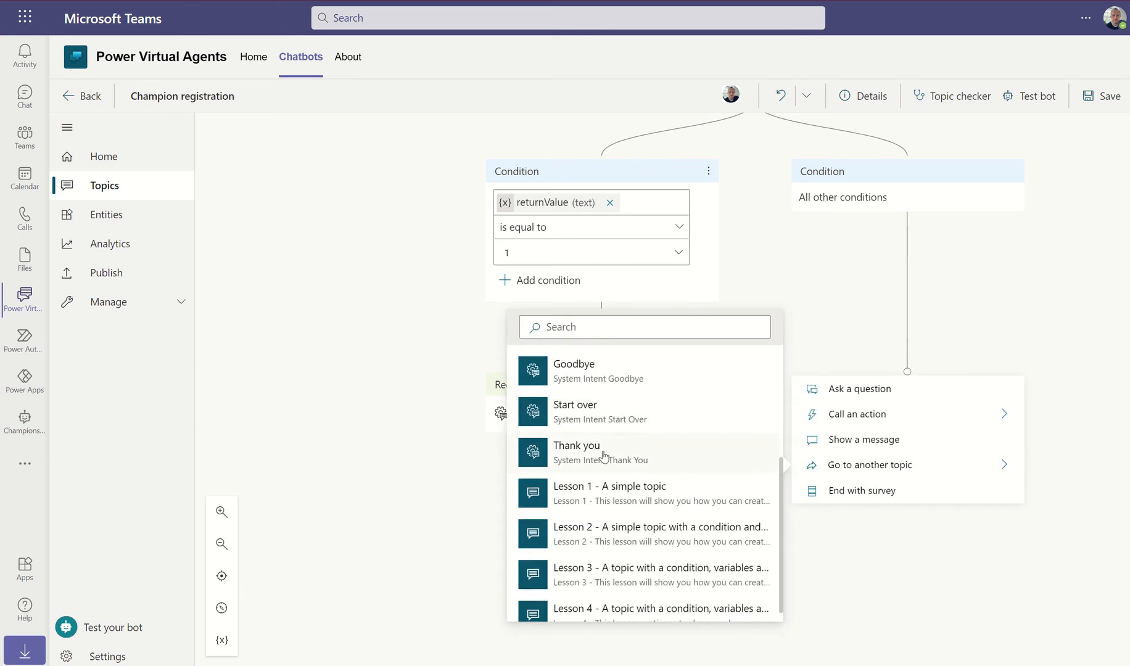
{"action": "scroll", "coordinate": [604, 456], "scroll_direction": "up", "scroll_amount": 3}
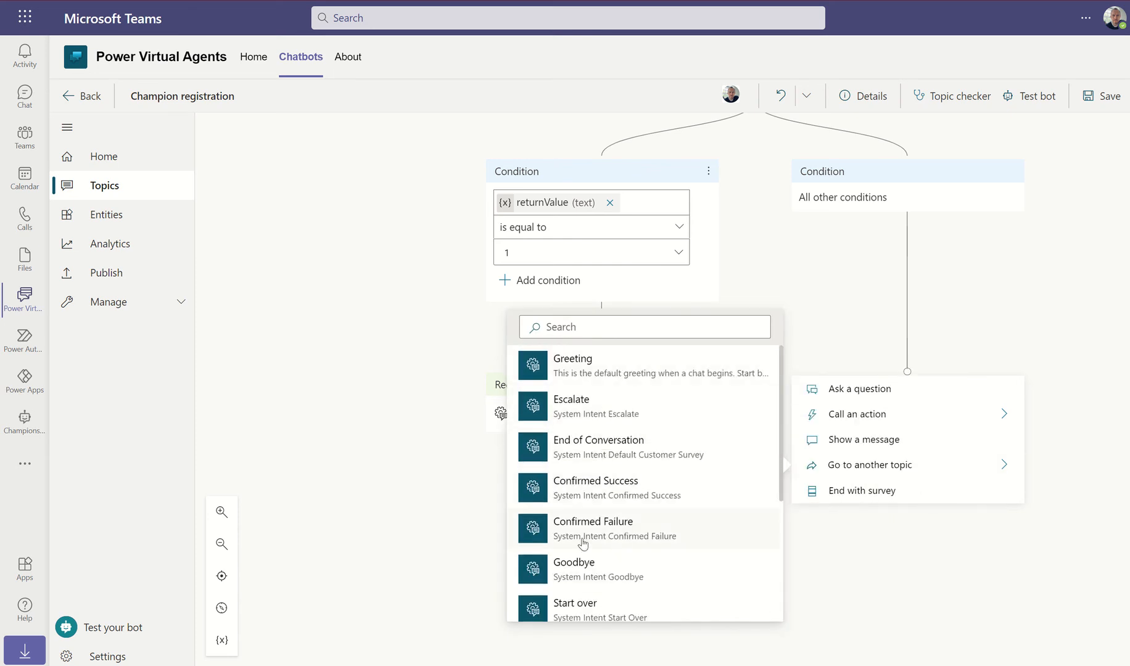
{"action": "left_click", "coordinate": [550, 530]}
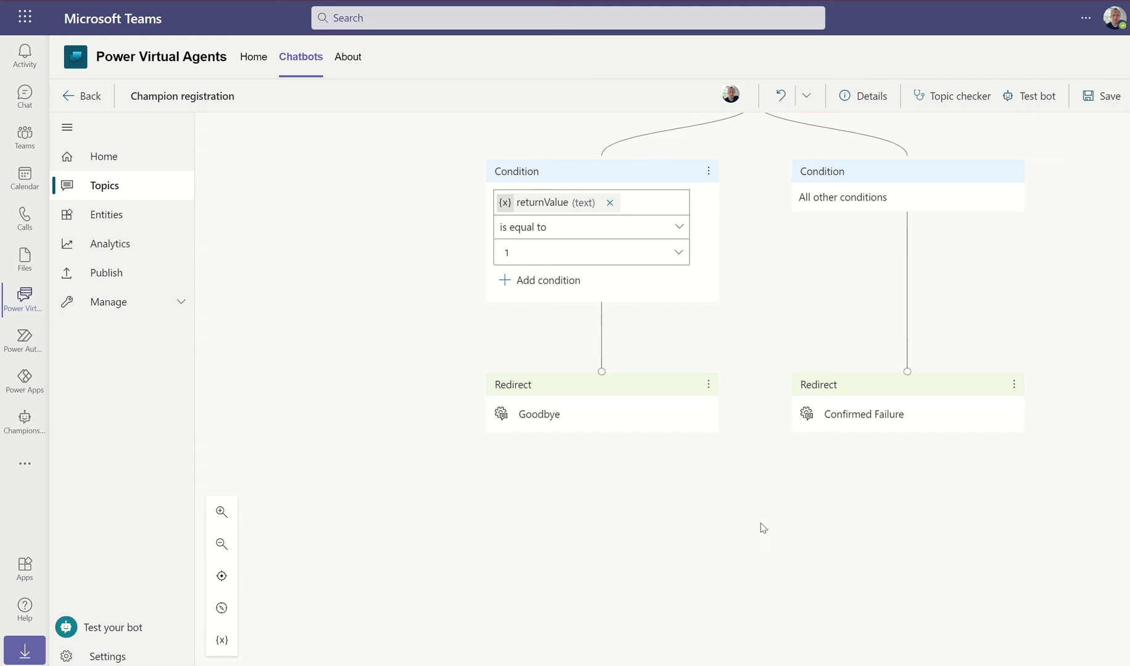
{"action": "left_click", "coordinate": [1105, 96]}
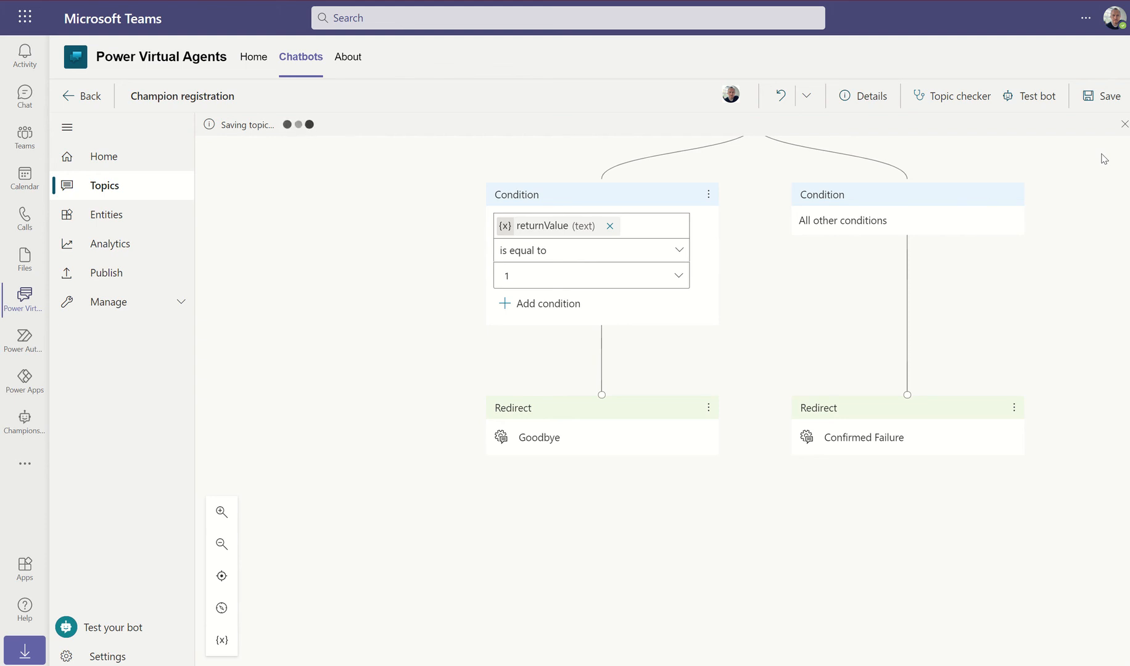
Launch Microsoft Word from the system search
{"action": "key", "text": "super"}
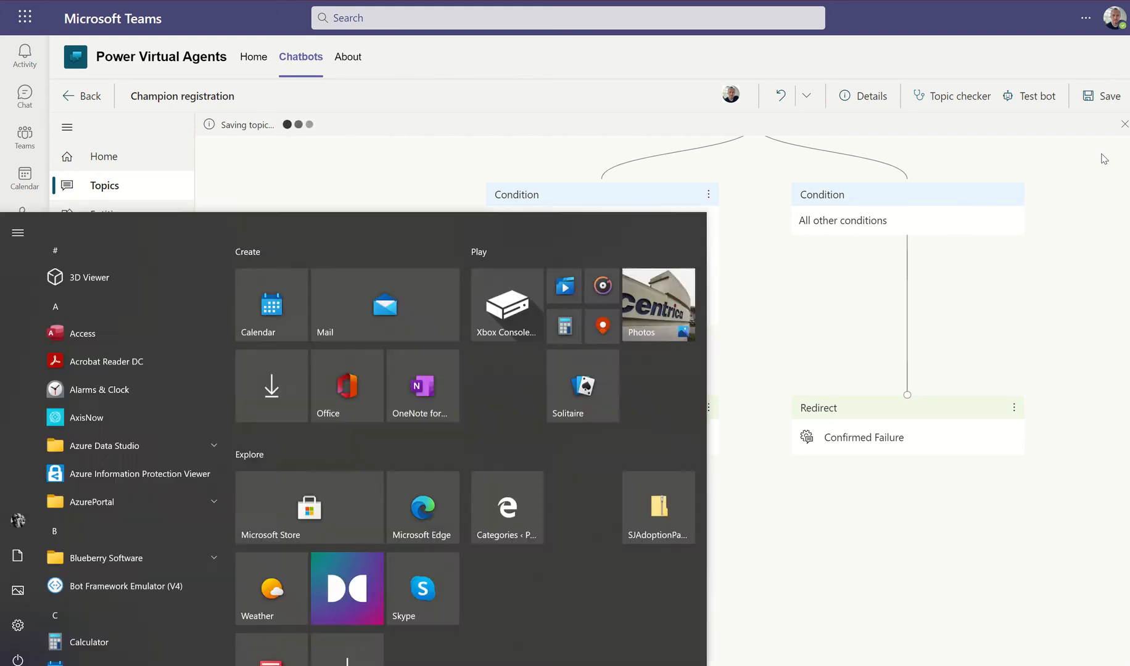
{"action": "type", "text": "word"}
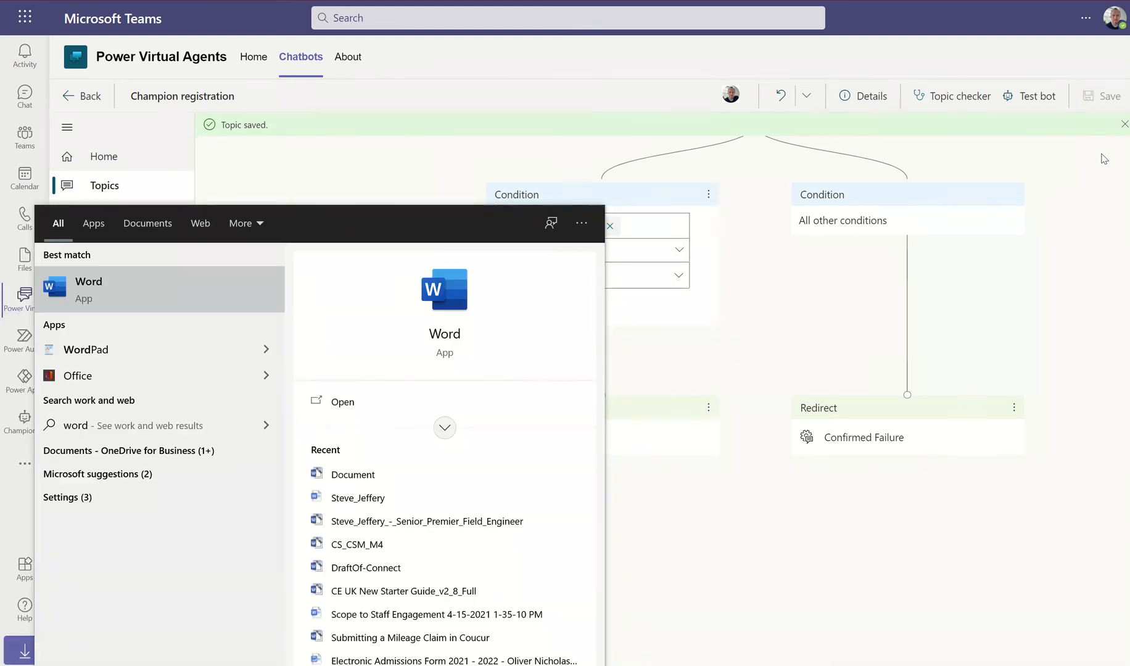
{"action": "key", "text": "Return"}
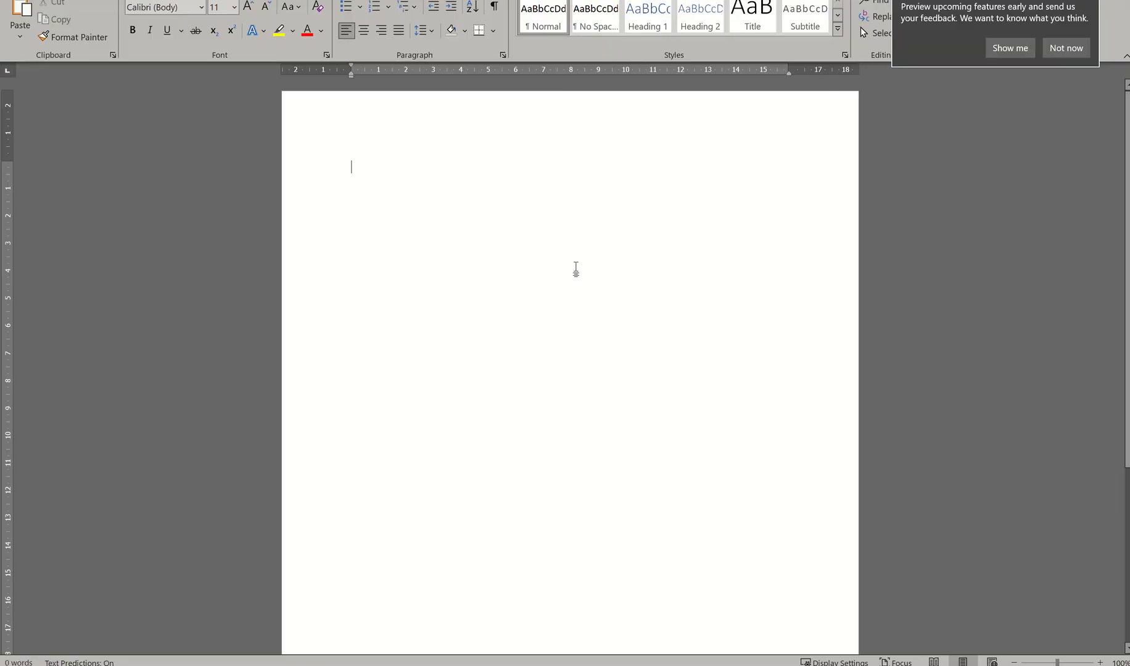
Generate sample text with =lorem(2,5) and select both resulting paragraphs
{"action": "type", "text": "=lo"}
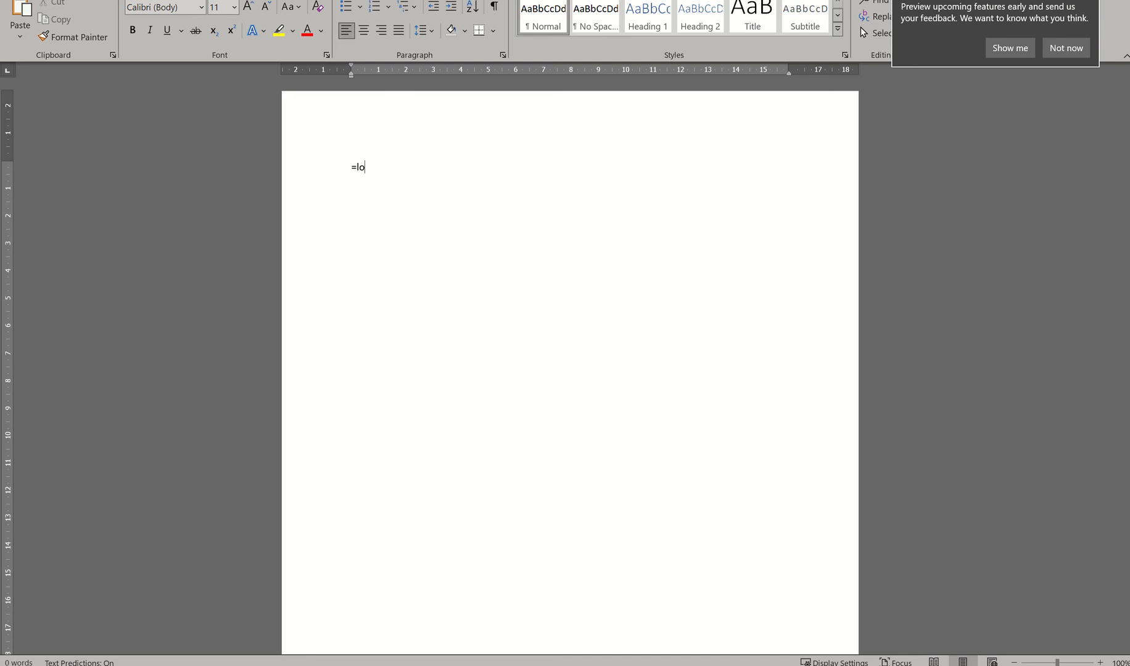
{"action": "type", "text": "rem(2"}
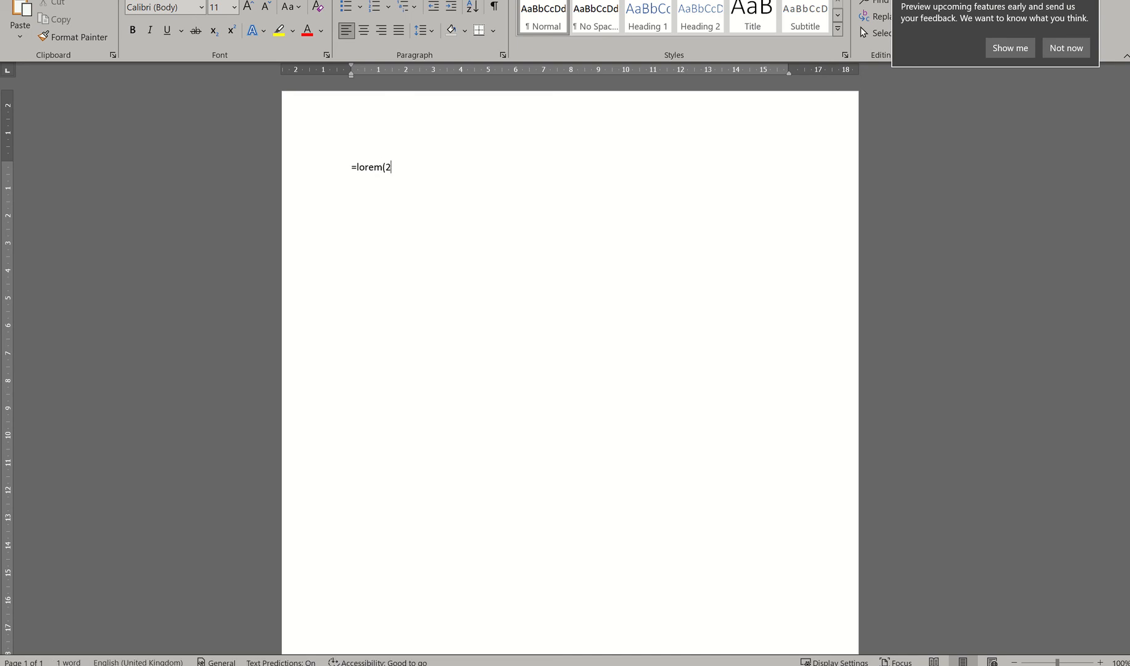
{"action": "type", "text": ",5)"}
{"action": "key", "text": "Return"}
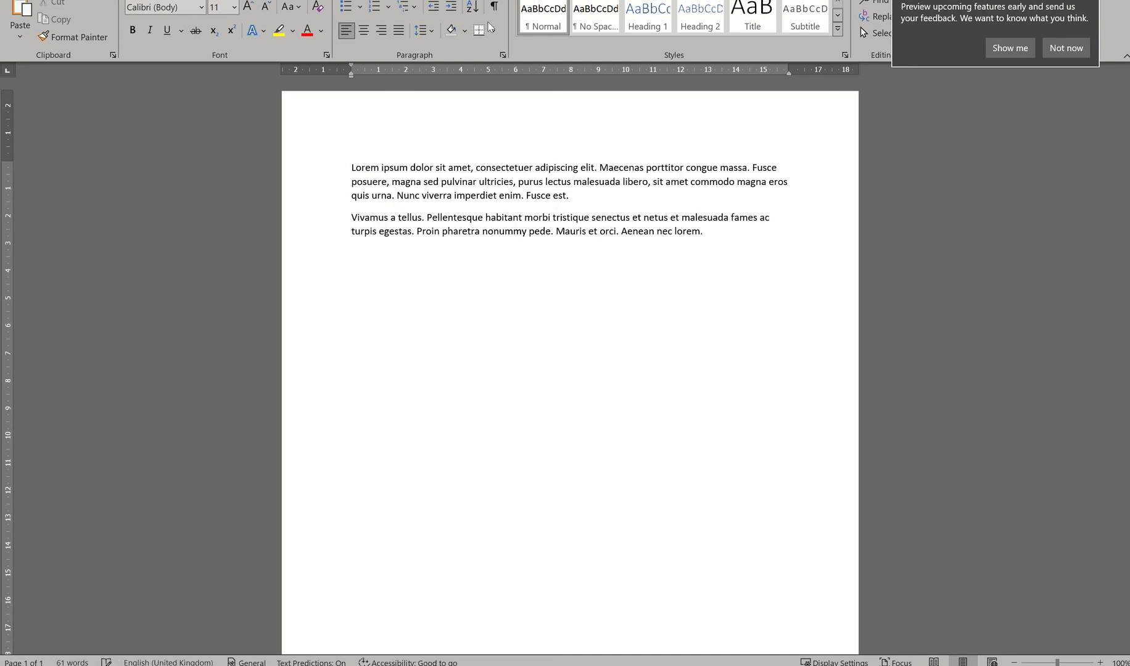
{"action": "left_click_drag", "start_coordinate": [353, 170], "coordinate": [741, 229]}
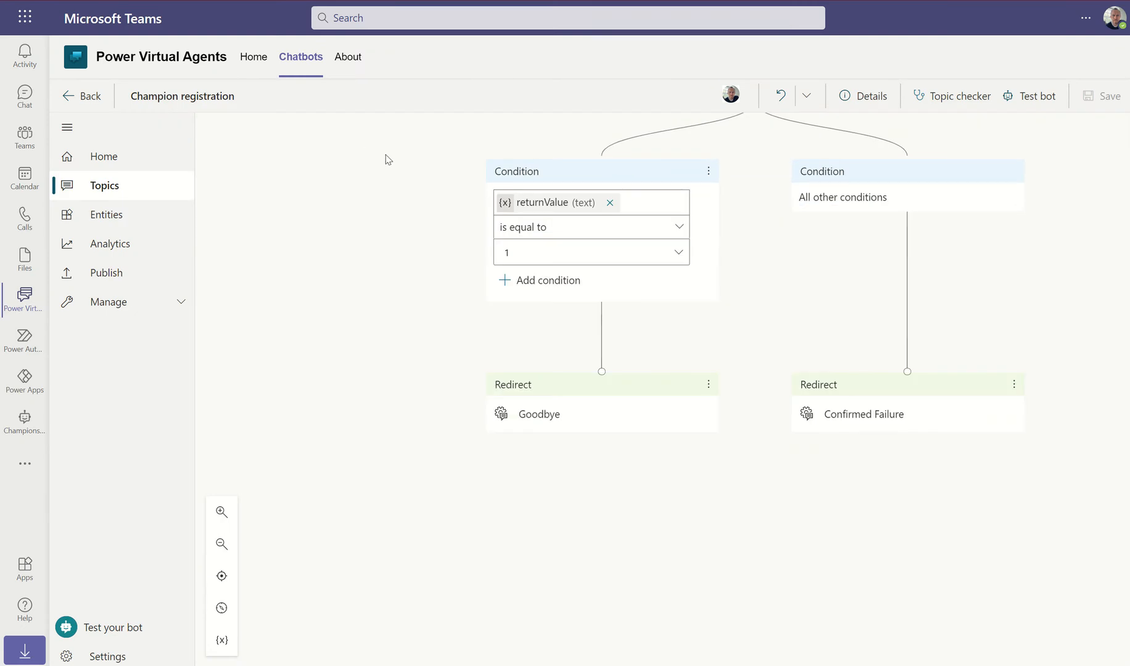
Start a test chat by sending 'hi' and turn on tracking between topics
{"action": "left_click", "coordinate": [1026, 97]}
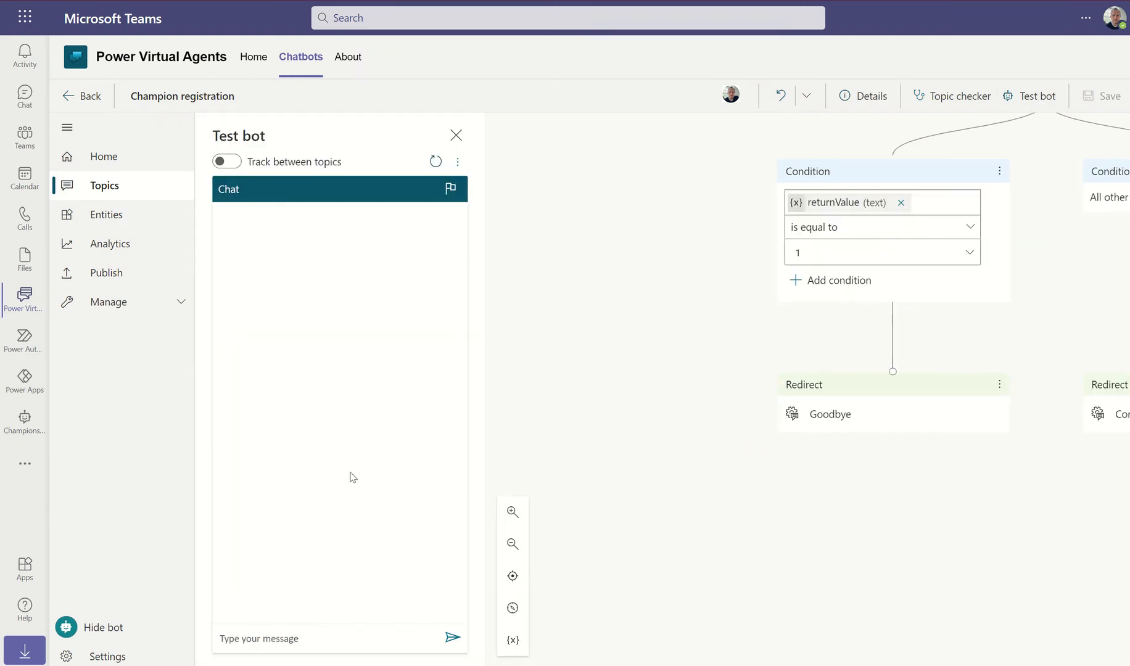
{"action": "left_click", "coordinate": [293, 639]}
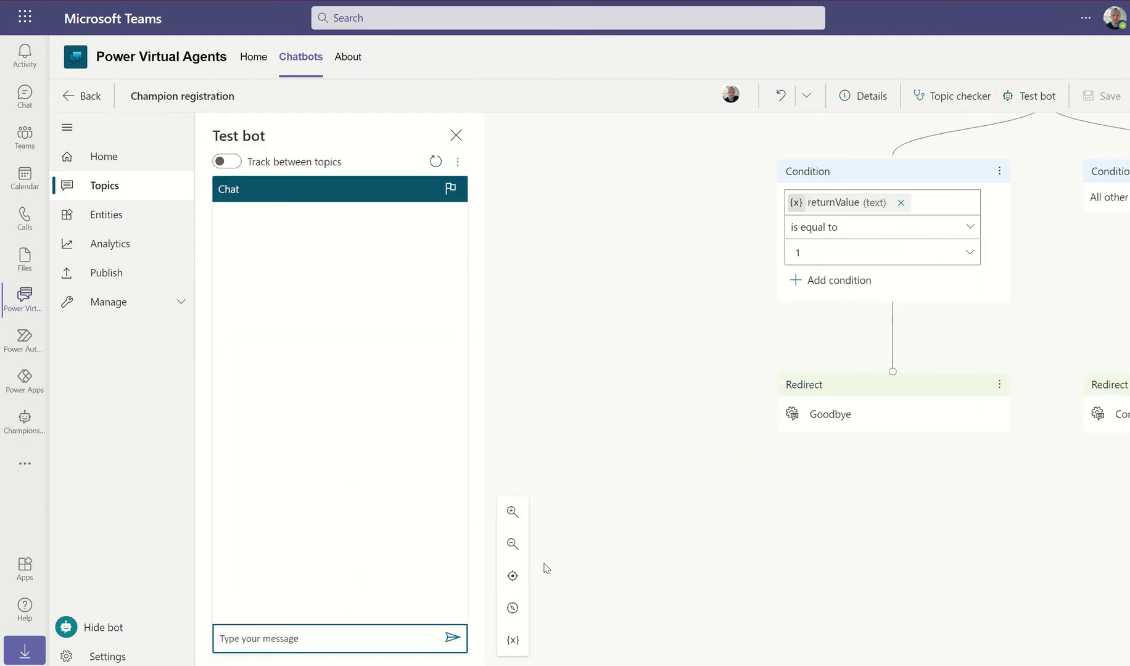
{"action": "type", "text": "hi"}
{"action": "key", "text": "Return"}
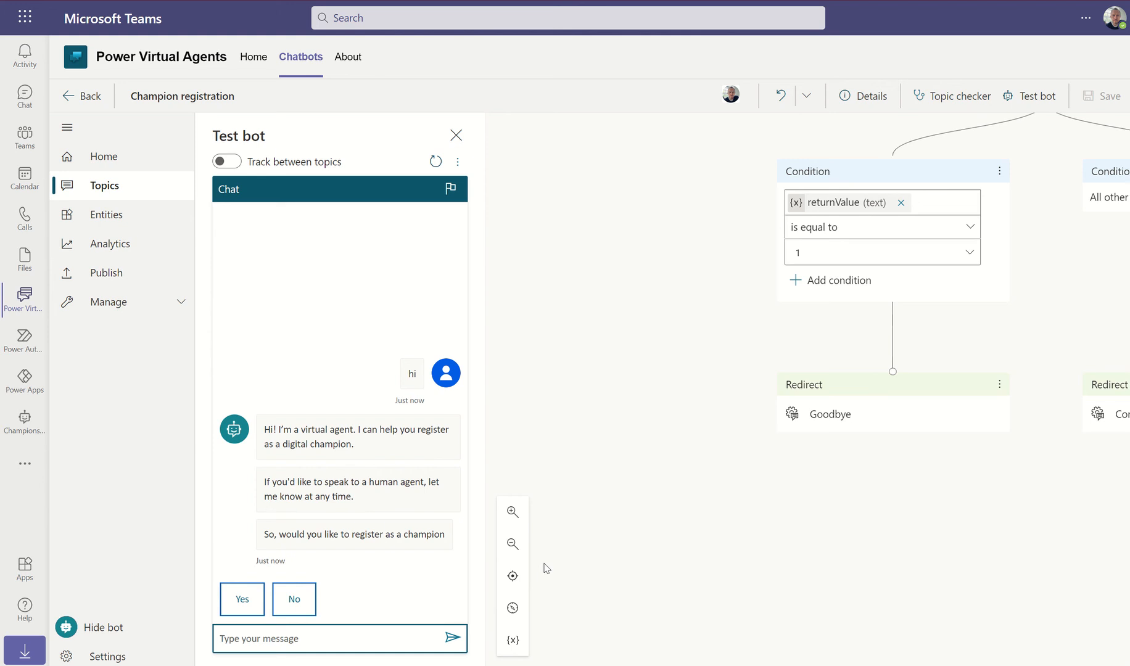
{"action": "left_click", "coordinate": [232, 164]}
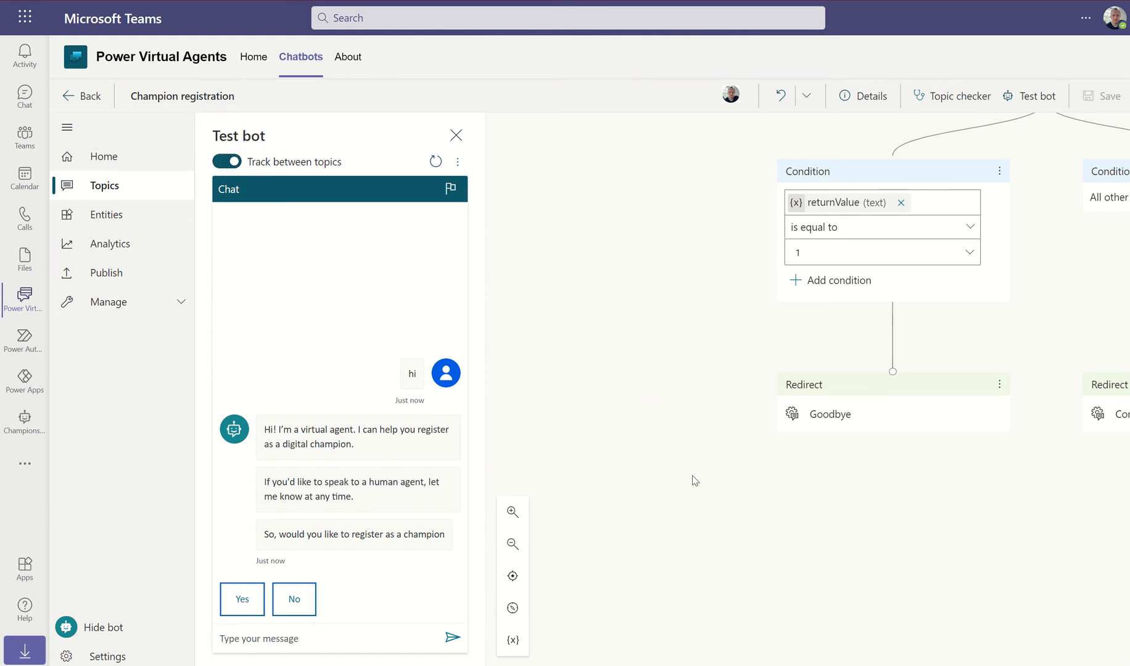
Answer the registration questions with Yes, Teams and Email assistance
{"action": "left_click", "coordinate": [241, 599]}
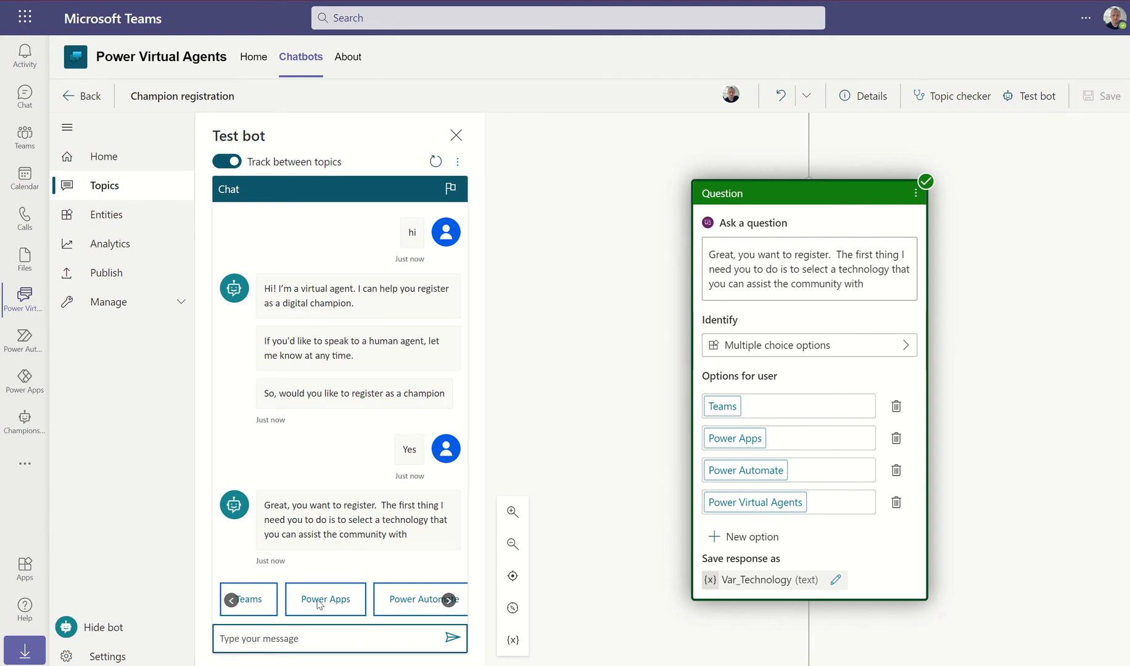
{"action": "left_click", "coordinate": [267, 604]}
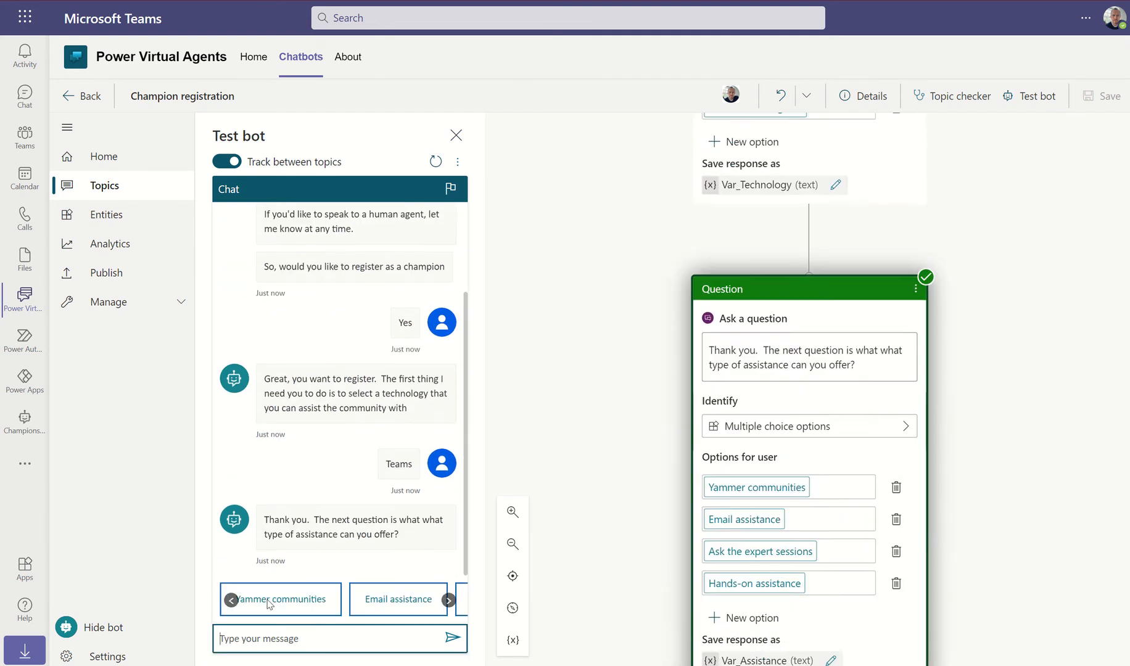
{"action": "left_click", "coordinate": [412, 604]}
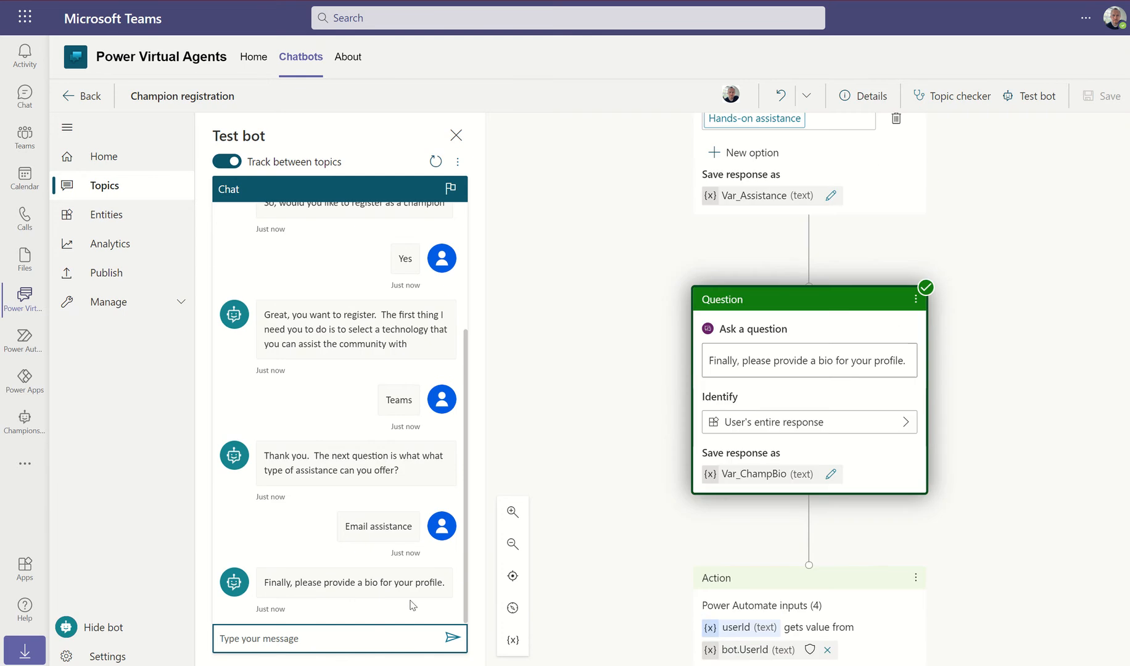
Send the pasted Lorem ipsum passage to the test bot as the profile bio, then switch to Power Apps
{"action": "left_click", "coordinate": [285, 638]}
{"action": "key", "text": "ctrl+v"}
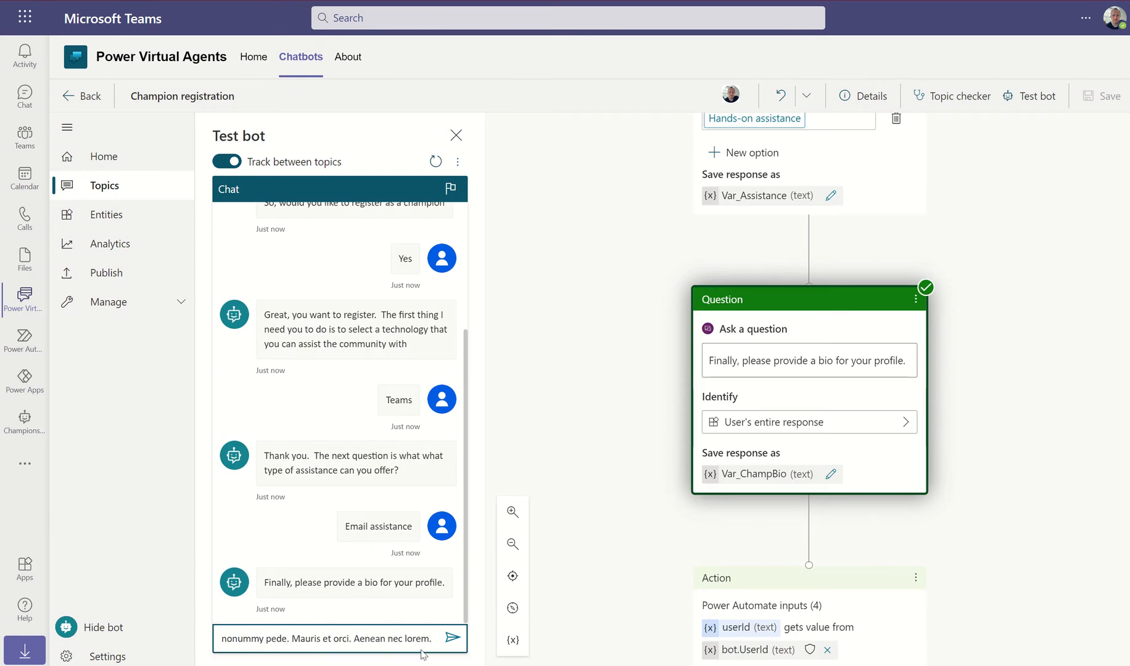
{"action": "left_click", "coordinate": [452, 640]}
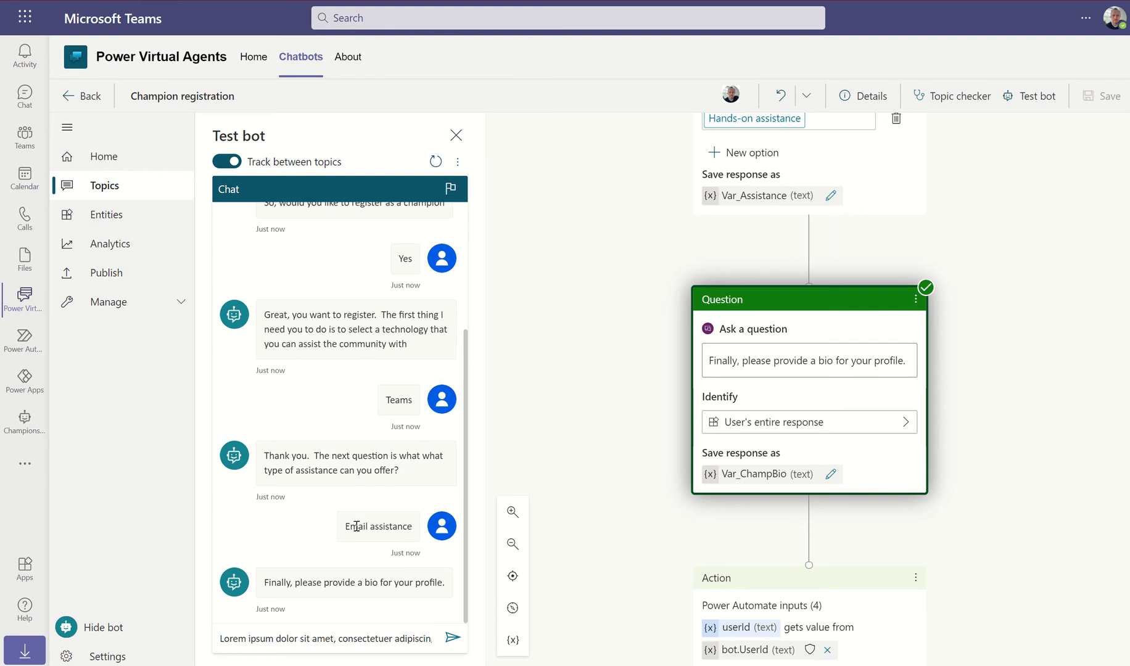
{"action": "left_click", "coordinate": [393, 638]}
{"action": "key", "text": "Return"}
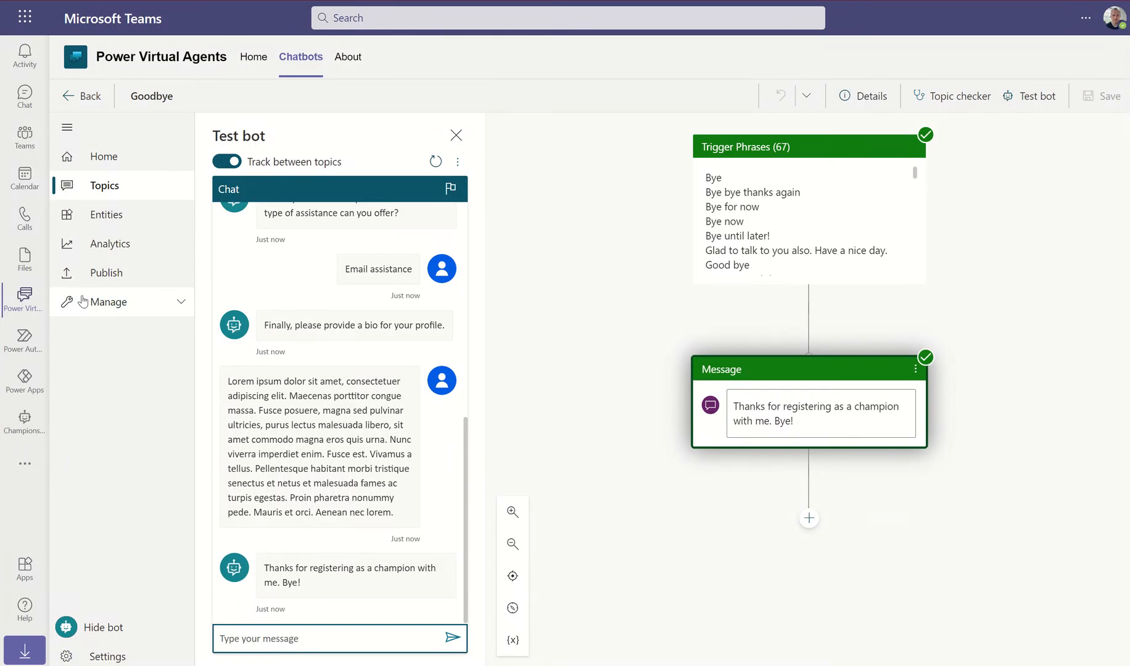
{"action": "left_click", "coordinate": [25, 381]}
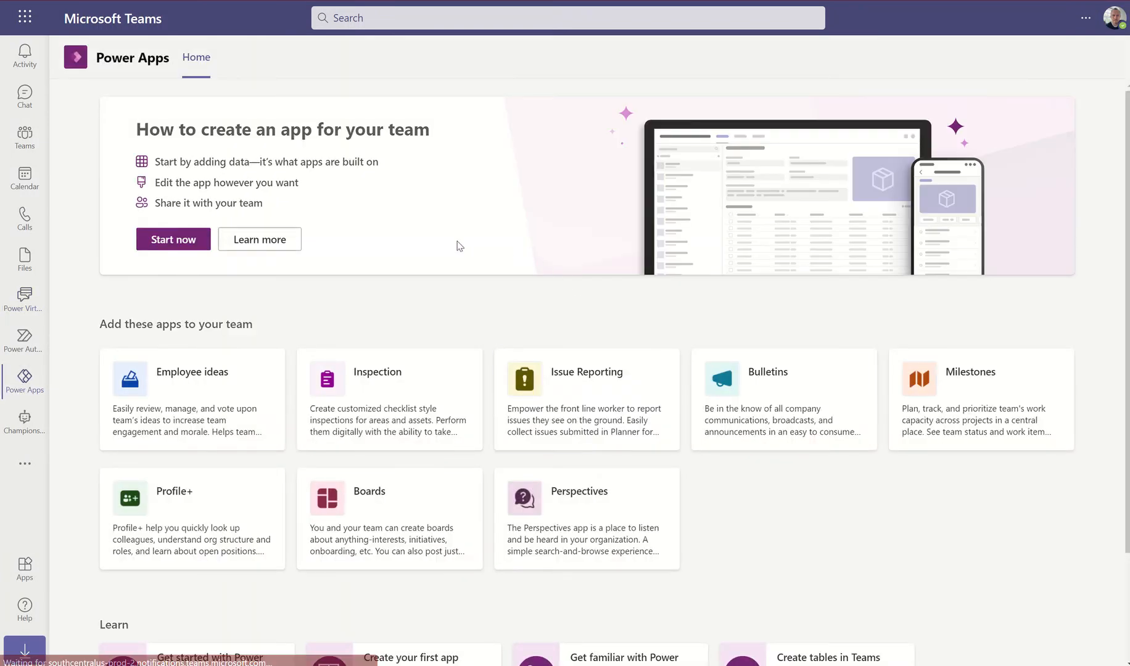
Open the Champions table's data, select the Teams email-assistance row, and close the data view
{"action": "left_click", "coordinate": [233, 57]}
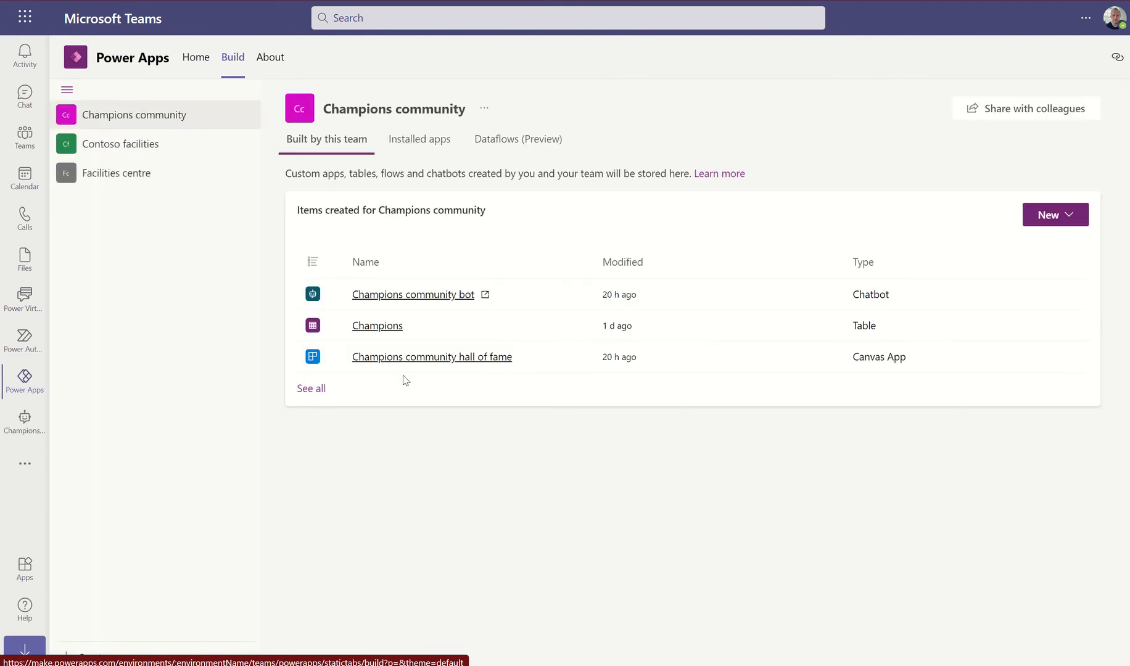
{"action": "left_click", "coordinate": [377, 327]}
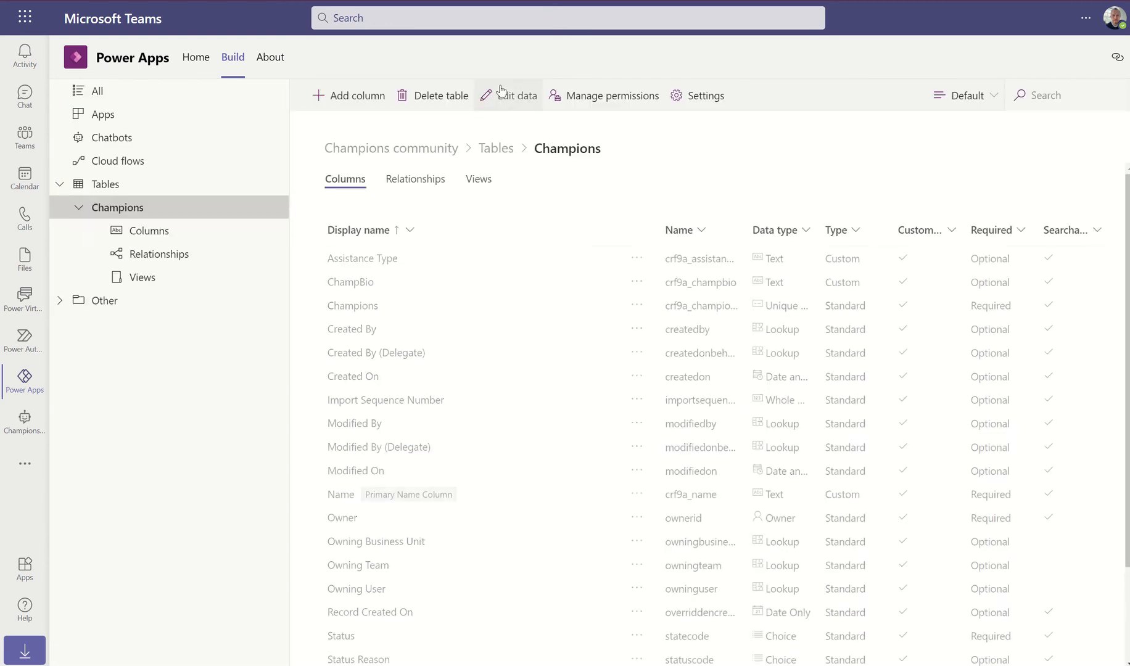
{"action": "left_click", "coordinate": [515, 99]}
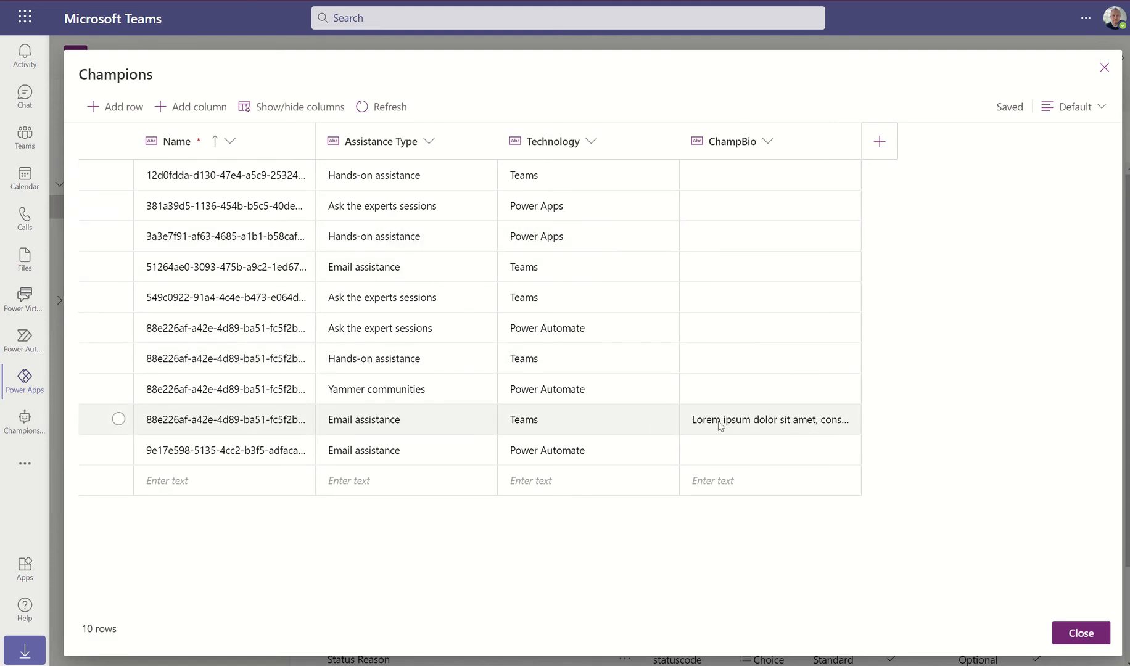
{"action": "left_click", "coordinate": [627, 421]}
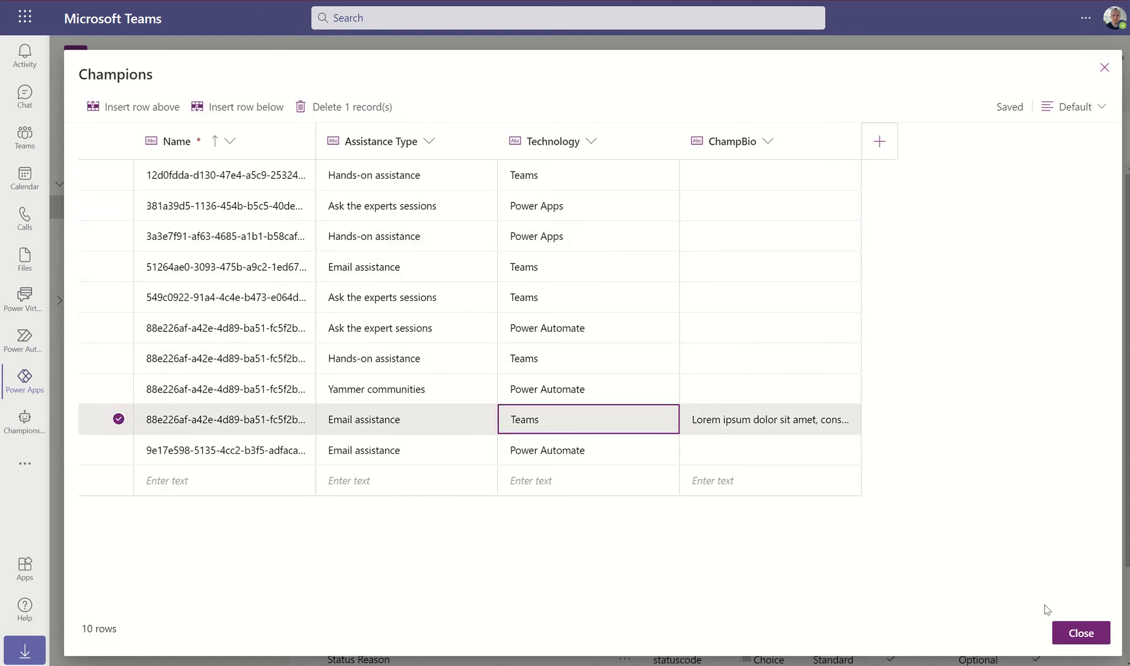
{"action": "left_click", "coordinate": [1098, 642]}
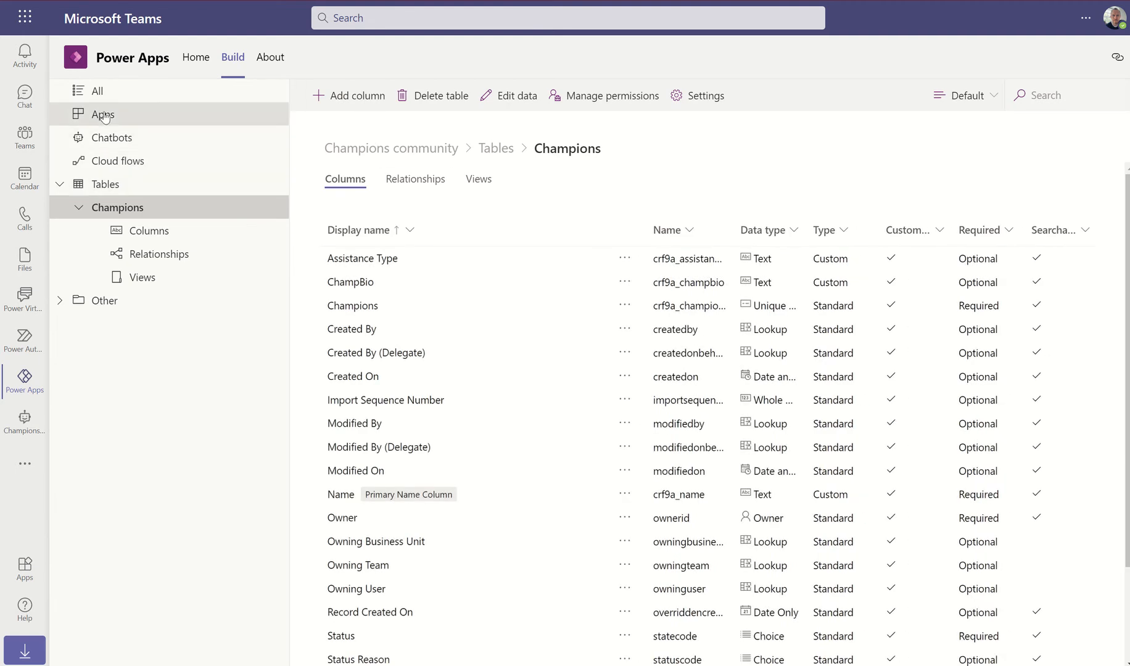
Edit the Champions community hall of fame app and filter its gallery to Teams champions
{"action": "left_click", "coordinate": [179, 114]}
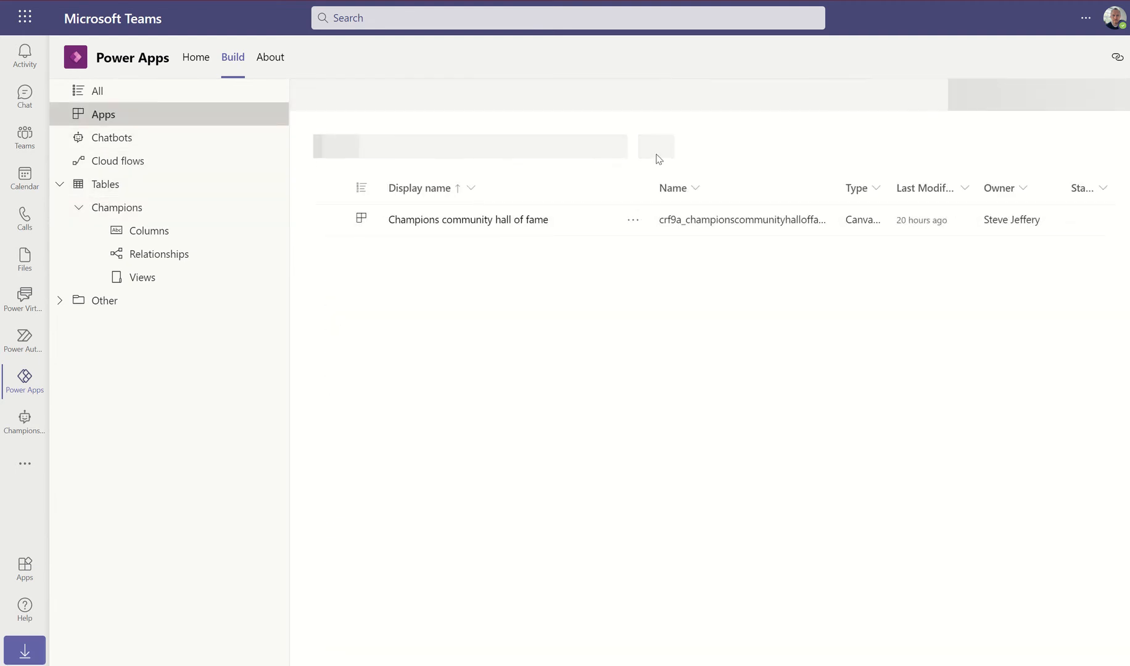
{"action": "left_click", "coordinate": [634, 222]}
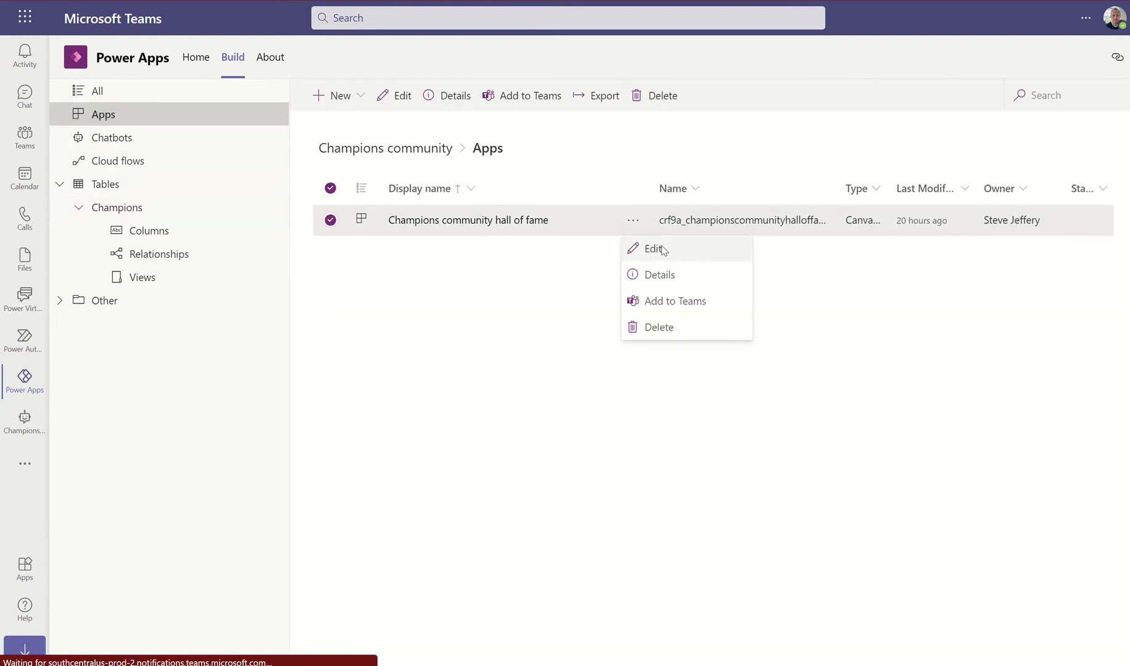
{"action": "left_click", "coordinate": [662, 250]}
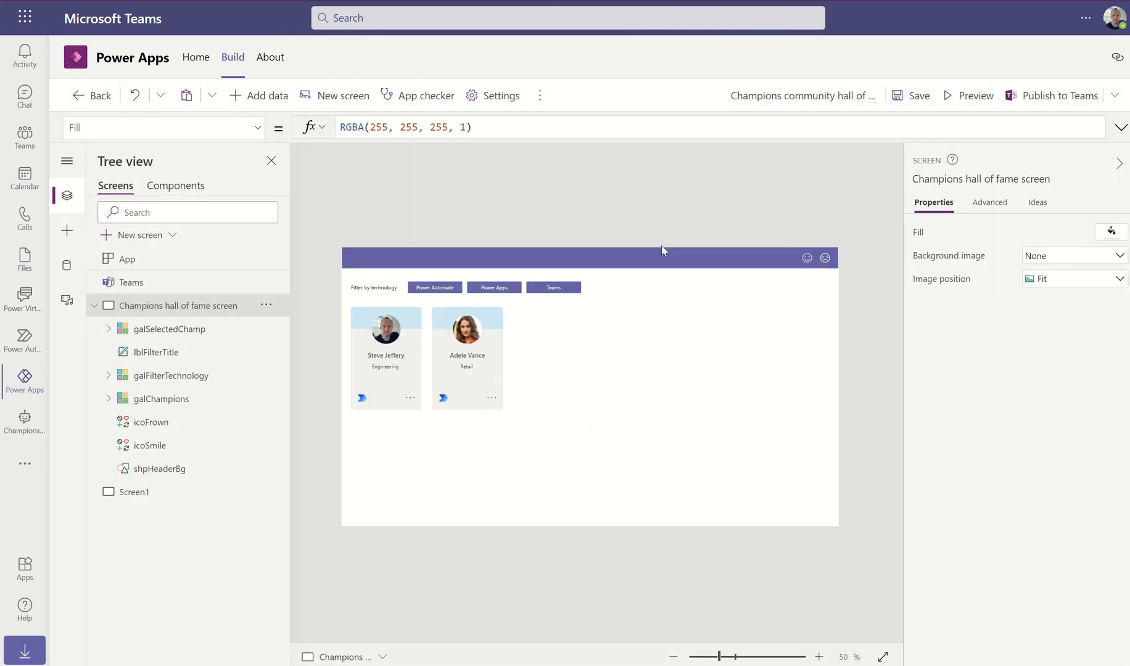
{"action": "left_click", "coordinate": [554, 291], "text": "alt"}
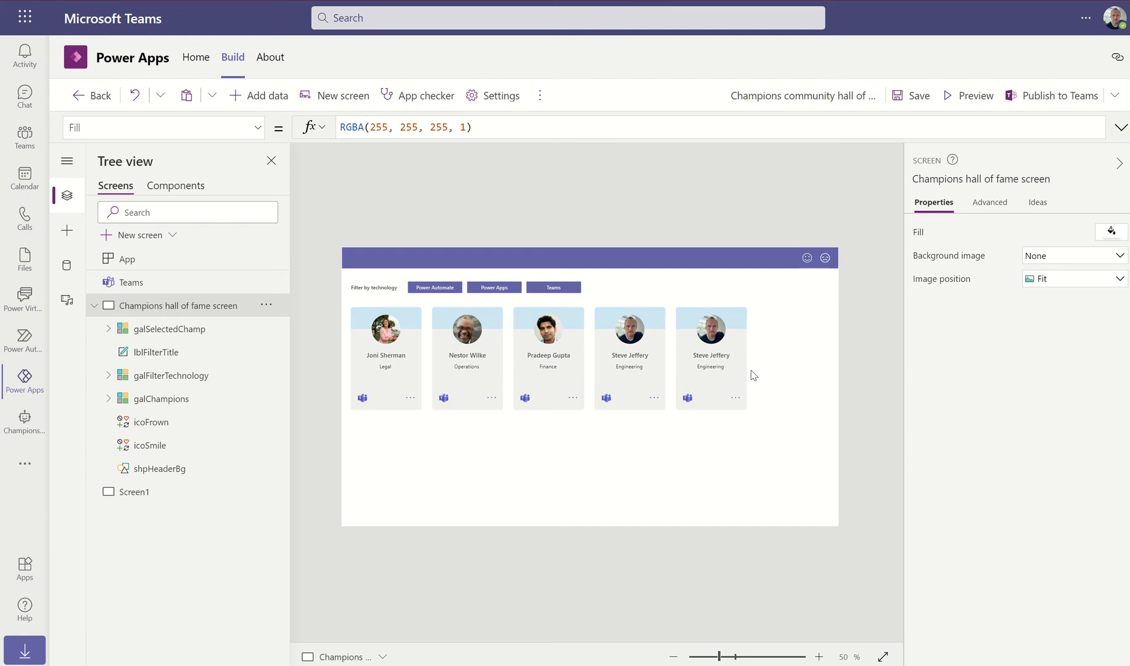
Show a champion's detail panel and select its htmProfileAboutMe HTML text control
{"action": "left_click", "coordinate": [738, 399]}
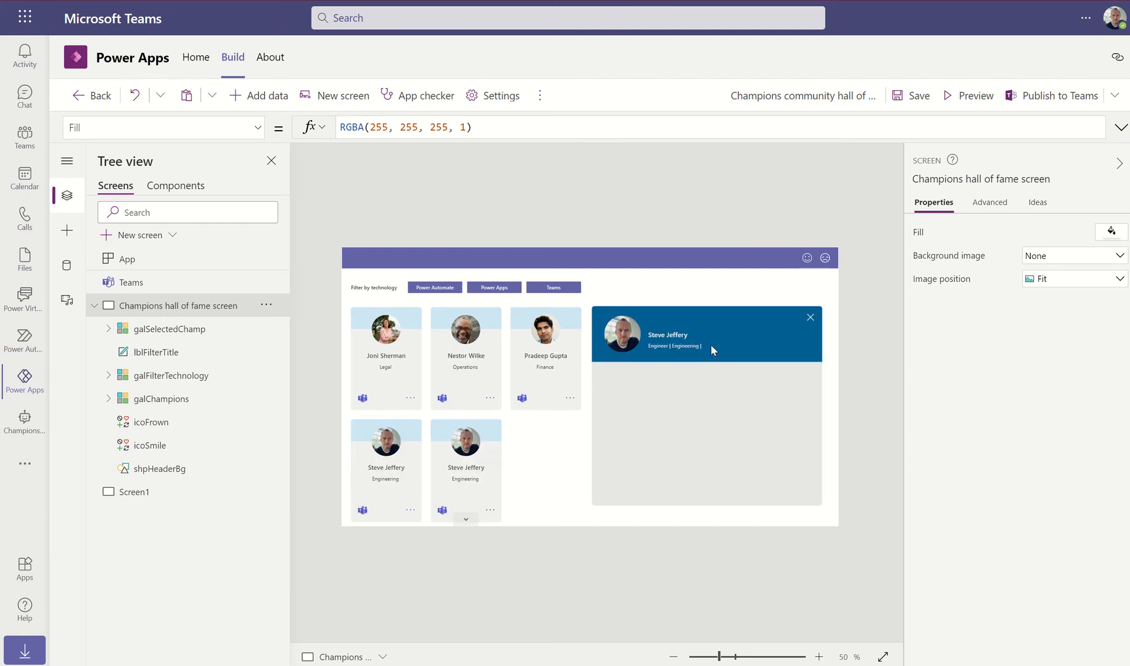
{"action": "left_click", "coordinate": [697, 445]}
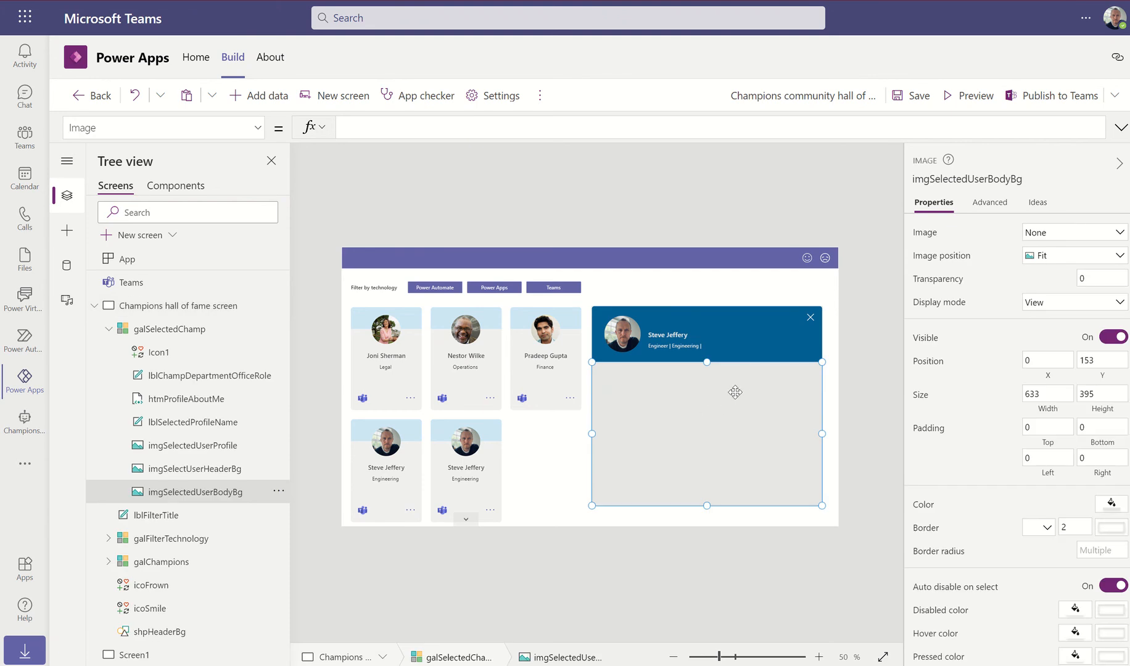
{"action": "left_click", "coordinate": [171, 398]}
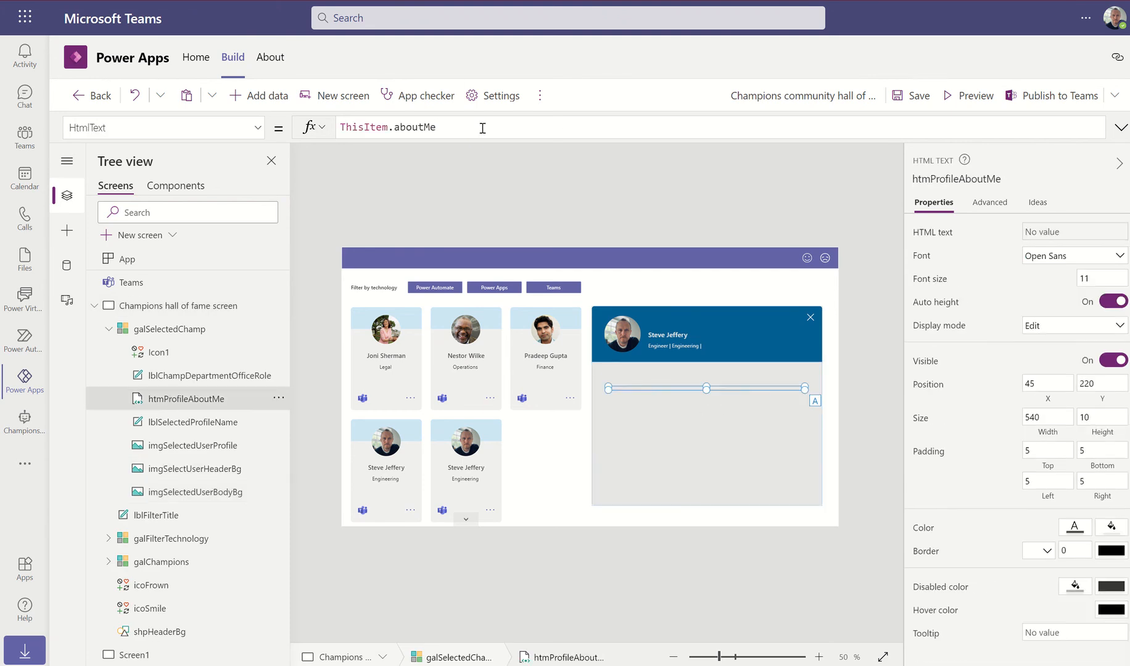
Start the bio formula as If(IsBlank(ThisItem.aboutMe), LookUp(Champions
{"action": "left_click", "coordinate": [562, 135]}
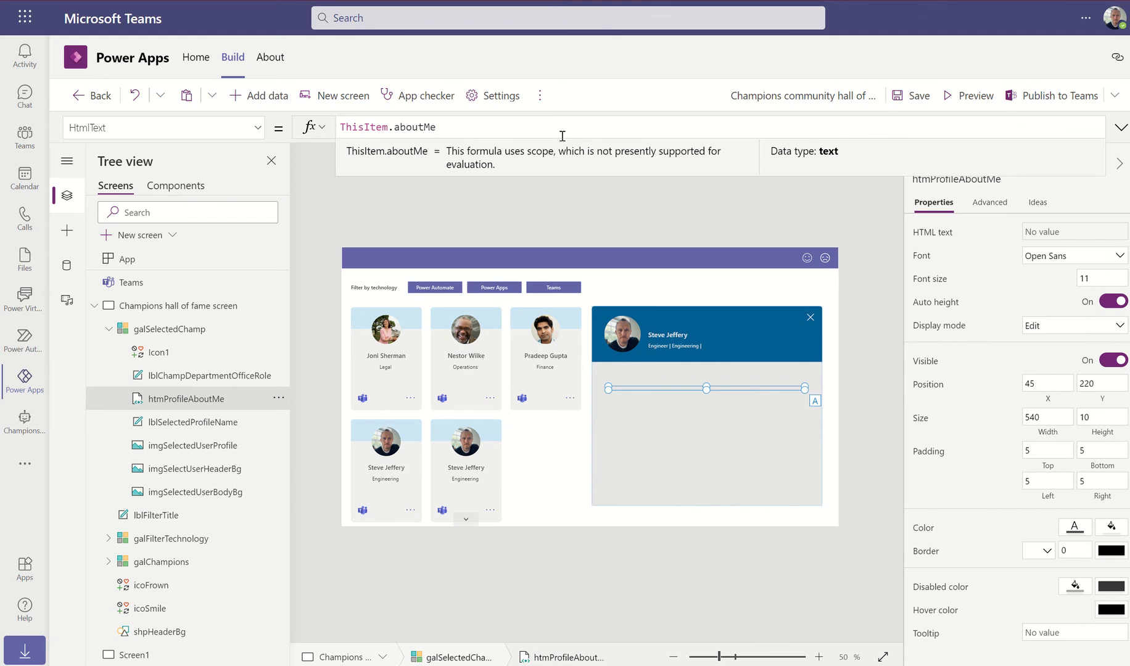
{"action": "key", "text": "Left"}
{"action": "key", "text": "Left"}
{"action": "key", "text": "Left"}
{"action": "key", "text": "Left"}
{"action": "key", "text": "Left"}
{"action": "key", "text": "Left"}
{"action": "key", "text": "Left"}
{"action": "key", "text": "Left"}
{"action": "key", "text": "Left"}
{"action": "key", "text": "Left"}
{"action": "key", "text": "Left"}
{"action": "key", "text": "Left"}
{"action": "key", "text": "Left"}
{"action": "key", "text": "Left"}
{"action": "key", "text": "Left"}
{"action": "key", "text": "Left"}
{"action": "type", "text": "If"}
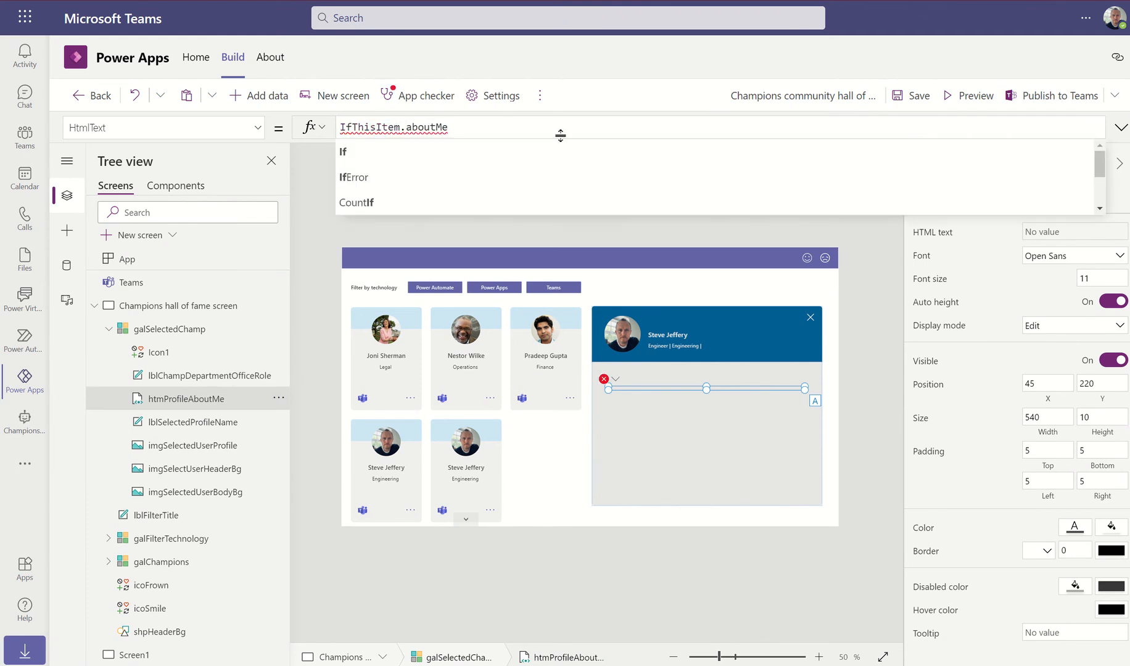
{"action": "key", "text": "Delete"}
{"action": "key", "text": "Delete"}
{"action": "key", "text": "Delete"}
{"action": "key", "text": "Delete"}
{"action": "key", "text": "Delete"}
{"action": "key", "text": "Delete"}
{"action": "key", "text": "Delete"}
{"action": "key", "text": "Delete"}
{"action": "key", "text": "Delete"}
{"action": "key", "text": "Delete"}
{"action": "key", "text": "Delete"}
{"action": "key", "text": "Delete"}
{"action": "key", "text": "Delete"}
{"action": "key", "text": "Delete"}
{"action": "key", "text": "Delete"}
{"action": "key", "text": "Delete"}
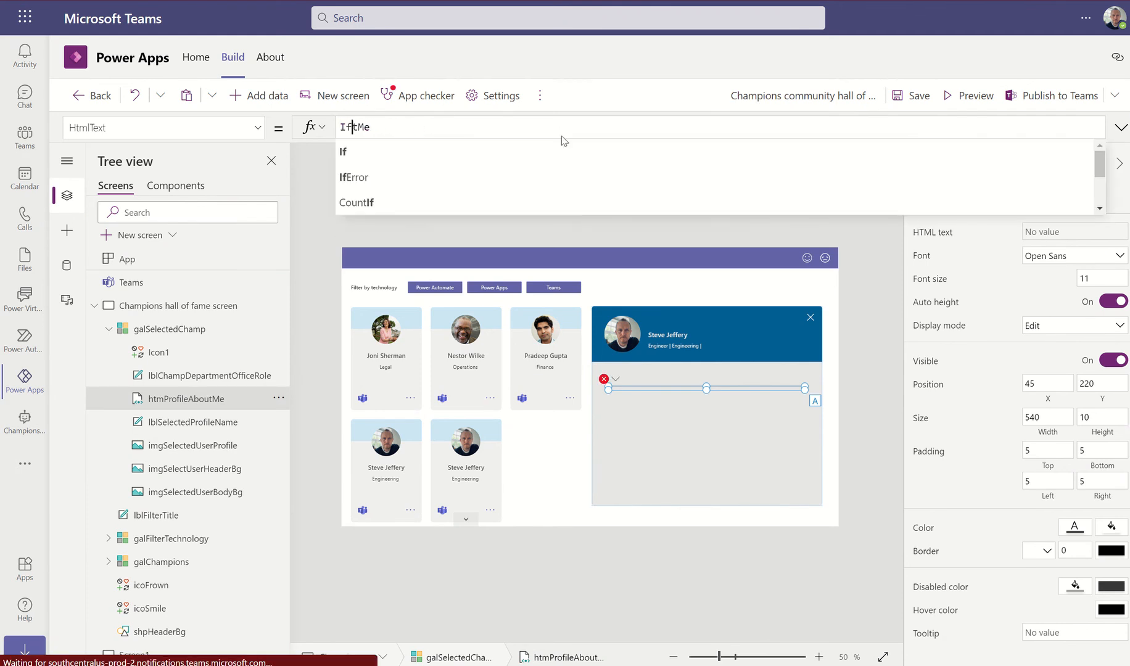
{"action": "type", "text": "("}
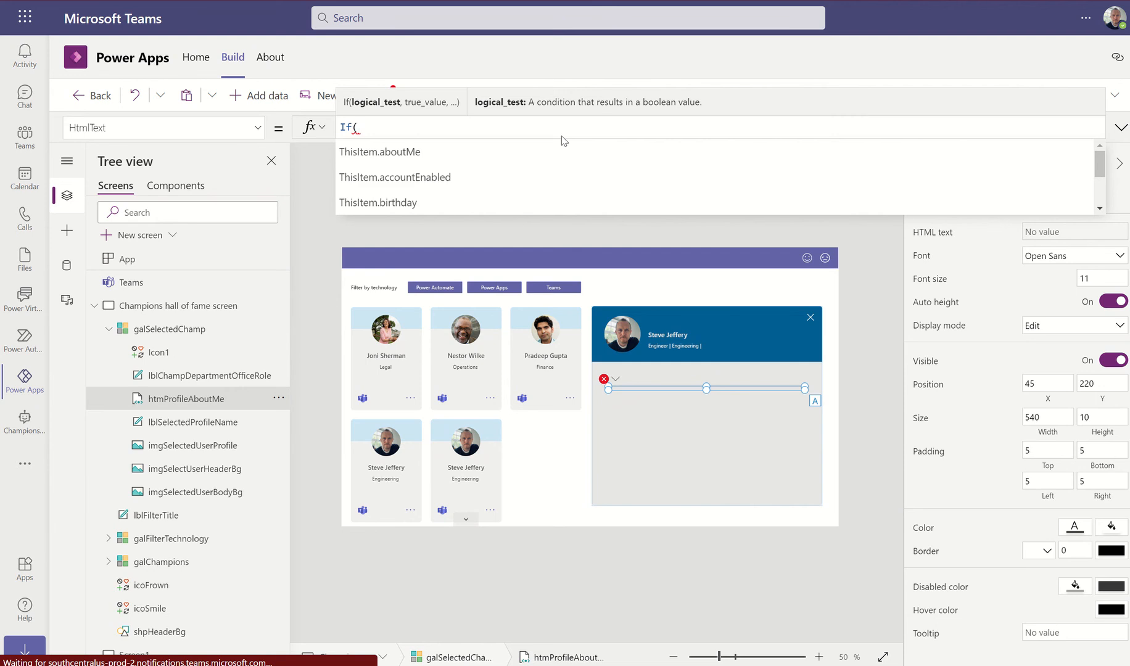
{"action": "type", "text": "IsBl"}
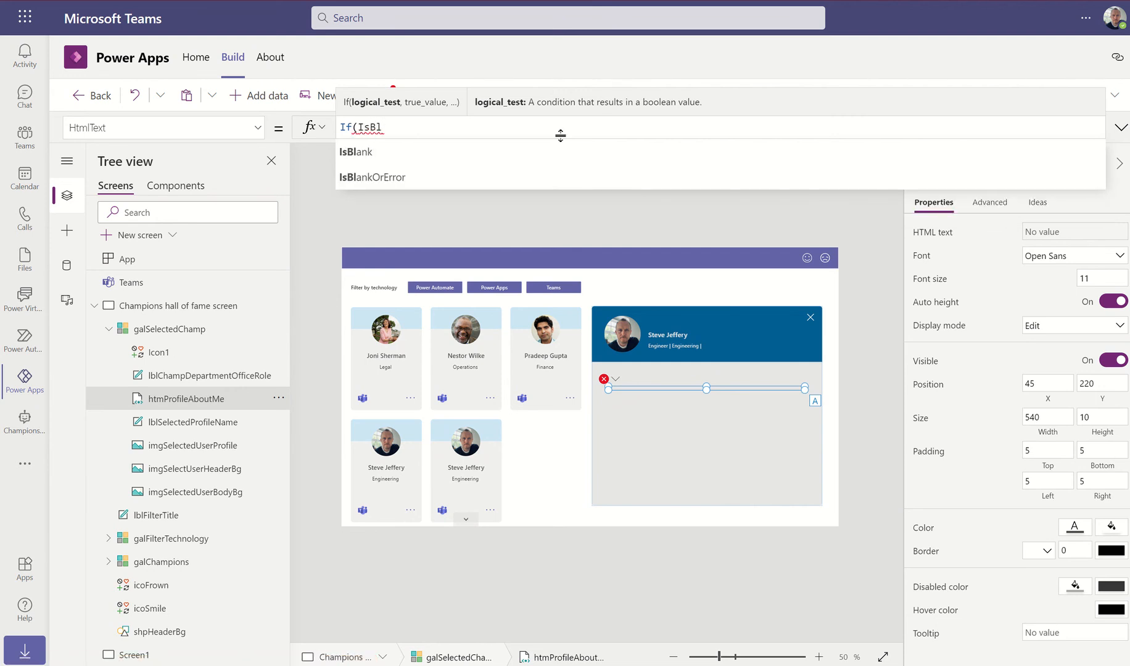
{"action": "type", "text": "ank(Thi"}
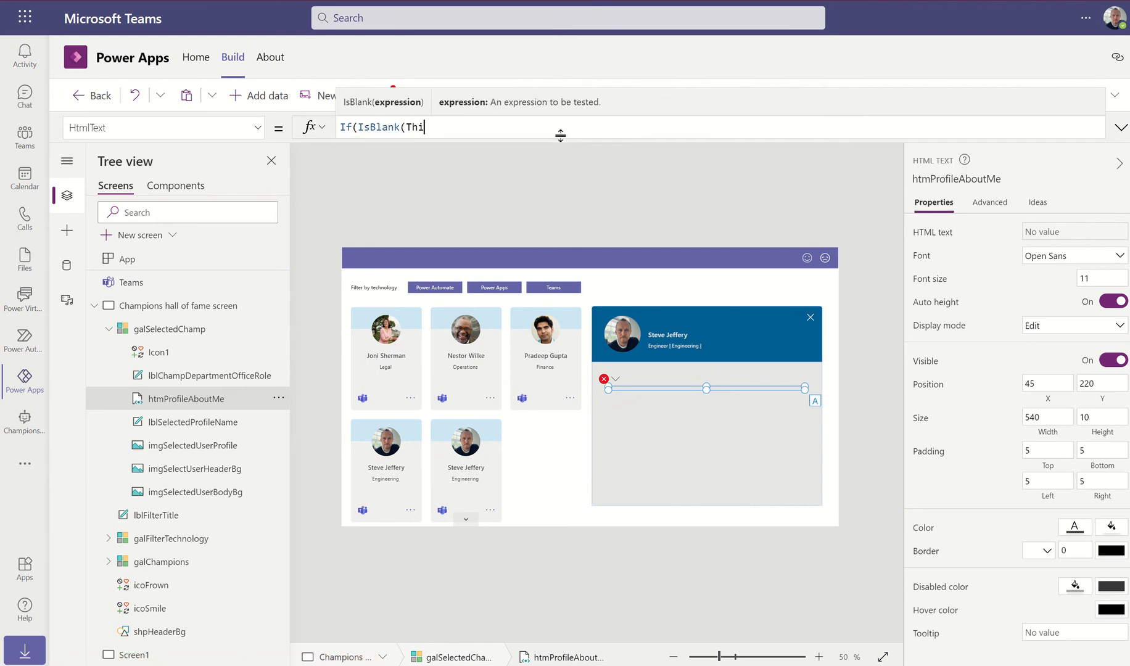
{"action": "type", "text": "sItem.aboutMe"}
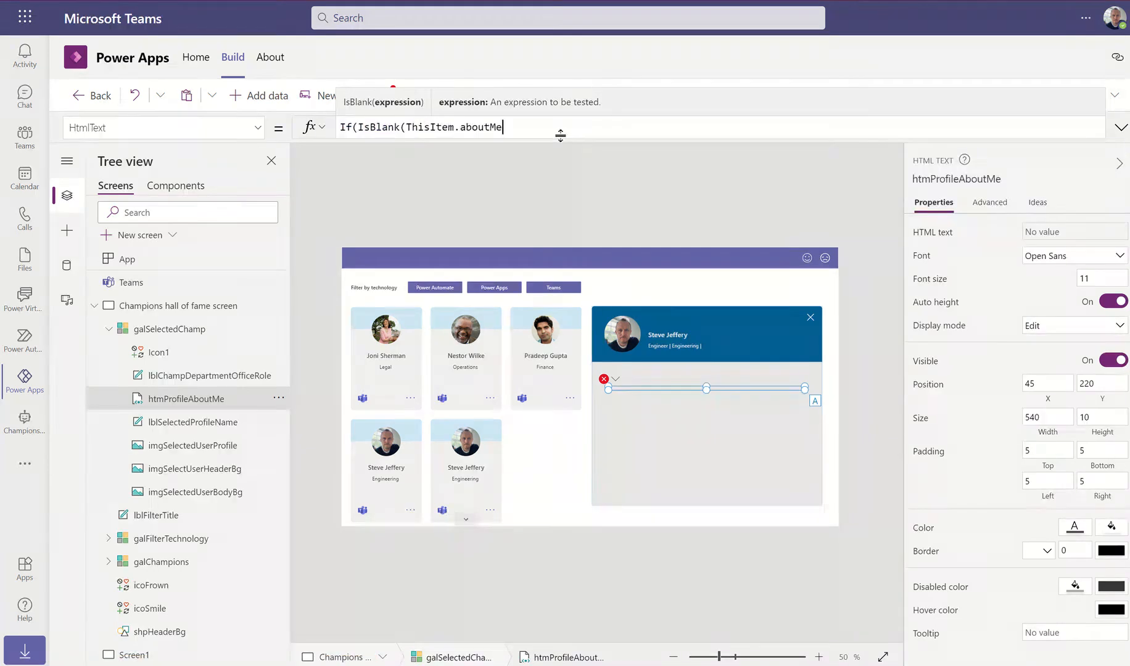
{"action": "type", "text": ")"}
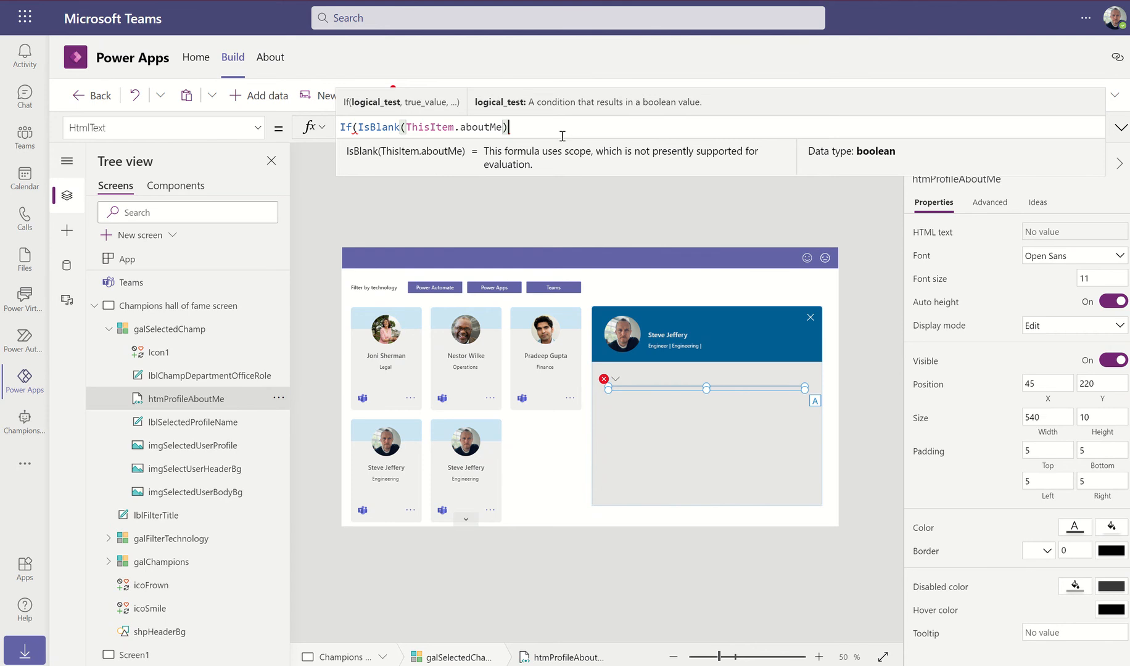
{"action": "type", "text": ", "}
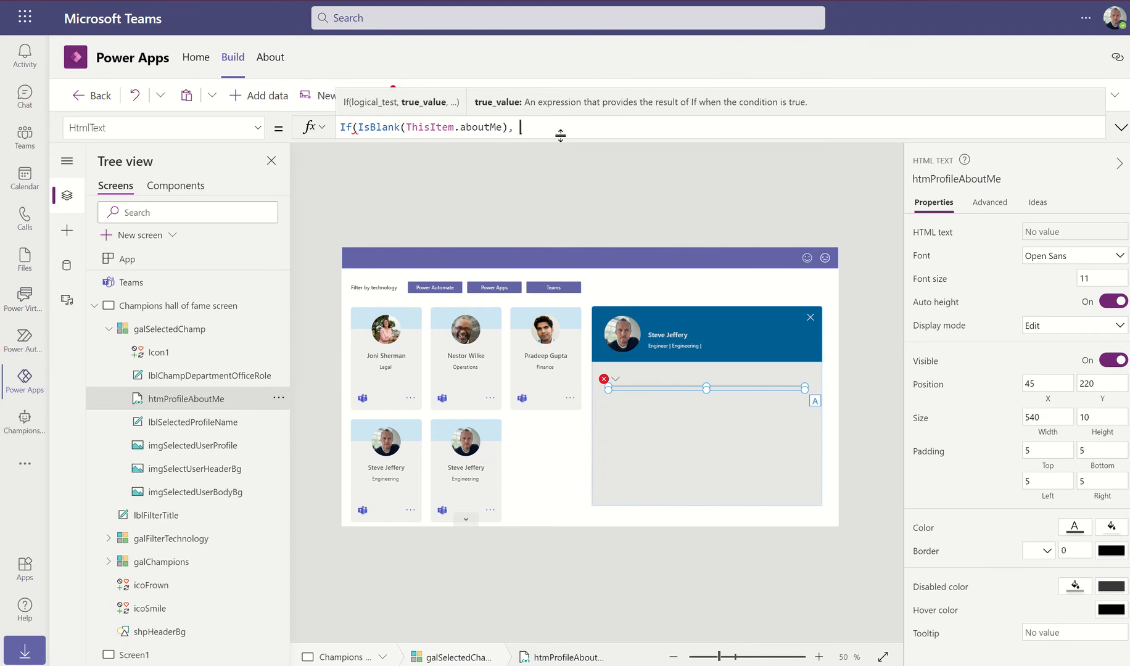
{"action": "type", "text": "ThisIt"}
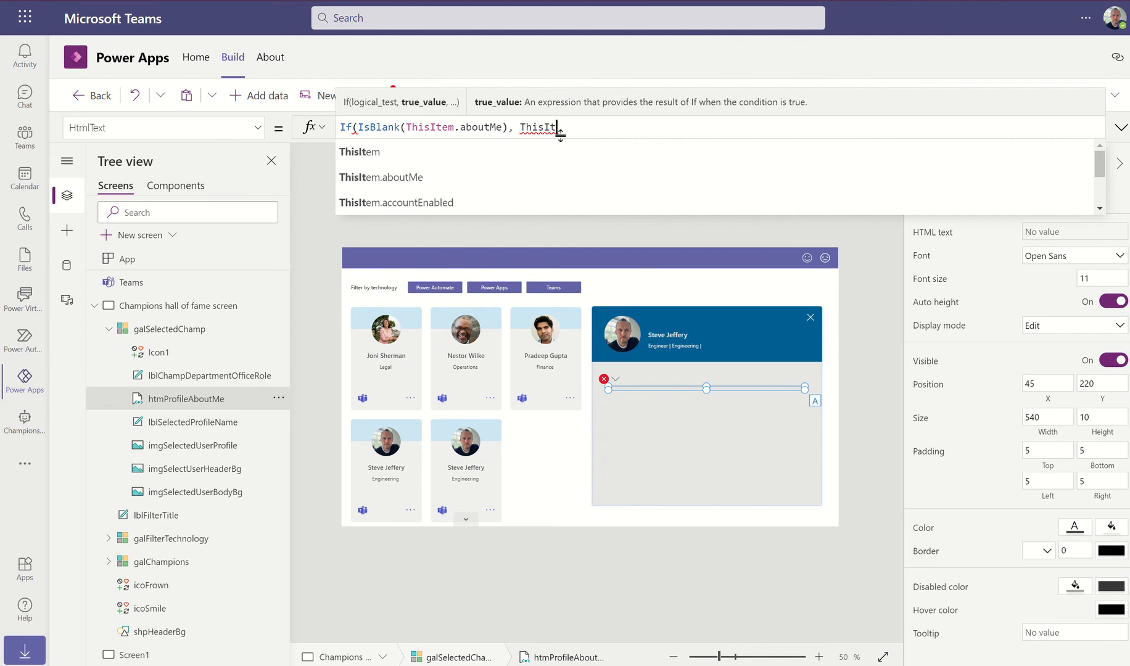
{"action": "key", "text": "BackSpace"}
{"action": "key", "text": "BackSpace"}
{"action": "key", "text": "BackSpace"}
{"action": "key", "text": "BackSpace"}
{"action": "key", "text": "BackSpace"}
{"action": "key", "text": "BackSpace"}
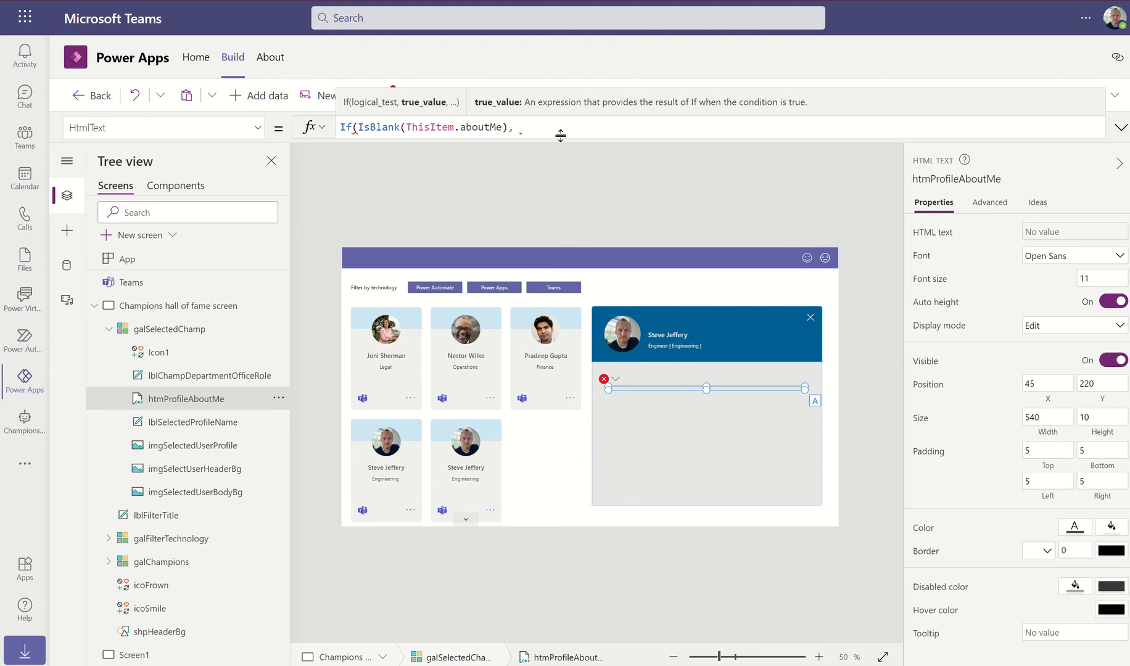
{"action": "type", "text": "LookUp("}
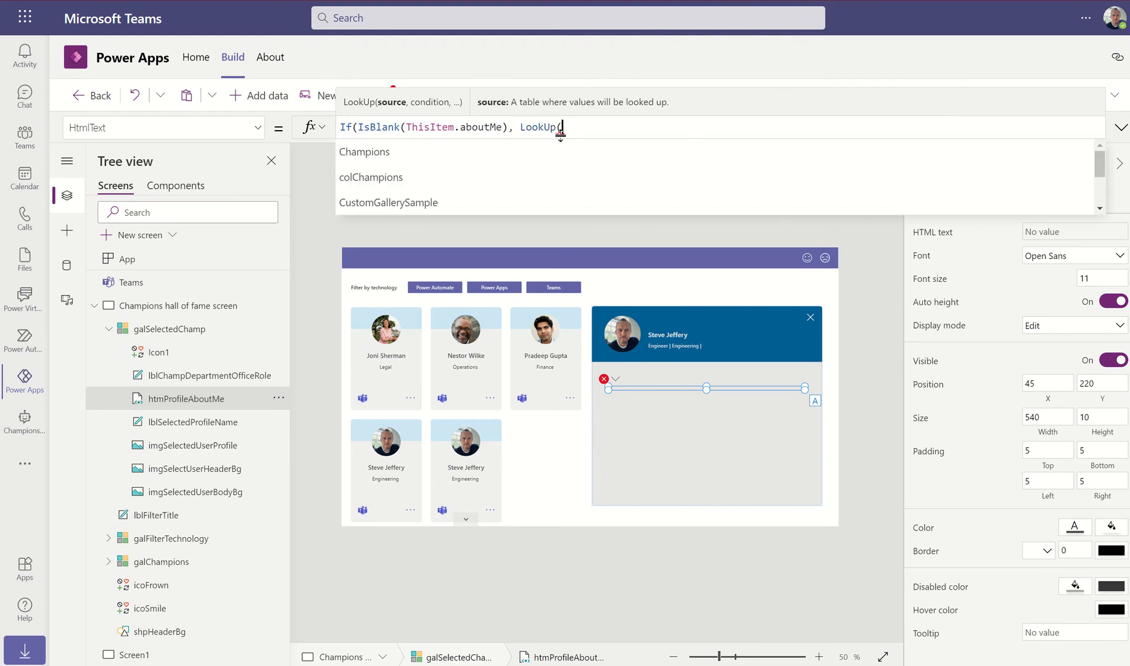
{"action": "key", "text": "Tab"}
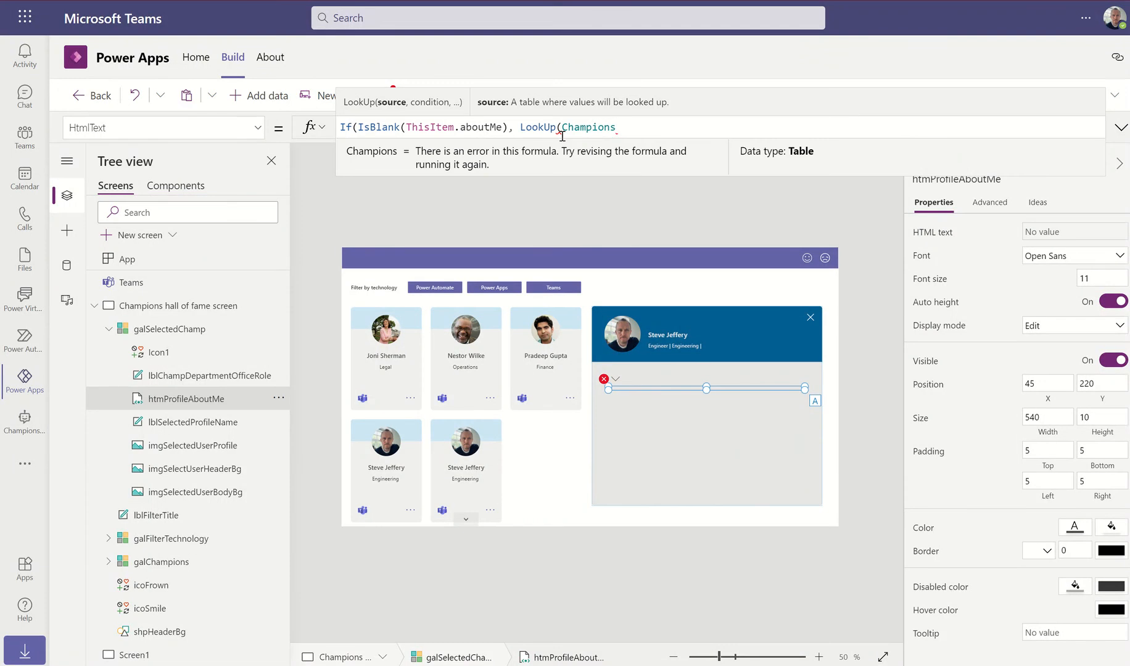
Complete it with condition ThisItem.id = Name, returning ChampBio, falling back to ThisItem.aboutMe
{"action": "type", "text": ", "}
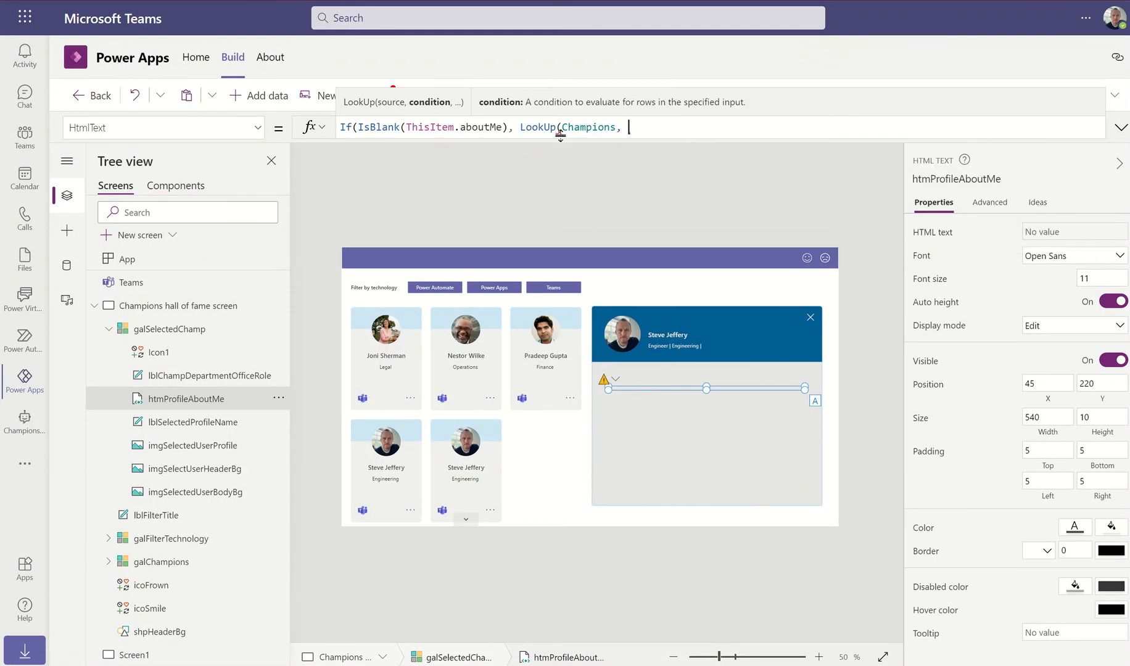
{"action": "type", "text": "This"}
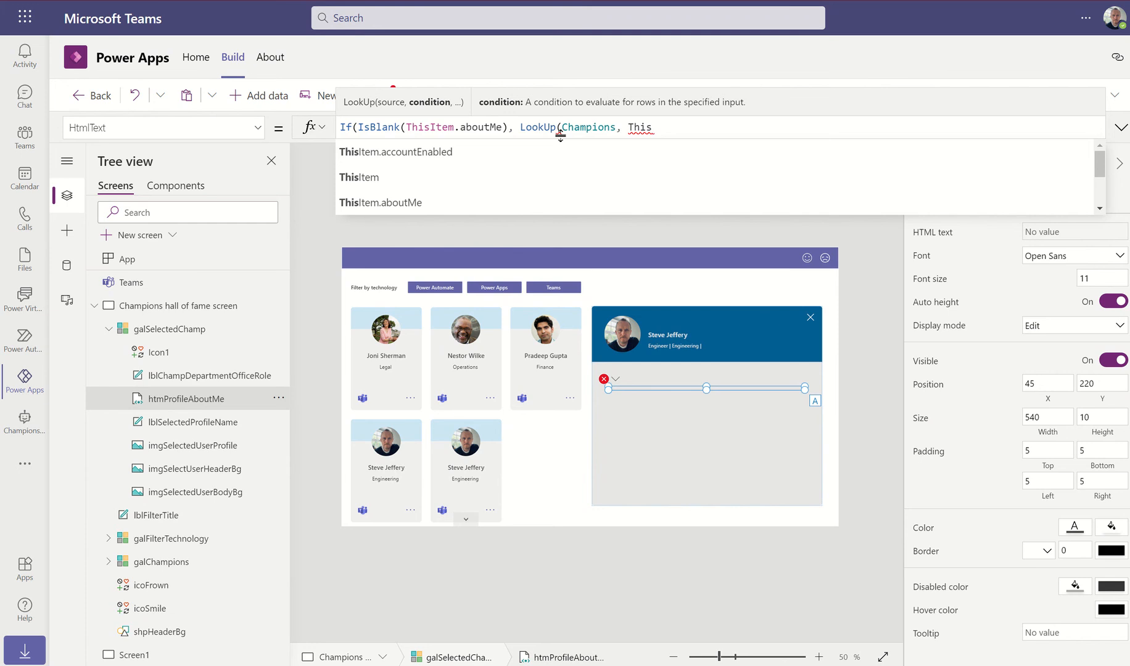
{"action": "key", "text": "Down"}
{"action": "key", "text": "Down"}
{"action": "key", "text": "Down"}
{"action": "key", "text": "Down"}
{"action": "key", "text": "Down"}
{"action": "key", "text": "Down"}
{"action": "key", "text": "Down"}
{"action": "key", "text": "Down"}
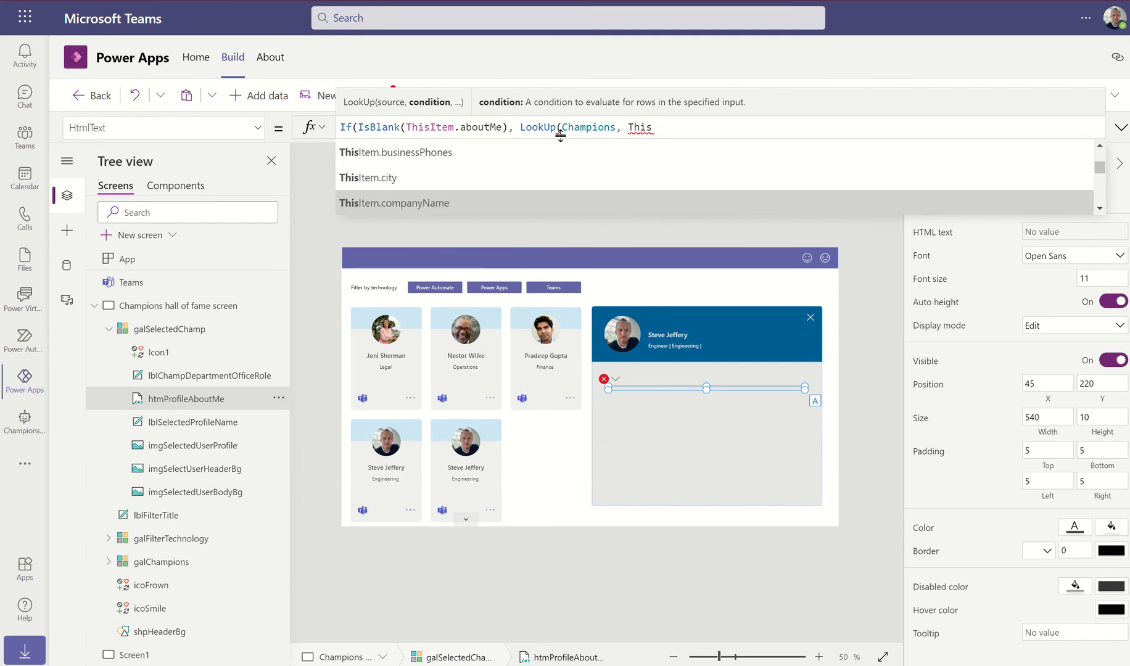
{"action": "key", "text": "Down"}
{"action": "key", "text": "Down"}
{"action": "key", "text": "Down"}
{"action": "key", "text": "Down"}
{"action": "key", "text": "Down"}
{"action": "key", "text": "Down"}
{"action": "key", "text": "Down"}
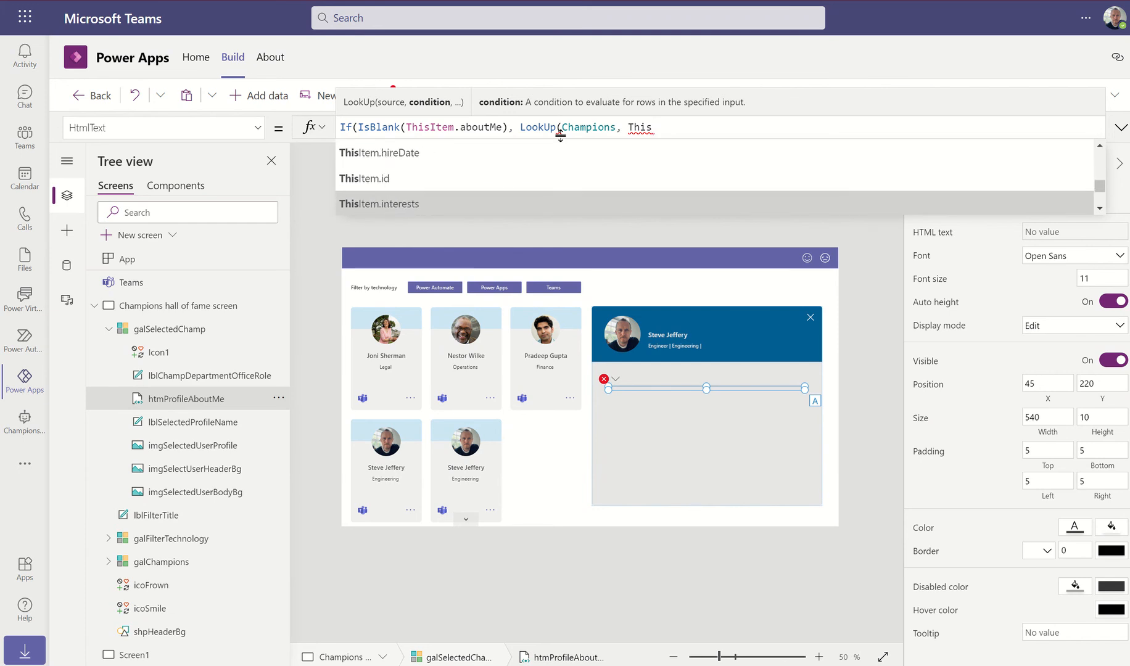
{"action": "key", "text": "Down"}
{"action": "key", "text": "Down"}
{"action": "key", "text": "Down"}
{"action": "key", "text": "Down"}
{"action": "key", "text": "Down"}
{"action": "key", "text": "Down"}
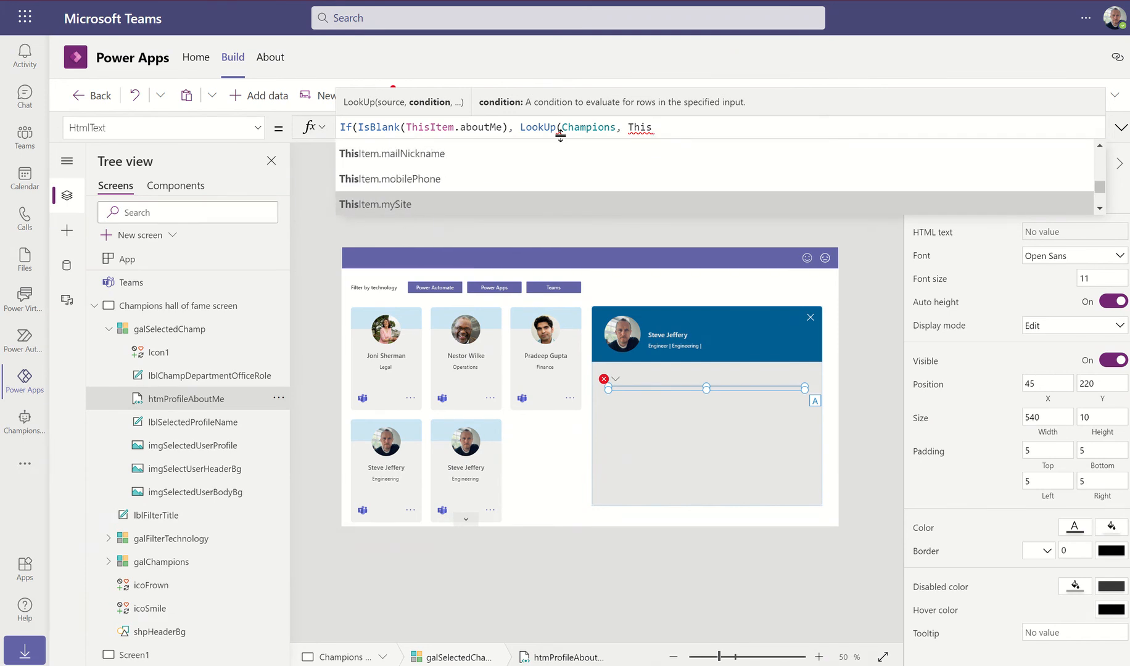
{"action": "key", "text": "Down"}
{"action": "key", "text": "Down"}
{"action": "key", "text": "Down"}
{"action": "key", "text": "Down"}
{"action": "key", "text": "Down"}
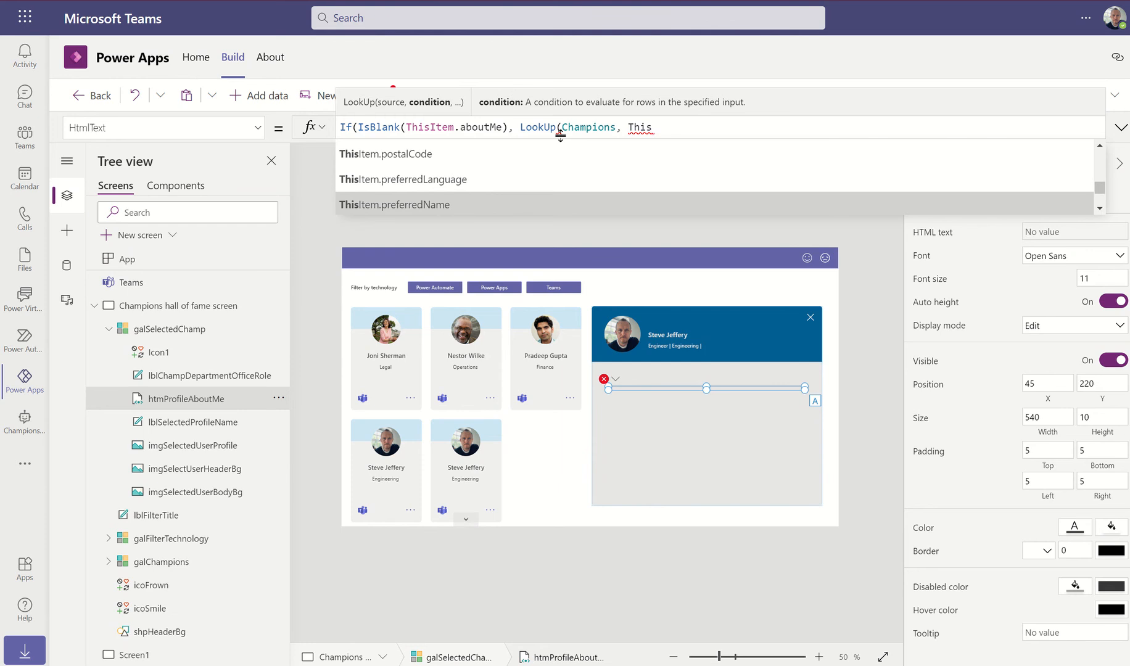
{"action": "type", "text": "Item"}
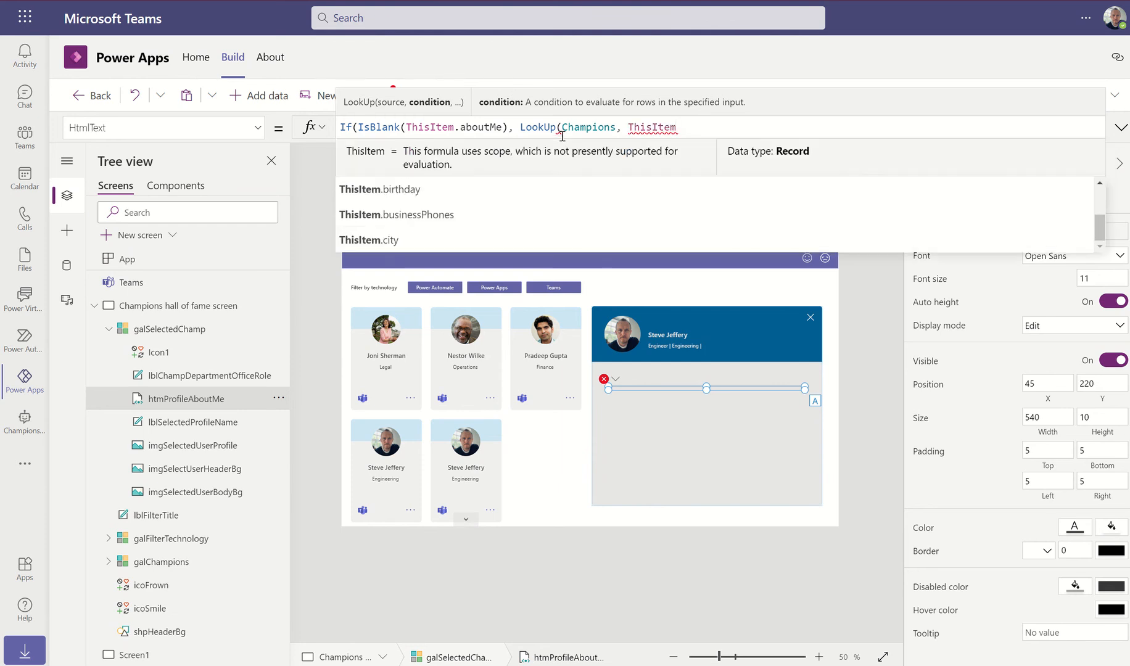
{"action": "type", "text": ".Id"}
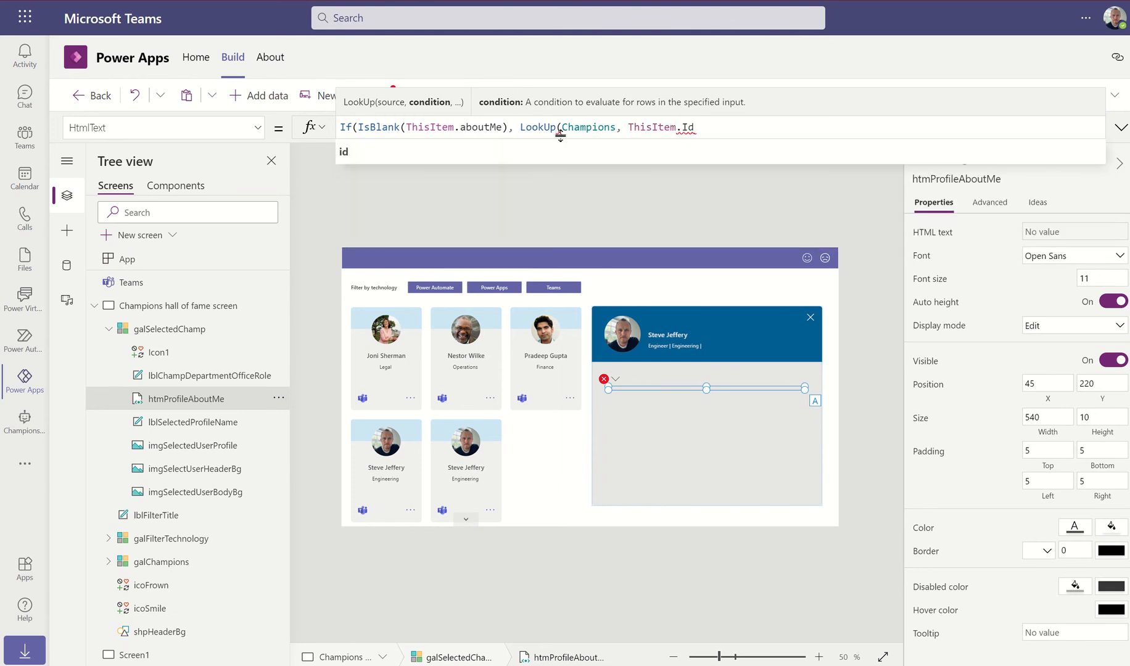
{"action": "key", "text": "Tab"}
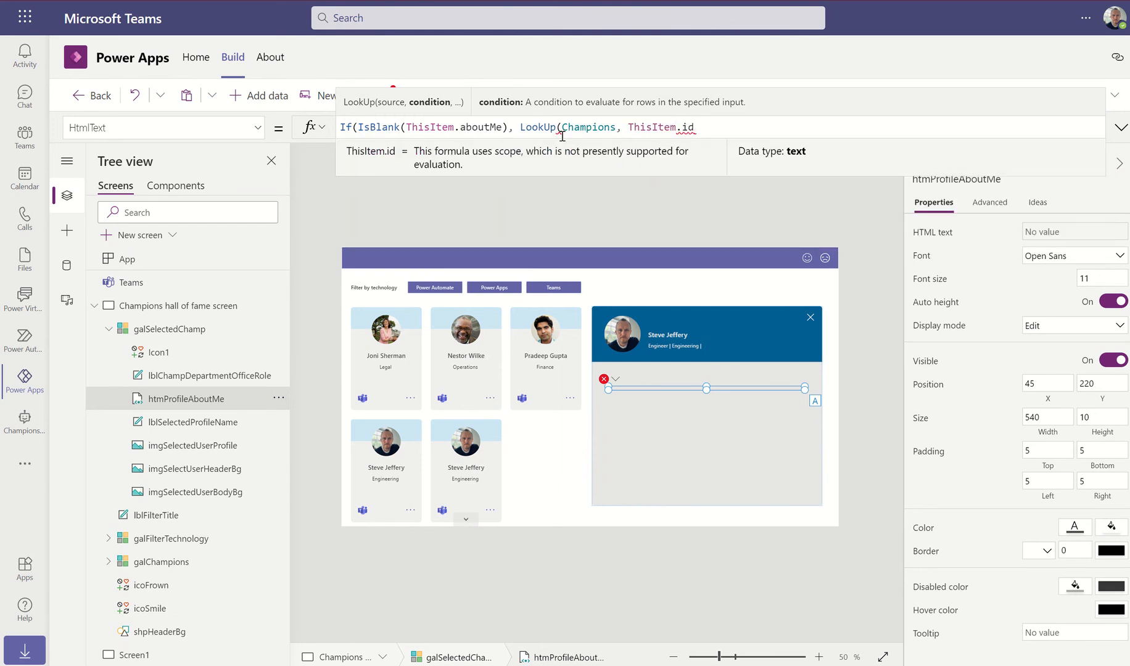
{"action": "type", "text": "= Name"}
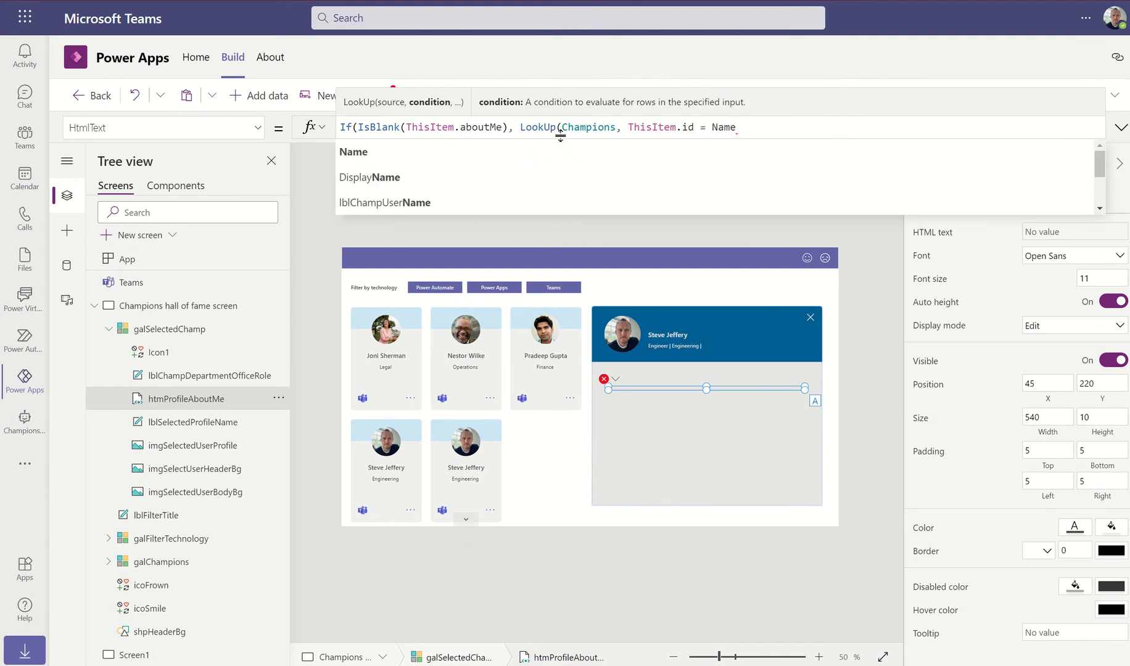
{"action": "type", "text": ")"}
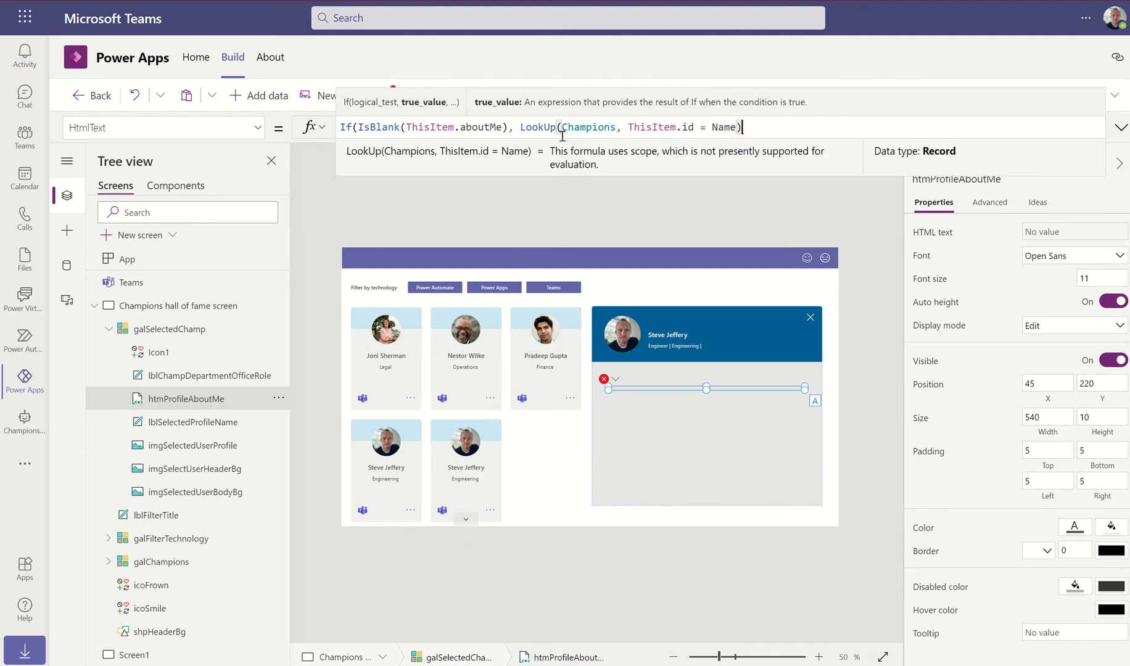
{"action": "type", "text": ".ch"}
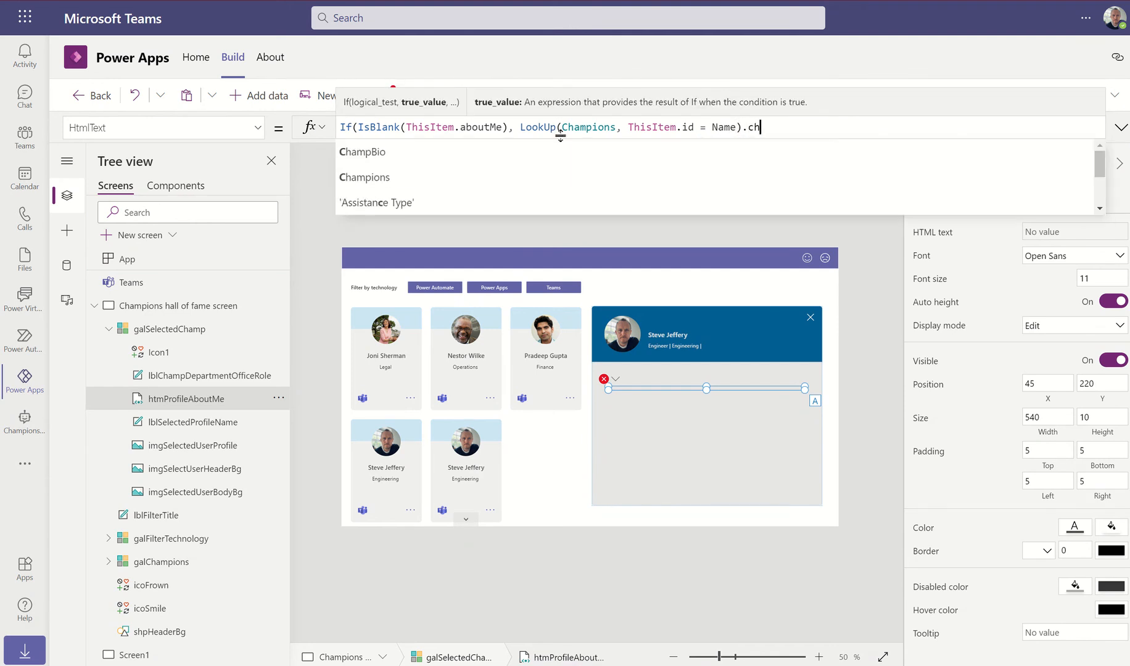
{"action": "key", "text": "Tab"}
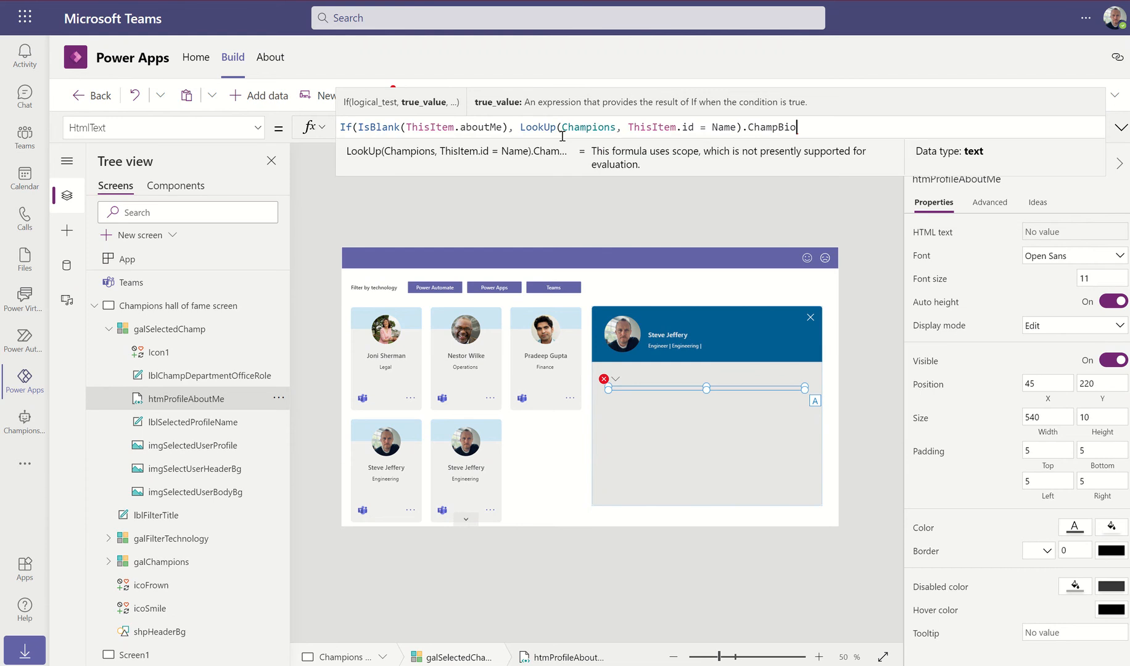
{"action": "type", "text": ", Th"}
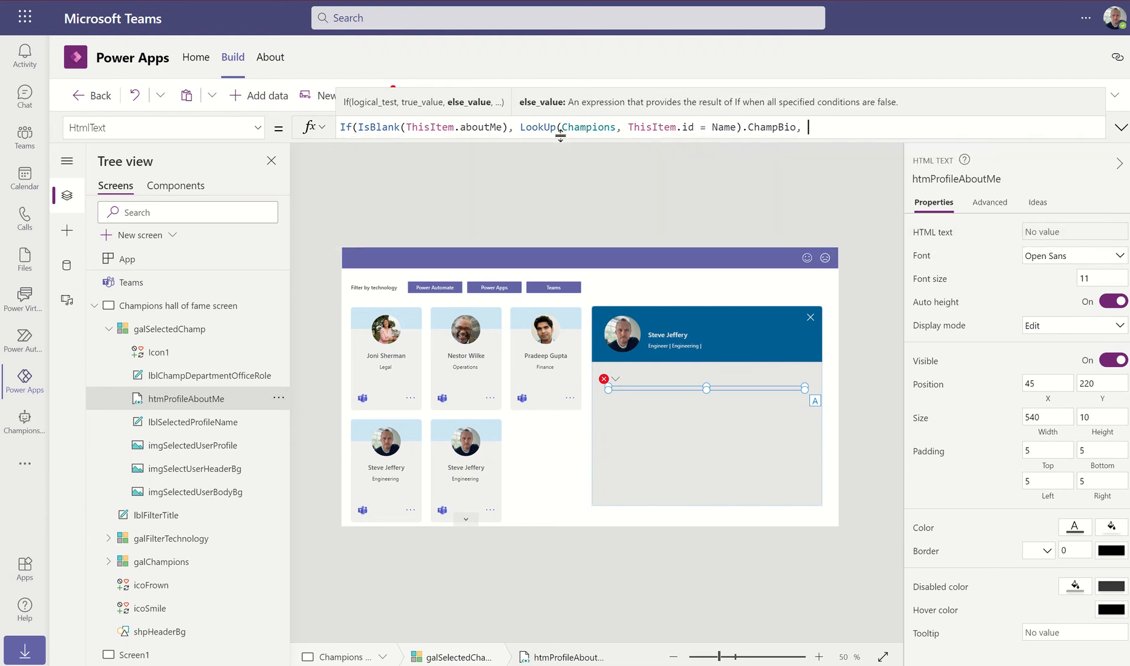
{"action": "type", "text": "isItem"}
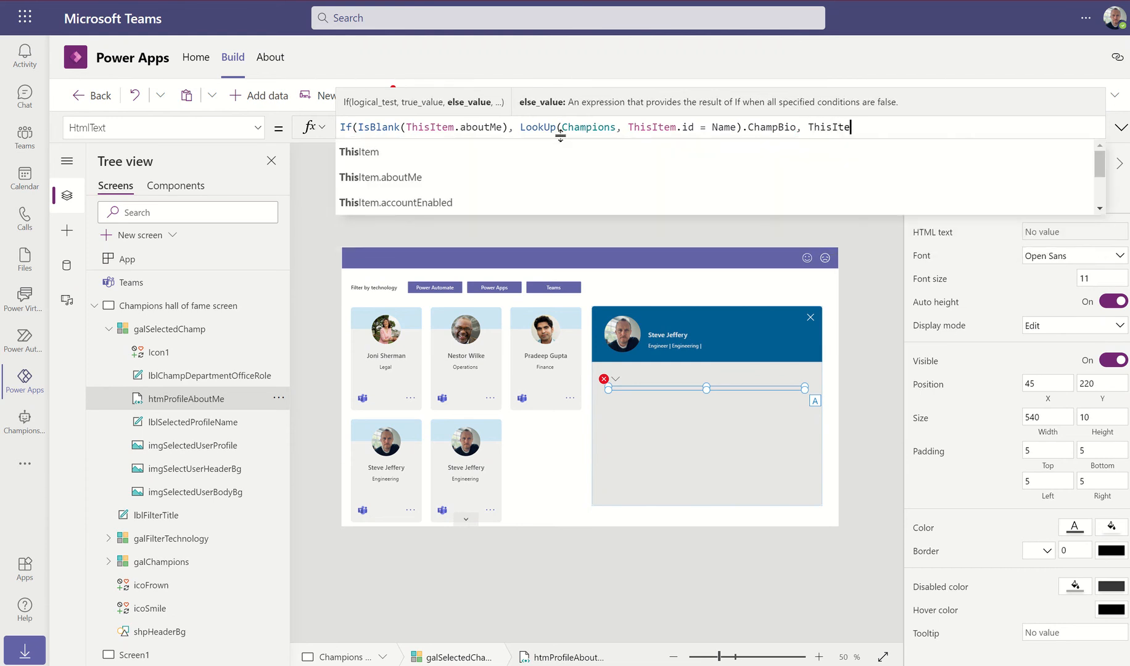
{"action": "type", "text": ".About"}
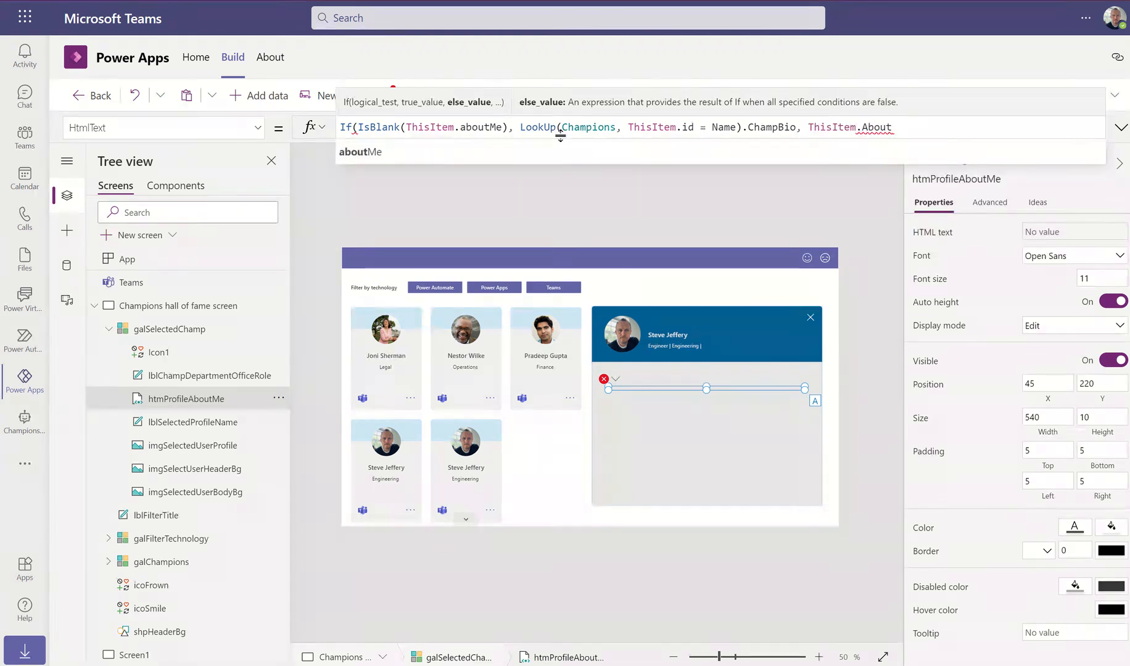
{"action": "key", "text": "Tab"}
{"action": "type", "text": ")"}
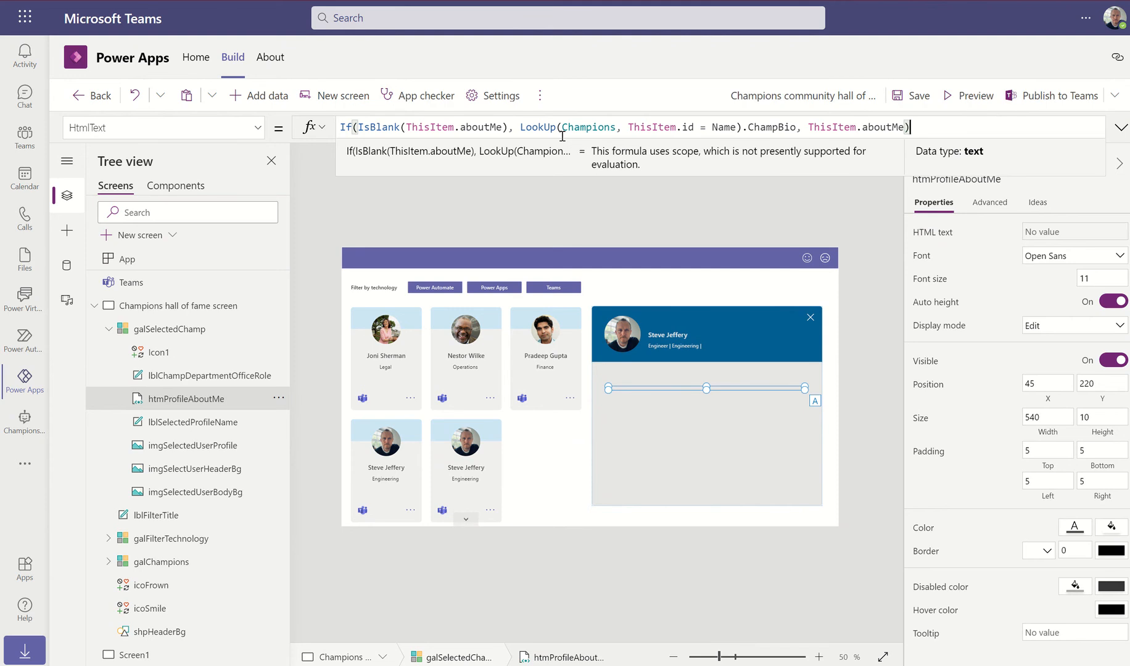
{"action": "left_click", "coordinate": [977, 95]}
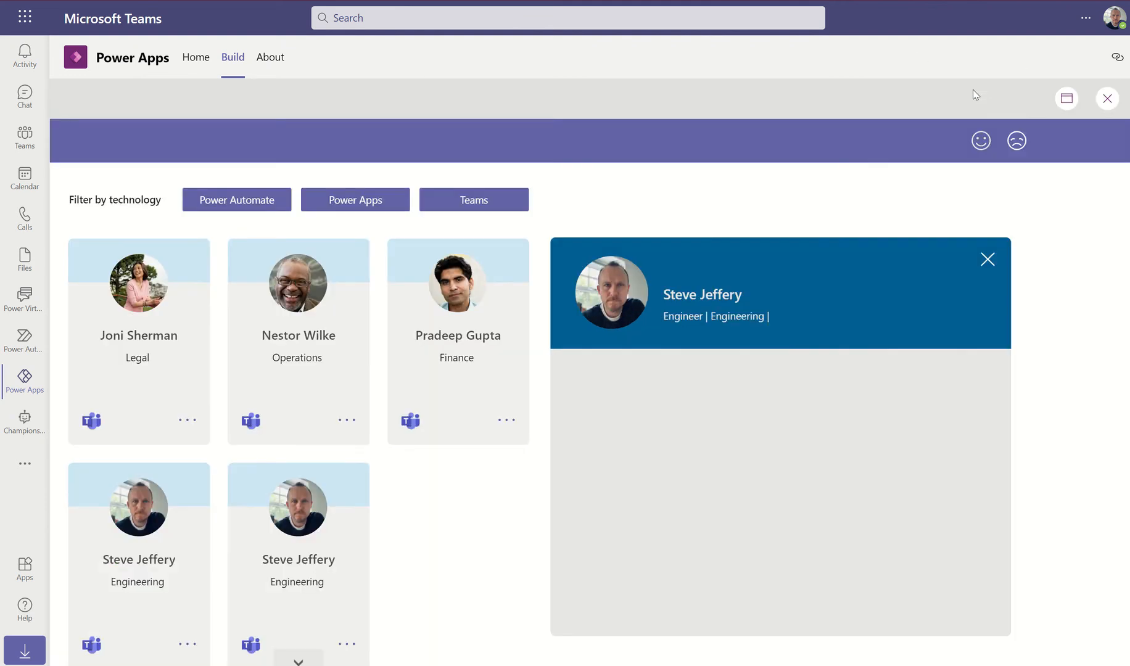
{"action": "left_click", "coordinate": [987, 259]}
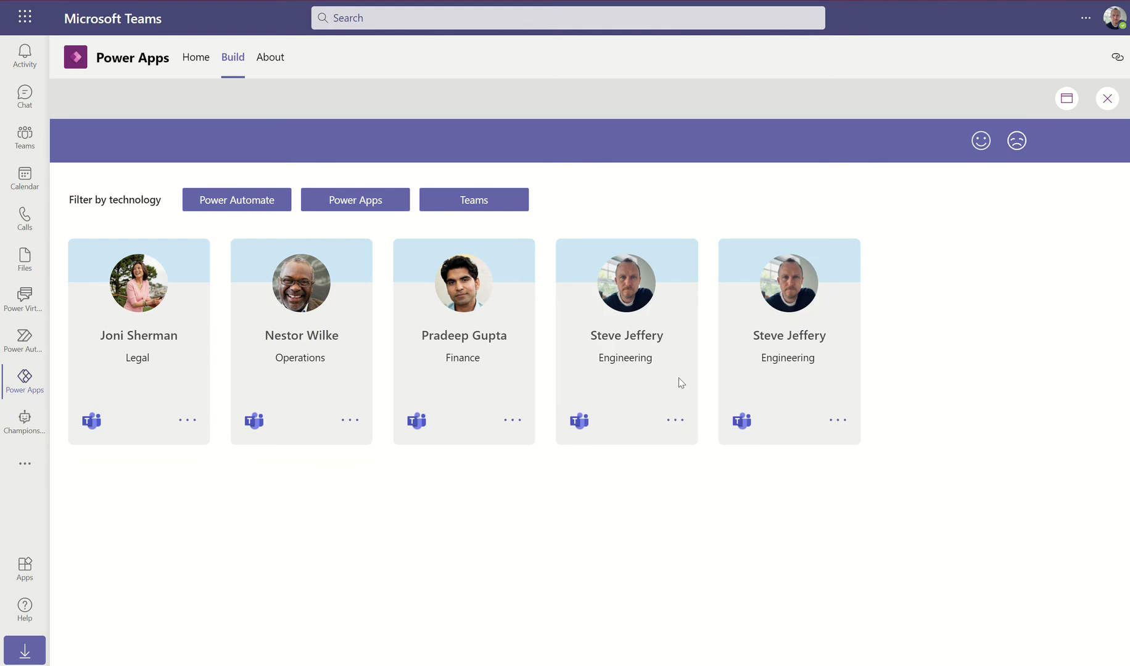
{"action": "left_click", "coordinate": [839, 426]}
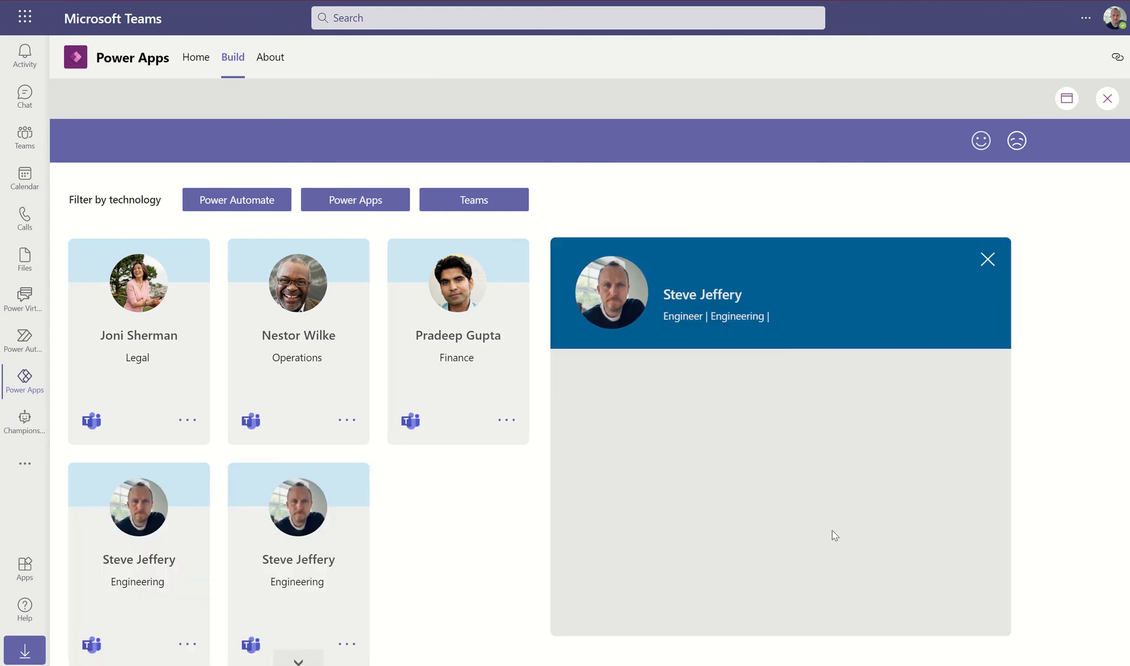
{"action": "left_click", "coordinate": [987, 259]}
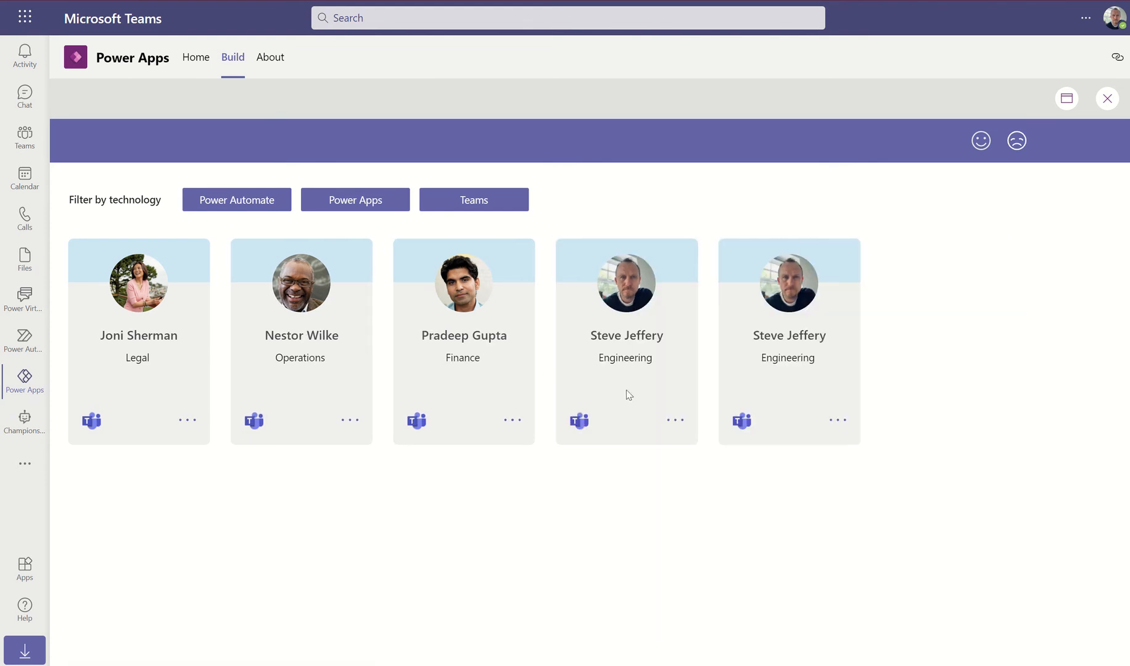
{"action": "left_click", "coordinate": [348, 422]}
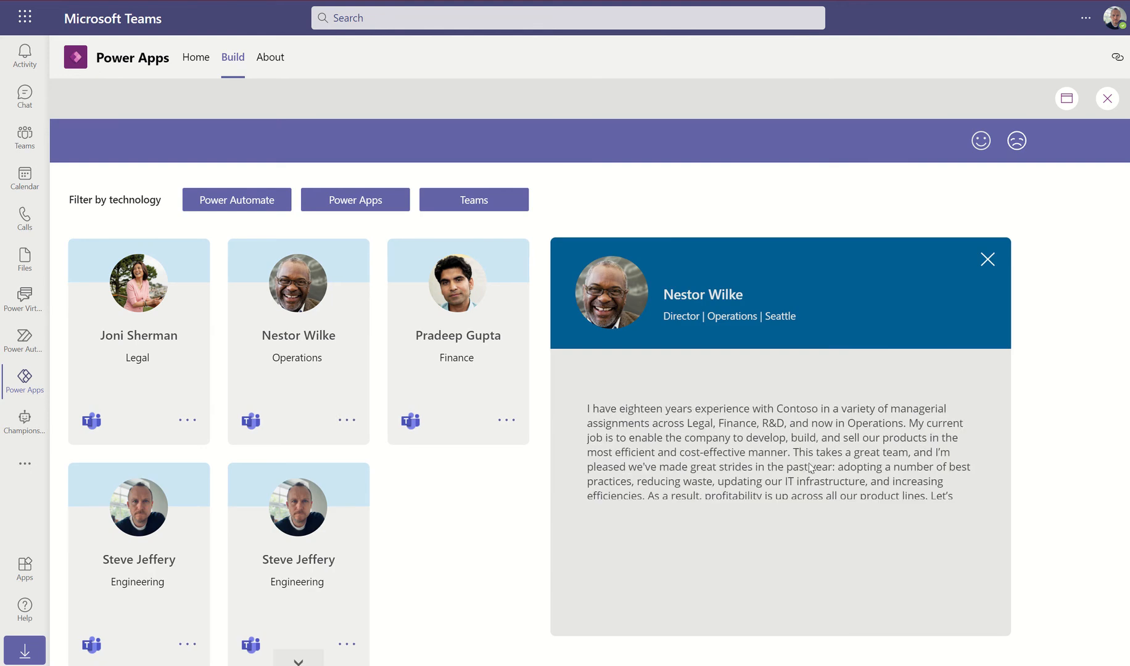
{"action": "left_click", "coordinate": [988, 260]}
{"action": "left_click", "coordinate": [674, 421]}
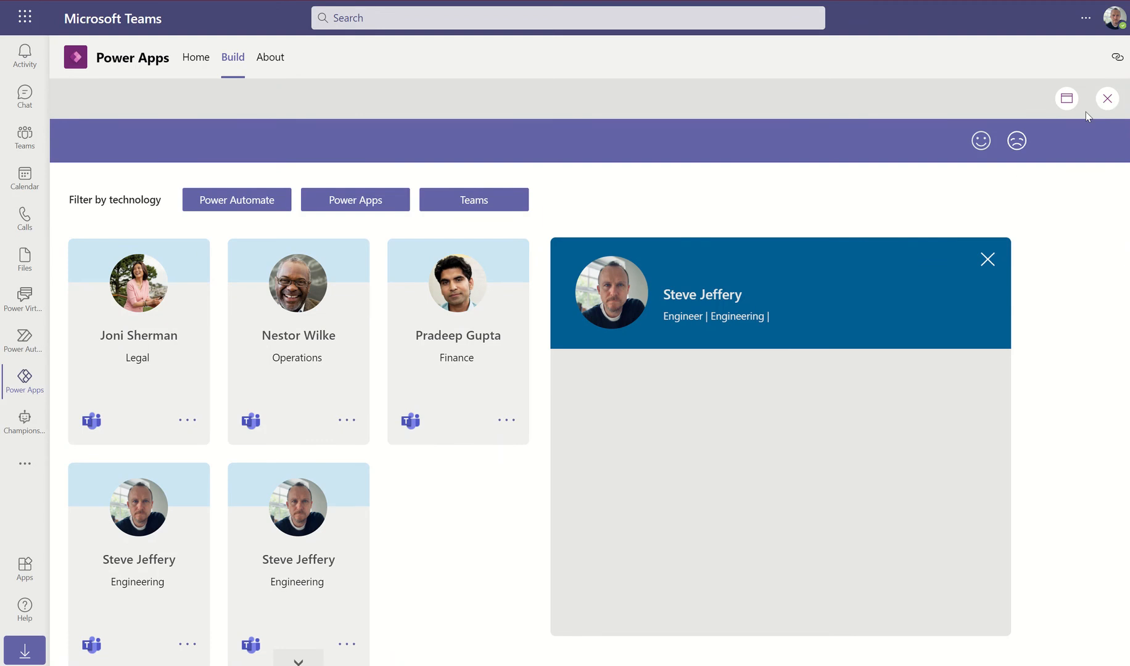
{"action": "left_click", "coordinate": [1108, 99]}
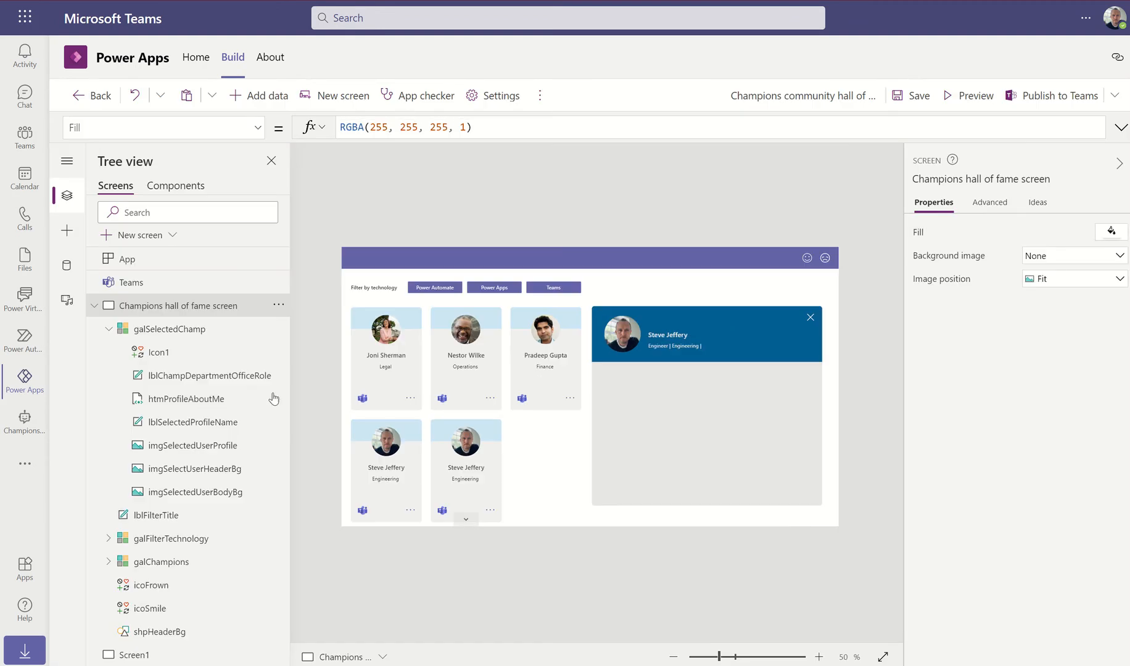
Wrap the Champions LookUp in the htmProfileAboutMe formula inside First()
{"action": "left_click", "coordinate": [179, 401]}
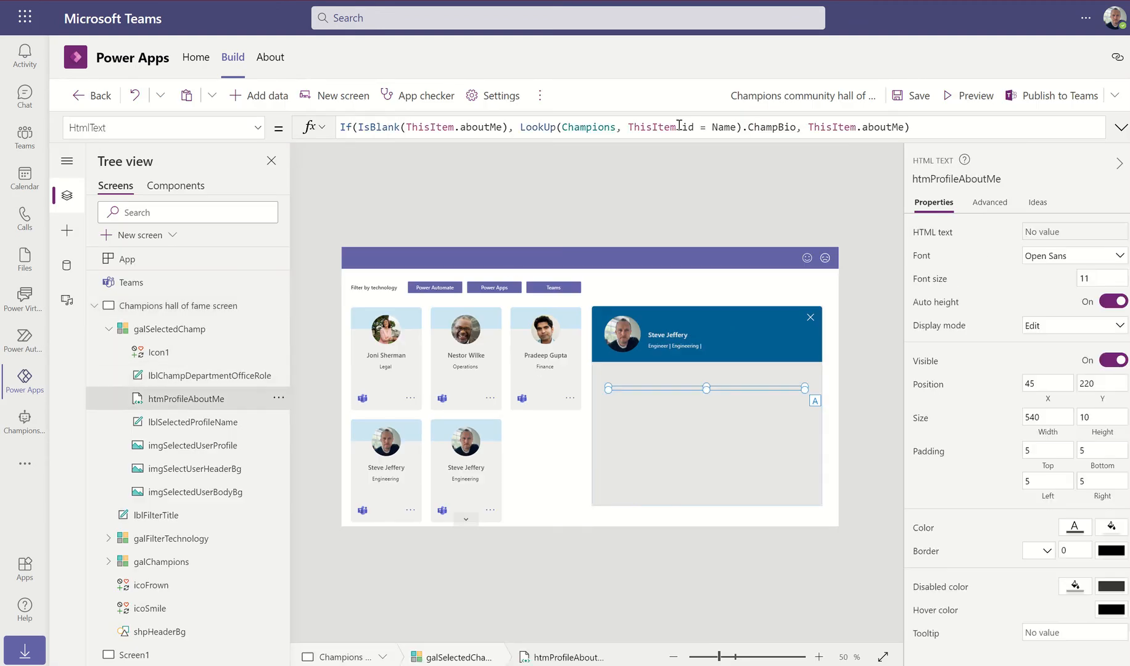
{"action": "left_click", "coordinate": [725, 128]}
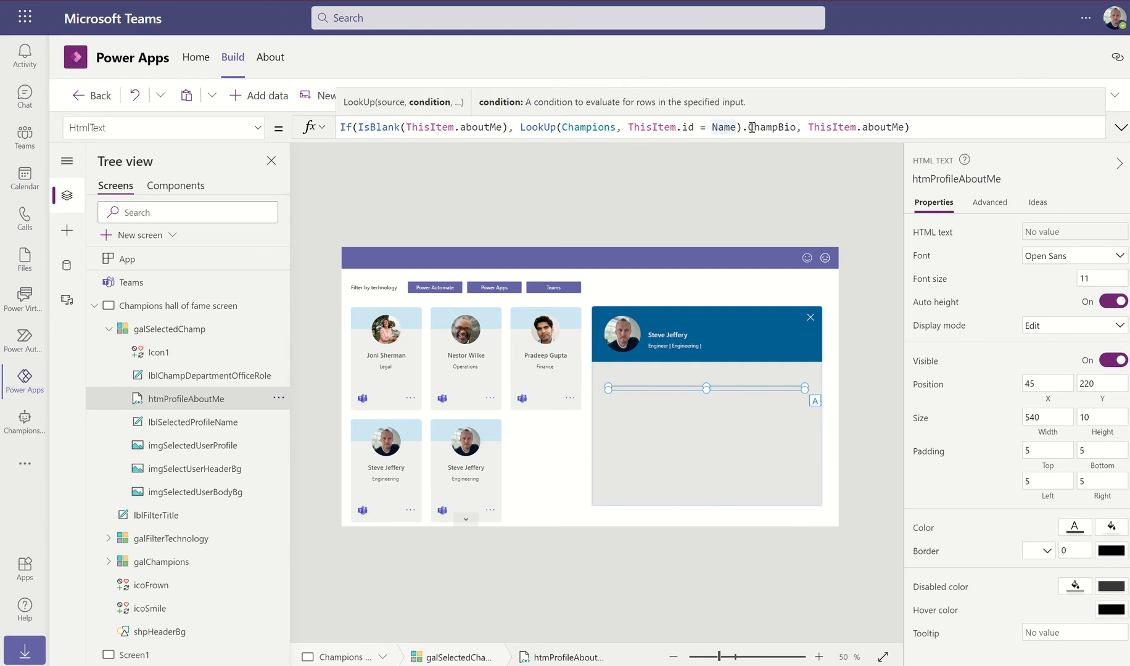
{"action": "left_click", "coordinate": [519, 127]}
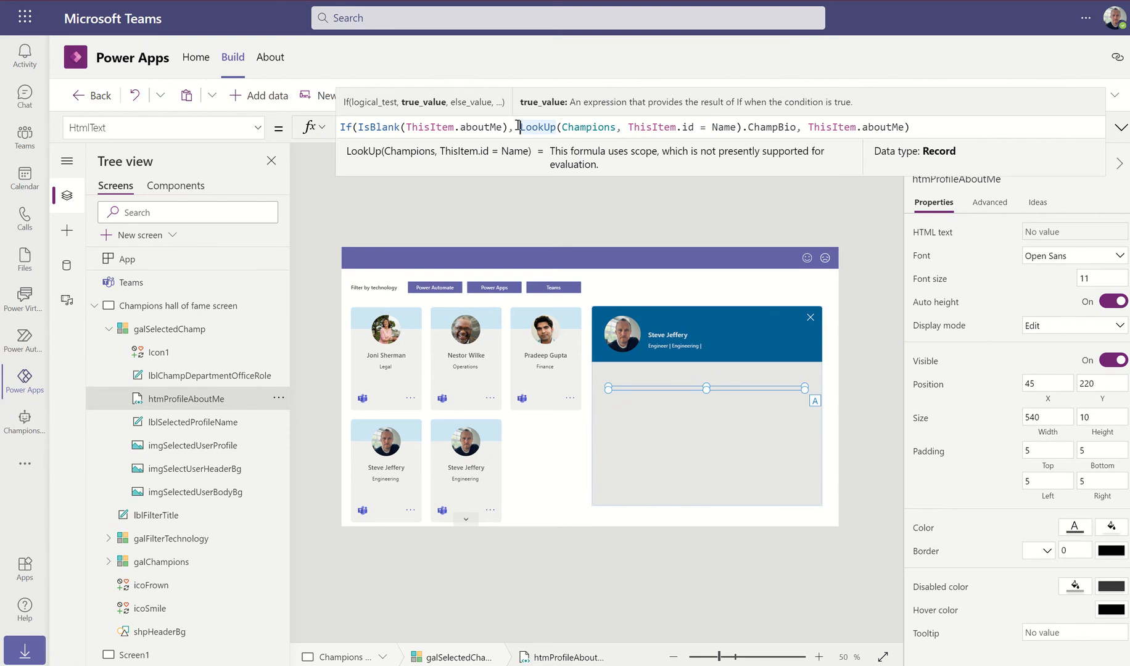
{"action": "type", "text": "First("}
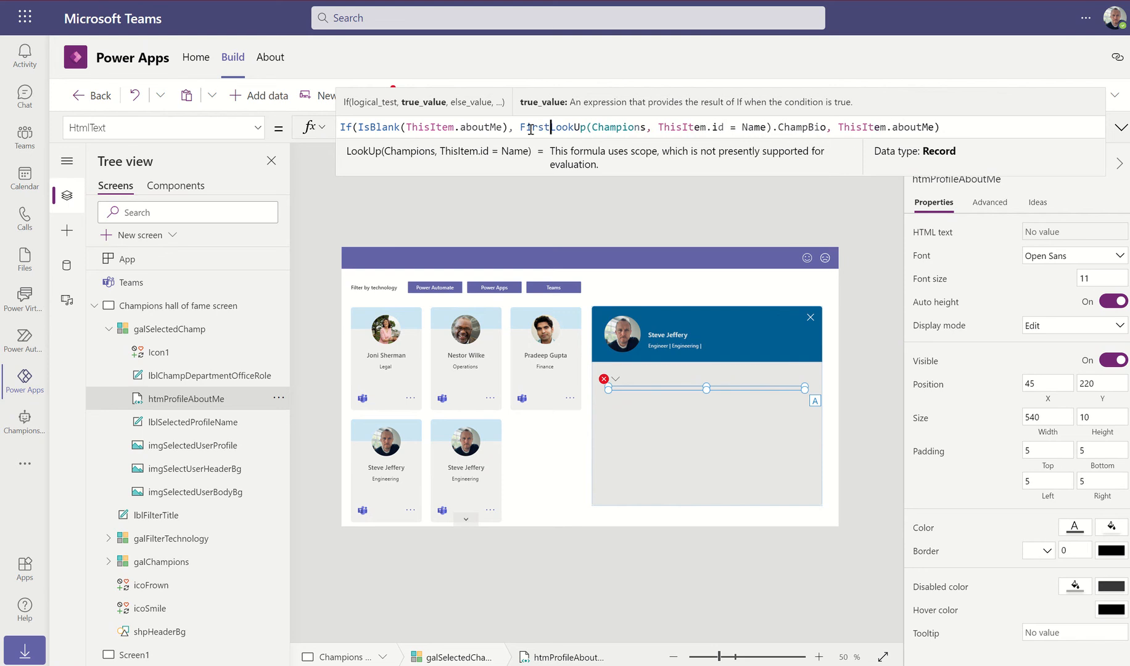
{"action": "left_click", "coordinate": [834, 129]}
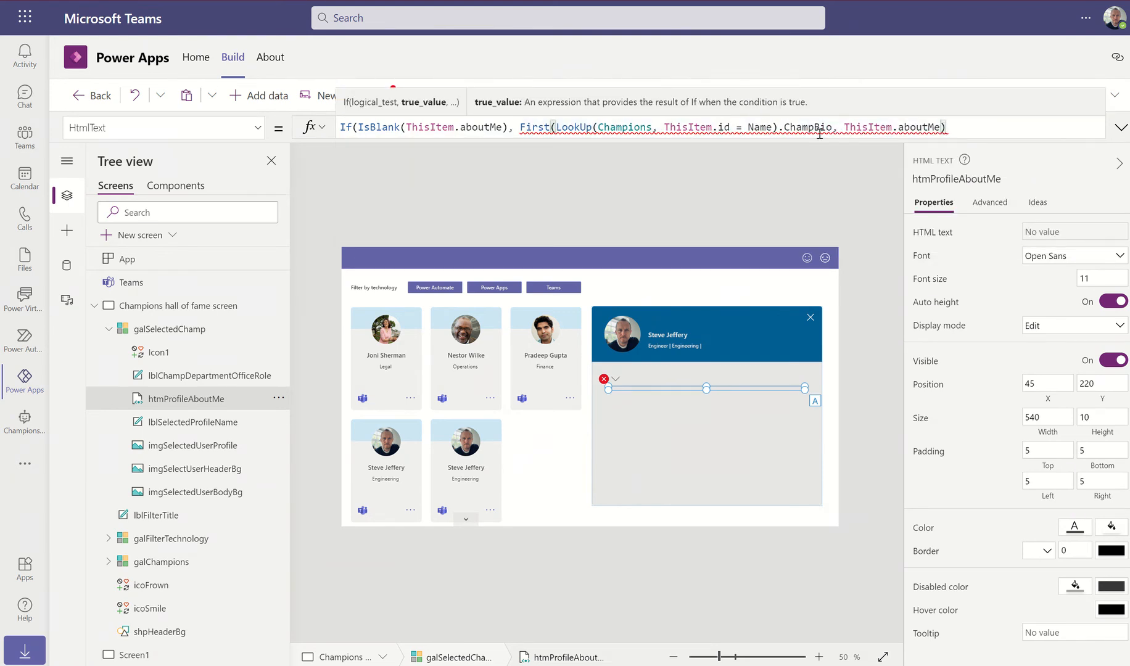
{"action": "type", "text": ")"}
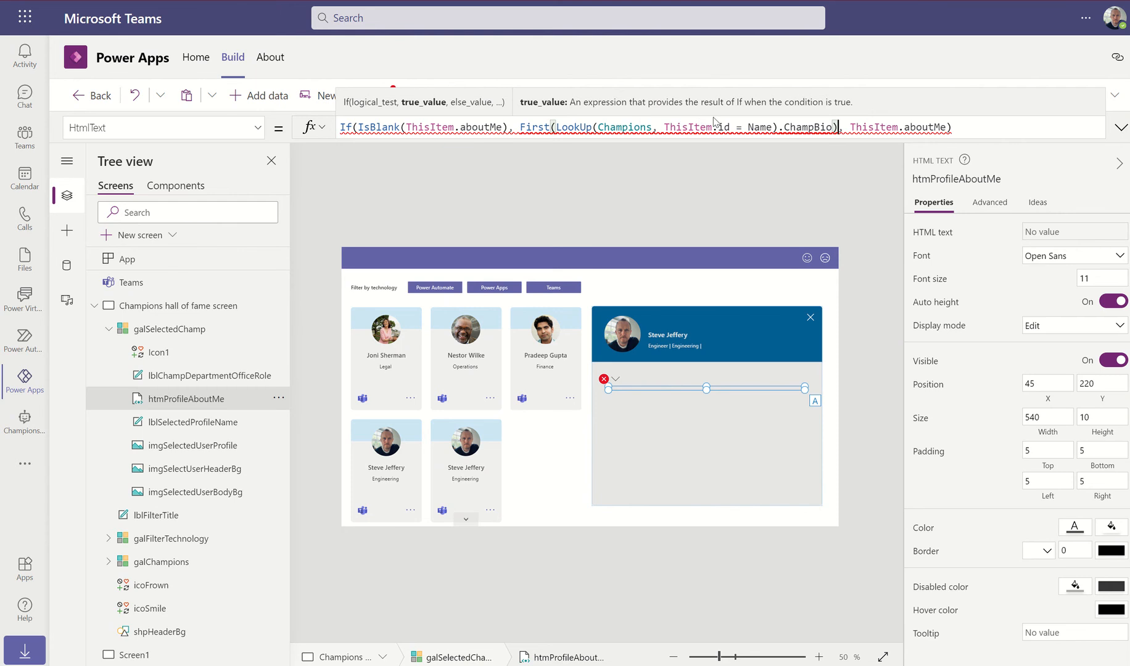
Remove the First() wrapper again, restoring LookUp(...).ChampBio in the bio formula
{"action": "key", "text": "BackSpace"}
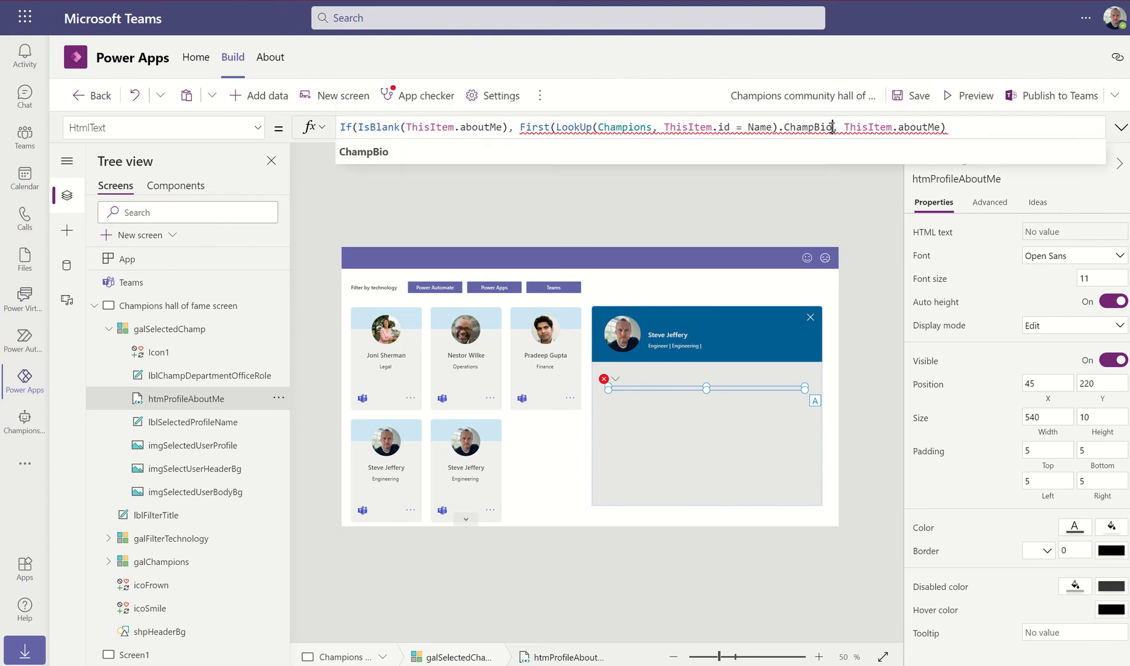
{"action": "key", "text": "Left"}
{"action": "key", "text": "Left"}
{"action": "key", "text": "Left"}
{"action": "key", "text": "Left"}
{"action": "key", "text": "Left"}
{"action": "key", "text": "Left"}
{"action": "key", "text": "Left"}
{"action": "key", "text": "Left"}
{"action": "key", "text": "Left"}
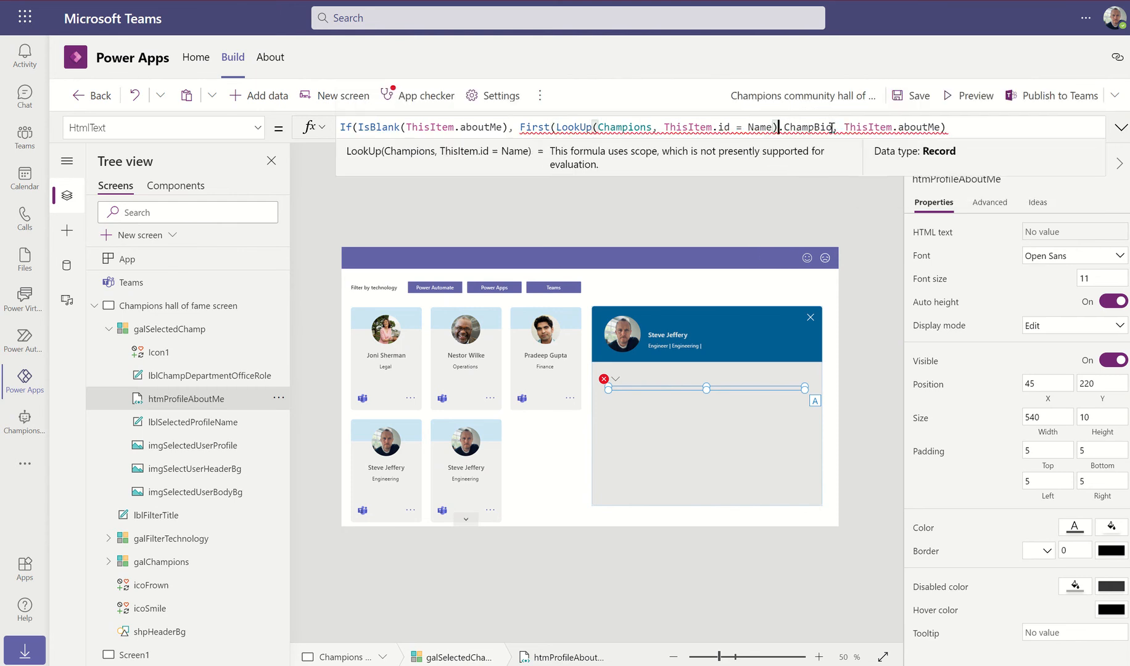
{"action": "type", "text": ")"}
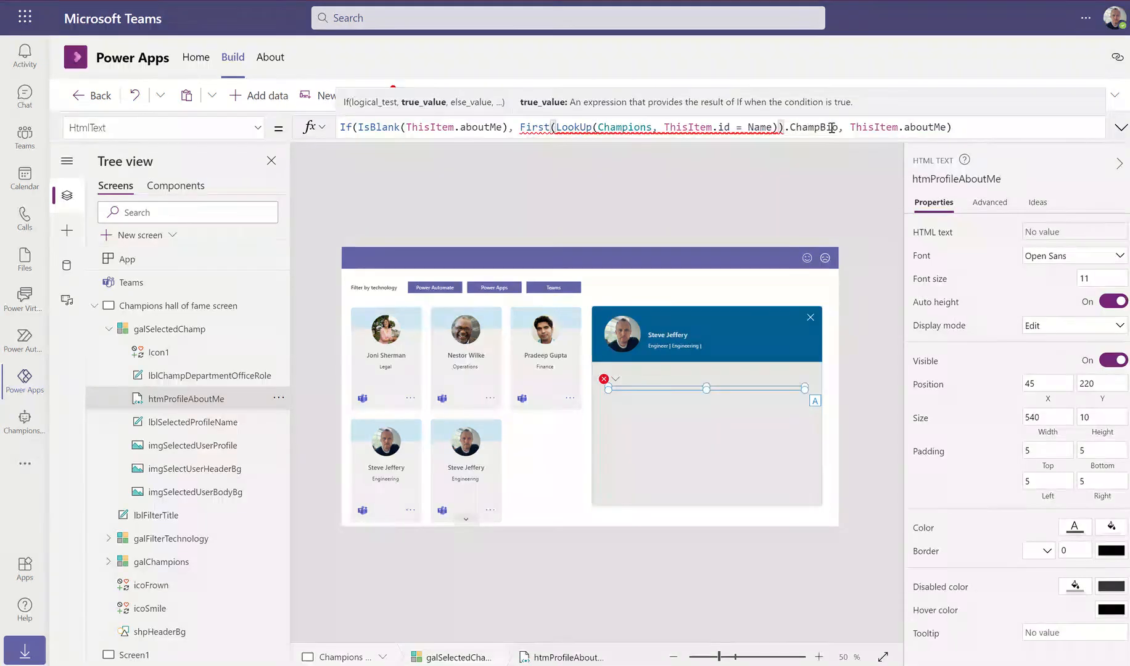
{"action": "key", "text": "Delete"}
{"action": "key", "text": "BackSpace"}
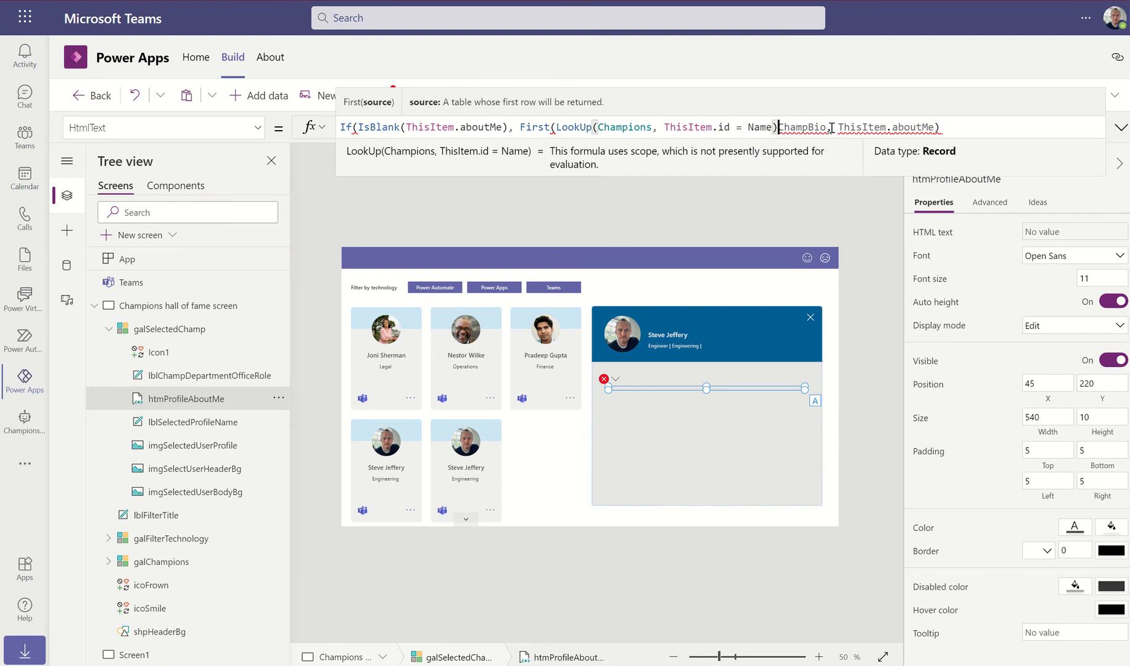
{"action": "type", "text": "."}
{"action": "key", "text": "Left"}
{"action": "key", "text": "Left"}
{"action": "key", "text": "Left"}
{"action": "key", "text": "Left"}
{"action": "key", "text": "Left"}
{"action": "key", "text": "Left"}
{"action": "key", "text": "Left"}
{"action": "key", "text": "Left"}
{"action": "key", "text": "Left"}
{"action": "key", "text": "Left"}
{"action": "key", "text": "Left"}
{"action": "key", "text": "Left"}
{"action": "key", "text": "Left"}
{"action": "key", "text": "Left"}
{"action": "key", "text": "Left"}
{"action": "key", "text": "Left"}
{"action": "key", "text": "Left"}
{"action": "key", "text": "Left"}
{"action": "key", "text": "Left"}
{"action": "key", "text": "Left"}
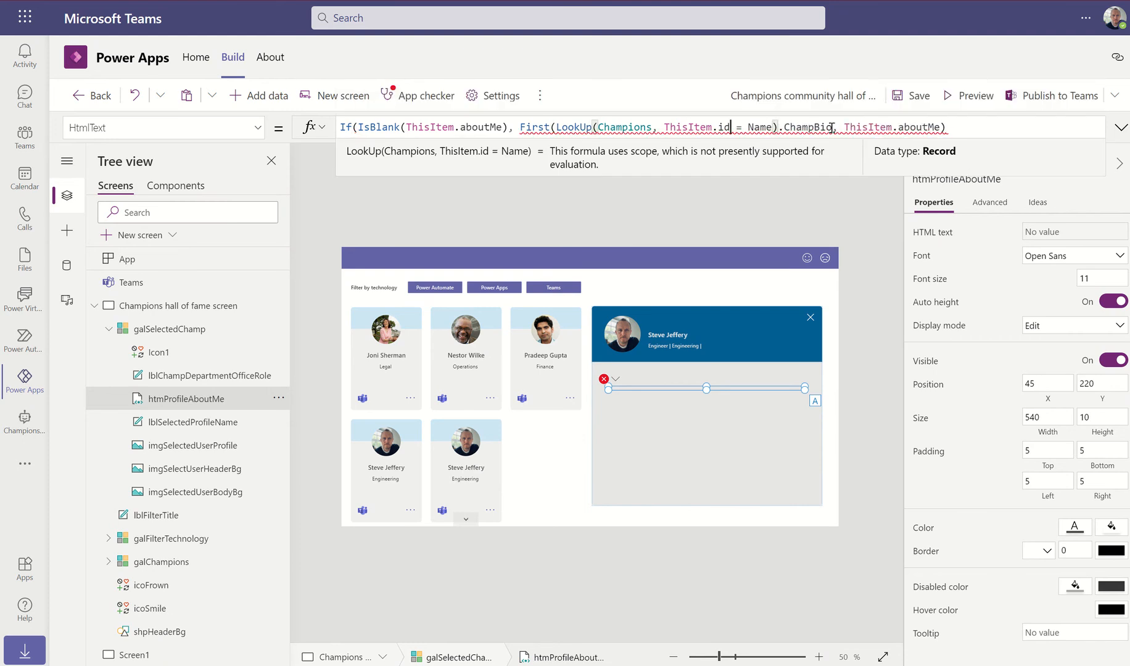
{"action": "key", "text": "Left"}
{"action": "key", "text": "Left"}
{"action": "key", "text": "Left"}
{"action": "key", "text": "Left"}
{"action": "key", "text": "Left"}
{"action": "key", "text": "BackSpace"}
{"action": "key", "text": "BackSpace"}
{"action": "key", "text": "BackSpace"}
{"action": "key", "text": "BackSpace"}
{"action": "key", "text": "BackSpace"}
{"action": "key", "text": "BackSpace"}
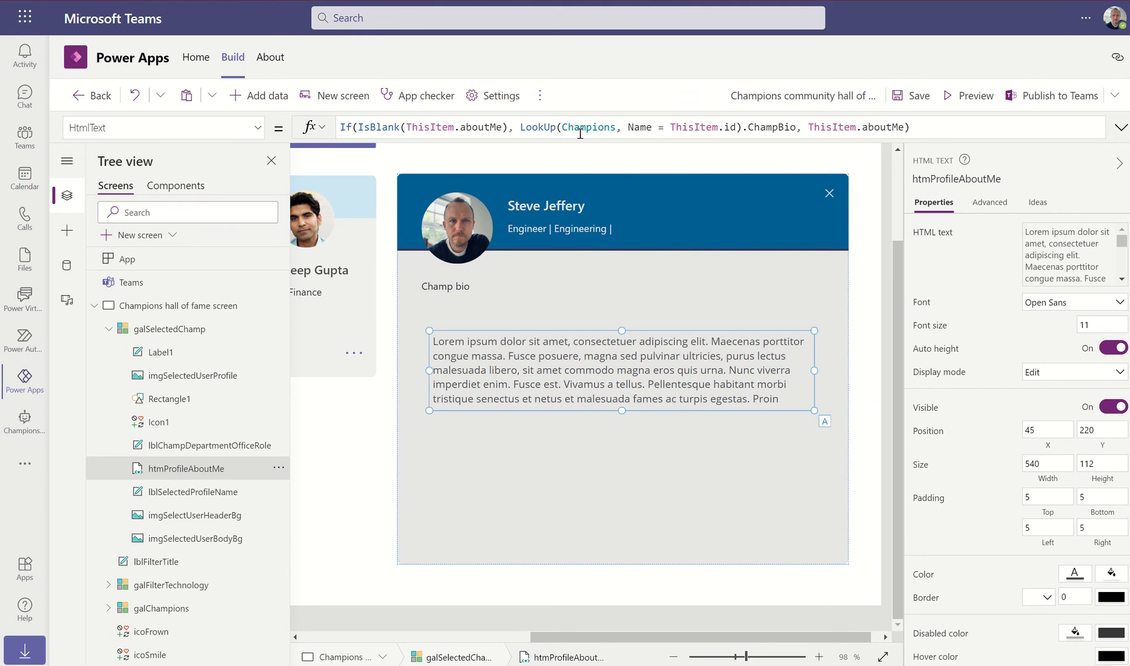
Review the formula If(IsBlank(ThisItem.aboutMe), LookUp(Champions, Name = ThisItem.id).ChampBio, ThisItem.aboutMe)
{"action": "left_click", "coordinate": [633, 127]}
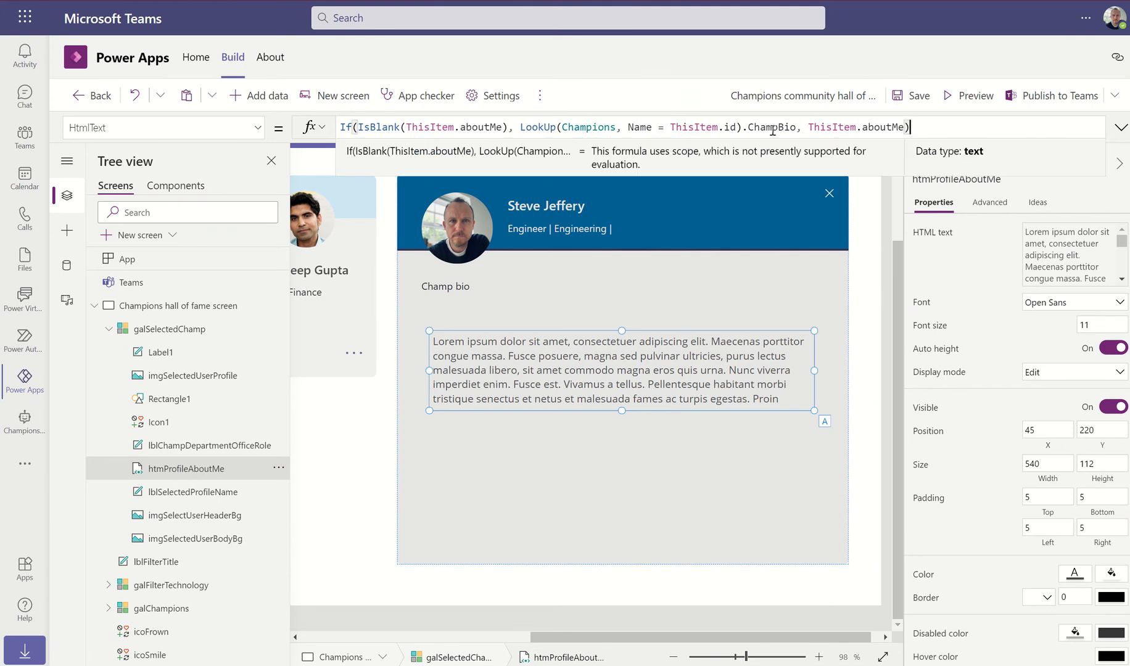
{"action": "left_click", "coordinate": [795, 127]}
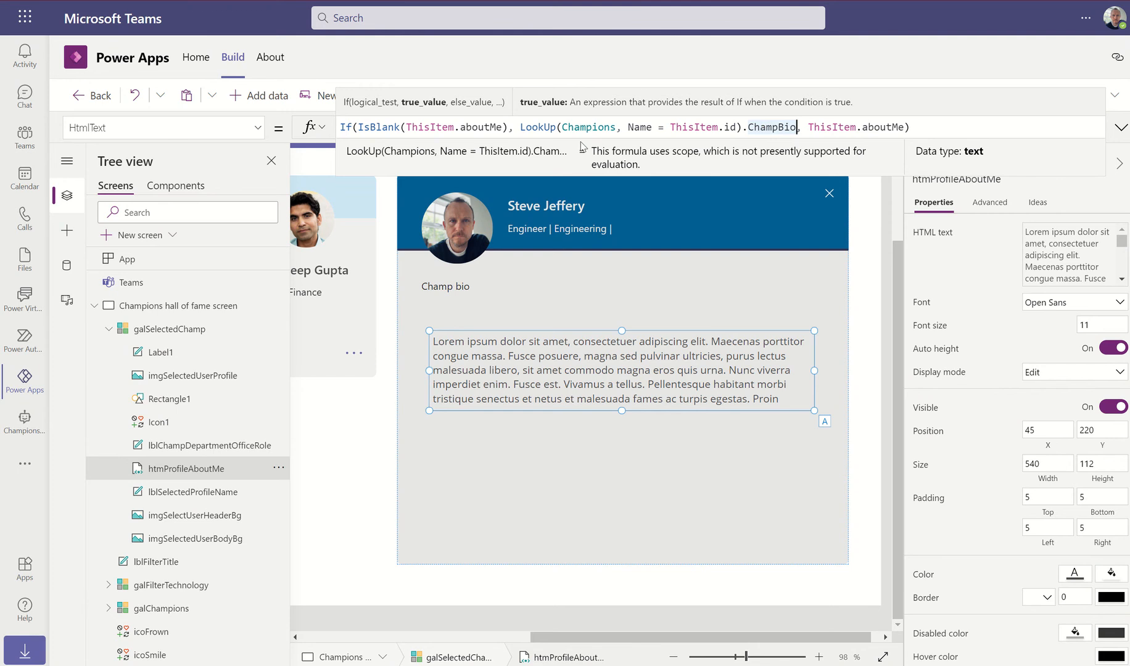
{"action": "left_click", "coordinate": [510, 128]}
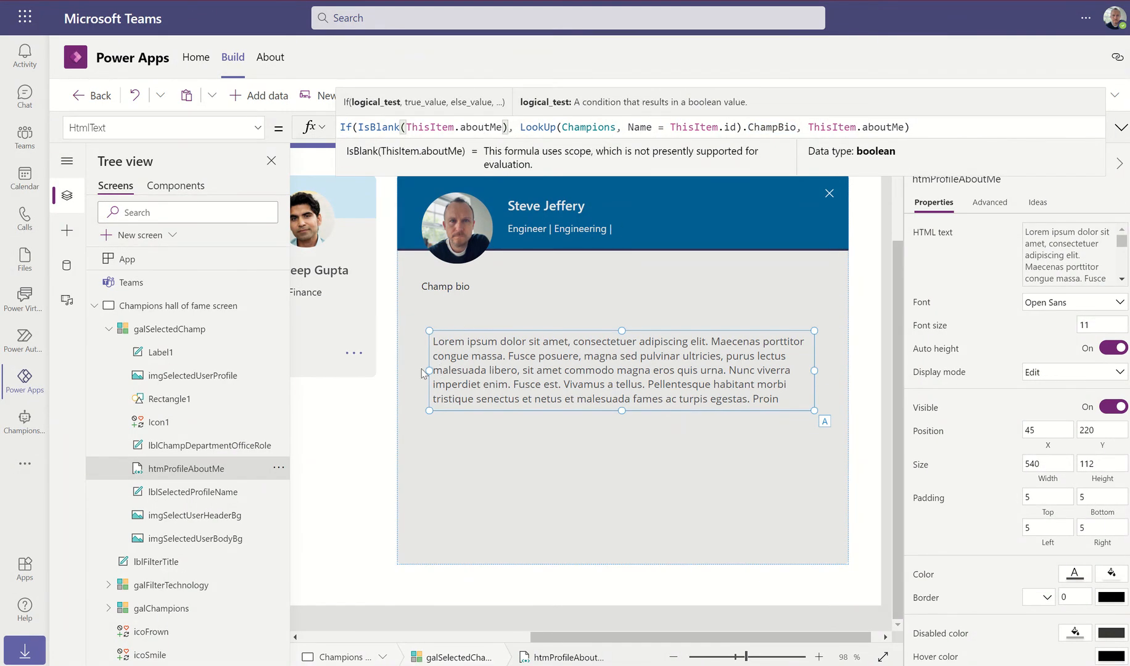
Stretch the bio text to the panel edges (X 0, width 633) and highlight the aboutMe blank check
{"action": "left_click_drag", "start_coordinate": [430, 371], "coordinate": [398, 369]}
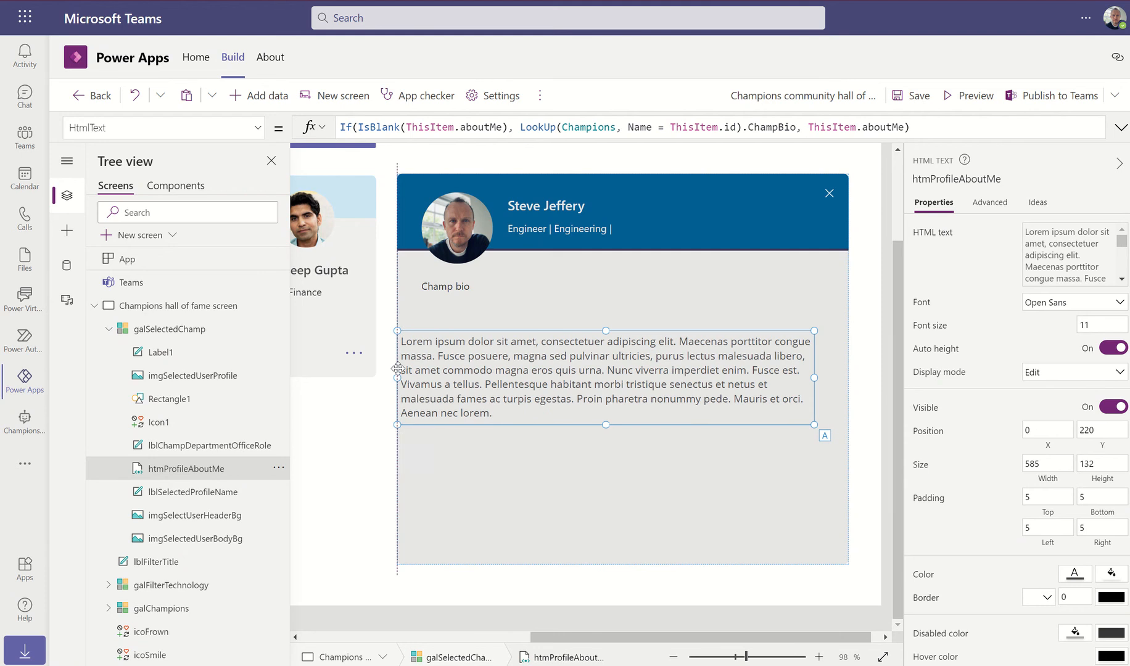
{"action": "left_click_drag", "start_coordinate": [815, 377], "coordinate": [848, 374]}
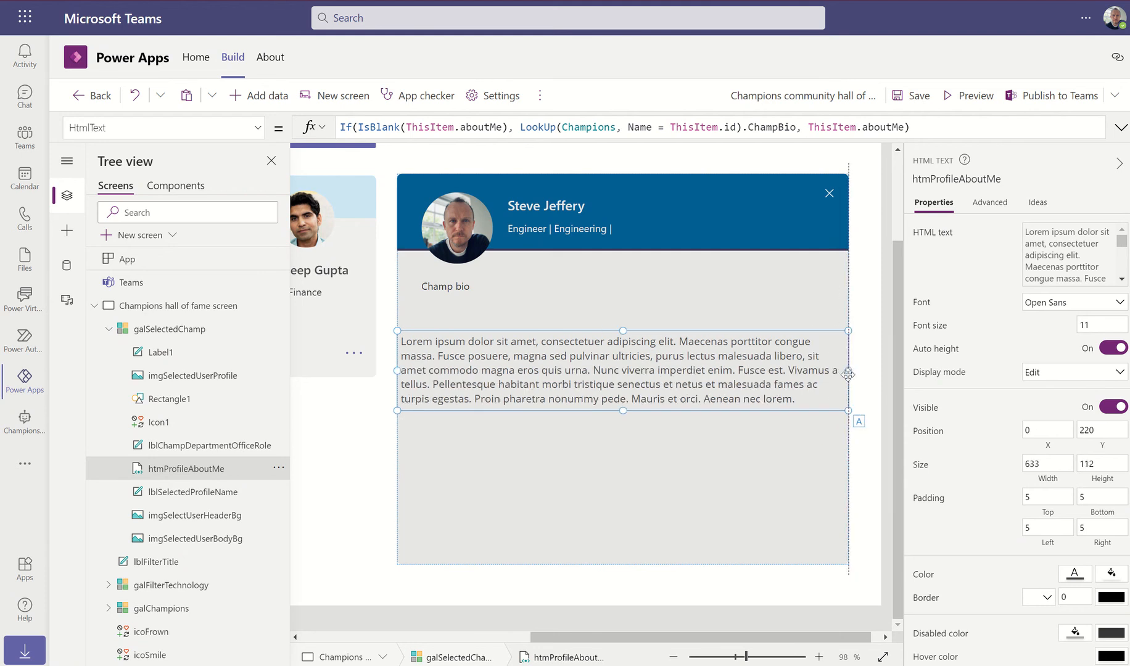
{"action": "left_click", "coordinate": [441, 127]}
{"action": "left_click_drag", "start_coordinate": [466, 127], "coordinate": [503, 125]}
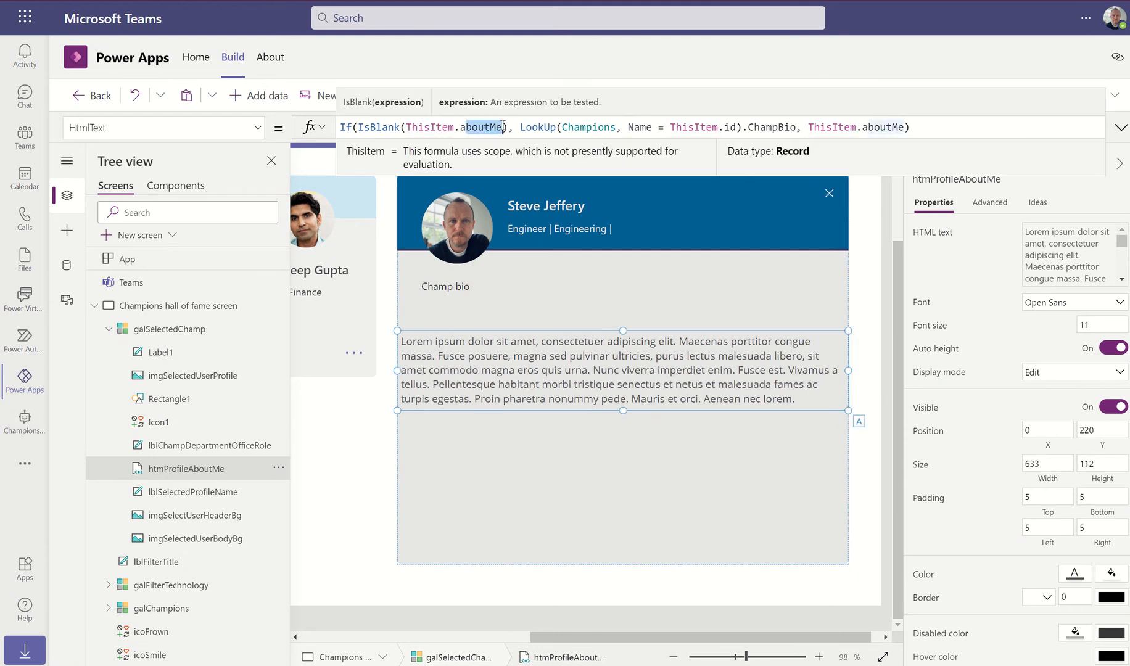
{"action": "left_click", "coordinate": [460, 126]}
{"action": "double_click", "coordinate": [484, 126]}
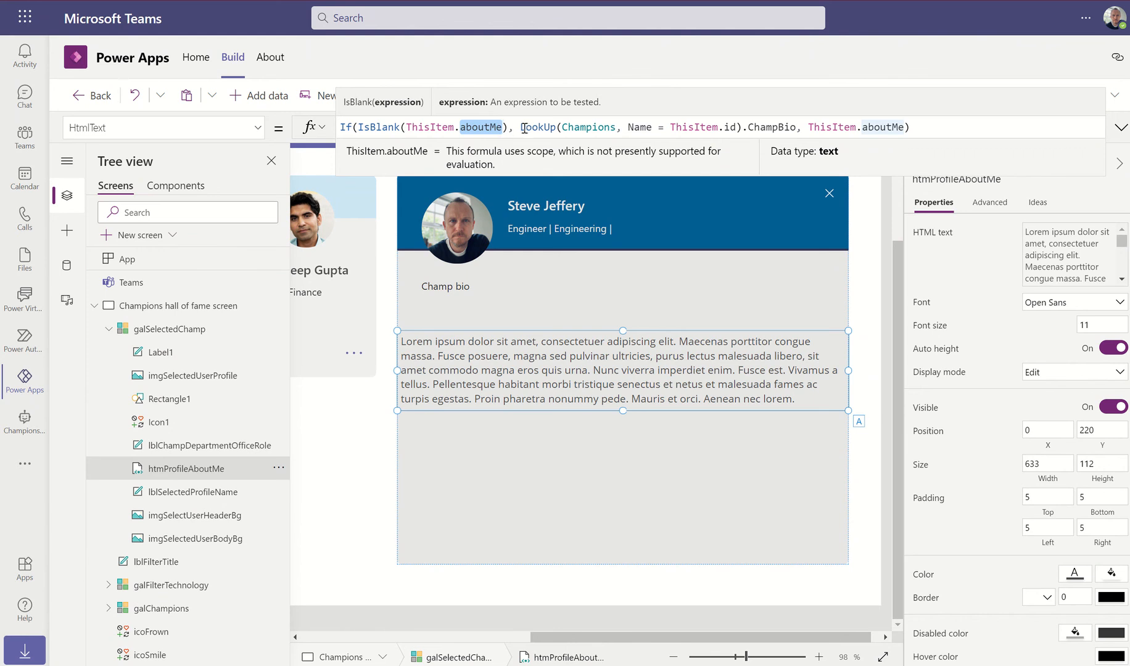
Highlight the LookUp parts: Champions table, Name column, ThisItem.id, and returned ChampBio
{"action": "left_click_drag", "start_coordinate": [521, 128], "coordinate": [796, 127]}
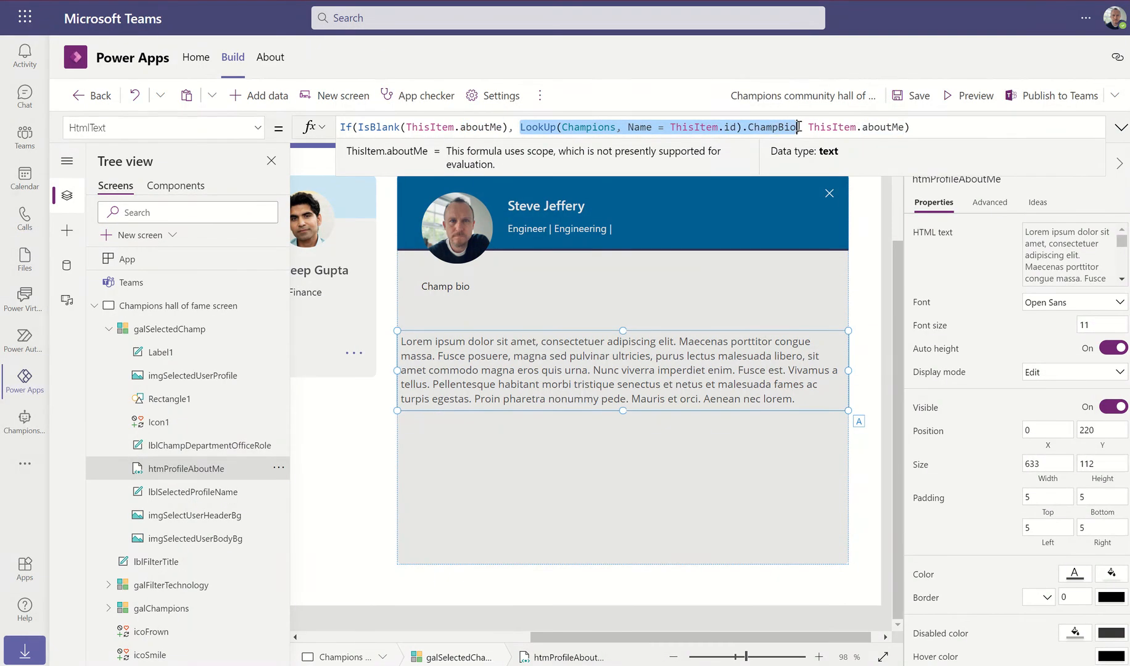
{"action": "left_click", "coordinate": [615, 128]}
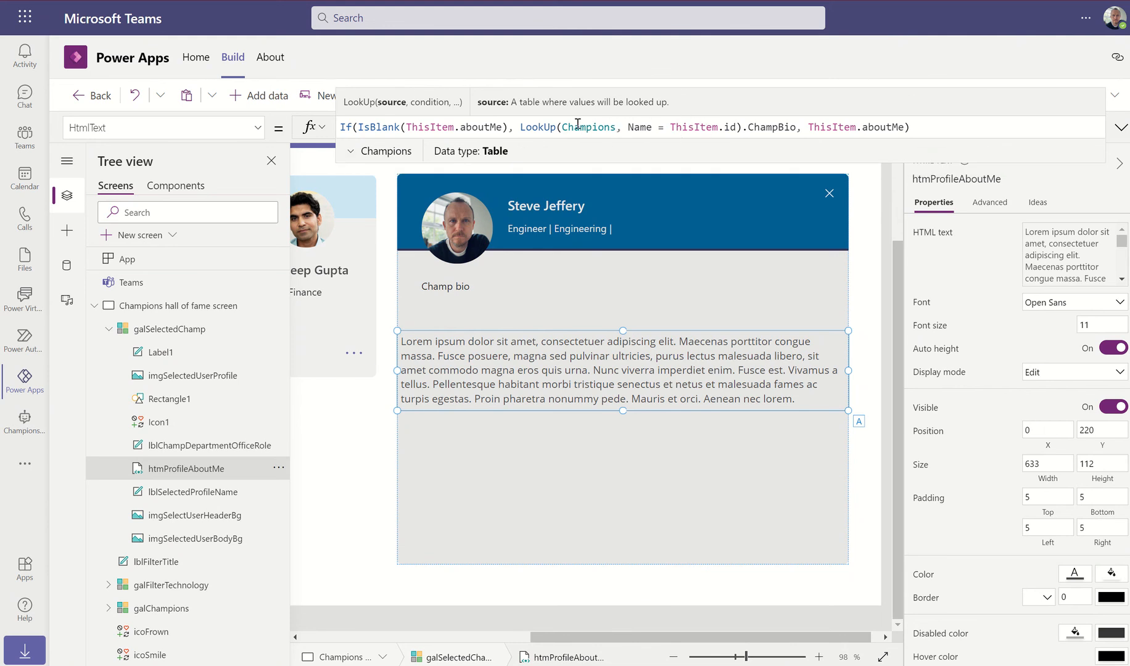
{"action": "left_click", "coordinate": [535, 128]}
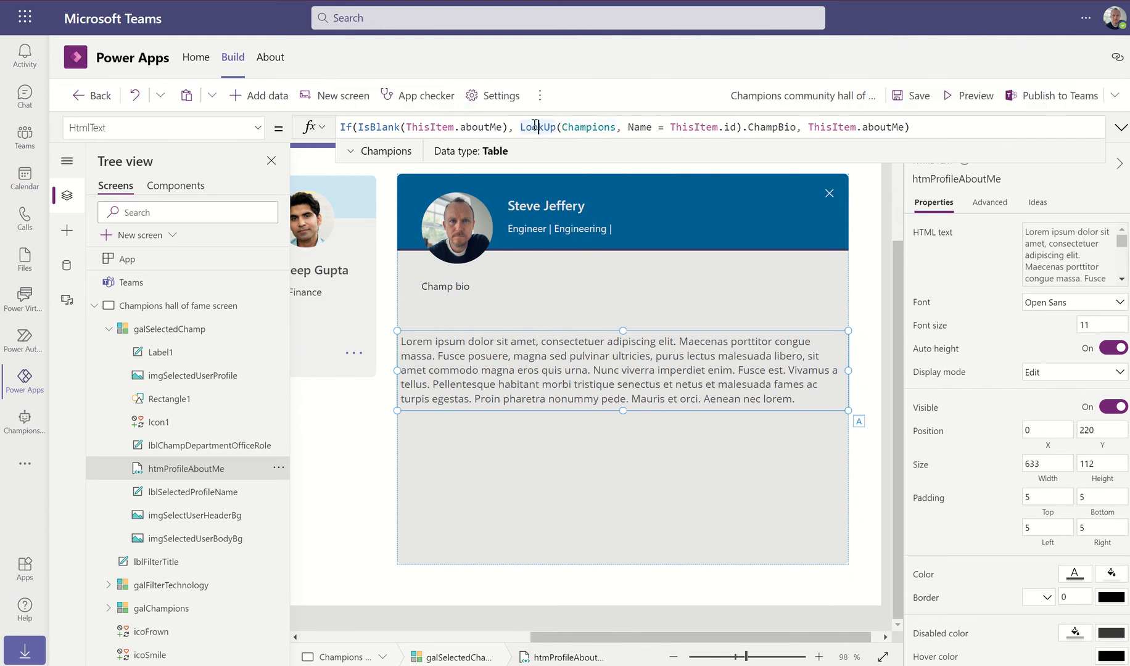
{"action": "left_click", "coordinate": [574, 127]}
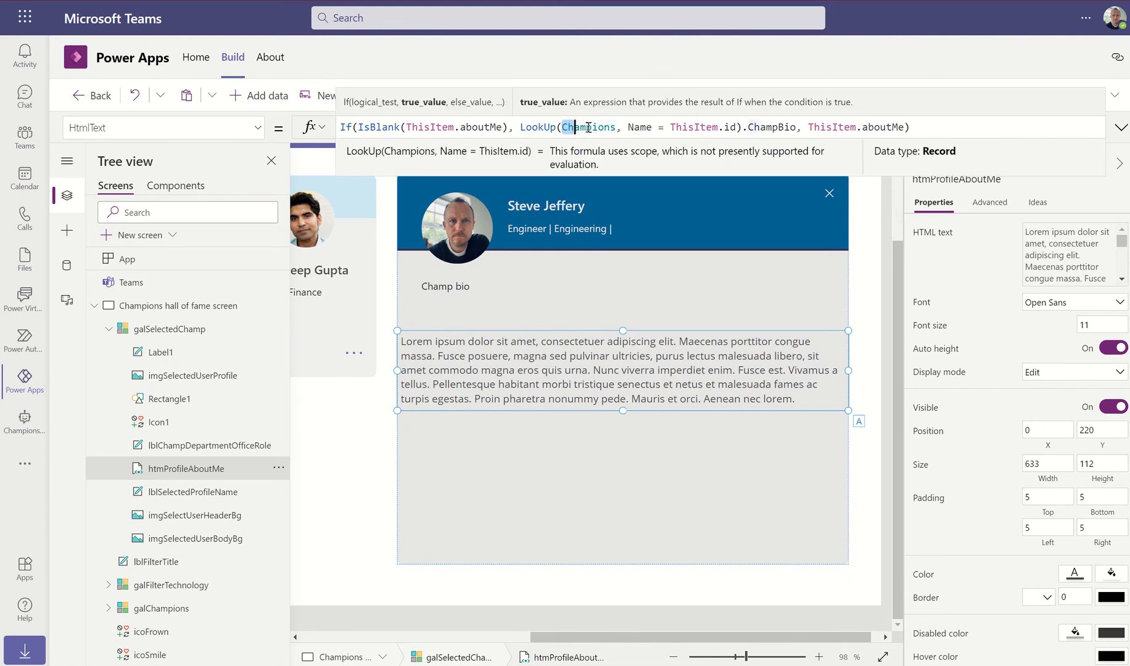
{"action": "left_click_drag", "start_coordinate": [589, 127], "coordinate": [616, 127]}
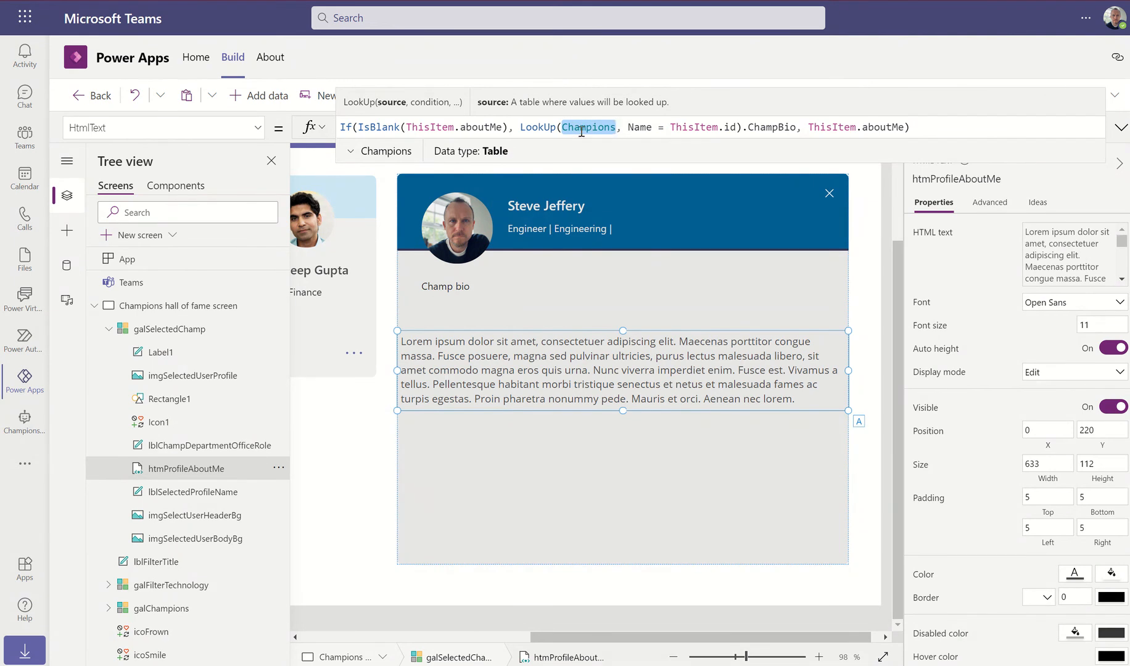
{"action": "left_click", "coordinate": [630, 127]}
{"action": "double_click", "coordinate": [640, 127]}
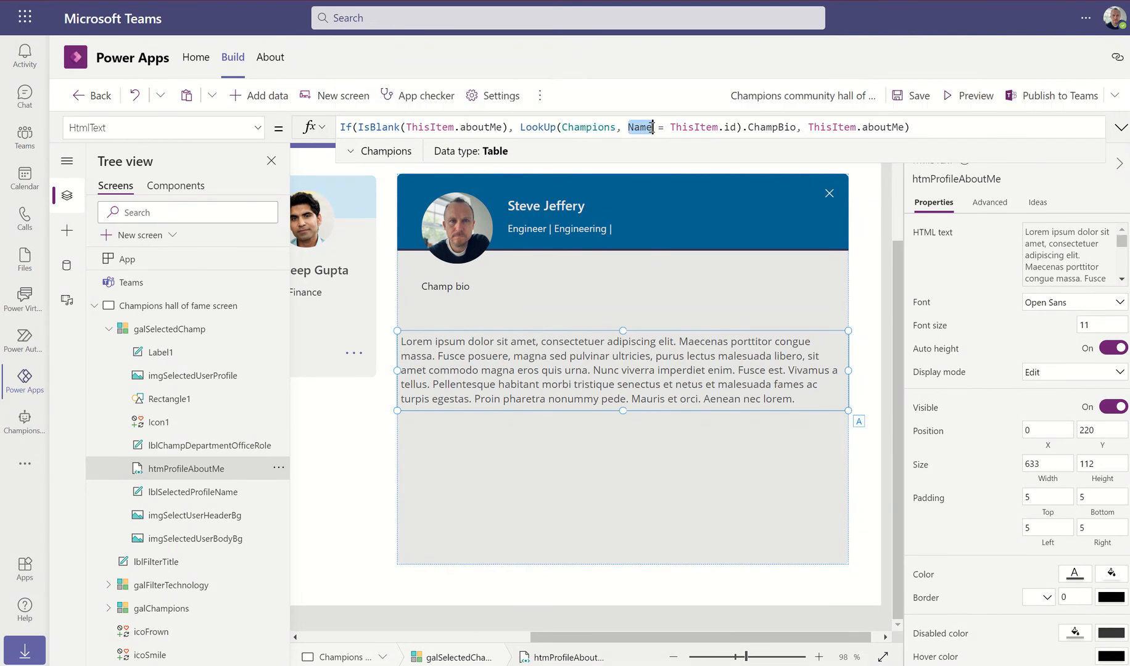
{"action": "left_click", "coordinate": [674, 128]}
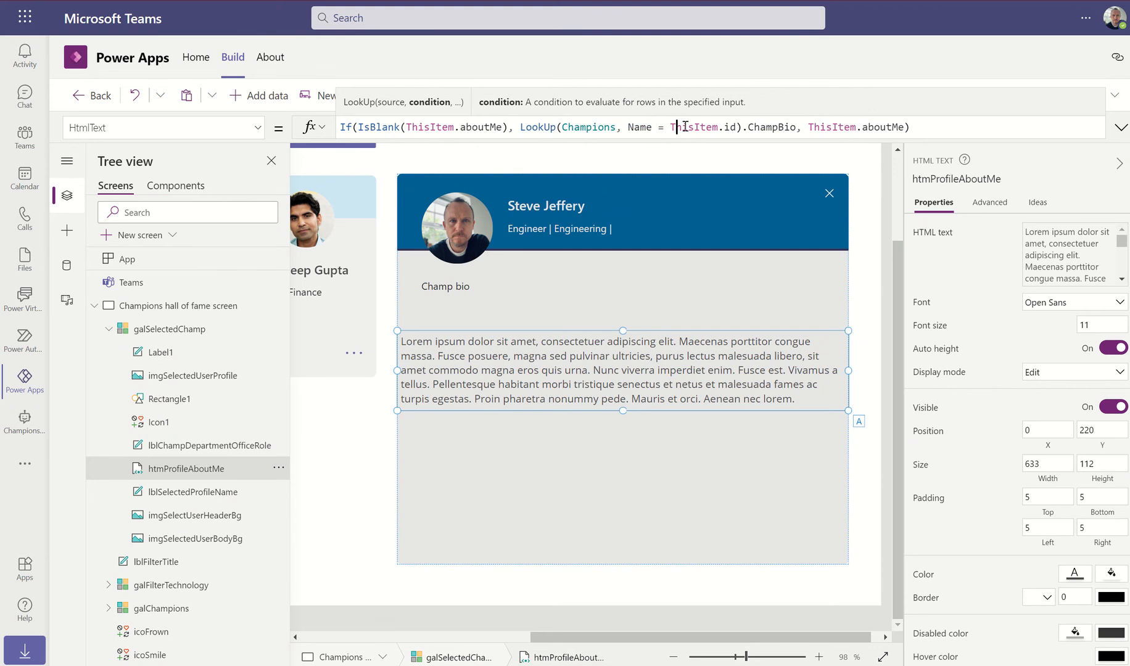
{"action": "double_click", "coordinate": [685, 127]}
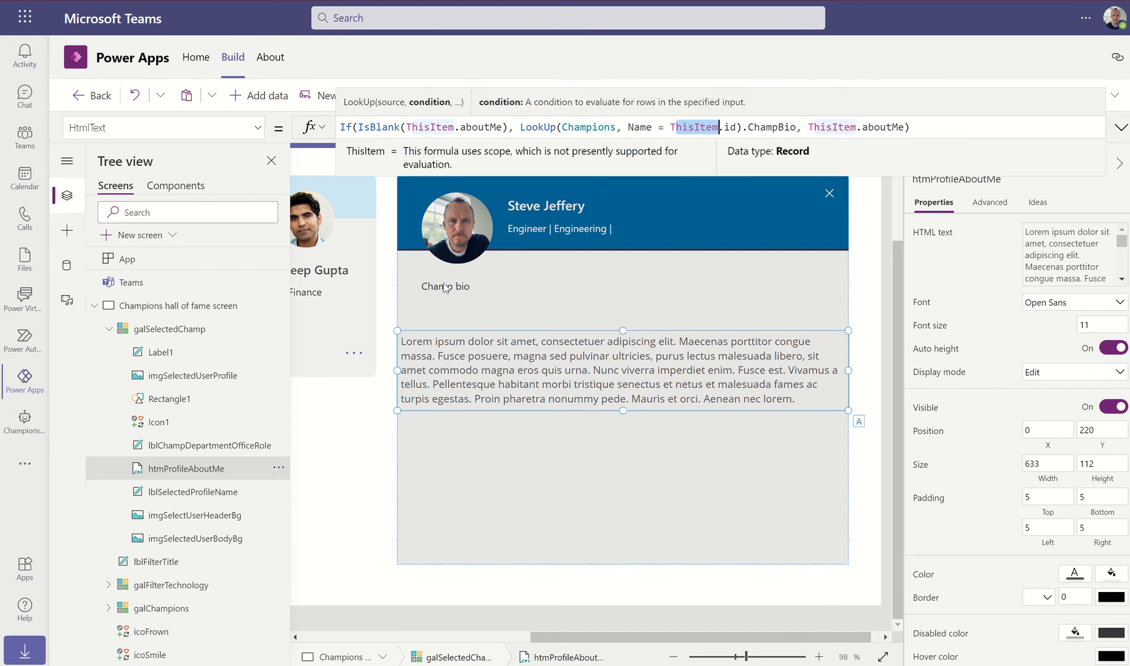
{"action": "double_click", "coordinate": [734, 127]}
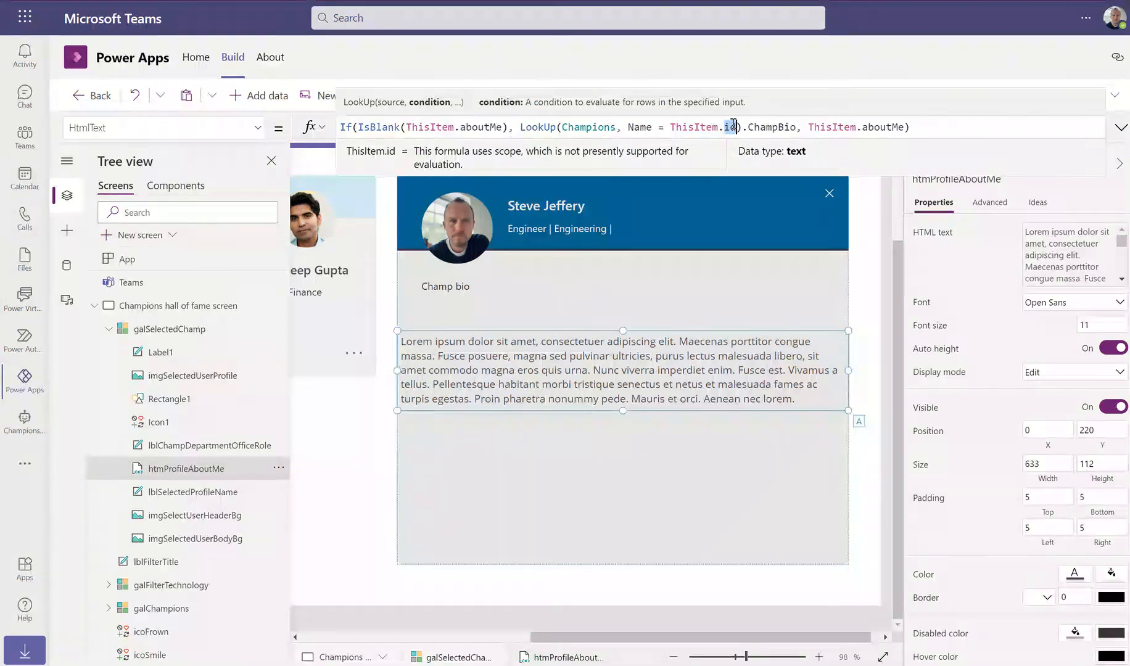
{"action": "double_click", "coordinate": [756, 125]}
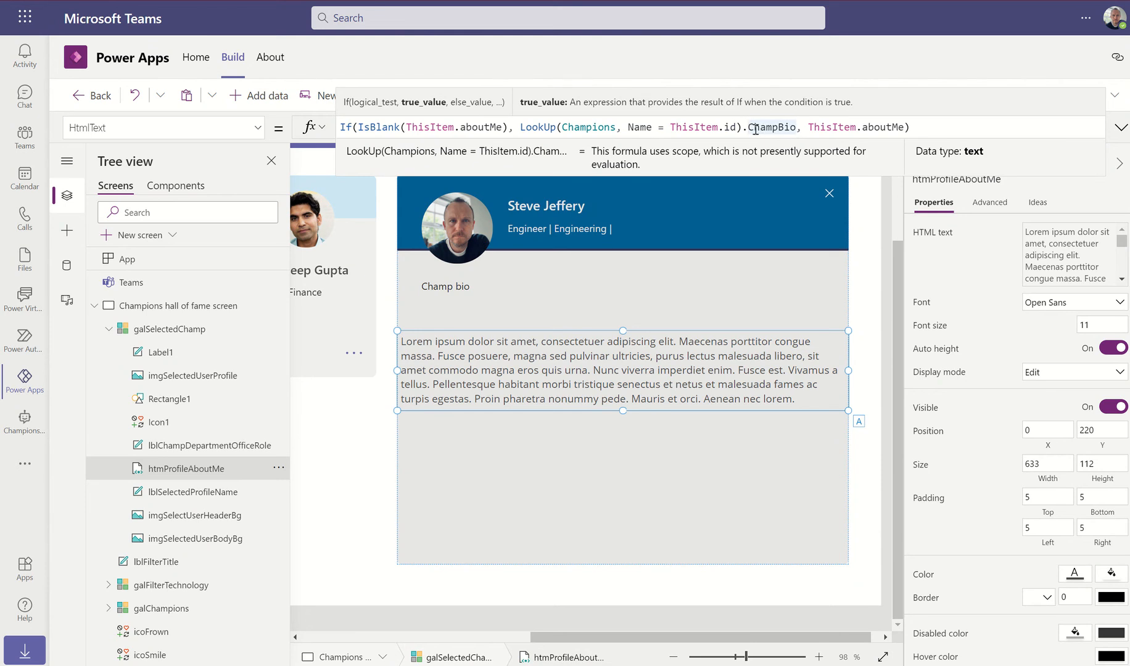
{"action": "left_click_drag", "start_coordinate": [749, 127], "coordinate": [797, 127]}
Highlight the fallback ThisItem.aboutMe value in the bio formula
{"action": "left_click", "coordinate": [497, 127]}
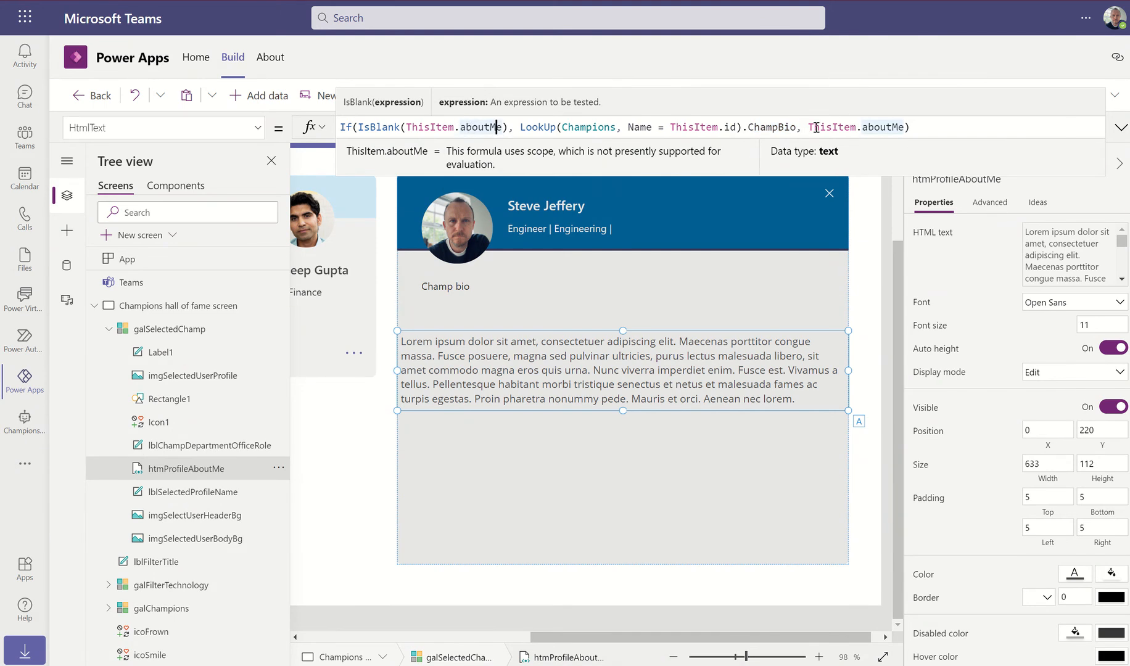
{"action": "left_click_drag", "start_coordinate": [808, 128], "coordinate": [904, 129]}
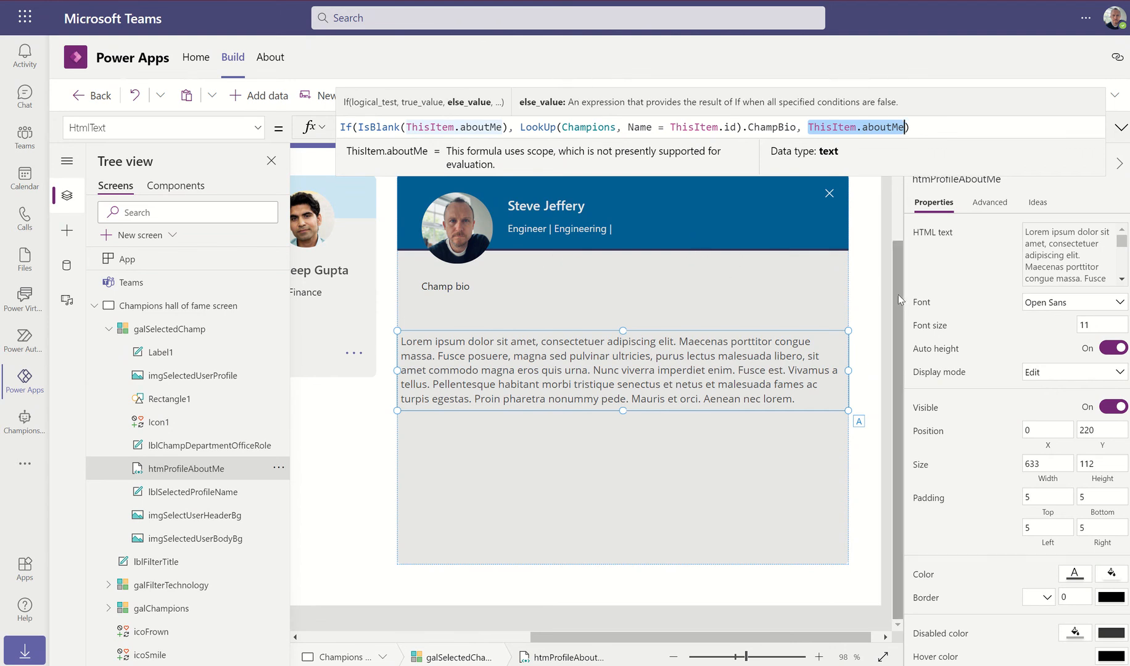
{"action": "left_click_drag", "start_coordinate": [898, 295], "coordinate": [899, 258]}
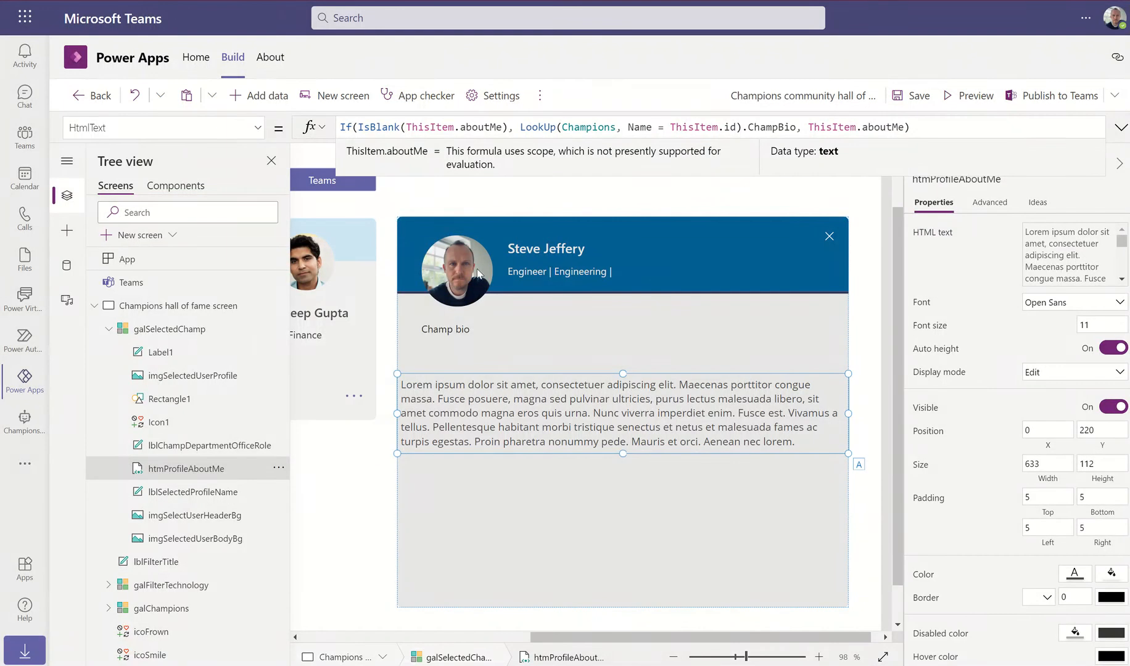
Set the Champ bio label's font weight to Semibold, keeping its text role Default
{"action": "left_click", "coordinate": [464, 331]}
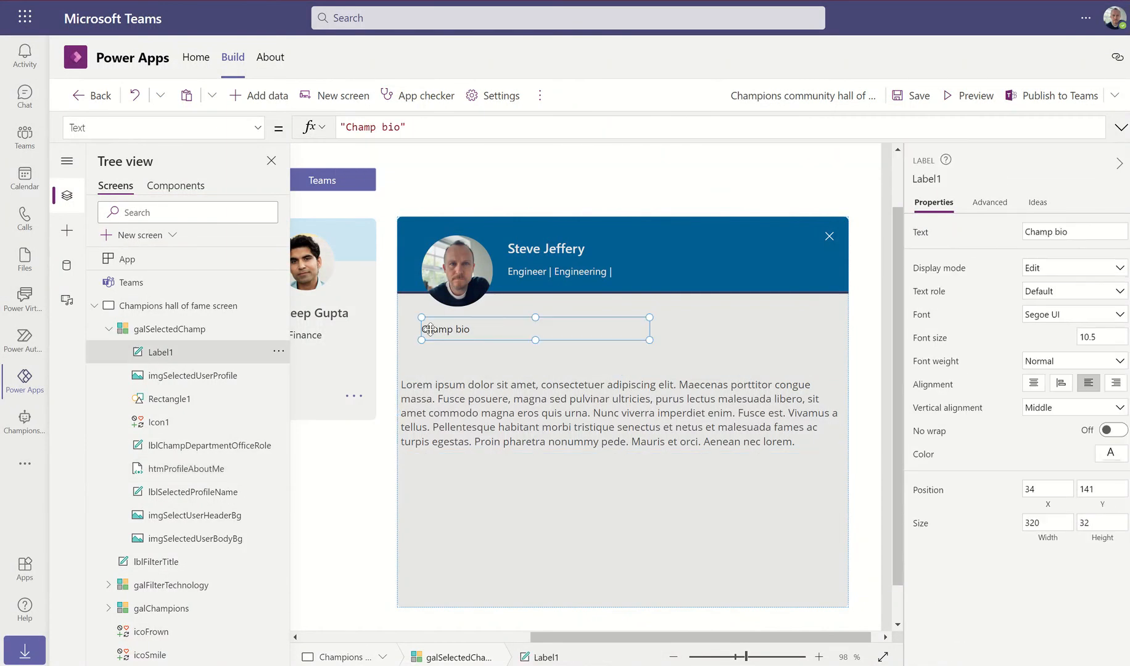
{"action": "left_click", "coordinate": [1073, 296]}
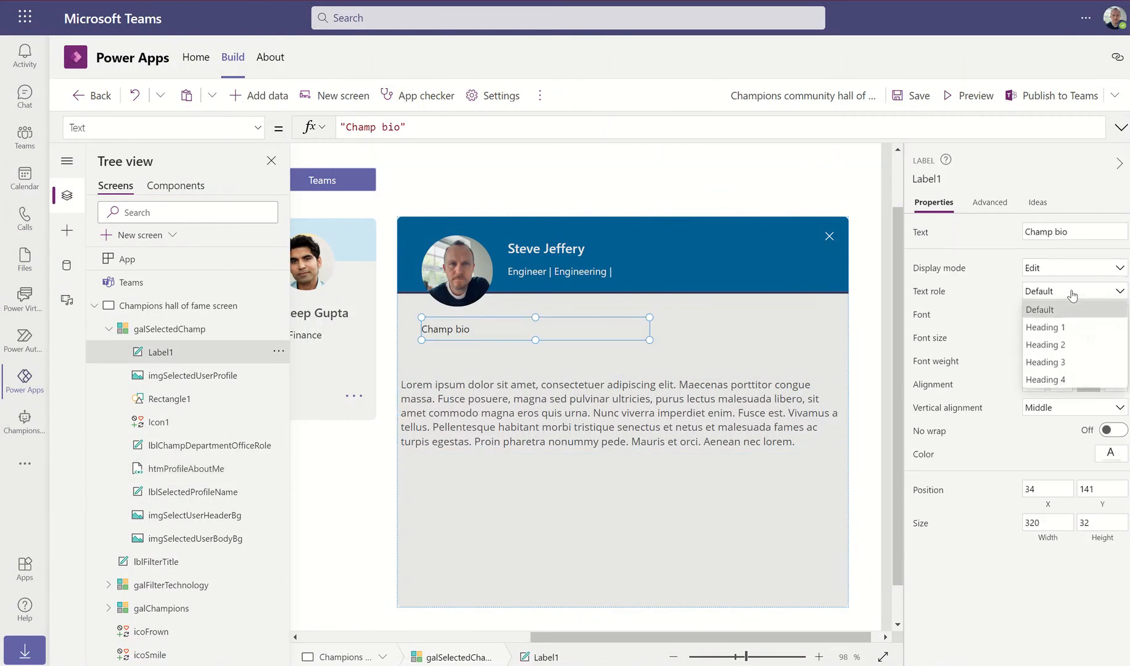
{"action": "left_click", "coordinate": [1072, 296]}
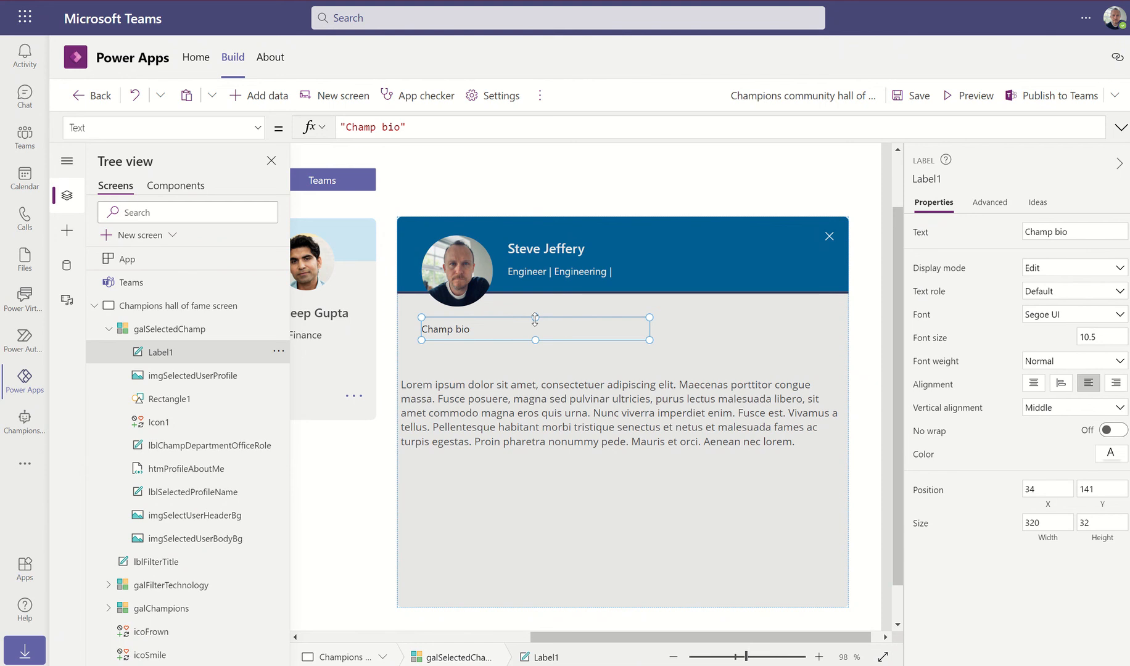
{"action": "left_click", "coordinate": [1087, 362]}
{"action": "left_click", "coordinate": [1052, 432]}
Give the bio text a left and right padding of 30
{"action": "left_click", "coordinate": [534, 397]}
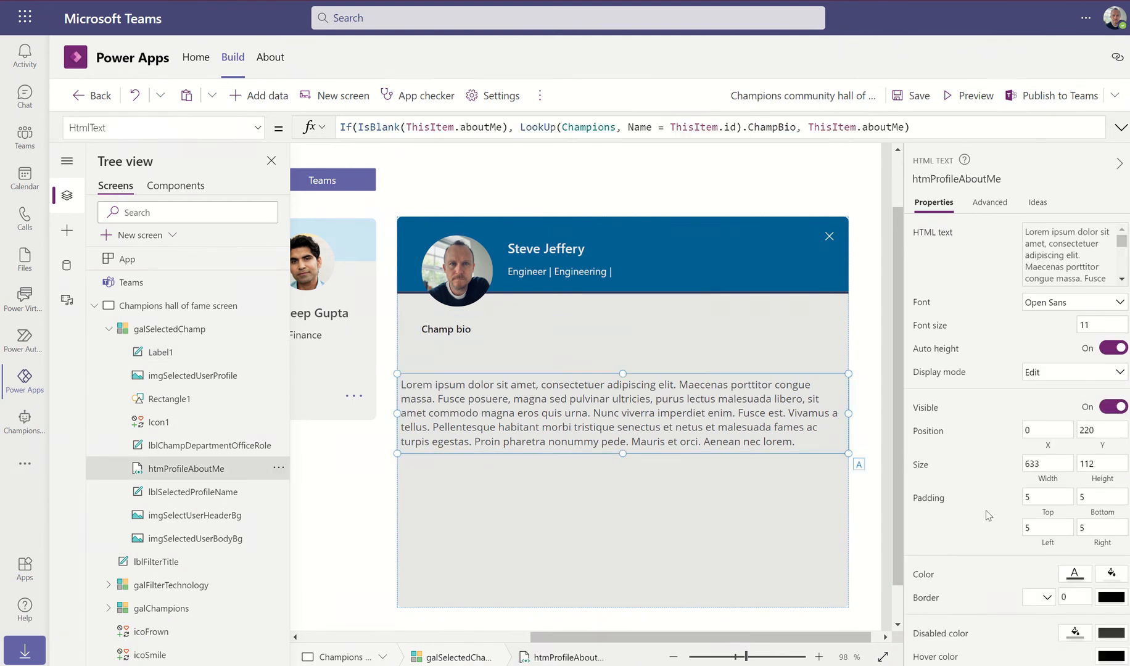
{"action": "left_click", "coordinate": [1034, 527]}
{"action": "left_click", "coordinate": [1105, 527]}
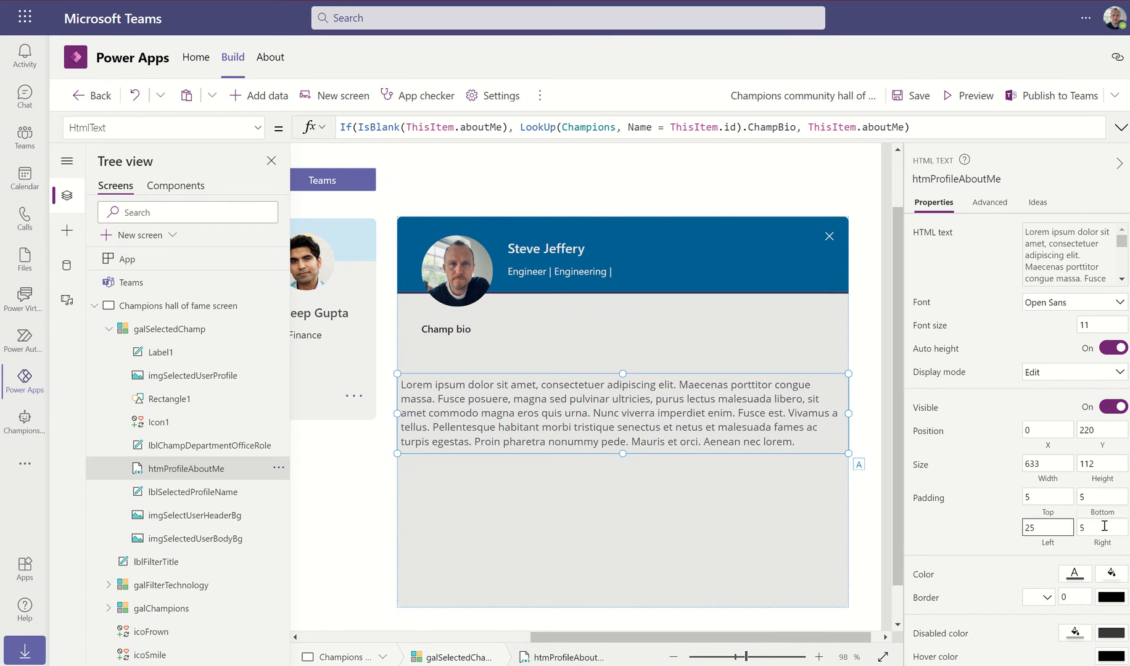
{"action": "left_click", "coordinate": [1041, 528]}
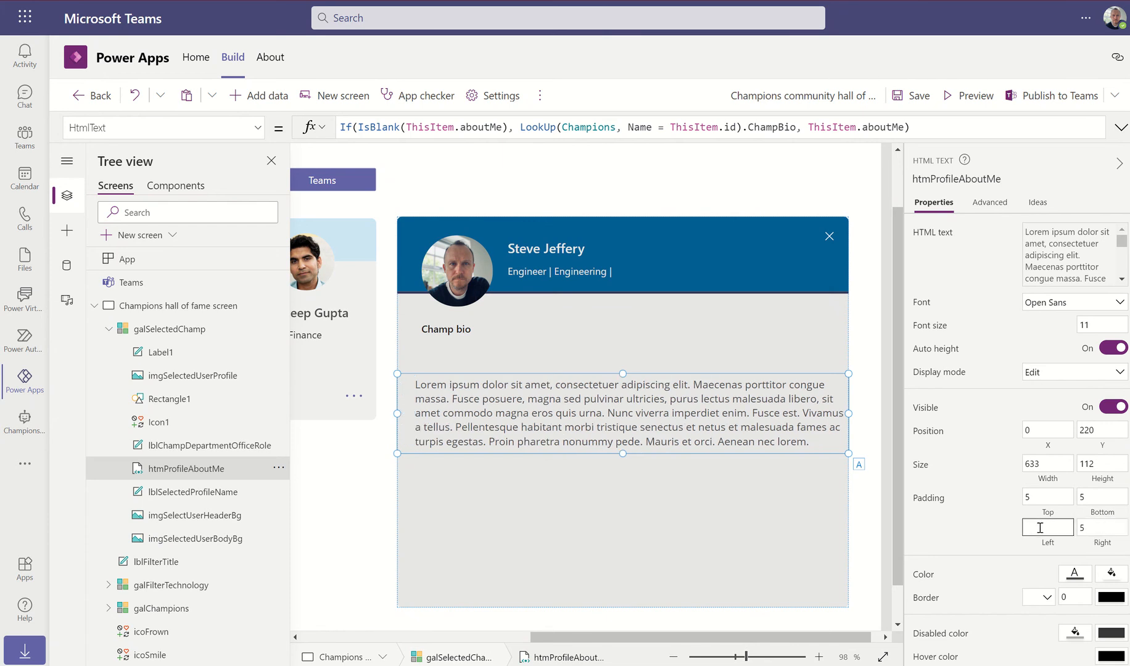
{"action": "type", "text": "30"}
{"action": "left_click", "coordinate": [1107, 526]}
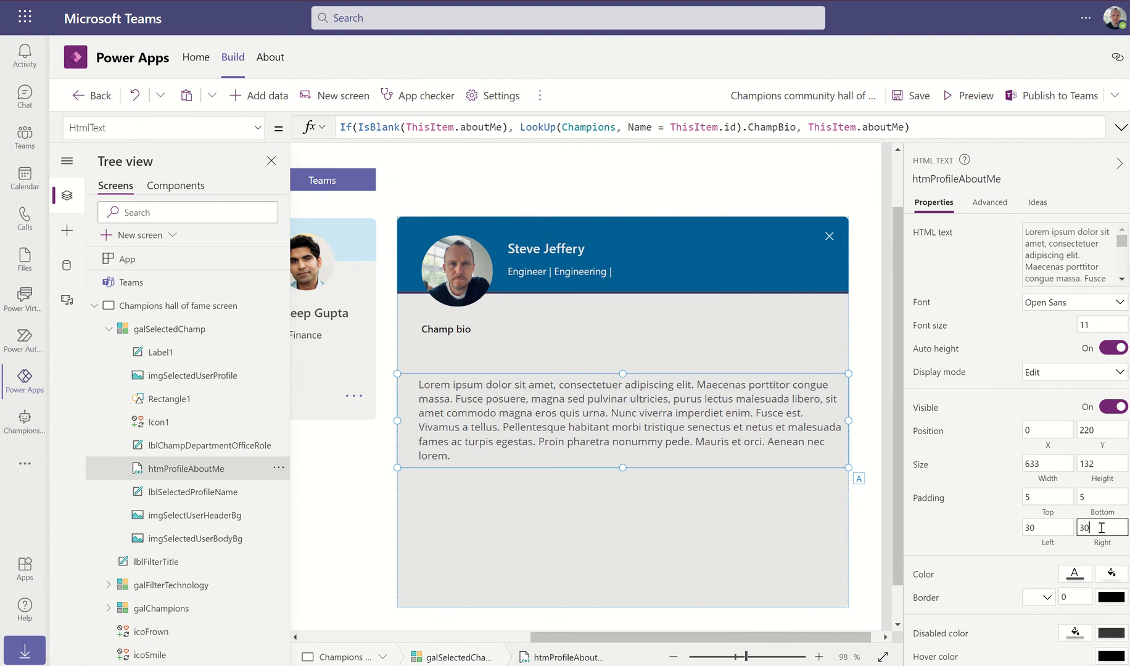
{"action": "type", "text": "30"}
{"action": "left_click", "coordinate": [1043, 497]}
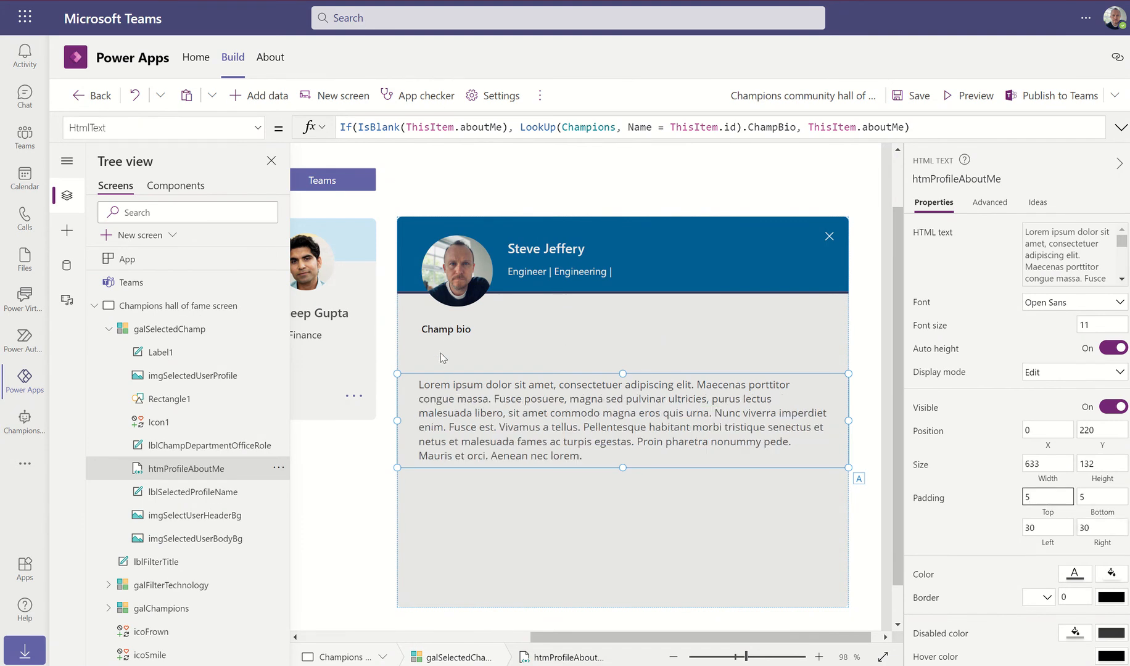
Line the Champ bio label up with the bio text, then preview the app
{"action": "left_click", "coordinate": [449, 335]}
{"action": "left_click_drag", "start_coordinate": [460, 333], "coordinate": [435, 333]}
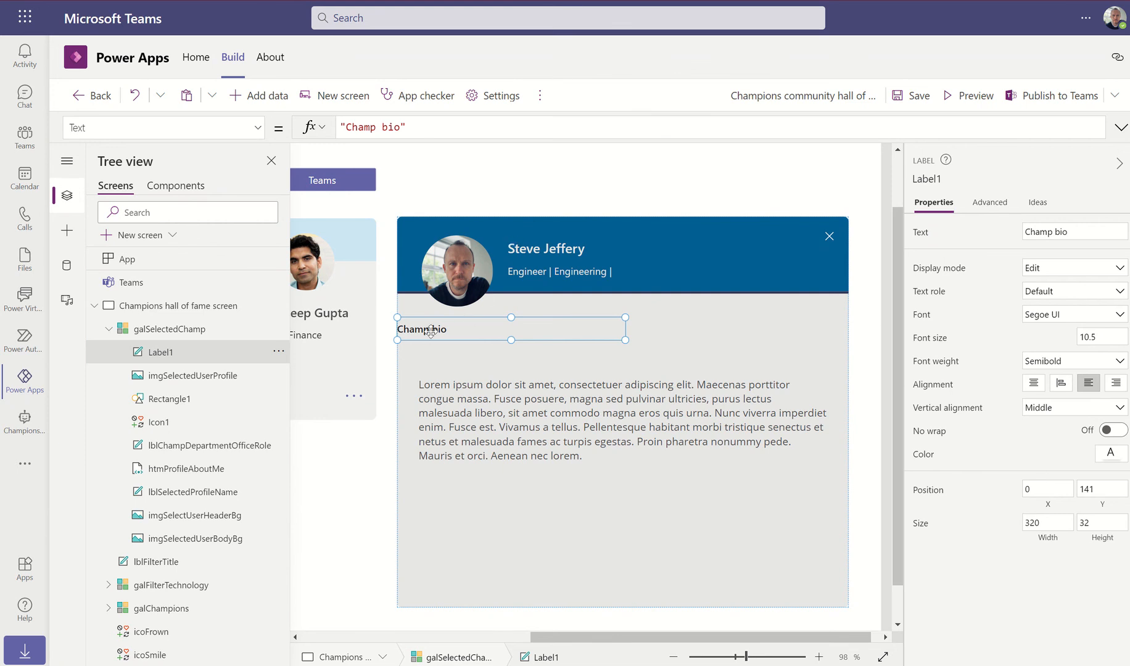
{"action": "left_click_drag", "start_coordinate": [431, 331], "coordinate": [456, 332]}
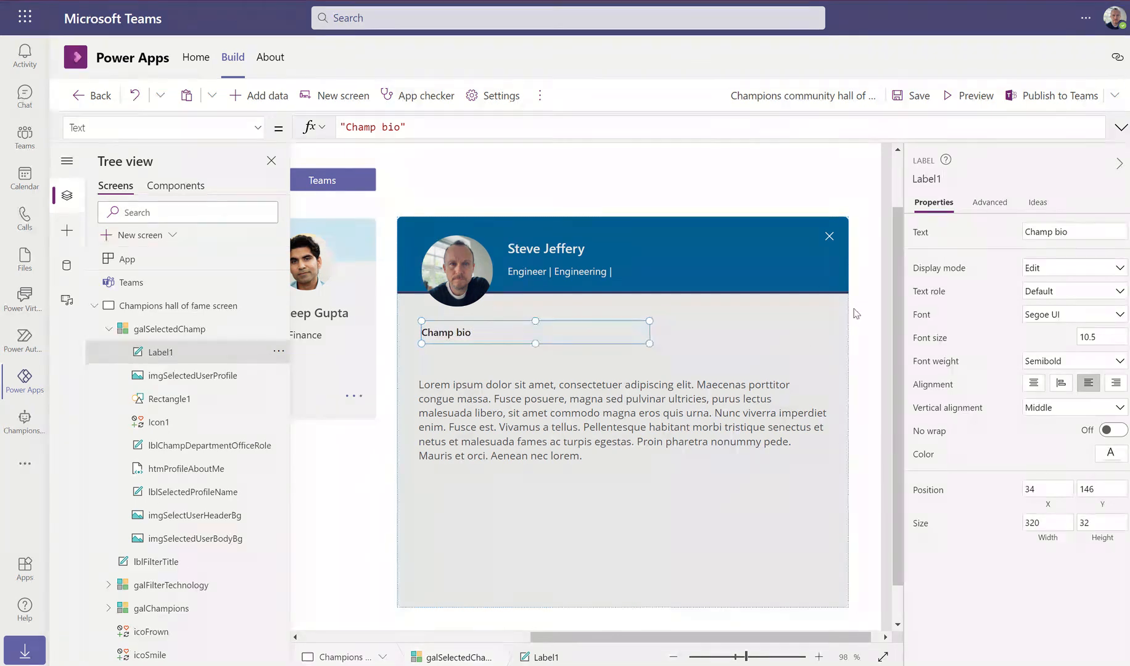
{"action": "left_click", "coordinate": [874, 313]}
{"action": "left_click", "coordinate": [968, 96]}
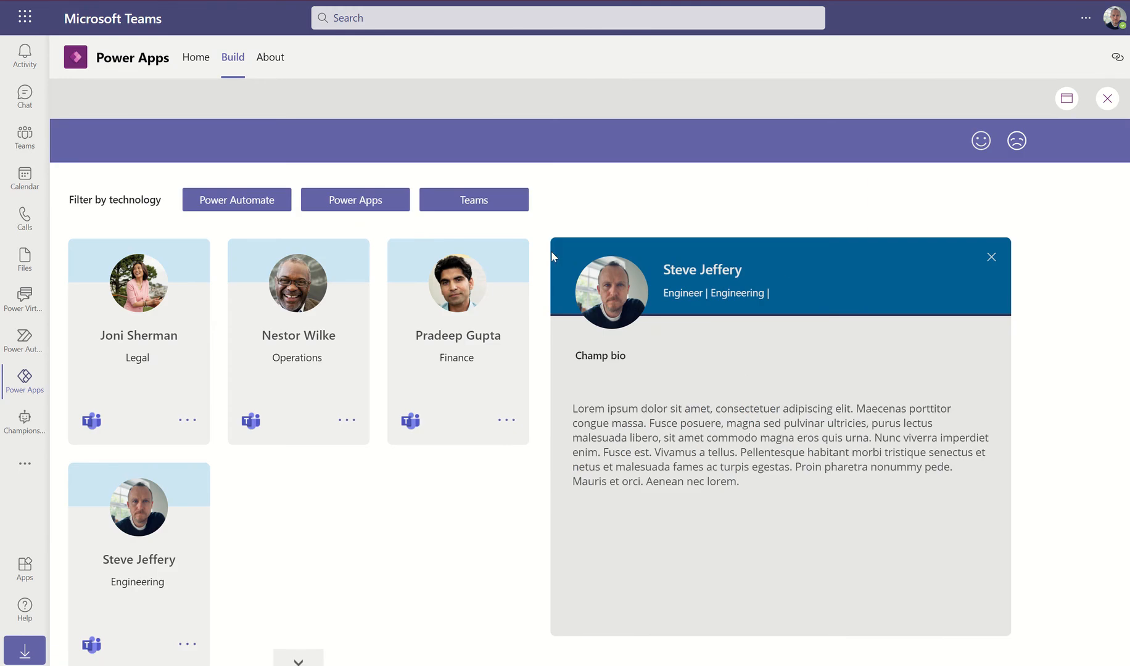
Close the open panel, fit the preview to canvas size, and check two champions' bio panels
{"action": "left_click", "coordinate": [993, 262]}
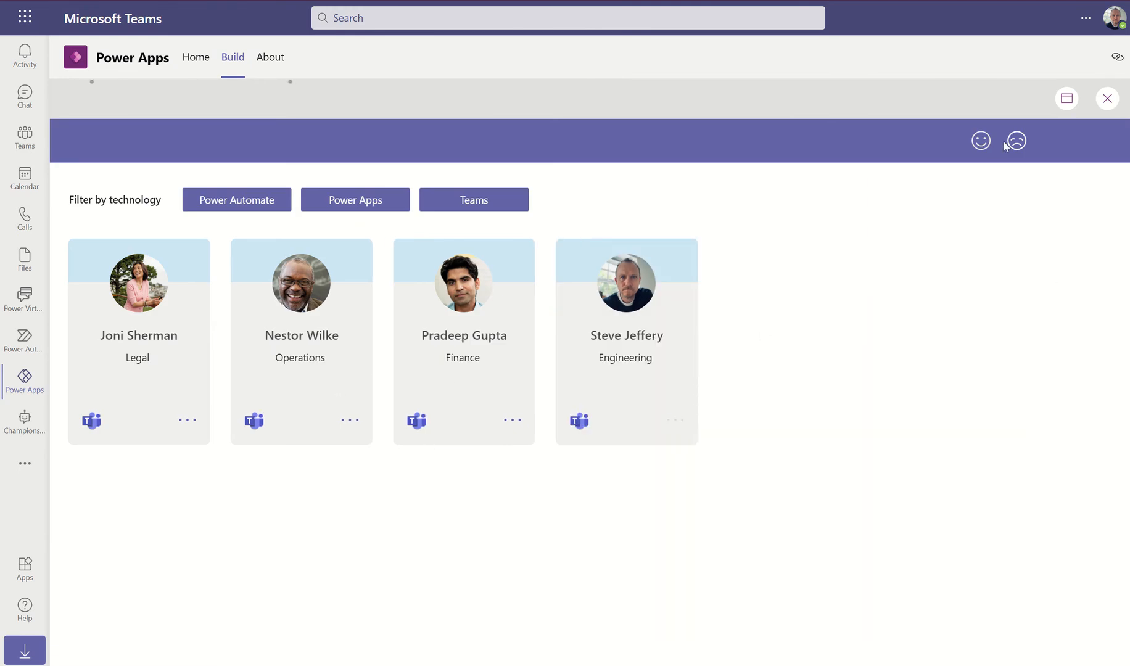
{"action": "left_click", "coordinate": [1061, 112]}
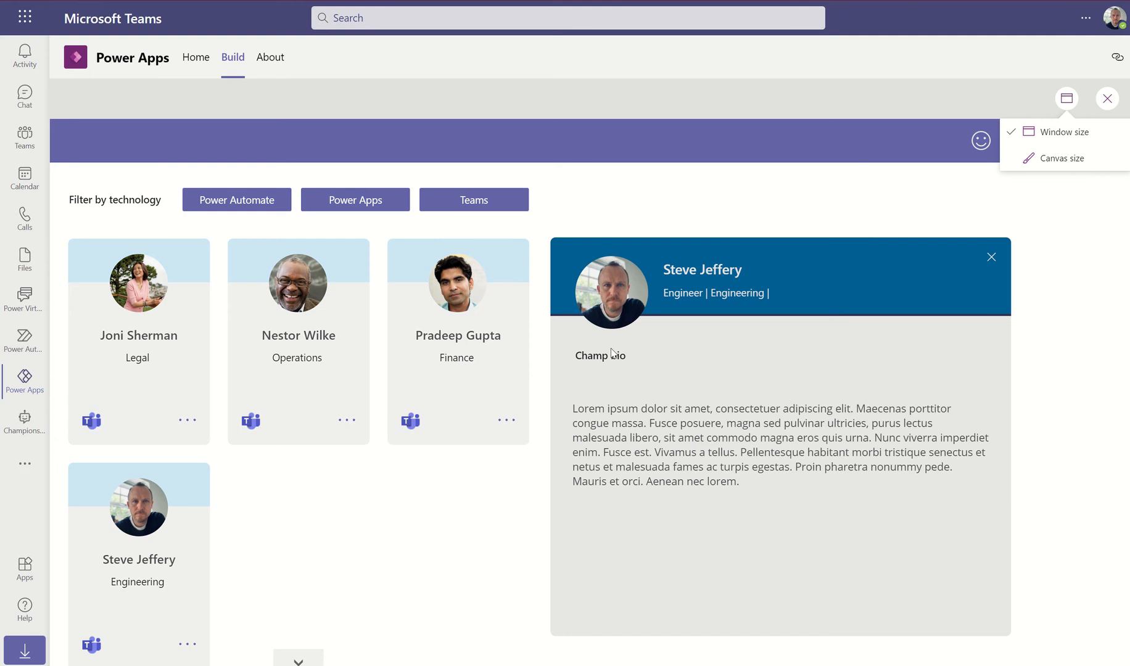
{"action": "left_click", "coordinate": [1056, 159]}
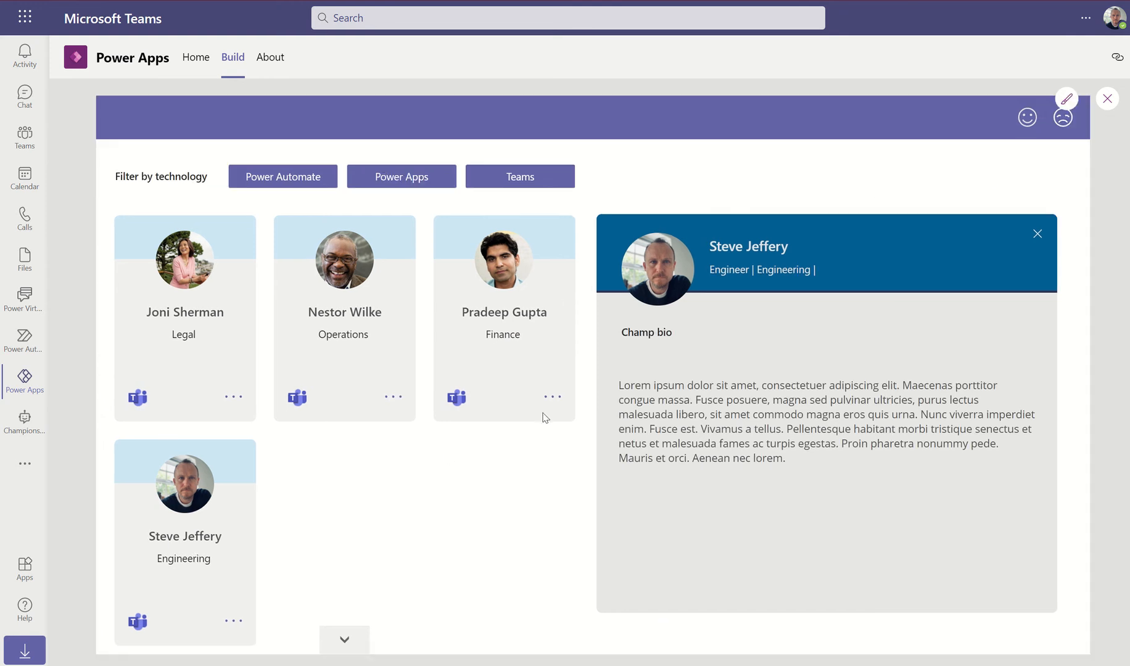
{"action": "left_click", "coordinate": [559, 398]}
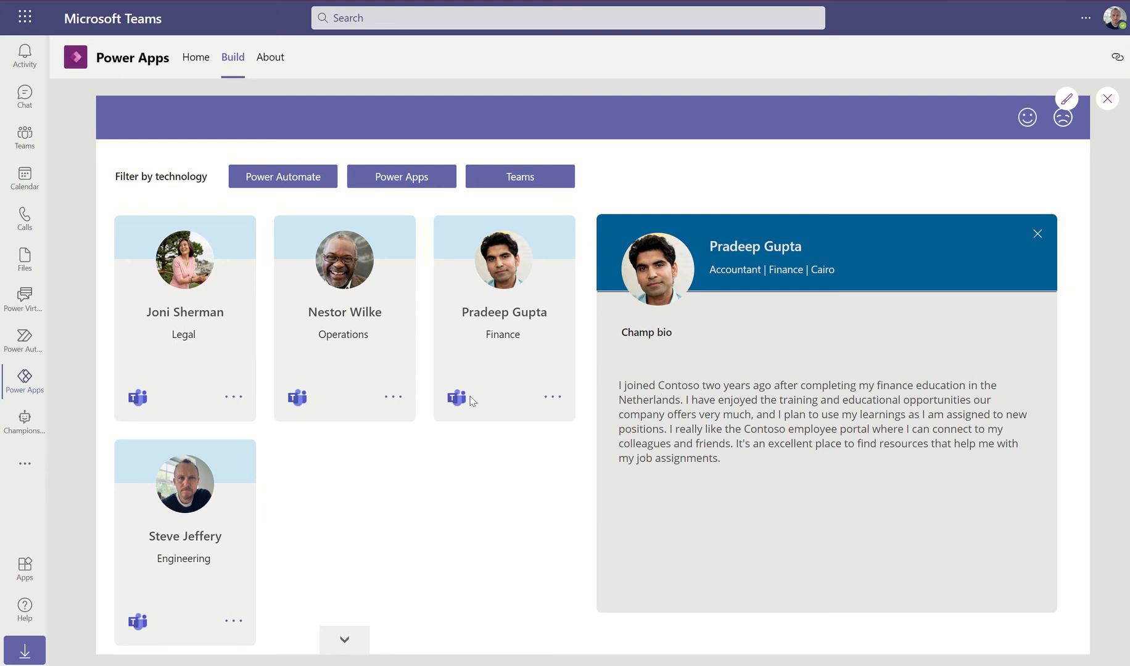
{"action": "left_click", "coordinate": [233, 622]}
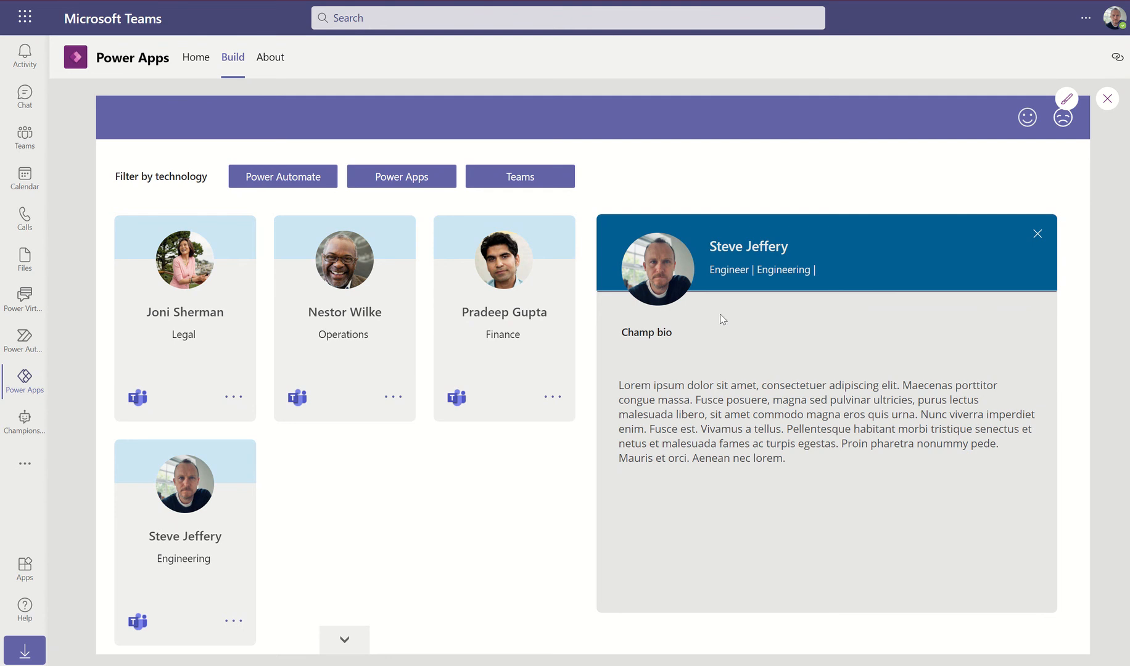
Back in the editor, select the champion bio text and drag it to about half its width
{"action": "left_click", "coordinate": [1109, 101]}
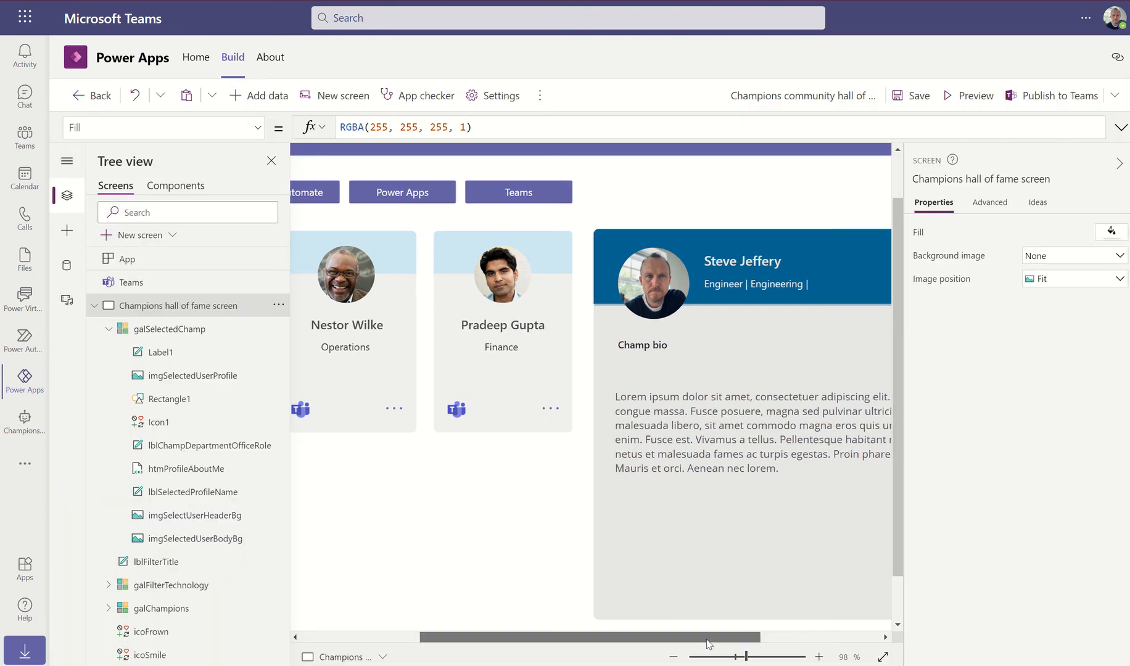
{"action": "left_click_drag", "start_coordinate": [708, 644], "coordinate": [818, 644]}
{"action": "left_click", "coordinate": [781, 431]}
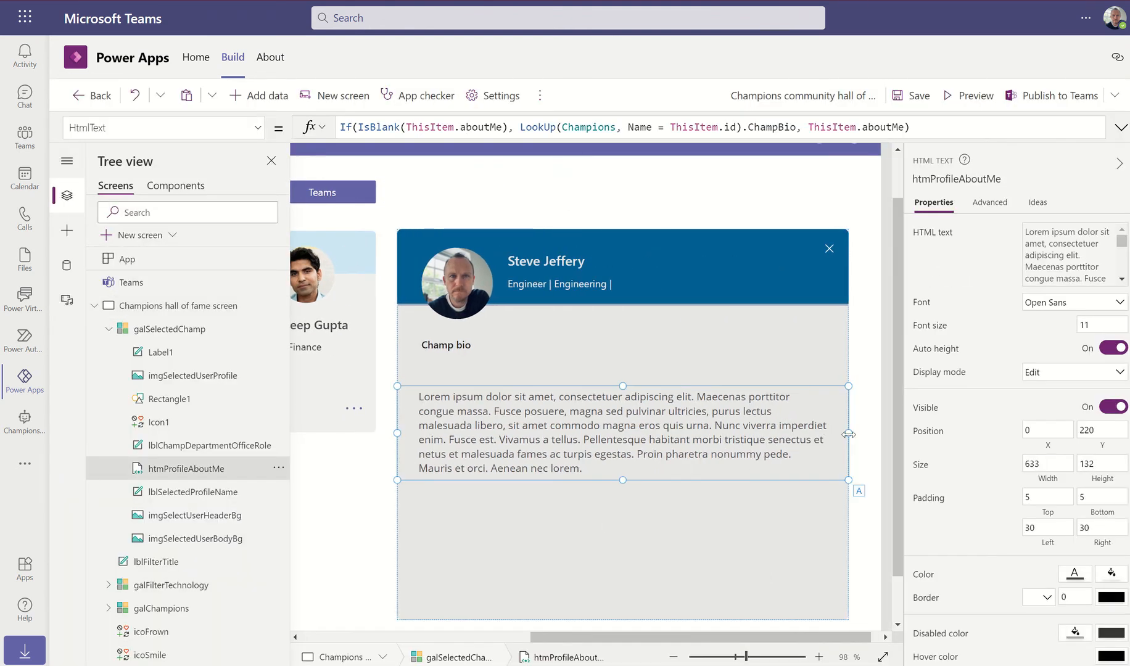
{"action": "left_click_drag", "start_coordinate": [849, 434], "coordinate": [625, 436]}
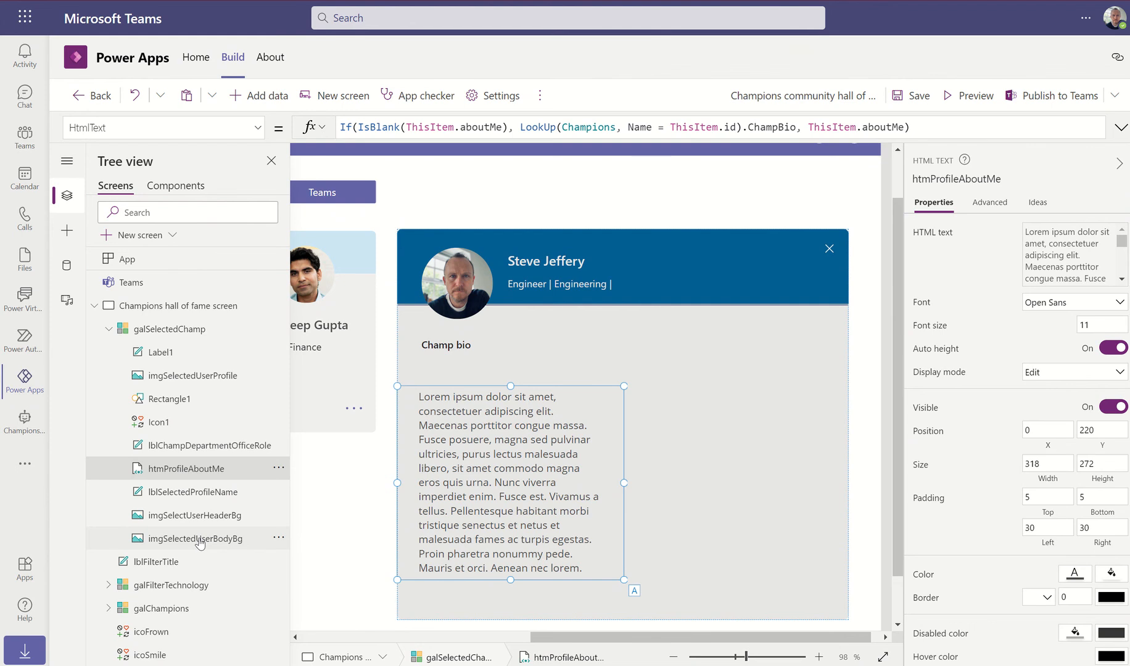
Set the bio's Width to imgSelectedUserBodyBg.Width / 2 and preview it on the Finance champion's profile
{"action": "left_click", "coordinate": [258, 129]}
{"action": "scroll", "coordinate": [145, 283], "scroll_direction": "down", "scroll_amount": 4}
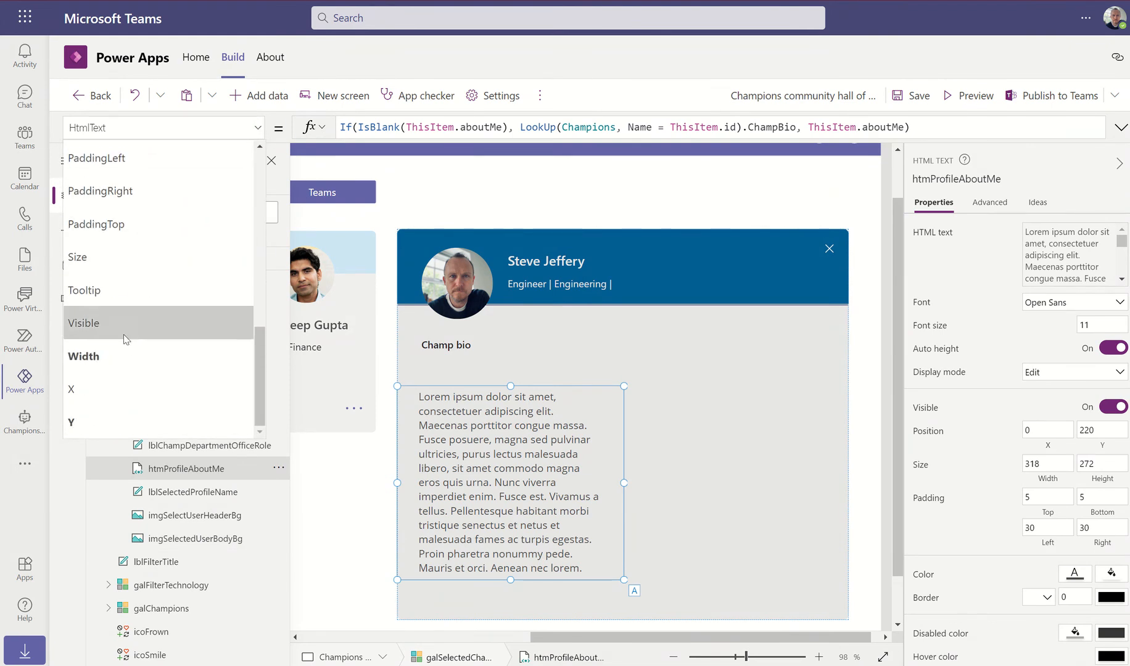
{"action": "left_click", "coordinate": [122, 359]}
{"action": "left_click_drag", "start_coordinate": [378, 131], "coordinate": [323, 137]}
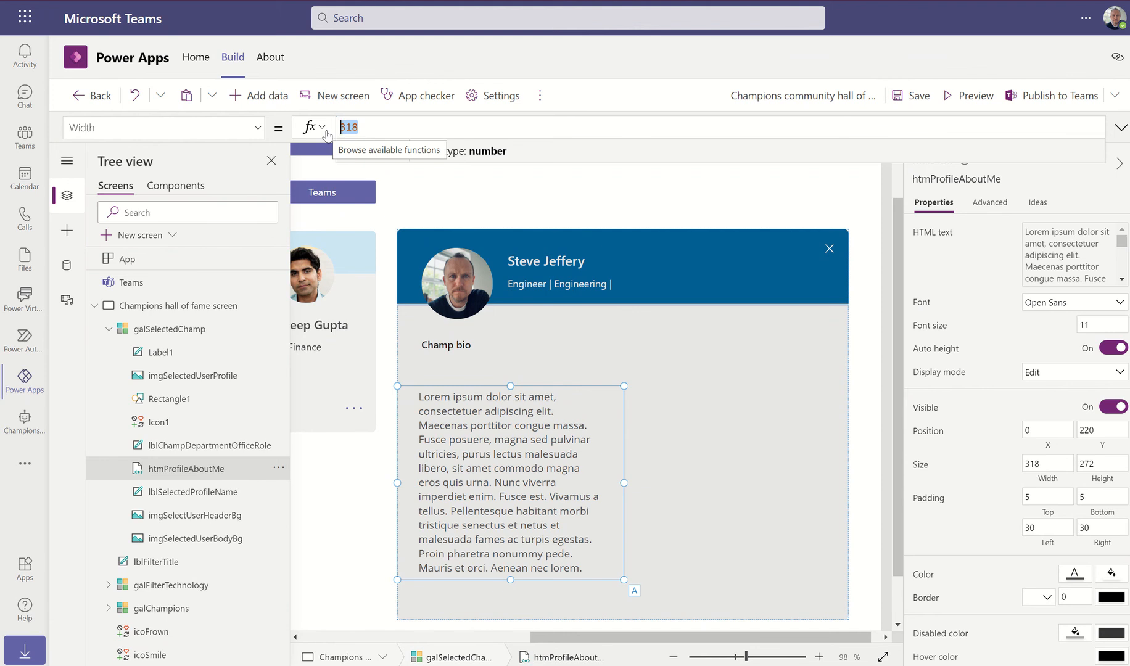
{"action": "type", "text": "imgSel"}
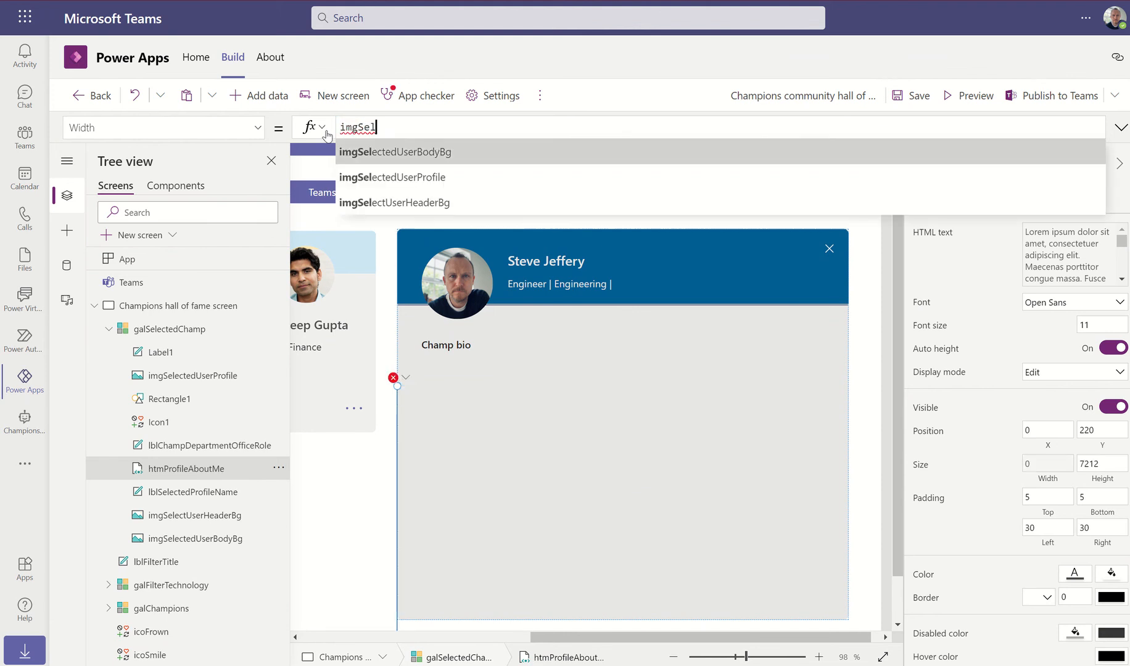
{"action": "key", "text": "Tab"}
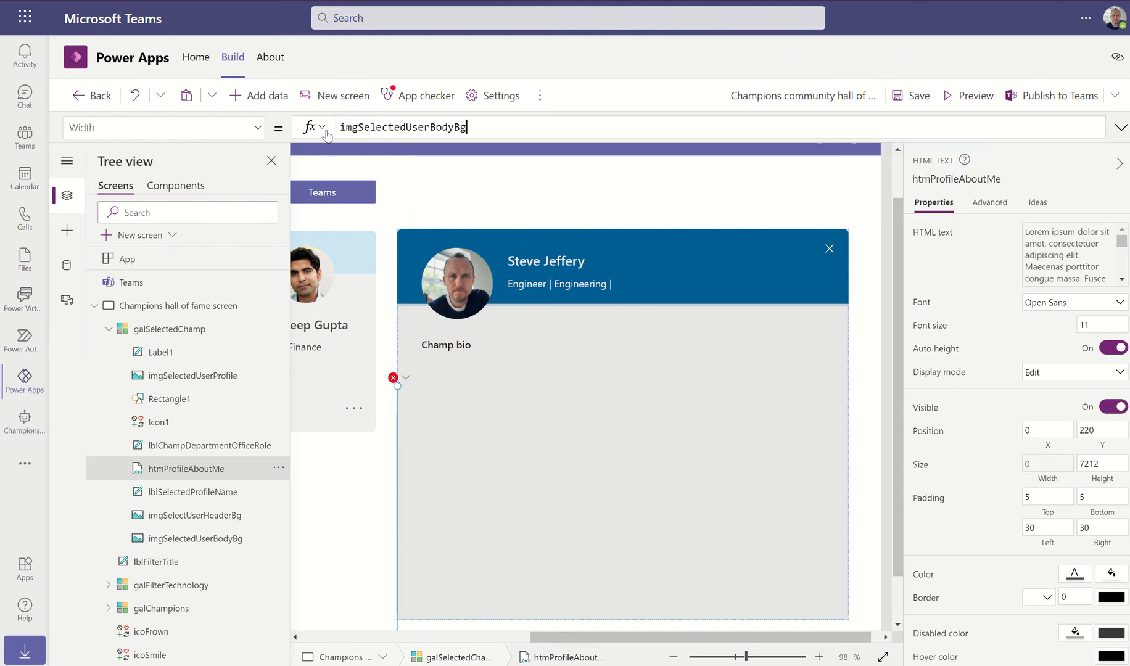
{"action": "type", "text": "/ 2"}
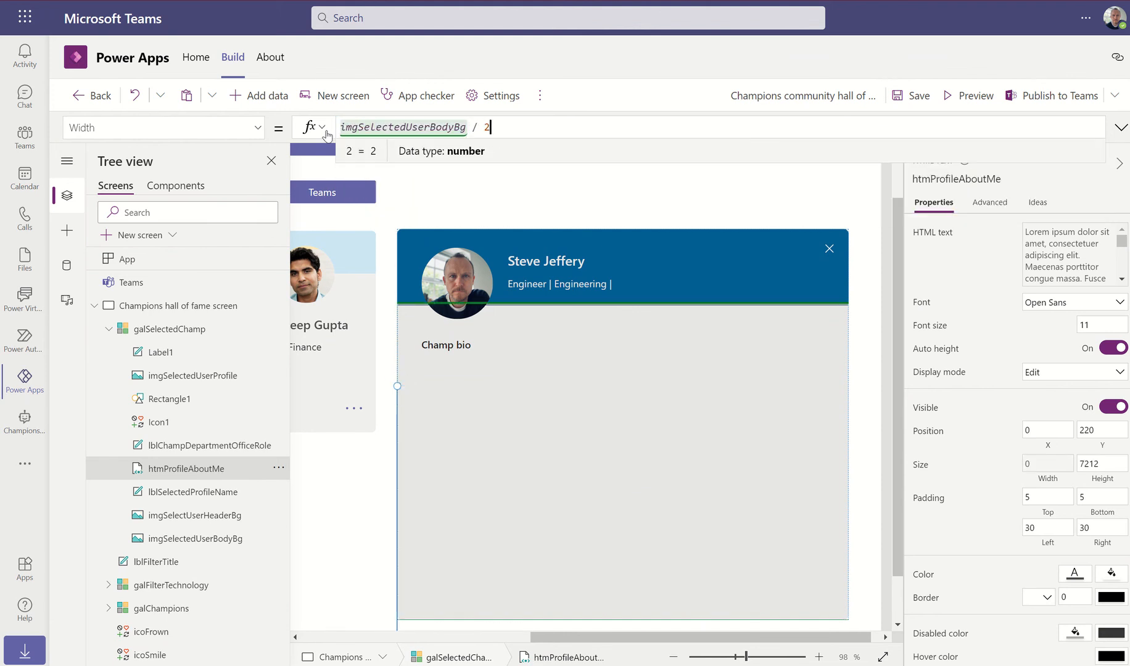
{"action": "left_click", "coordinate": [468, 128]}
{"action": "type", "text": ".Width"}
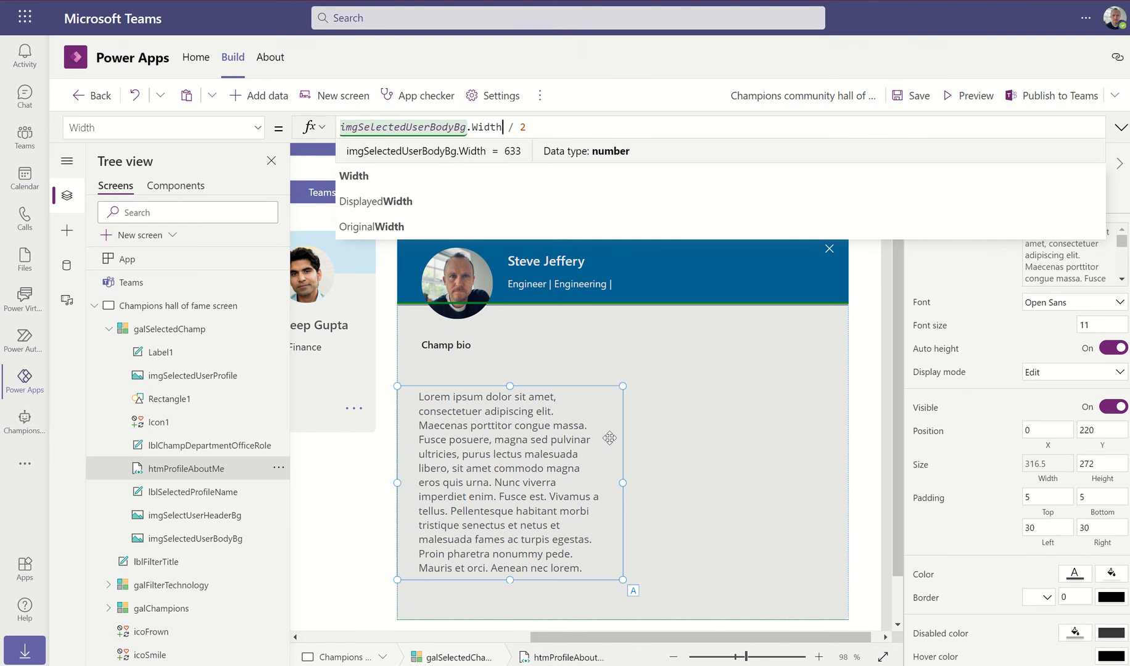
{"action": "left_click", "coordinate": [969, 96]}
{"action": "left_click", "coordinate": [511, 424]}
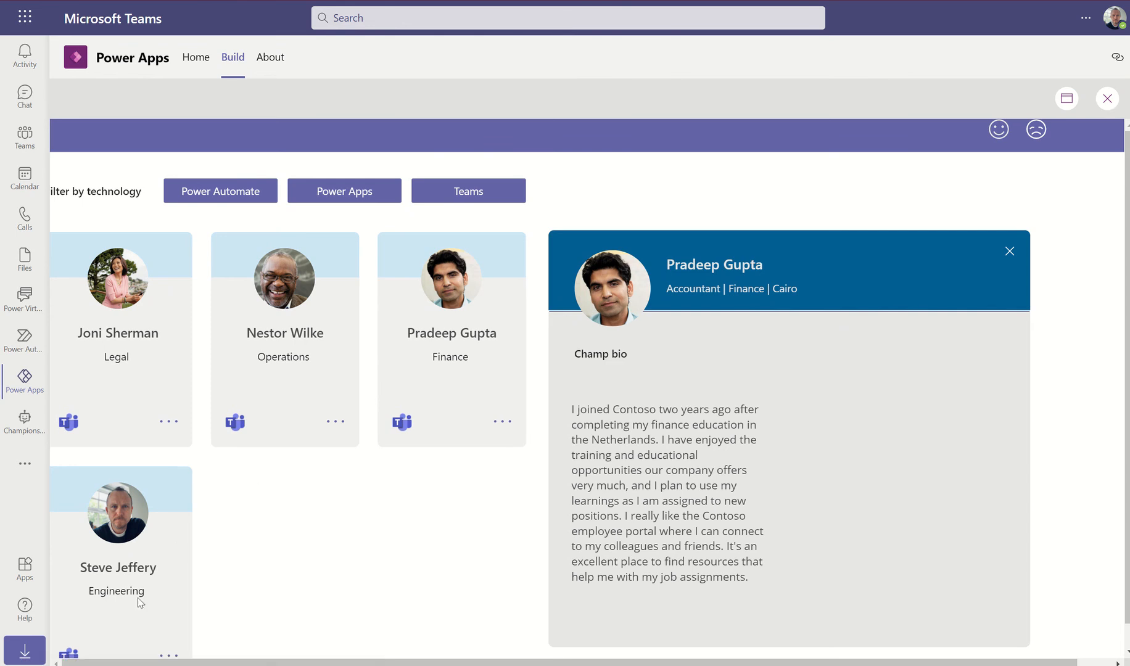
Switch the preview back to the Engineering champion's profile, then return to the editor
{"action": "left_click", "coordinate": [168, 656]}
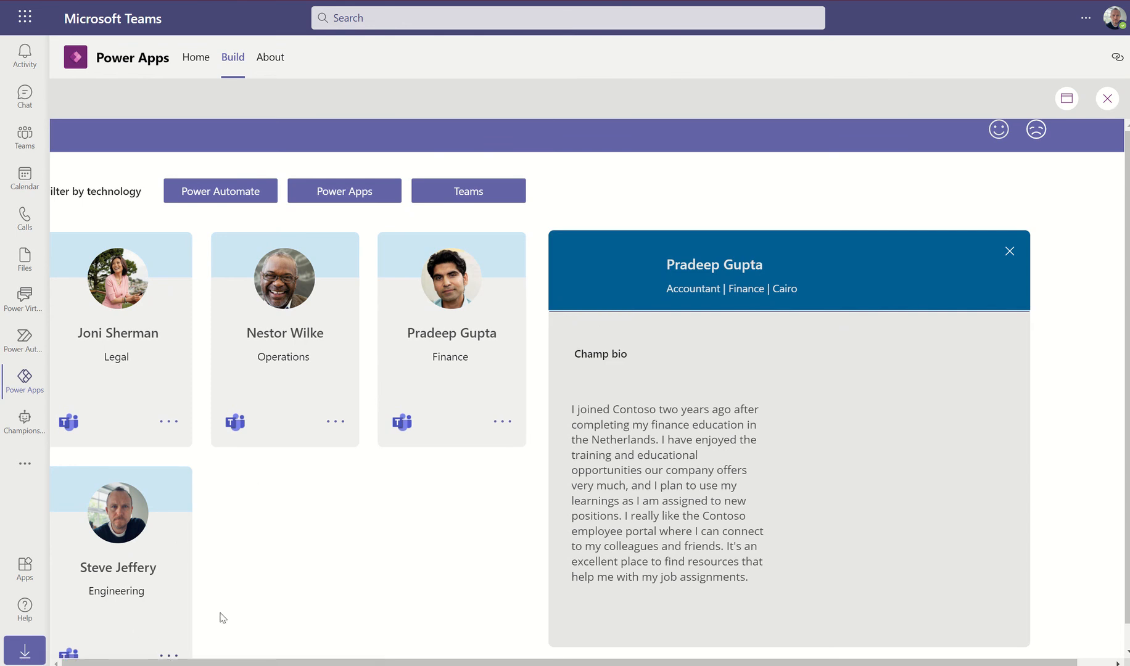
{"action": "left_click", "coordinate": [1108, 99]}
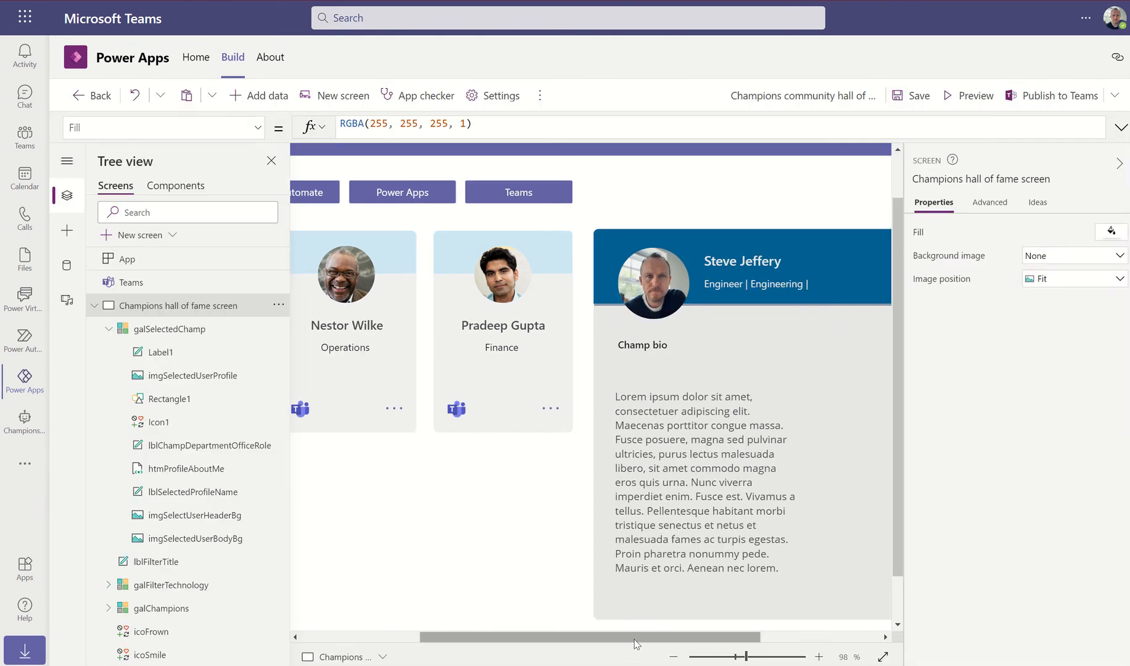
{"action": "left_click", "coordinate": [786, 642]}
{"action": "left_click_drag", "start_coordinate": [783, 640], "coordinate": [860, 639]}
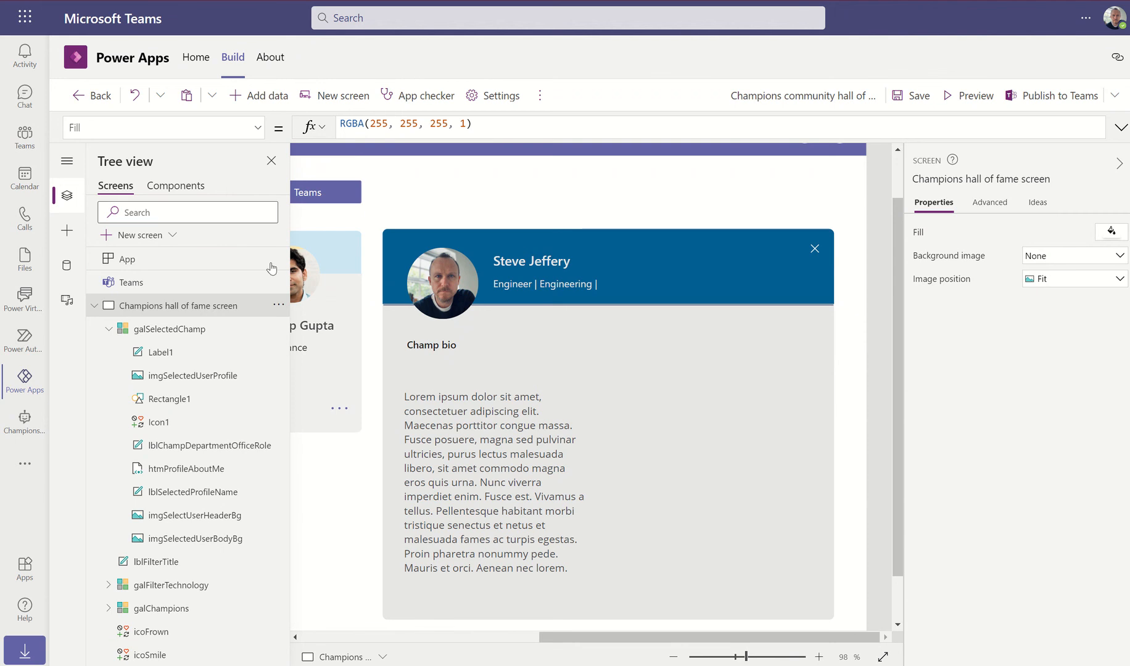
Open the insert panel and expand the Input, Display and Layout control categories, returning to Input
{"action": "left_click", "coordinate": [66, 238]}
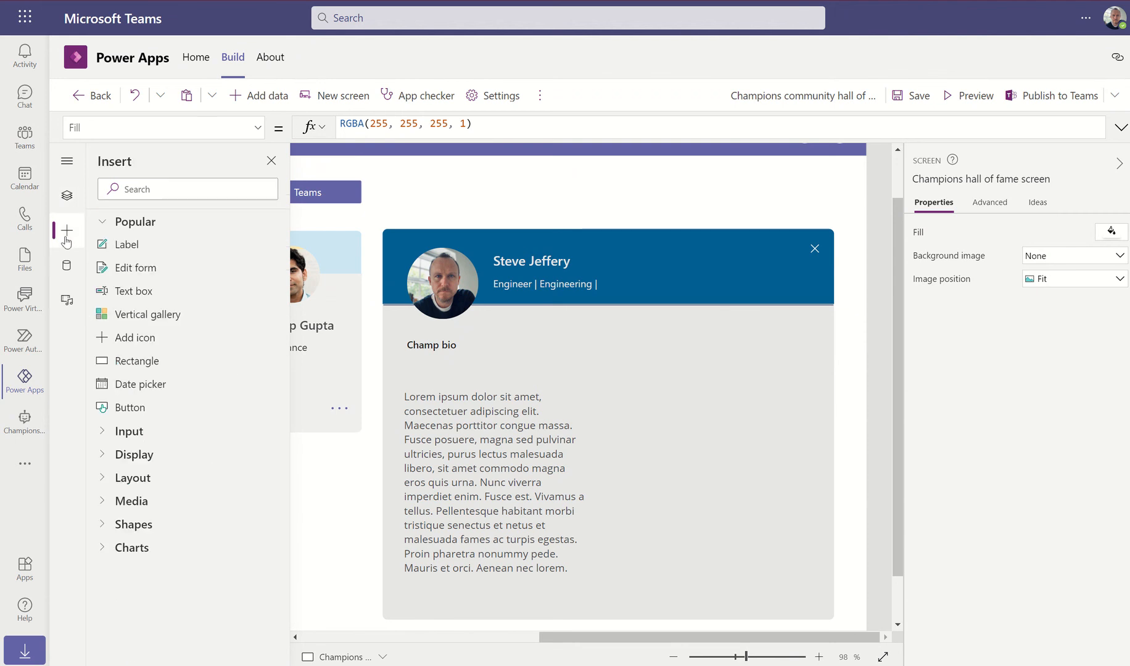
{"action": "left_click", "coordinate": [123, 431]}
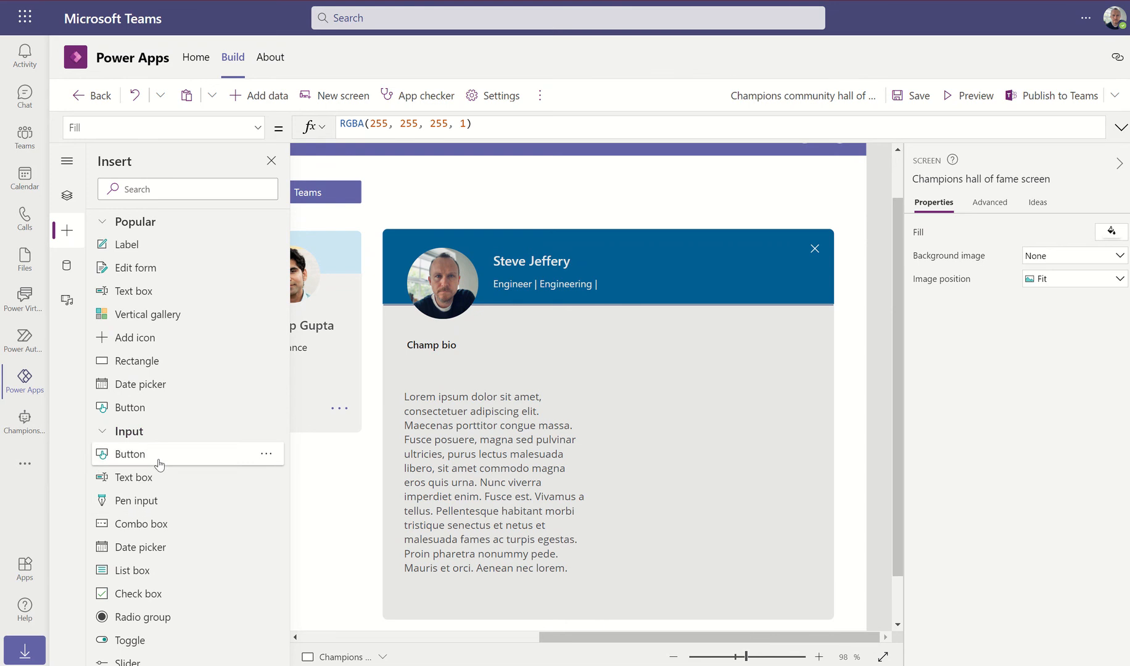
{"action": "scroll", "coordinate": [159, 469], "scroll_direction": "down", "scroll_amount": 4}
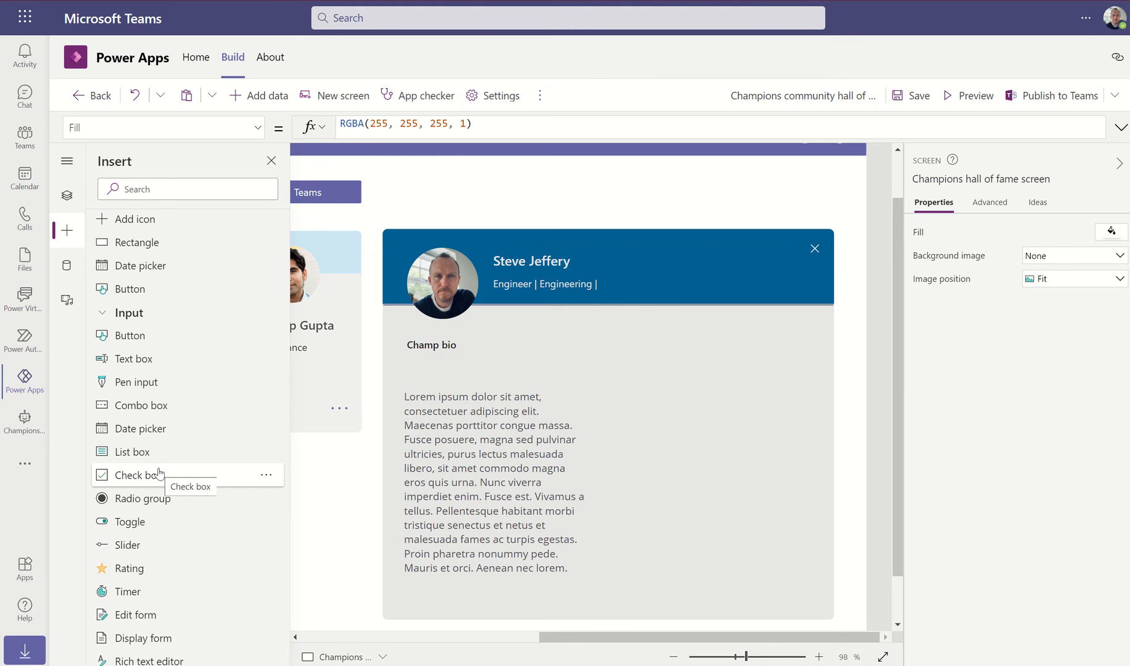
{"action": "scroll", "coordinate": [130, 584], "scroll_direction": "down", "scroll_amount": 4}
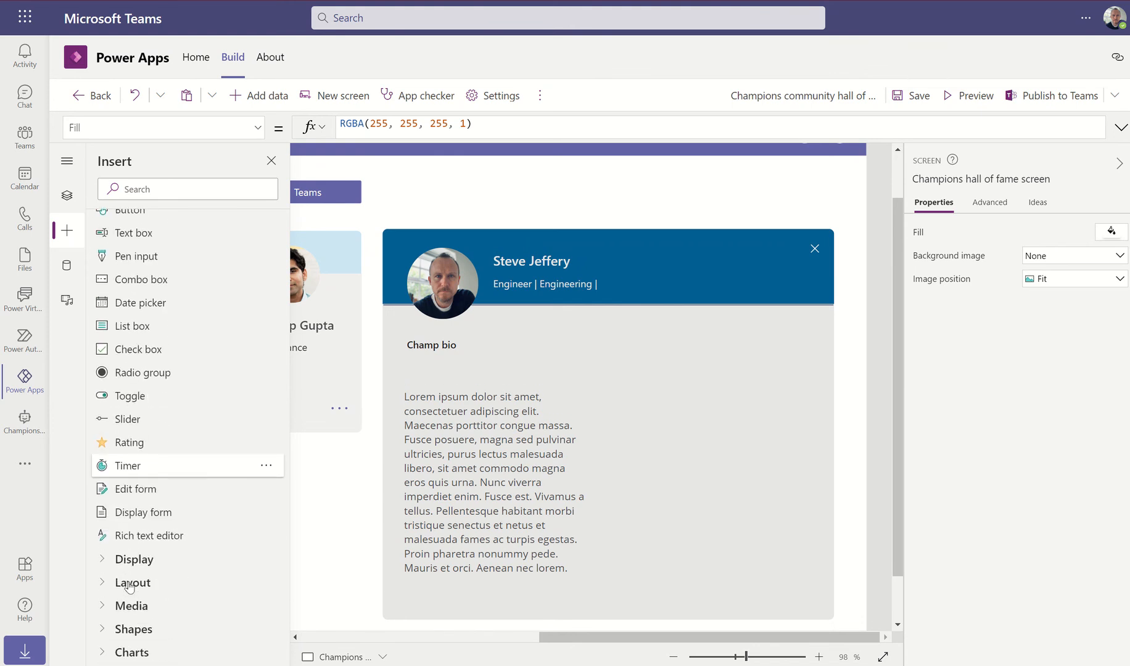
{"action": "scroll", "coordinate": [130, 583], "scroll_direction": "up", "scroll_amount": 5}
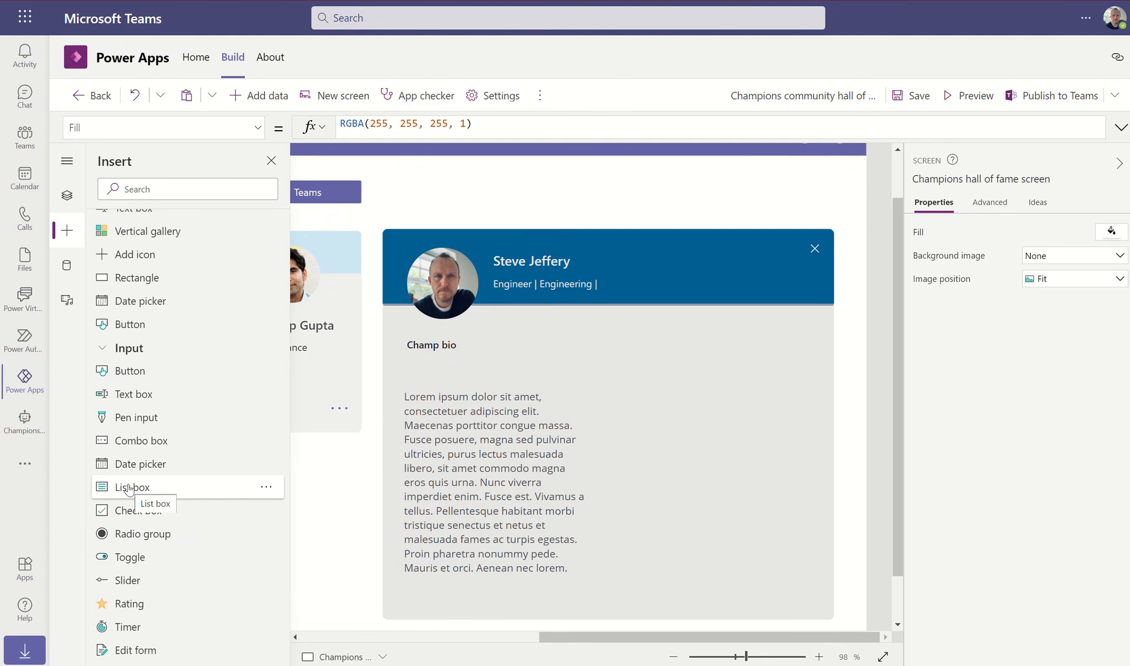
{"action": "scroll", "coordinate": [127, 481], "scroll_direction": "up", "scroll_amount": 3}
{"action": "scroll", "coordinate": [126, 457], "scroll_direction": "down", "scroll_amount": 7}
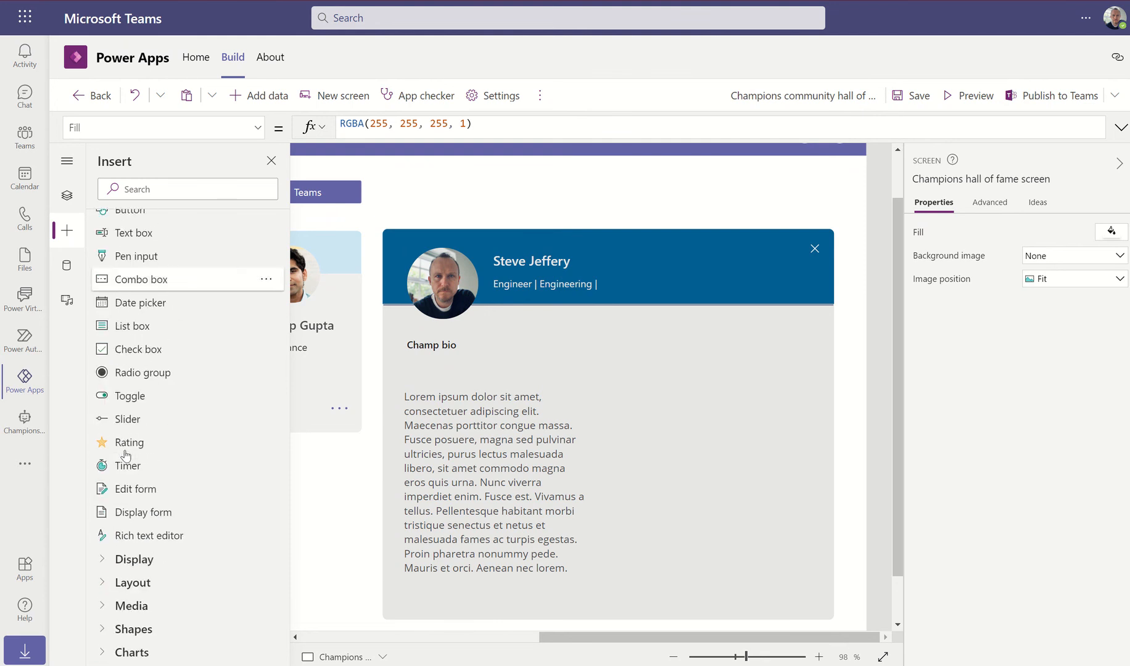
{"action": "left_click", "coordinate": [108, 559]}
{"action": "scroll", "coordinate": [222, 453], "scroll_direction": "down", "scroll_amount": 1}
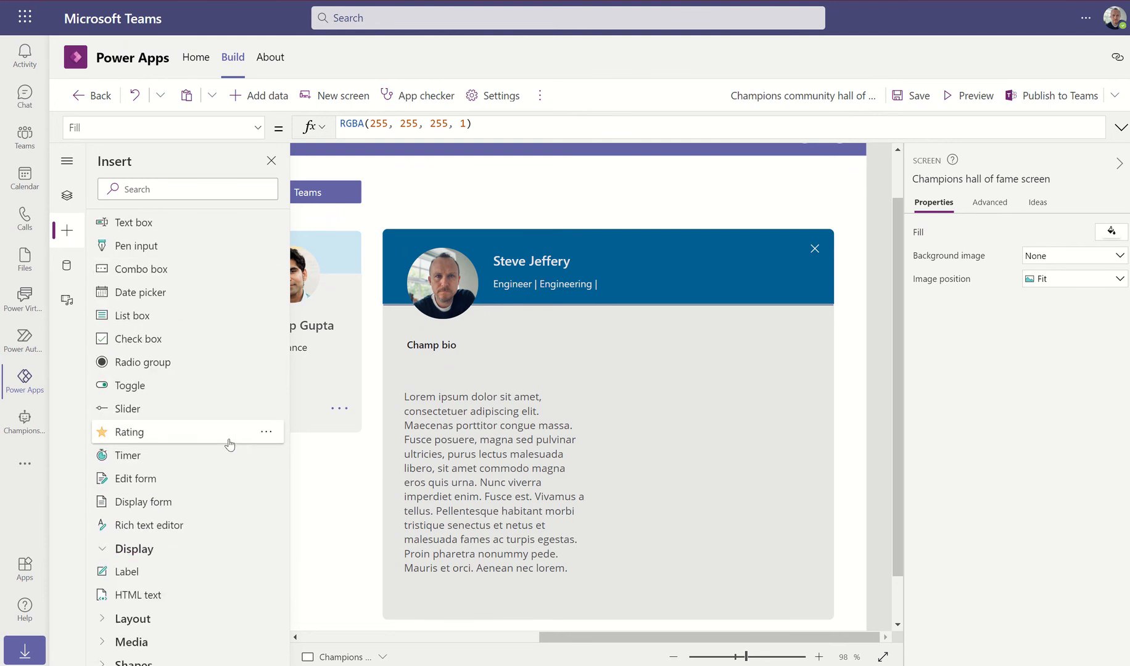
{"action": "scroll", "coordinate": [230, 444], "scroll_direction": "down", "scroll_amount": 1}
{"action": "left_click", "coordinate": [103, 581]}
{"action": "scroll", "coordinate": [185, 493], "scroll_direction": "down", "scroll_amount": 5}
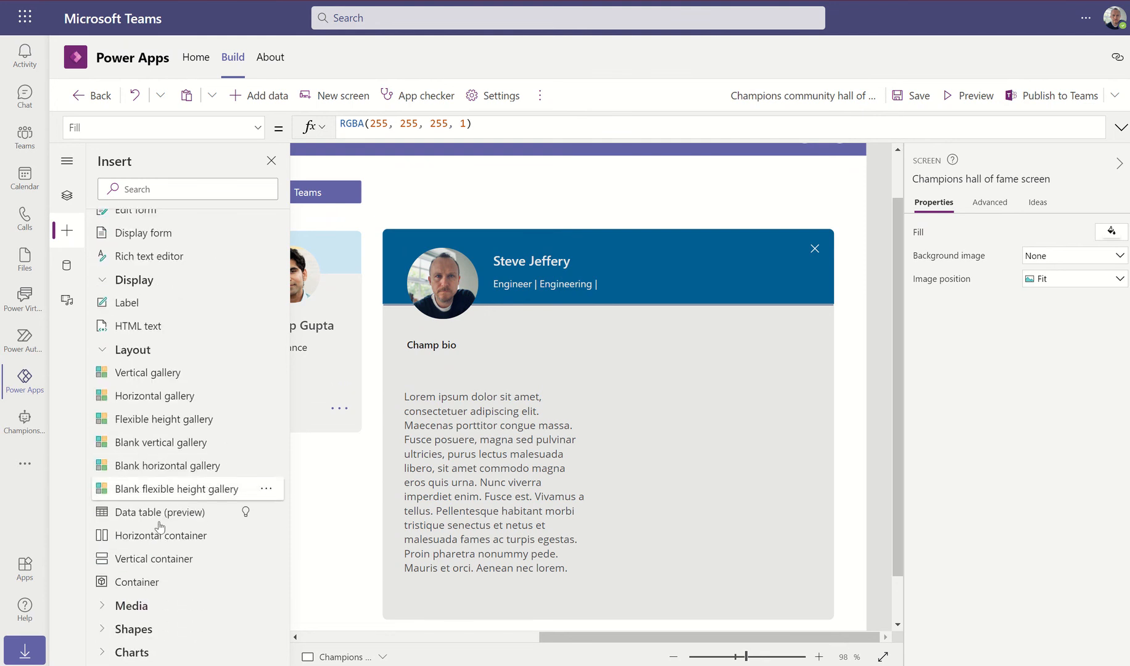
{"action": "scroll", "coordinate": [111, 379], "scroll_direction": "up", "scroll_amount": 1}
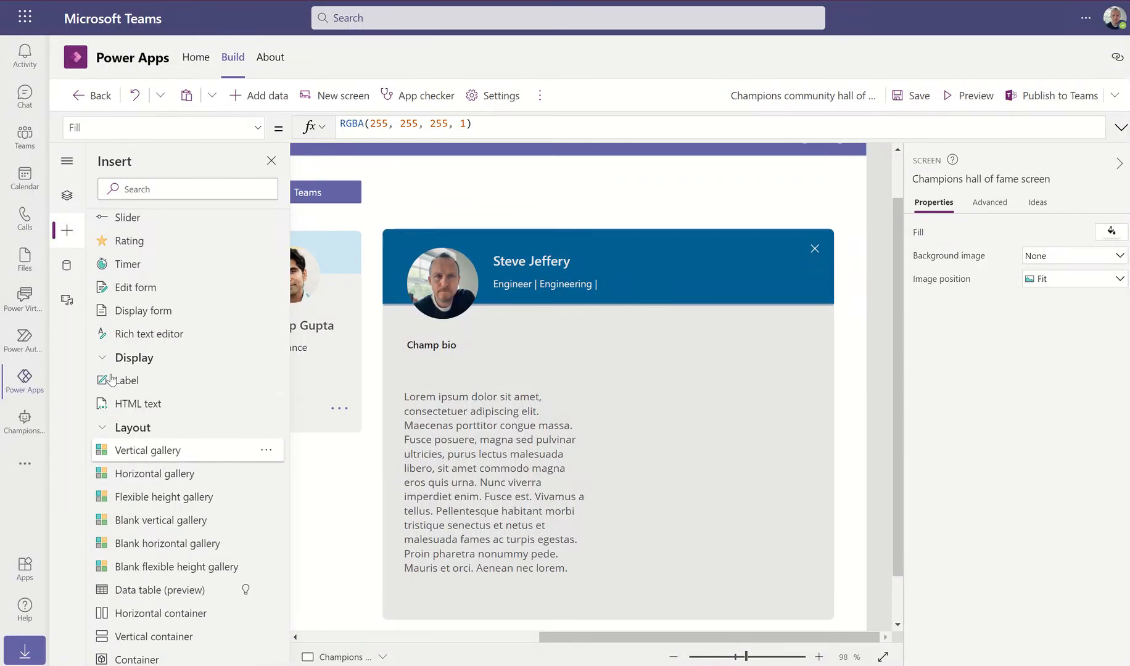
{"action": "scroll", "coordinate": [111, 379], "scroll_direction": "up", "scroll_amount": 2}
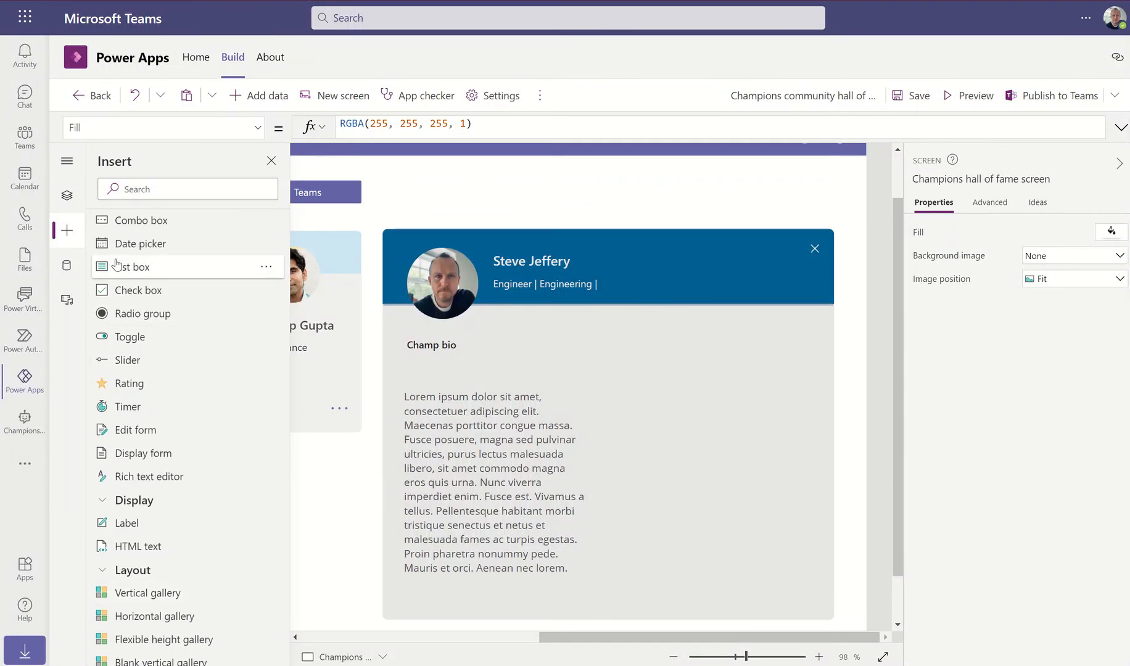
{"action": "scroll", "coordinate": [141, 308], "scroll_direction": "up", "scroll_amount": 2}
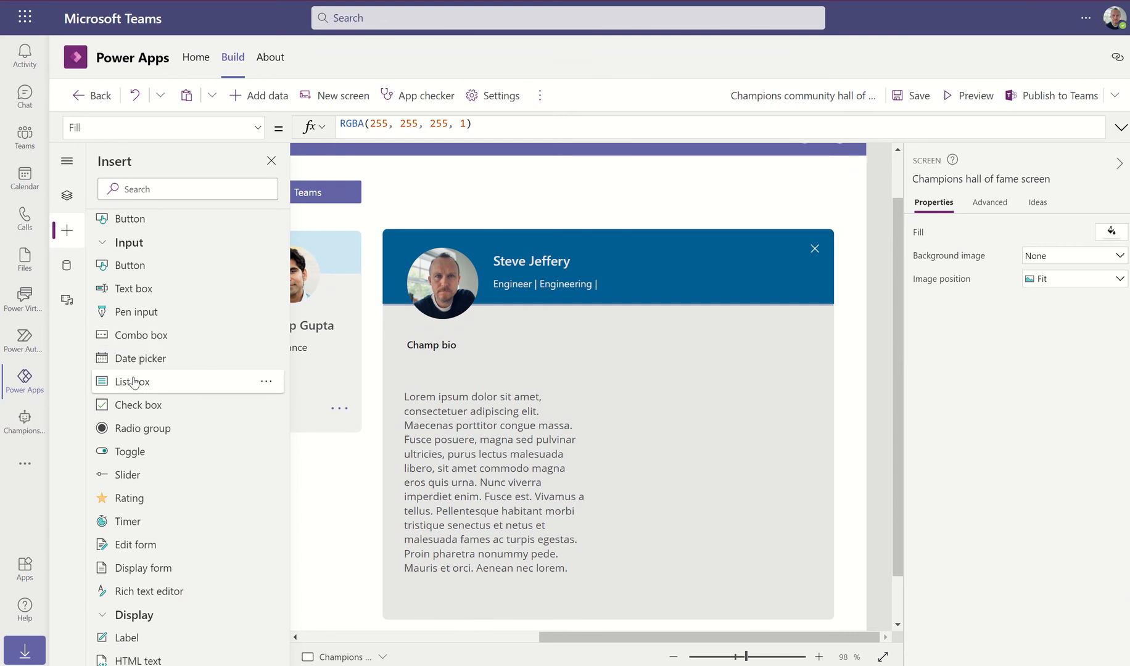
Add a combo box, then delete the one that landed in the screen header
{"action": "left_click", "coordinate": [142, 334]}
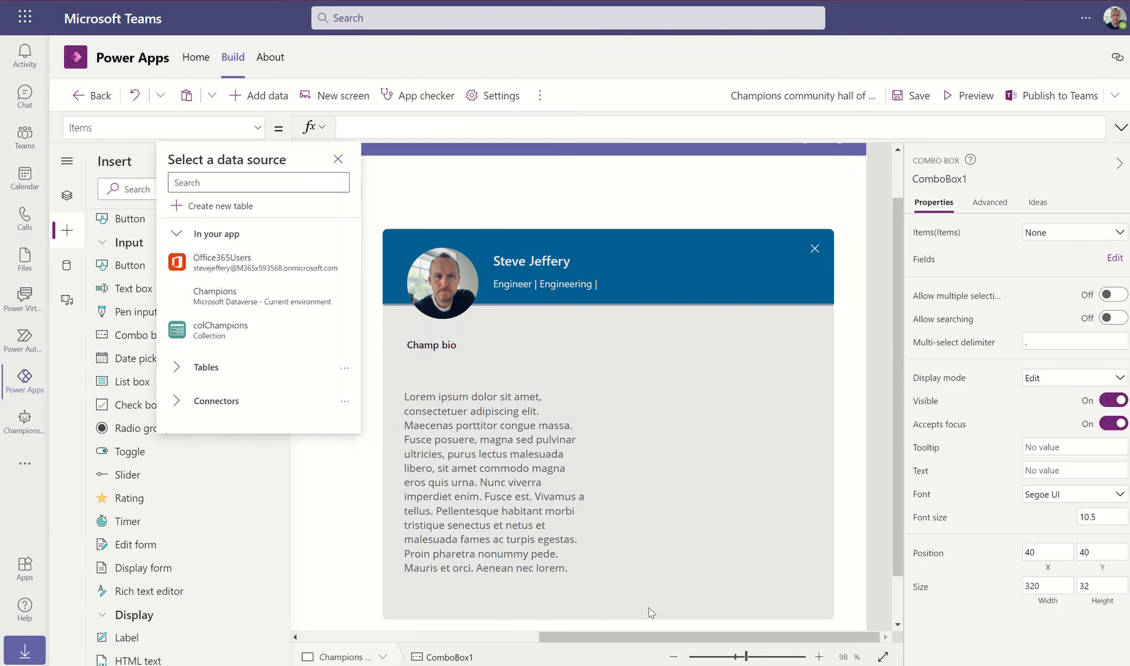
{"action": "left_click_drag", "start_coordinate": [598, 637], "coordinate": [360, 640]}
{"action": "scroll", "coordinate": [438, 373], "scroll_direction": "up", "scroll_amount": 1}
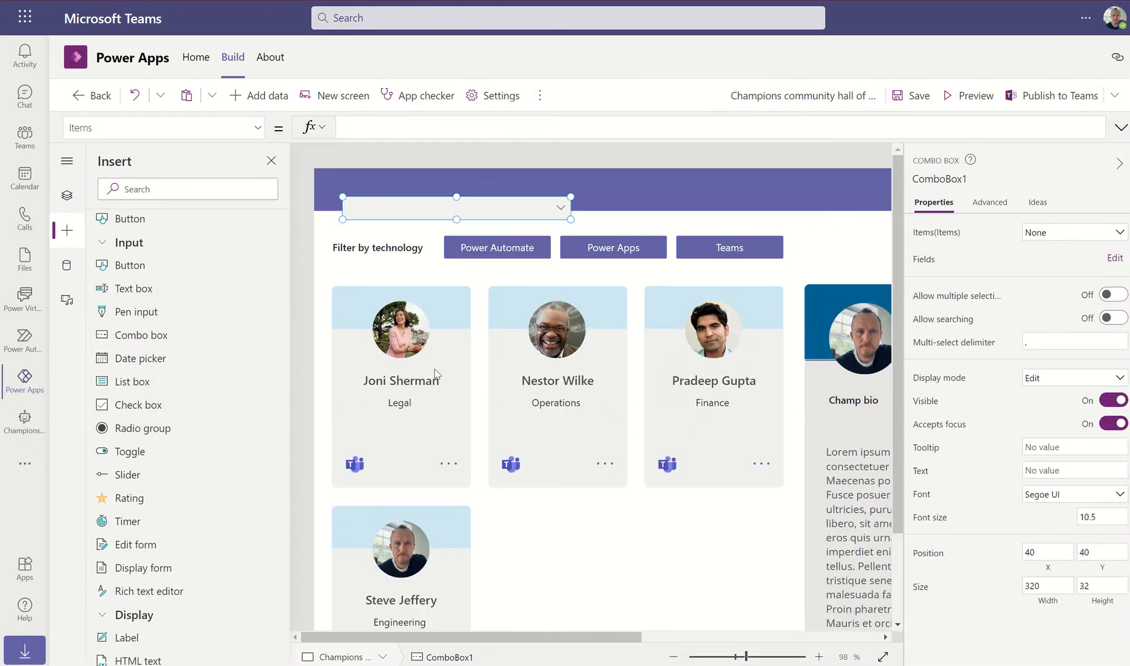
{"action": "key", "text": "Delete"}
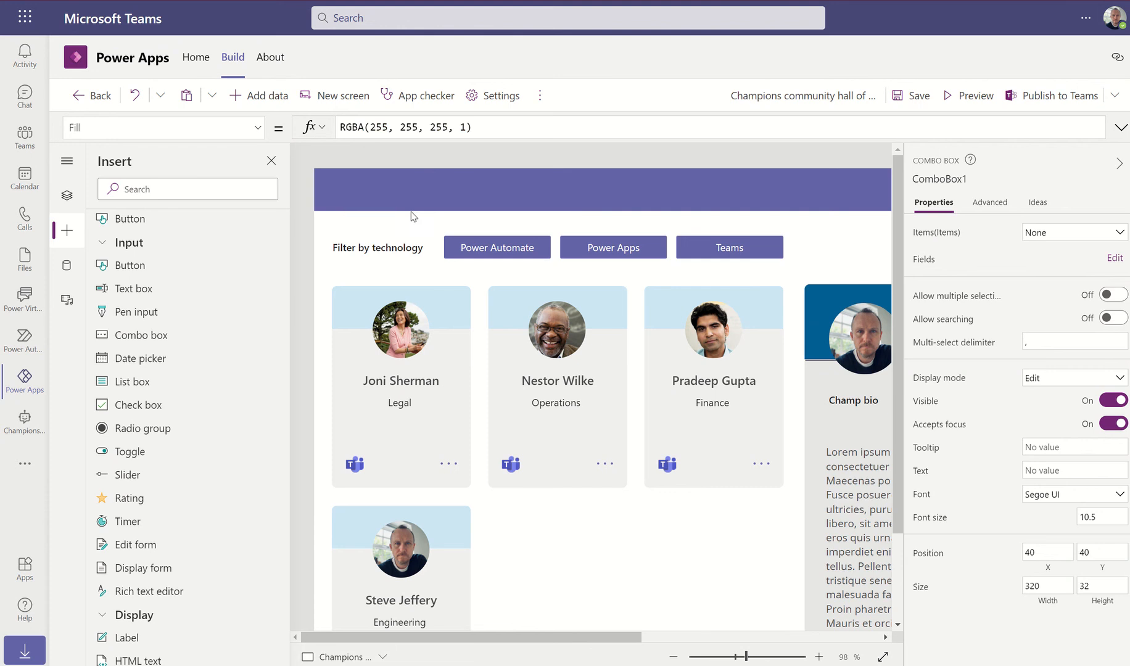
{"action": "left_click_drag", "start_coordinate": [536, 638], "coordinate": [774, 644]}
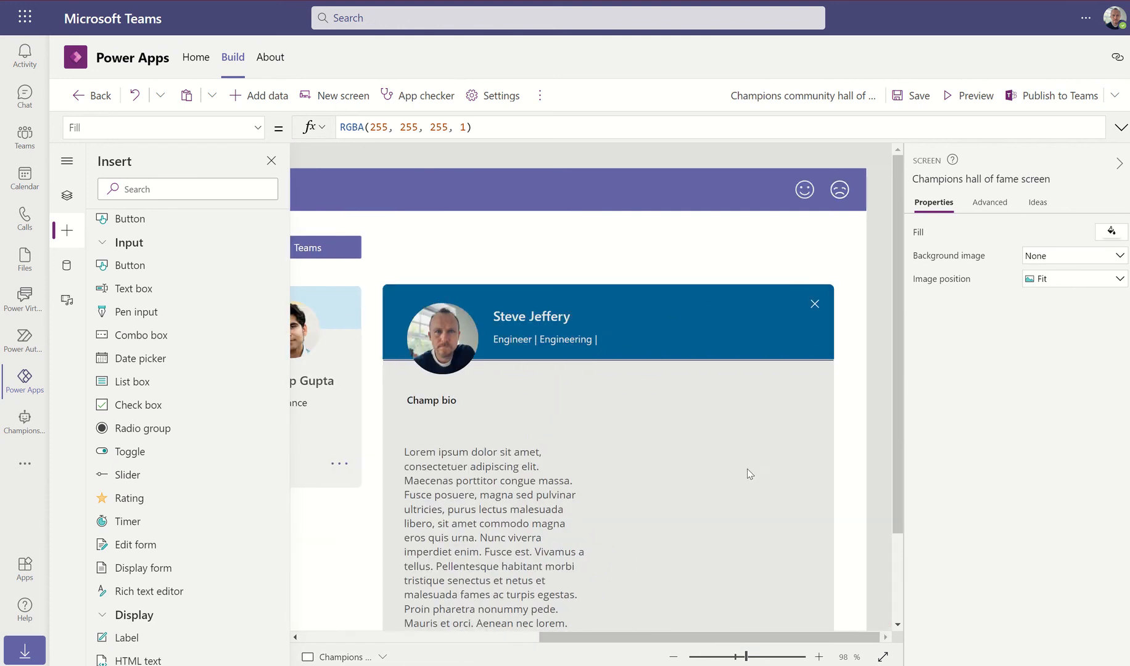
Insert a combo box into the profile panel, move it beside the bio and narrow it to 252 by 32
{"action": "left_click", "coordinate": [748, 467]}
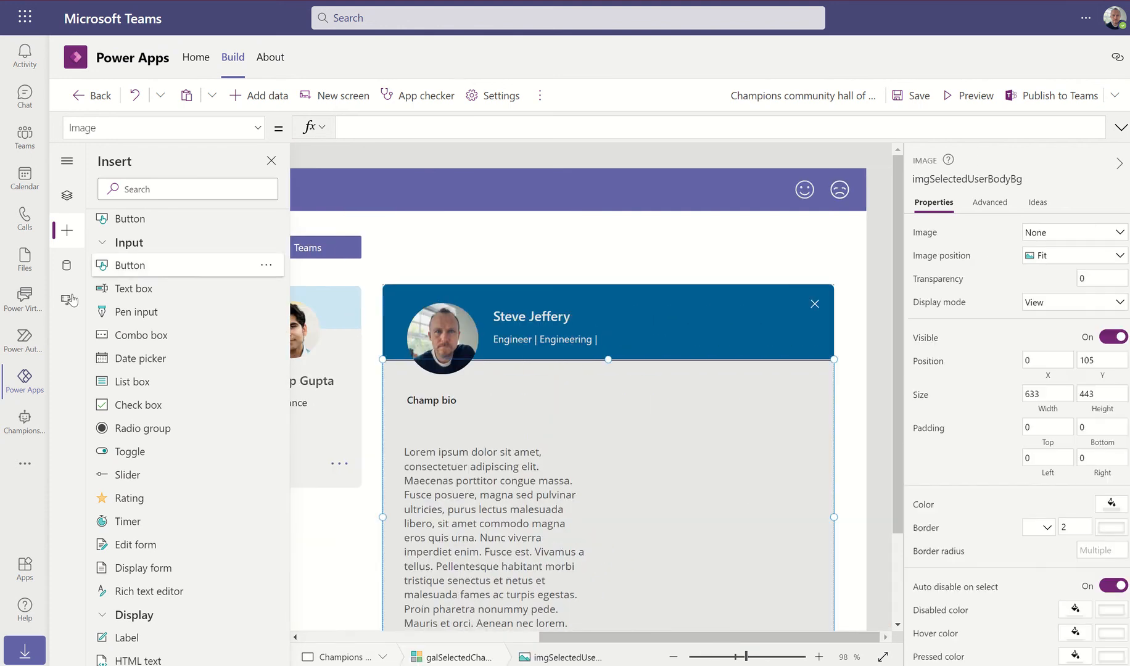
{"action": "left_click", "coordinate": [142, 334]}
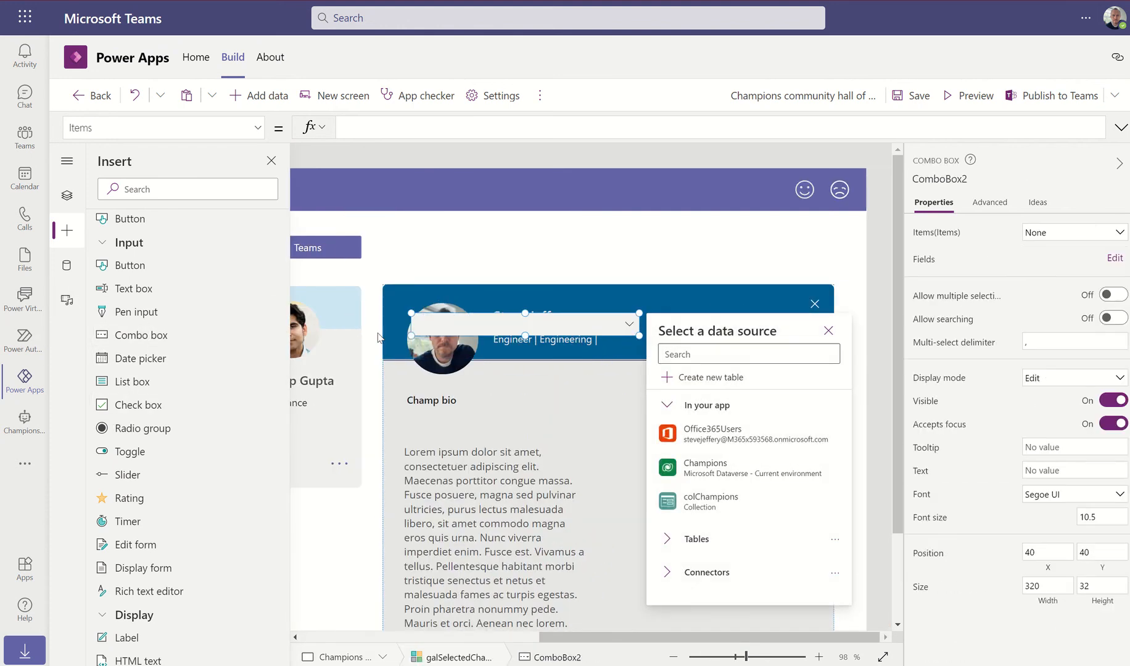
{"action": "left_click", "coordinate": [587, 412]}
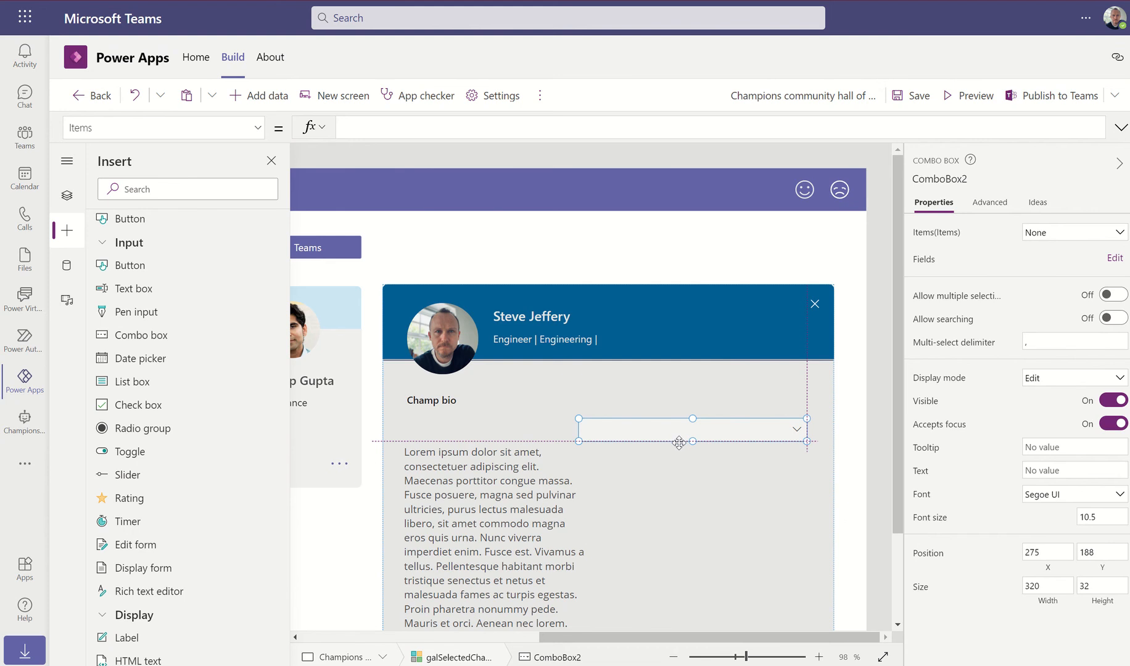
{"action": "left_click_drag", "start_coordinate": [676, 441], "coordinate": [691, 463]}
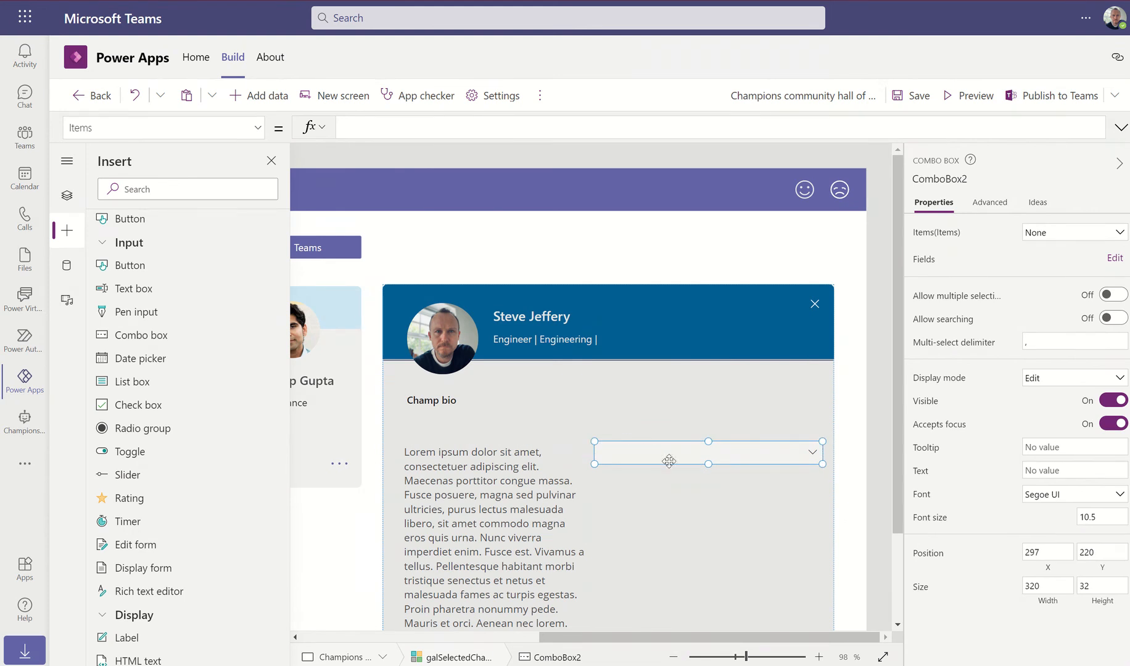
{"action": "left_click_drag", "start_coordinate": [595, 440], "coordinate": [681, 465]}
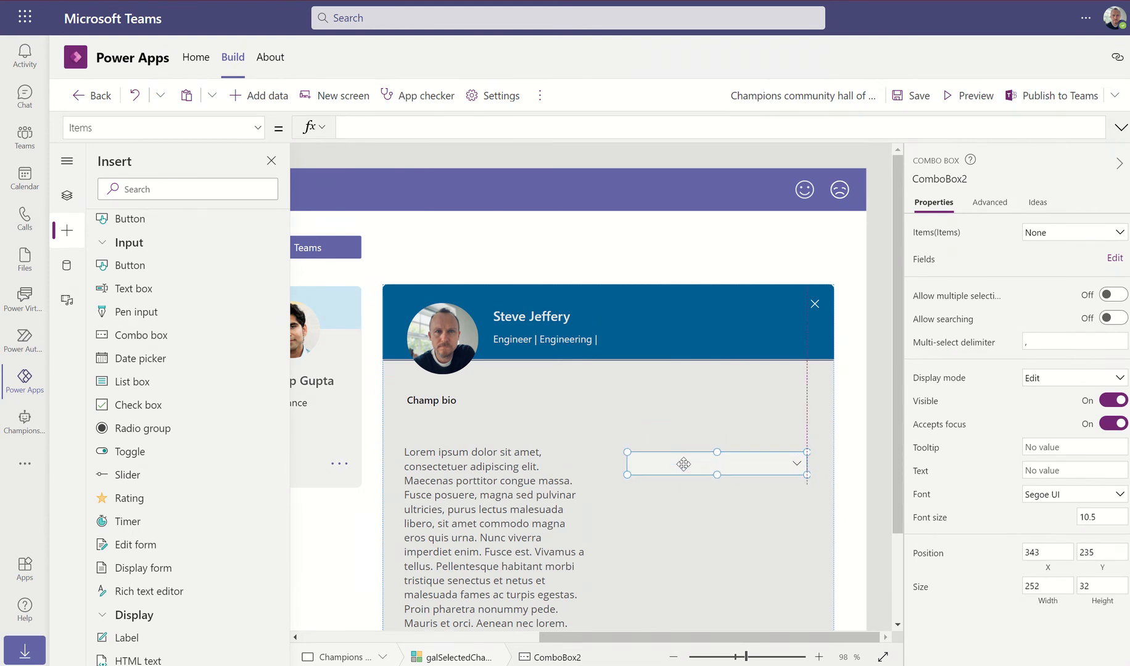
Duplicate the Champ bio heading, place it above the combo box, and change its text to 'Contact champ'
{"action": "left_click", "coordinate": [465, 402]}
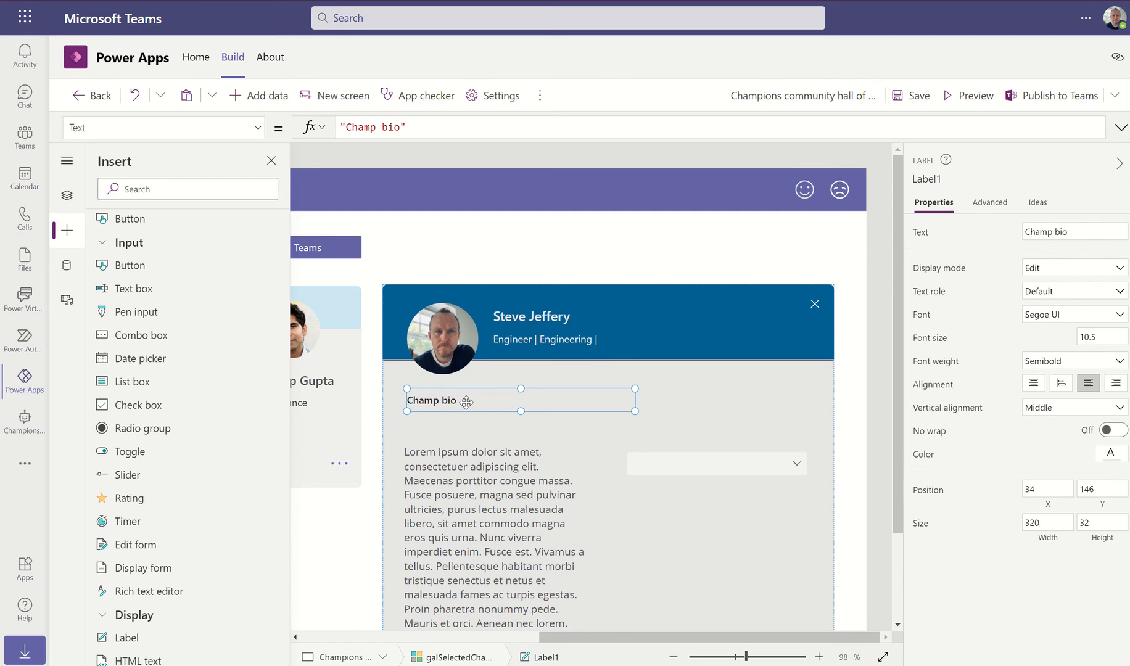
{"action": "key", "text": "ctrl+c"}
{"action": "key", "text": "ctrl+v"}
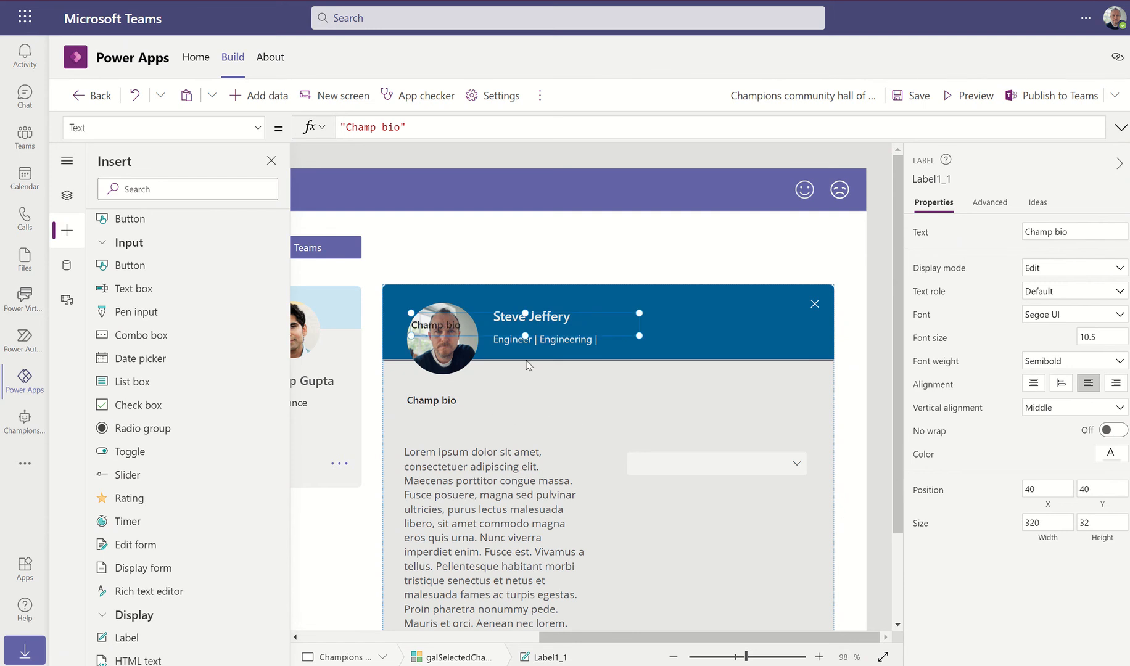
{"action": "left_click_drag", "start_coordinate": [489, 325], "coordinate": [684, 431]}
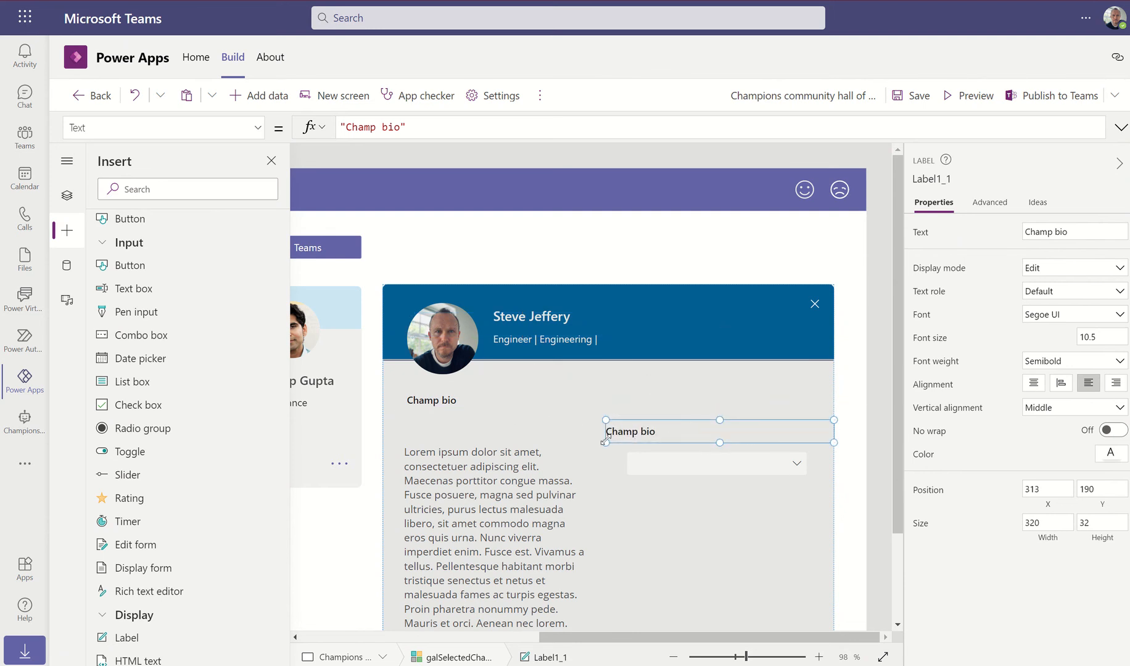
{"action": "left_click_drag", "start_coordinate": [605, 442], "coordinate": [627, 441]}
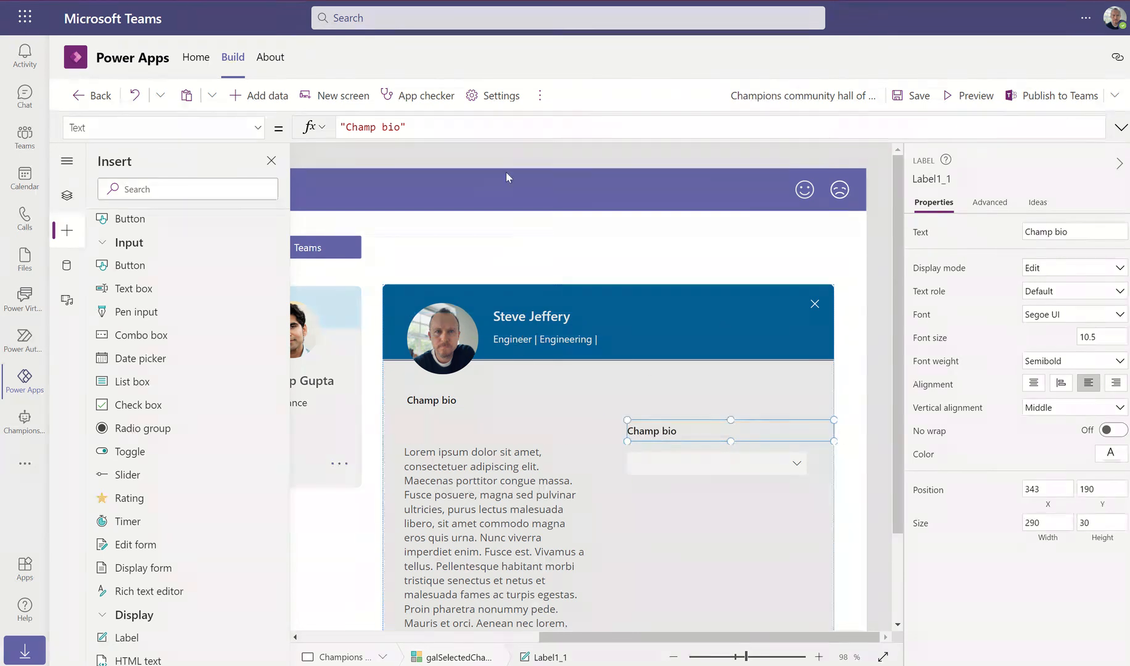
{"action": "left_click", "coordinate": [395, 128]}
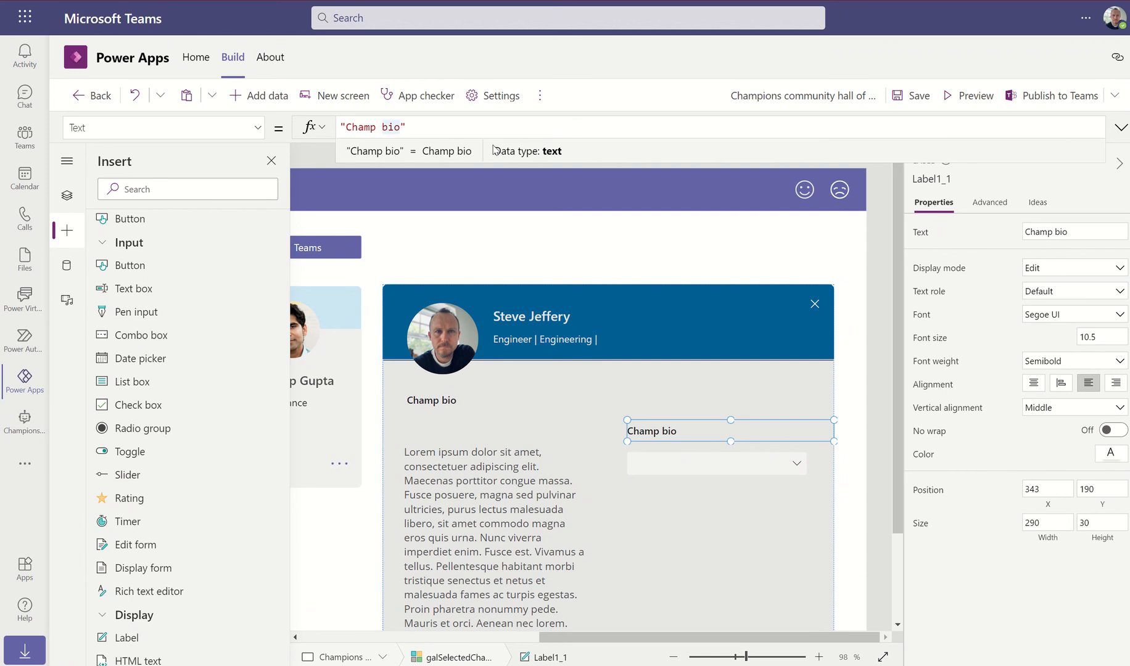
{"action": "key", "text": "BackSpace"}
{"action": "key", "text": "BackSpace"}
{"action": "key", "text": "BackSpace"}
{"action": "key", "text": "BackSpace"}
{"action": "key", "text": "BackSpace"}
{"action": "key", "text": "BackSpace"}
{"action": "key", "text": "BackSpace"}
{"action": "key", "text": "BackSpace"}
{"action": "type", "text": "ontact champ"}
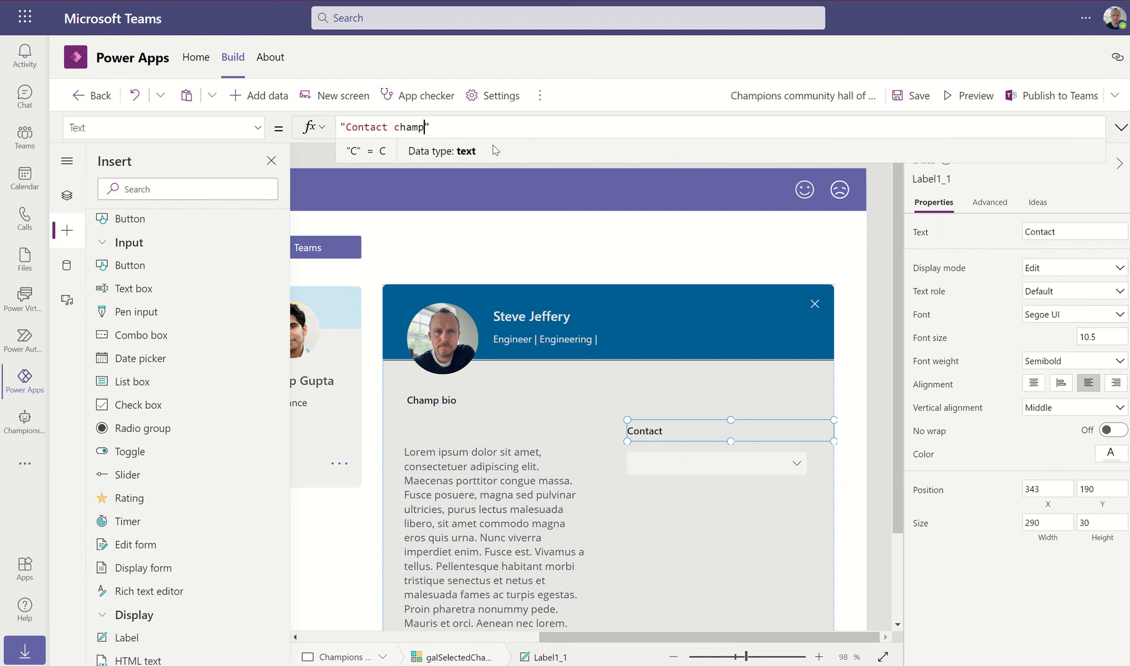
Set ComboBox2's Items to ["Email assistance","Hands-on assistance"]
{"action": "left_click", "coordinate": [714, 464]}
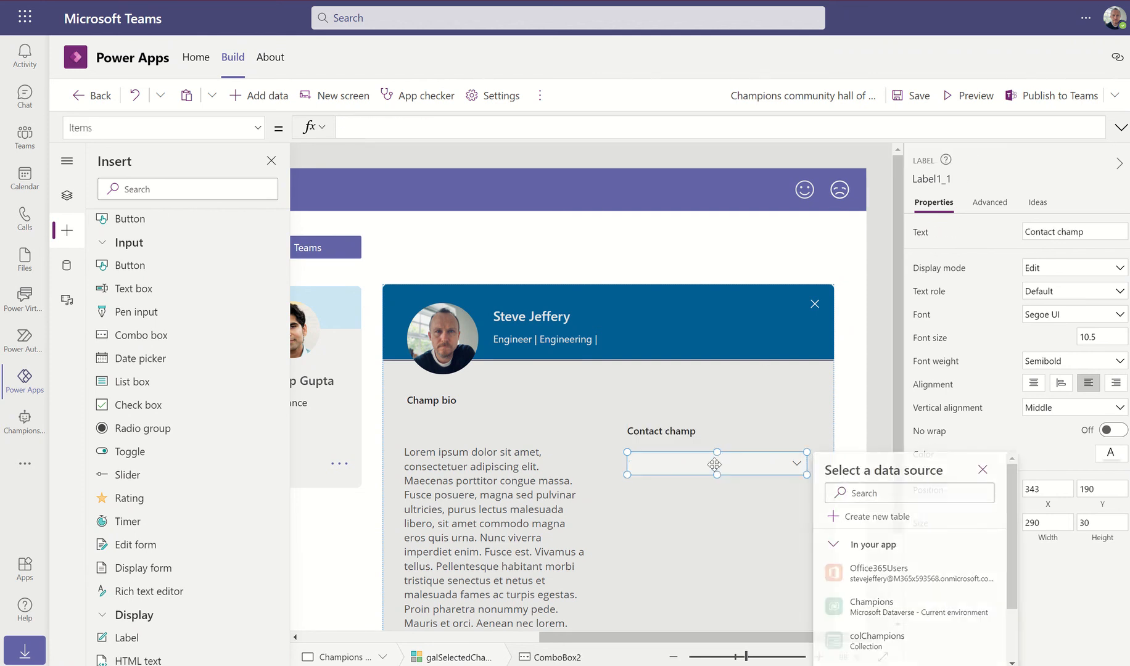
{"action": "left_click", "coordinate": [379, 126]}
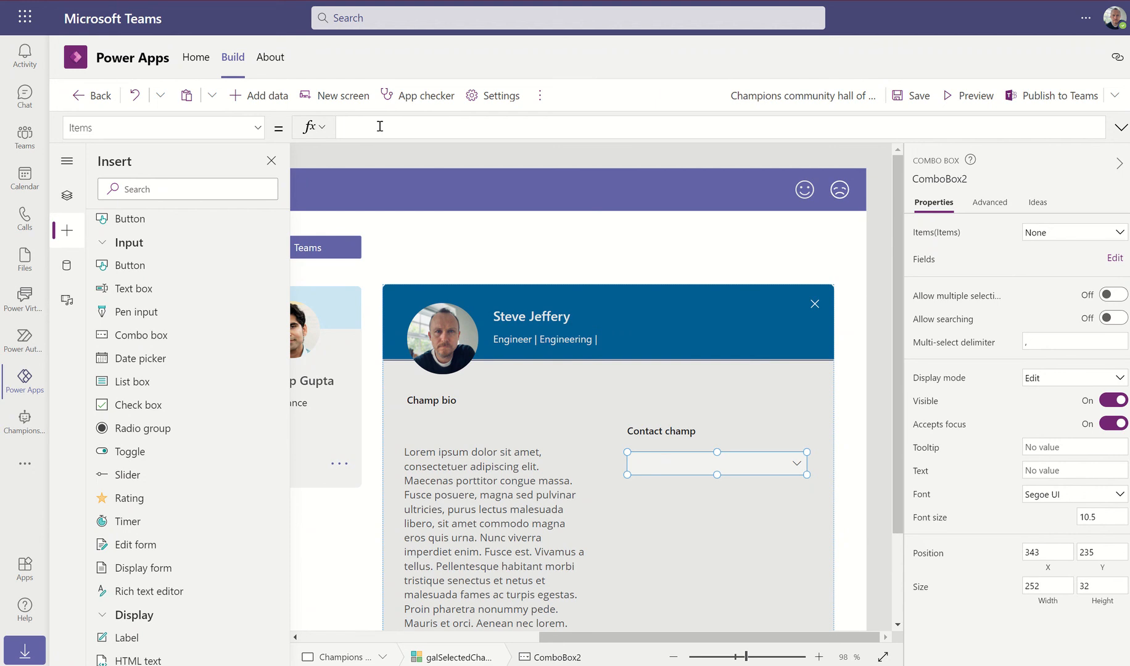
{"action": "type", "text": "[\"\""}
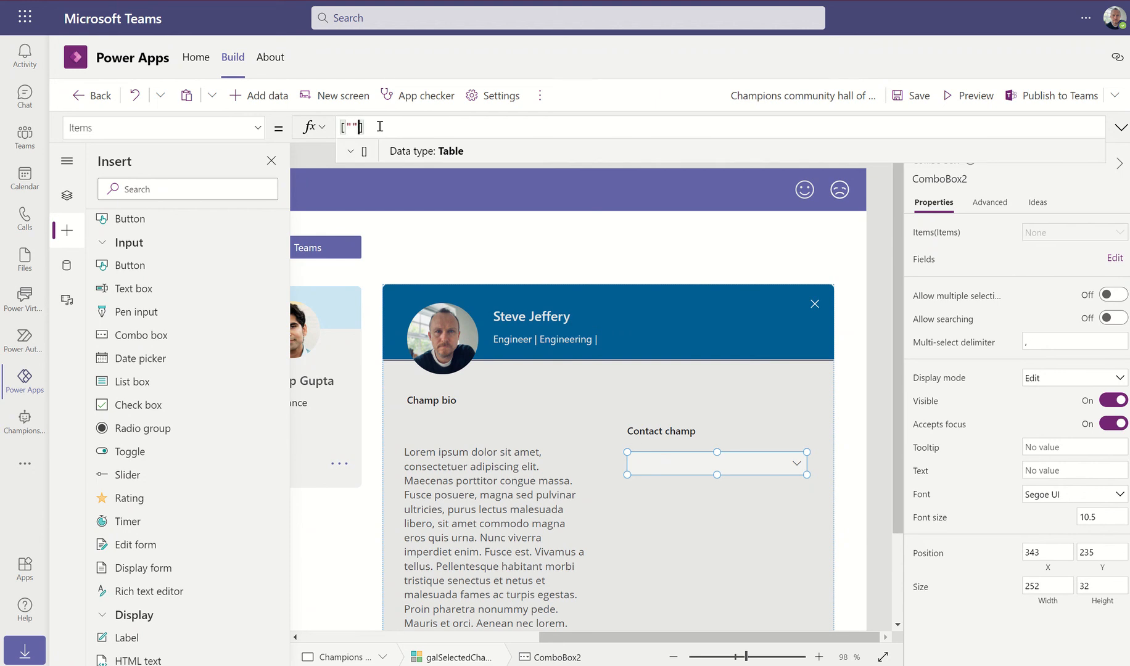
{"action": "type", "text": ",\"\""}
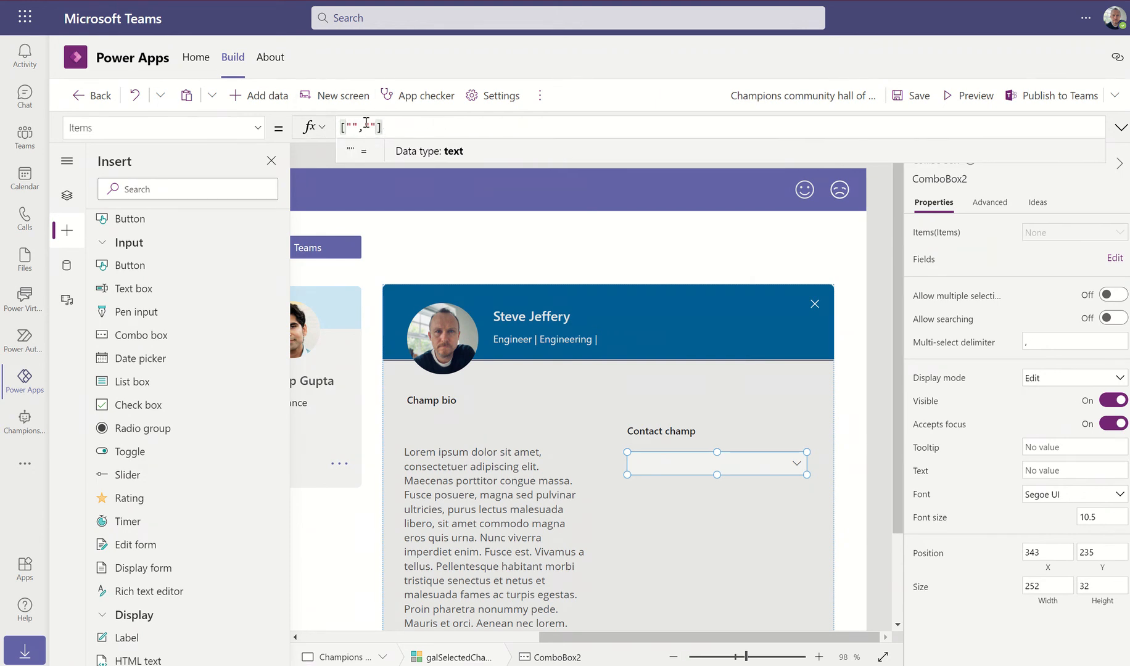
{"action": "left_click", "coordinate": [352, 127]}
{"action": "type", "text": "Email assitance"}
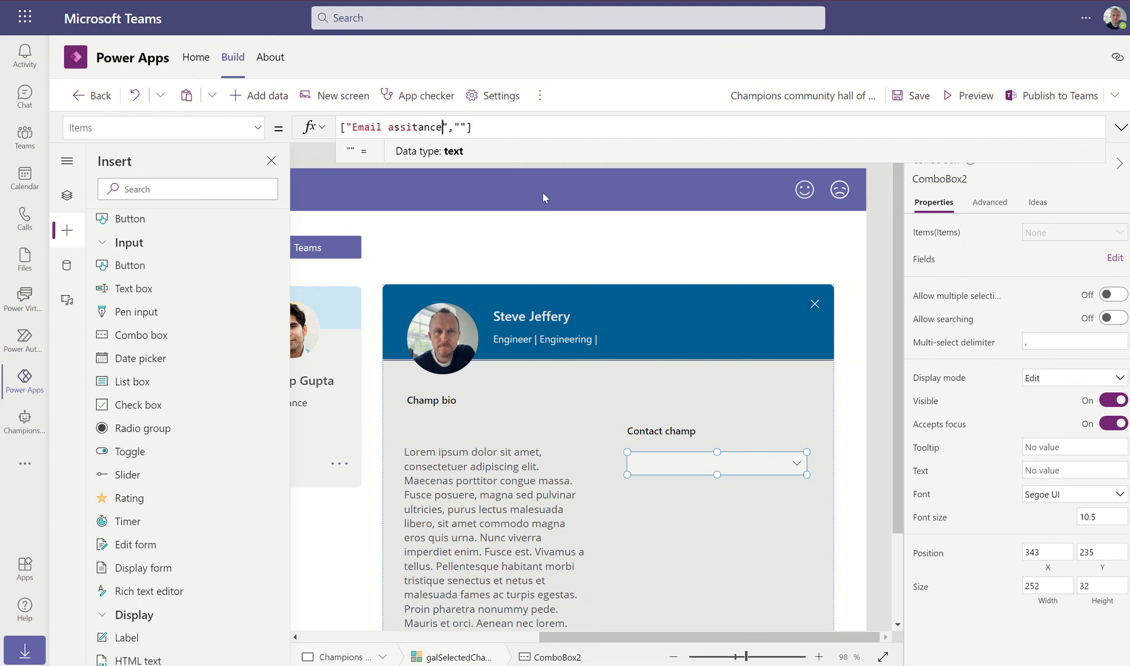
{"action": "key", "text": "BackSpace"}
{"action": "key", "text": "BackSpace"}
{"action": "key", "text": "BackSpace"}
{"action": "key", "text": "BackSpace"}
{"action": "key", "text": "BackSpace"}
{"action": "type", "text": "stance"}
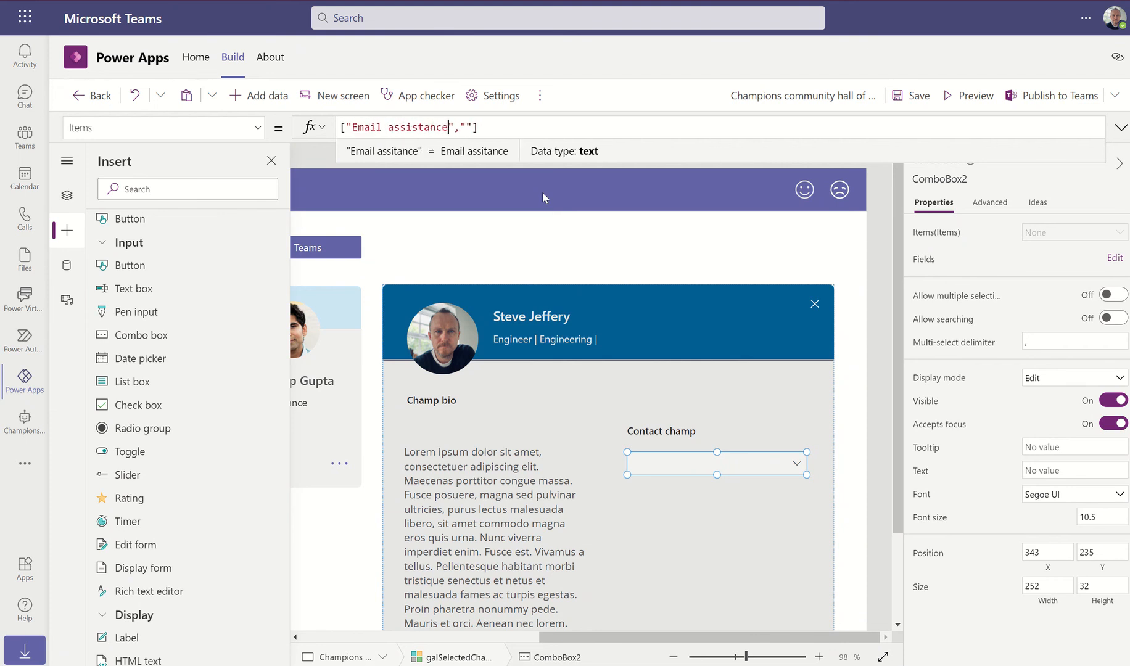
{"action": "key", "text": "Right"}
{"action": "key", "text": "Right"}
{"action": "key", "text": "Right"}
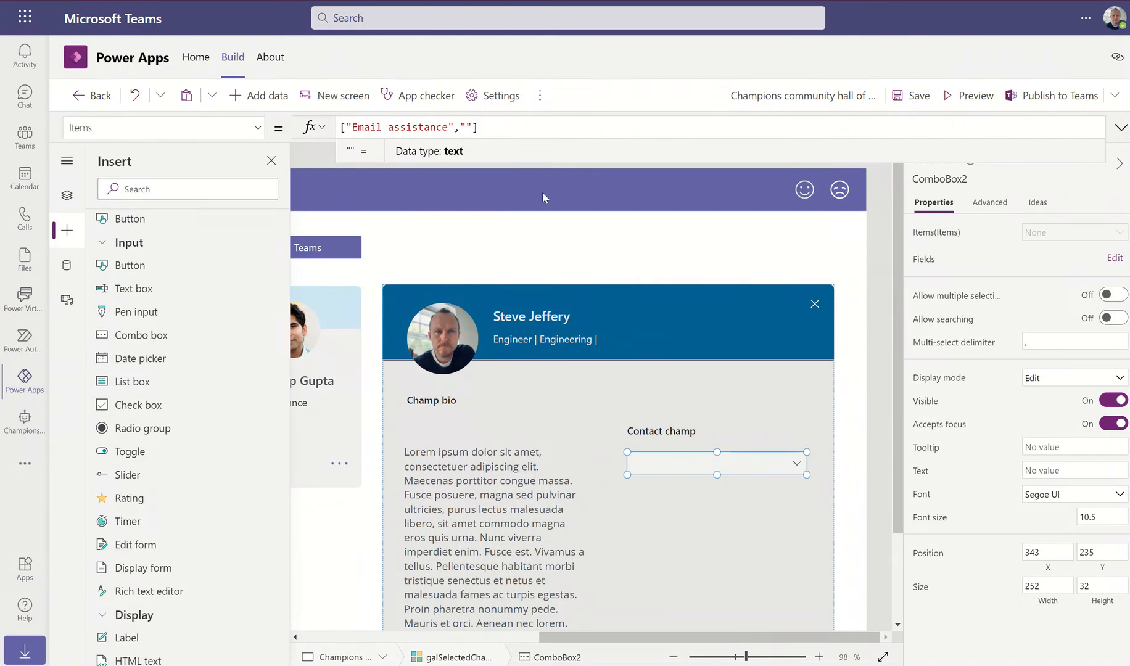
{"action": "type", "text": "Hand"}
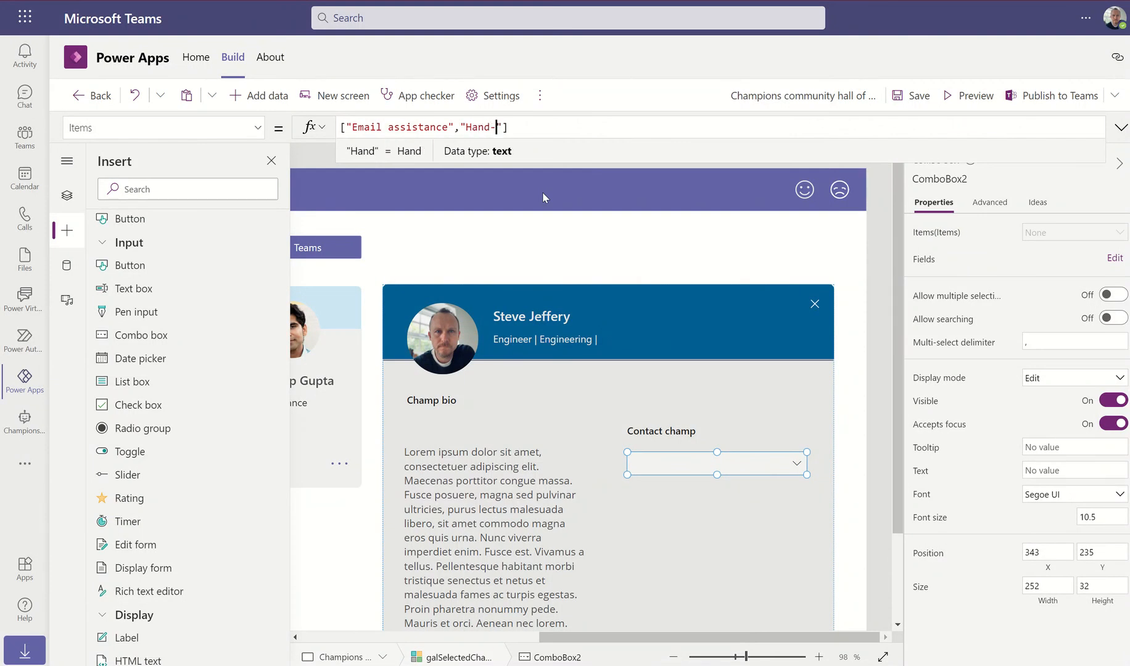
{"action": "type", "text": "s"}
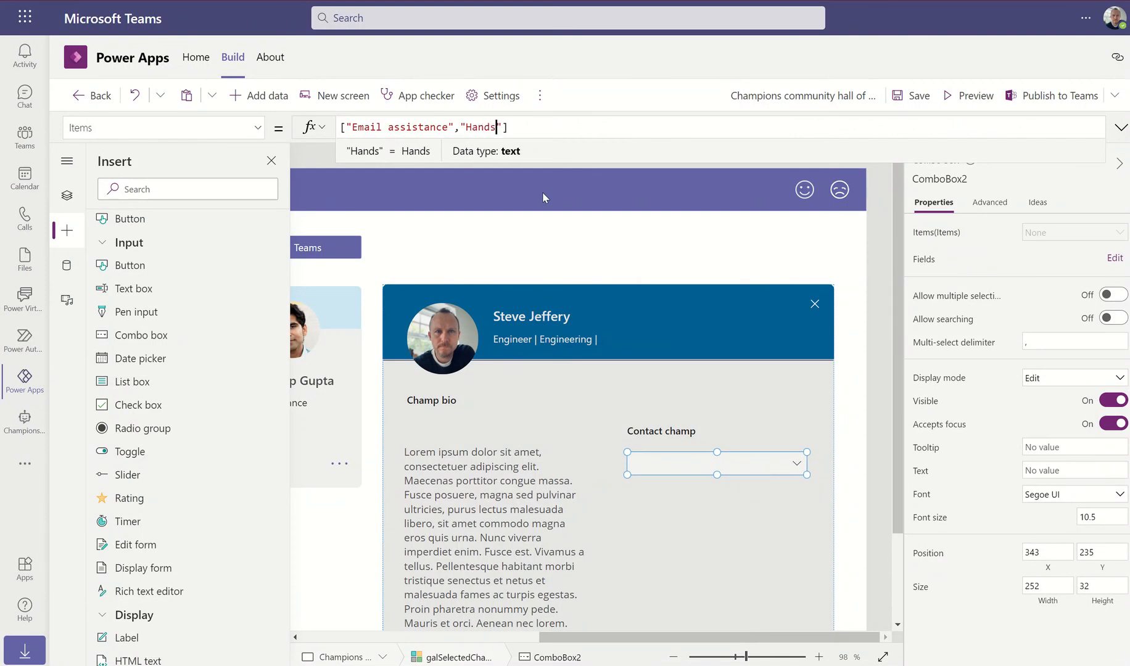
{"action": "type", "text": "-on assistance"}
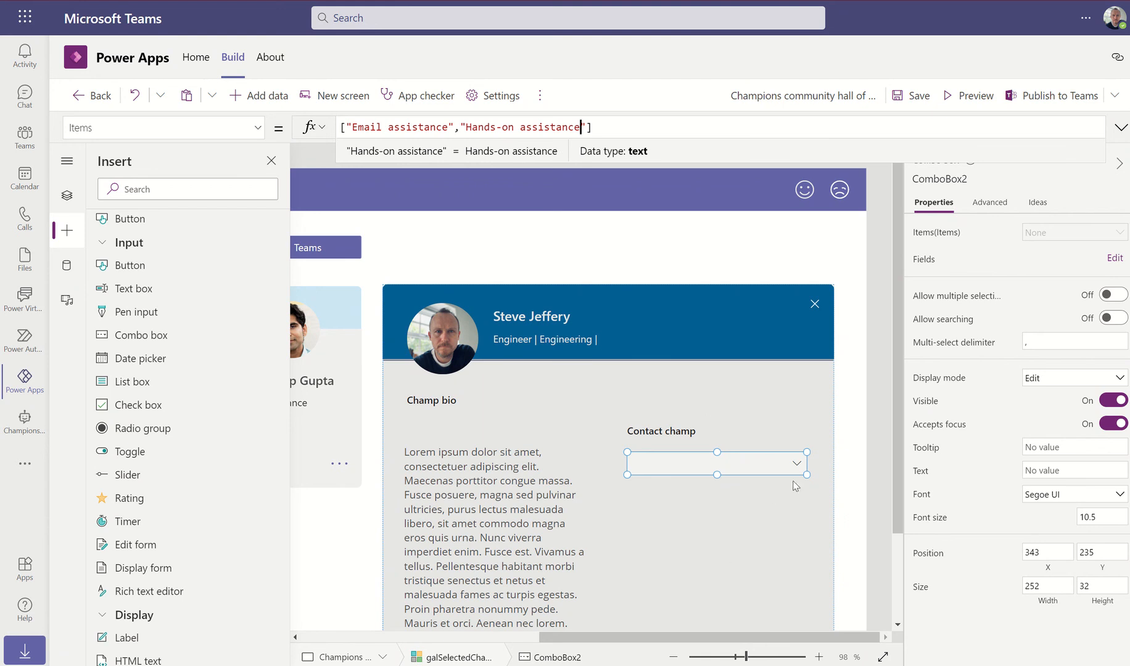
In Tree view, nudge the selected-champion gallery's top edge down, then reselect the combo box
{"action": "left_click", "coordinate": [874, 466]}
{"action": "left_click", "coordinate": [685, 364]}
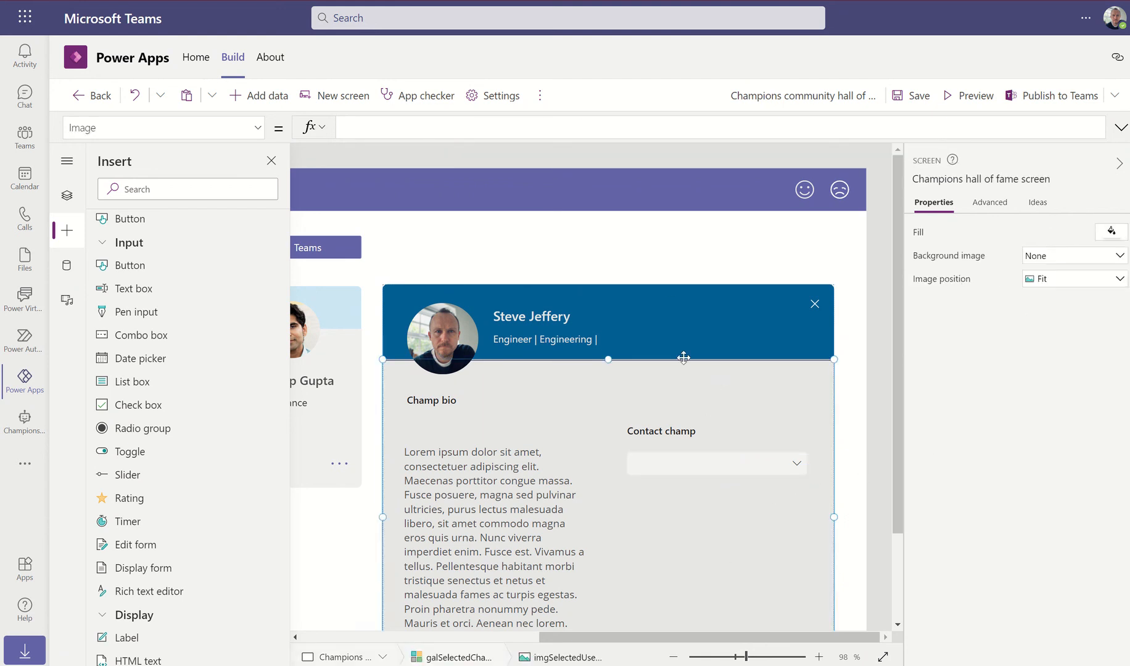
{"action": "left_click", "coordinate": [66, 195]}
{"action": "left_click", "coordinate": [169, 329]}
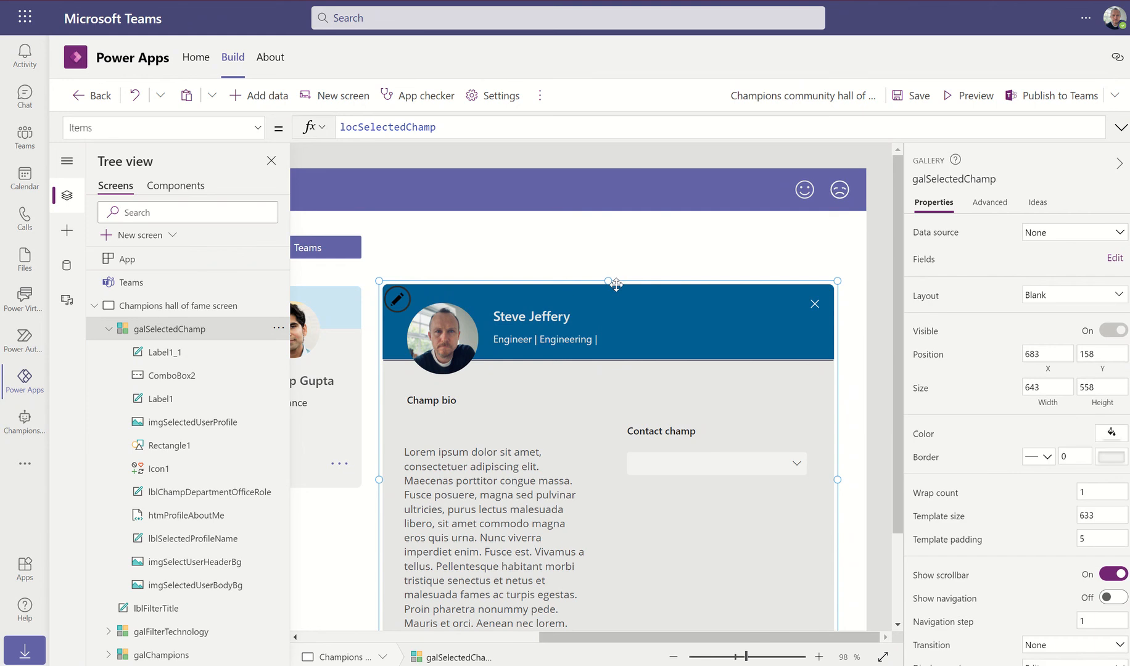
{"action": "left_click_drag", "start_coordinate": [609, 280], "coordinate": [609, 284]}
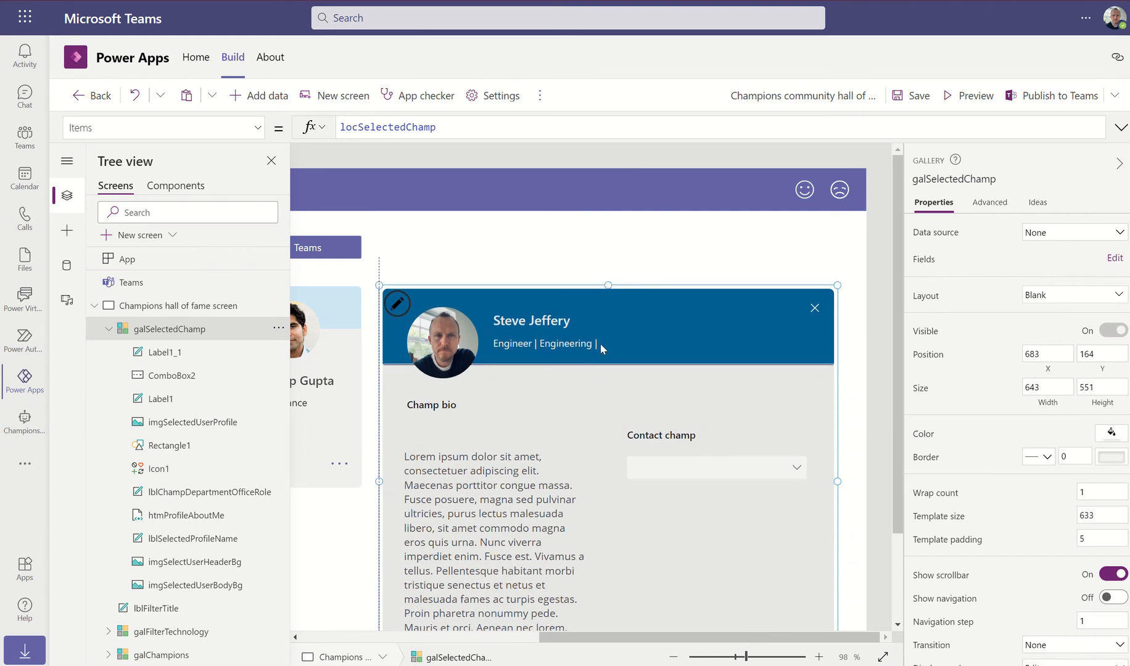
{"action": "left_click", "coordinate": [728, 469]}
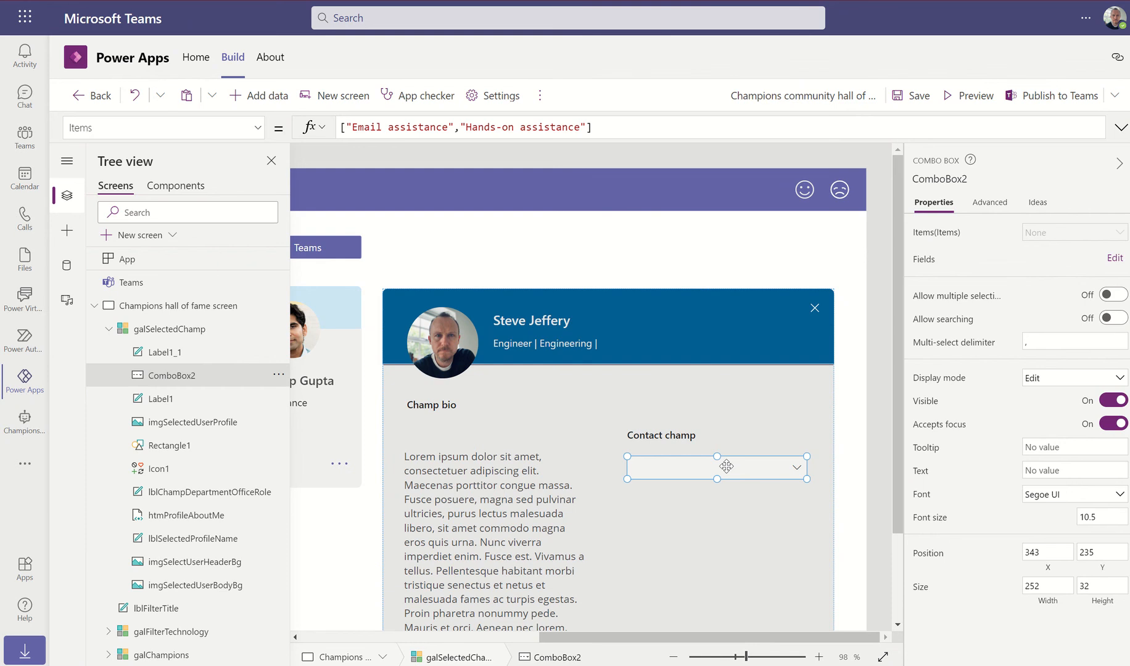
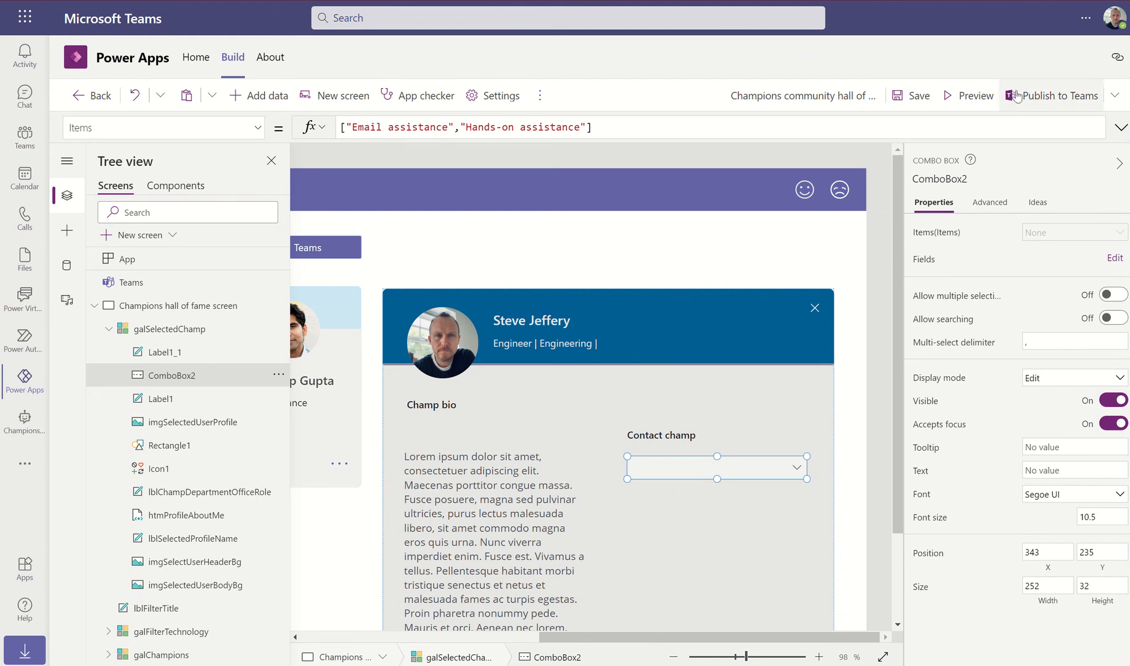
Preview the app and open the Contact champ list to test its options
{"action": "left_click", "coordinate": [953, 94]}
{"action": "left_click", "coordinate": [896, 426]}
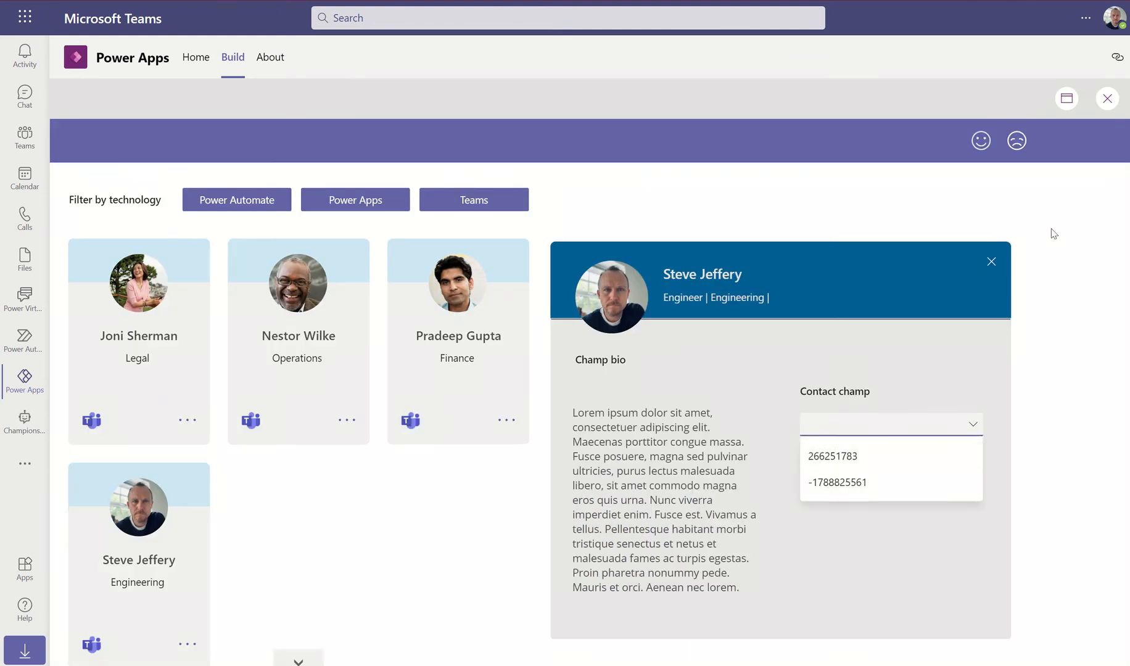
{"action": "left_click", "coordinate": [1108, 99]}
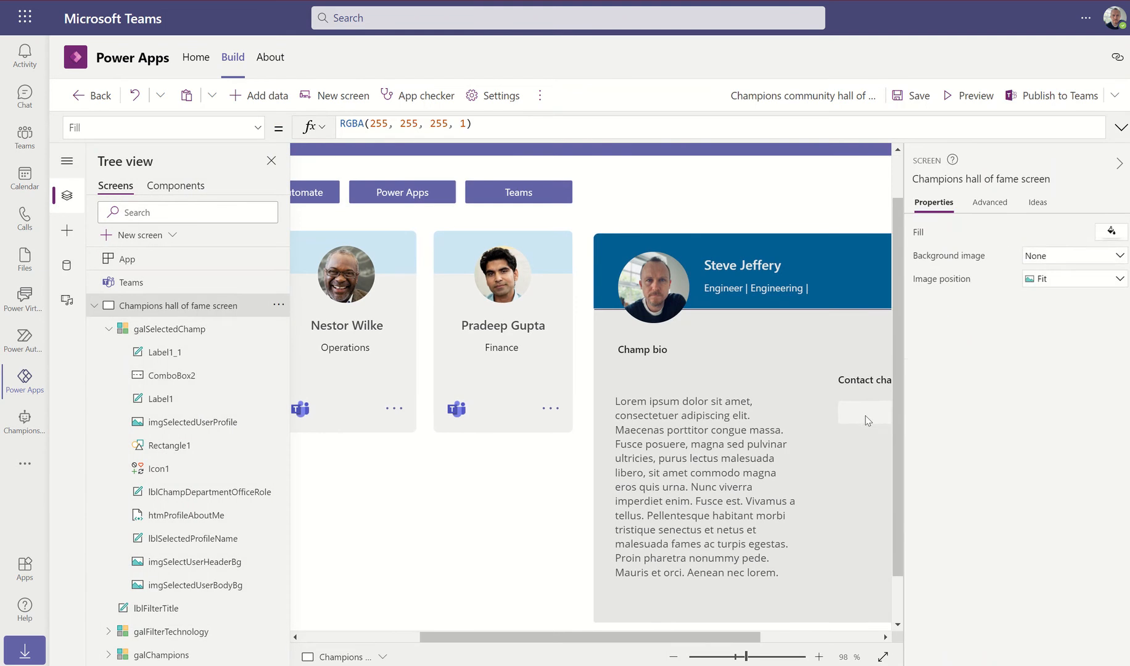
Check the combo box's displayed fields and clear its comma Multi-select delimiter
{"action": "left_click", "coordinate": [465, 125]}
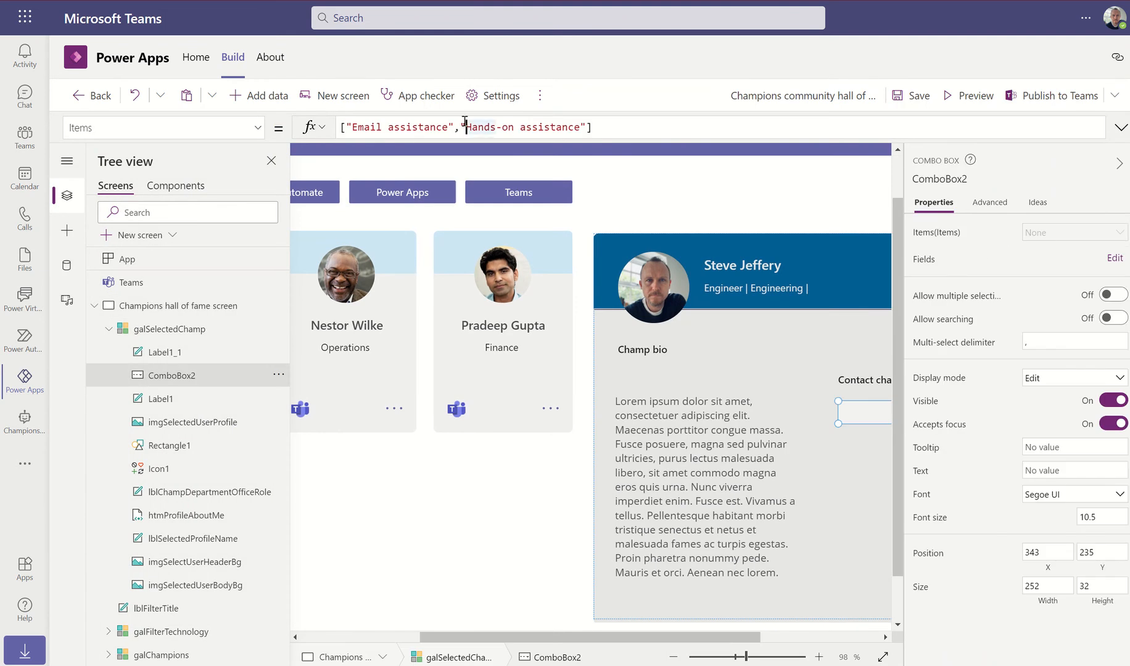
{"action": "left_click", "coordinate": [1115, 259]}
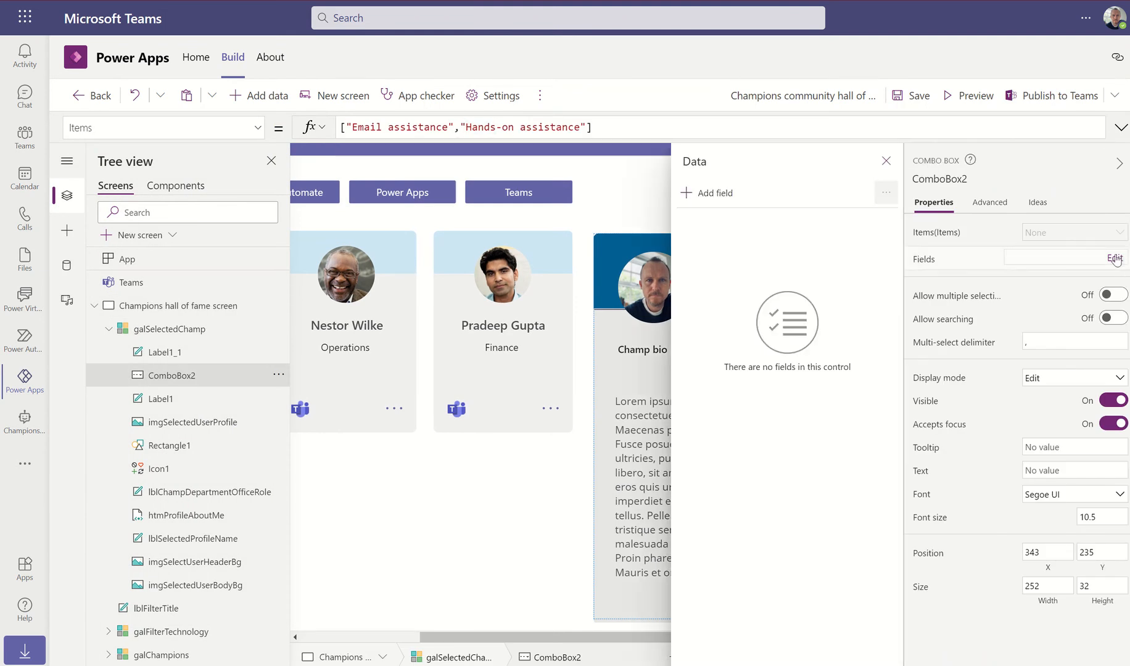
{"action": "left_click", "coordinate": [886, 161]}
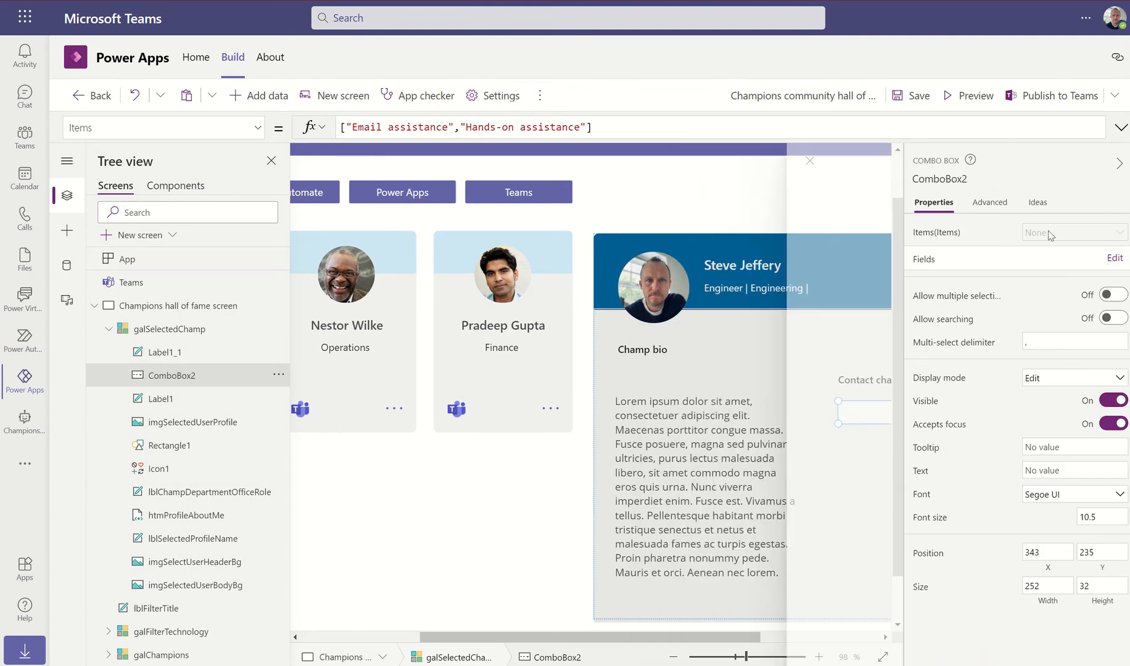
{"action": "left_click", "coordinate": [1041, 342]}
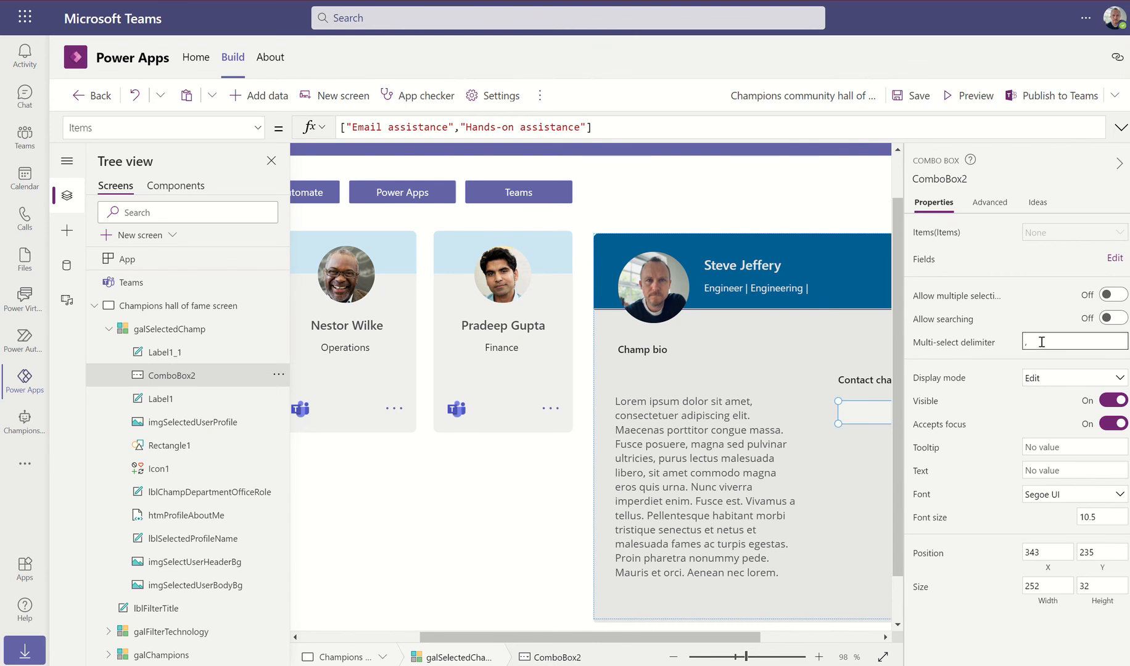
{"action": "key", "text": "BackSpace"}
{"action": "left_click", "coordinate": [1047, 231]}
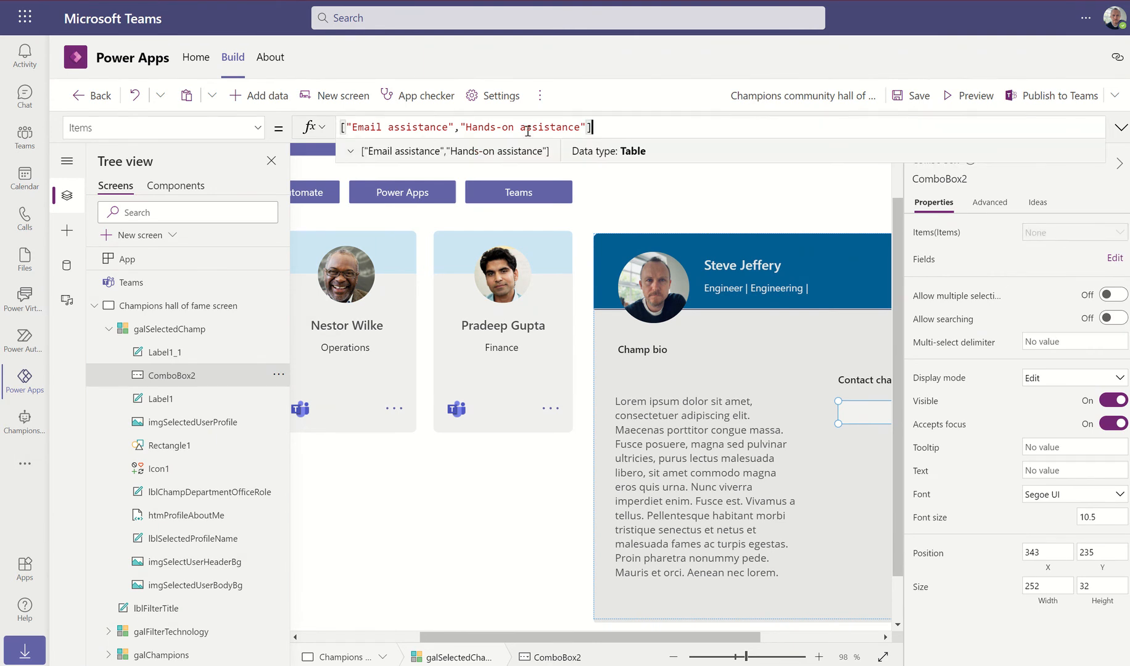
Append .Value to ComboBox2's Items formula and test it in preview, picking 323
{"action": "left_click", "coordinate": [351, 152]}
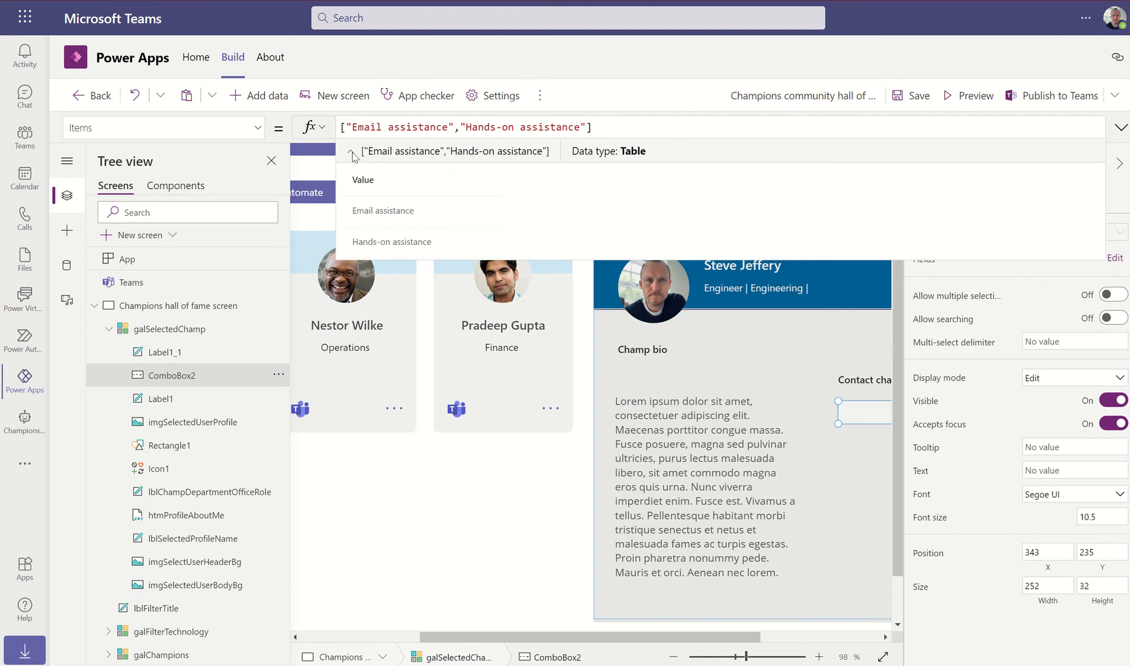
{"action": "left_click", "coordinate": [351, 152]}
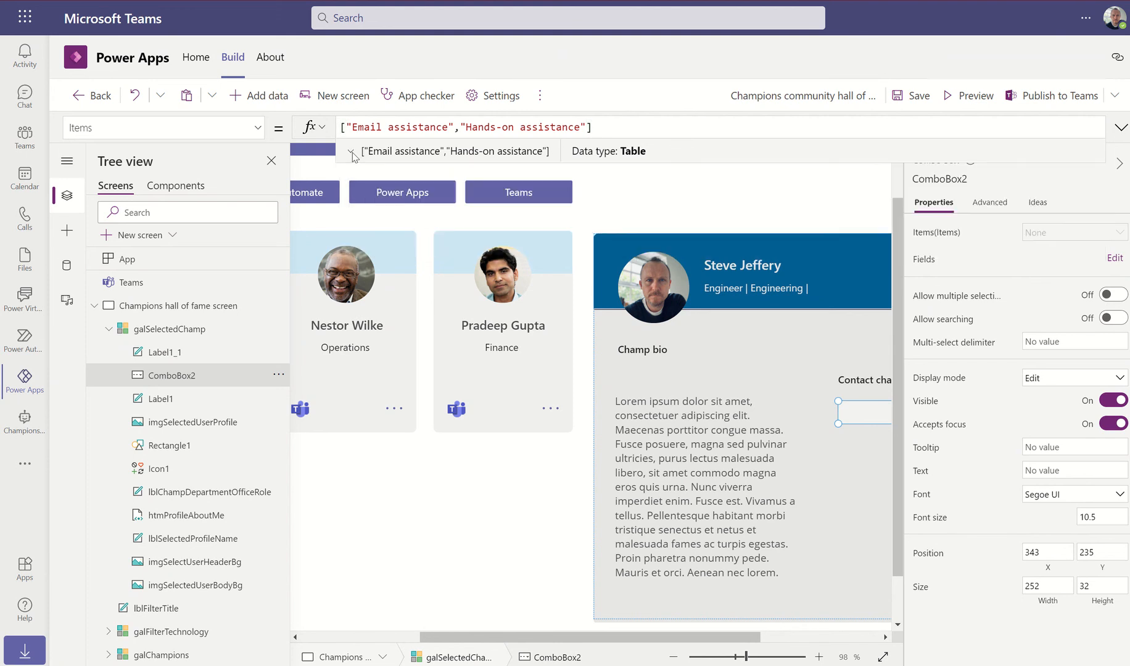
{"action": "left_click", "coordinate": [620, 128]}
{"action": "type", "text": "."}
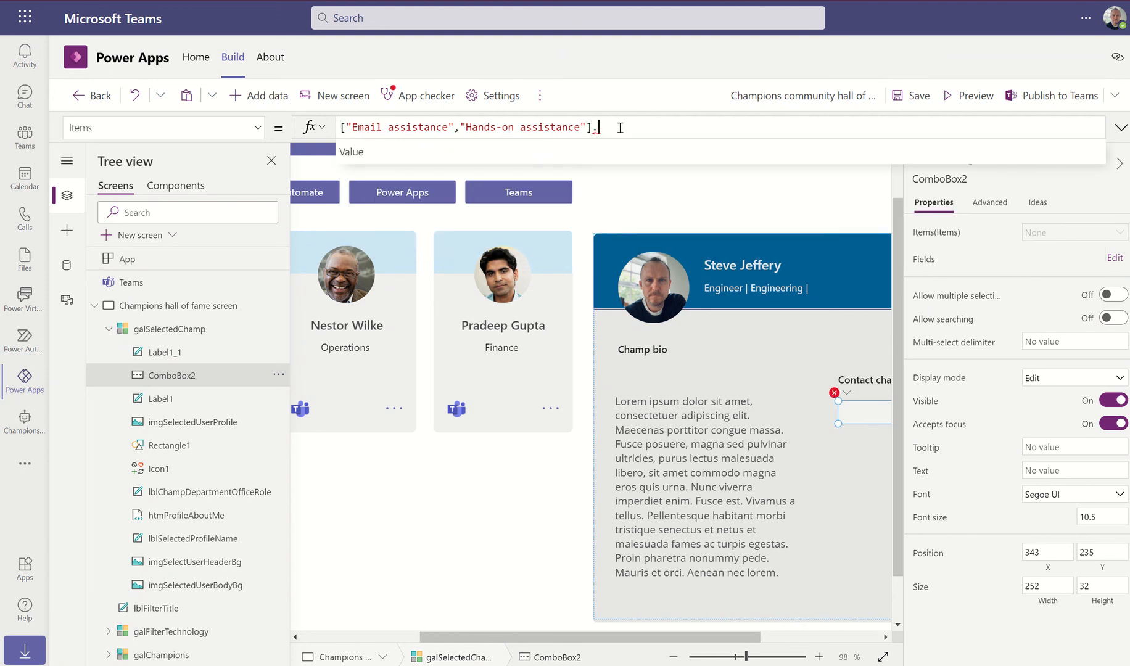
{"action": "type", "text": "Value"}
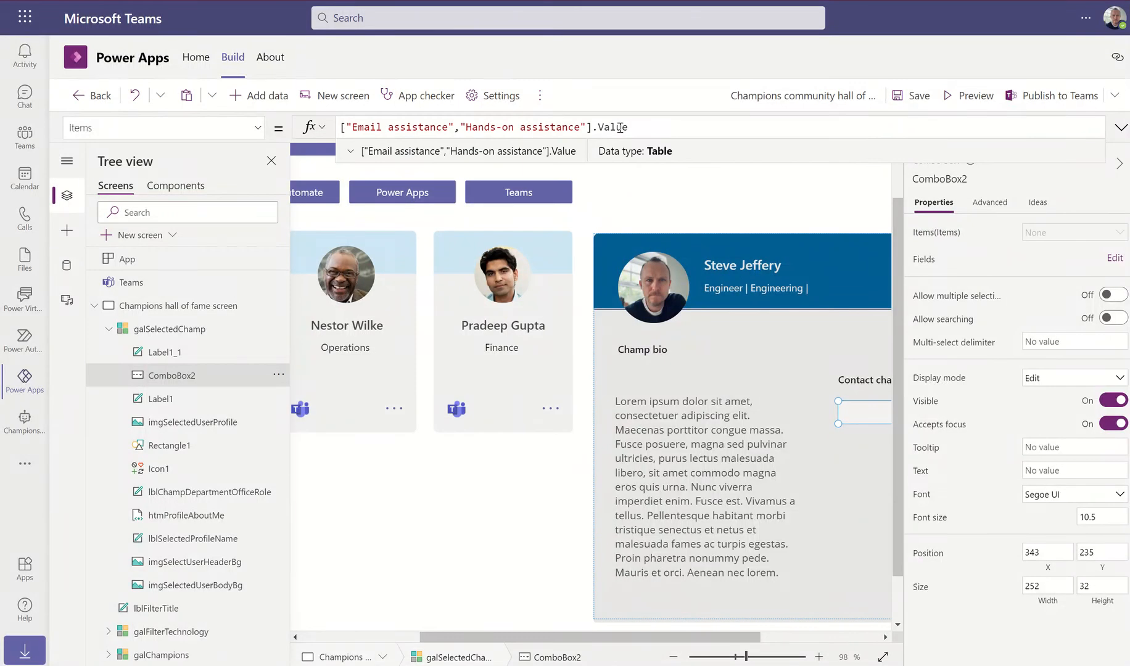
{"action": "left_click", "coordinate": [962, 98]}
{"action": "left_click", "coordinate": [865, 435]}
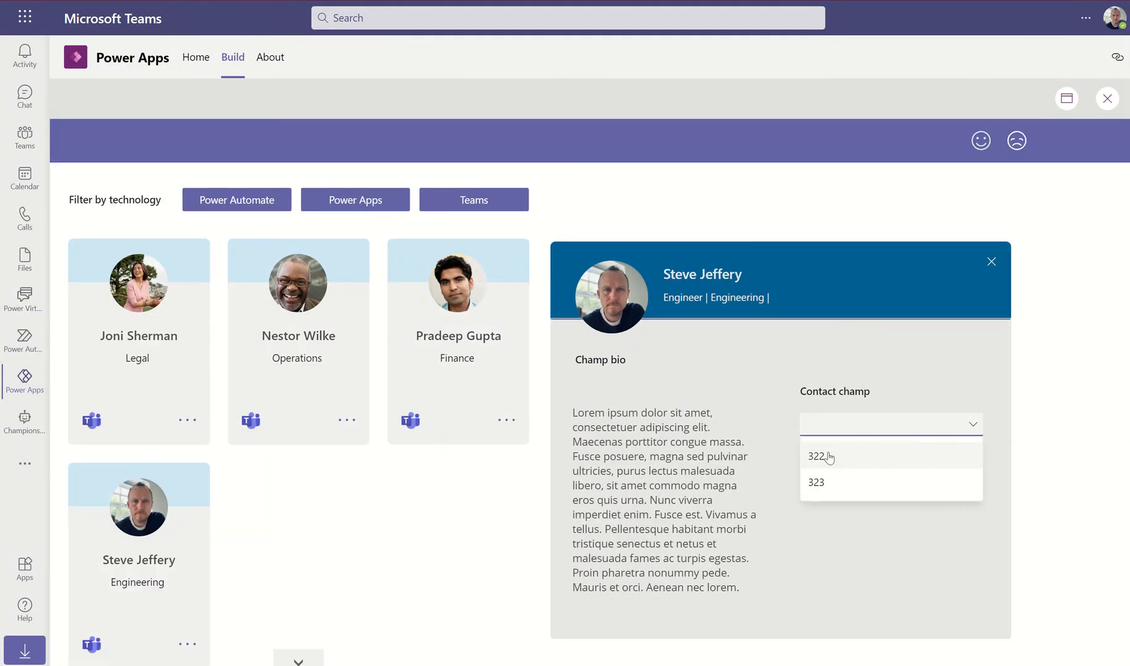
{"action": "left_click", "coordinate": [819, 482]}
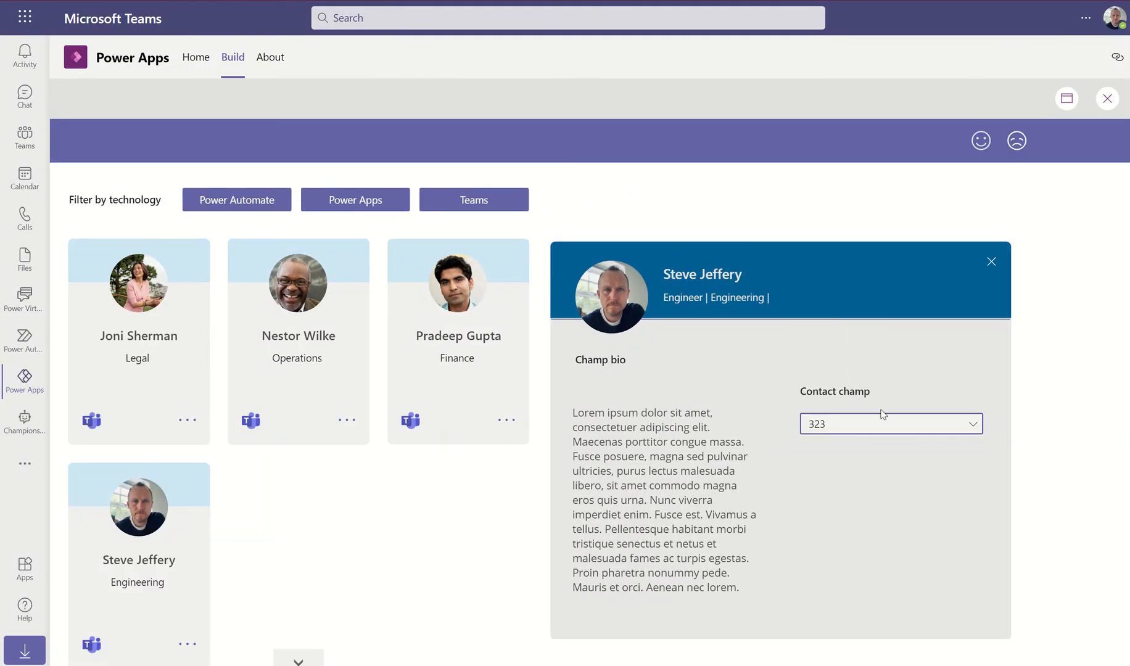
{"action": "left_click", "coordinate": [1108, 99]}
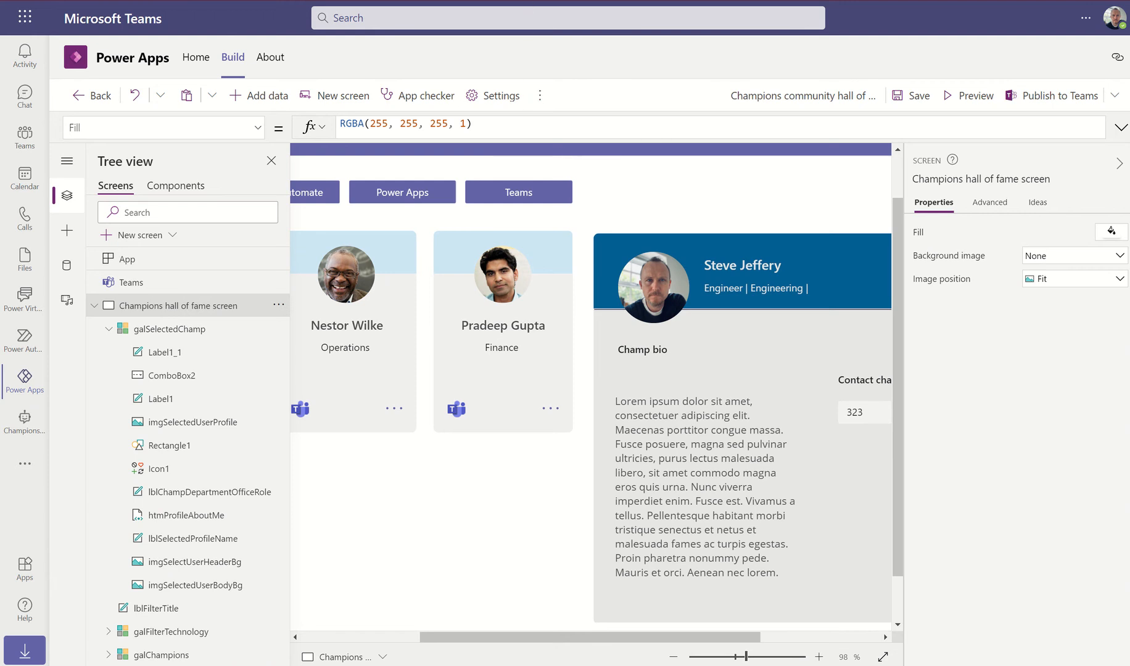
Use Distinct(Champions, 'Assistance Type').Result as ComboBox2's Items, confirm the Result field, and preview
{"action": "mouse_move", "coordinate": [569, 1]}
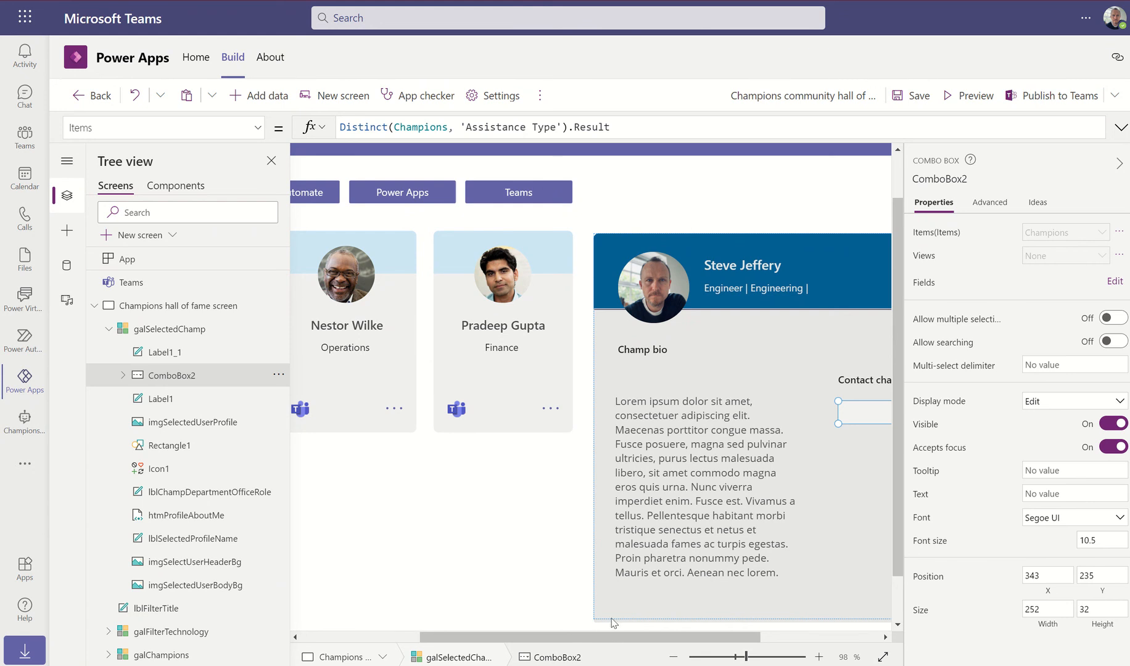
{"action": "left_click_drag", "start_coordinate": [627, 635], "coordinate": [741, 635]}
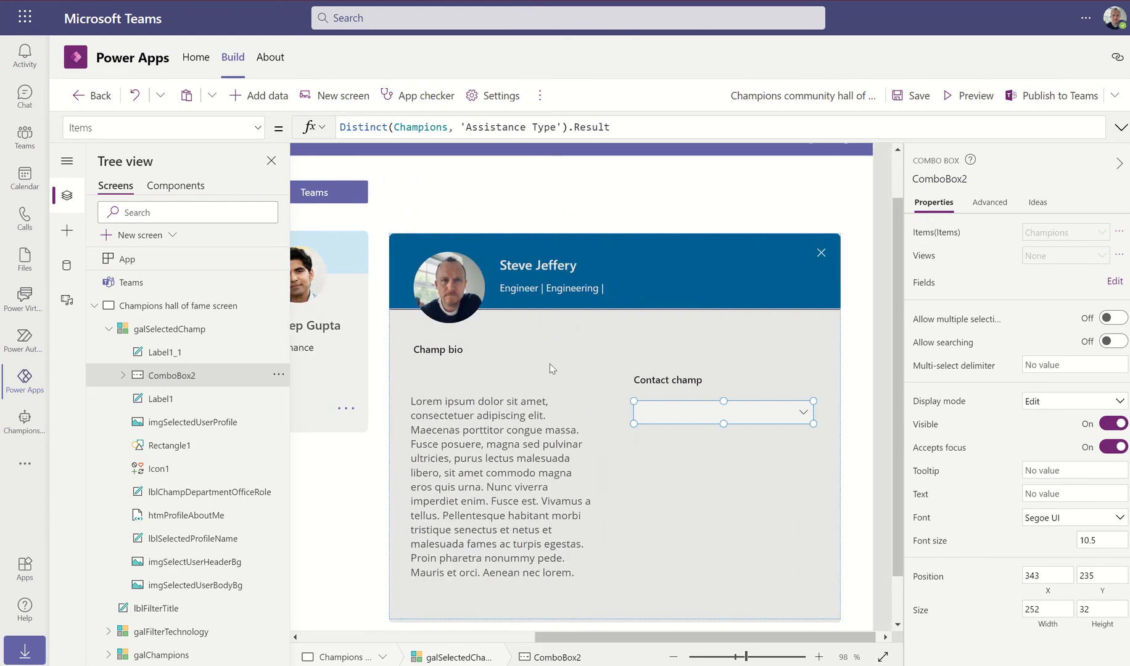
{"action": "left_click", "coordinate": [394, 128]}
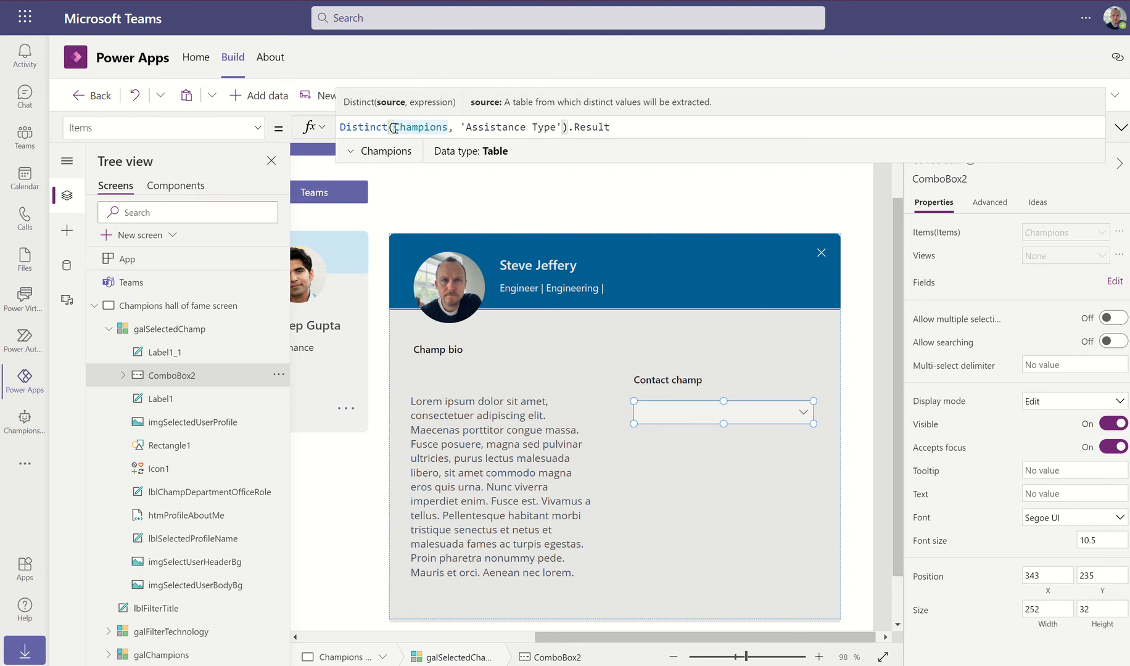
{"action": "left_click_drag", "start_coordinate": [394, 128], "coordinate": [556, 128]}
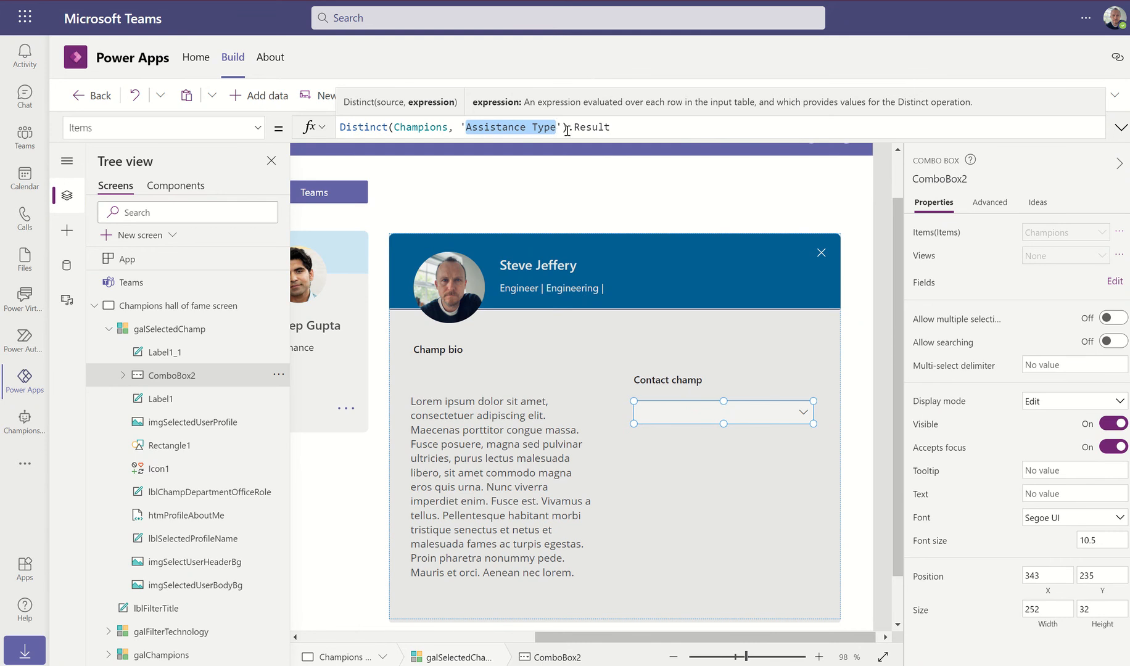
{"action": "left_click", "coordinate": [576, 127]}
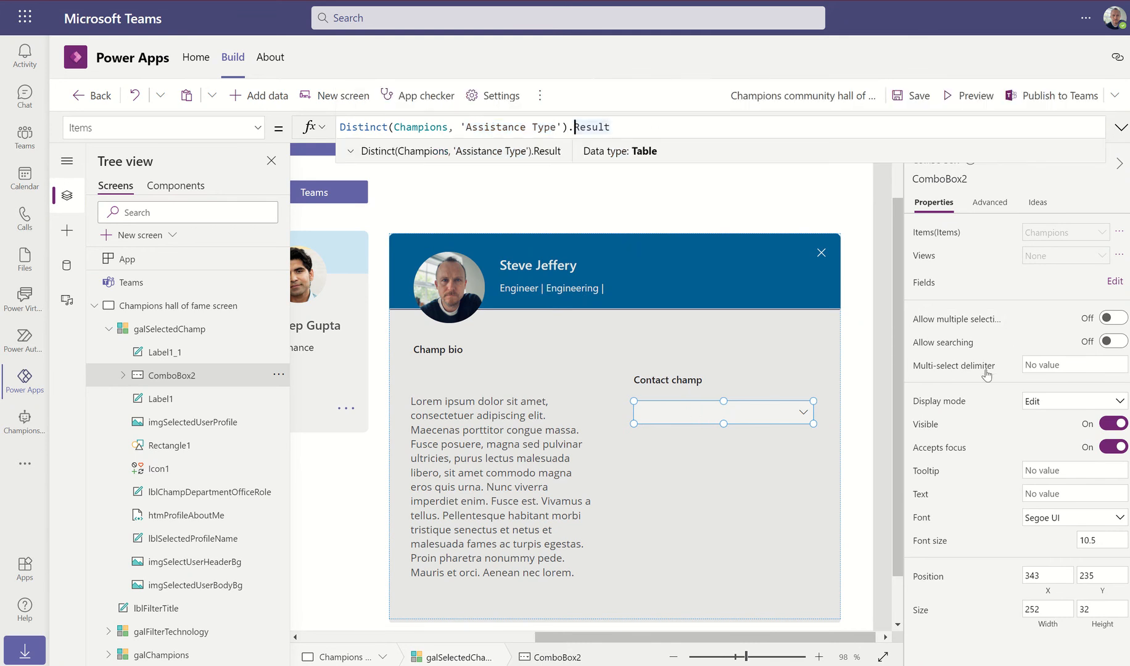
{"action": "left_click", "coordinate": [1109, 288]}
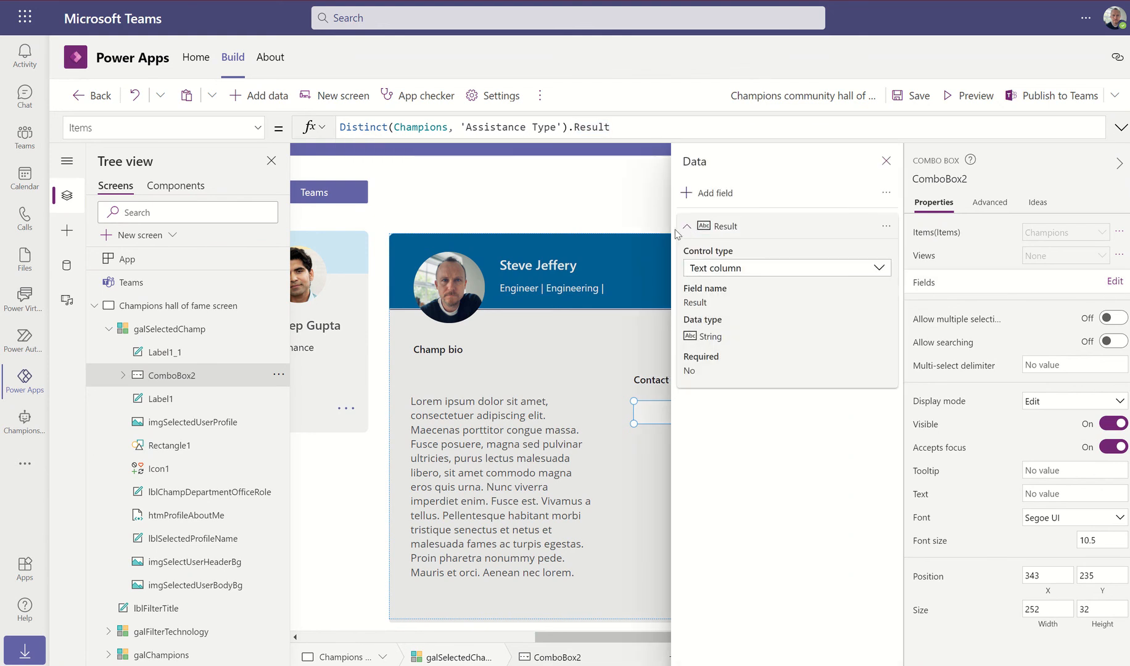
{"action": "left_click", "coordinate": [886, 161]}
{"action": "left_click", "coordinate": [970, 96]}
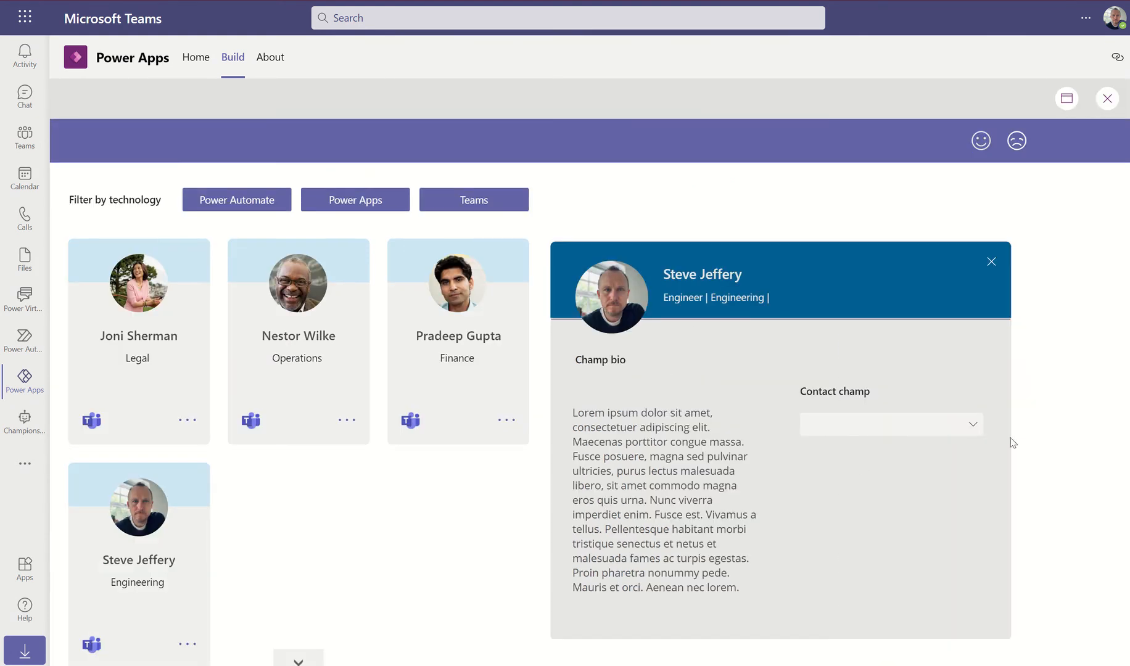
Check that Contact champ lists three options, including Ask the experts sessions, then exit preview
{"action": "left_click", "coordinate": [970, 424]}
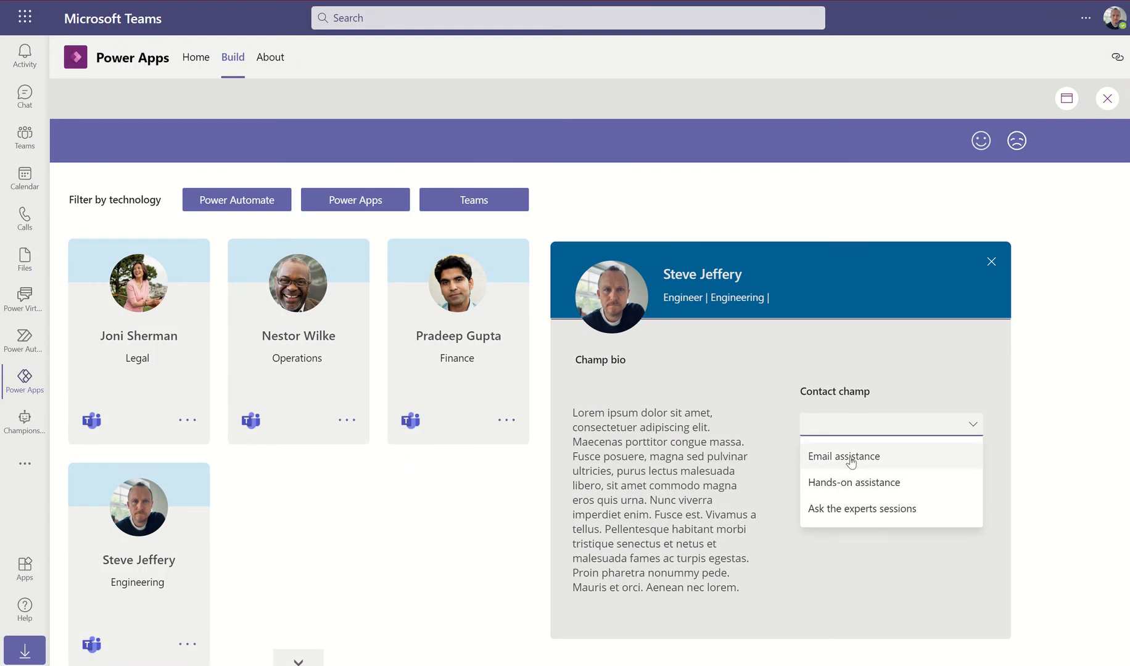
{"action": "left_click", "coordinate": [1108, 99]}
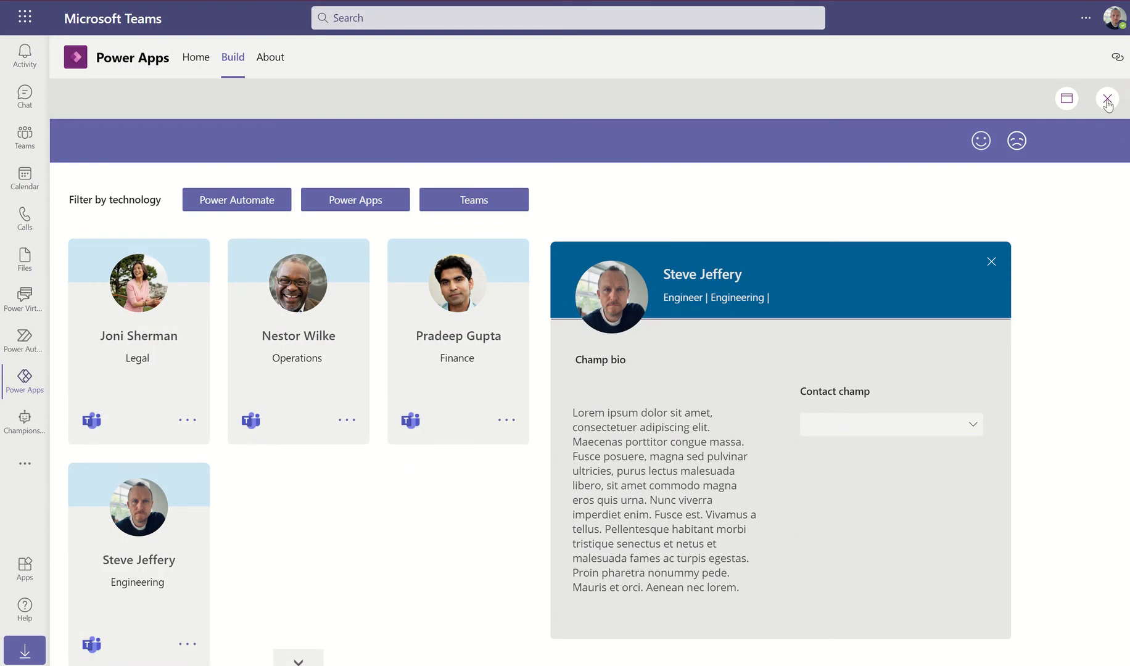
{"action": "left_click_drag", "start_coordinate": [558, 640], "coordinate": [766, 640]}
{"action": "scroll", "coordinate": [897, 440], "scroll_direction": "down", "scroll_amount": 1}
{"action": "scroll", "coordinate": [897, 437], "scroll_direction": "down", "scroll_amount": 1}
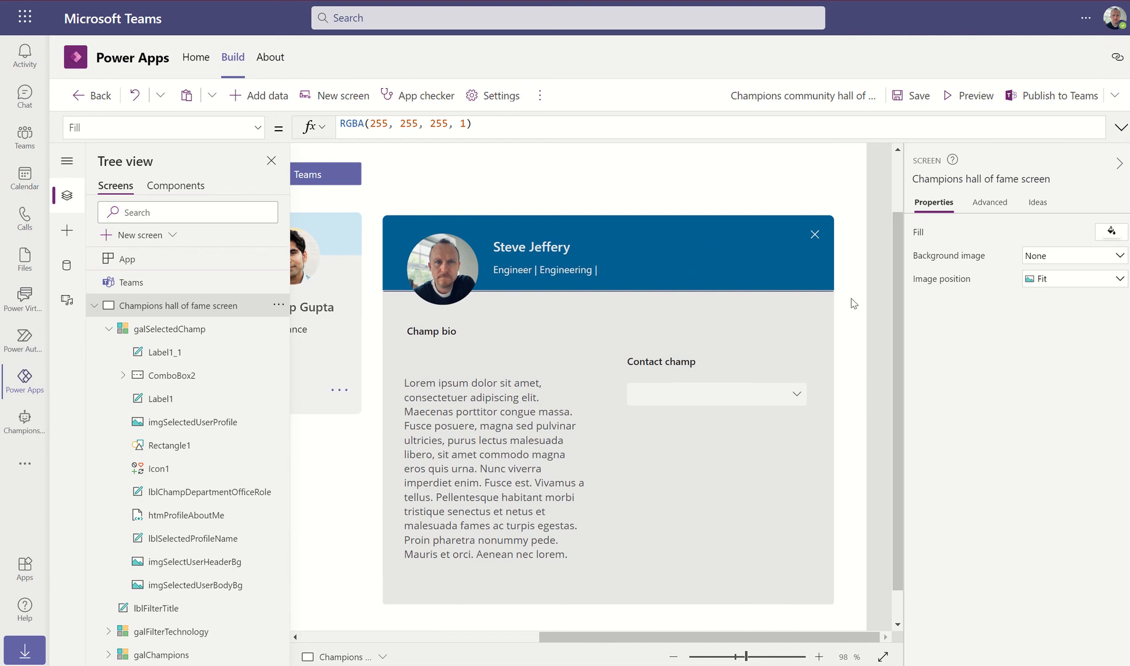
Lower the combo box slightly and add a narrowed text label just below Contact champ
{"action": "left_click", "coordinate": [693, 399]}
{"action": "left_click_drag", "start_coordinate": [693, 398], "coordinate": [691, 418]}
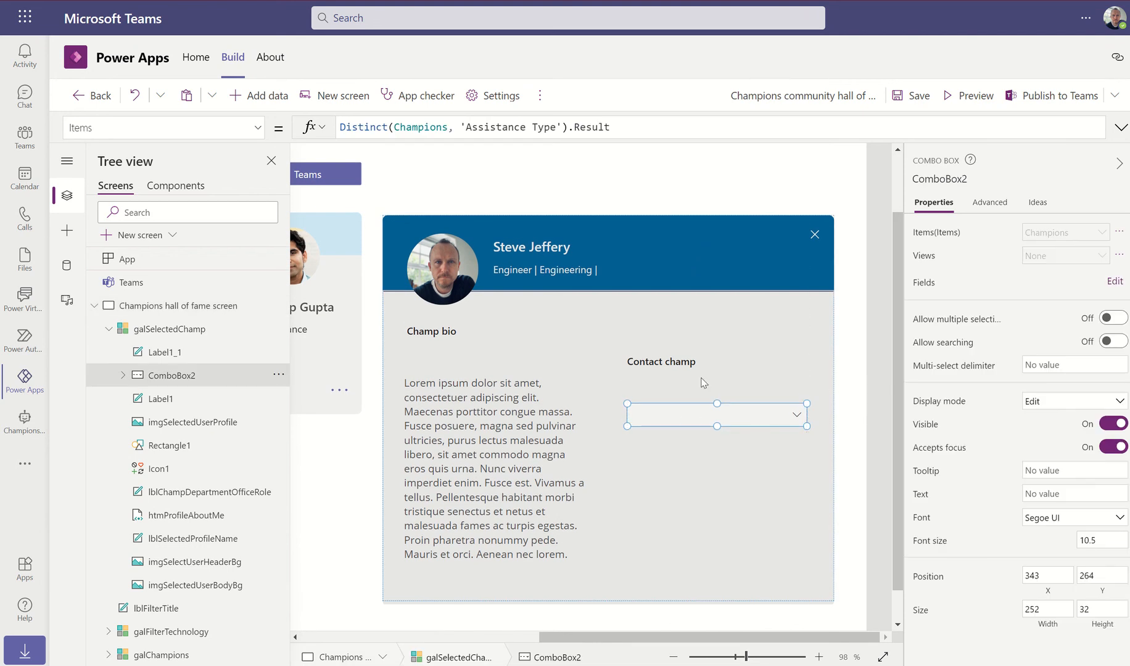
{"action": "left_click", "coordinate": [68, 231]}
{"action": "left_click", "coordinate": [127, 244]}
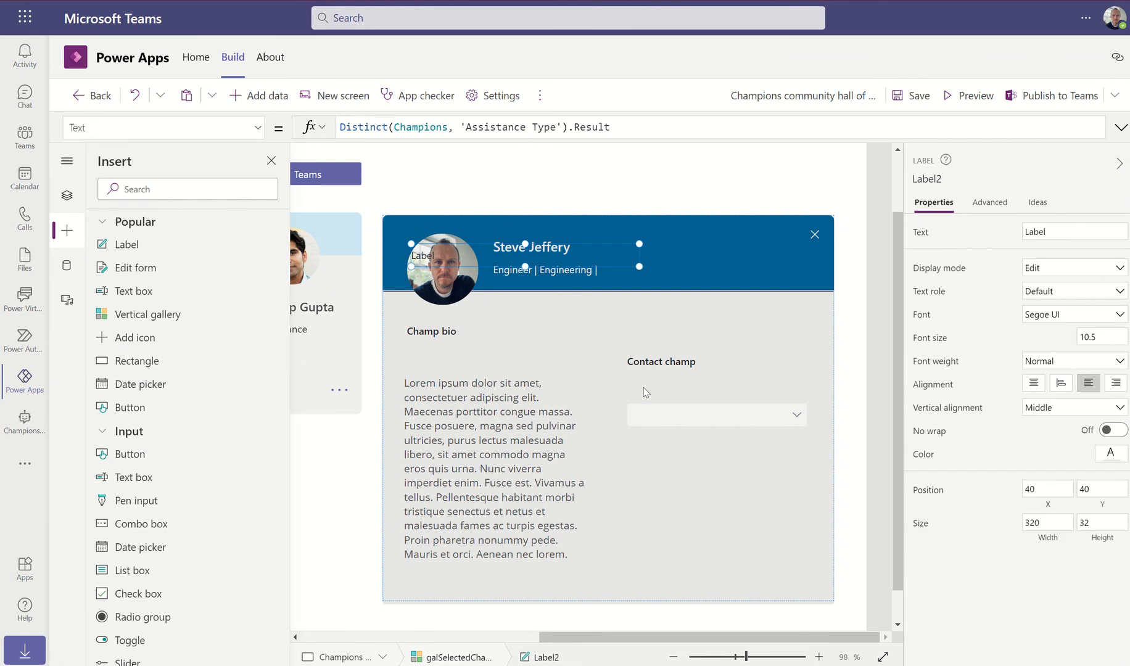
{"action": "left_click_drag", "start_coordinate": [483, 256], "coordinate": [629, 396]}
{"action": "left_click_drag", "start_coordinate": [843, 404], "coordinate": [807, 403]}
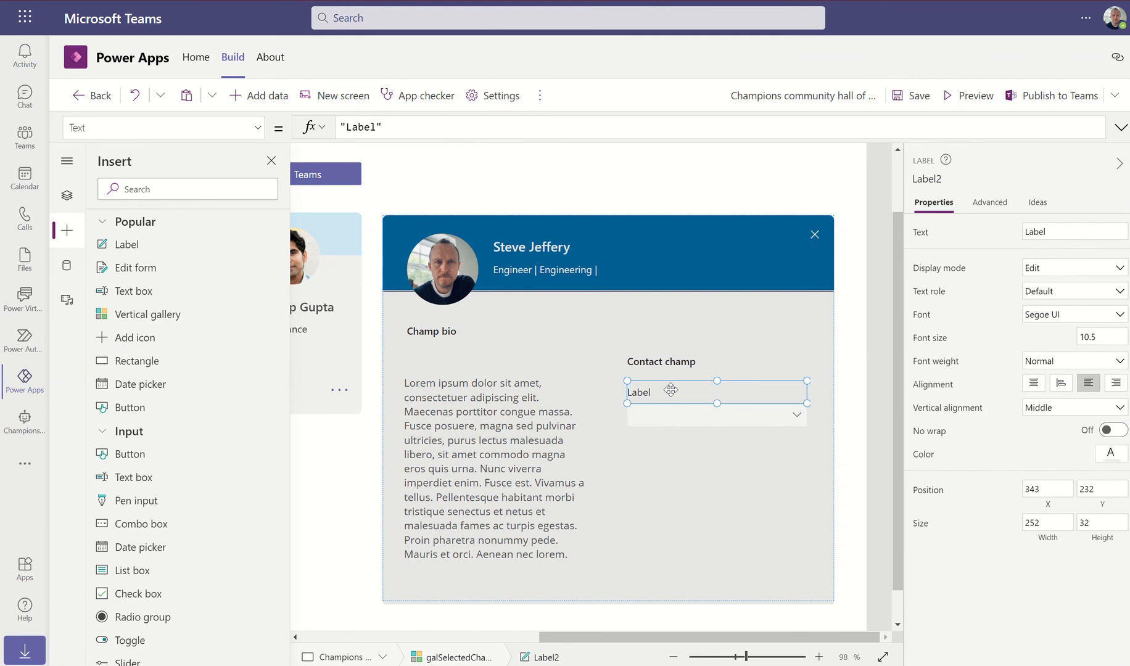
Set the new label's text to "Assistance required", correcting the typos
{"action": "left_click", "coordinate": [380, 127]}
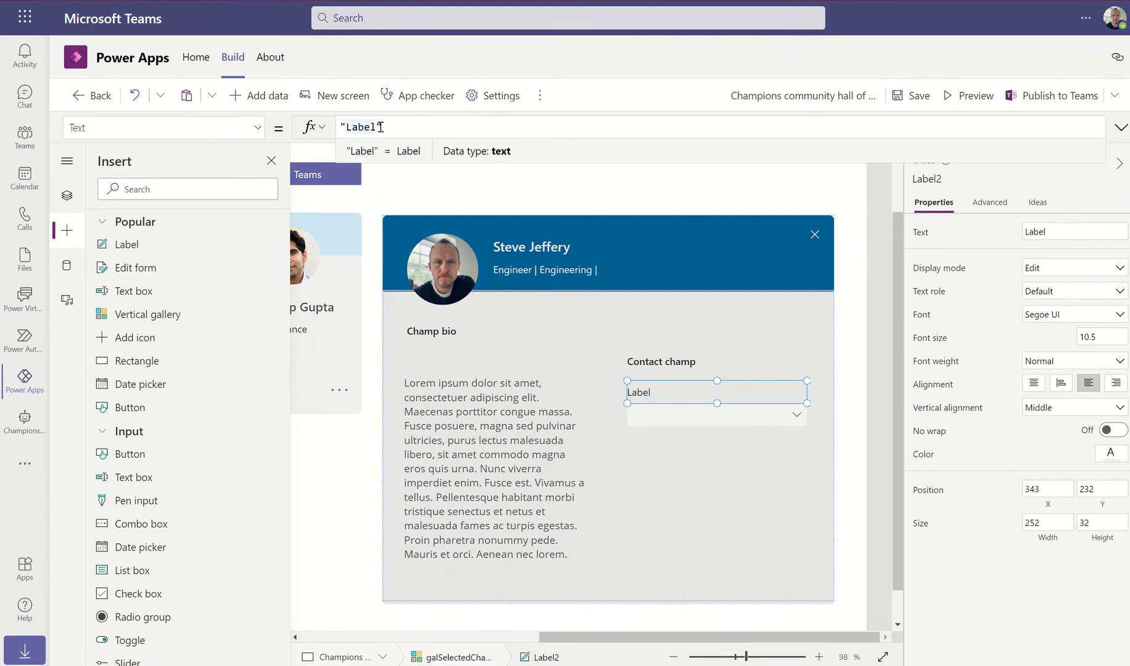
{"action": "key", "text": "BackSpace"}
{"action": "key", "text": "BackSpace"}
{"action": "key", "text": "BackSpace"}
{"action": "key", "text": "BackSpace"}
{"action": "key", "text": "BackSpace"}
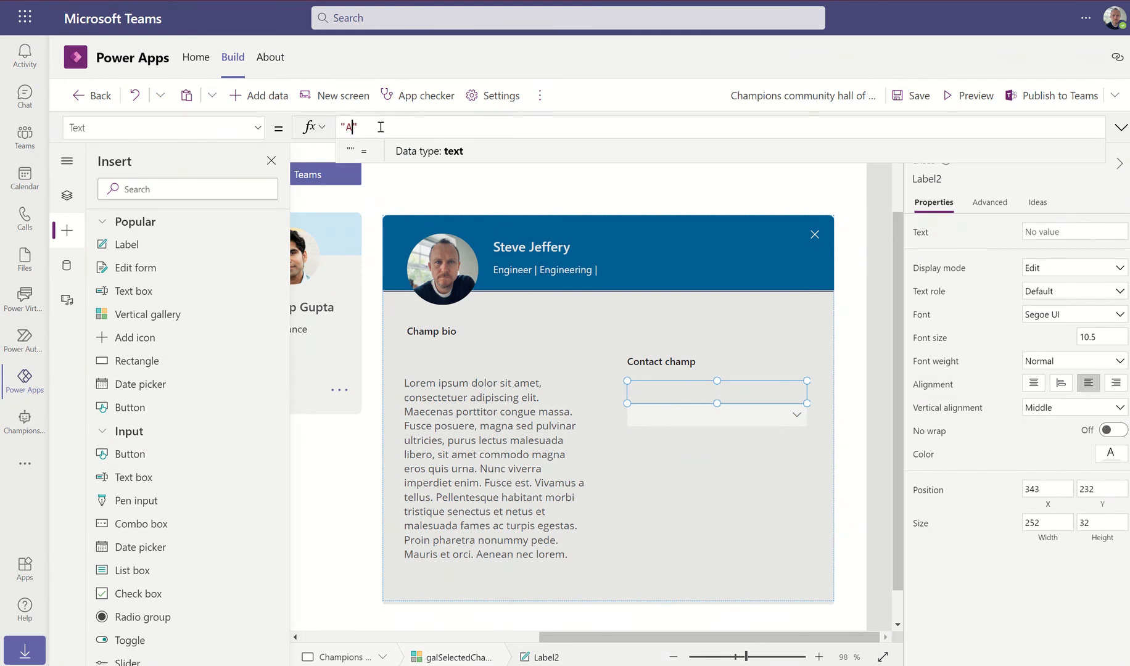
{"action": "type", "text": "Assistn"}
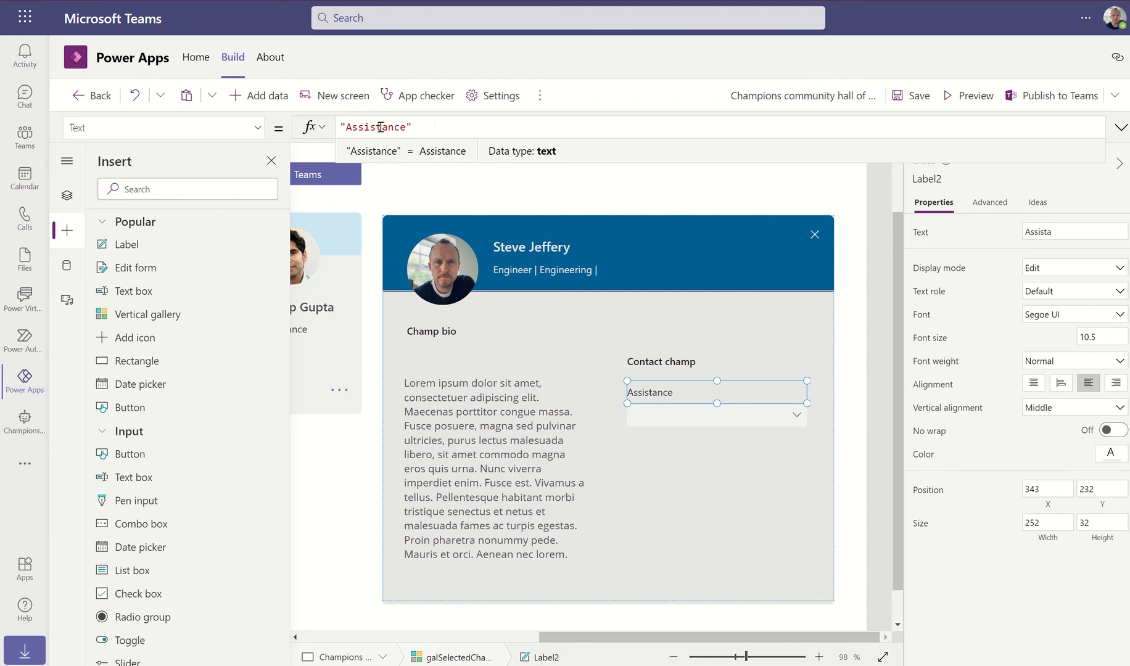
{"action": "type", "text": "requried"}
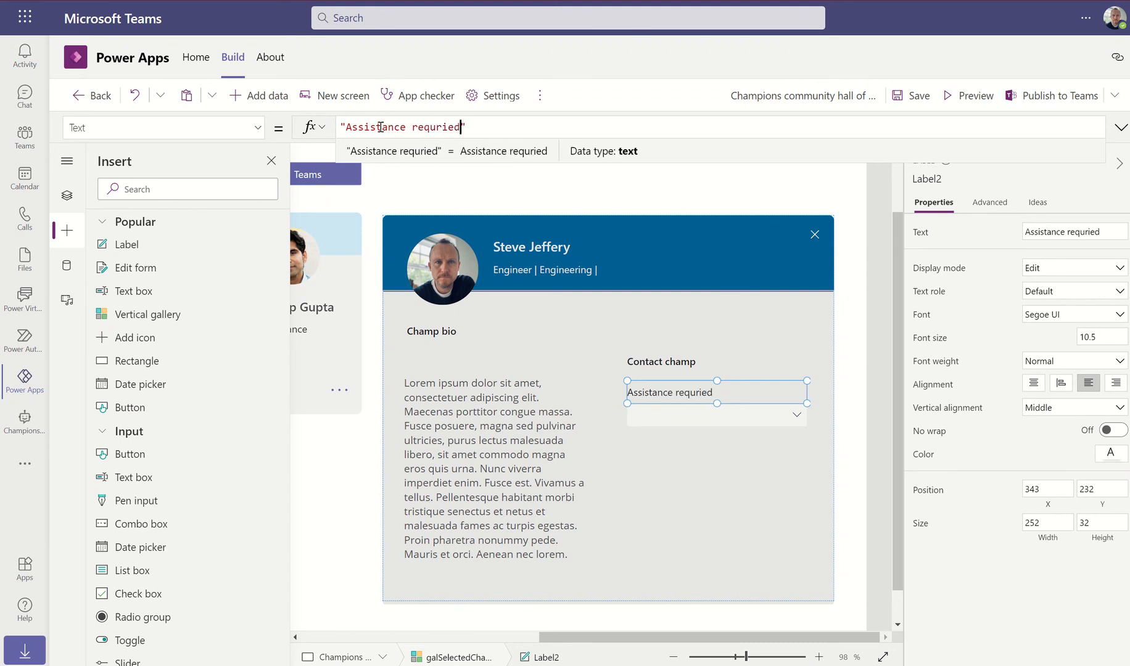
{"action": "left_click", "coordinate": [438, 127]}
{"action": "type", "text": "i"}
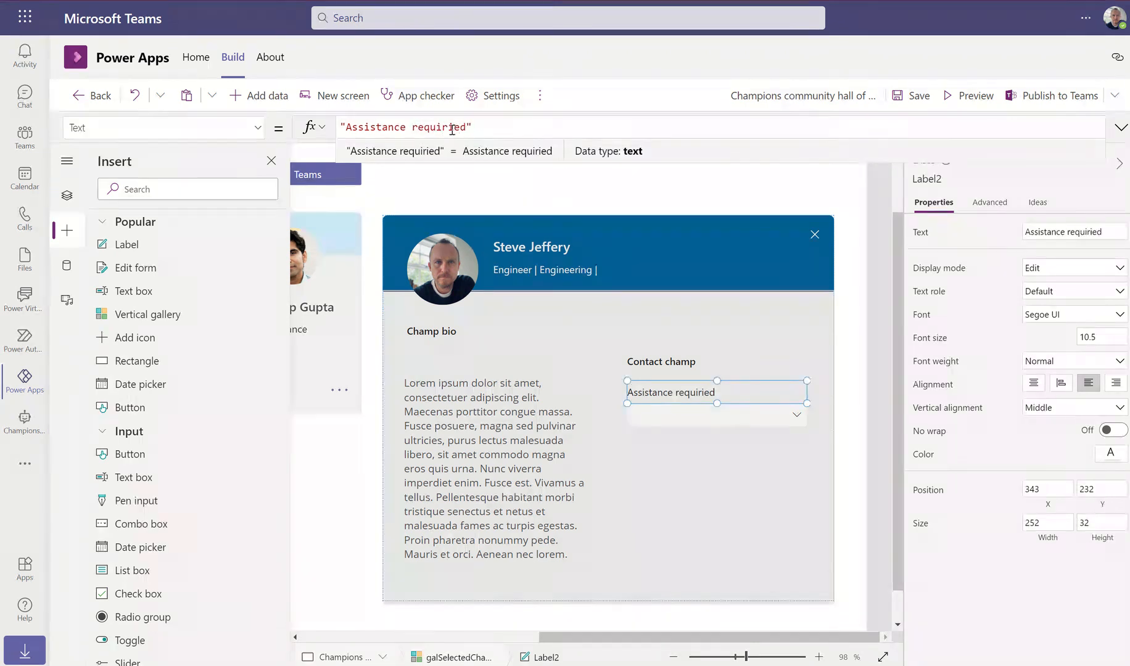
{"action": "left_click", "coordinate": [455, 127]}
{"action": "key", "text": "BackSpace"}
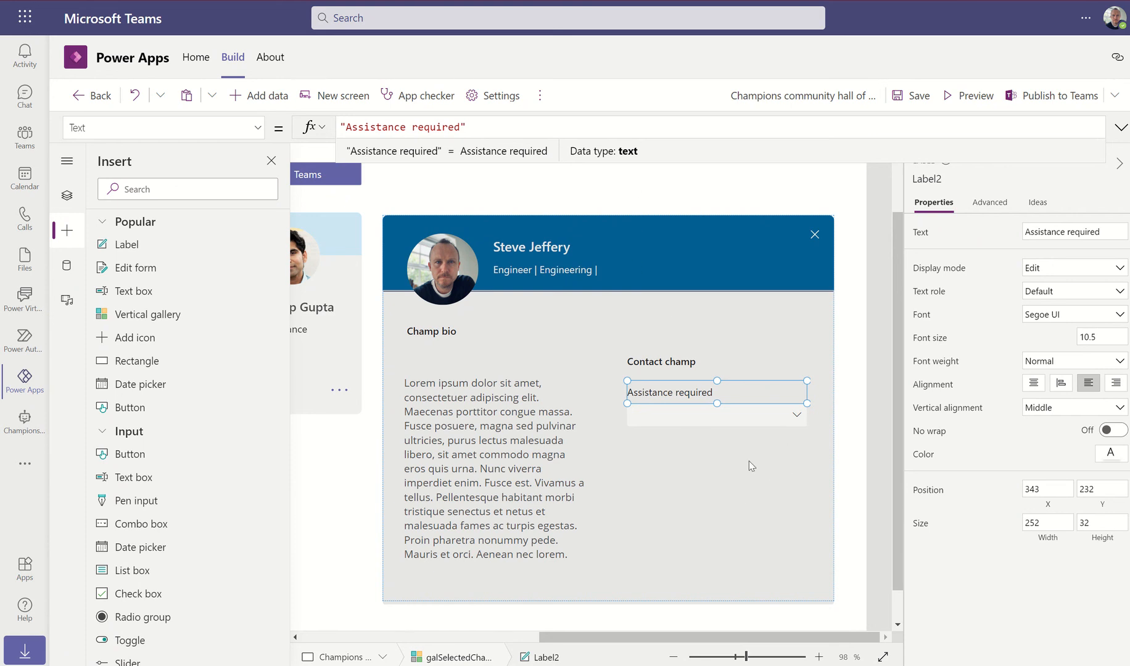
{"action": "left_click", "coordinate": [774, 479]}
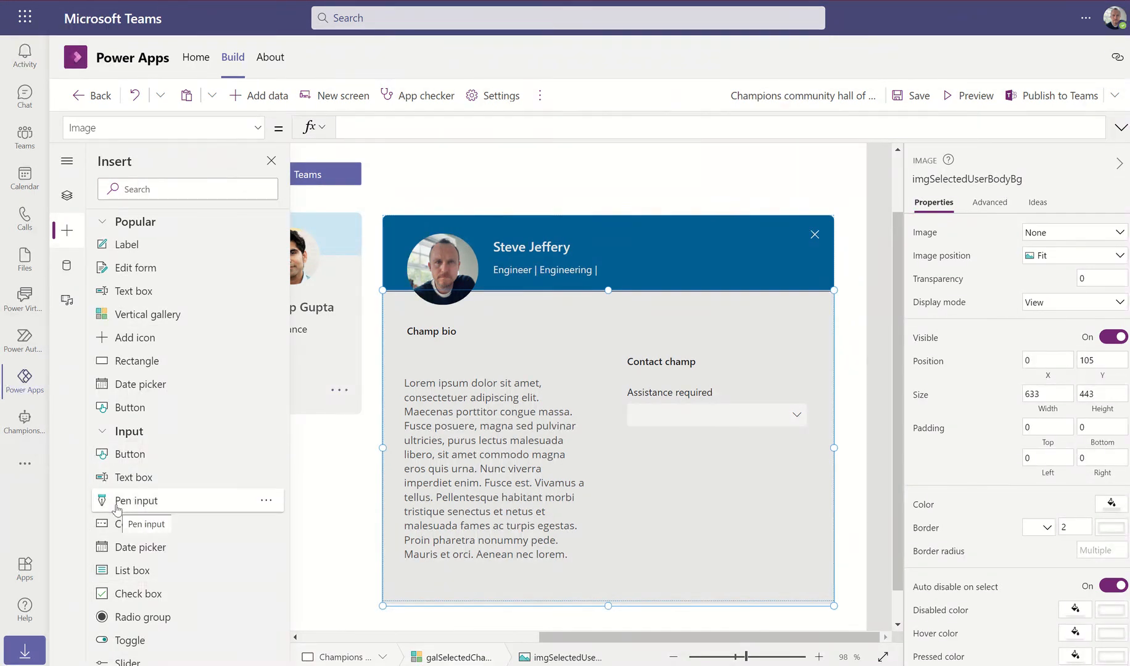
Add a 252-wide multiline text box, 100 high, under the Assistance required dropdown
{"action": "scroll", "coordinate": [117, 507], "scroll_direction": "down", "scroll_amount": 1}
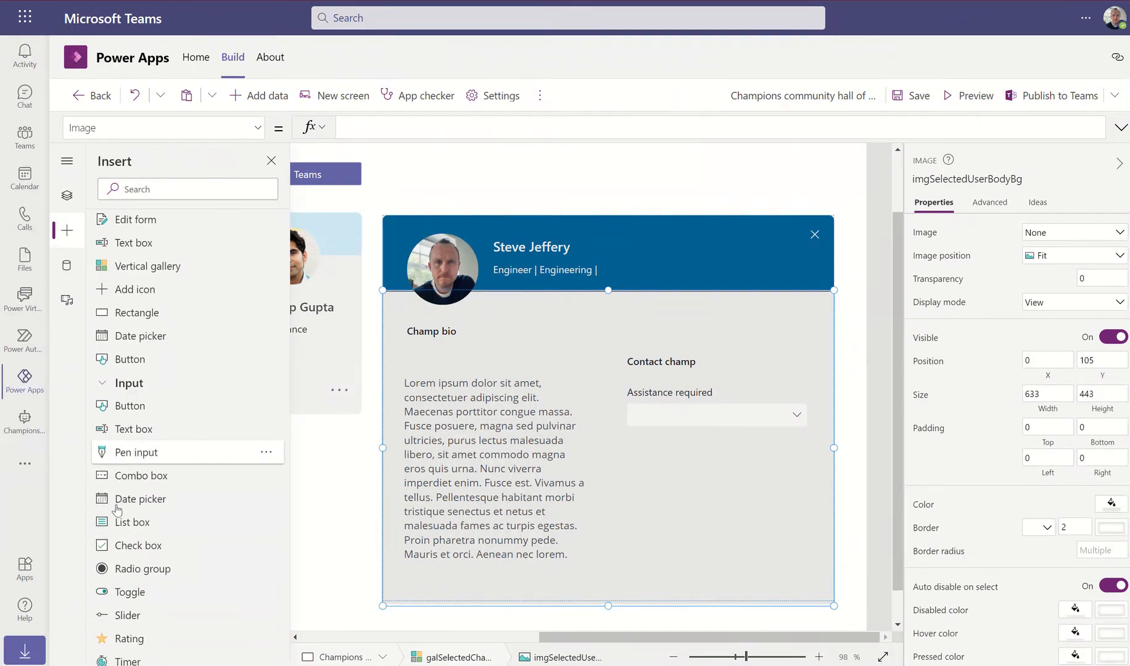
{"action": "left_click", "coordinate": [130, 430]}
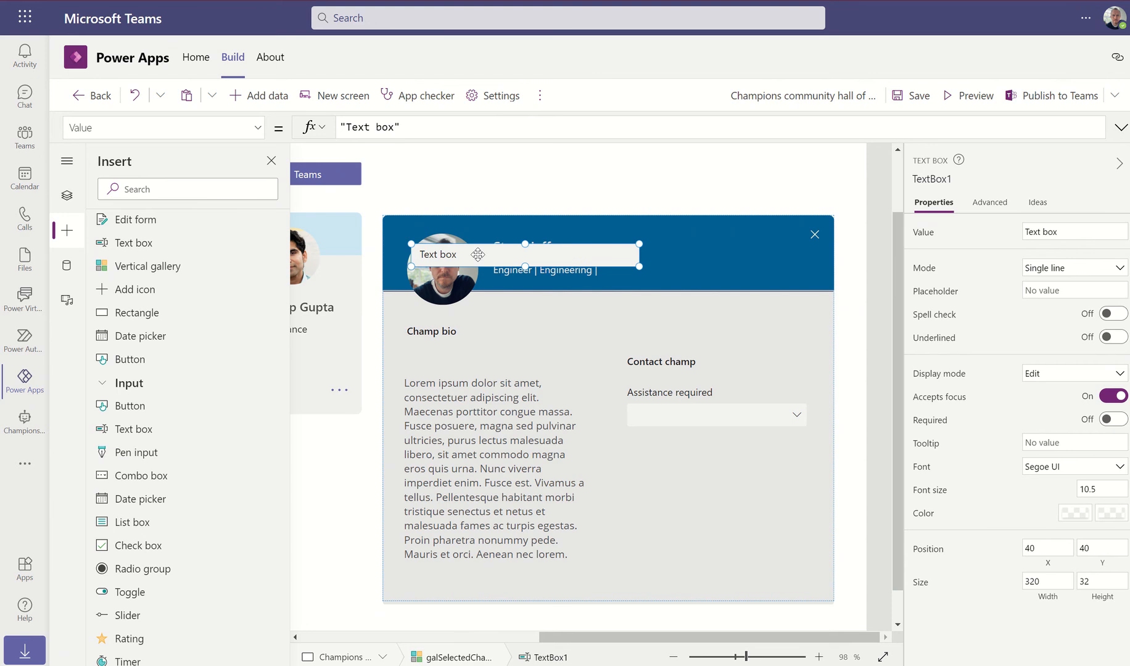
{"action": "left_click_drag", "start_coordinate": [541, 316], "coordinate": [627, 480]}
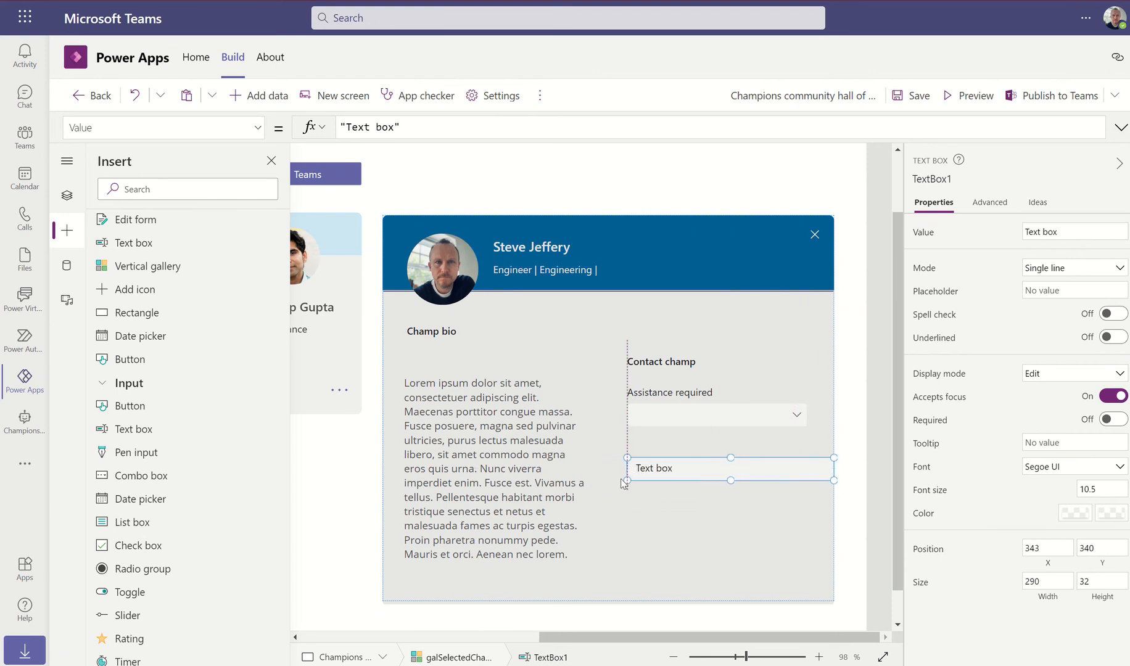
{"action": "left_click_drag", "start_coordinate": [832, 478], "coordinate": [807, 482]}
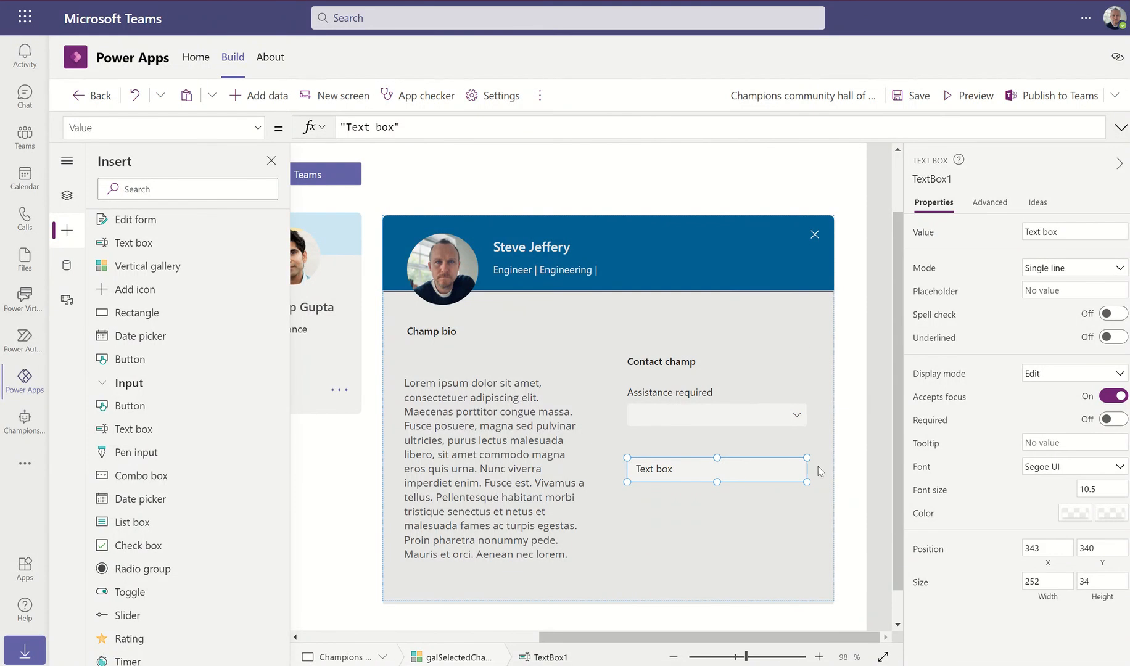
{"action": "left_click", "coordinate": [1061, 268]}
{"action": "left_click", "coordinate": [1062, 288]}
{"action": "left_click", "coordinate": [1102, 582]}
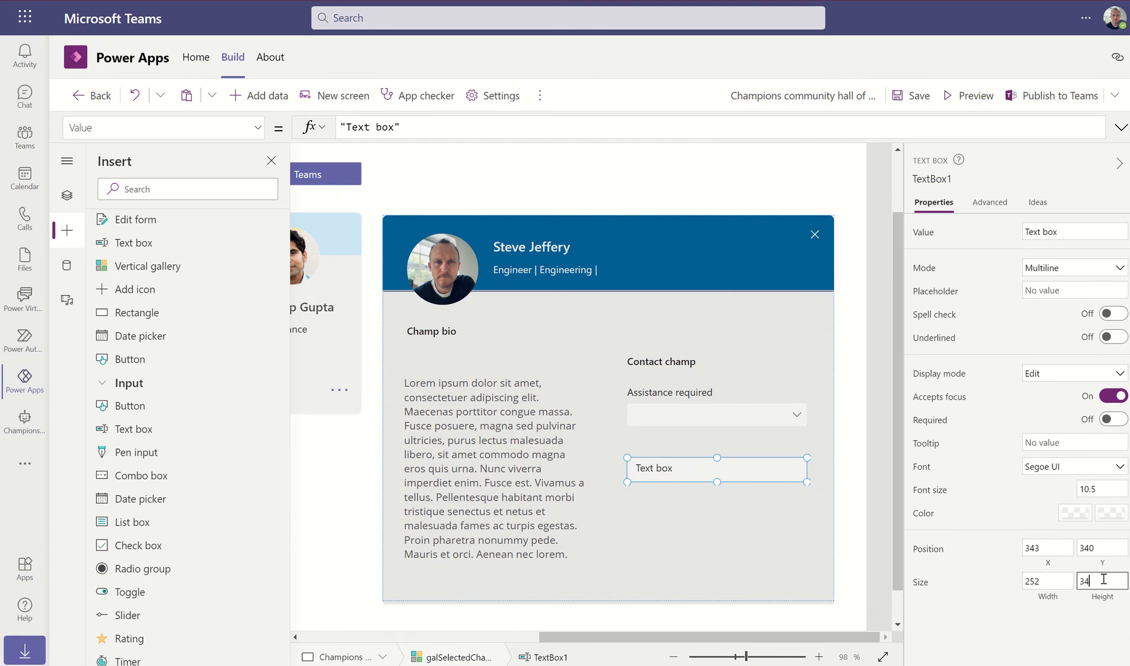
{"action": "key", "text": "BackSpace"}
{"action": "key", "text": "BackSpace"}
{"action": "left_click_drag", "start_coordinate": [713, 472], "coordinate": [713, 469]}
Copy the Assistance required label and place the copy below the dropdown
{"action": "left_click", "coordinate": [656, 396]}
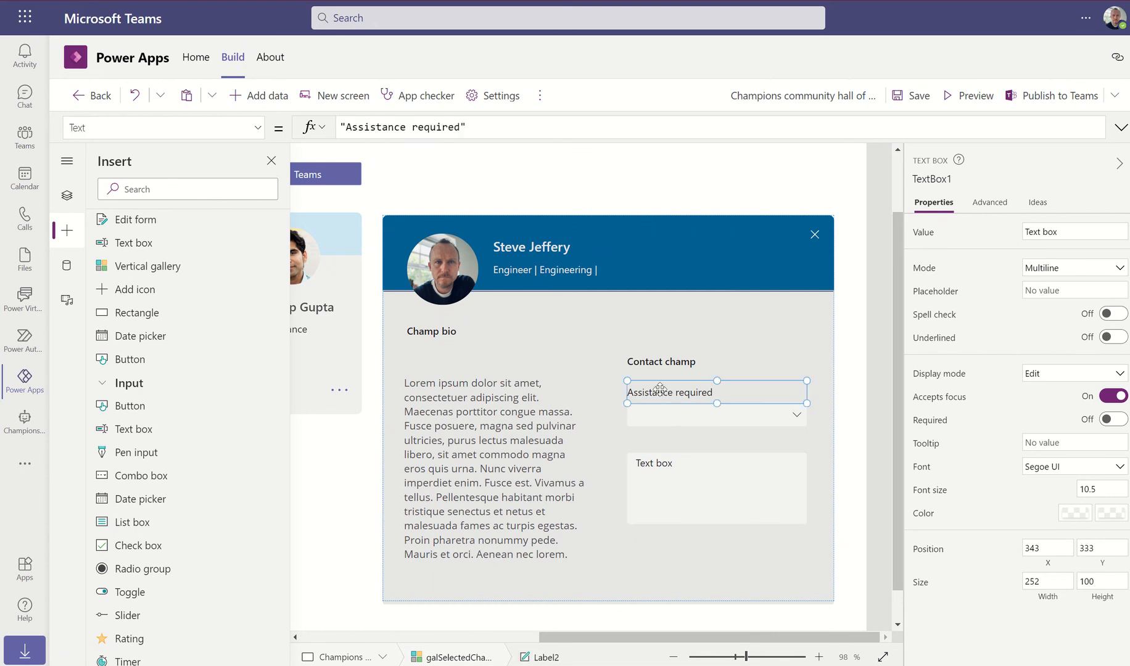
{"action": "key", "text": "ctrl+c"}
{"action": "key", "text": "ctrl+v"}
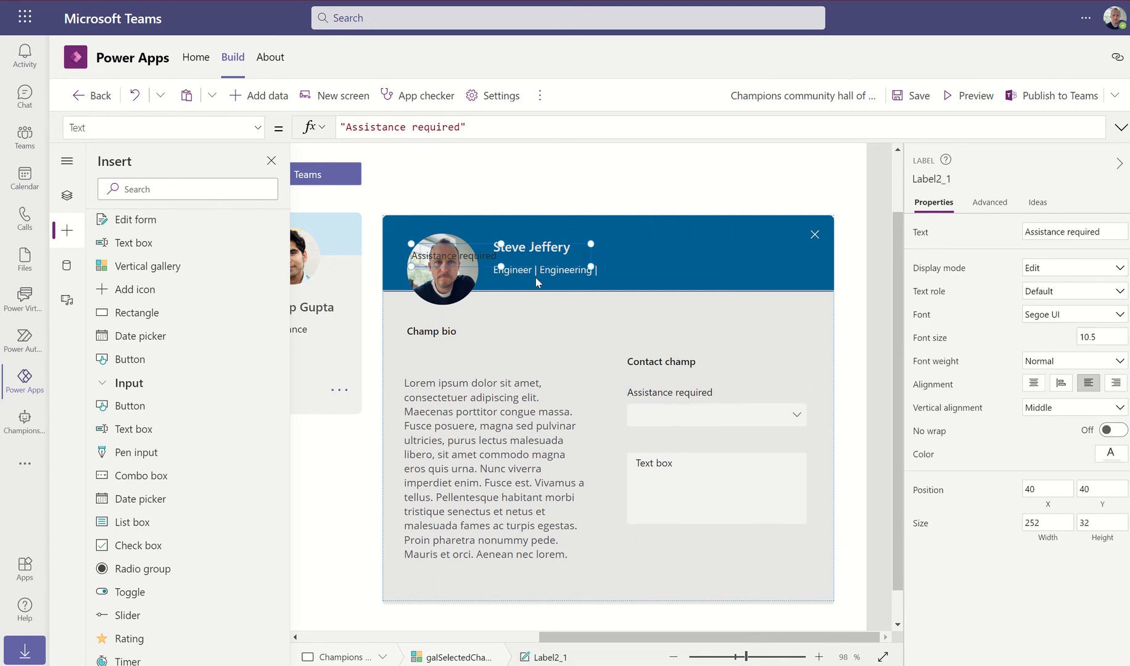
{"action": "left_click_drag", "start_coordinate": [433, 261], "coordinate": [644, 442]}
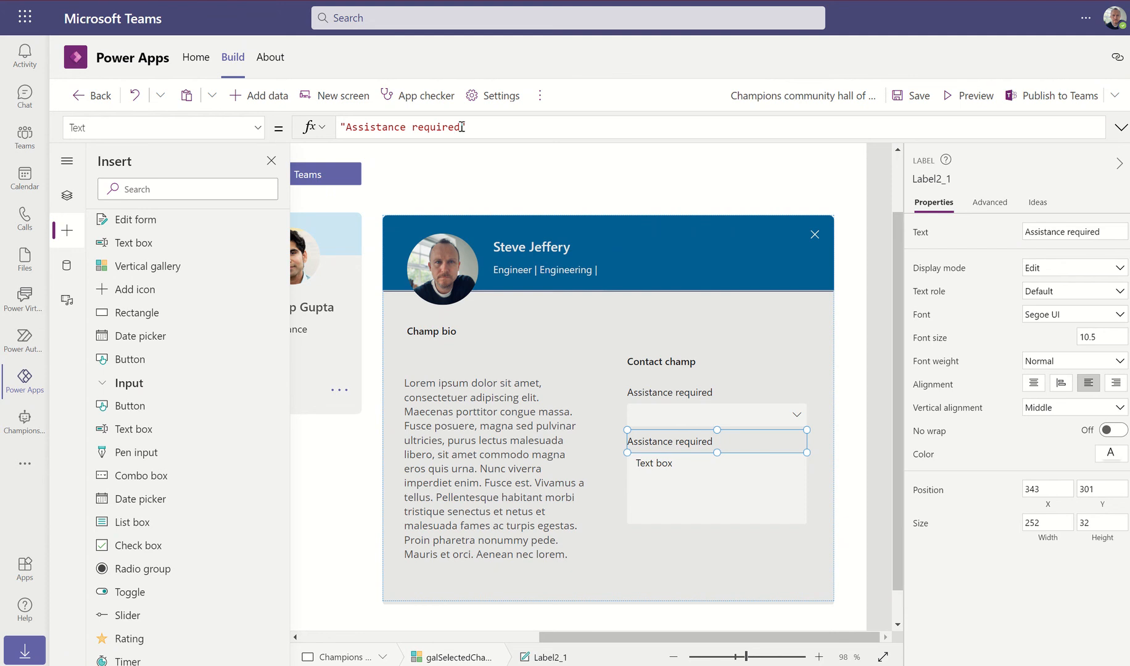
Change the copied label's text to "Please provide some information about your request"
{"action": "left_click", "coordinate": [462, 127]}
{"action": "key", "text": "BackSpace"}
{"action": "key", "text": "BackSpace"}
{"action": "key", "text": "BackSpace"}
{"action": "key", "text": "BackSpace"}
{"action": "key", "text": "BackSpace"}
{"action": "key", "text": "BackSpace"}
{"action": "key", "text": "BackSpace"}
{"action": "key", "text": "BackSpace"}
{"action": "key", "text": "BackSpace"}
{"action": "key", "text": "BackSpace"}
{"action": "key", "text": "BackSpace"}
{"action": "key", "text": "BackSpace"}
{"action": "key", "text": "BackSpace"}
{"action": "key", "text": "BackSpace"}
{"action": "key", "text": "BackSpace"}
{"action": "key", "text": "BackSpace"}
{"action": "key", "text": "BackSpace"}
{"action": "key", "text": "BackSpace"}
{"action": "key", "text": "BackSpace"}
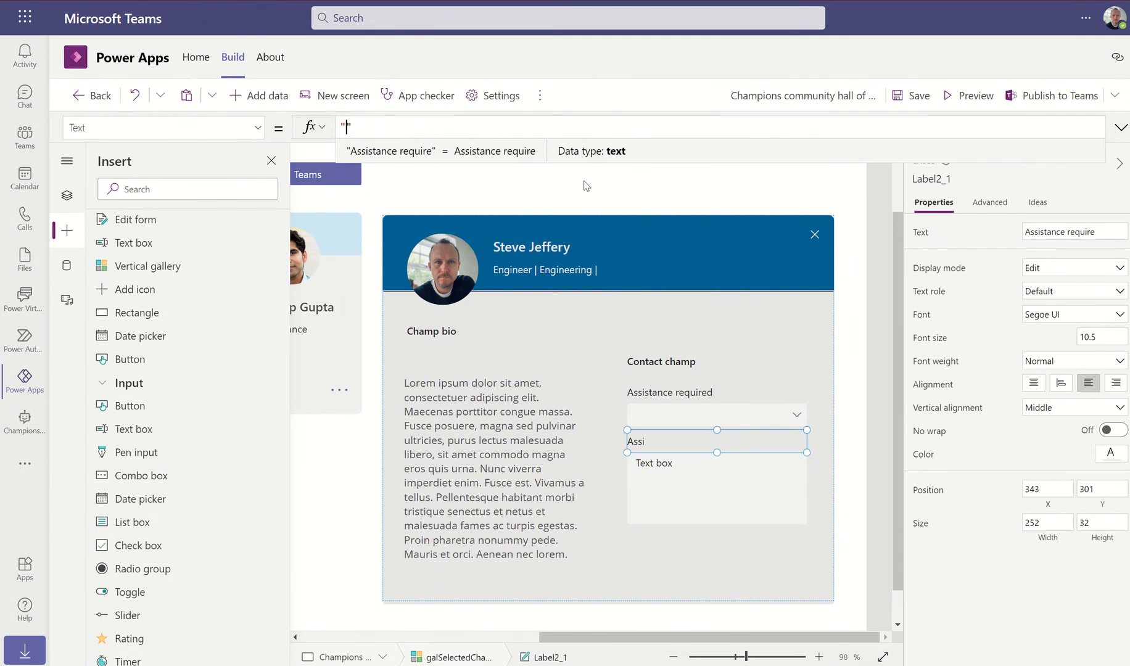
{"action": "type", "text": "Pro"}
{"action": "key", "text": "BackSpace"}
{"action": "key", "text": "BackSpace"}
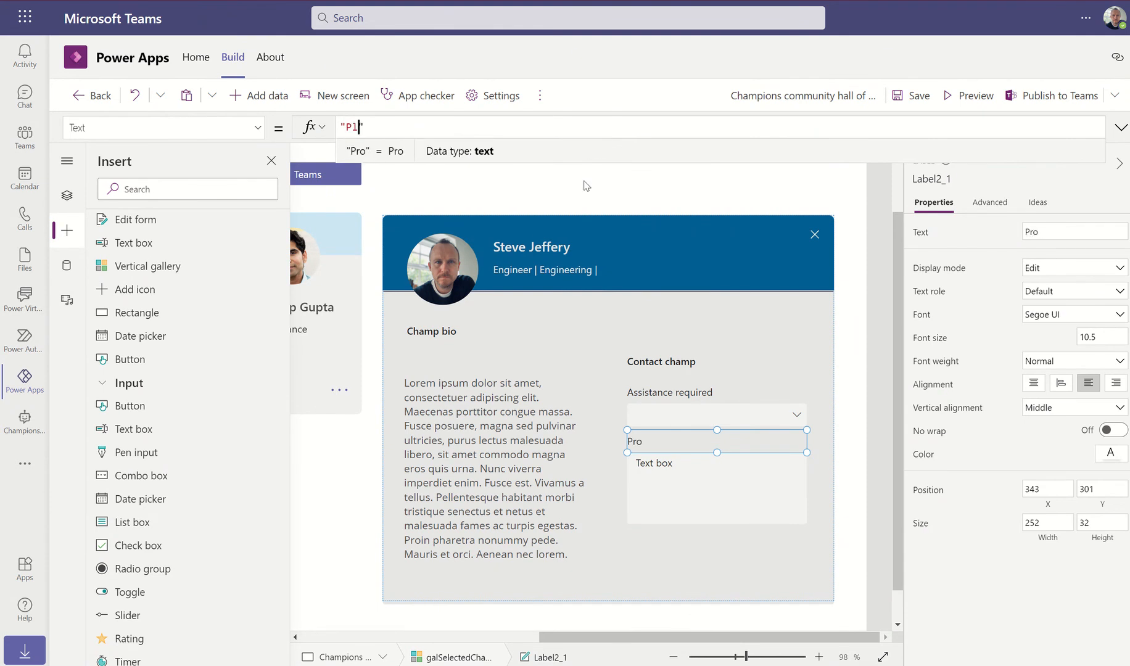
{"action": "type", "text": "lease provide "}
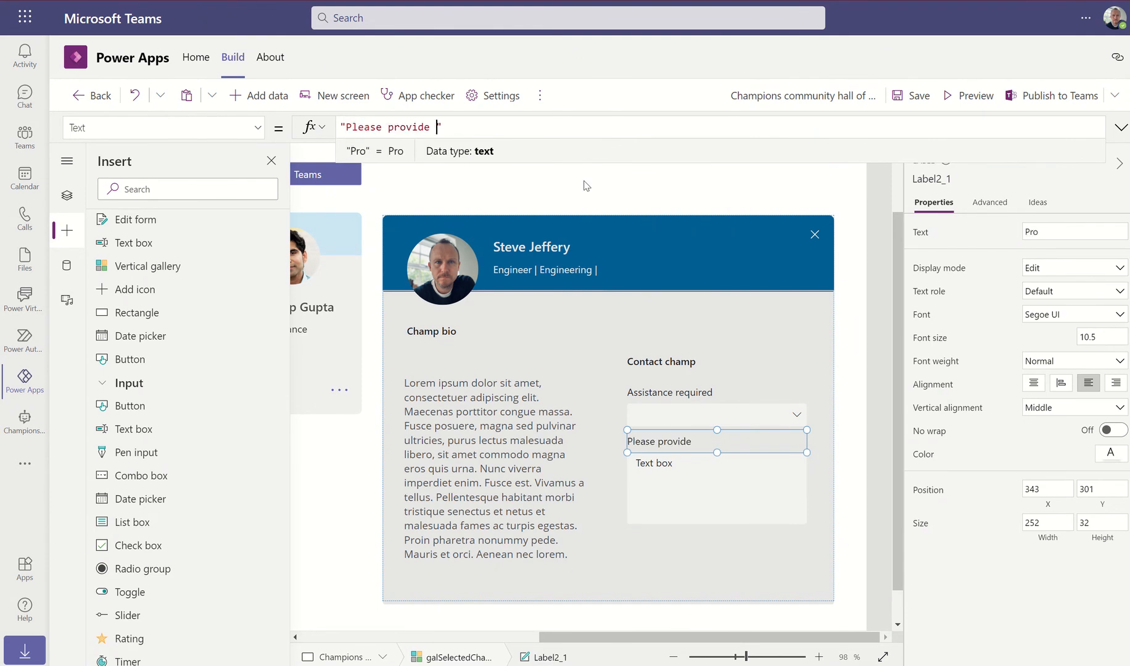
{"action": "type", "text": "some informatio"}
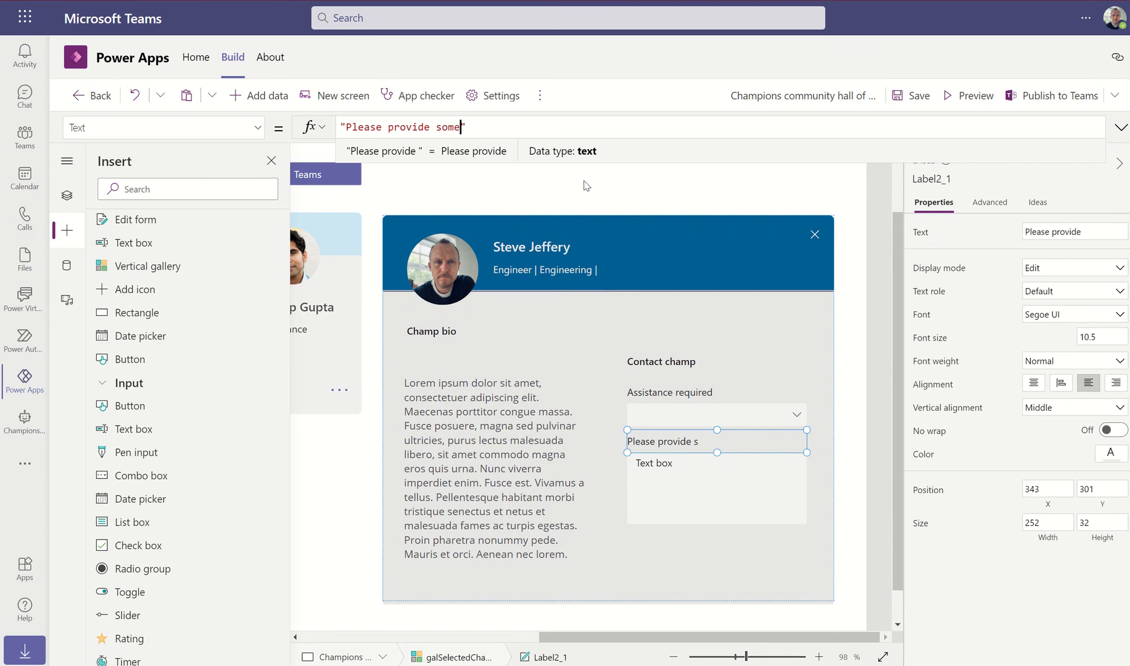
{"action": "type", "text": "n"}
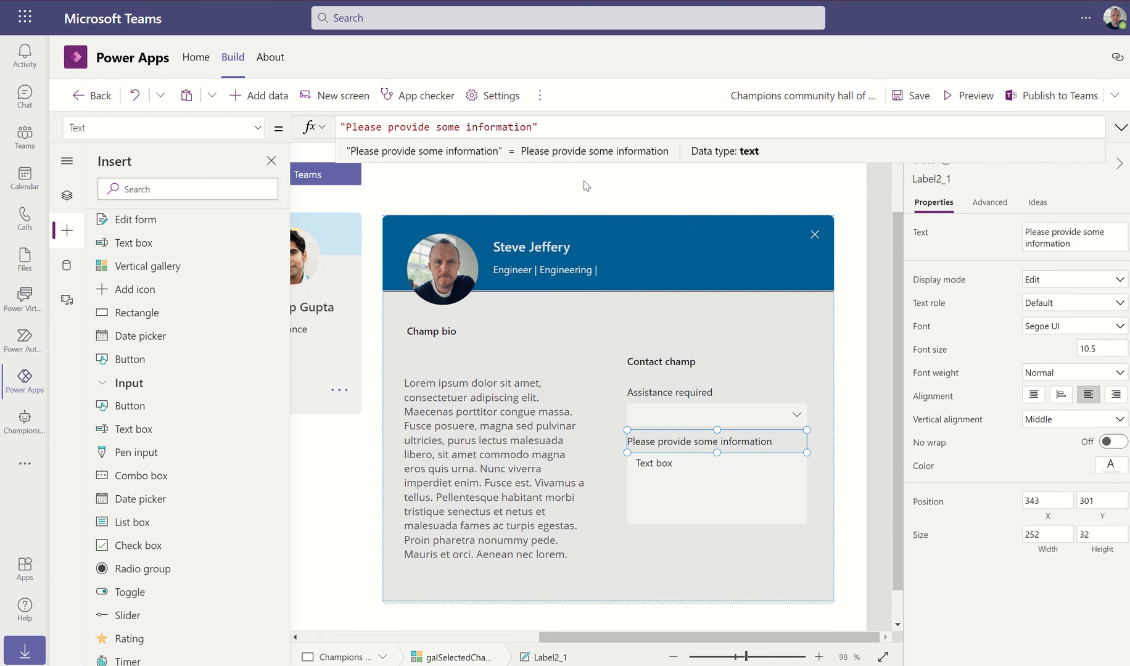
{"action": "type", "text": " about your "}
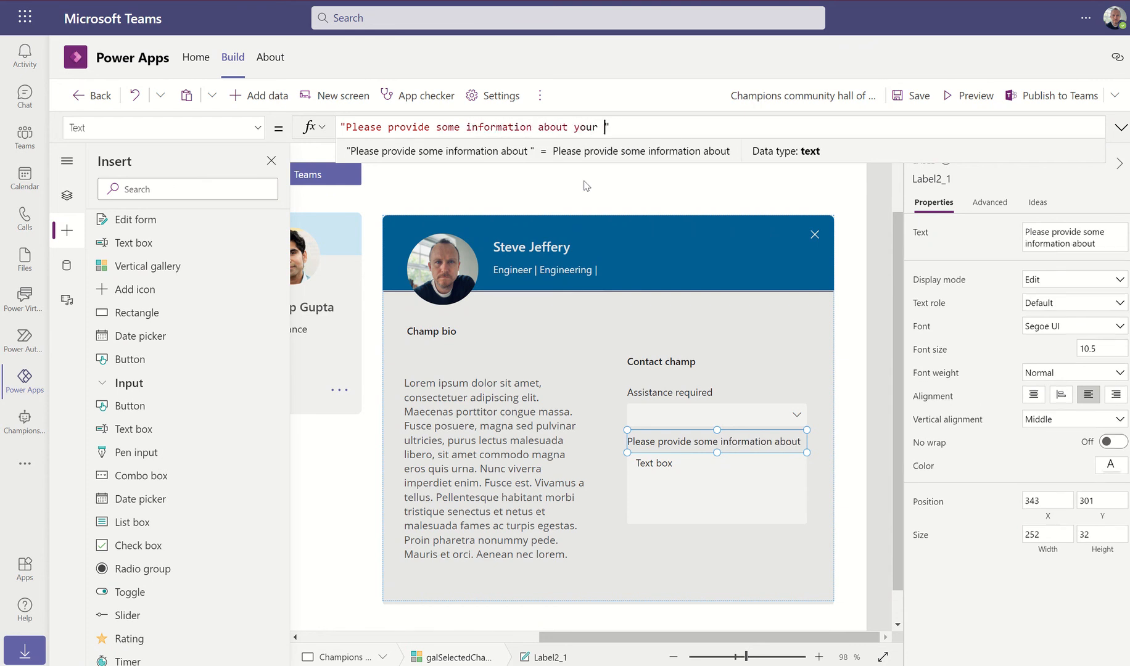
{"action": "type", "text": "request"}
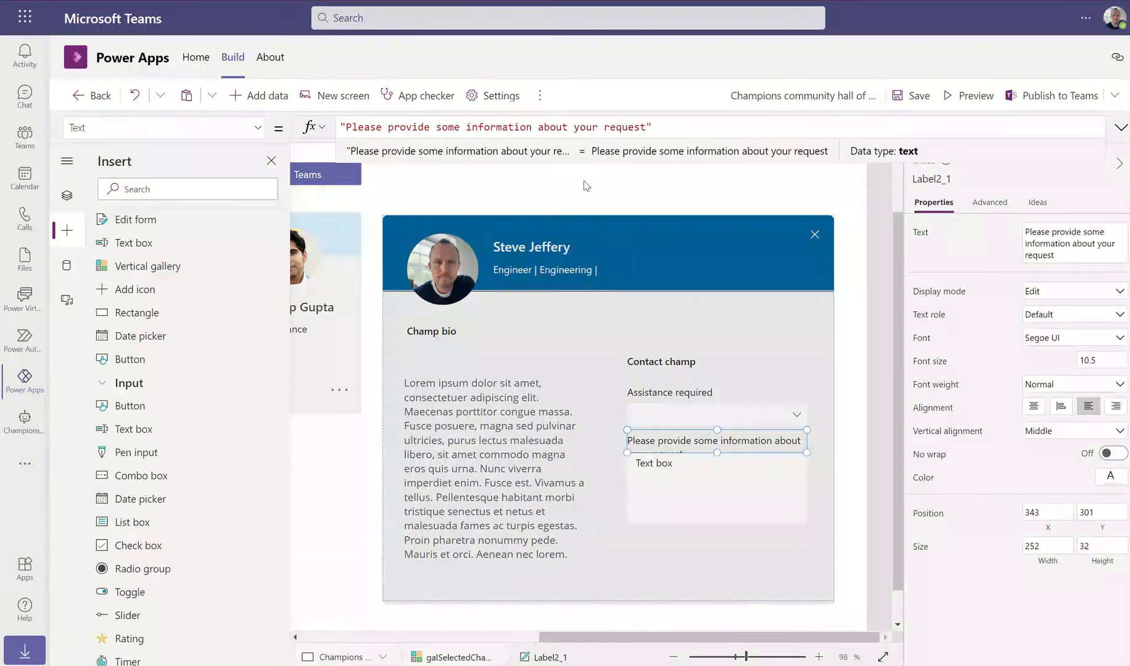
Set the instruction label's height to 50 and reposition the multiline text box beneath it
{"action": "left_click_drag", "start_coordinate": [711, 493], "coordinate": [707, 512]}
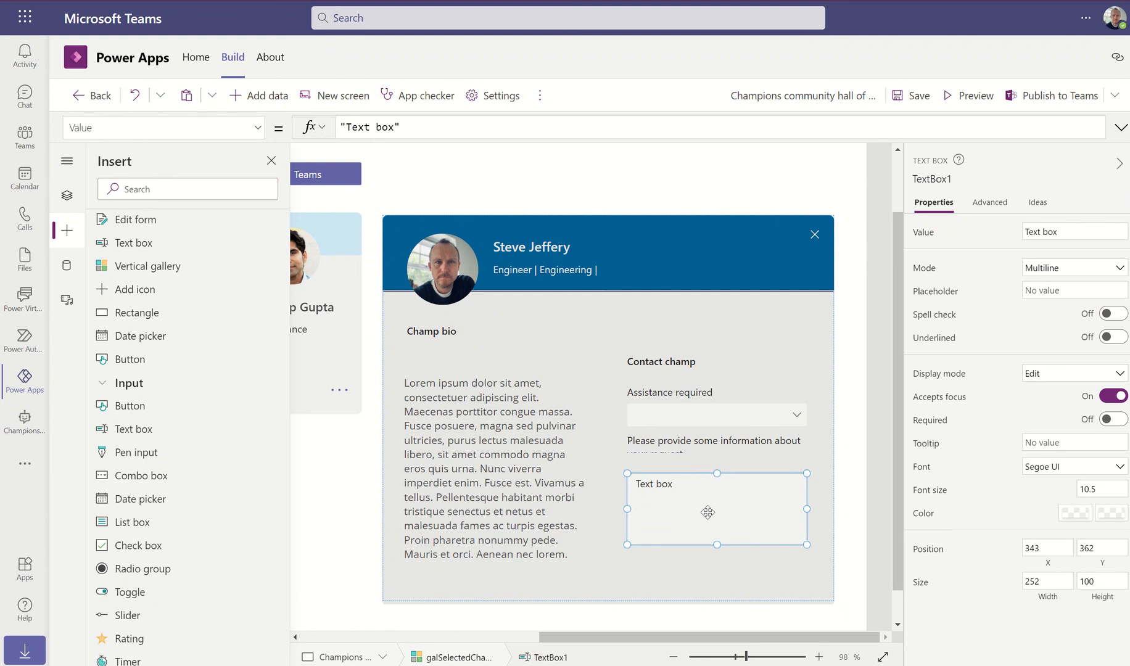
{"action": "left_click", "coordinate": [690, 449]}
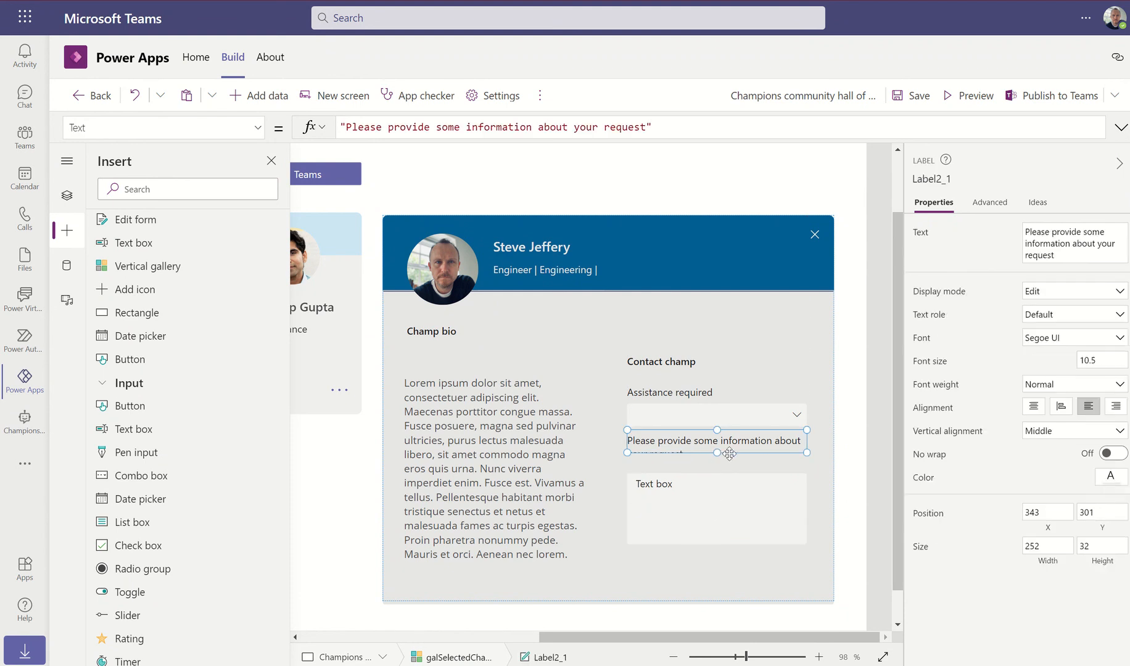
{"action": "left_click", "coordinate": [1098, 546]}
{"action": "key", "text": "BackSpace"}
{"action": "key", "text": "BackSpace"}
{"action": "type", "text": "4"}
{"action": "left_click", "coordinate": [1063, 547]}
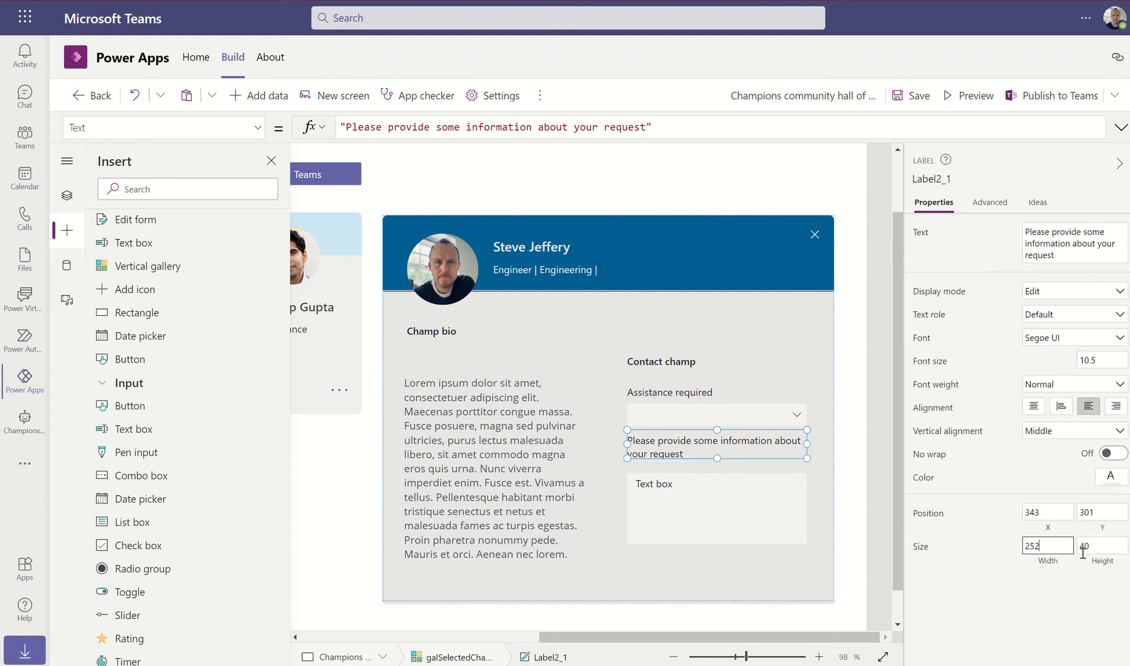
{"action": "double_click", "coordinate": [1103, 548]}
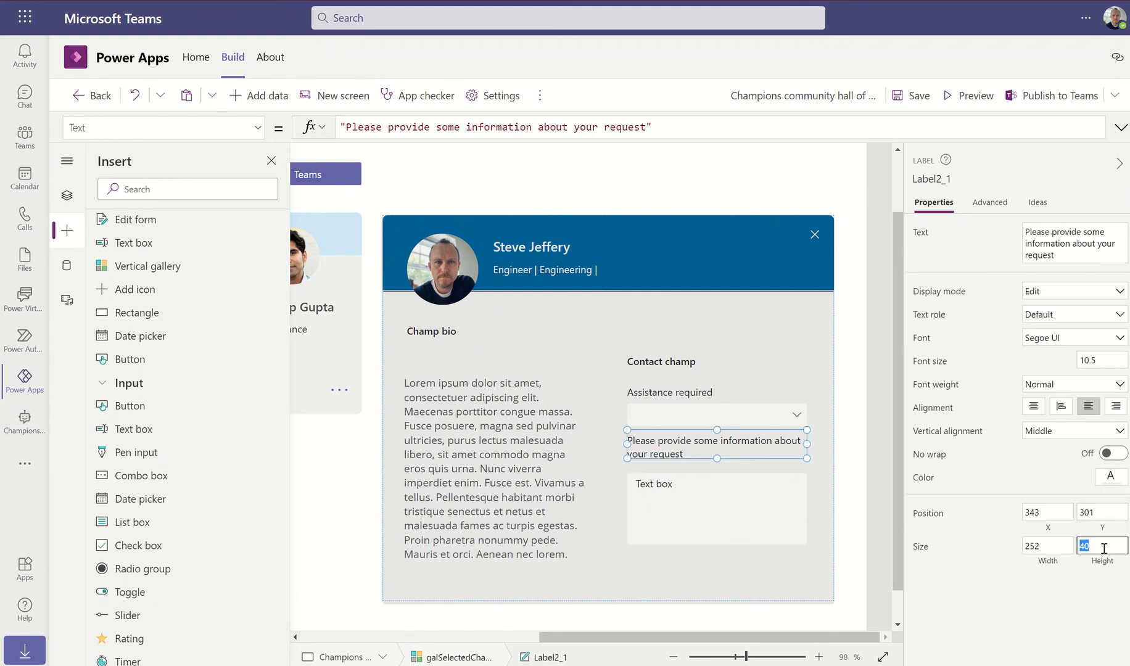
{"action": "left_click", "coordinate": [1065, 541]}
{"action": "left_click", "coordinate": [714, 487]}
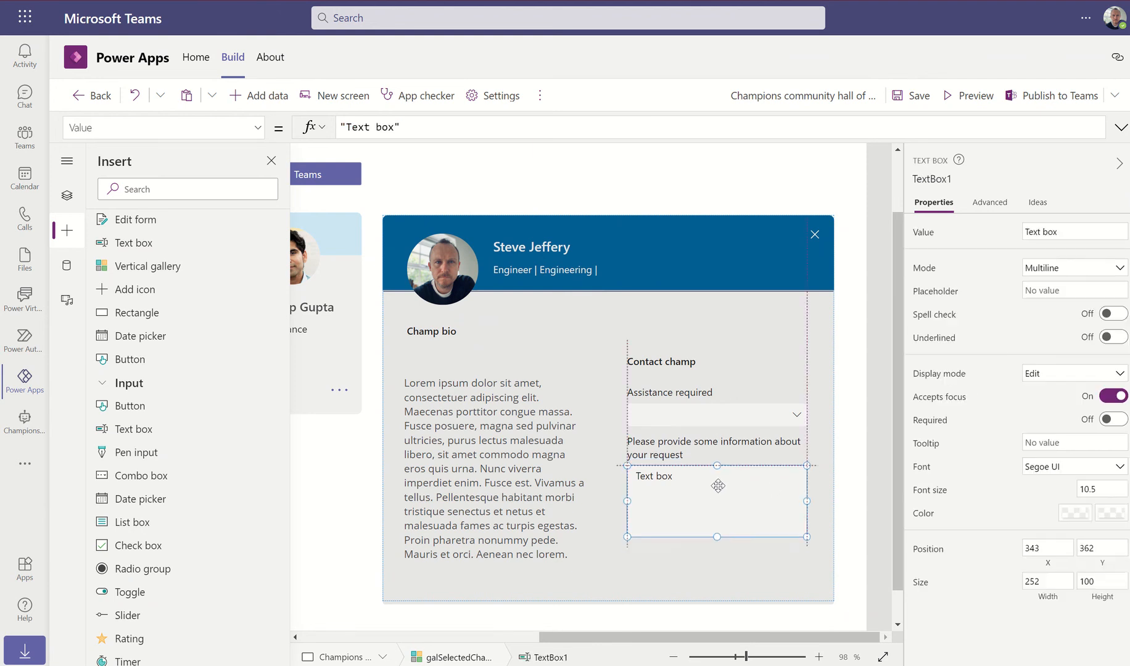
{"action": "left_click_drag", "start_coordinate": [718, 487], "coordinate": [712, 533]}
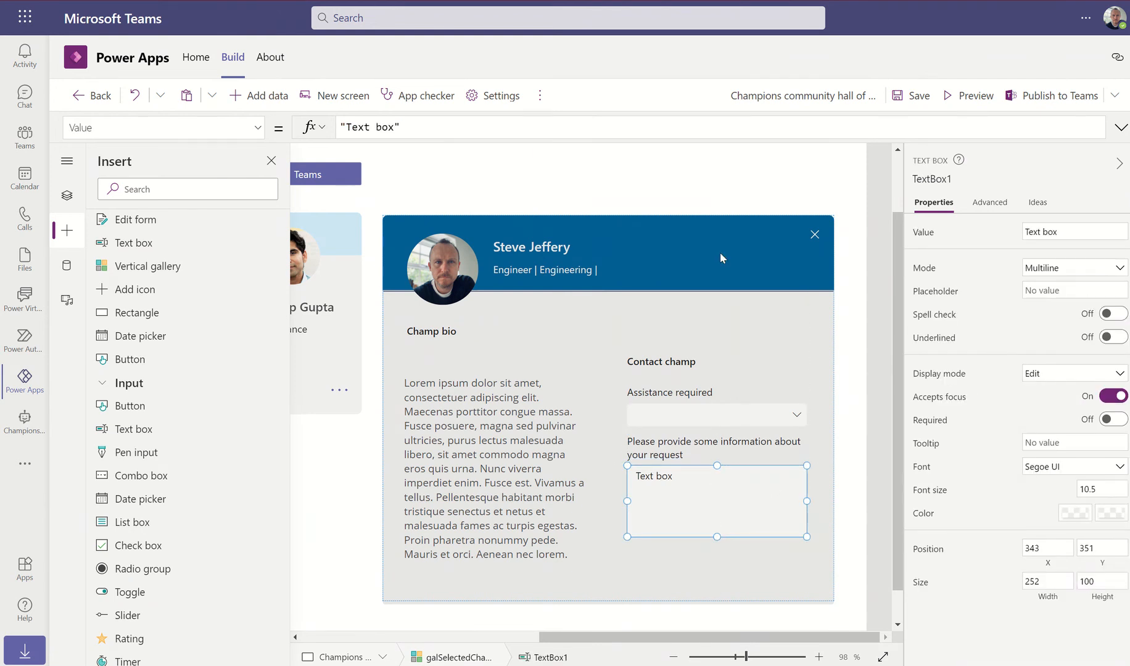
Add a button captioned "Send" below the request text box
{"action": "left_click", "coordinate": [130, 407]}
{"action": "left_click_drag", "start_coordinate": [433, 263], "coordinate": [662, 564]}
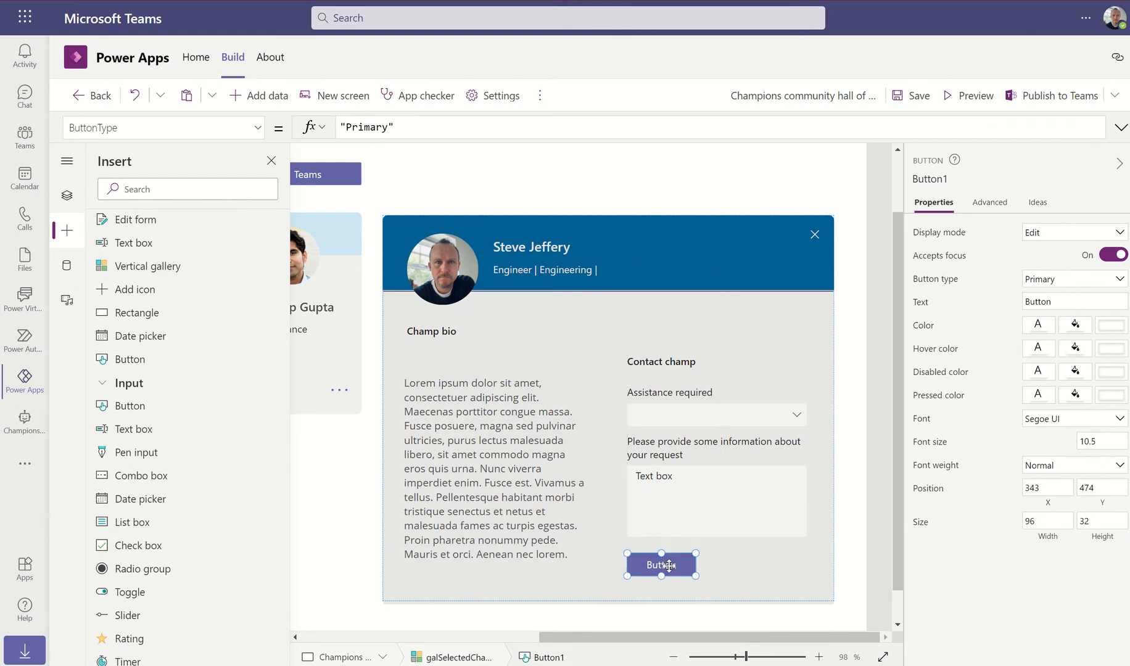
{"action": "double_click", "coordinate": [1066, 297]}
{"action": "type", "text": "Send"}
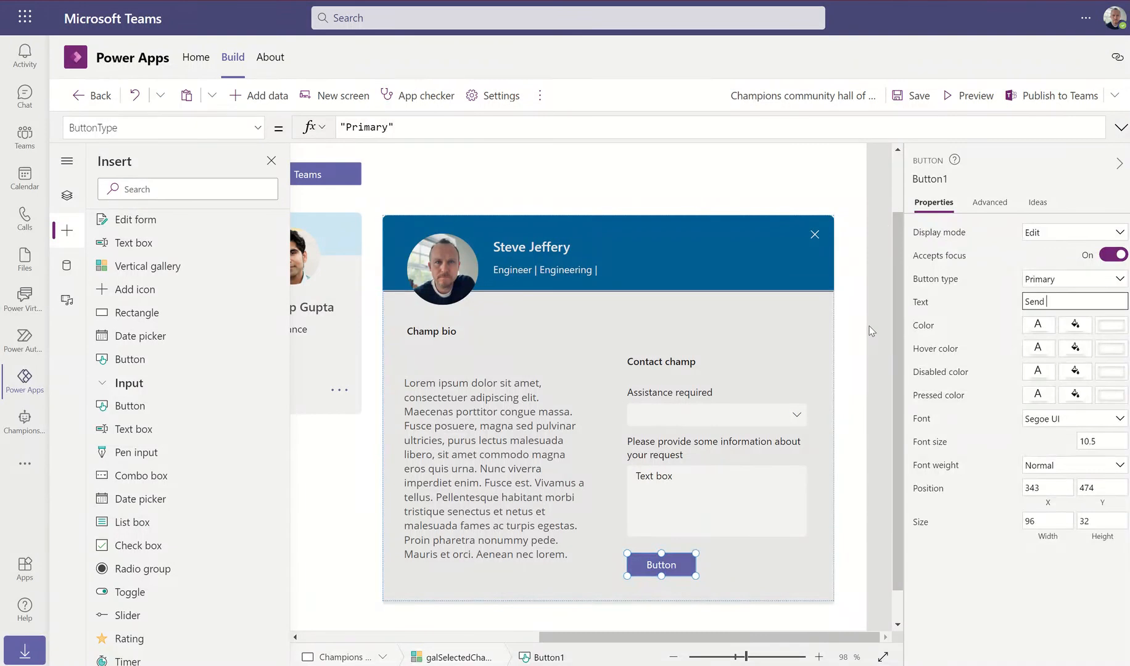
{"action": "left_click", "coordinate": [879, 225]}
Preview the app, close a champion's detail panel, and return to editing
{"action": "left_click", "coordinate": [981, 100]}
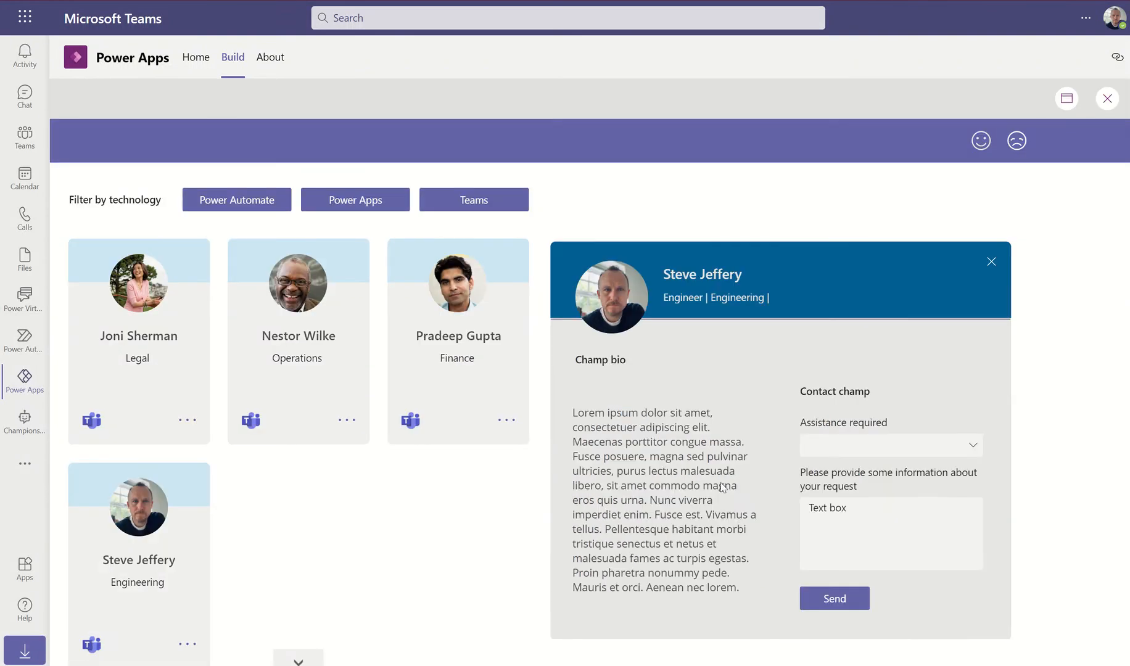
{"action": "left_click", "coordinate": [991, 265]}
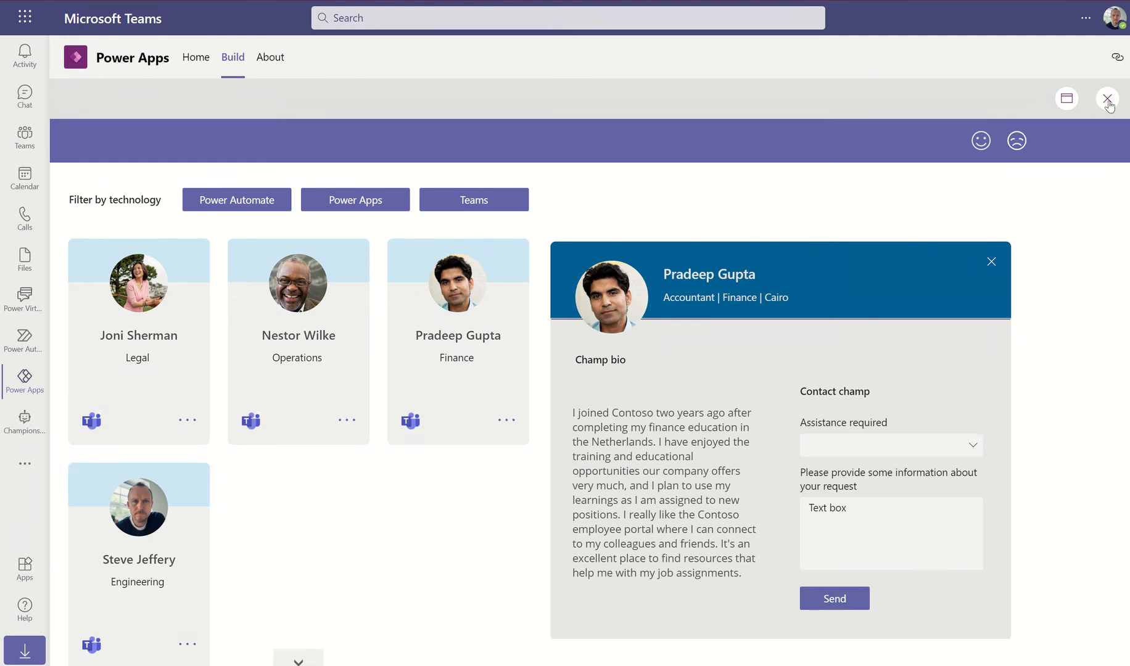
{"action": "left_click", "coordinate": [1067, 98]}
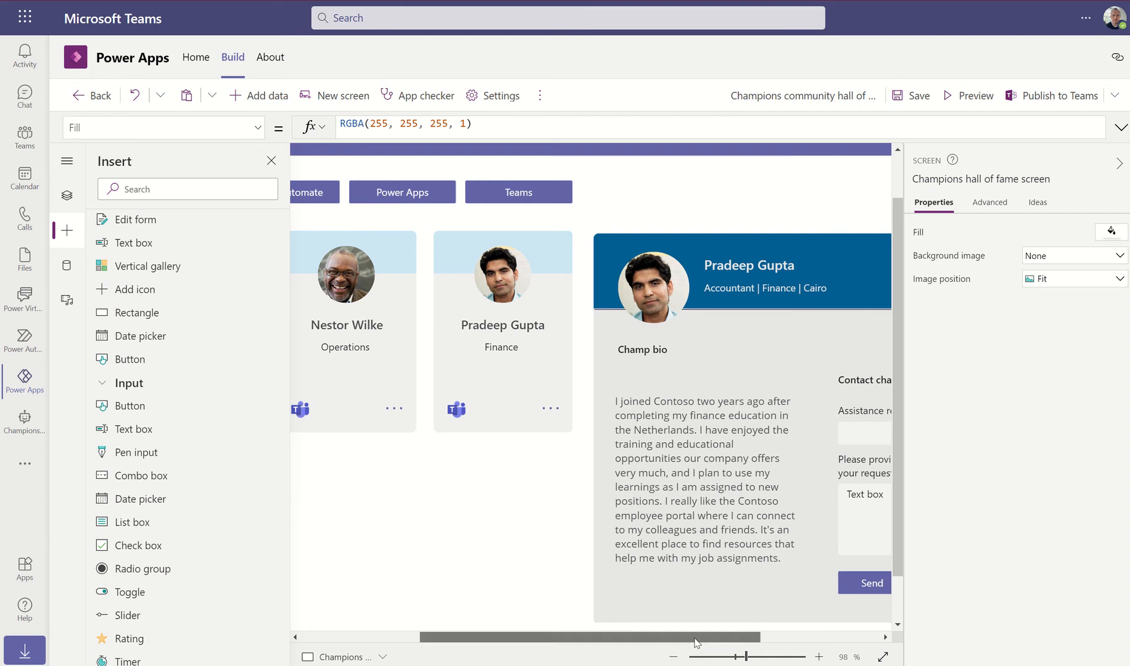
Select the contact form's labels, combo box, text box and Send button and move them together
{"action": "left_click_drag", "start_coordinate": [659, 637], "coordinate": [779, 591]}
{"action": "left_click", "coordinate": [669, 382]}
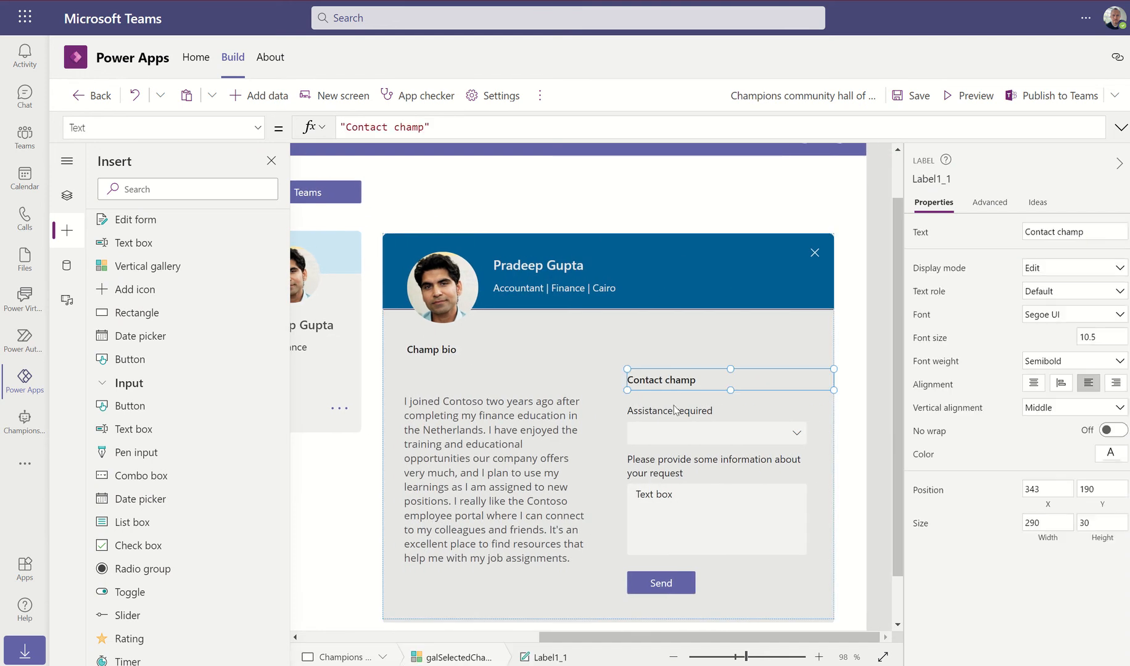
{"action": "left_click", "coordinate": [669, 411], "text": "shift"}
{"action": "left_click", "coordinate": [666, 434], "text": "shift"}
{"action": "left_click", "coordinate": [669, 468], "text": "shift"}
{"action": "left_click", "coordinate": [669, 512], "text": "shift"}
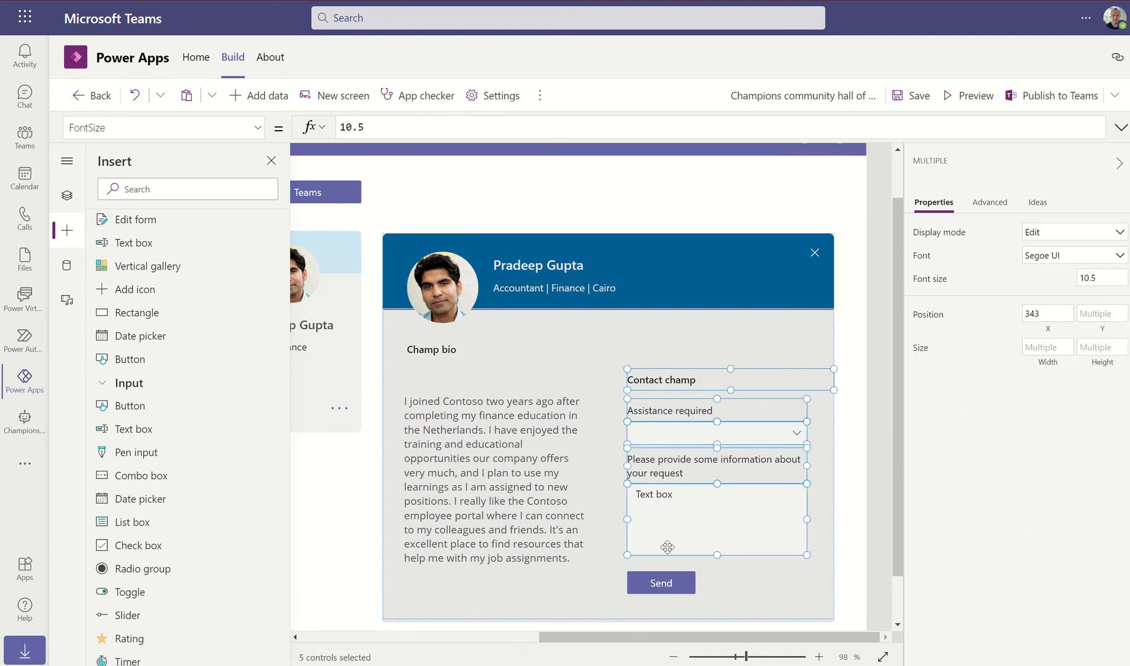
{"action": "left_click", "coordinate": [664, 583], "text": "shift"}
{"action": "left_click_drag", "start_coordinate": [674, 380], "coordinate": [671, 347]}
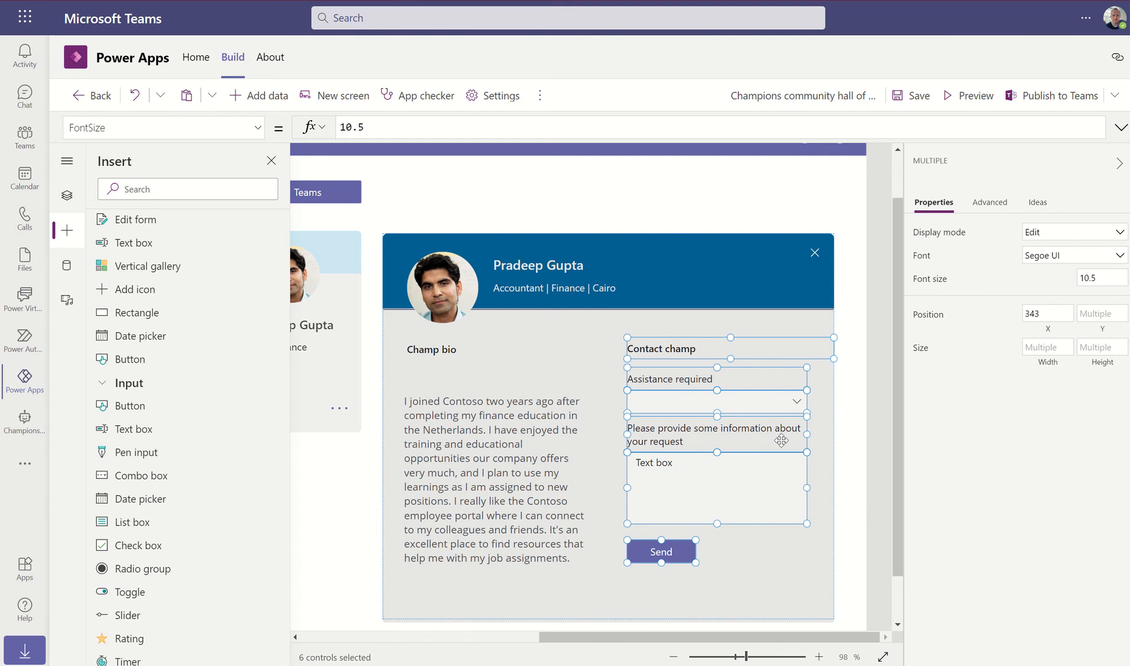
Reselect the contact form controls, shift them about 37 px lower, and preview the app
{"action": "left_click", "coordinate": [679, 386]}
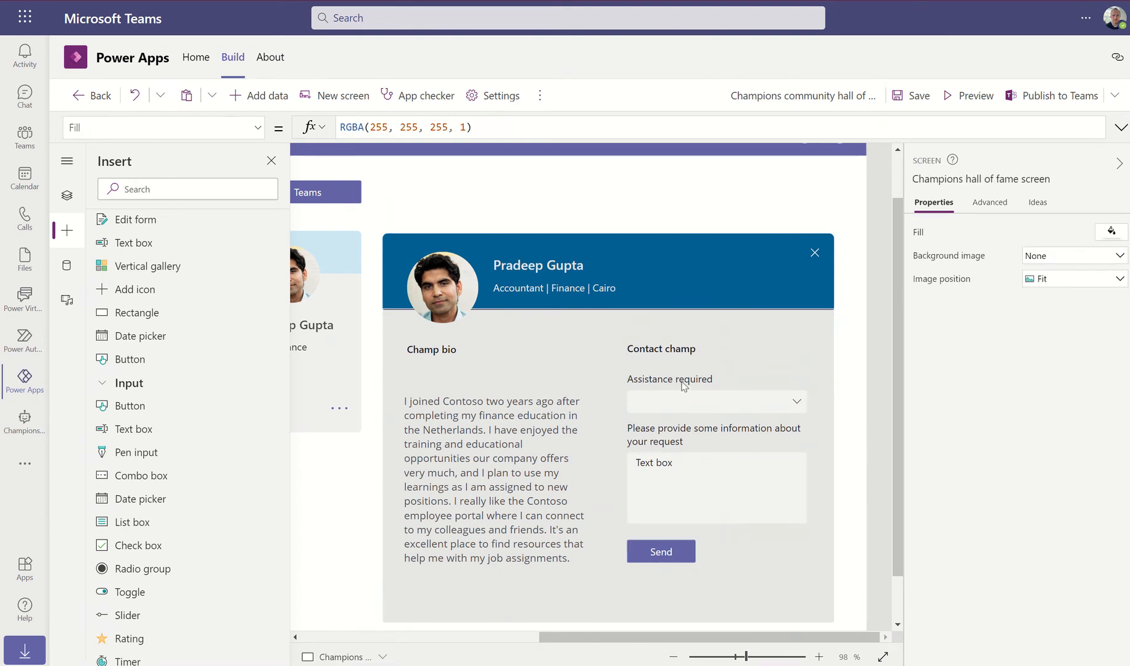
{"action": "left_click", "coordinate": [679, 386]}
{"action": "left_click", "coordinate": [701, 407], "text": "shift"}
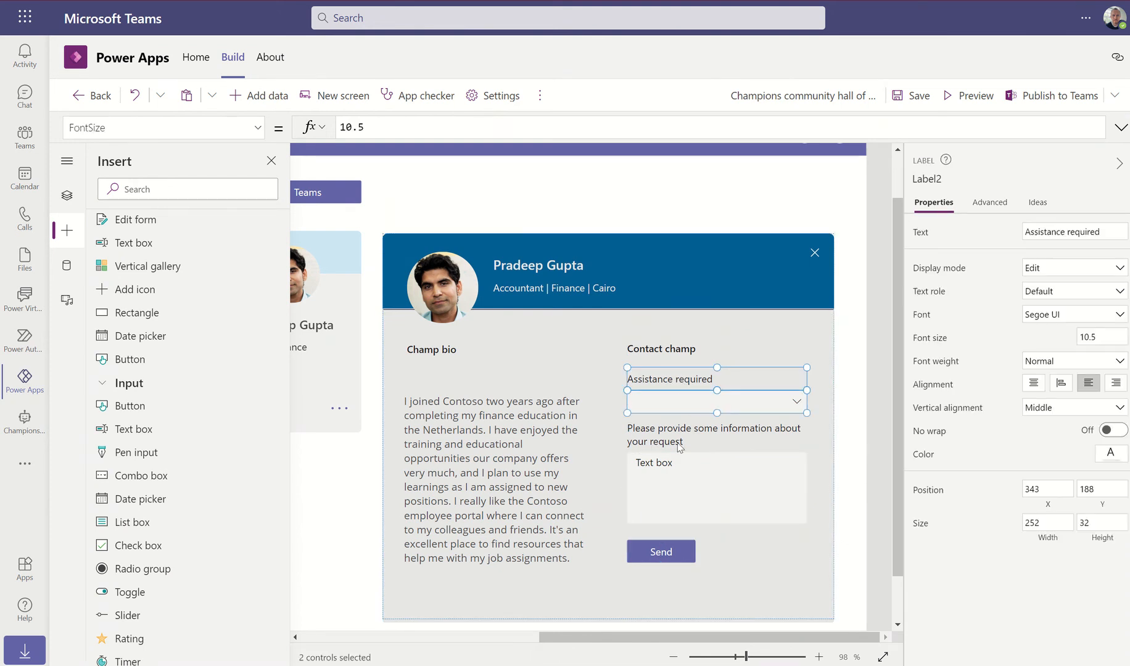
{"action": "left_click", "coordinate": [675, 432], "text": "shift"}
{"action": "left_click", "coordinate": [690, 495], "text": "shift"}
{"action": "left_click", "coordinate": [673, 555], "text": "shift"}
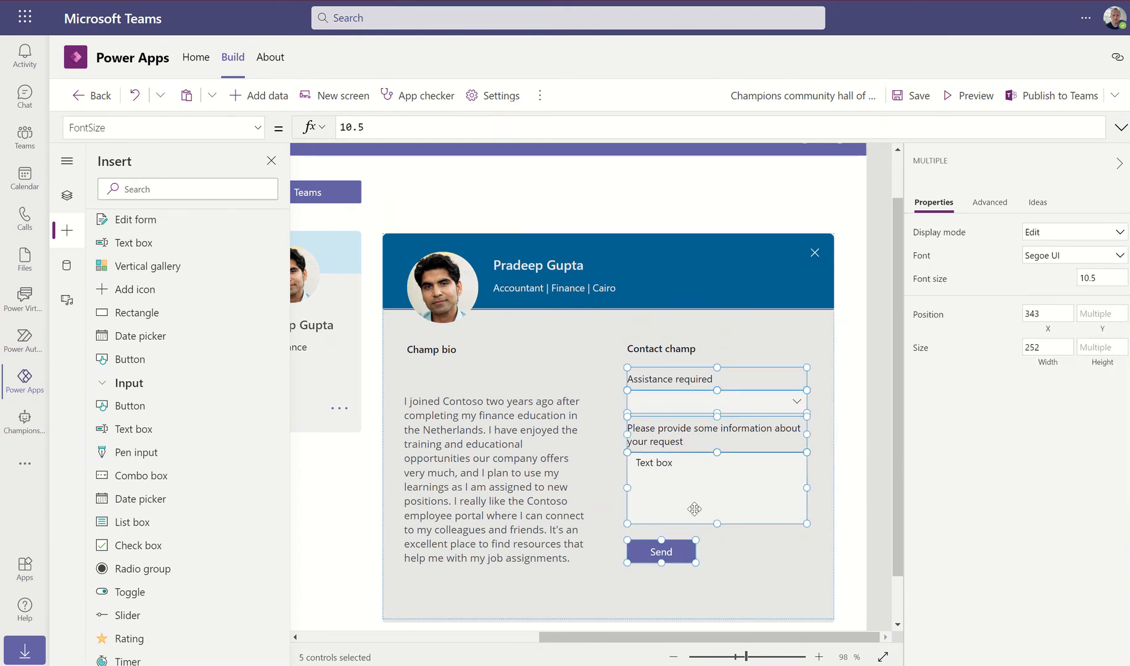
{"action": "left_click_drag", "start_coordinate": [695, 503], "coordinate": [695, 526]}
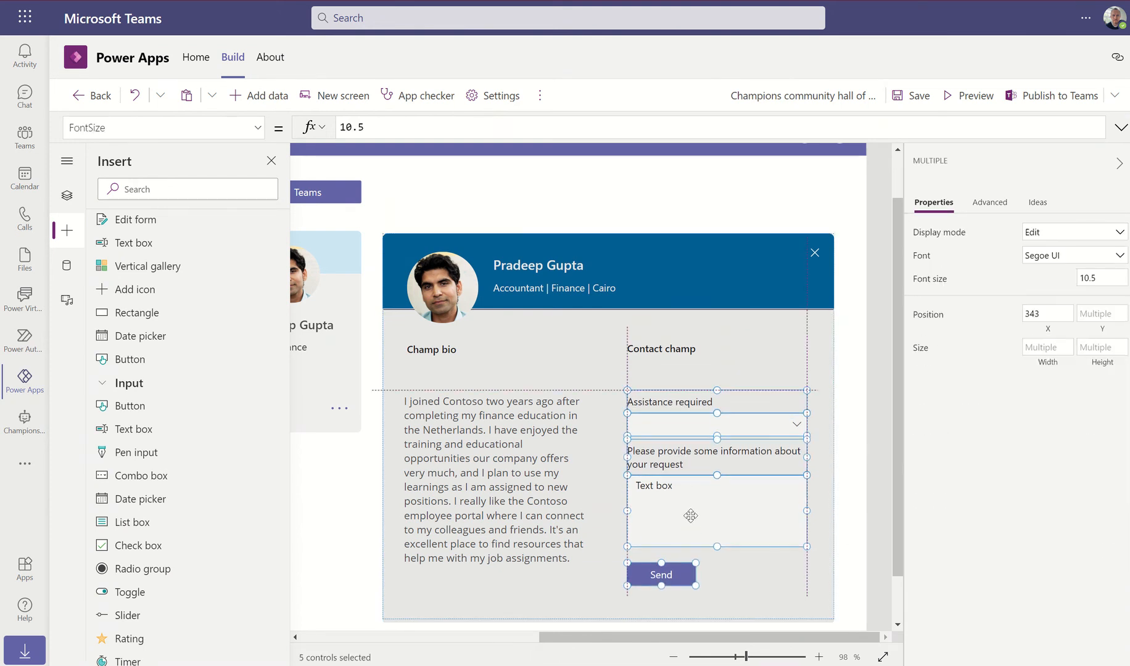
{"action": "left_click", "coordinate": [781, 589]}
{"action": "left_click", "coordinate": [871, 544]}
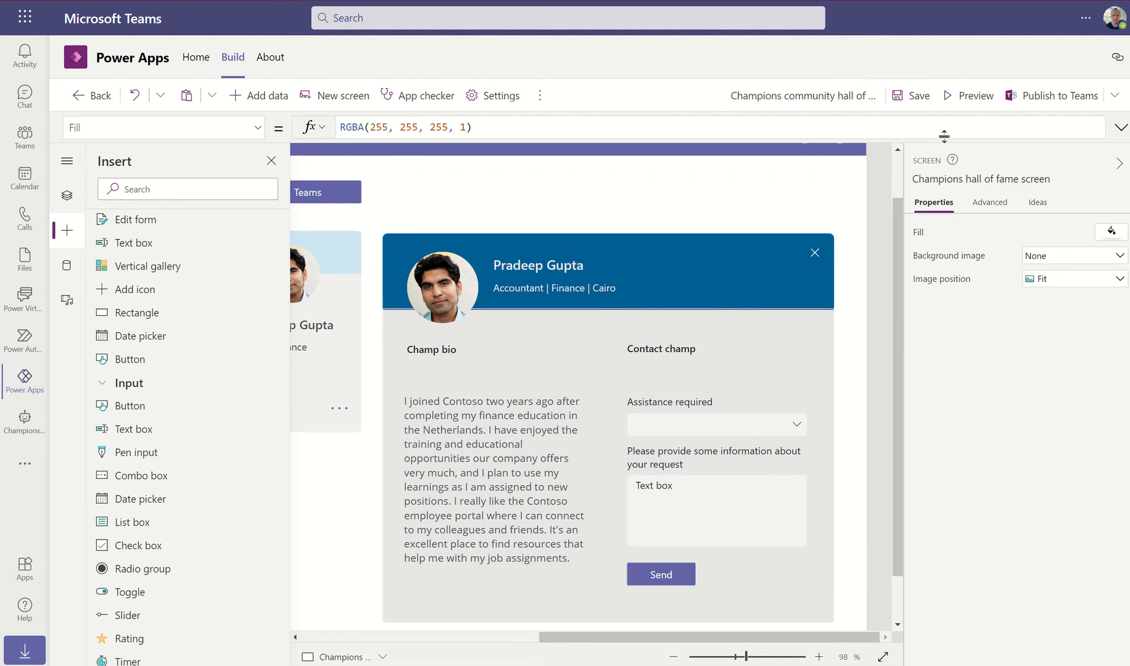
{"action": "left_click", "coordinate": [962, 99]}
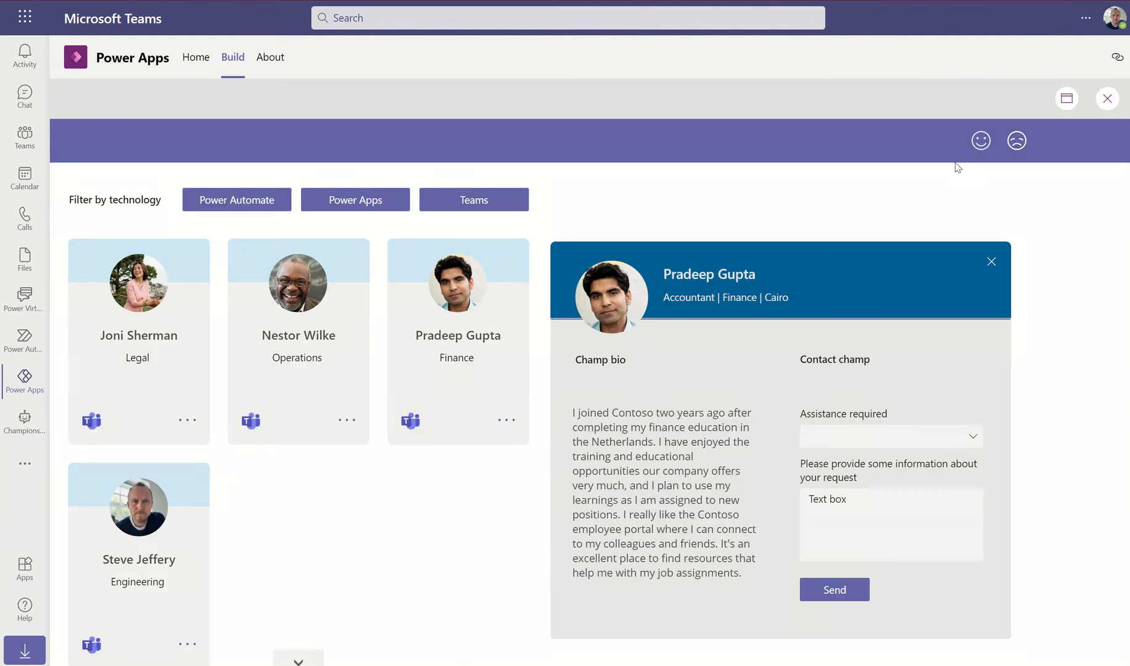
Fit the preview to canvas size, test Send, and view the Engineering champion's profile
{"action": "left_click", "coordinate": [1061, 102]}
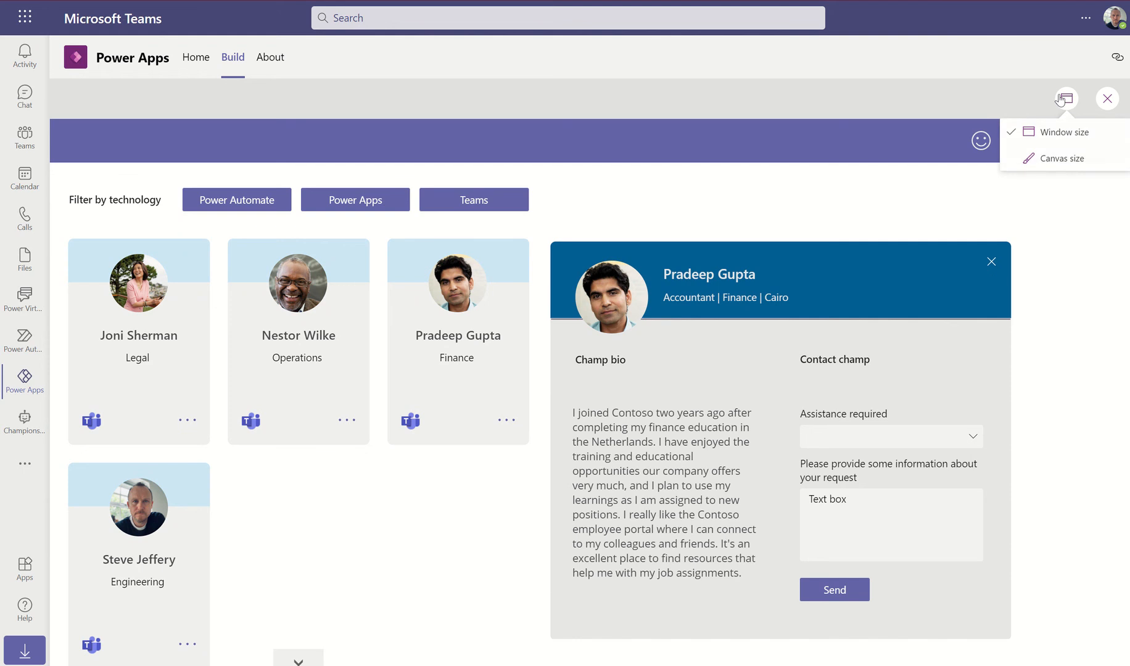
{"action": "left_click", "coordinate": [1052, 158]}
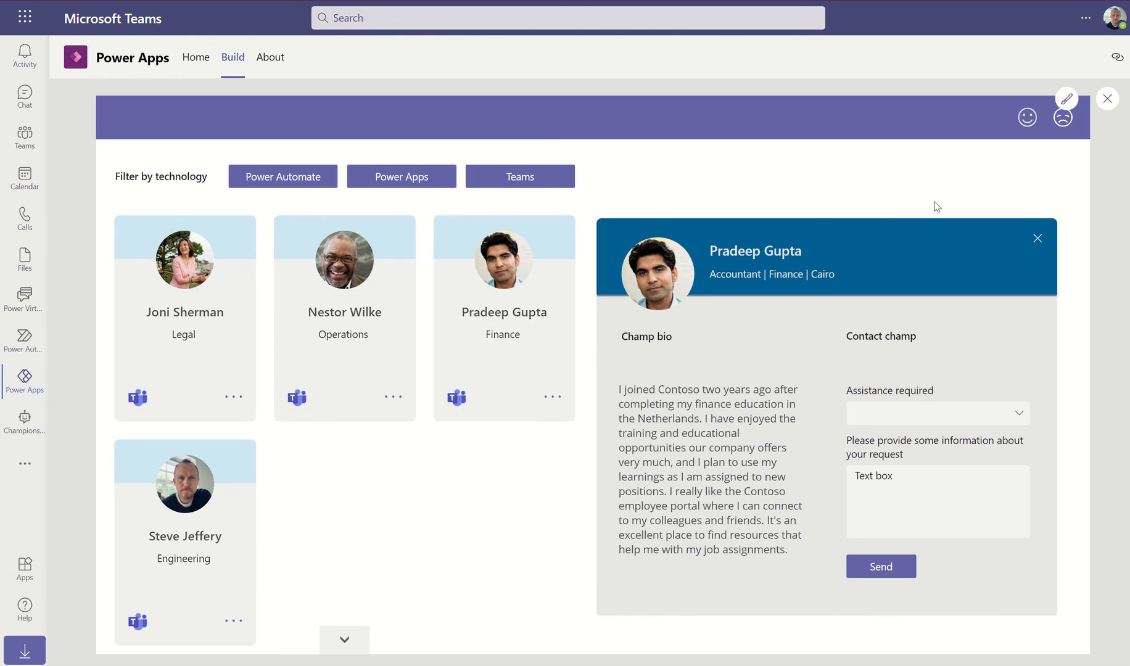
{"action": "left_click", "coordinate": [885, 573]}
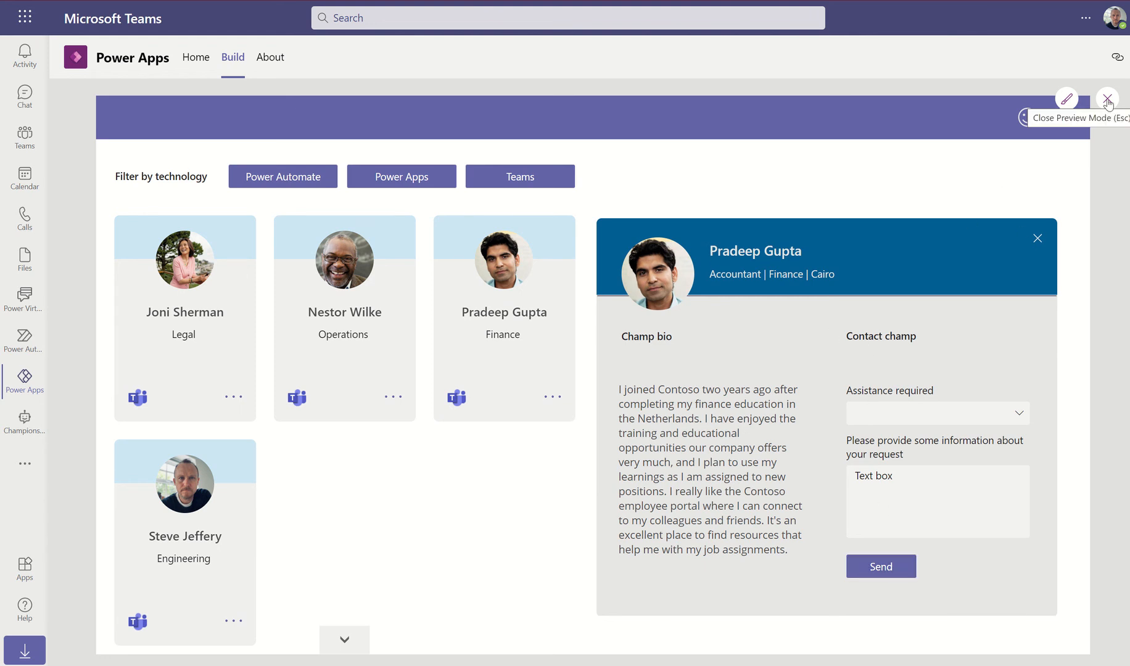
{"action": "left_click", "coordinate": [233, 621]}
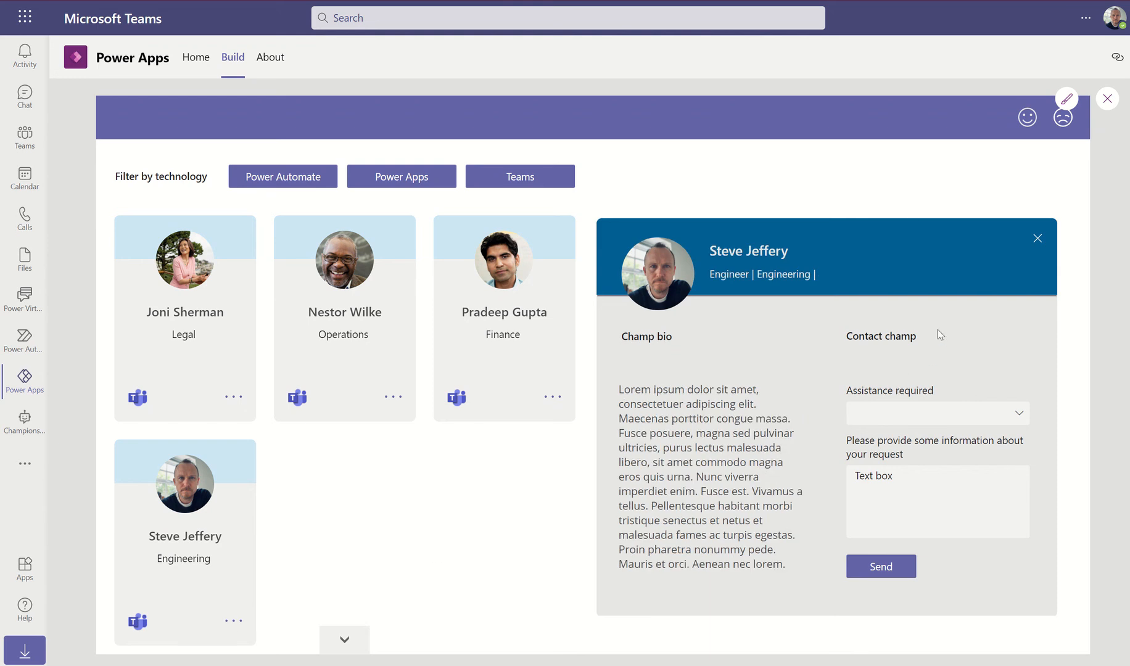
{"action": "left_click", "coordinate": [1108, 104]}
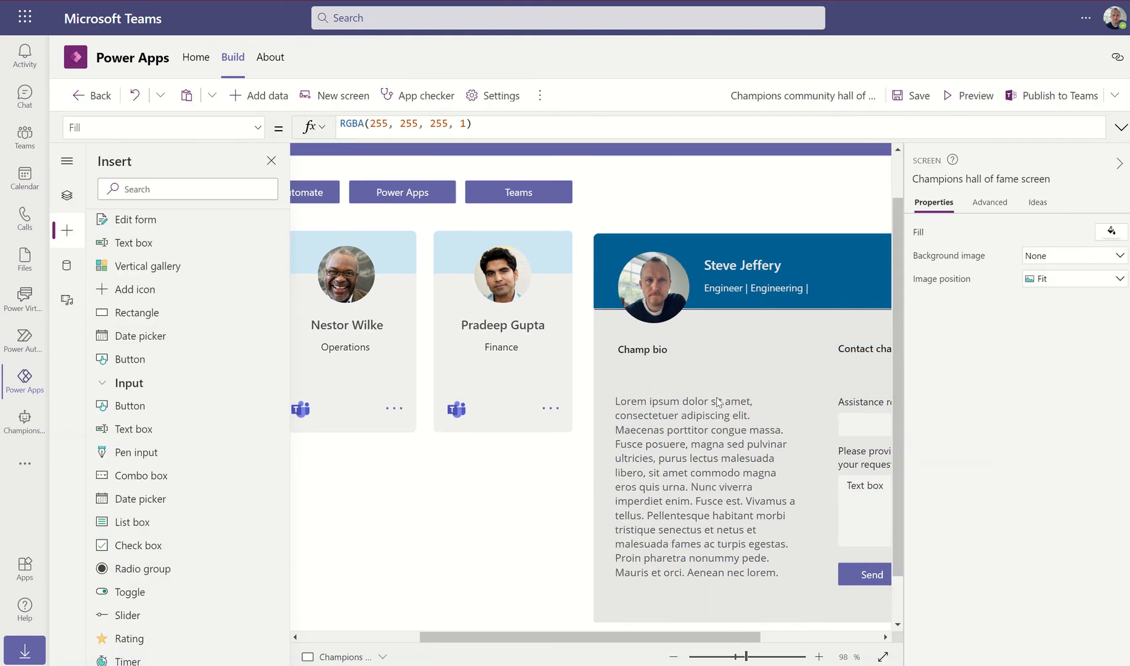
Publish the hall of fame app to Teams as one tab in General, removing the duplicate
{"action": "left_click", "coordinate": [1055, 97]}
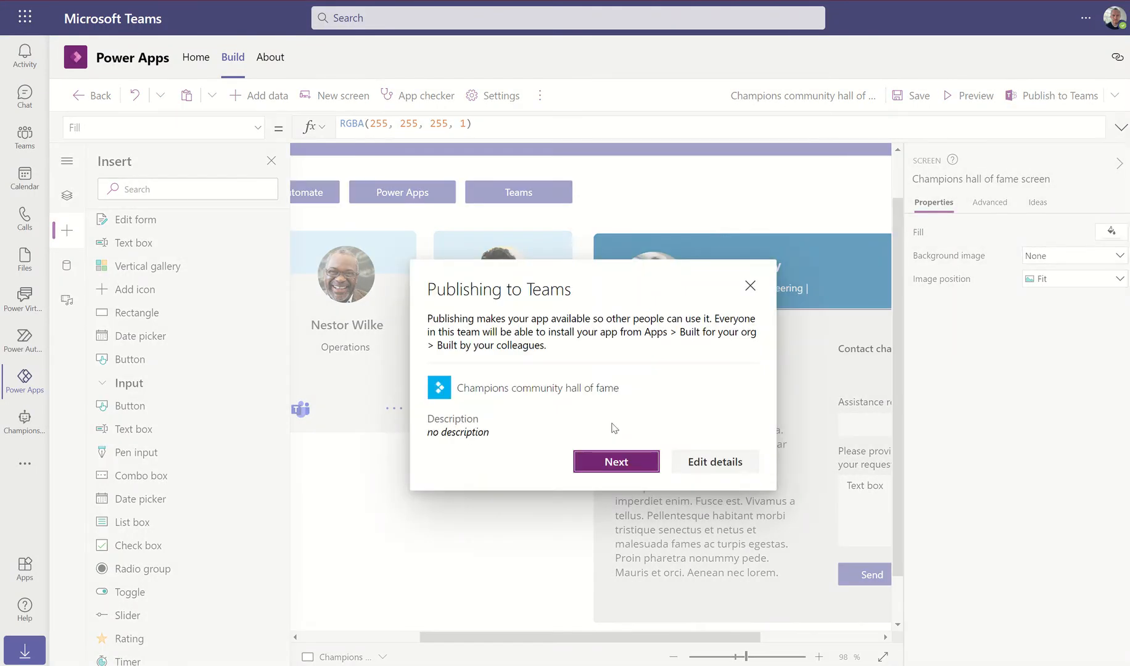
{"action": "left_click", "coordinate": [597, 464]}
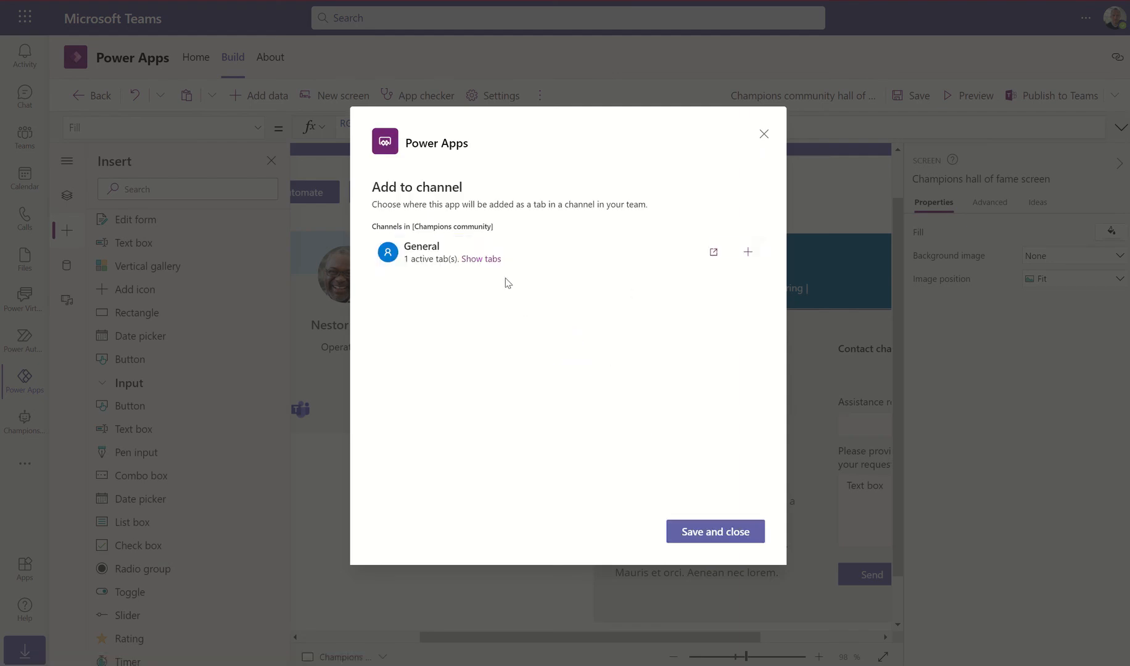
{"action": "left_click", "coordinate": [747, 251]}
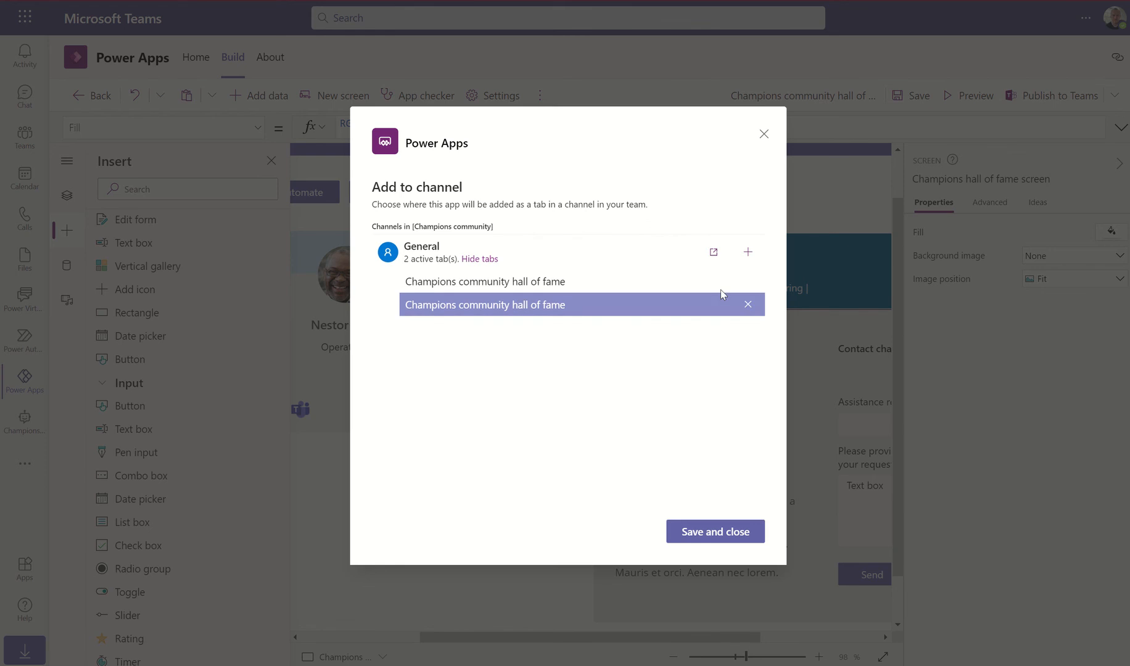
{"action": "left_click", "coordinate": [750, 304]}
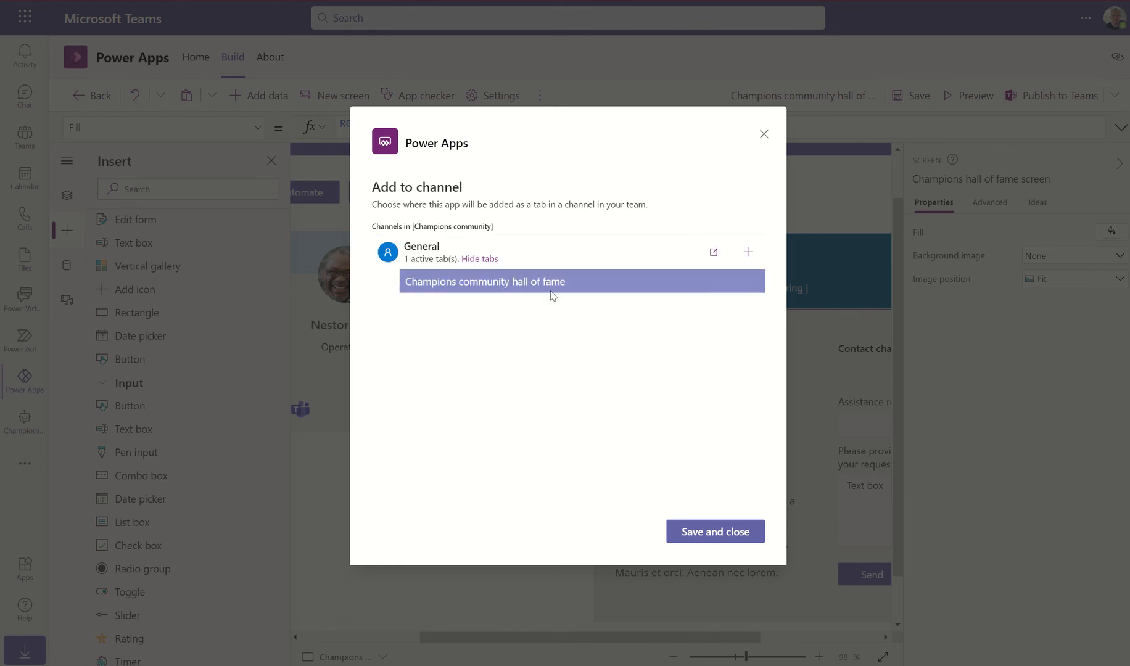
{"action": "left_click", "coordinate": [715, 536]}
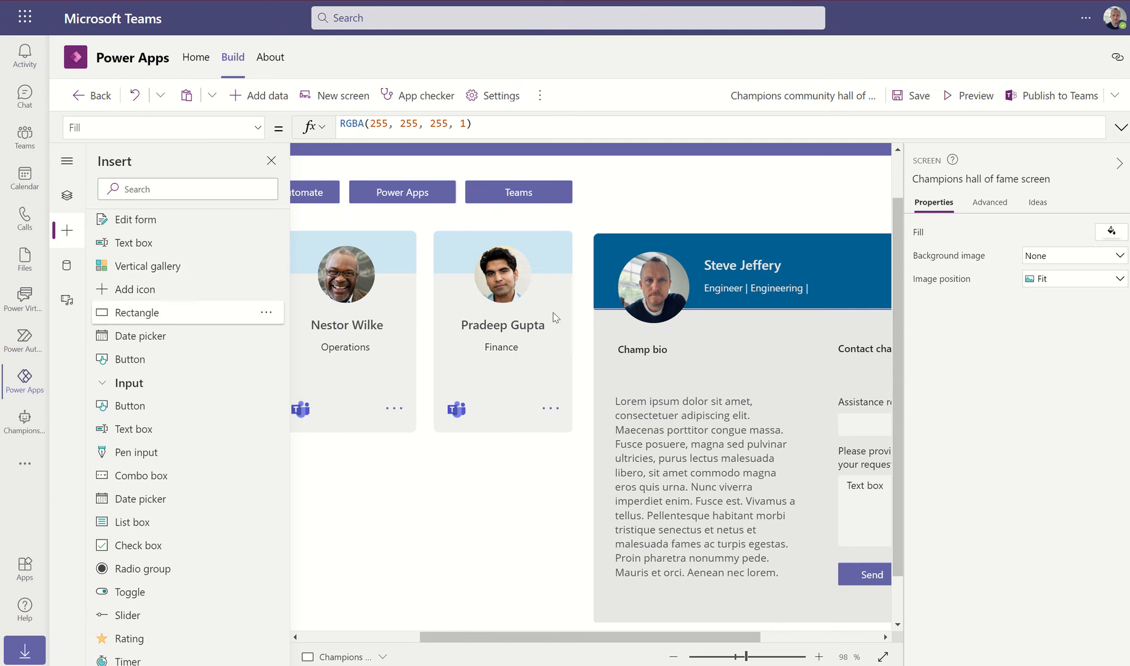
From Power Apps Home, show all of the Champions community team's items and list its Cloud flows
{"action": "left_click", "coordinate": [199, 62]}
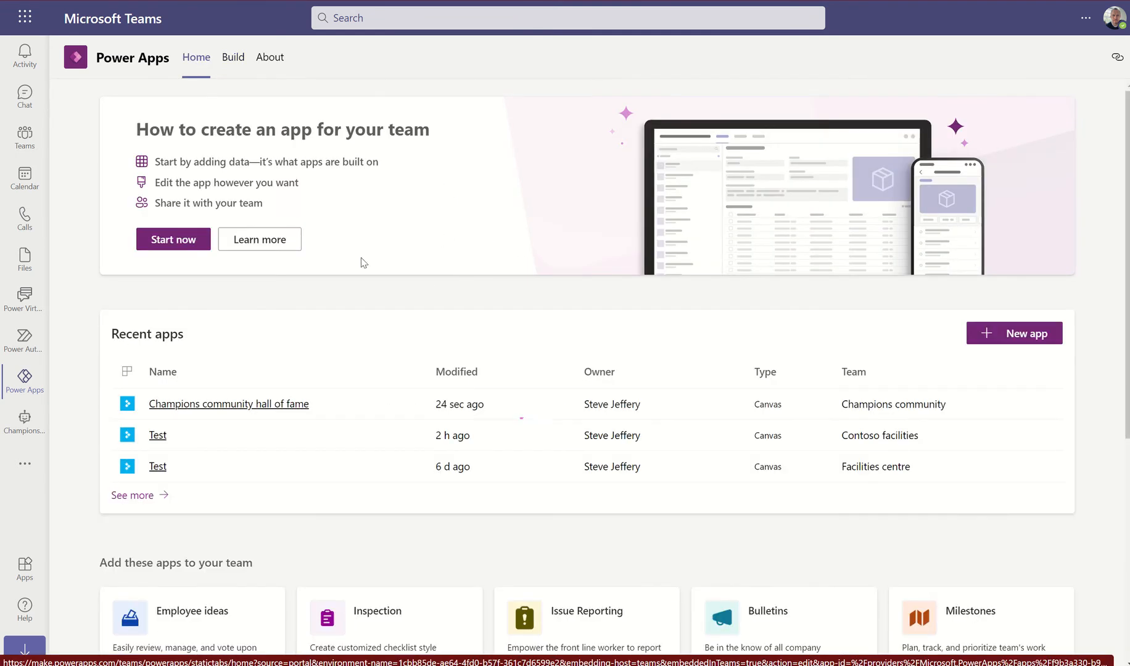
{"action": "left_click", "coordinate": [140, 498]}
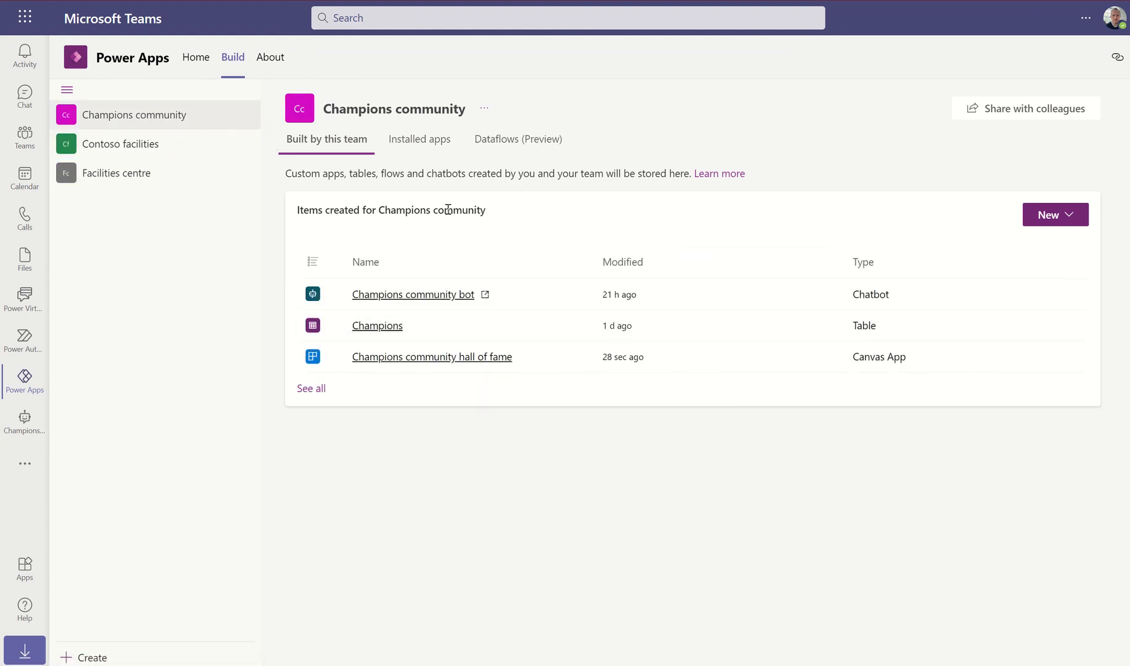
{"action": "left_click", "coordinate": [312, 389]}
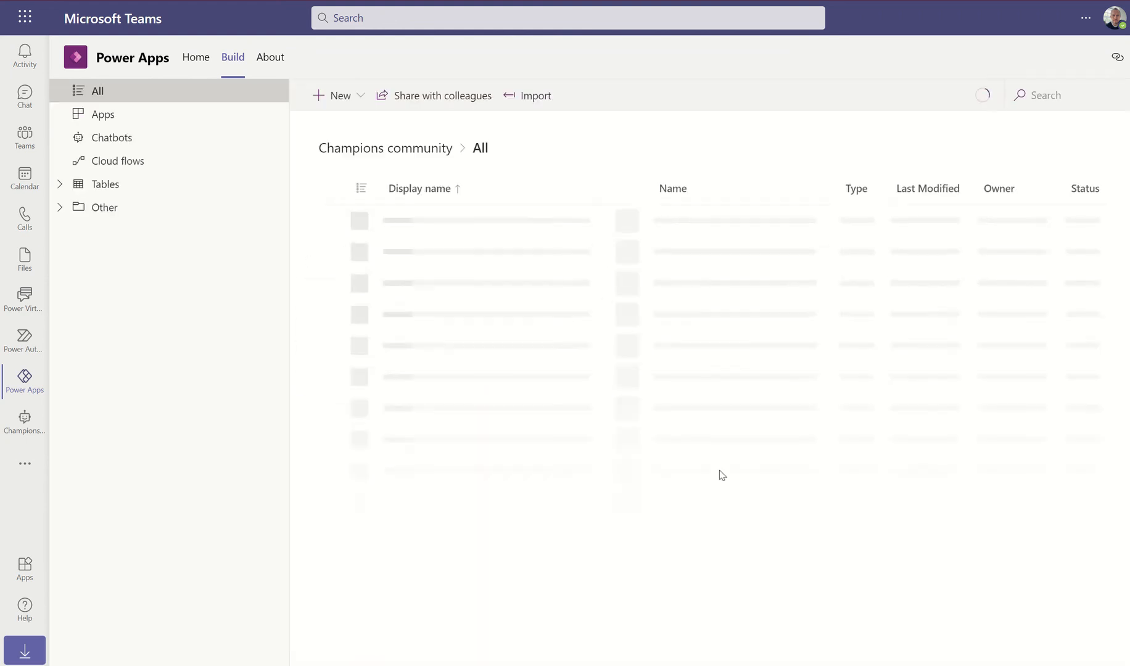
{"action": "left_click", "coordinate": [126, 163]}
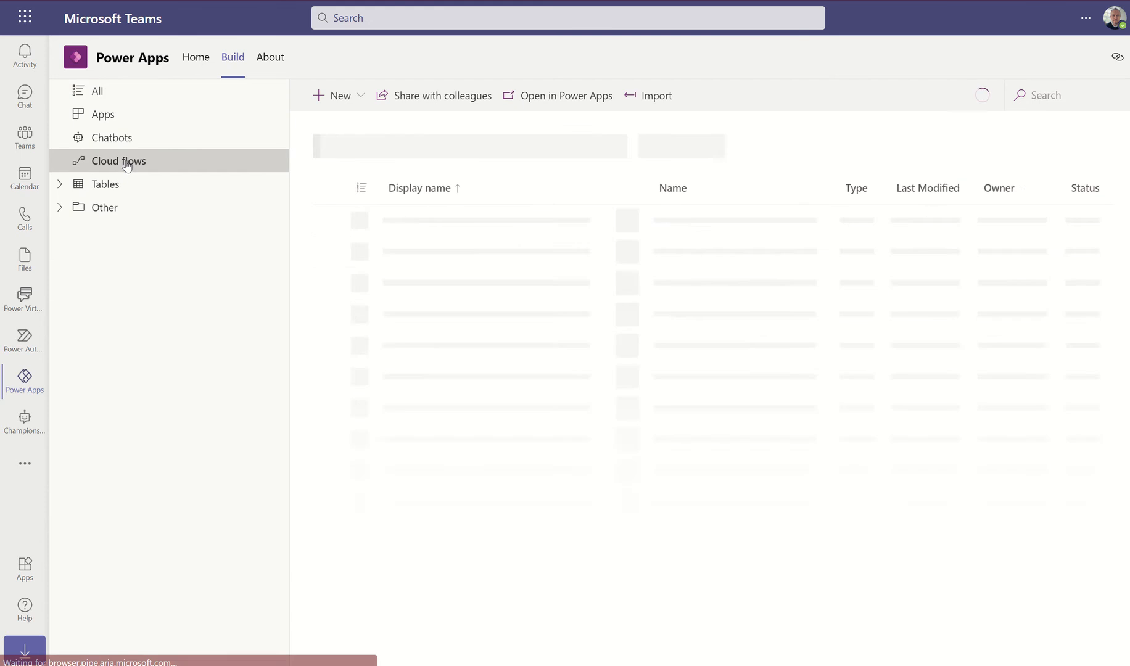
Create a new instant cloud flow using the PowerApps trigger
{"action": "left_click", "coordinate": [363, 97]}
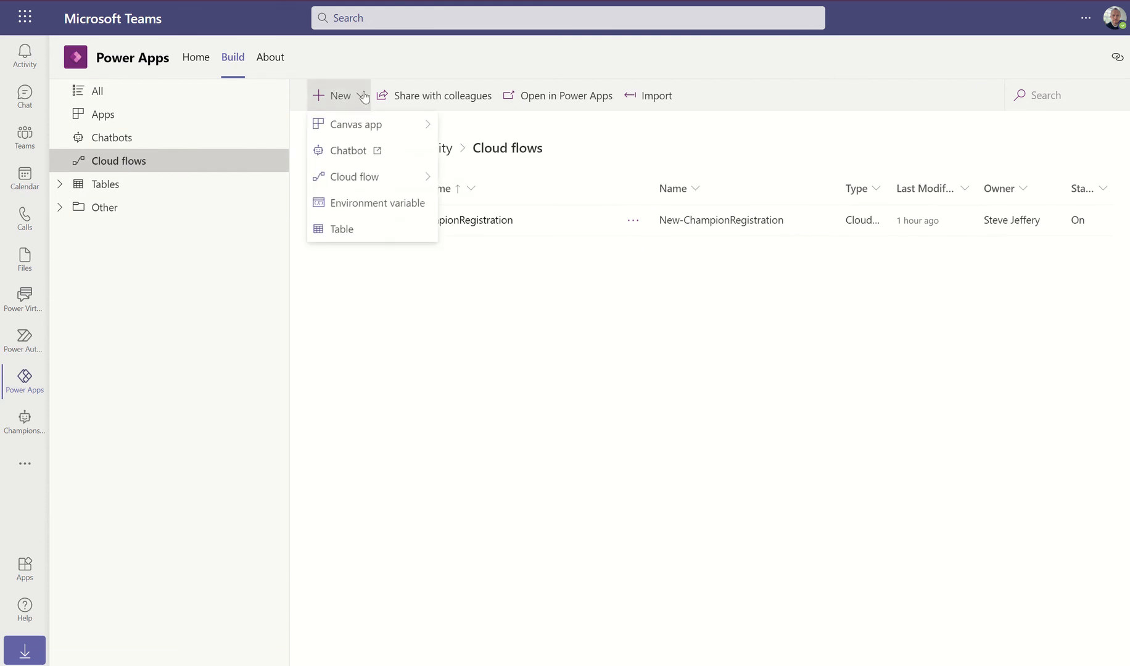
{"action": "mouse_move", "coordinate": [388, 177]}
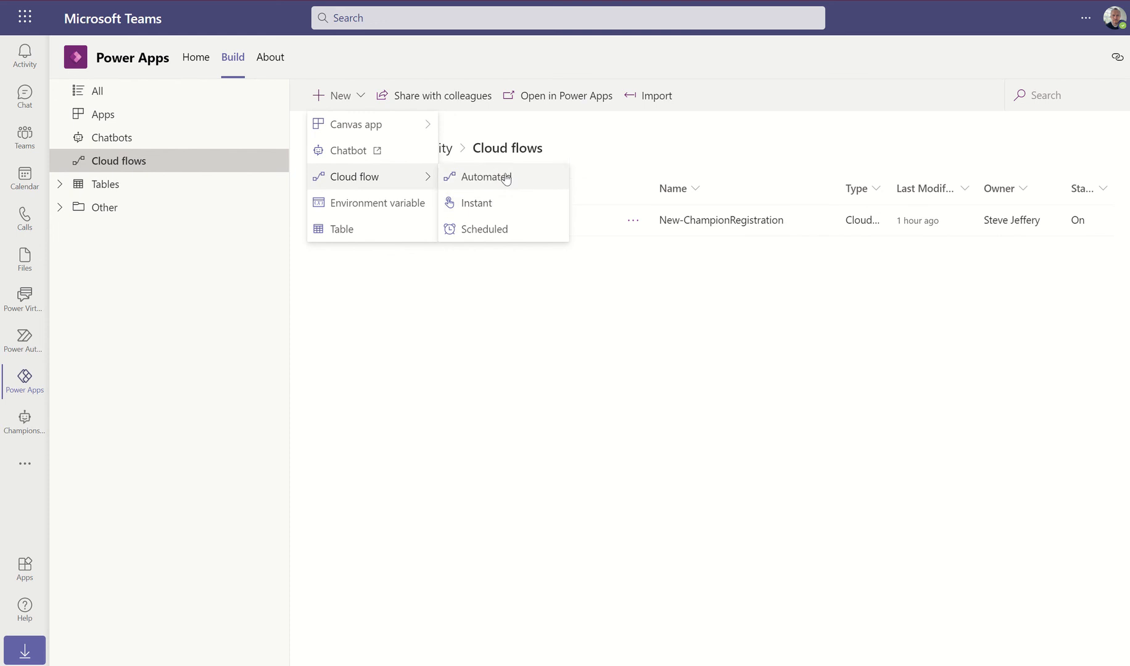
{"action": "left_click", "coordinate": [480, 204]}
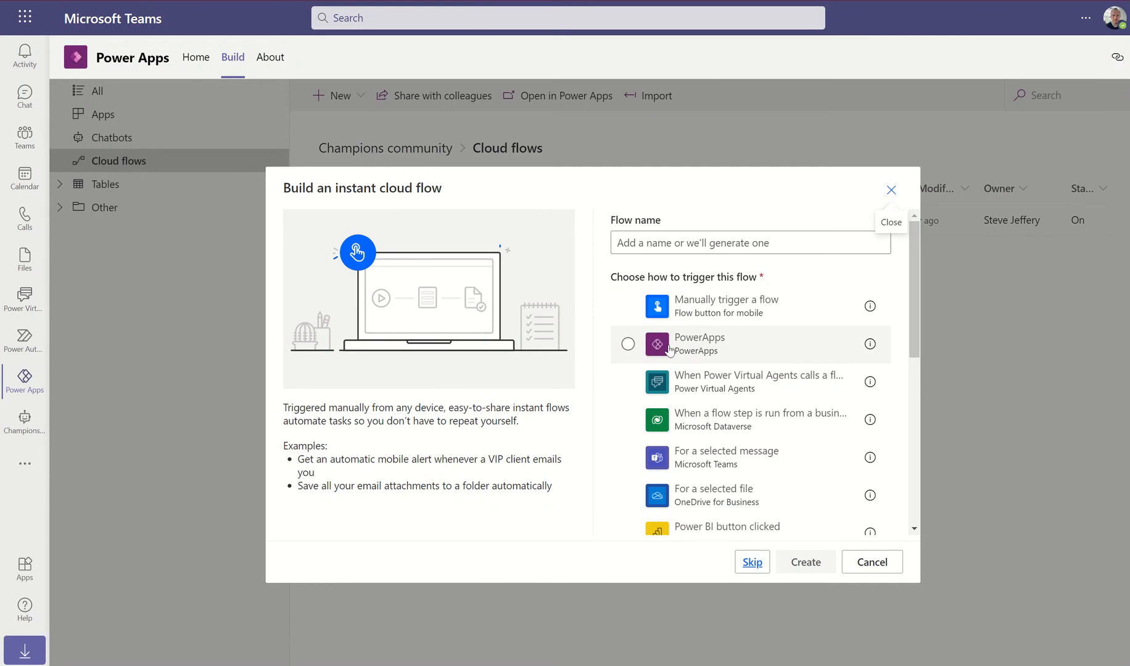
{"action": "left_click", "coordinate": [627, 345]}
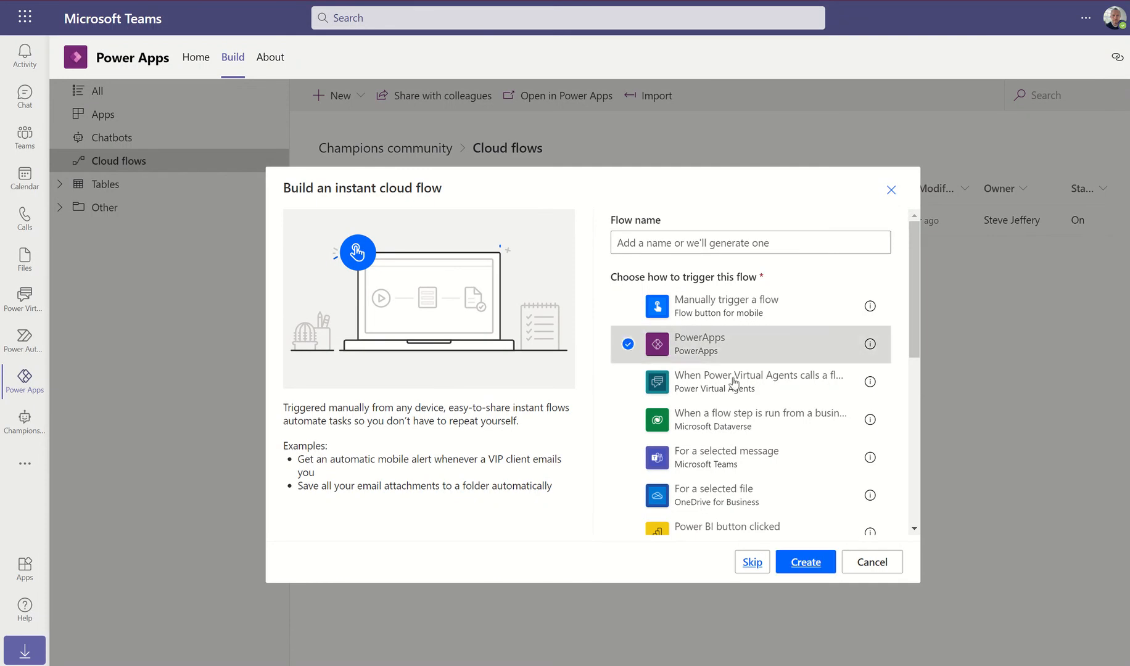
{"action": "left_click", "coordinate": [806, 562]}
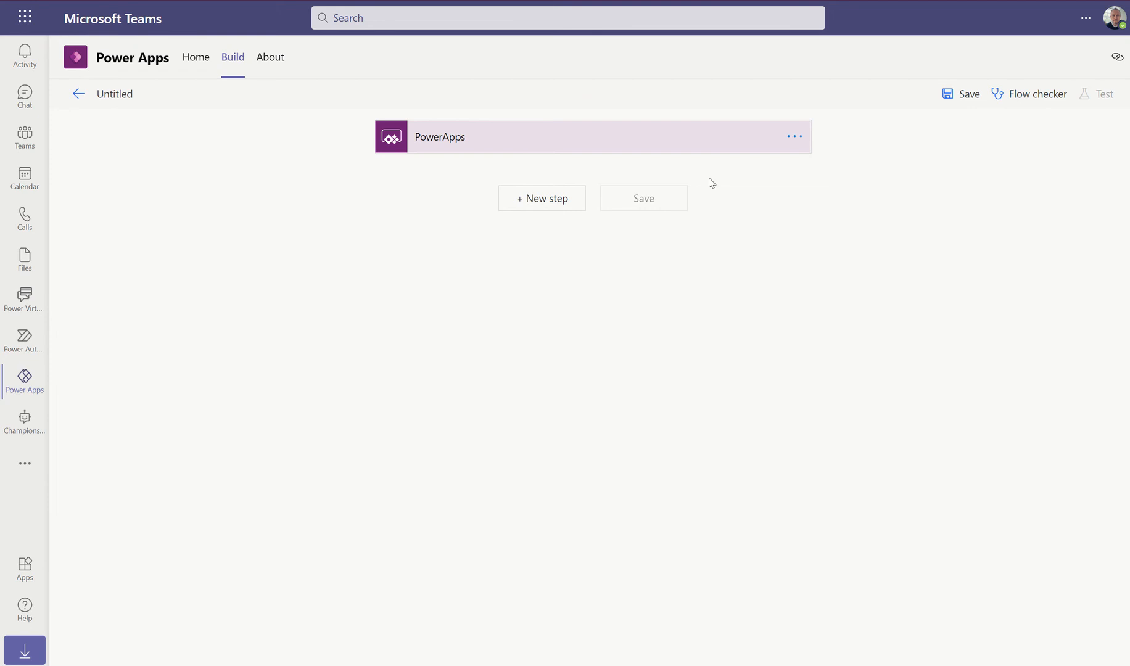
Expand the PowerApps trigger step and glance at its options
{"action": "left_click", "coordinate": [699, 147]}
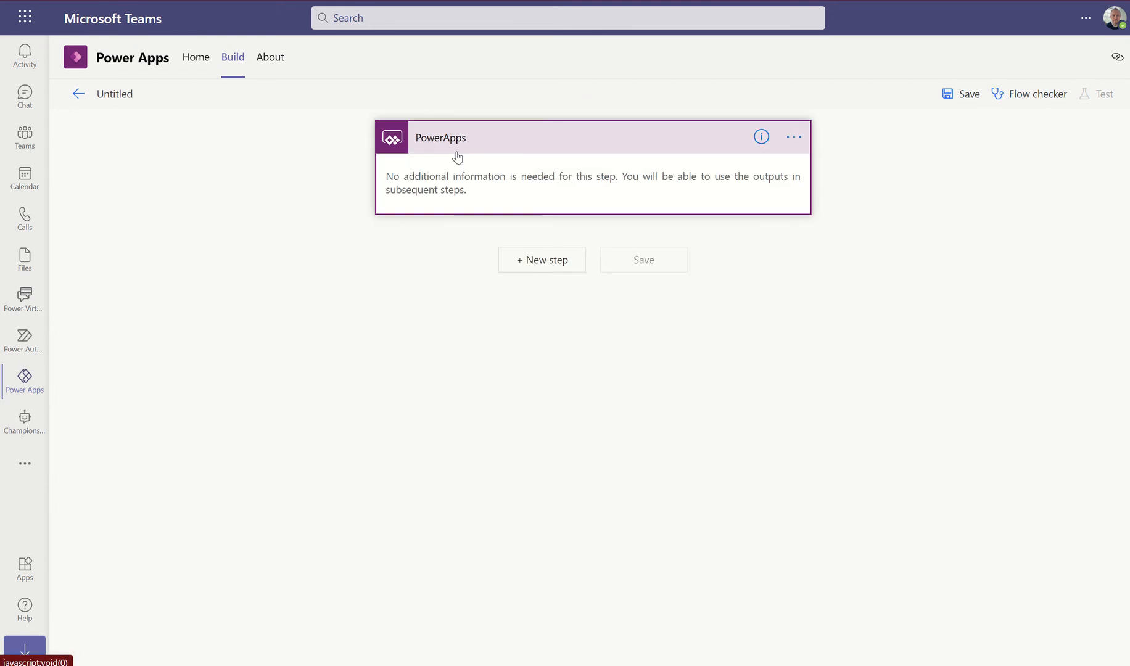
{"action": "left_click", "coordinate": [794, 137]}
{"action": "left_click", "coordinate": [403, 245]}
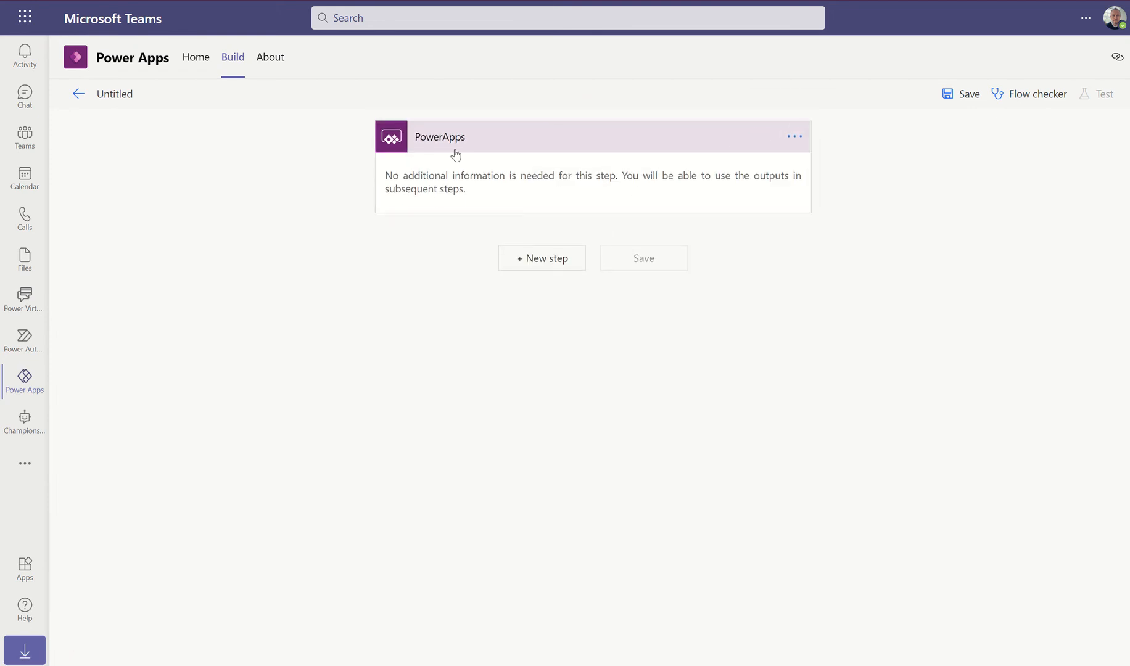
Rename the untitled flow to 'Send-ChampAssistanceRequest'
{"action": "left_click", "coordinate": [121, 91]}
{"action": "type", "text": "Send-Champ"}
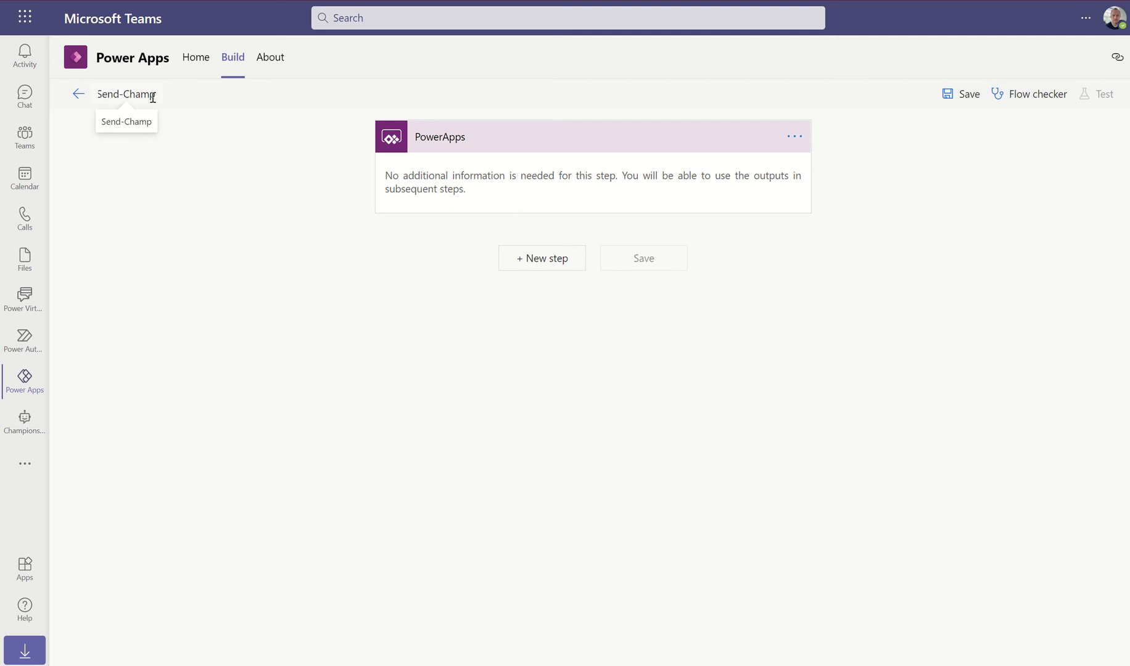
{"action": "type", "text": "Asis"}
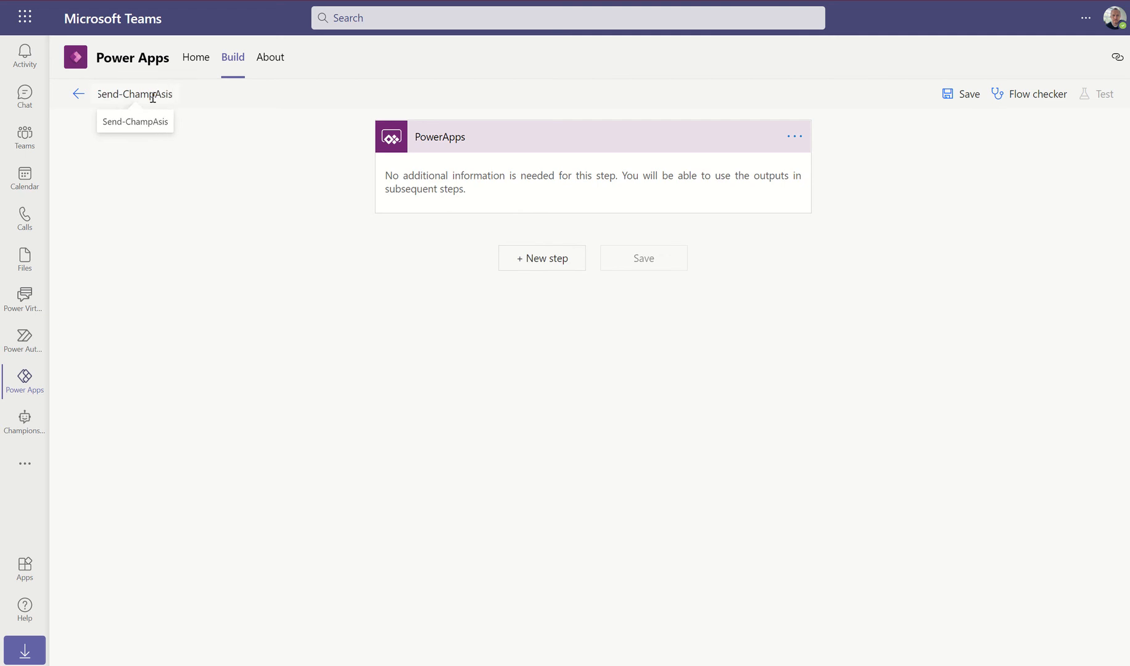
{"action": "key", "text": "BackSpace"}
{"action": "key", "text": "BackSpace"}
{"action": "type", "text": "sistance"}
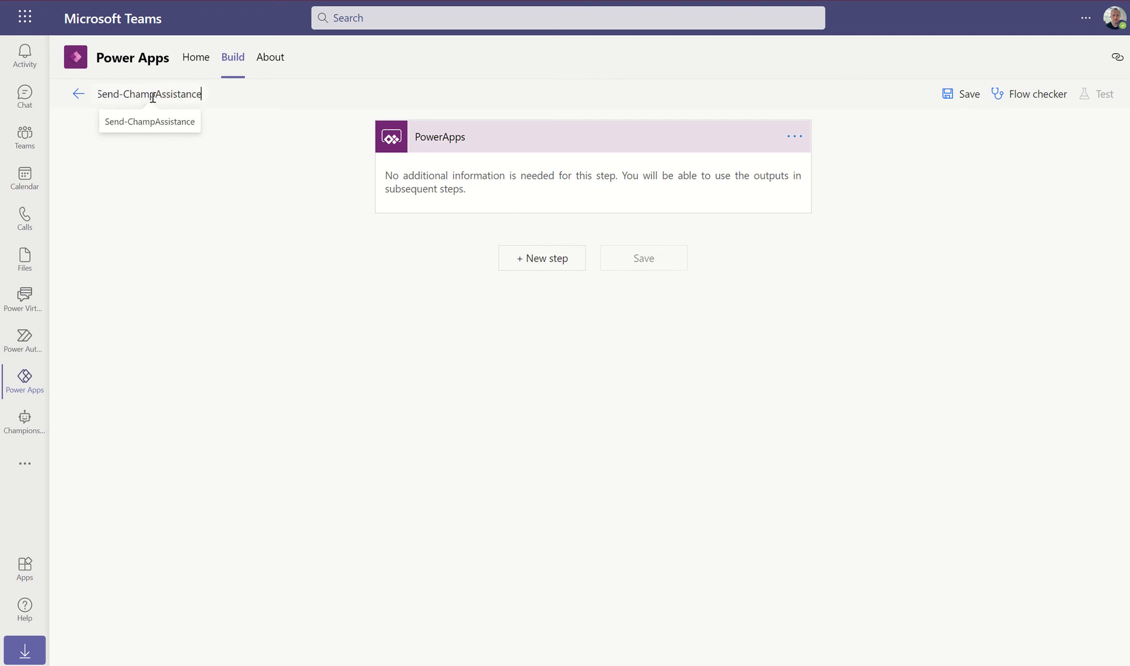
{"action": "type", "text": "Request"}
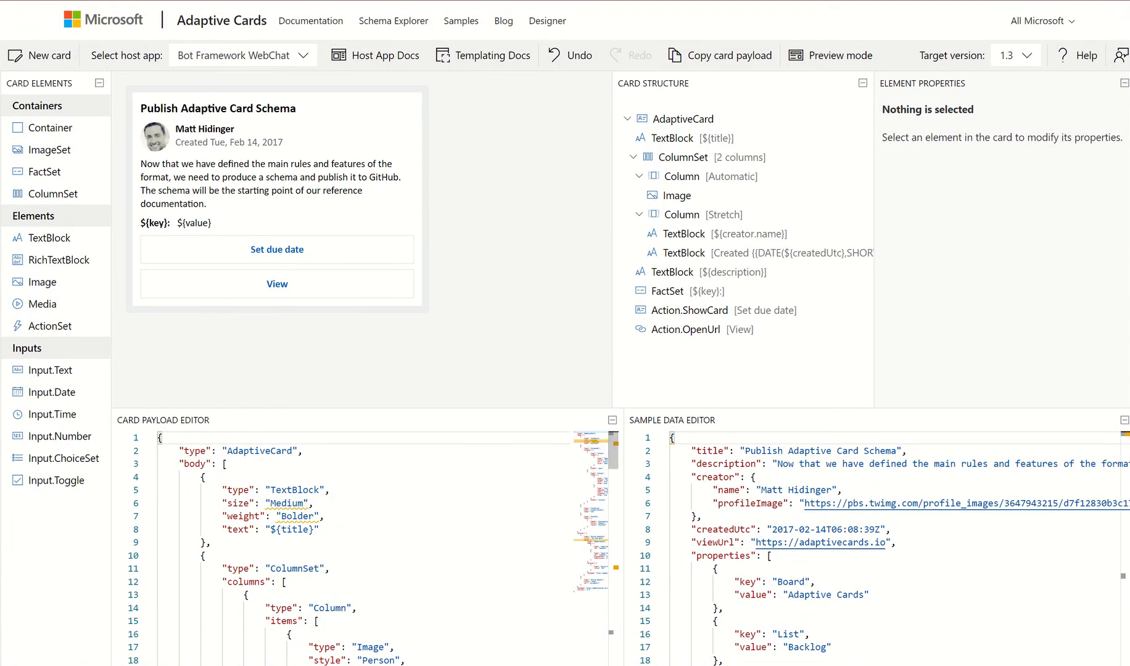
In the Notepad notes, paste the designer web address and delete the two width notes
{"action": "key", "text": "alt+Tab"}
{"action": "left_click", "coordinate": [780, 187]}
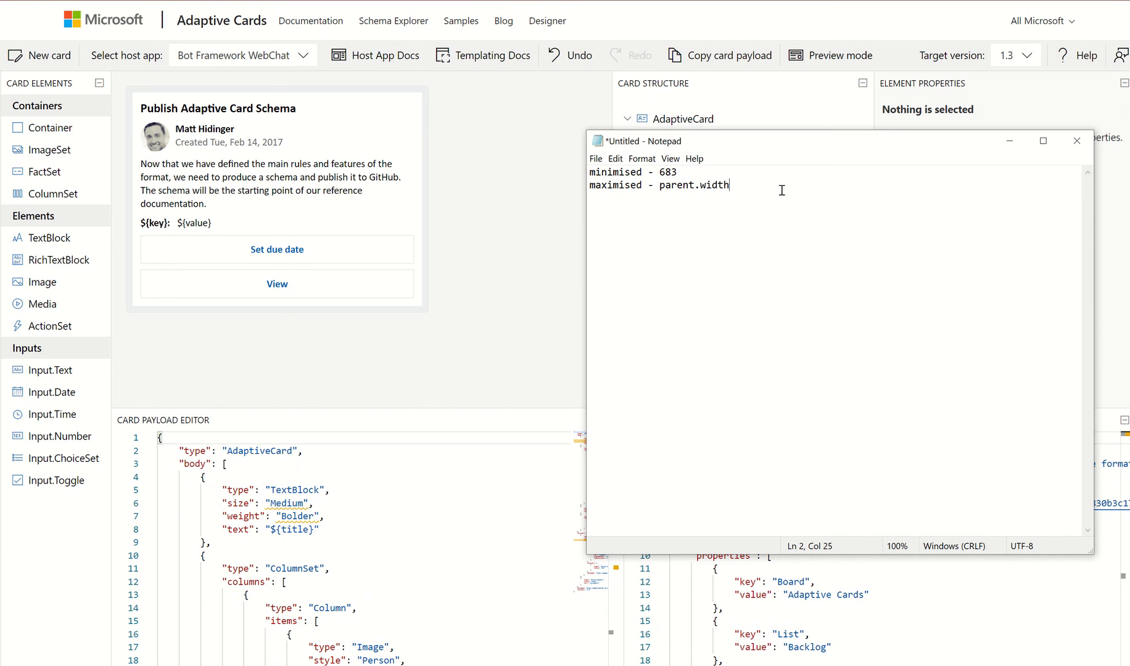
{"action": "key", "text": "Return"}
{"action": "key", "text": "Return"}
{"action": "type", "text": "https://adaptivecards.io/designer/"}
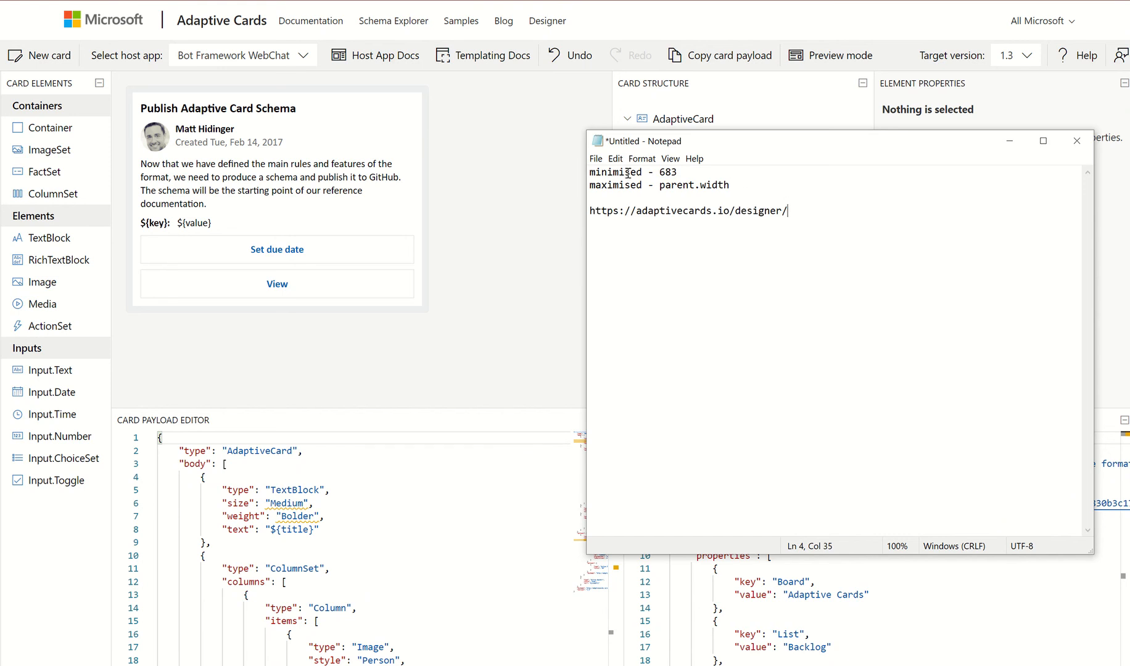
{"action": "left_click_drag", "start_coordinate": [593, 173], "coordinate": [738, 185]}
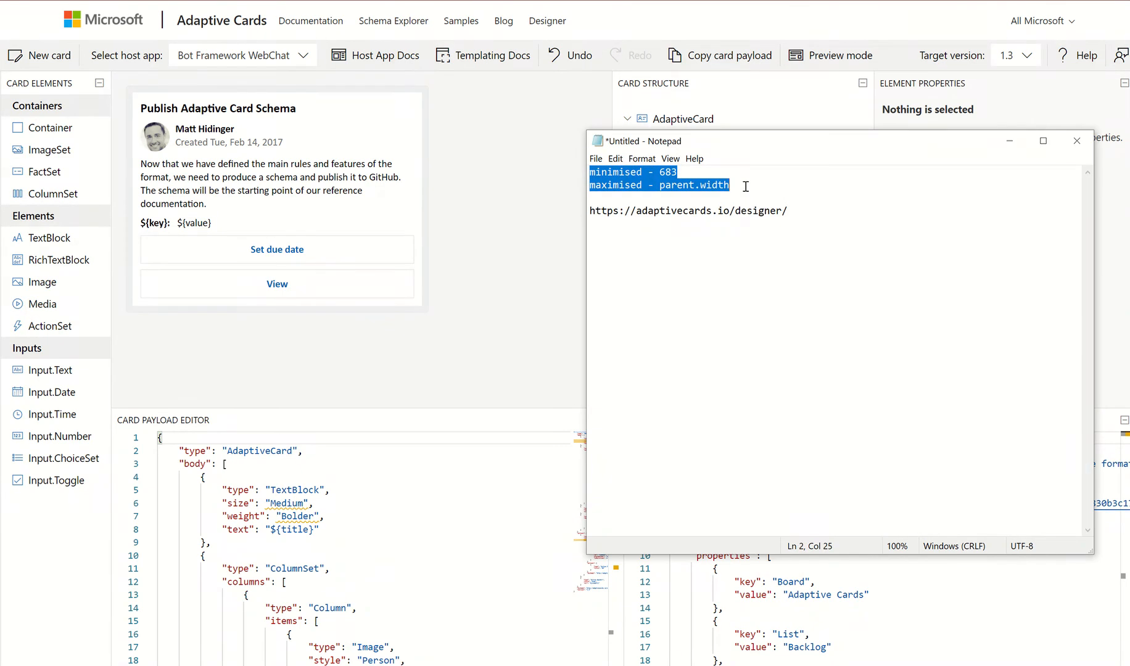
{"action": "key", "text": "BackSpace"}
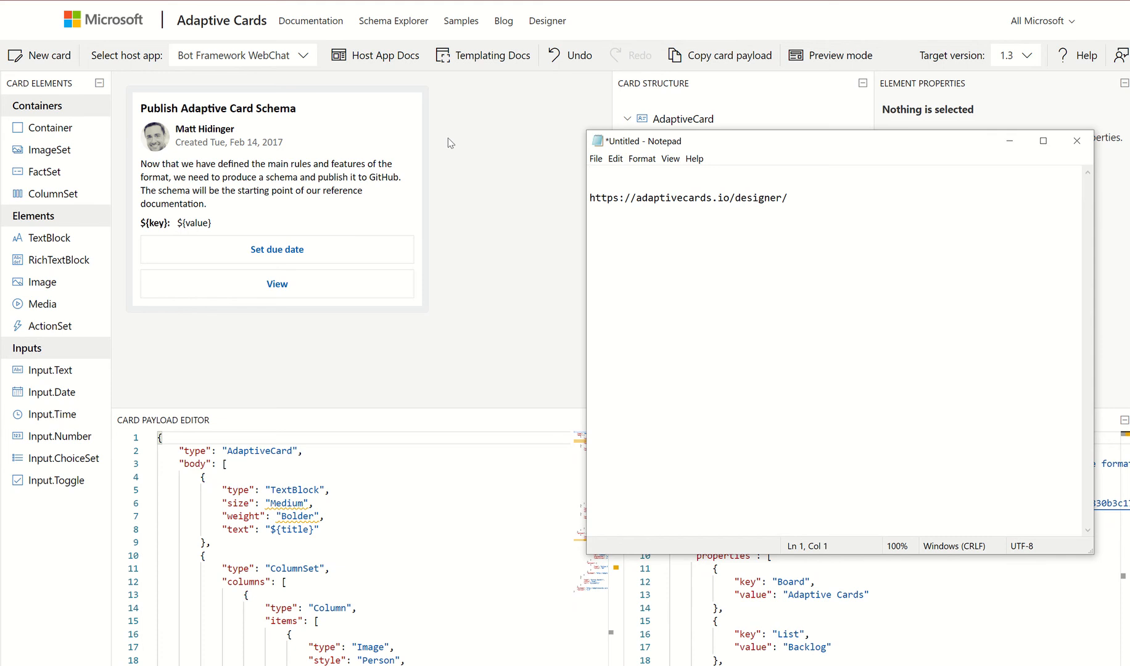
Preview the card in Teams Dark, Cortana Skills Dark and Windows Timeline, ending on Microsoft Teams - Light
{"action": "left_click", "coordinate": [456, 158]}
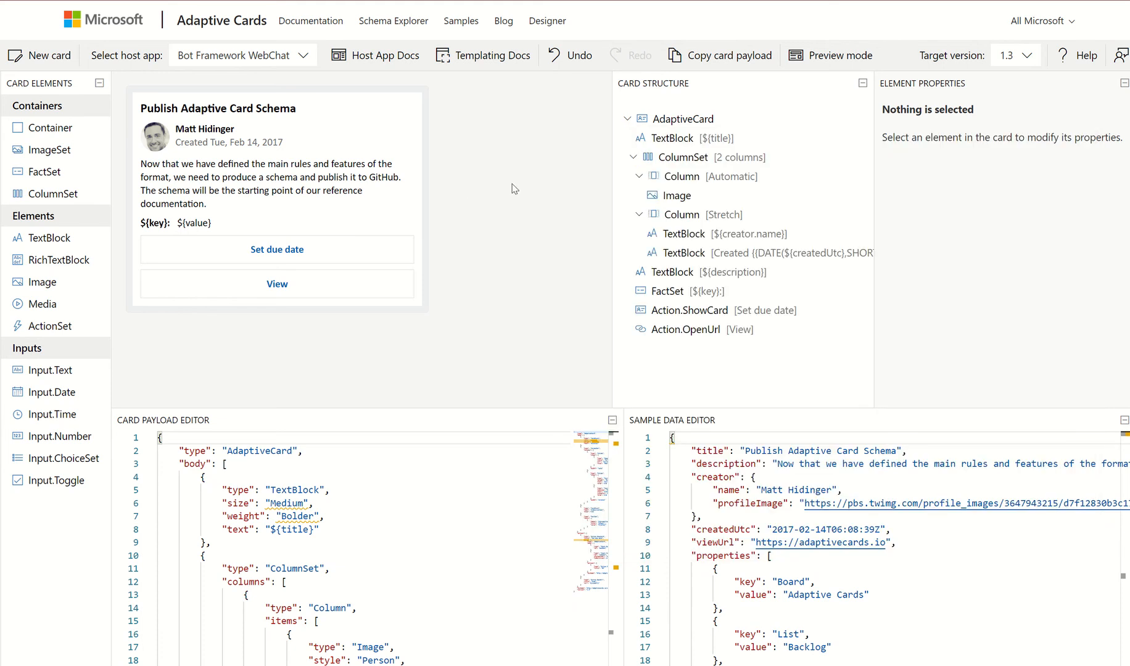
{"action": "left_click", "coordinate": [301, 58]}
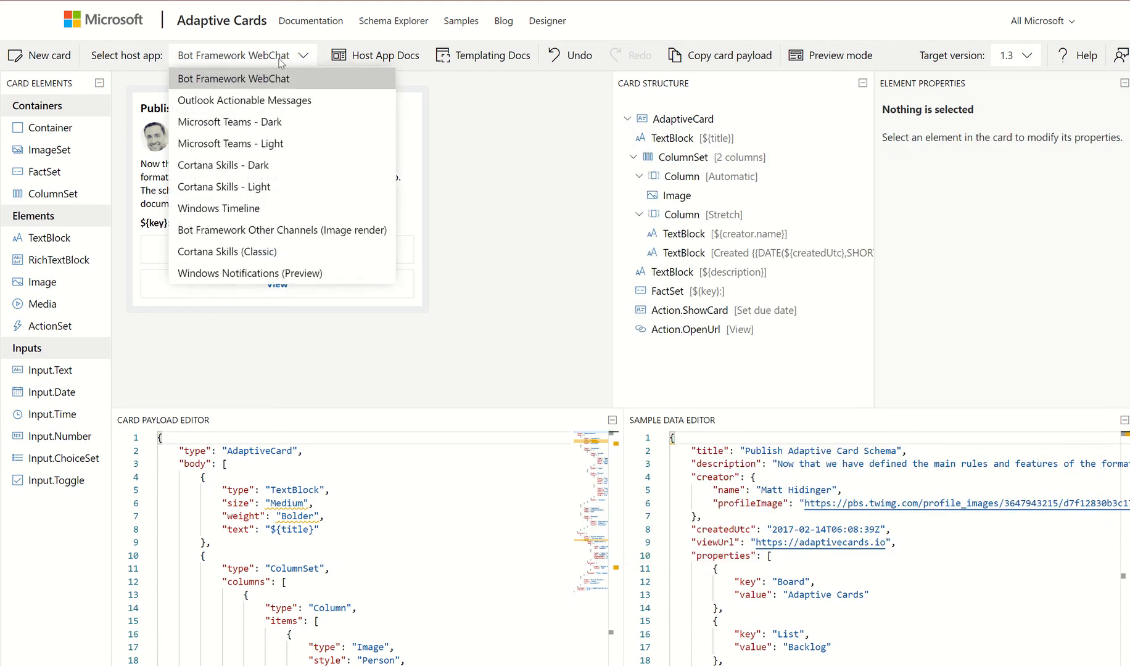
{"action": "left_click", "coordinate": [232, 121]}
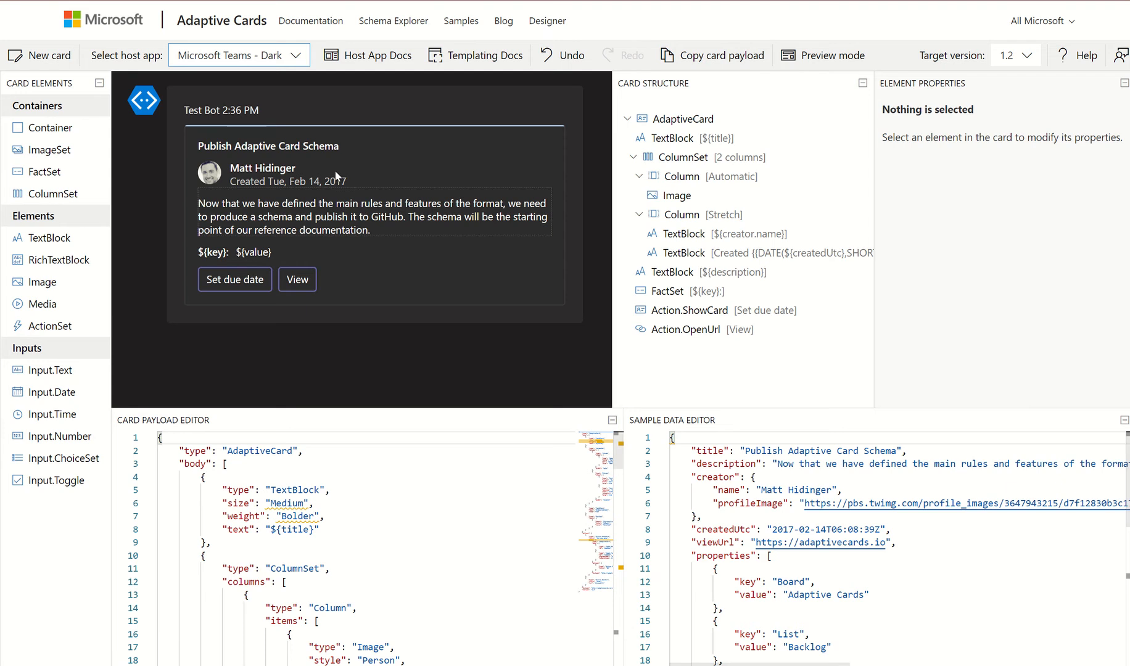
{"action": "left_click", "coordinate": [295, 58]}
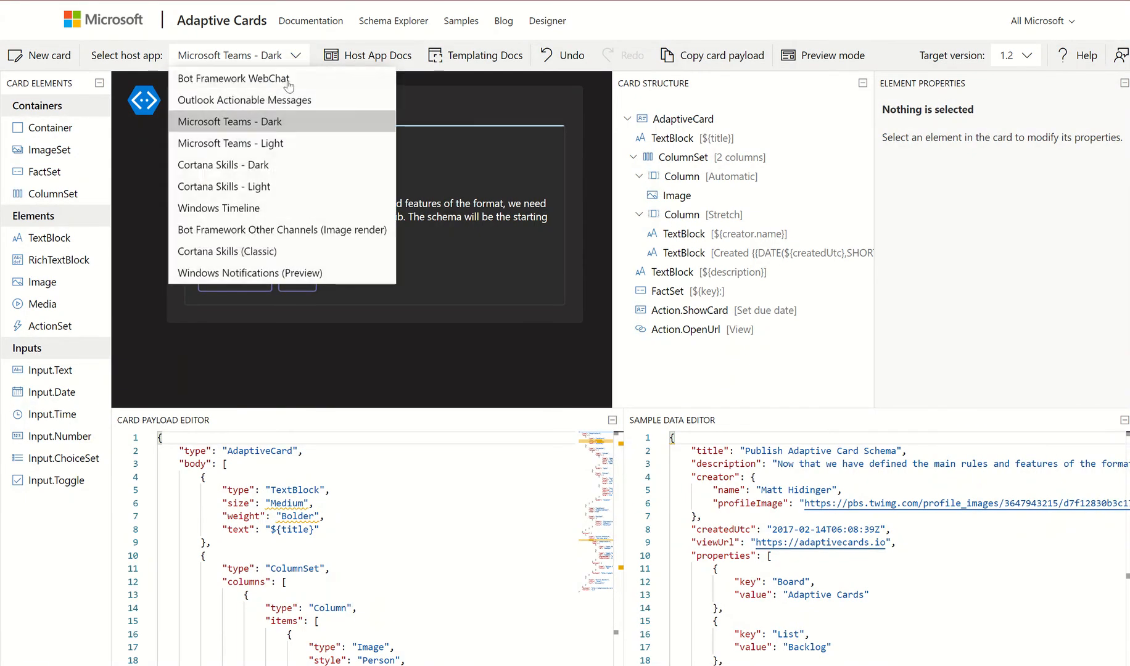
{"action": "left_click", "coordinate": [260, 148]}
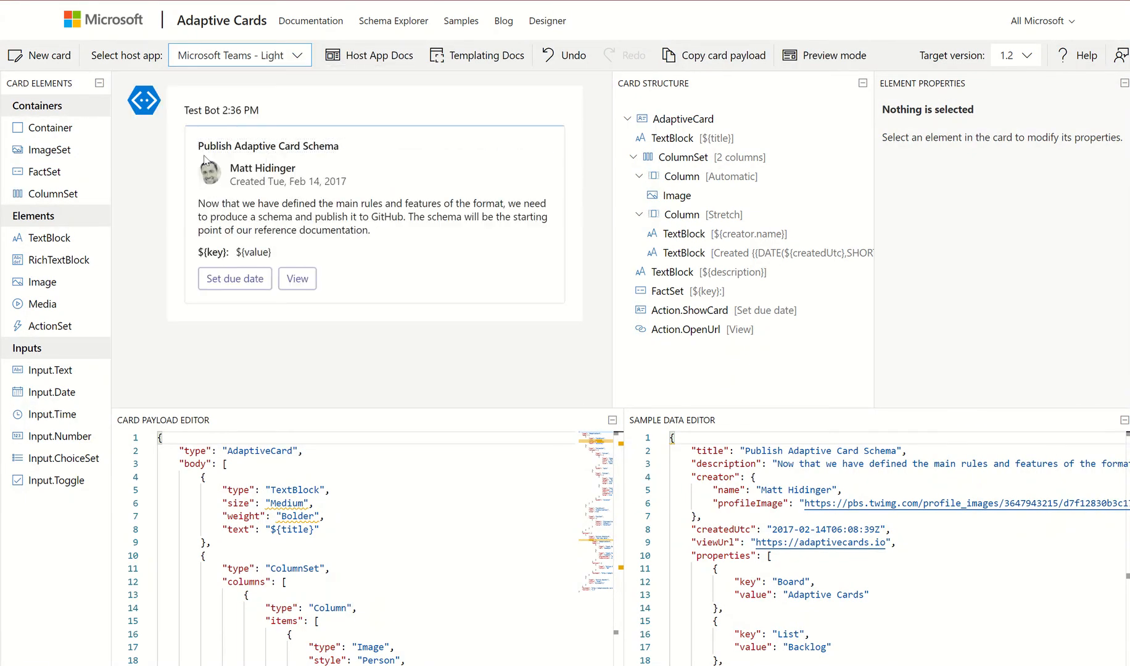
{"action": "left_click", "coordinate": [299, 58]}
{"action": "left_click", "coordinate": [243, 166]}
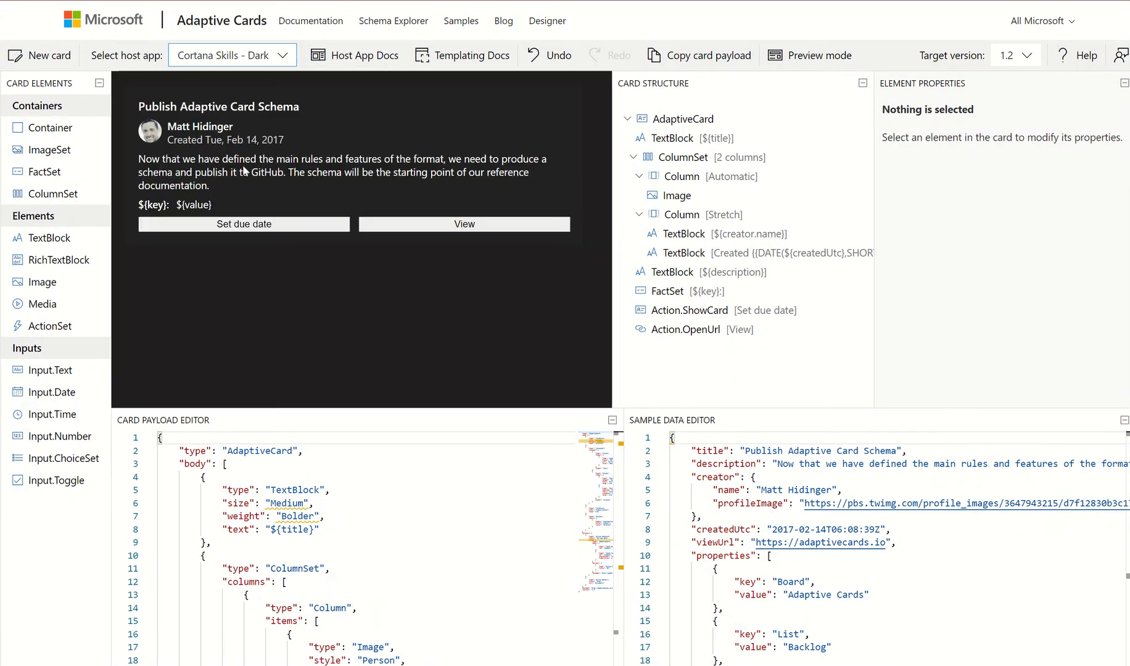
{"action": "left_click", "coordinate": [290, 57]}
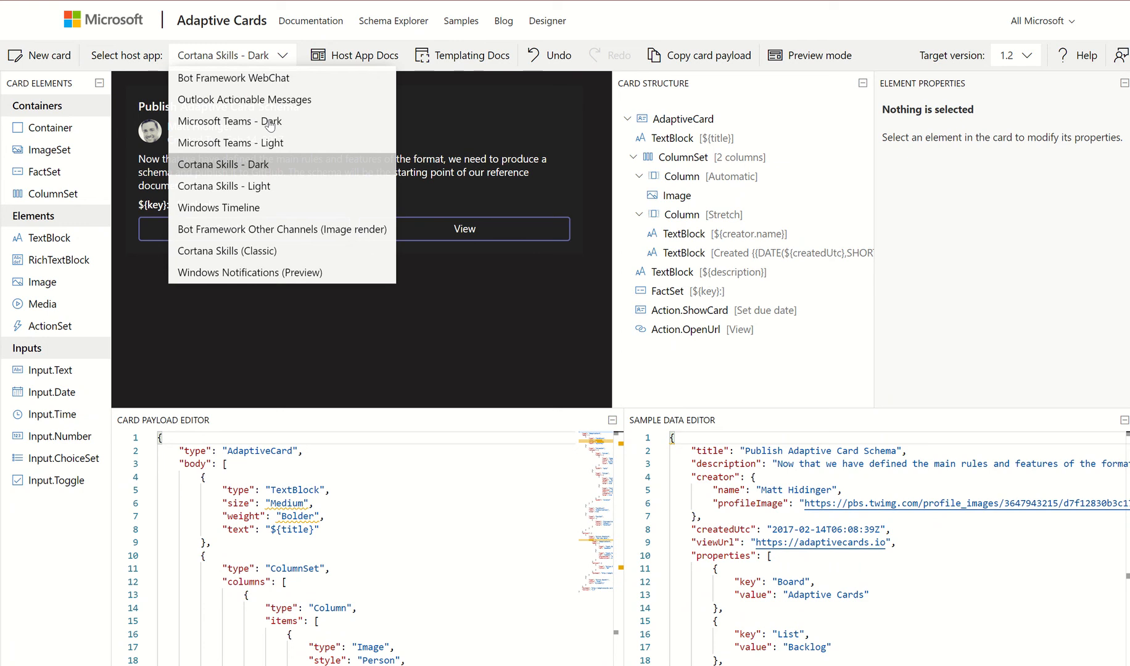
{"action": "left_click", "coordinate": [237, 210]}
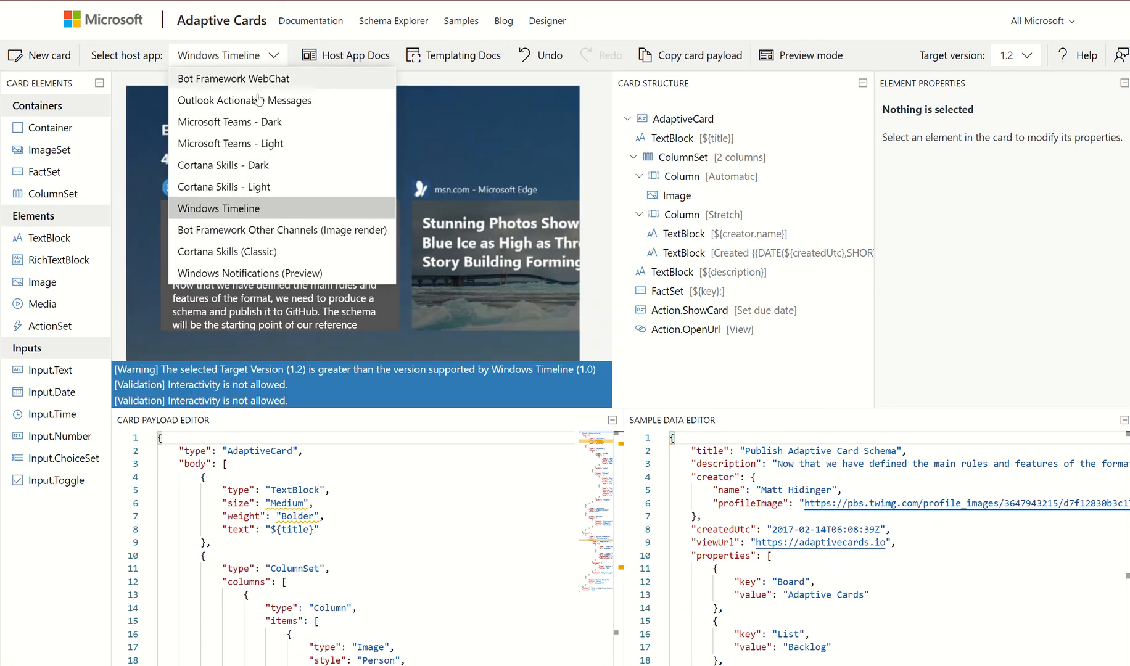
{"action": "left_click", "coordinate": [226, 147]}
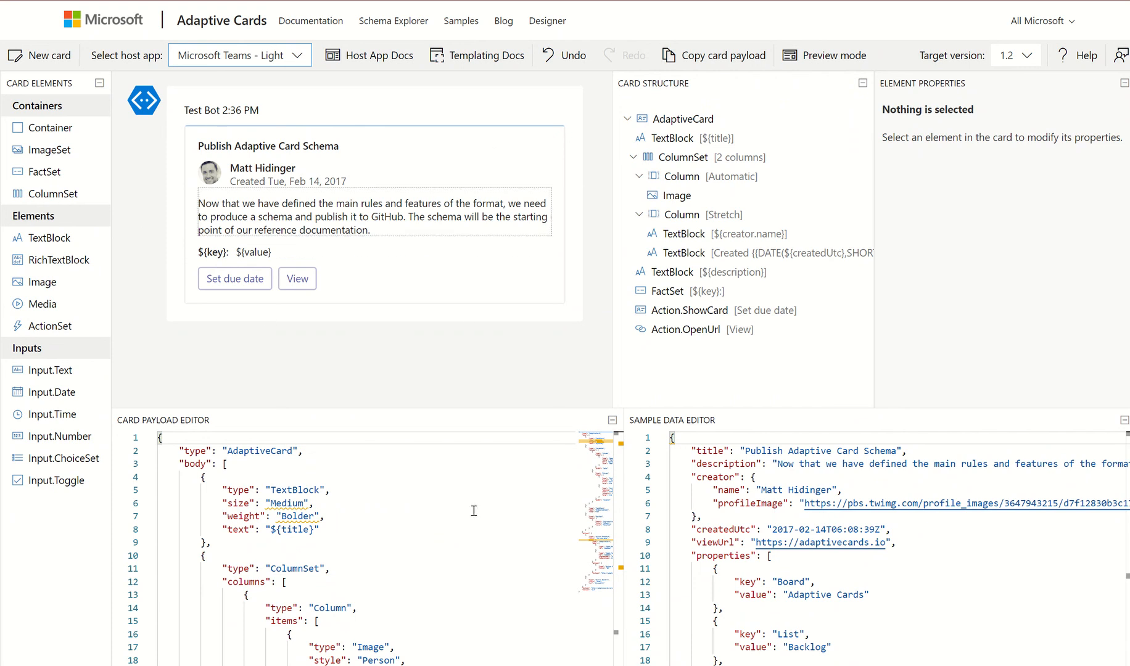
Select all the JSON in the Sample Data Editor and delete it
{"action": "left_click_drag", "start_coordinate": [159, 438], "coordinate": [349, 478]}
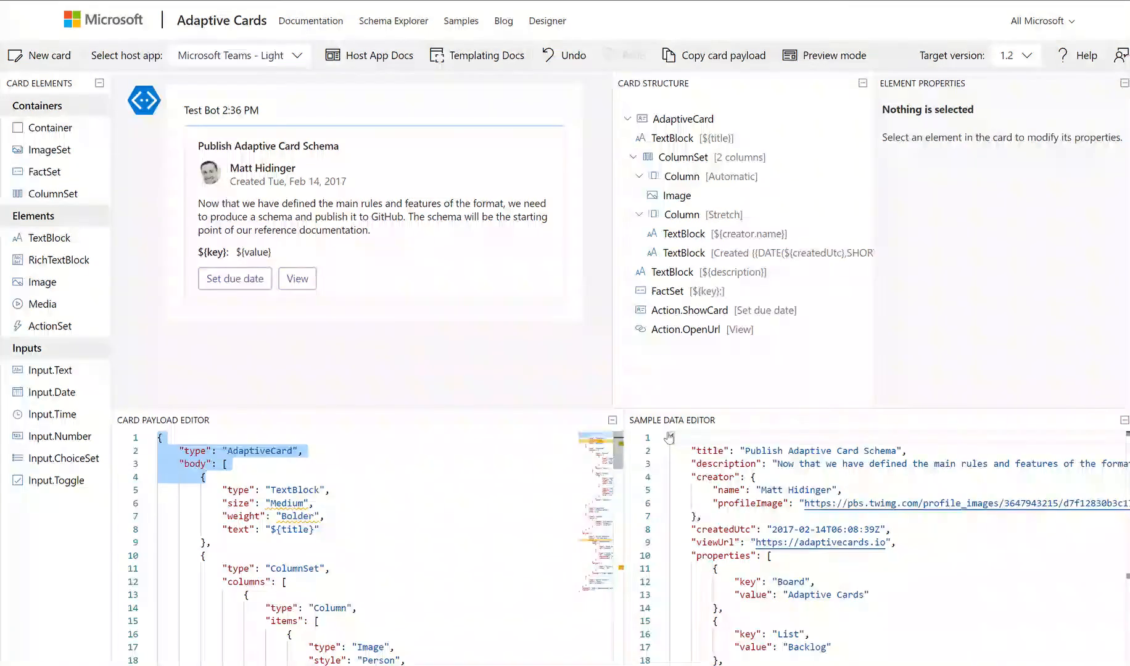
{"action": "left_click_drag", "start_coordinate": [689, 451], "coordinate": [867, 607]}
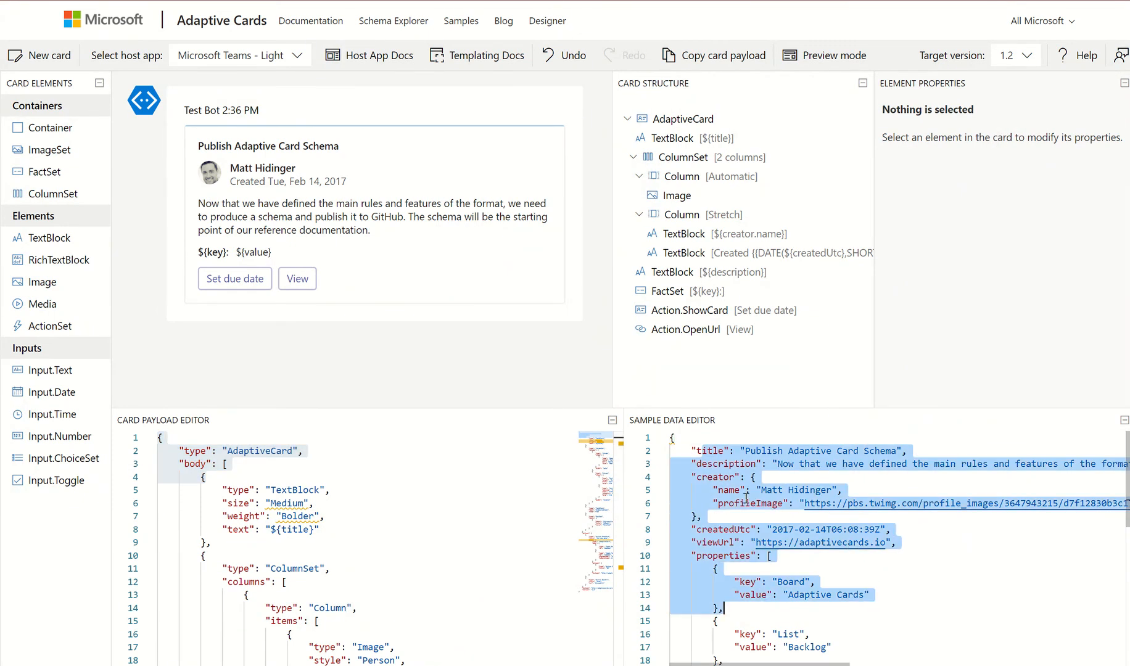
{"action": "left_click", "coordinate": [694, 438]}
{"action": "left_click_drag", "start_coordinate": [708, 452], "coordinate": [728, 492]}
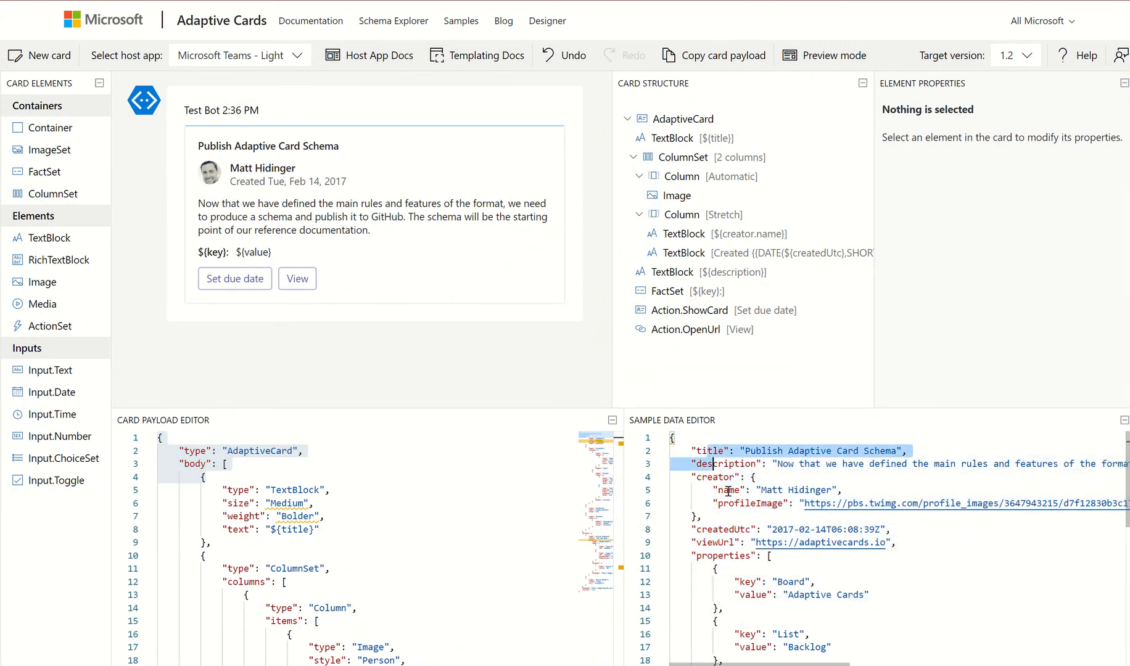
{"action": "left_click", "coordinate": [778, 543]}
{"action": "key", "text": "ctrl+a"}
{"action": "key", "text": "Delete"}
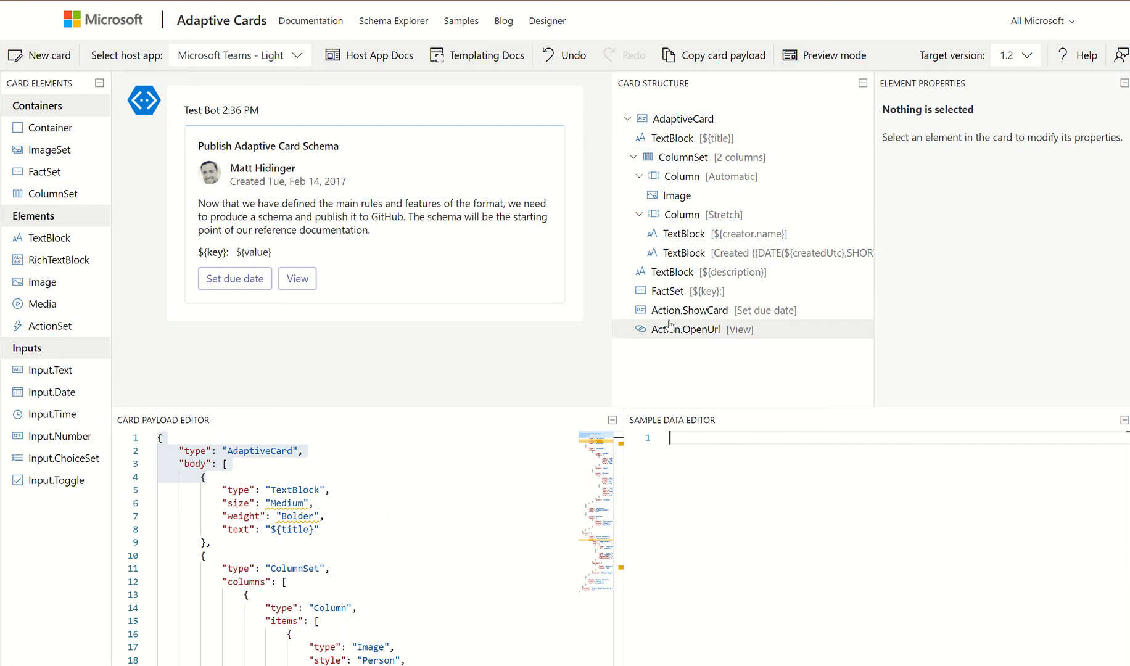
Inspect the Image, Column, title TextBlock and ColumnSet properties in the card tree
{"action": "left_click", "coordinate": [677, 196]}
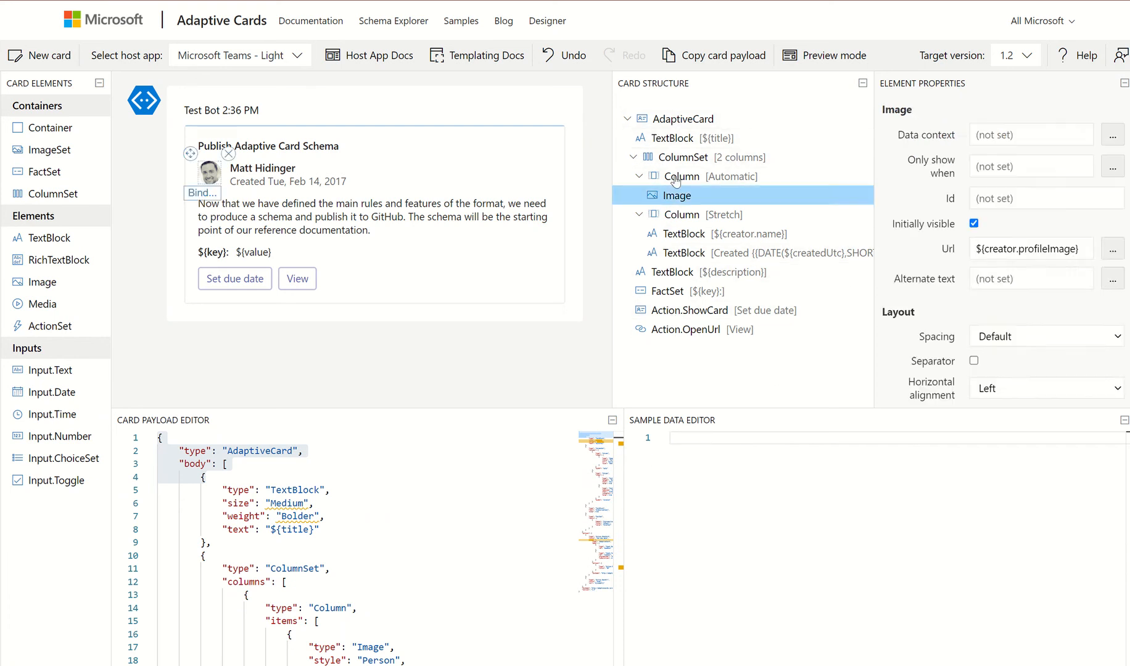
{"action": "left_click", "coordinate": [681, 177]}
{"action": "left_click", "coordinate": [673, 140]}
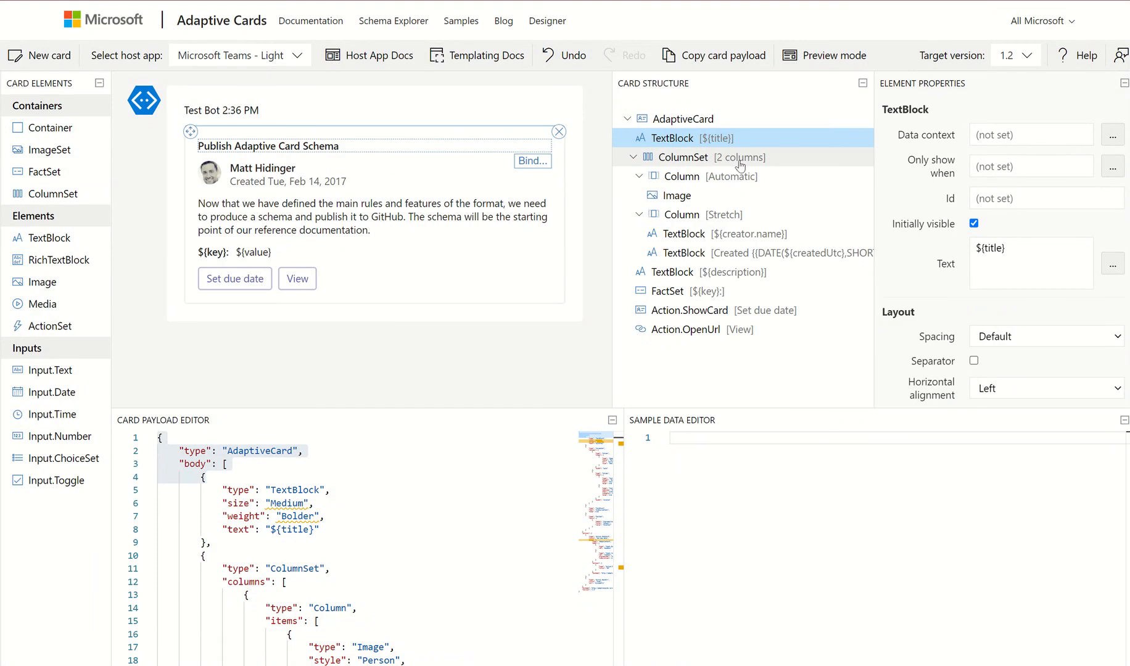
{"action": "left_click", "coordinate": [675, 159]}
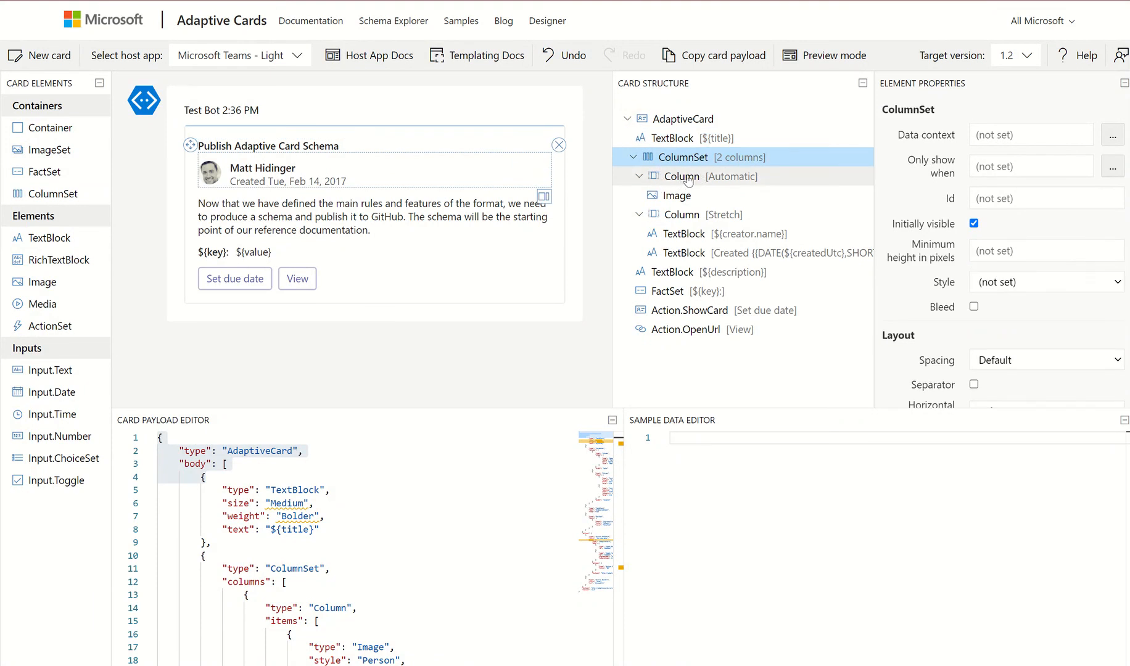
Start a blank new card and begin the sample data with AssistanceType 'Email assistance'
{"action": "left_click", "coordinate": [42, 60]}
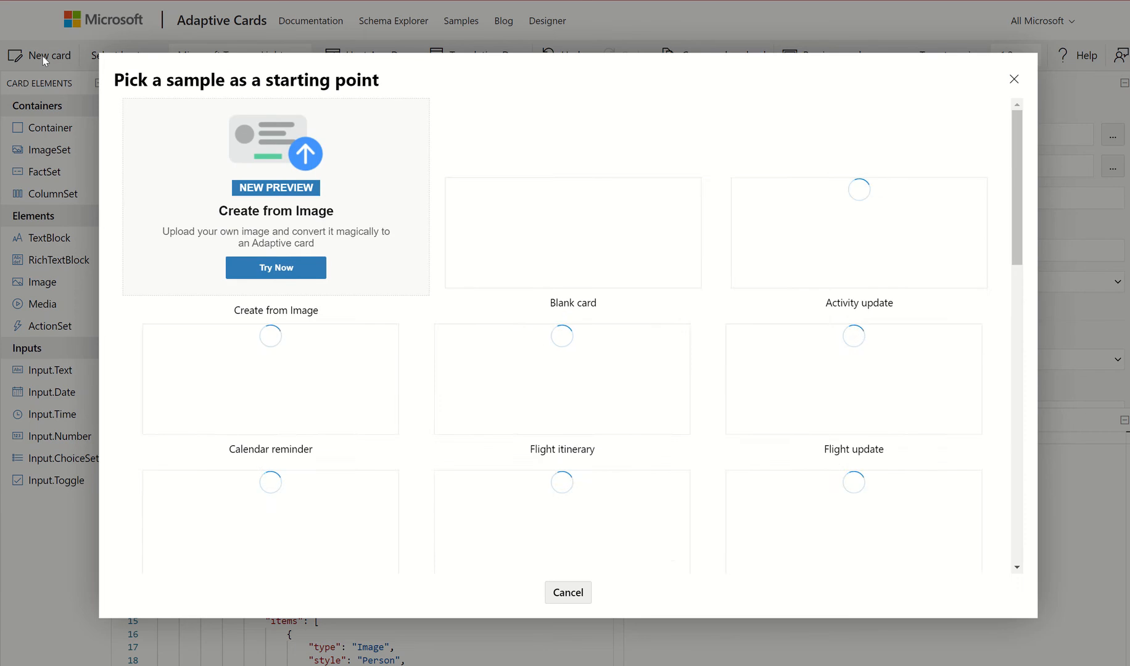
{"action": "left_click", "coordinate": [620, 340]}
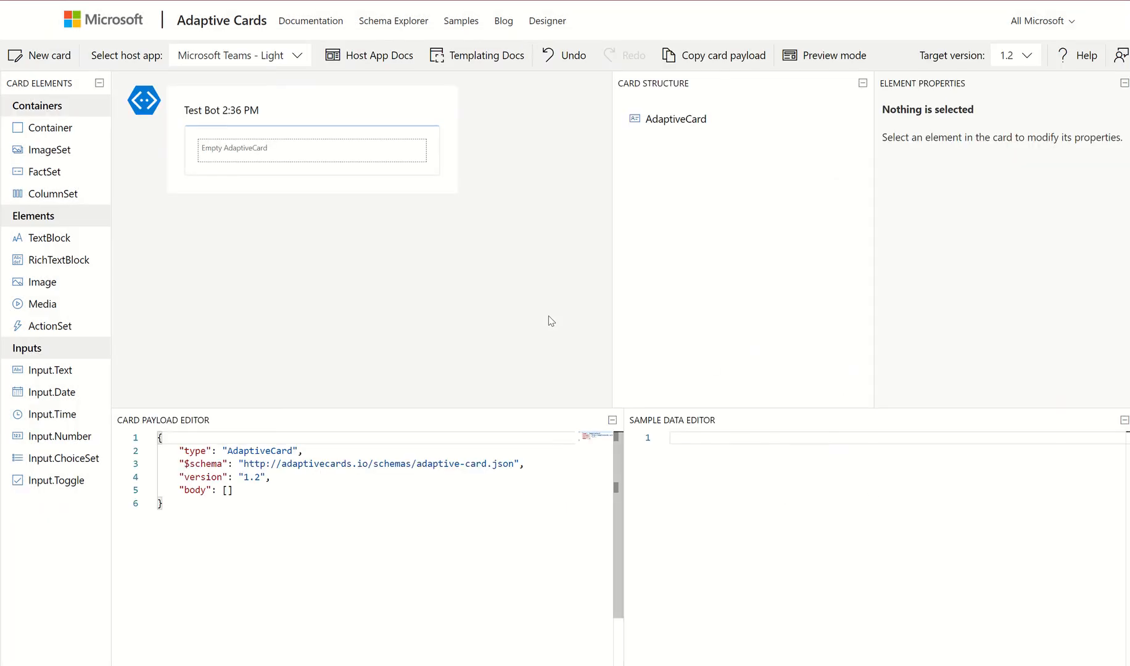
{"action": "left_click", "coordinate": [711, 442]}
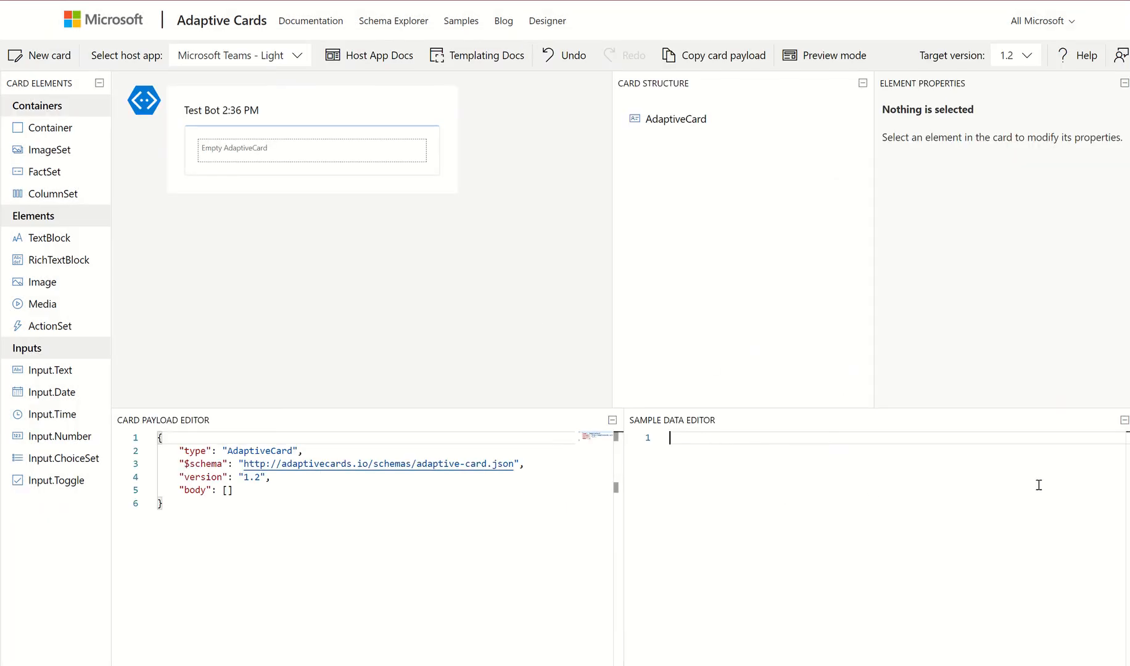
{"action": "type", "text": "{}"}
{"action": "key", "text": "Return"}
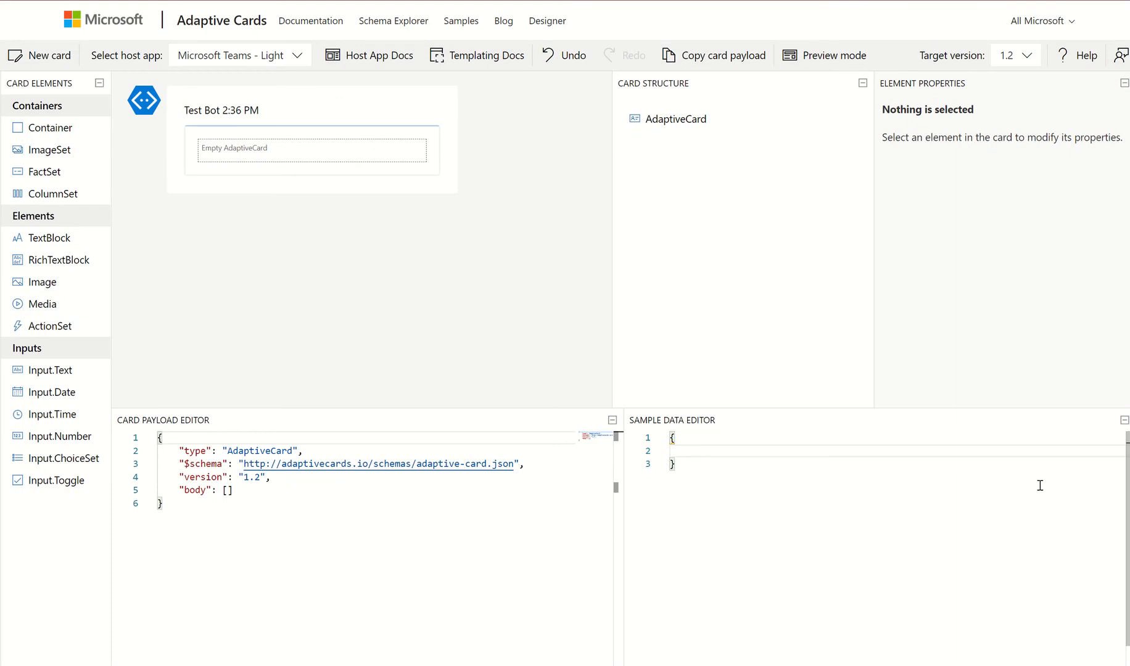
{"action": "type", "text": "\"AssistanceType\":\"Email assistance\""}
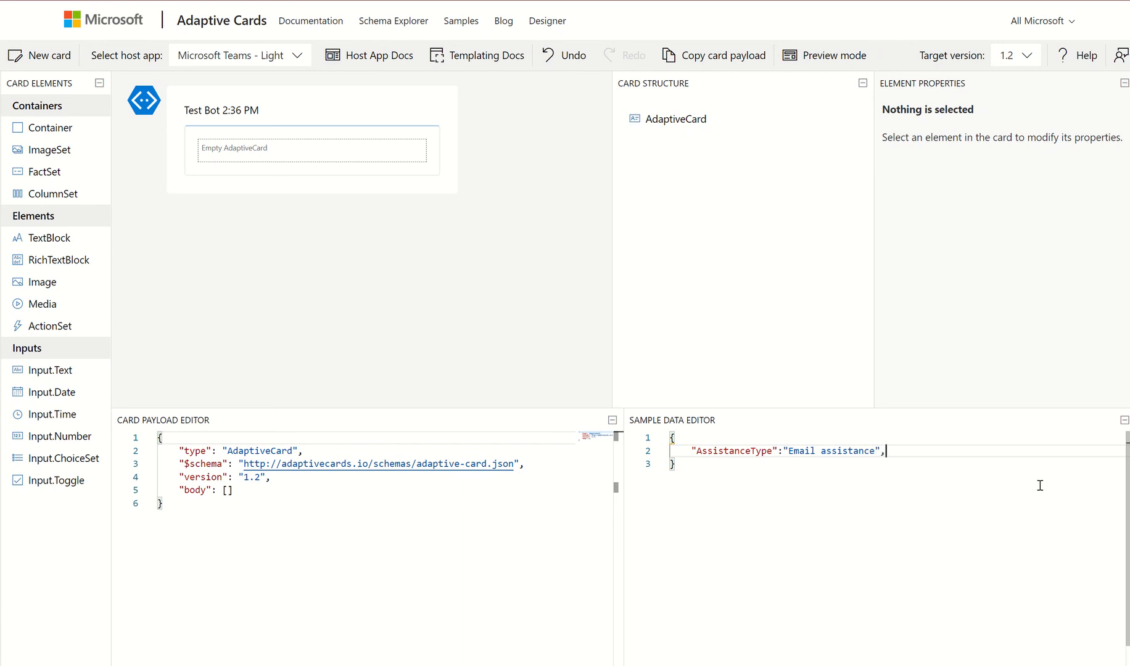
{"action": "type", "text": ","}
{"action": "key", "text": "Return"}
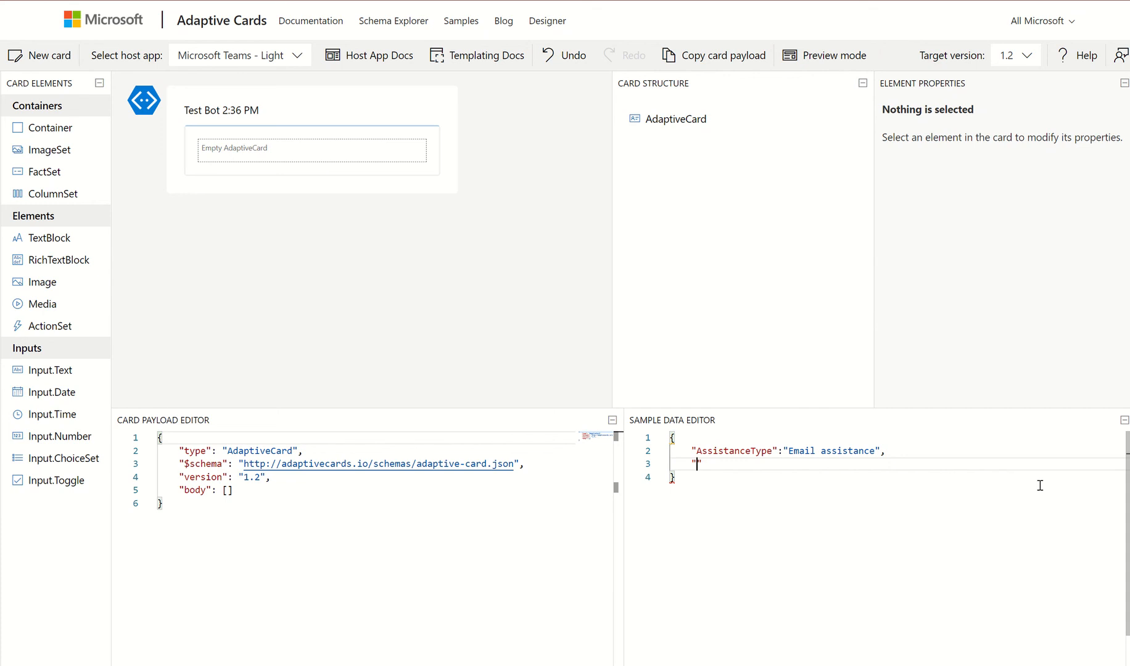
Add HelpRequired 'I need some assistance with querying data', a Requestor name, and SendDate '26th August'
{"action": "type", "text": "\"HelpRequired\":\"I need som "}
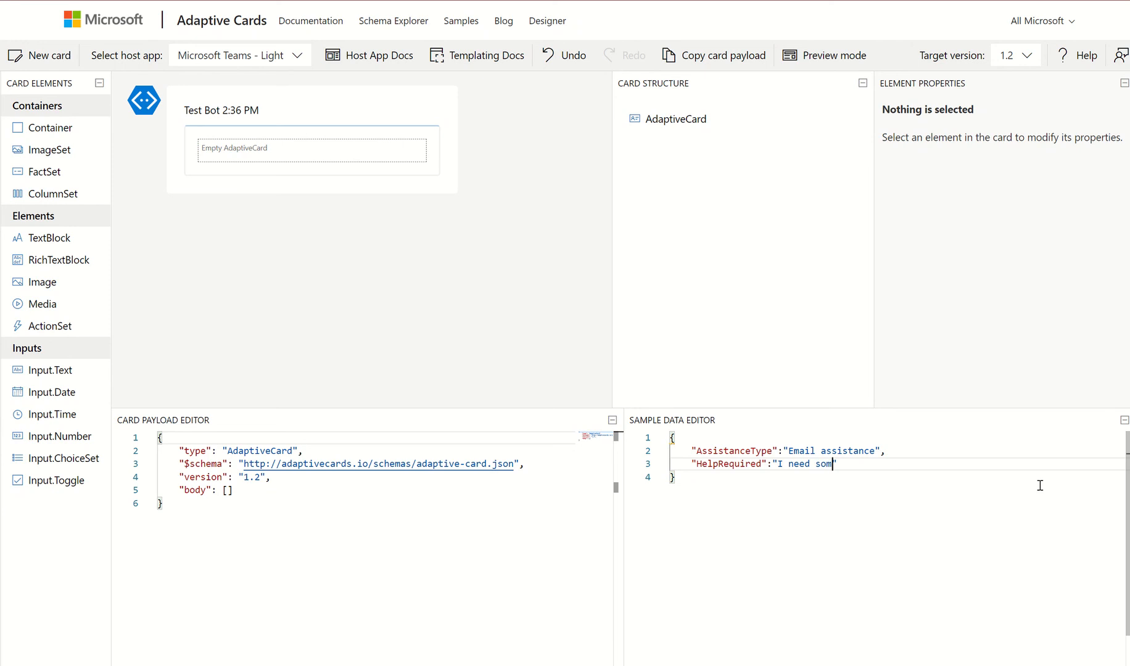
{"action": "type", "text": "e assistance with queyring"}
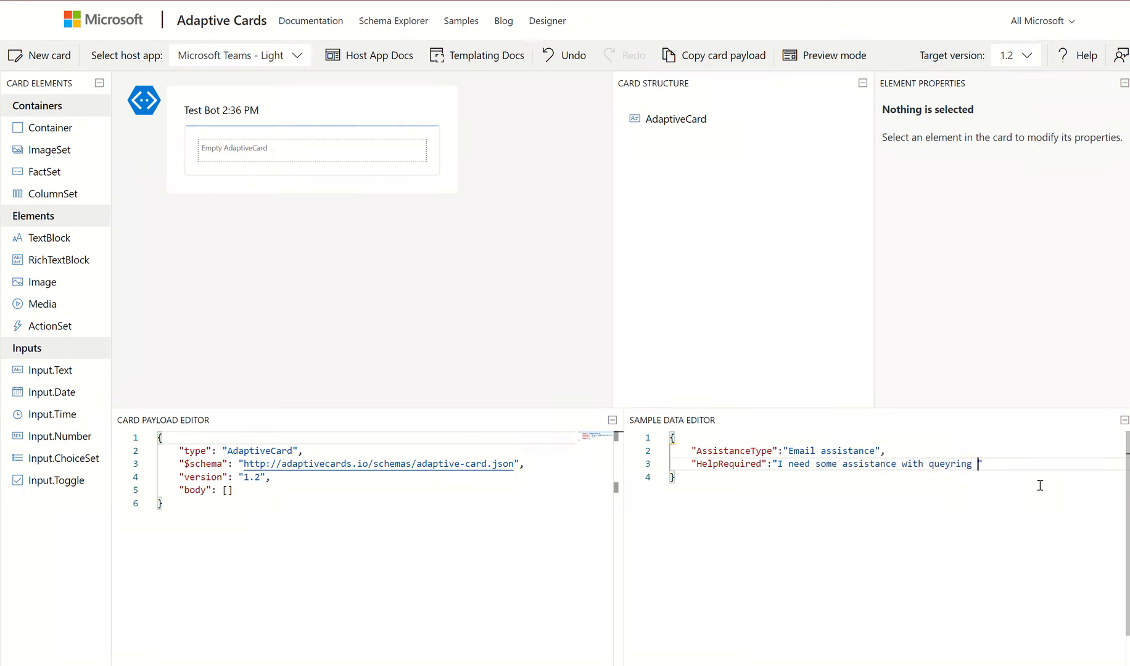
{"action": "key", "text": "BackSpace"}
{"action": "key", "text": "BackSpace"}
{"action": "key", "text": "BackSpace"}
{"action": "key", "text": "BackSpace"}
{"action": "key", "text": "BackSpace"}
{"action": "key", "text": "BackSpace"}
{"action": "type", "text": "rying data"}
{"action": "key", "text": "End"}
{"action": "type", "text": ","}
{"action": "key", "text": "Return"}
{"action": "type", "text": "\""}
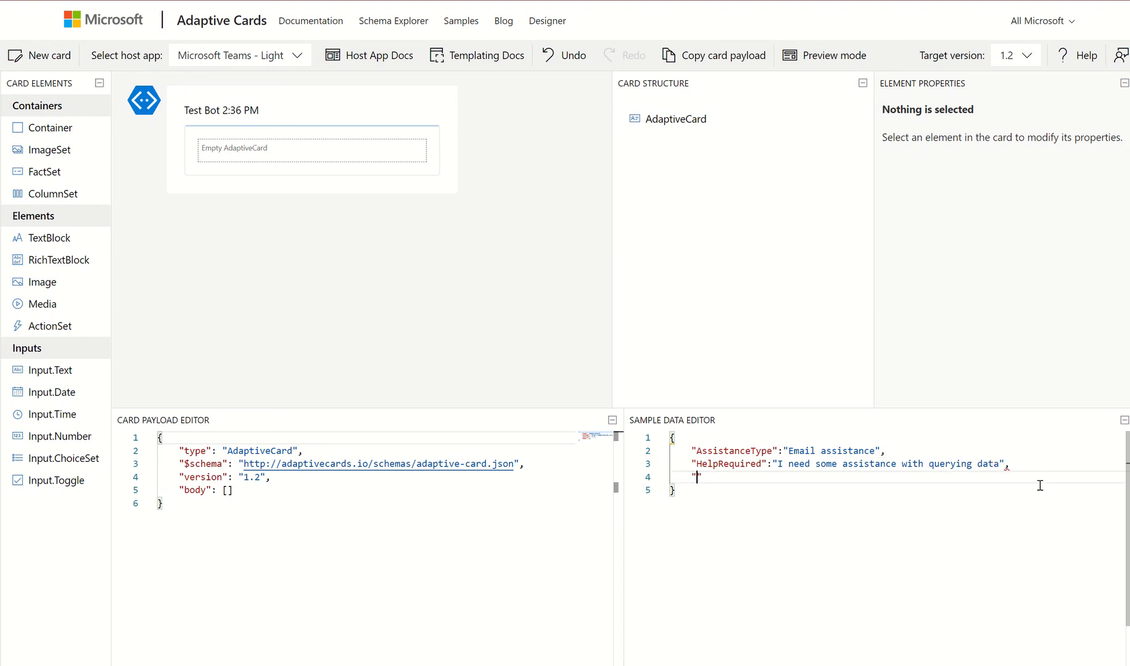
{"action": "type", "text": "Sen"}
{"action": "key", "text": "BackSpace"}
{"action": "key", "text": "BackSpace"}
{"action": "key", "text": "BackSpace"}
{"action": "key", "text": "BackSpace"}
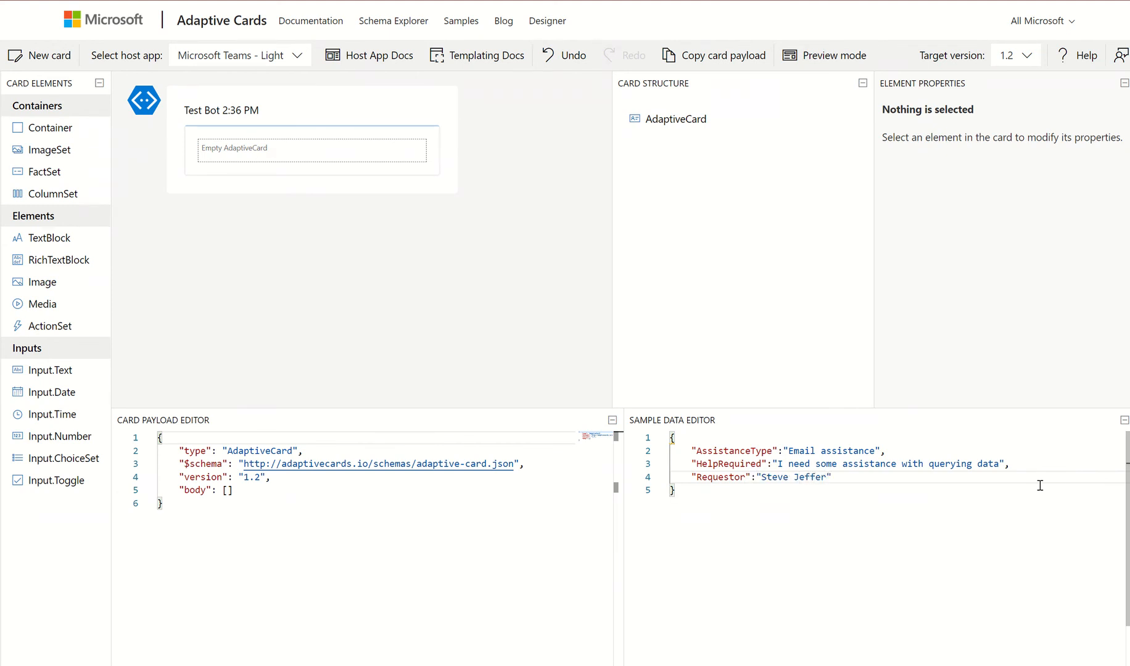
{"action": "key", "text": "Return"}
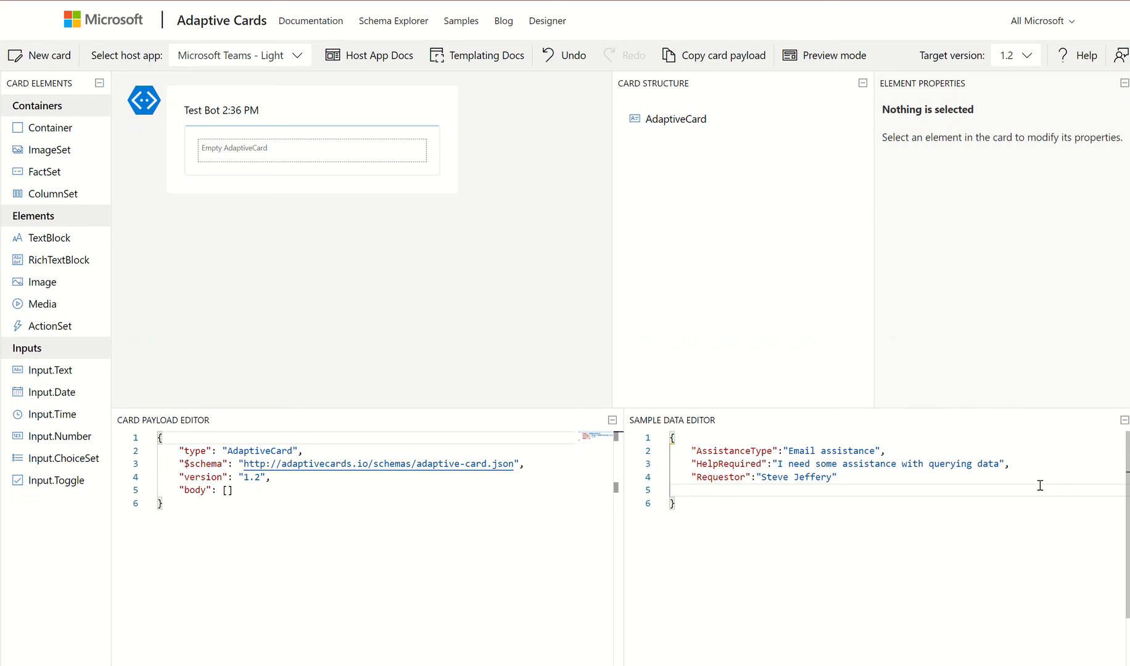
{"action": "type", "text": "SendDat"}
{"action": "type", "text": "e\": \"26th August 2021\""}
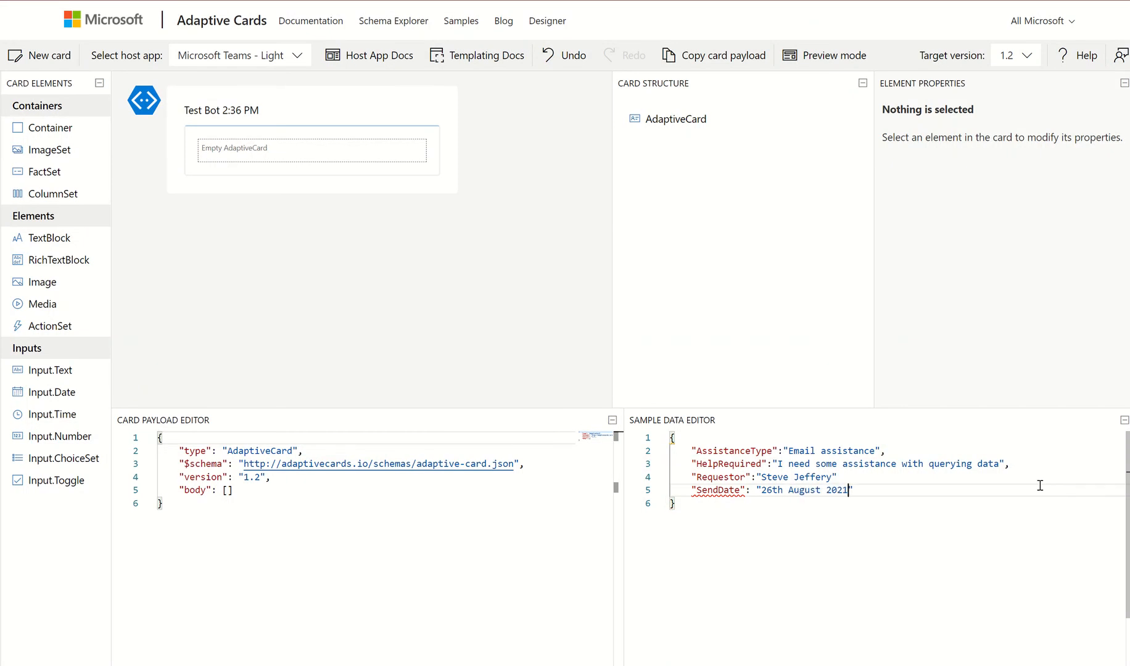
{"action": "left_click", "coordinate": [852, 479]}
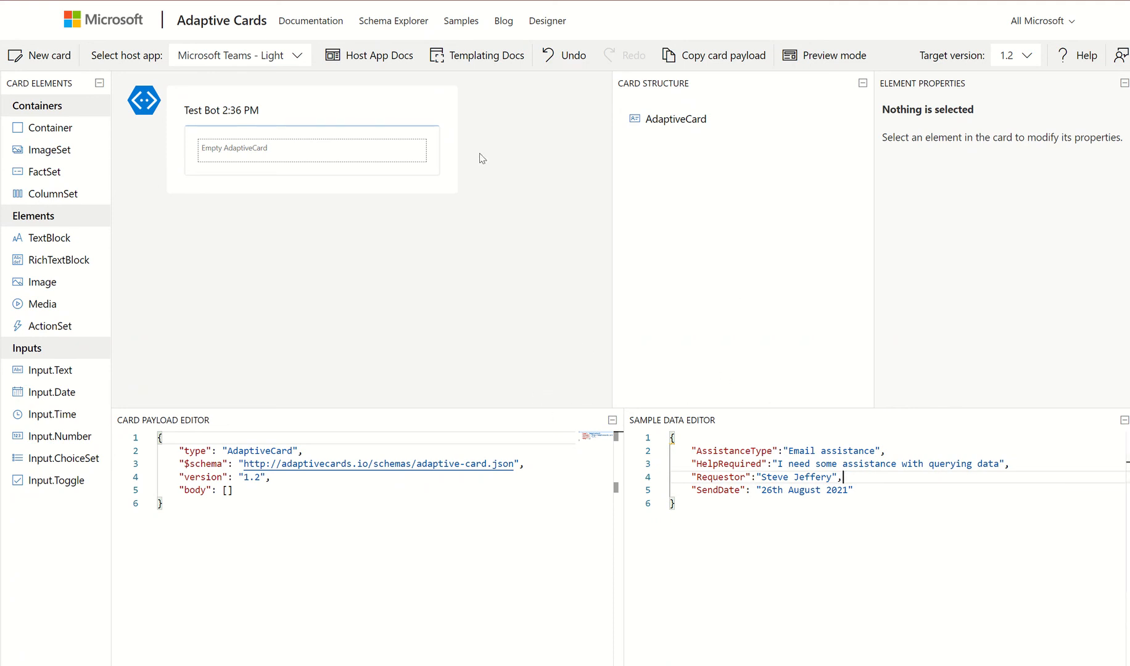
{"action": "left_click", "coordinate": [683, 444]}
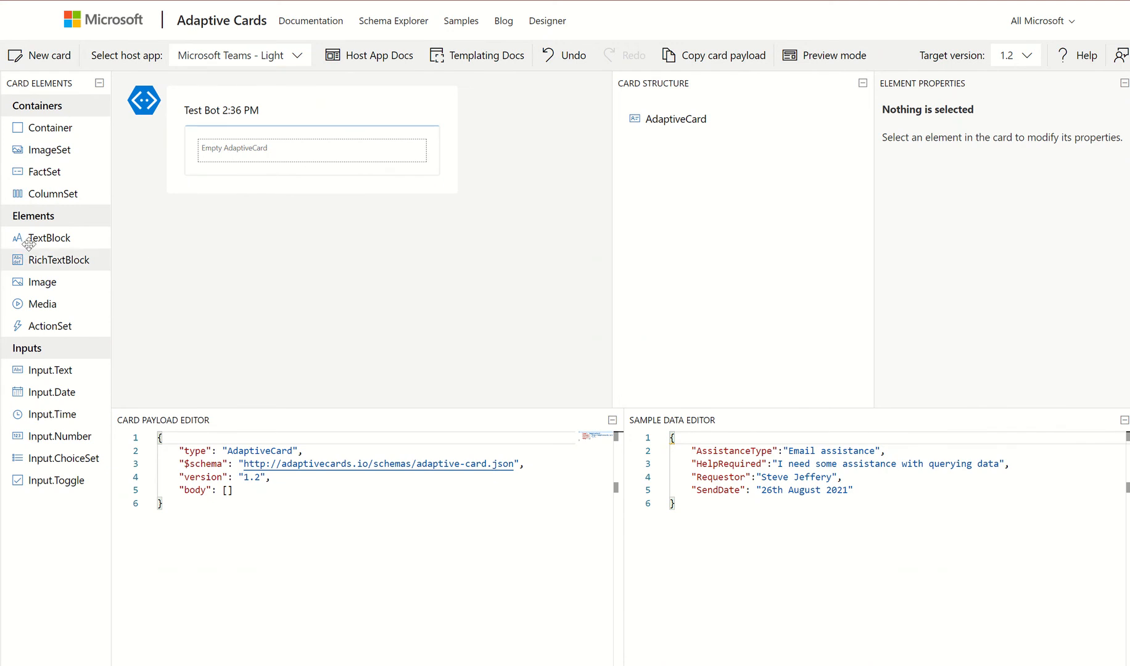
Drop a TextBlock onto the empty card with the text 'Champions support request'
{"action": "left_click_drag", "start_coordinate": [26, 239], "coordinate": [207, 146]}
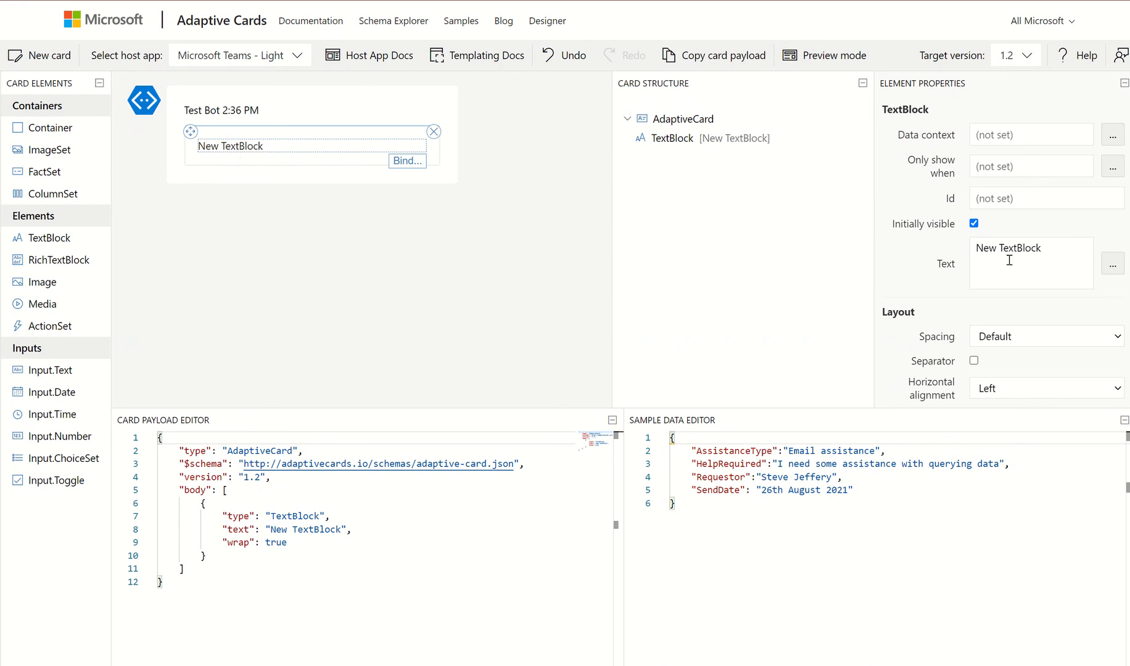
{"action": "triple_click", "coordinate": [978, 248]}
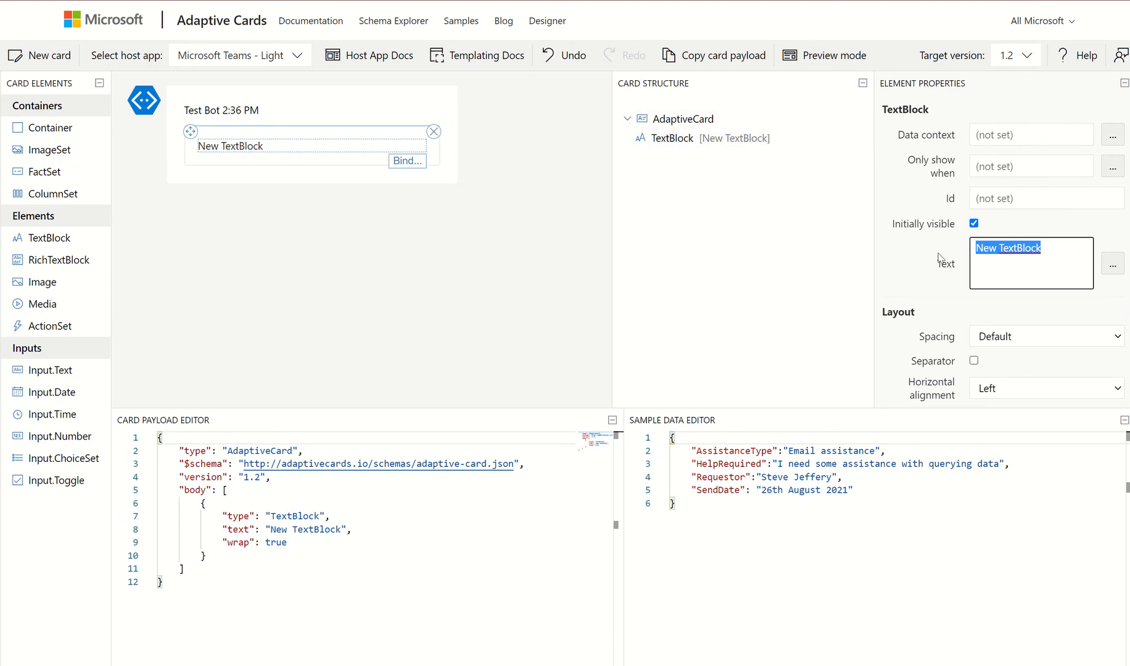
{"action": "scroll", "coordinate": [939, 258], "scroll_direction": "down", "scroll_amount": 4}
{"action": "scroll", "coordinate": [935, 276], "scroll_direction": "up", "scroll_amount": 4}
{"action": "scroll", "coordinate": [936, 276], "scroll_direction": "down", "scroll_amount": 3}
{"action": "scroll", "coordinate": [935, 277], "scroll_direction": "up", "scroll_amount": 3}
{"action": "type", "text": "Champions "}
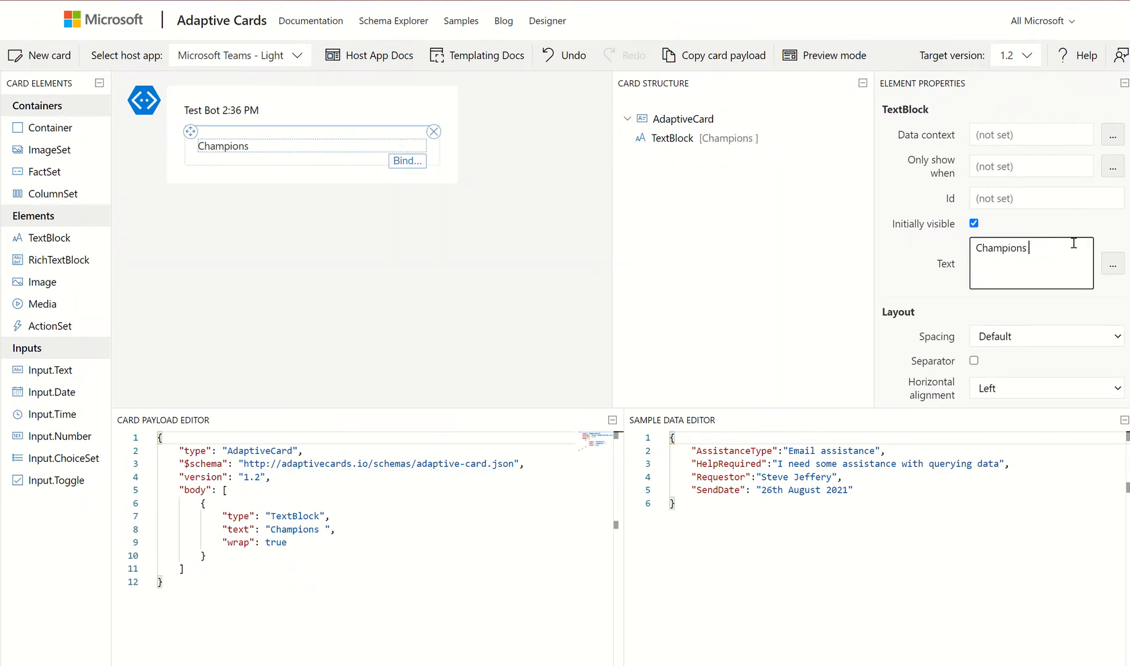
{"action": "type", "text": "support request"}
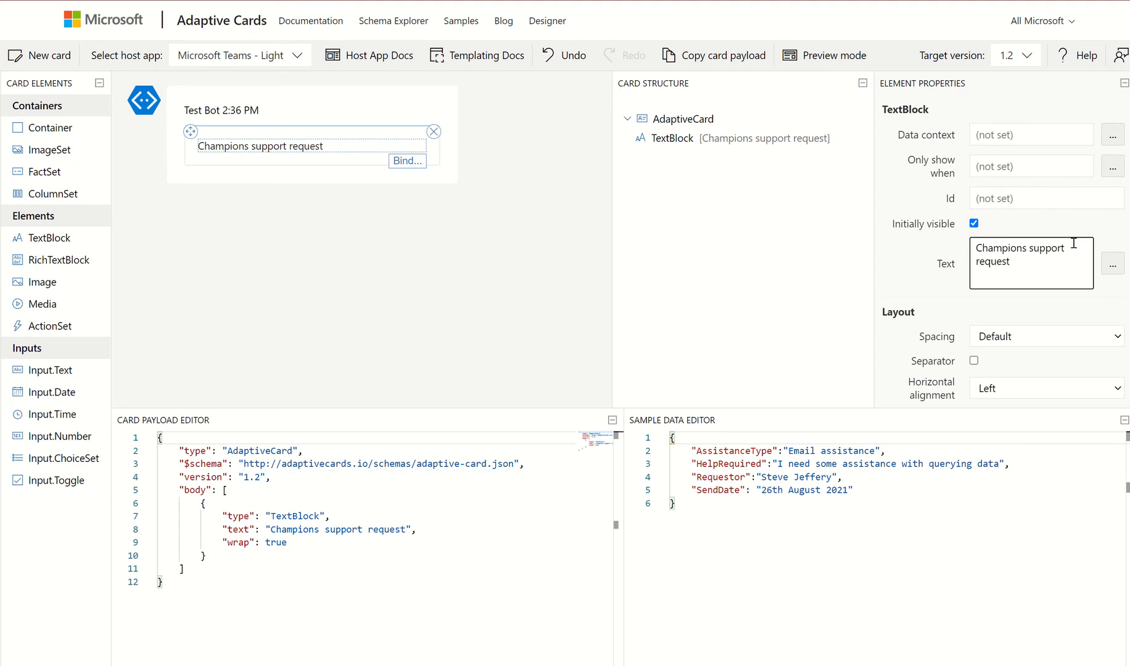
Make the heading text size Large and weight Bolder
{"action": "scroll", "coordinate": [966, 287], "scroll_direction": "down", "scroll_amount": 2}
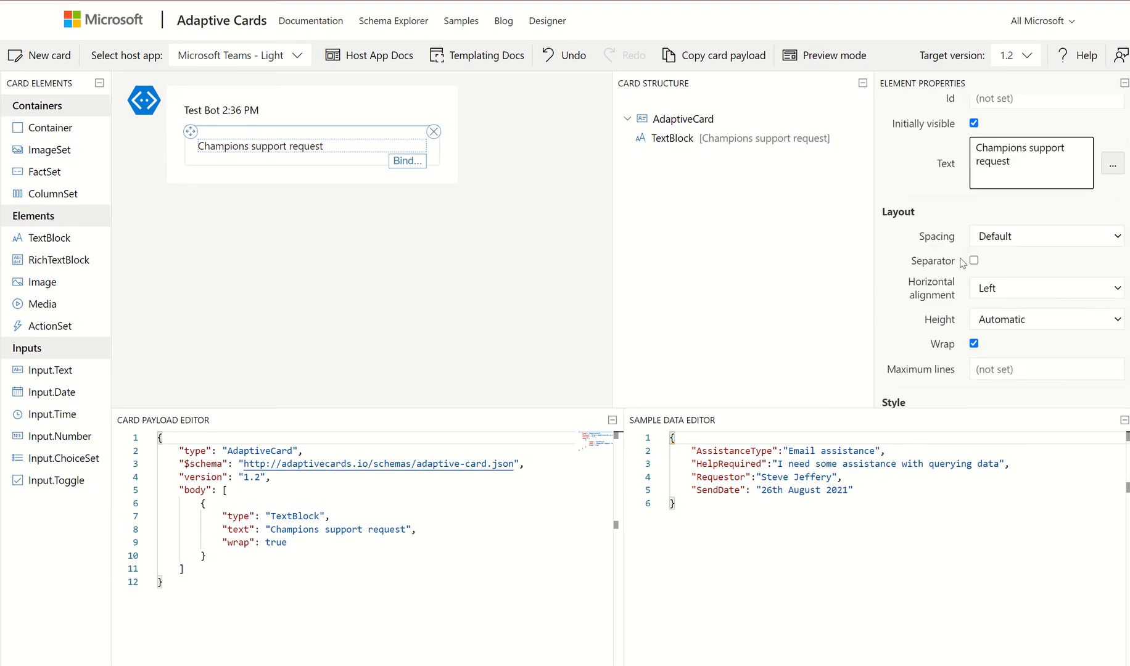
{"action": "scroll", "coordinate": [963, 263], "scroll_direction": "down", "scroll_amount": 3}
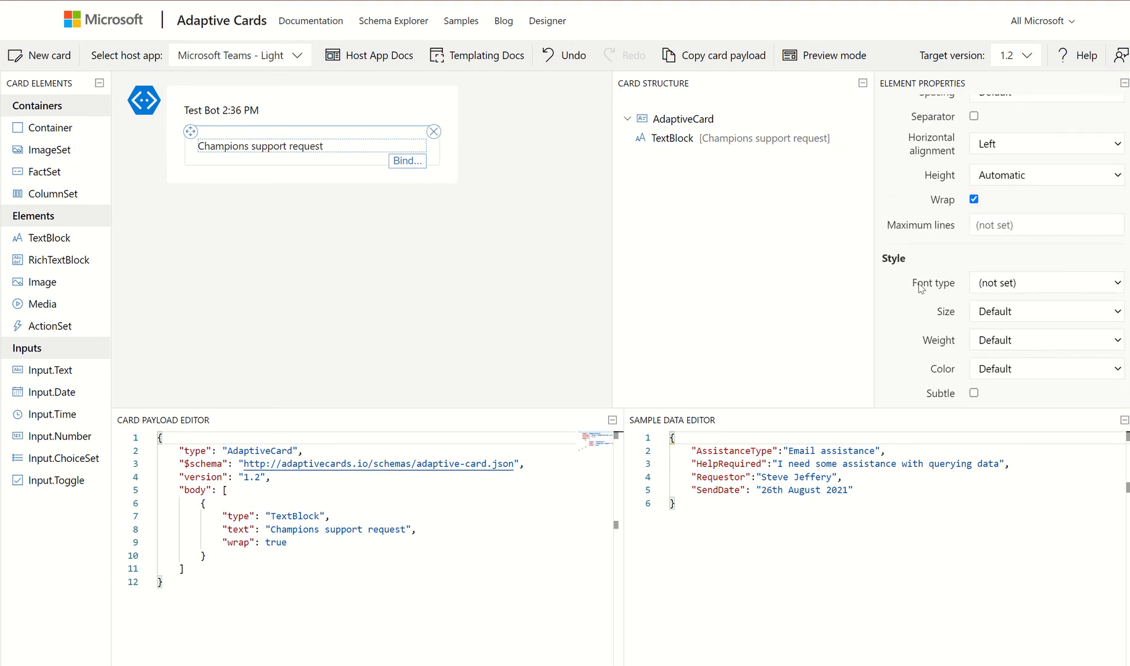
{"action": "left_click", "coordinate": [1033, 285]}
{"action": "left_click", "coordinate": [1033, 286]}
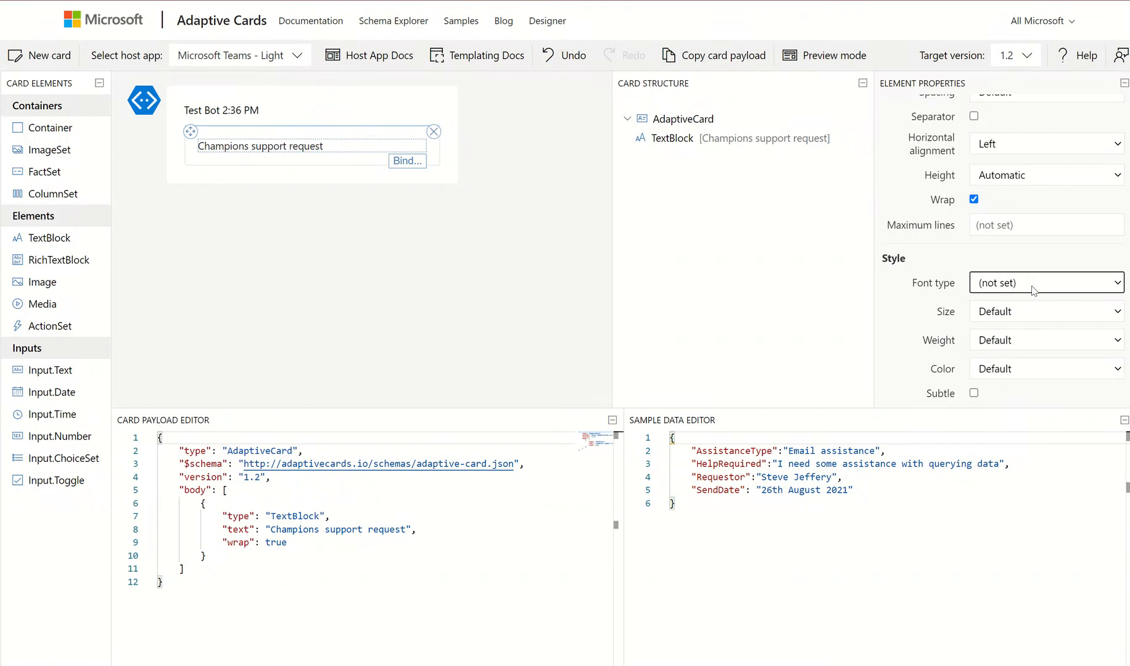
{"action": "left_click", "coordinate": [1026, 319]}
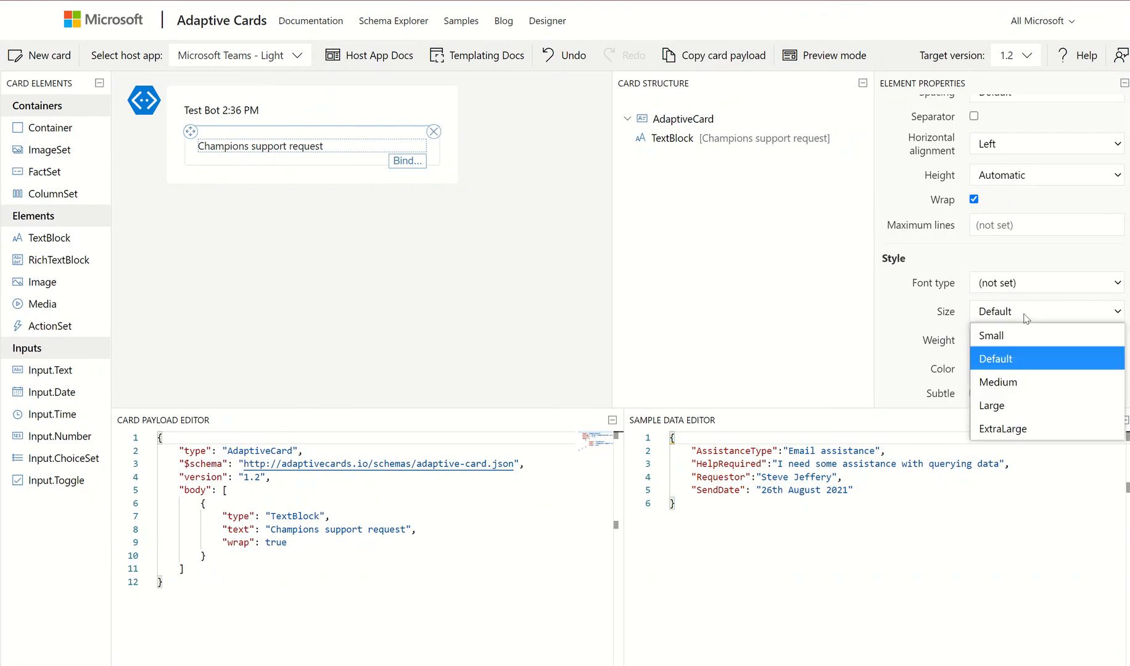
{"action": "left_click", "coordinate": [1015, 404]}
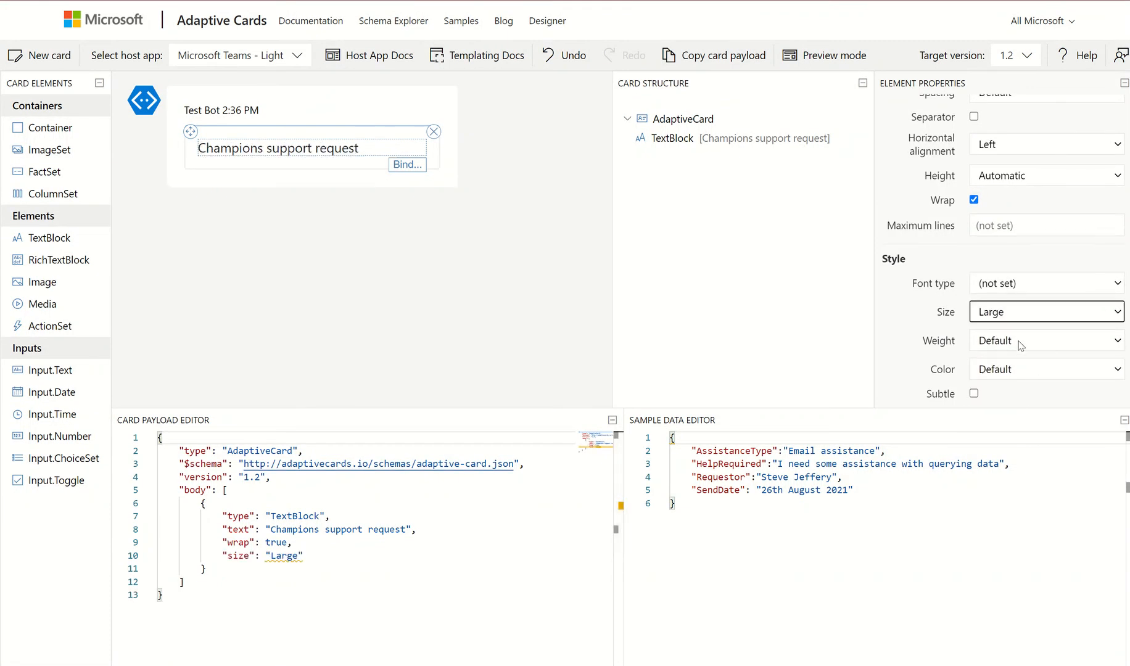
{"action": "left_click", "coordinate": [1021, 344]}
{"action": "left_click", "coordinate": [1005, 411]}
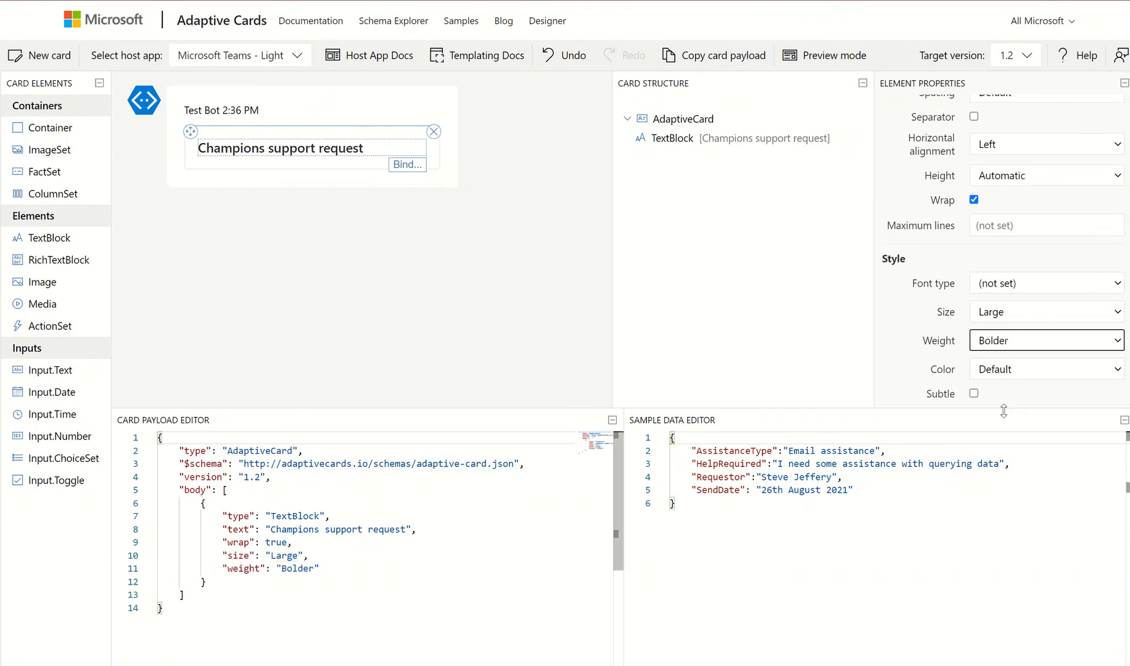
Colour the heading Attention, checking it in Teams Dark before returning to Teams Light
{"action": "left_click", "coordinate": [283, 57]}
{"action": "left_click", "coordinate": [256, 123]}
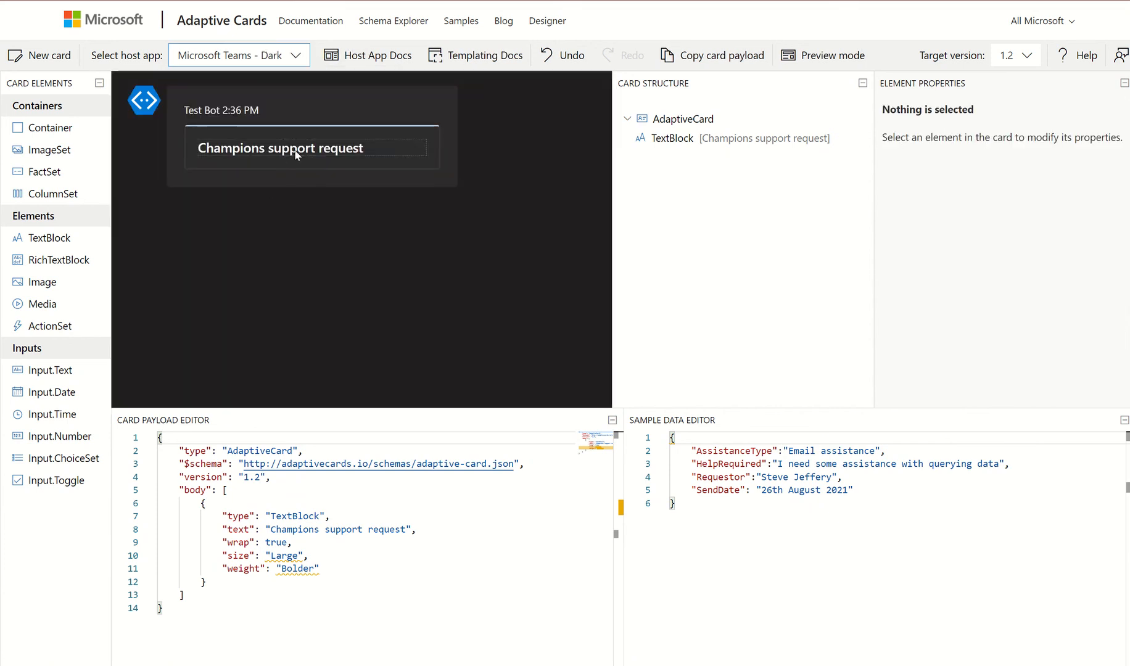
{"action": "left_click", "coordinate": [340, 153]}
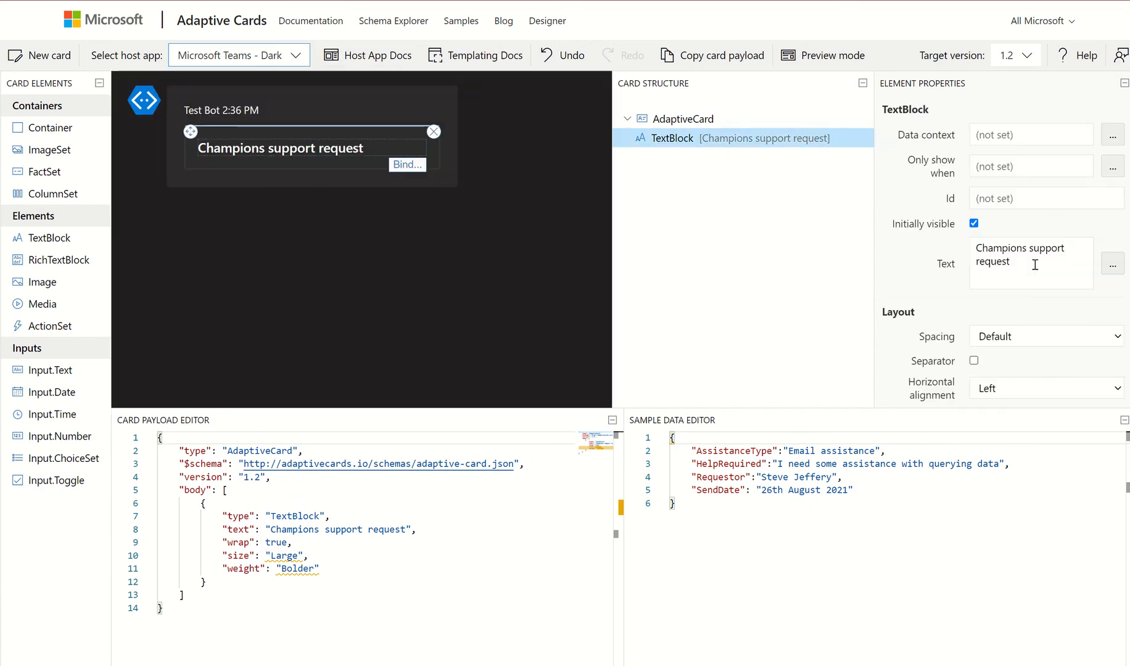
{"action": "scroll", "coordinate": [1032, 383], "scroll_direction": "down", "scroll_amount": 4}
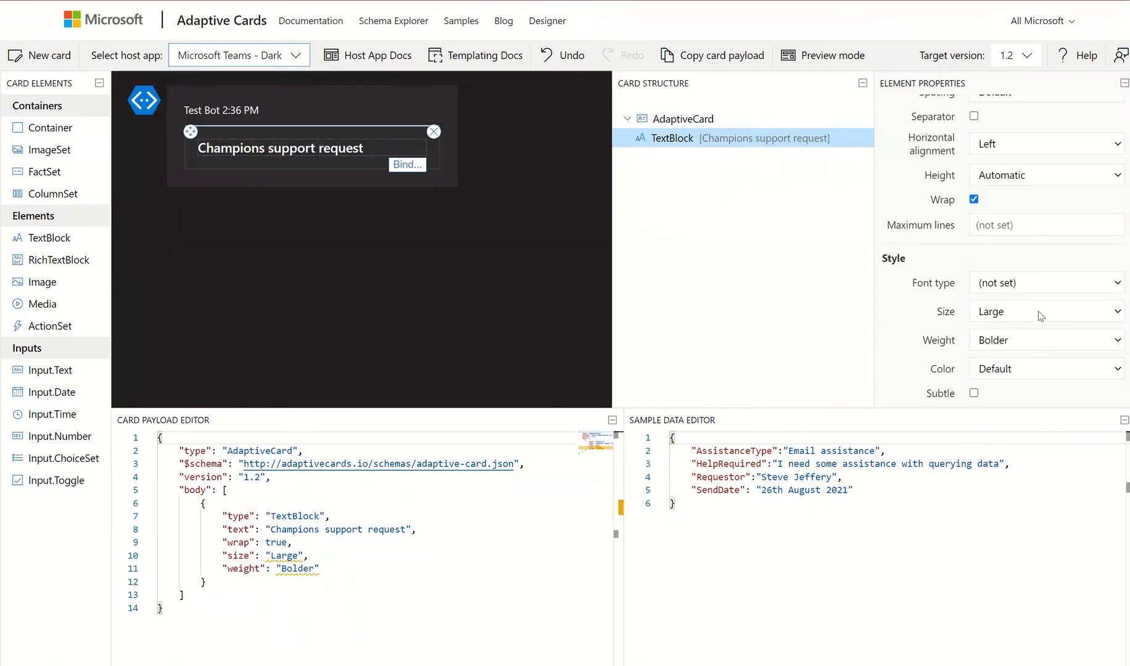
{"action": "left_click", "coordinate": [1034, 368]}
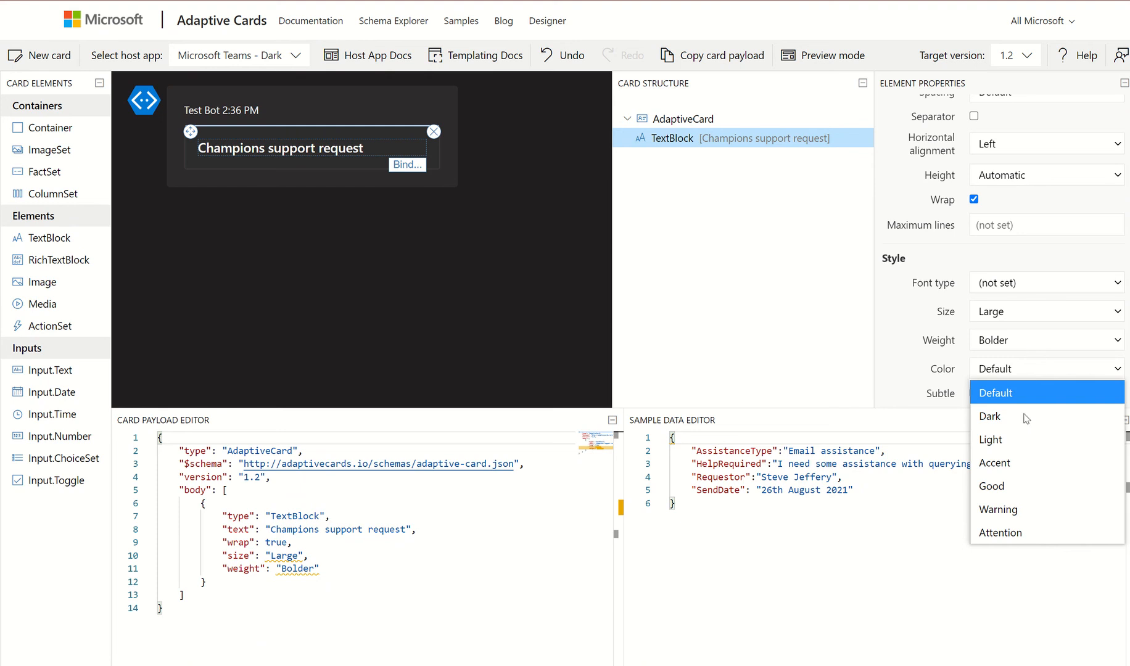
{"action": "left_click", "coordinate": [1011, 532]}
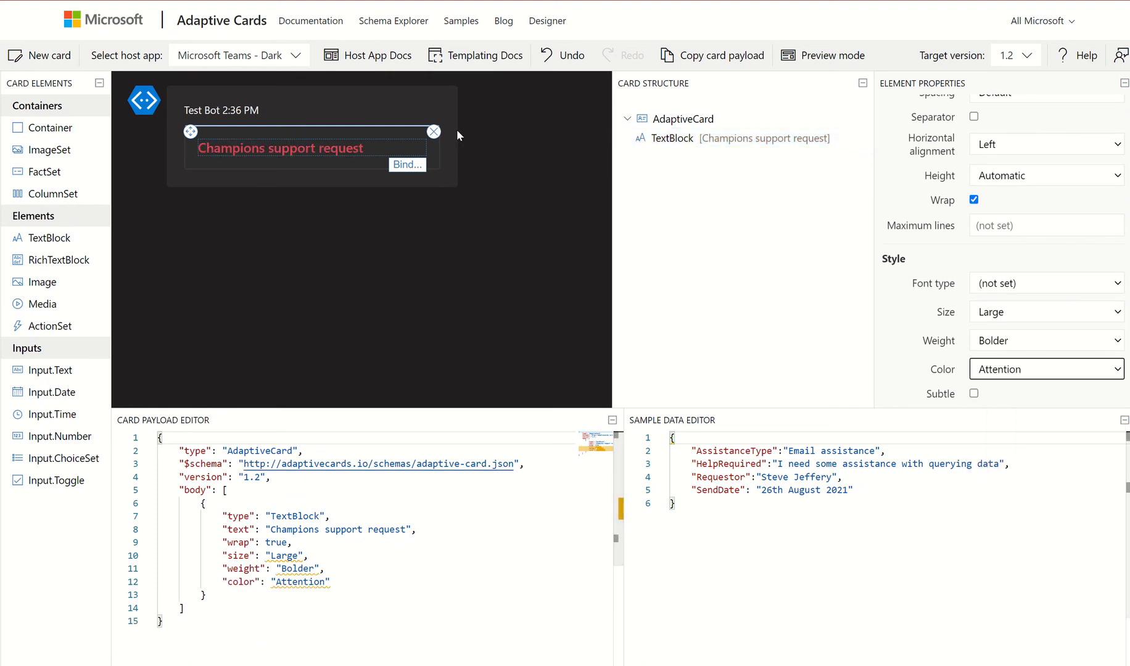
{"action": "left_click", "coordinate": [290, 55]}
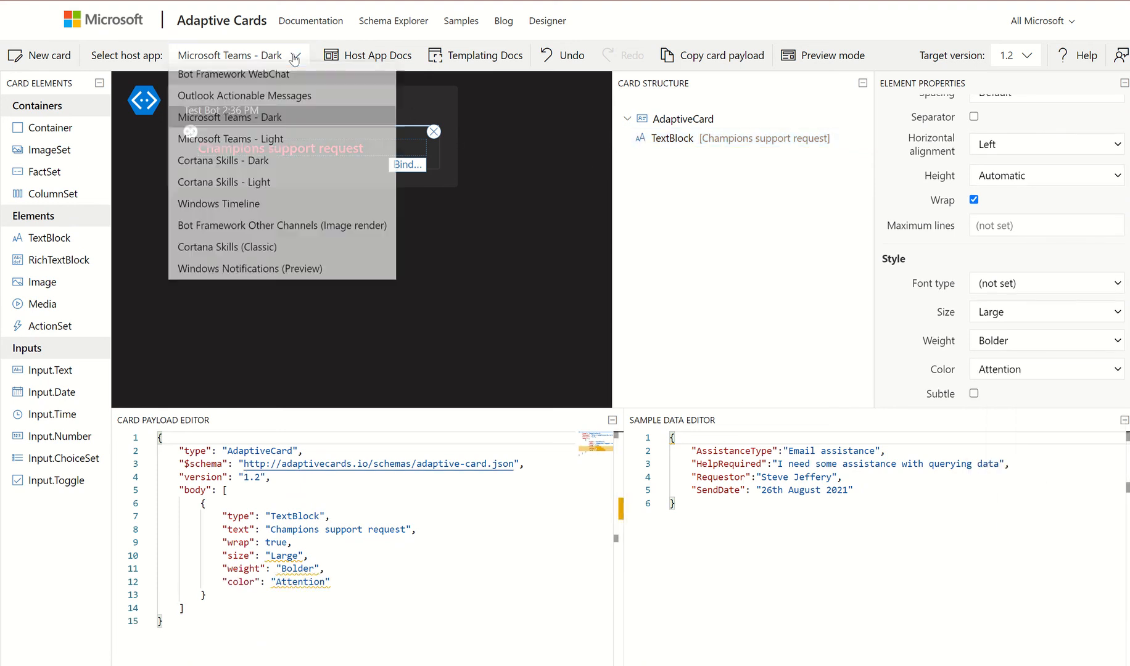
{"action": "left_click", "coordinate": [271, 144]}
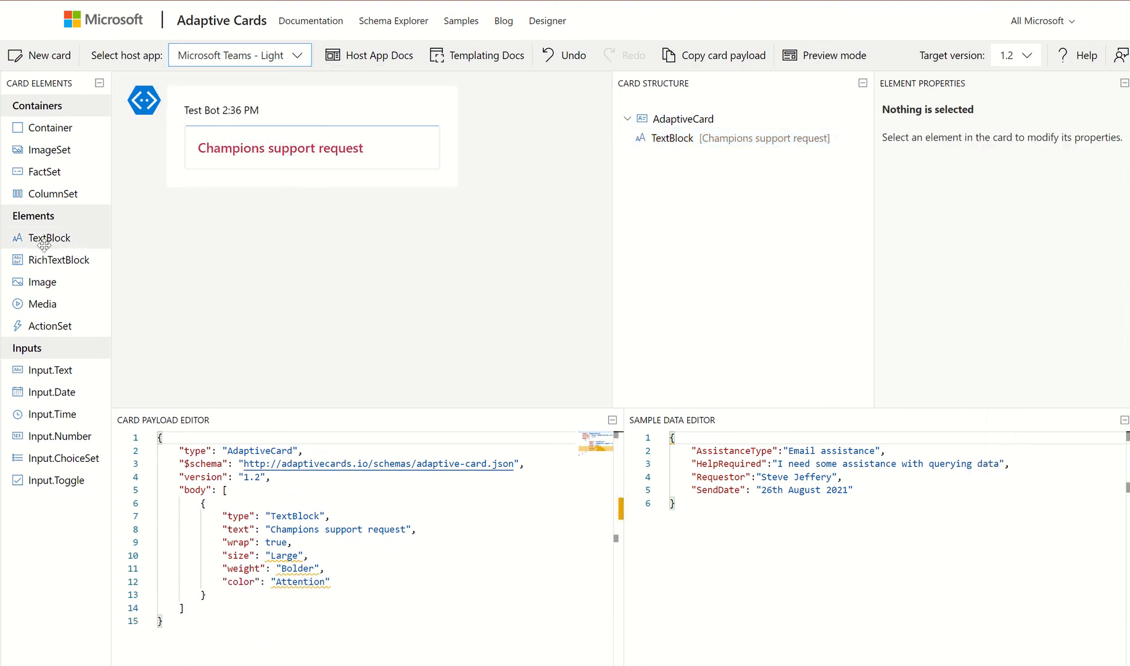
Add a Container with a TextBlock reading 'Hi there <champName>. This is a notification… Details follow:'
{"action": "left_click_drag", "start_coordinate": [43, 239], "coordinate": [87, 219]}
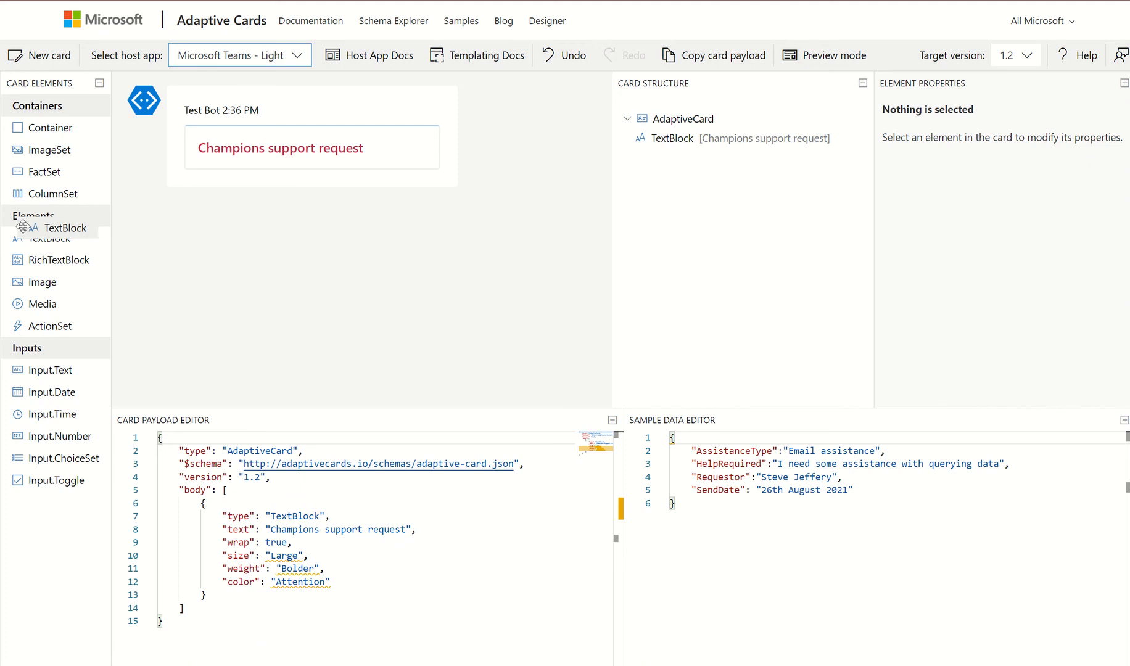
{"action": "left_click_drag", "start_coordinate": [49, 128], "coordinate": [213, 164]}
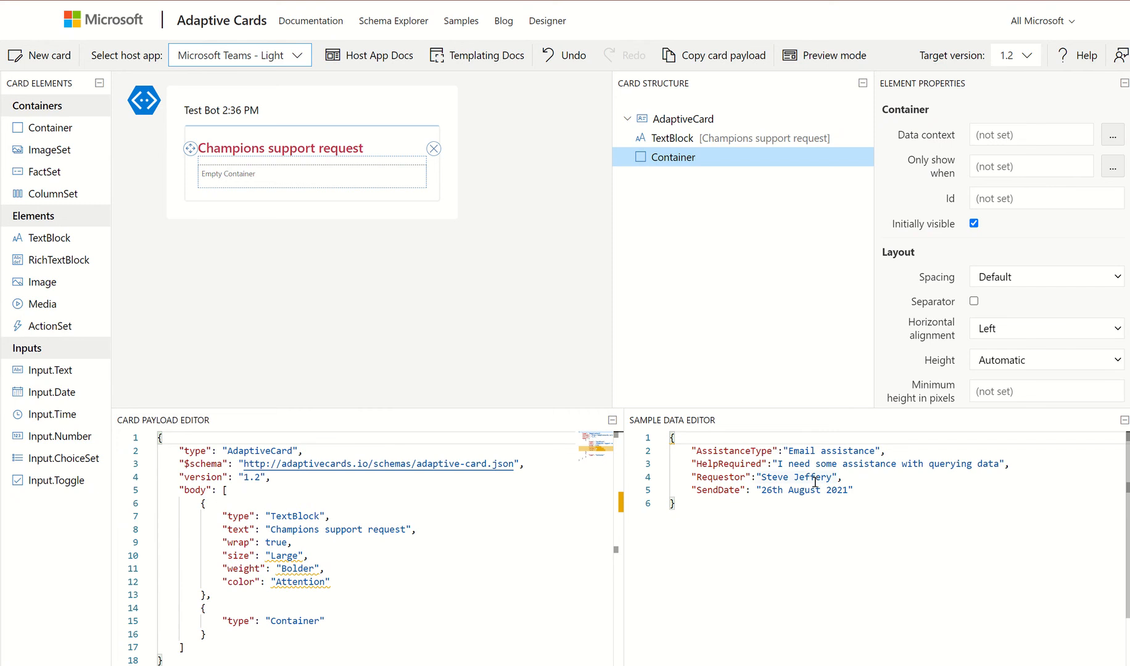
{"action": "left_click_drag", "start_coordinate": [50, 238], "coordinate": [226, 175]}
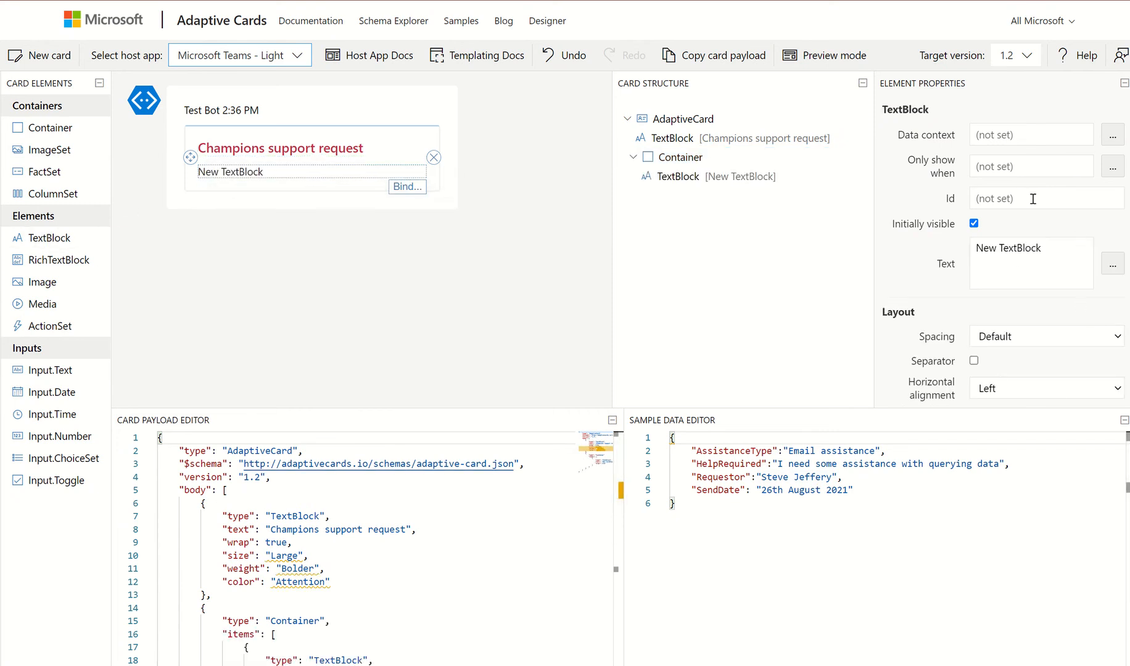
{"action": "left_click_drag", "start_coordinate": [1057, 251], "coordinate": [966, 254]}
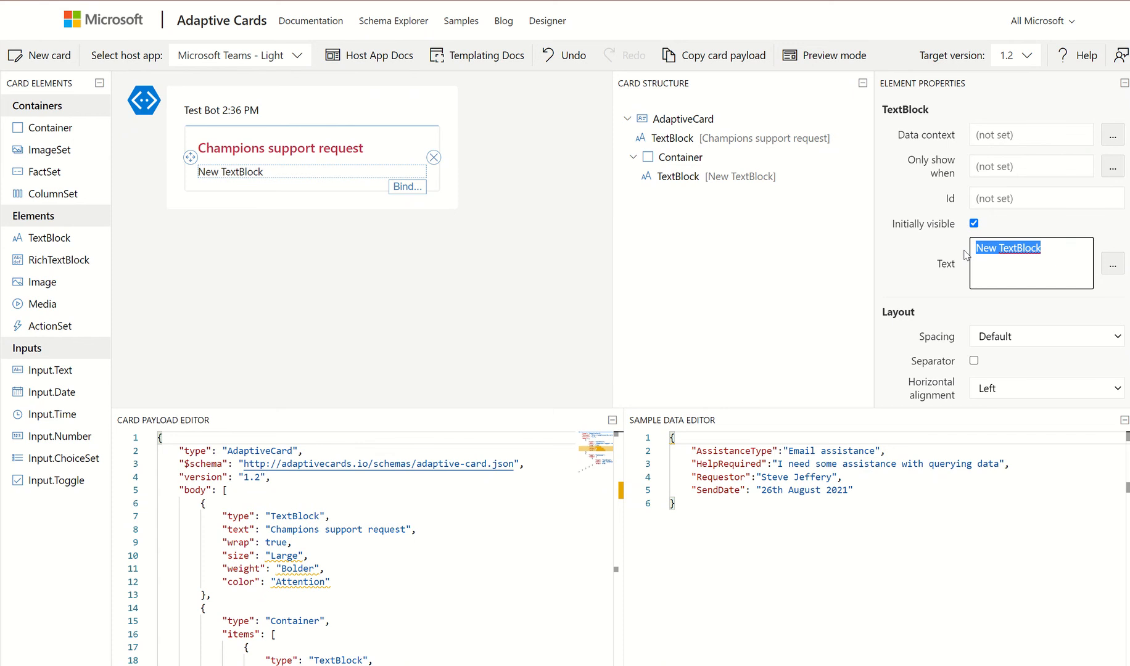
{"action": "type", "text": "Hi"}
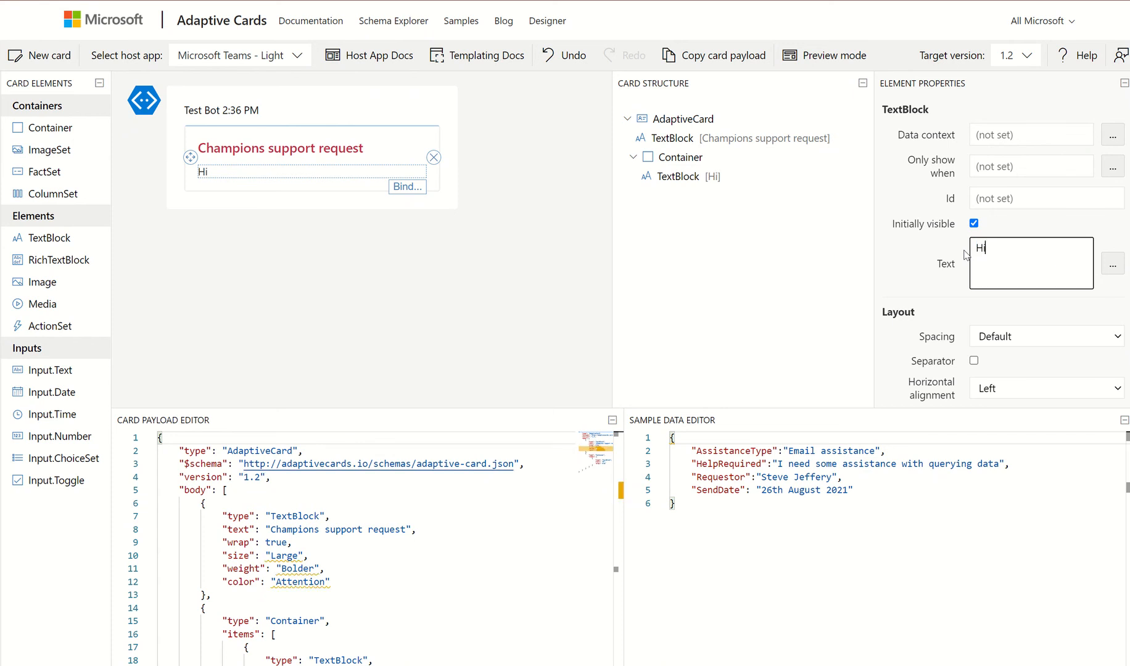
{"action": "type", "text": " there <"}
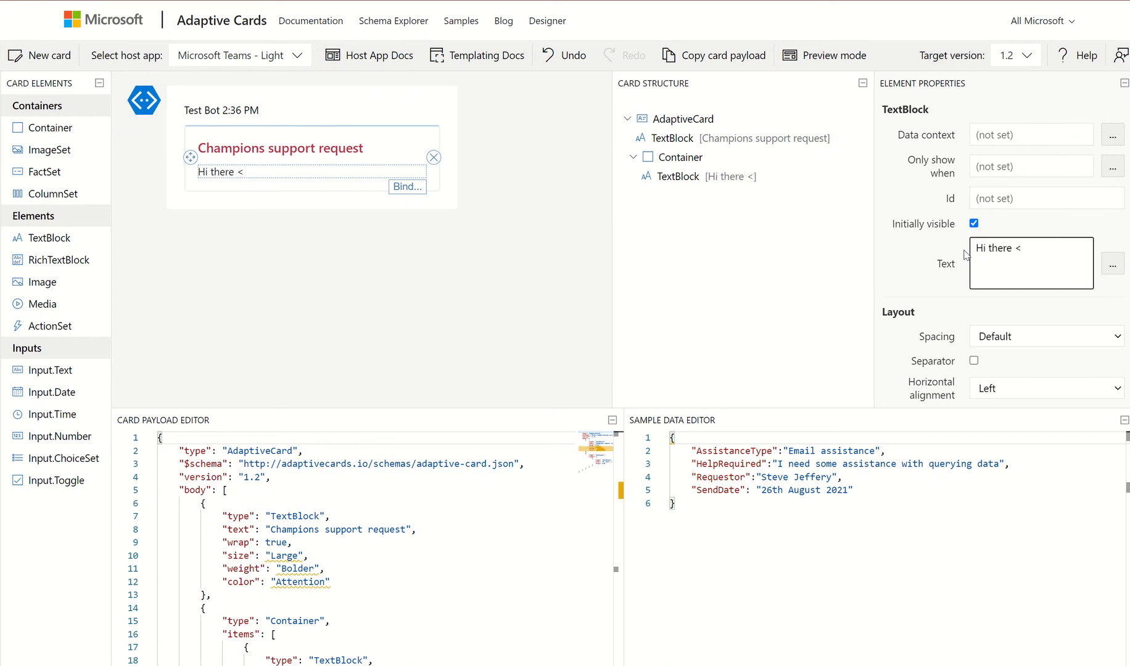
{"action": "type", "text": "champName>"}
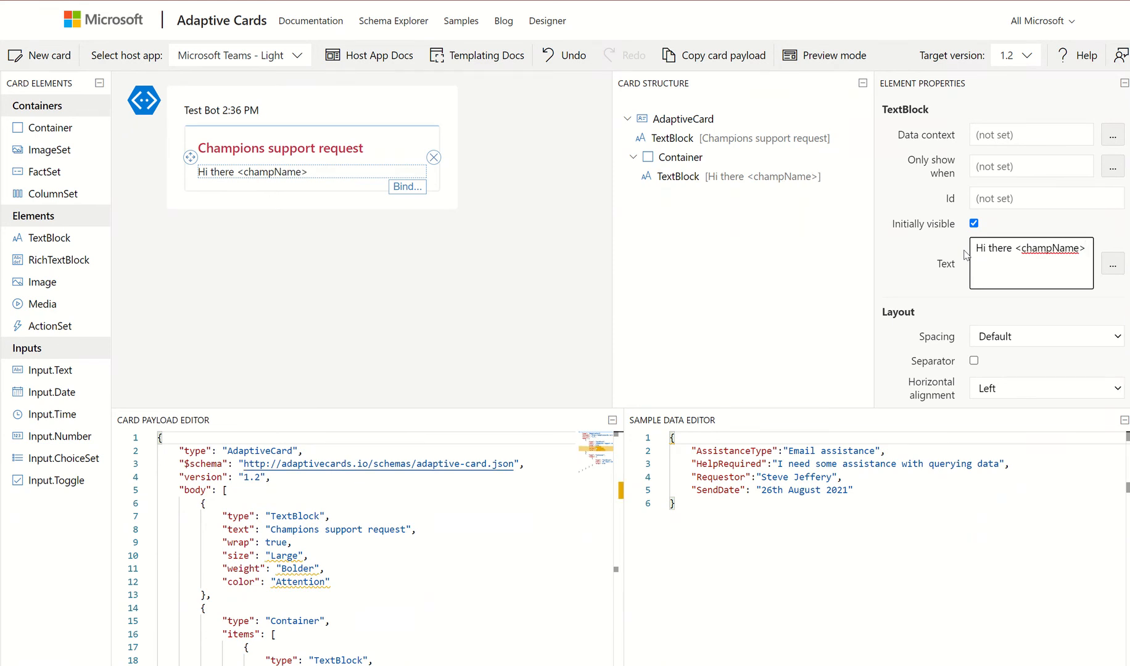
{"action": "type", "text": ". This no"}
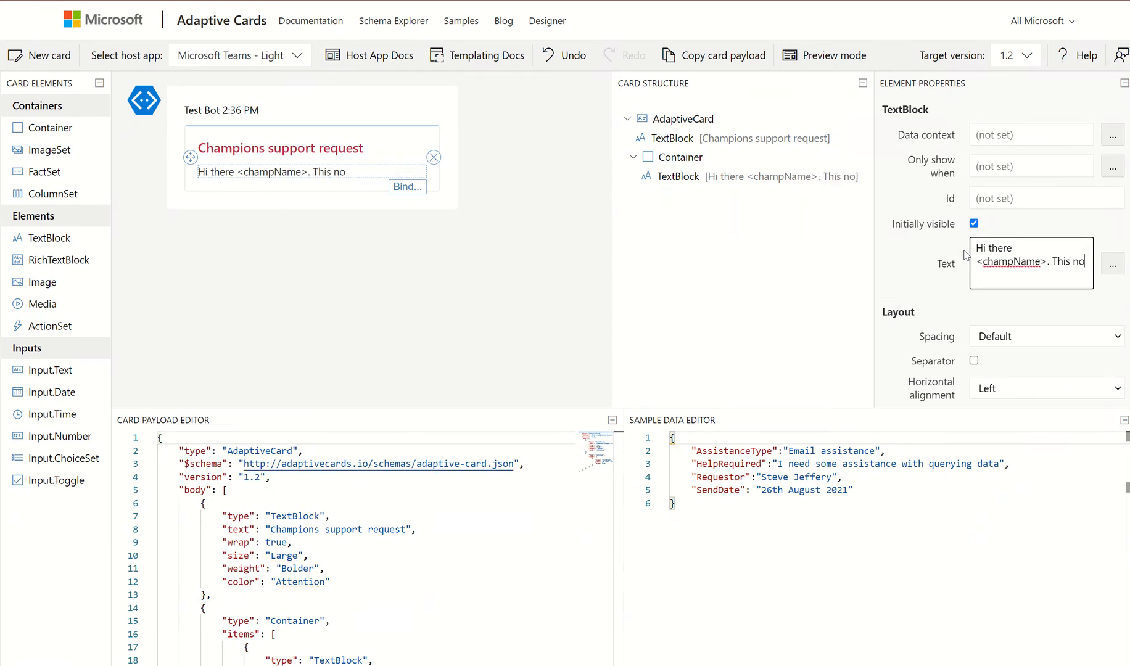
{"action": "key", "text": "BackSpace"}
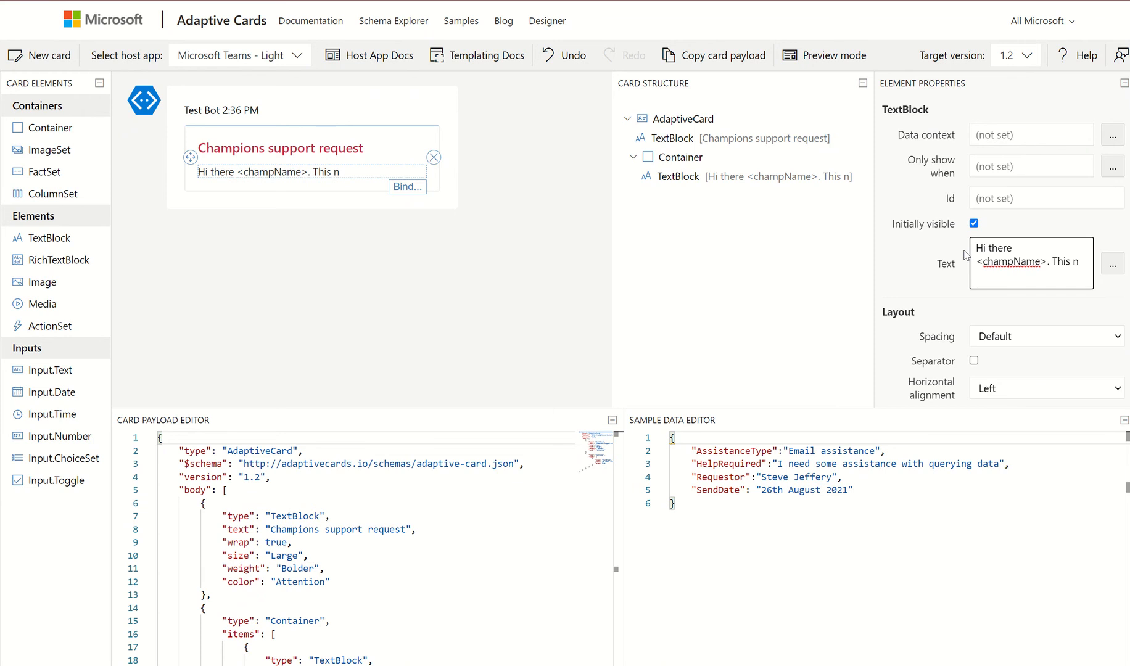
{"action": "key", "text": "BackSpace"}
{"action": "type", "text": "is a n"}
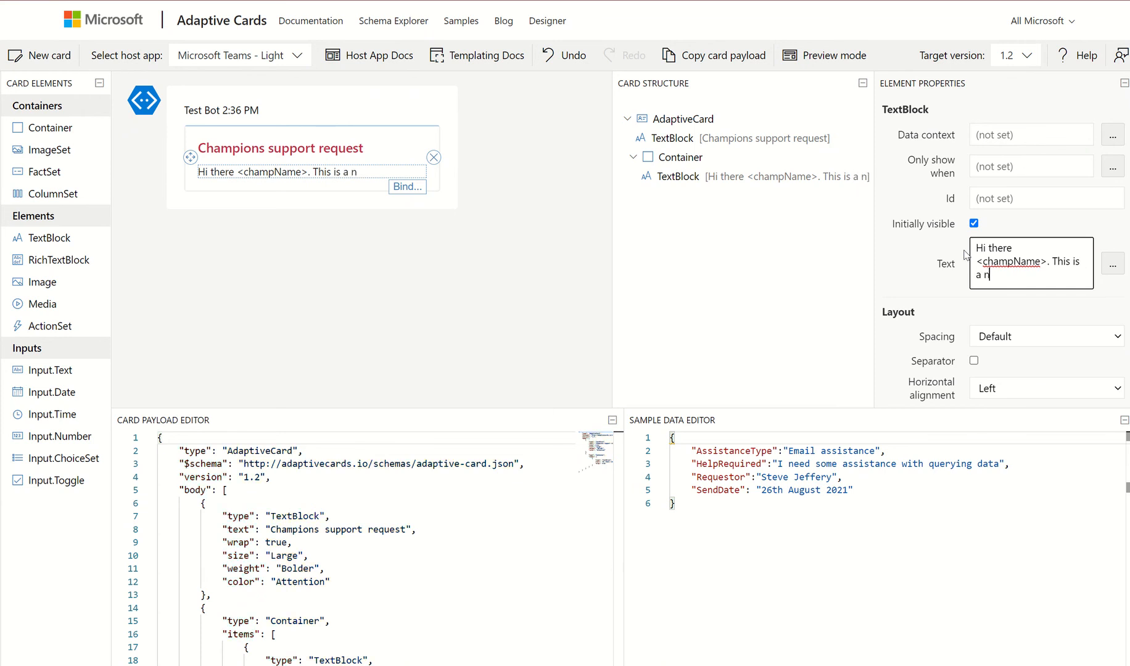
{"action": "type", "text": "otification"}
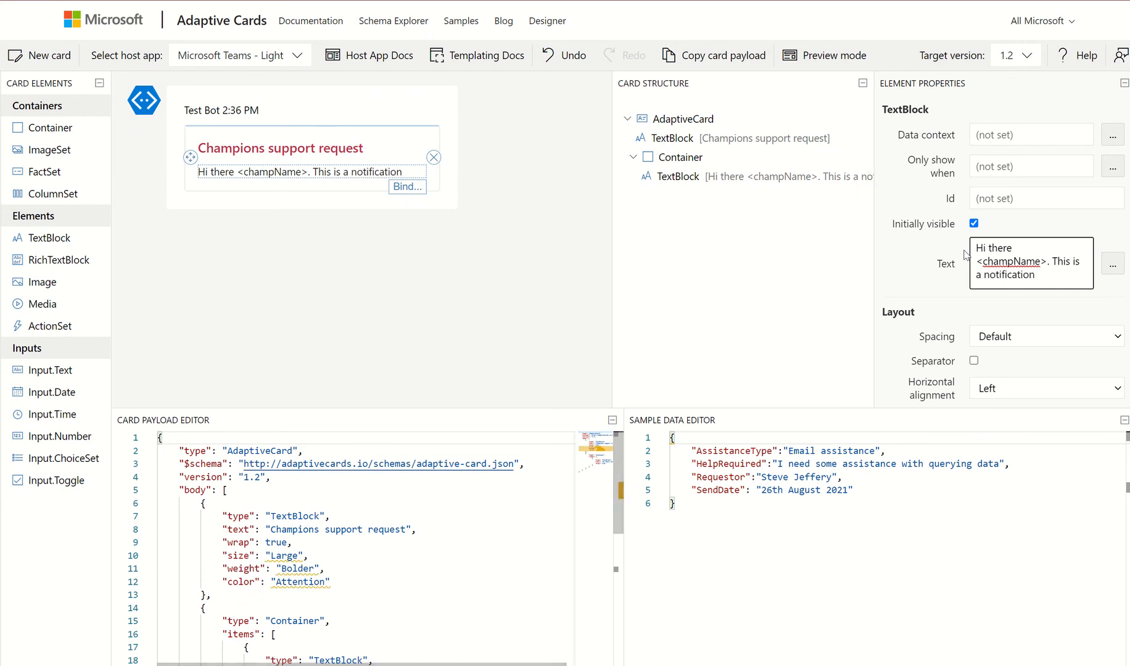
{"action": "type", "text": " that someone i"}
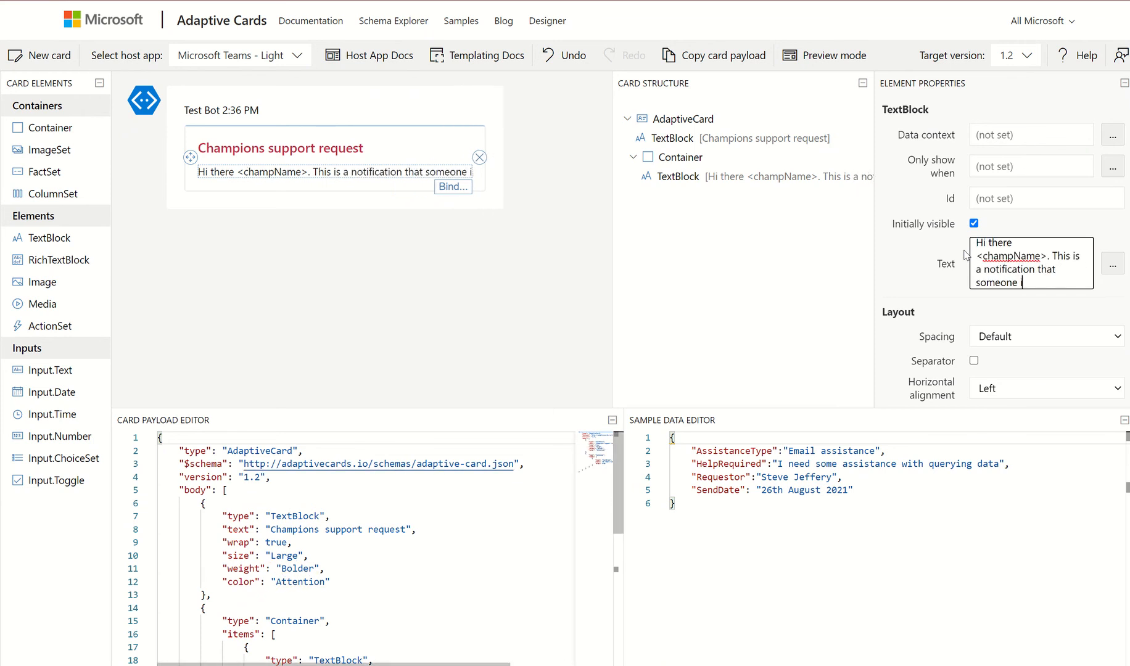
{"action": "type", "text": "n the communit"}
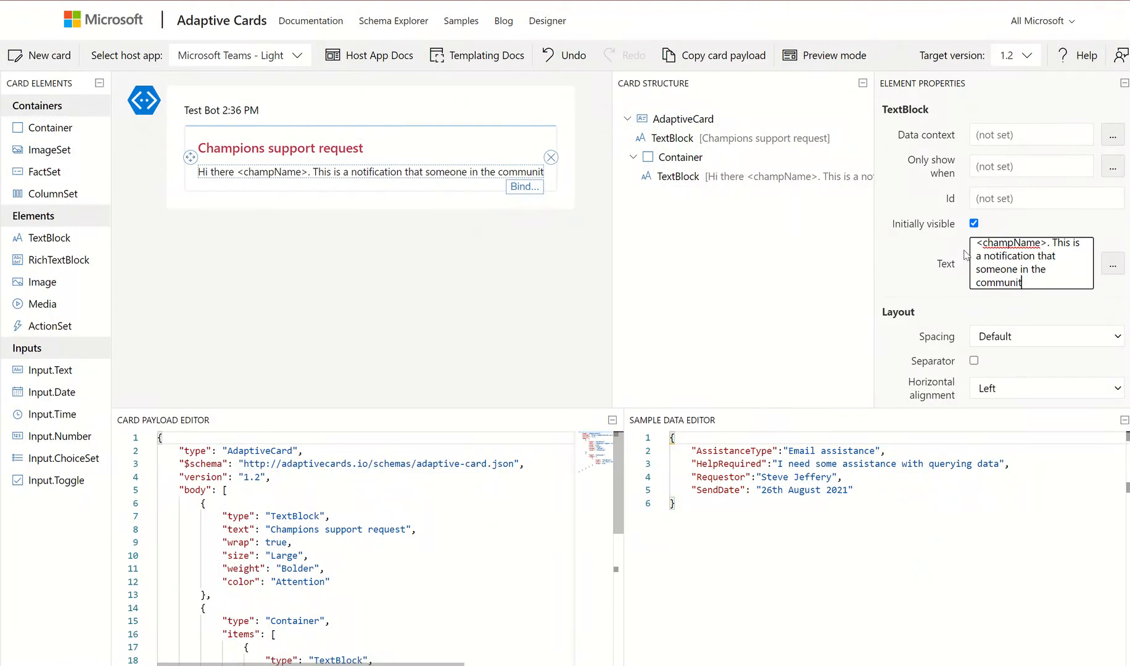
{"action": "type", "text": "y is asking fo"}
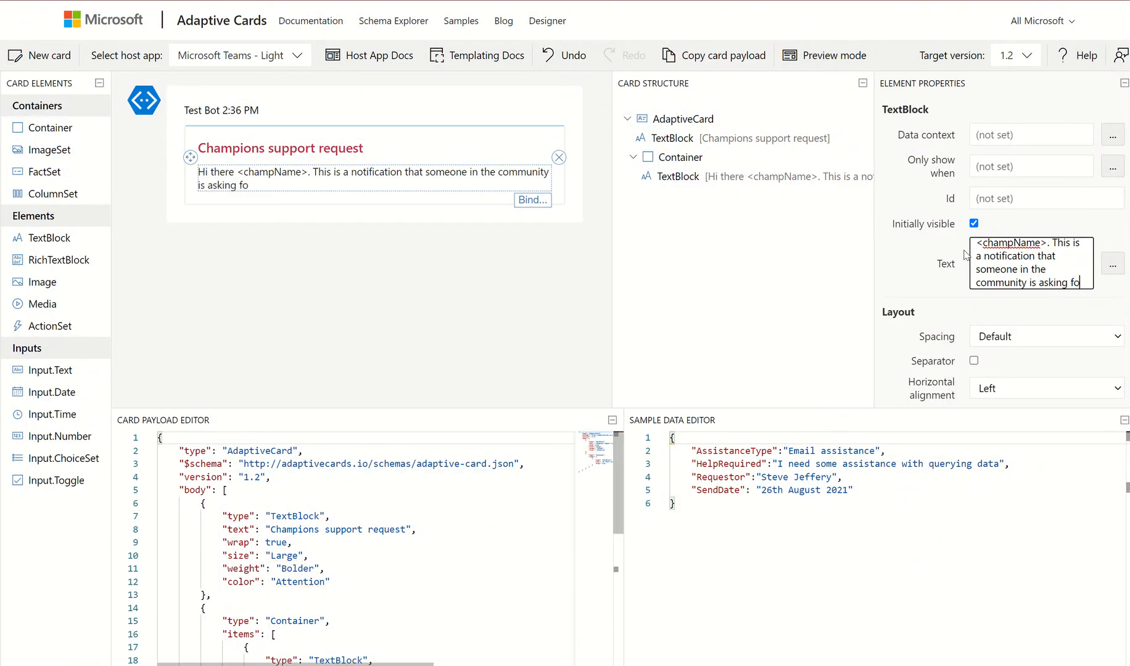
{"action": "type", "text": "r your help"}
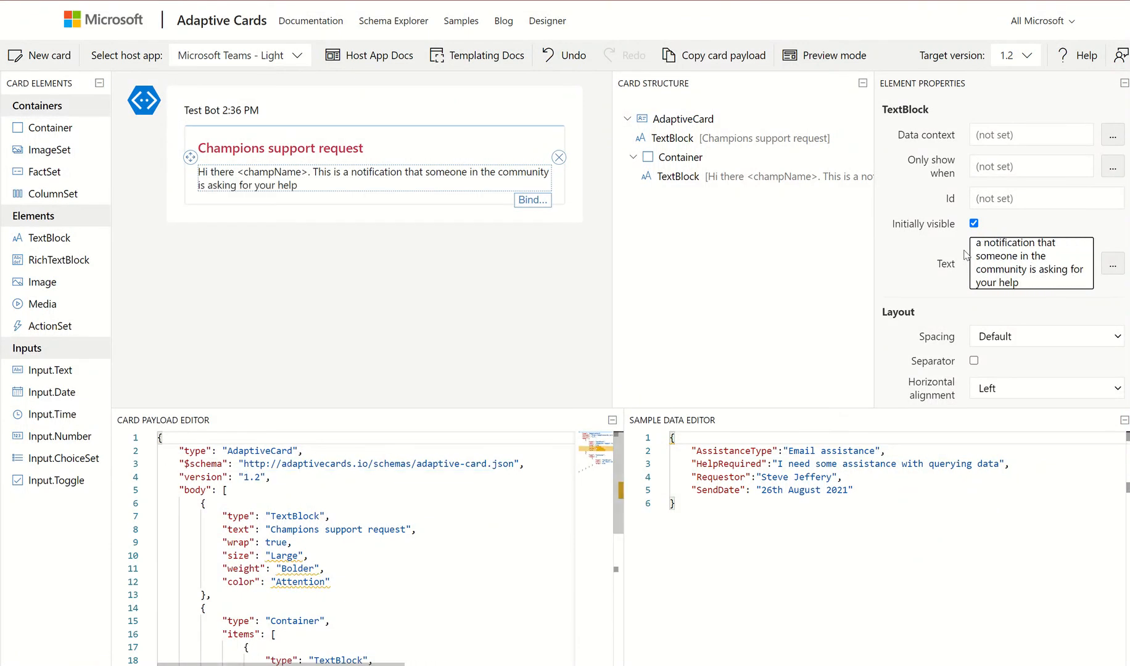
{"action": "type", "text": ". De"}
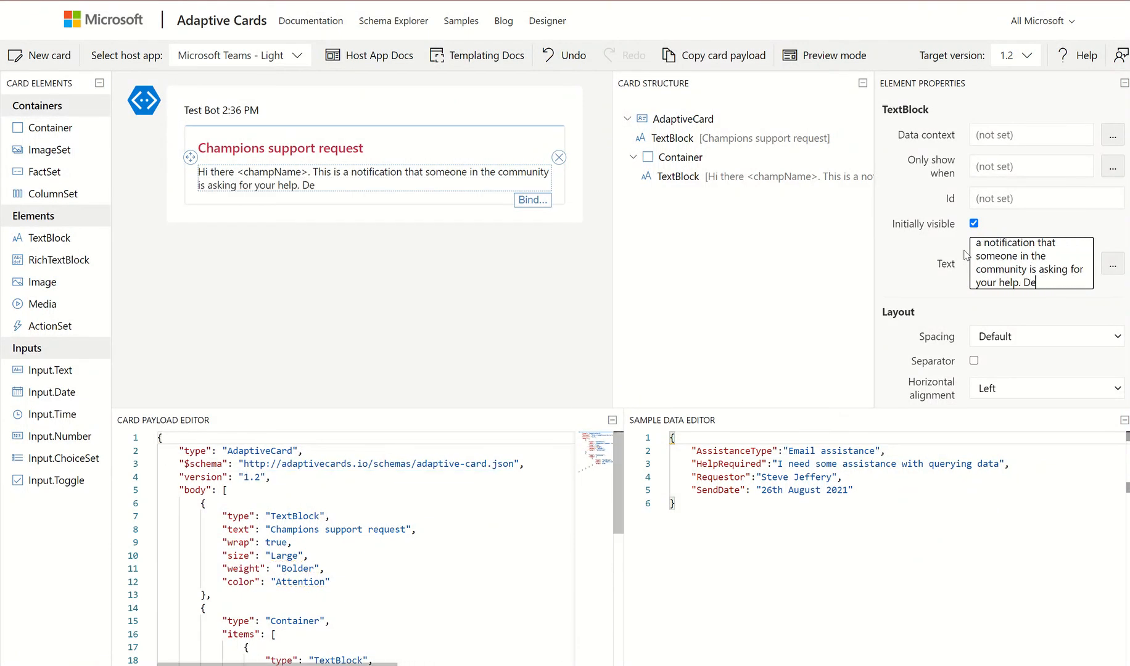
{"action": "type", "text": "tails flo"}
{"action": "type", "text": "low"}
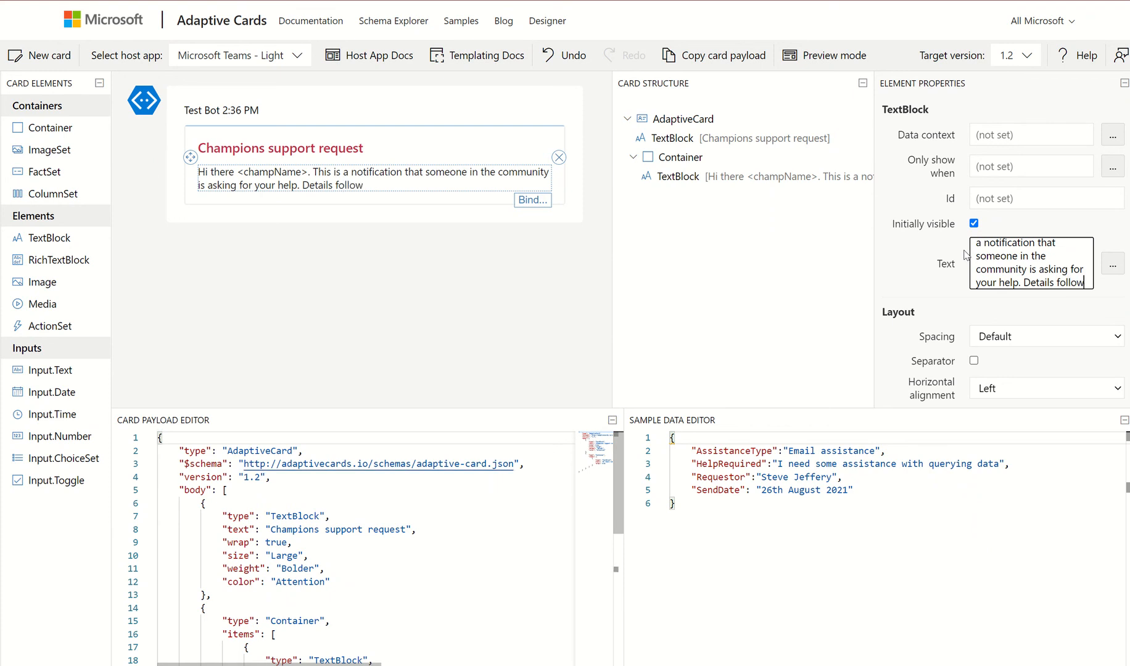
{"action": "type", "text": ":"}
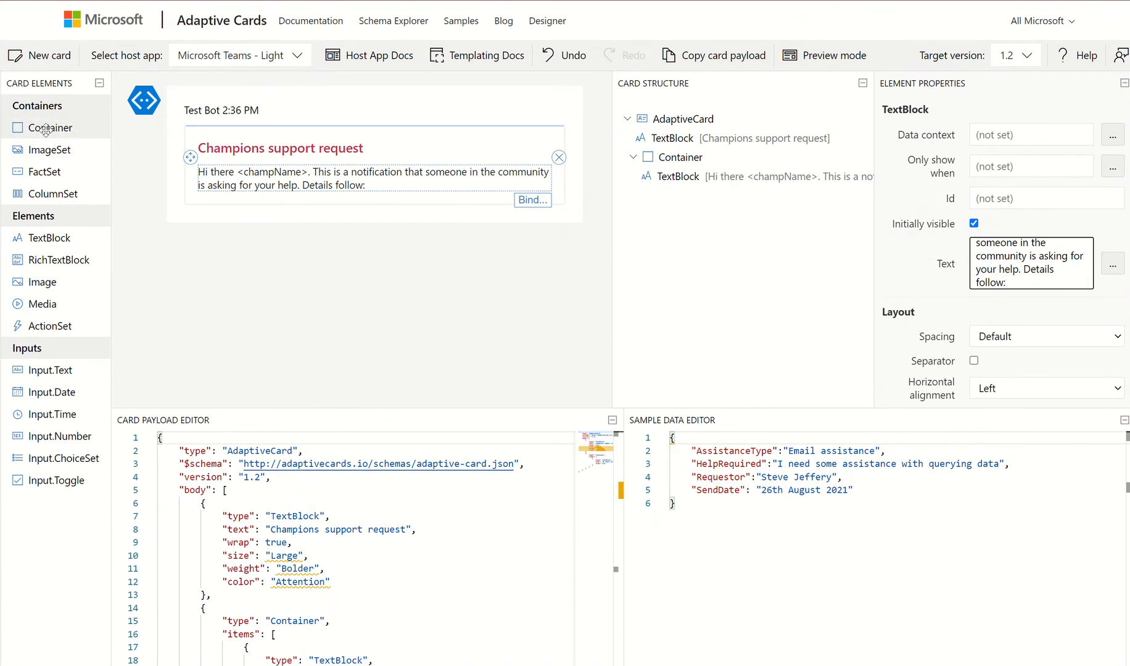
Add a two-column ColumnSet with an 'Assistance required:' TextBlock in the left column
{"action": "left_click_drag", "start_coordinate": [43, 193], "coordinate": [255, 210]}
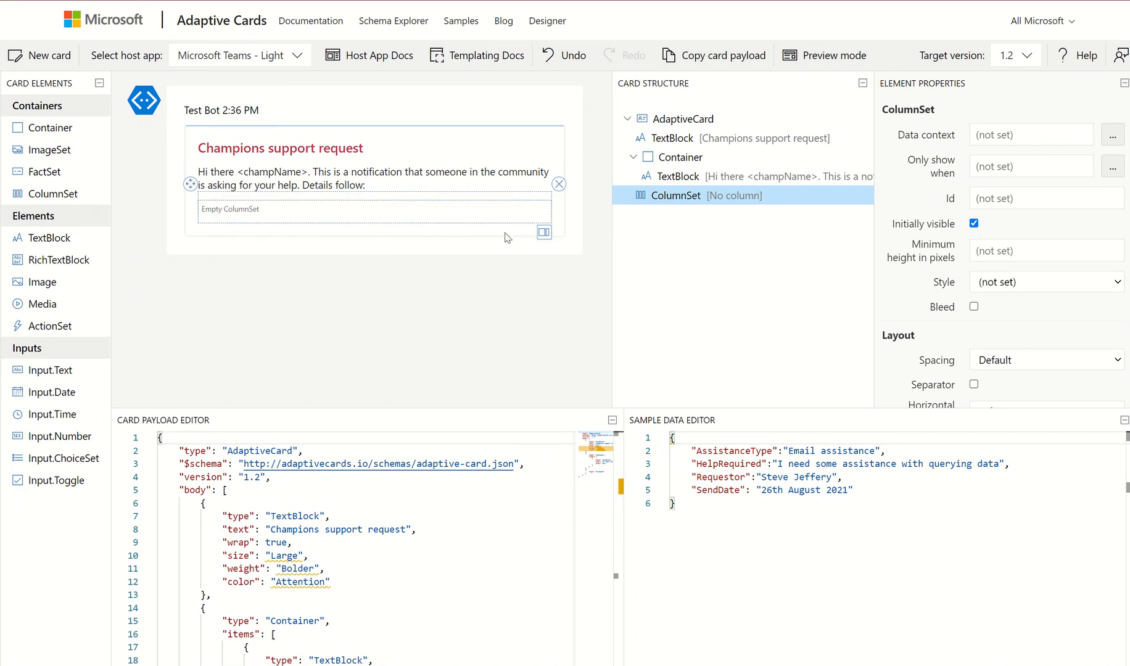
{"action": "left_click", "coordinate": [545, 233]}
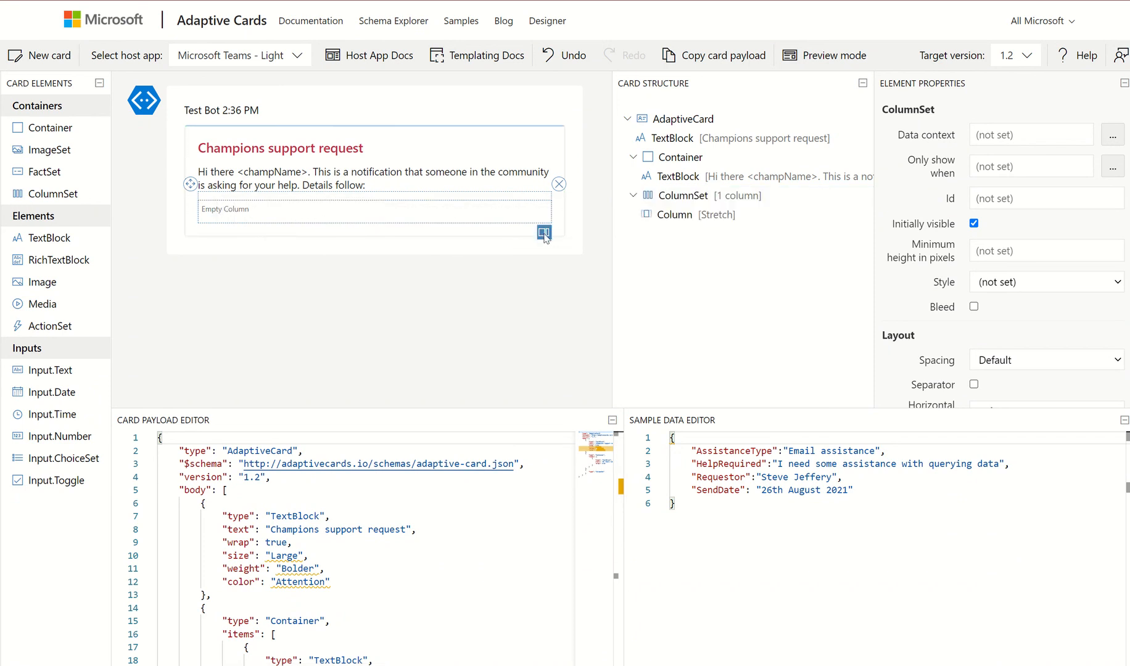
{"action": "left_click", "coordinate": [544, 233]}
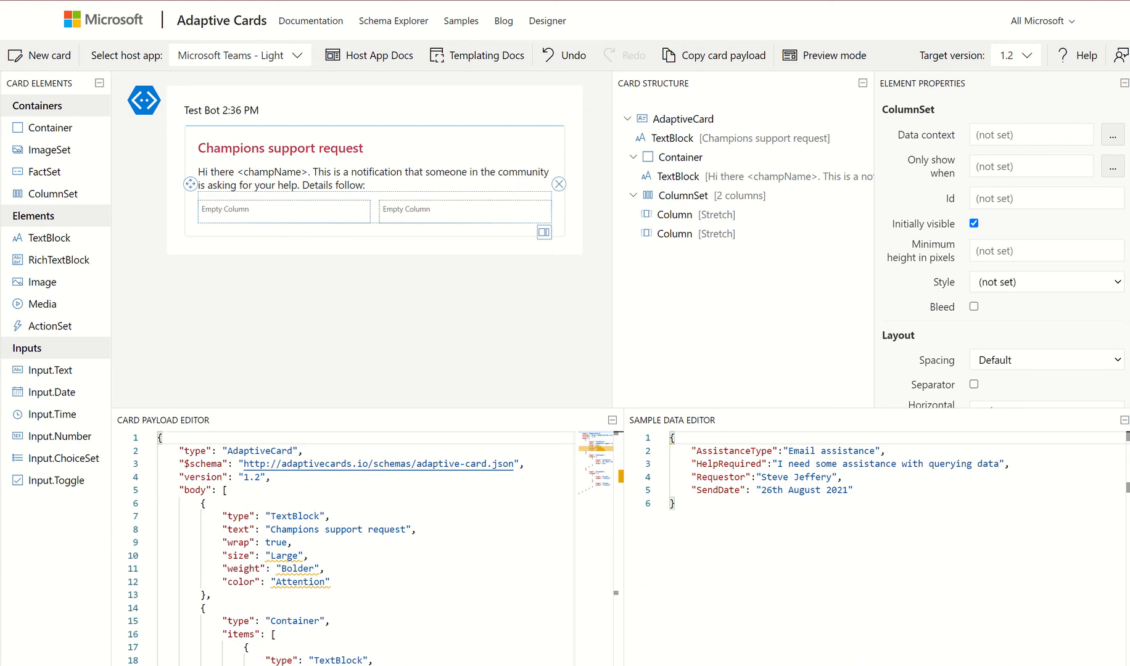
{"action": "left_click_drag", "start_coordinate": [39, 239], "coordinate": [214, 204]}
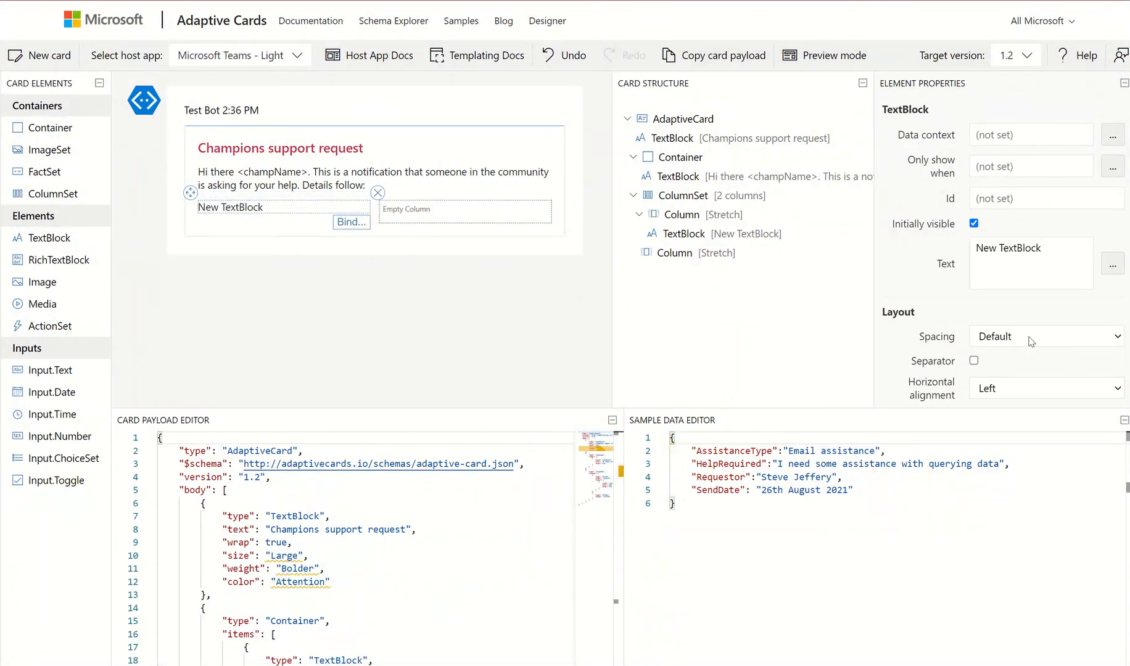
{"action": "left_click_drag", "start_coordinate": [1052, 251], "coordinate": [953, 256]}
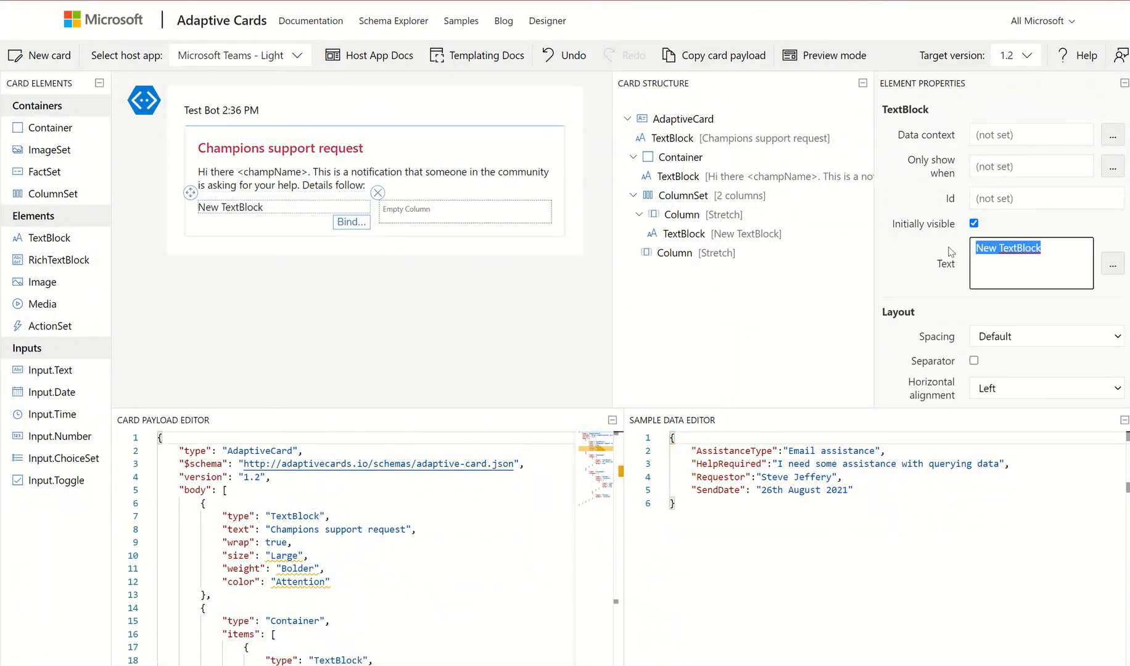
{"action": "type", "text": "A"}
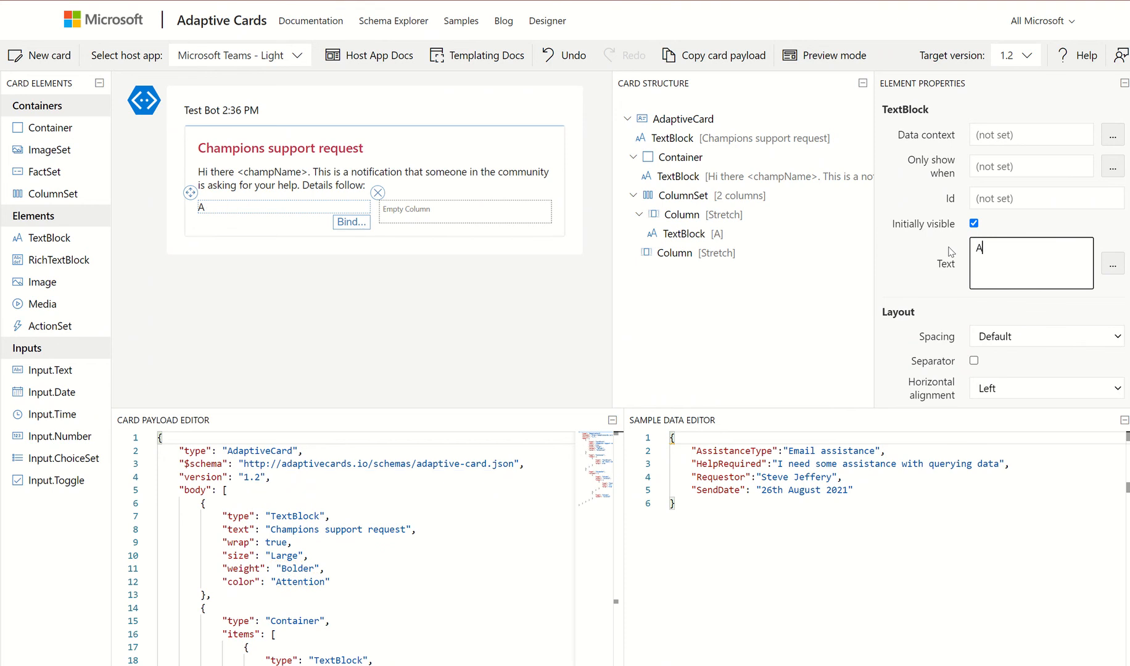
{"action": "type", "text": "ssistance re"}
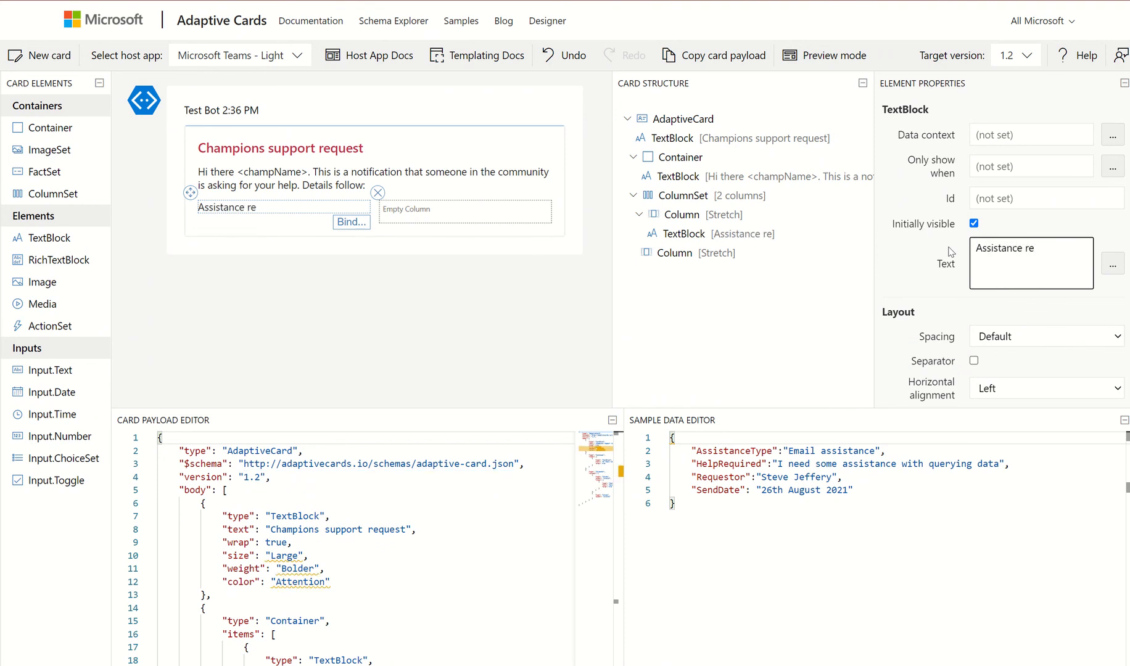
{"action": "type", "text": "ui"}
{"action": "key", "text": "BackSpace"}
{"action": "key", "text": "BackSpace"}
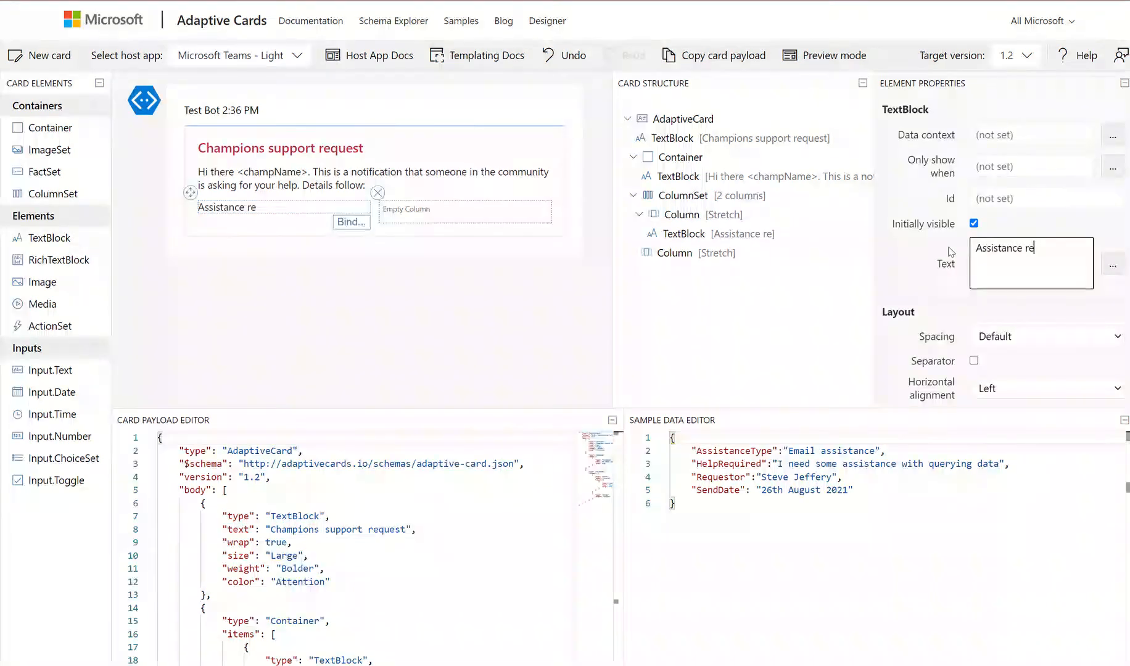
{"action": "type", "text": "quired"}
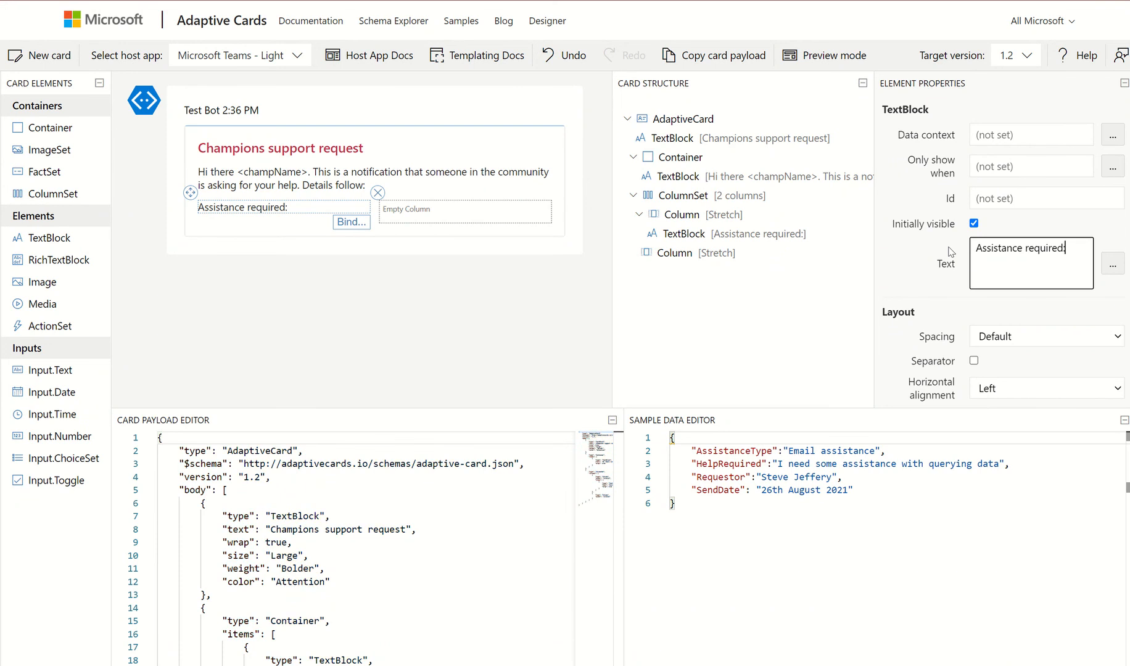
{"action": "type", "text": ":"}
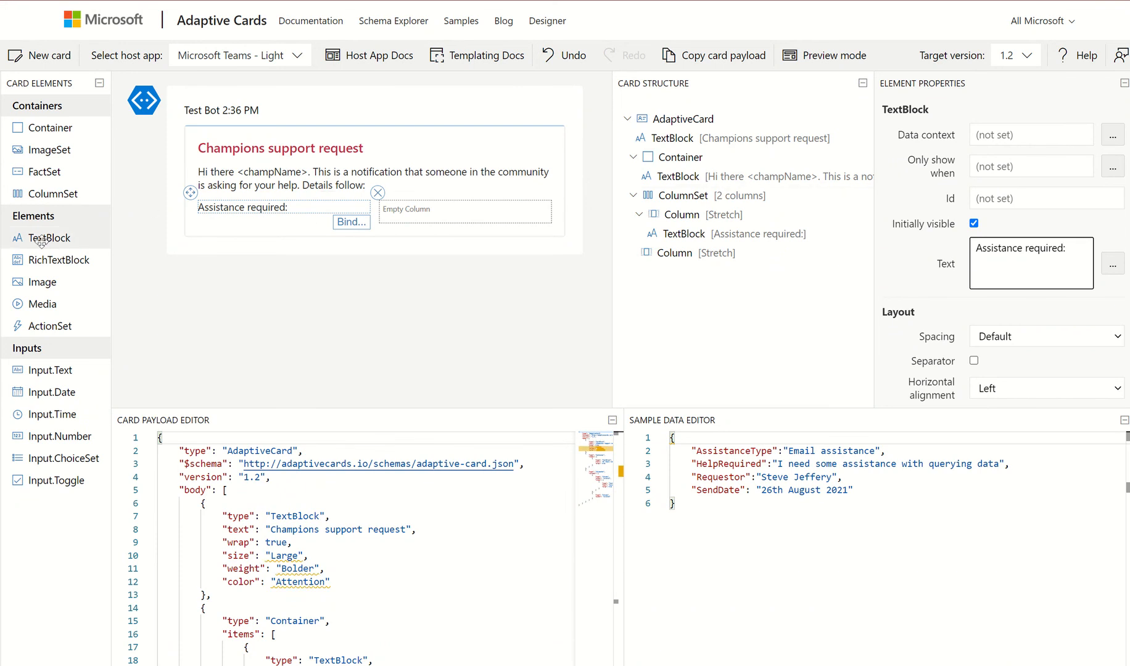
Bind a right-column TextBlock to AssistanceType and remove a misplaced extra TextBlock
{"action": "left_click_drag", "start_coordinate": [48, 238], "coordinate": [390, 213]}
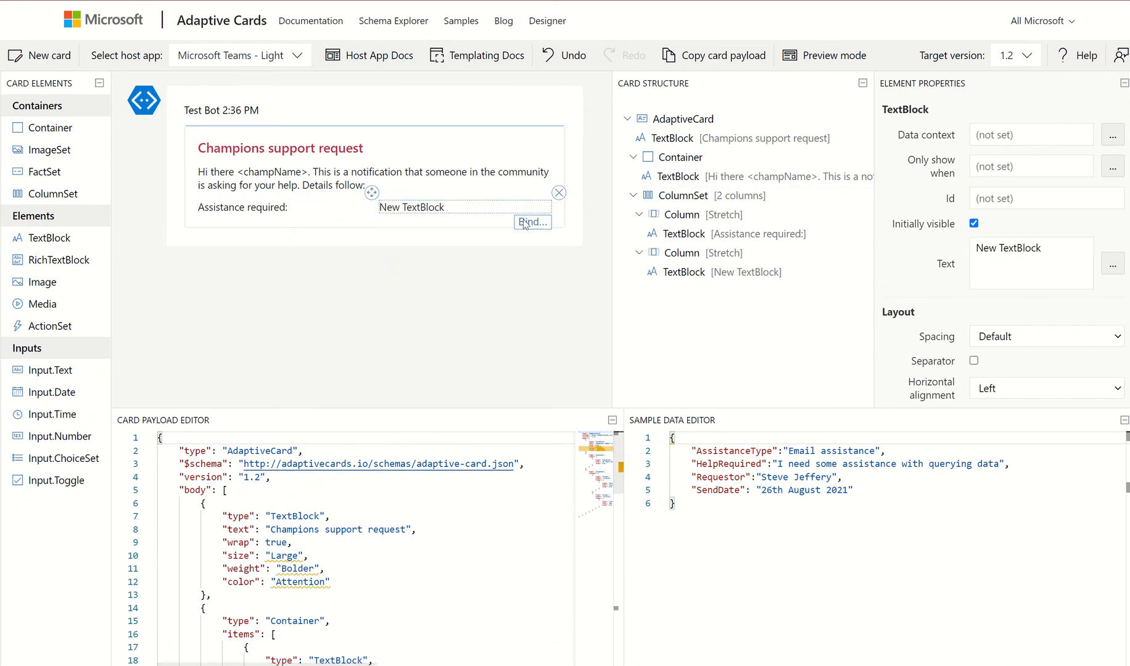
{"action": "left_click", "coordinate": [533, 222]}
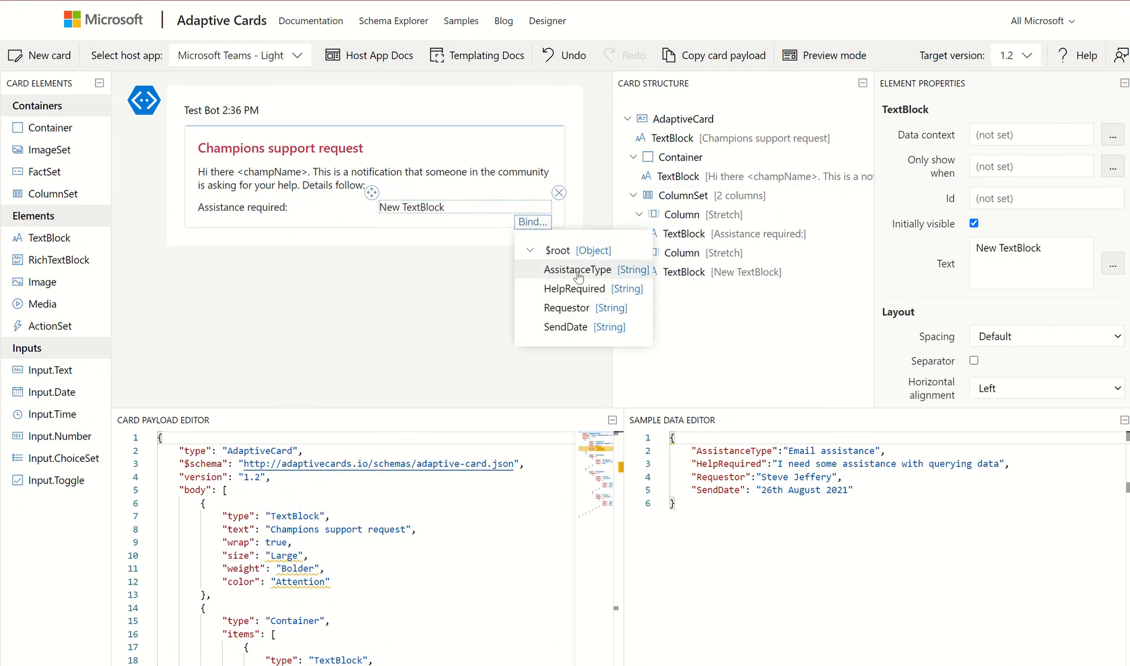
{"action": "left_click", "coordinate": [577, 270]}
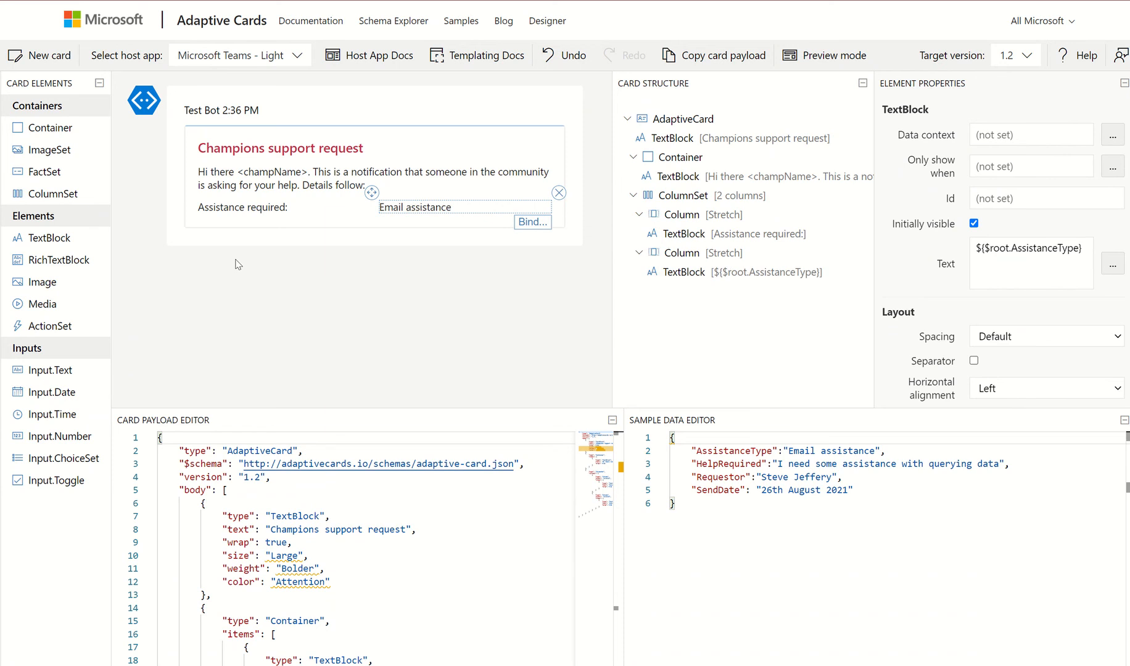
{"action": "left_click_drag", "start_coordinate": [50, 238], "coordinate": [192, 218]}
{"action": "left_click_drag", "start_coordinate": [114, 233], "coordinate": [117, 234]}
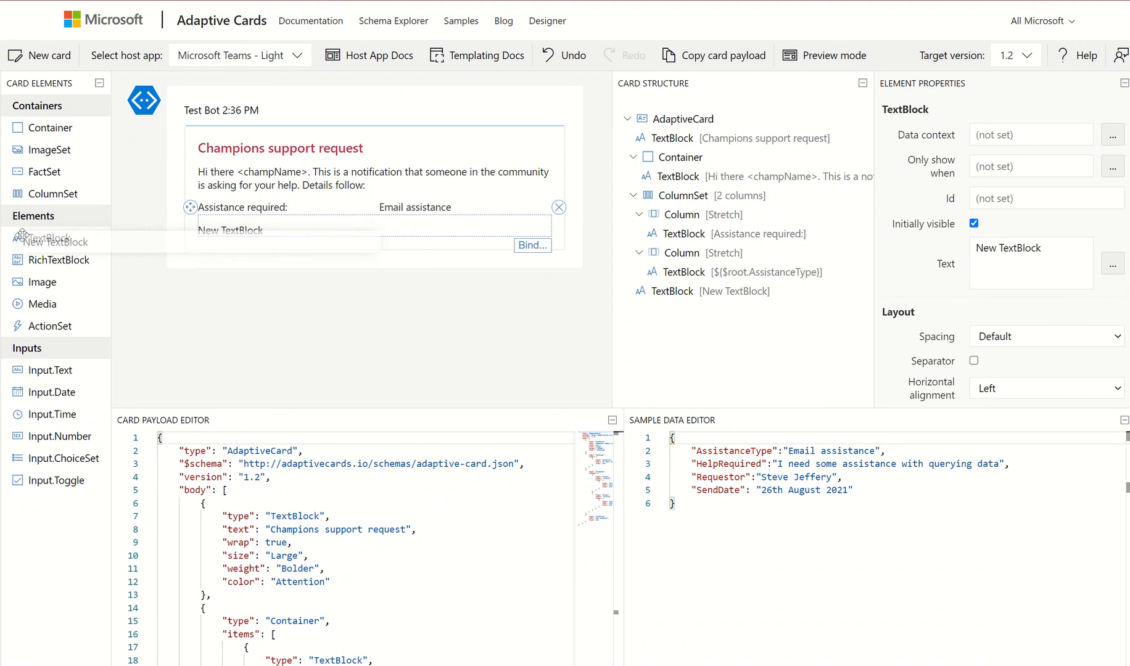
{"action": "left_click", "coordinate": [563, 211]}
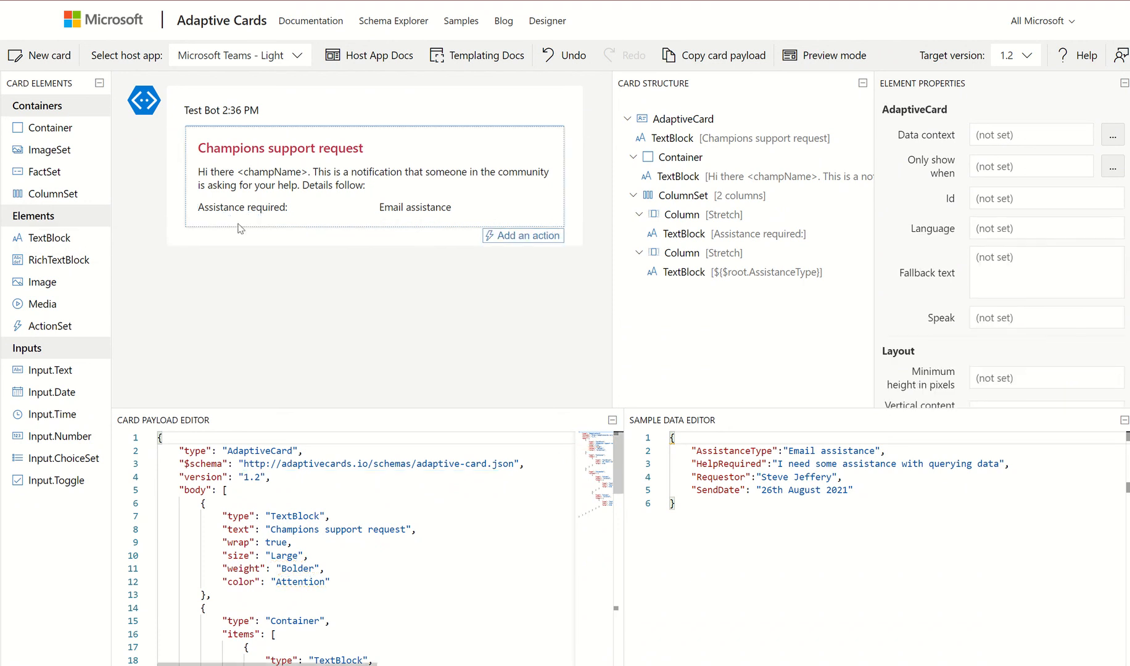
Add a two-column ColumnSet whose left TextBlock reads 'Details:'
{"action": "left_click_drag", "start_coordinate": [40, 189], "coordinate": [252, 232]}
{"action": "left_click", "coordinate": [547, 258]}
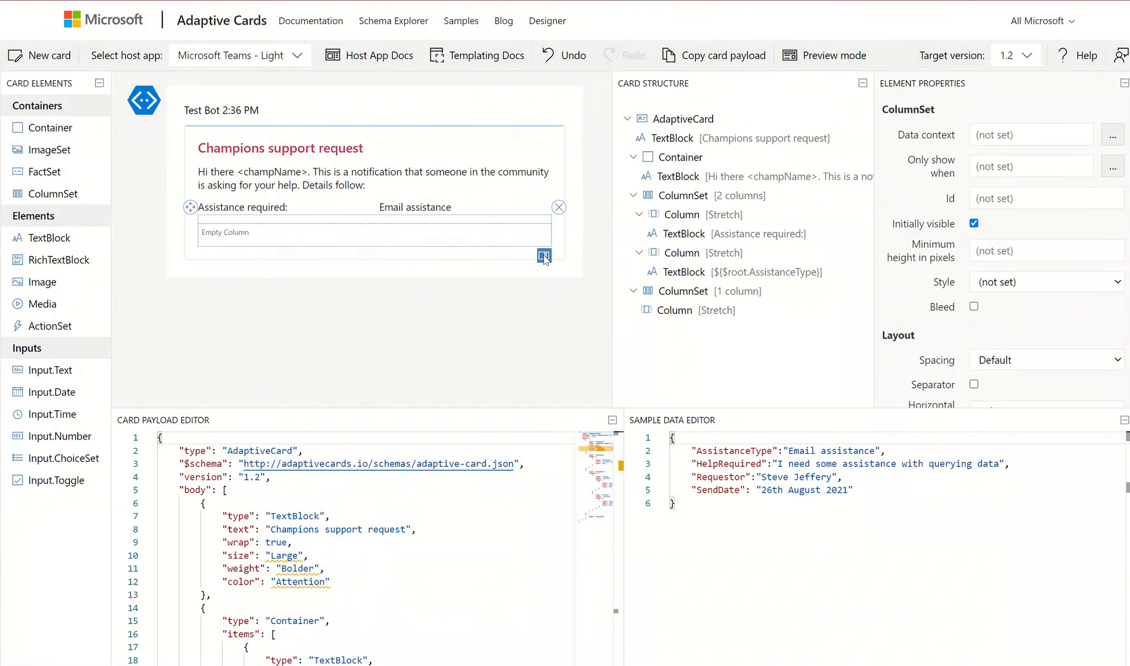
{"action": "left_click_drag", "start_coordinate": [33, 244], "coordinate": [205, 233]}
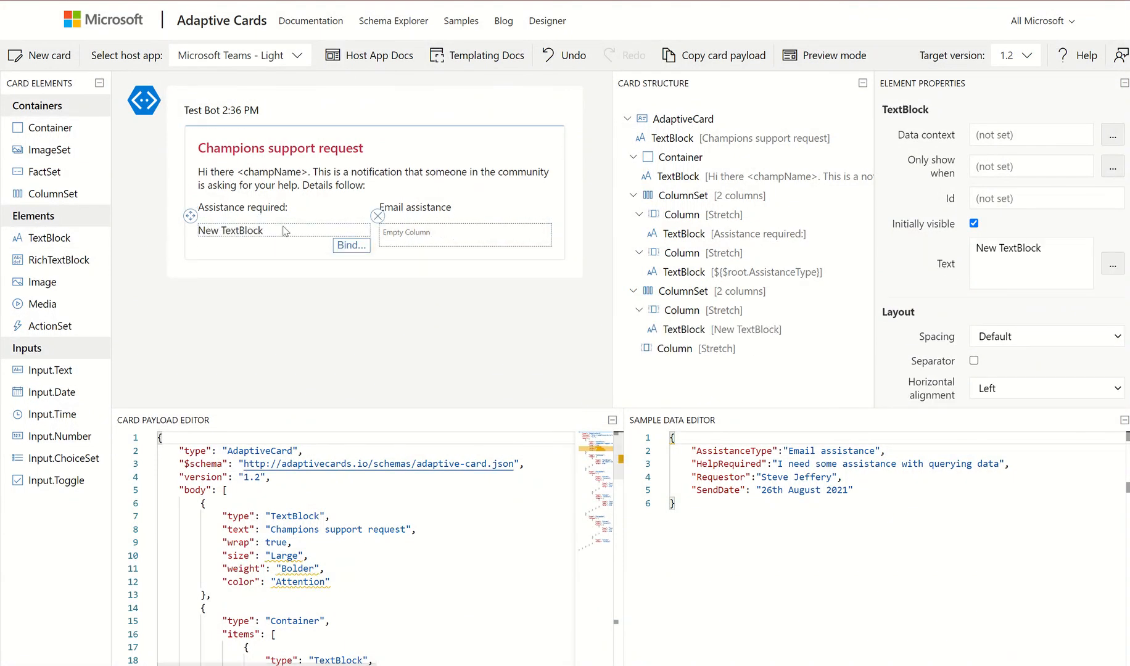
{"action": "left_click_drag", "start_coordinate": [1041, 248], "coordinate": [966, 261]}
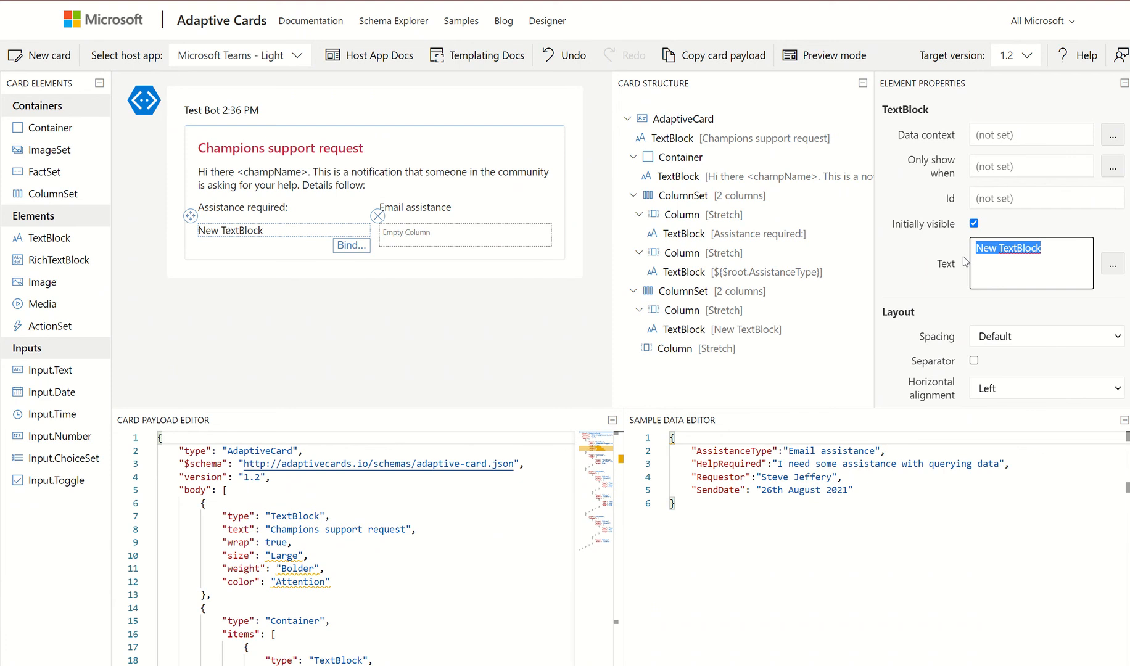
{"action": "type", "text": "De"}
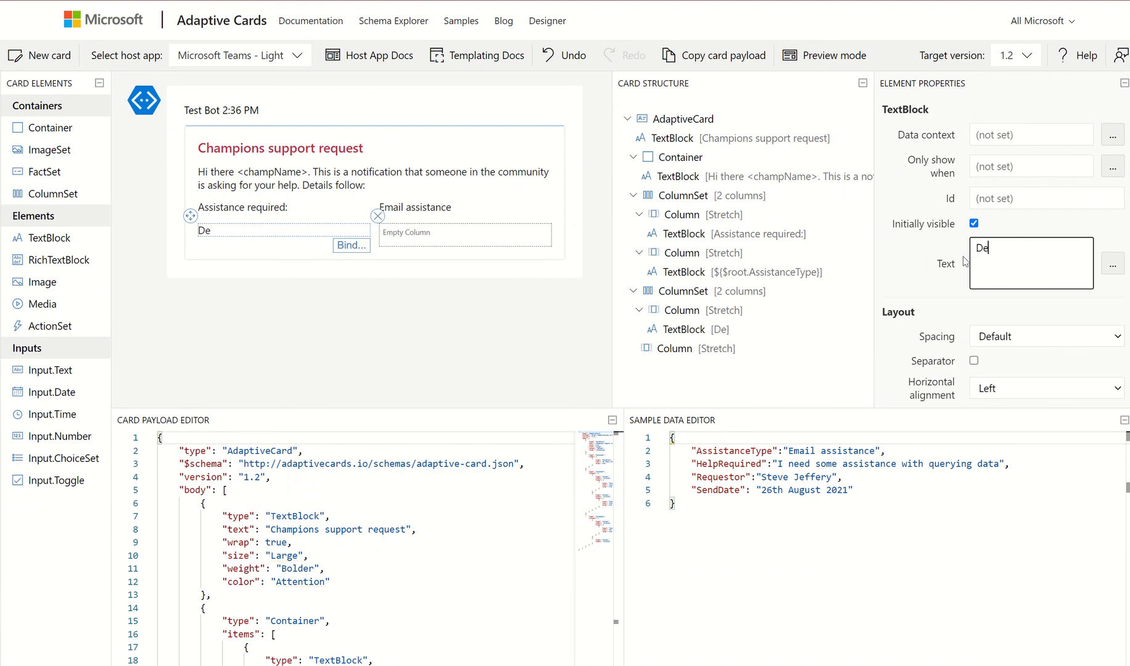
{"action": "type", "text": "tails:"}
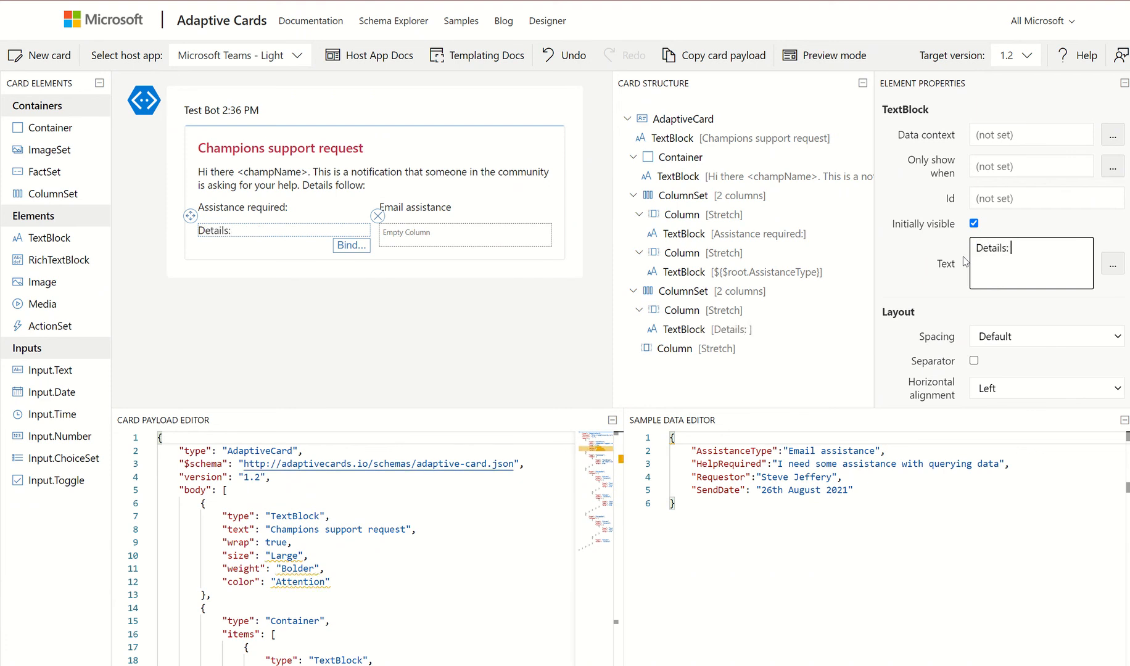
Bind a right-column TextBlock to HelpRequired and add another ColumnSet below
{"action": "left_click_drag", "start_coordinate": [17, 238], "coordinate": [404, 236]}
{"action": "left_click", "coordinate": [532, 247]}
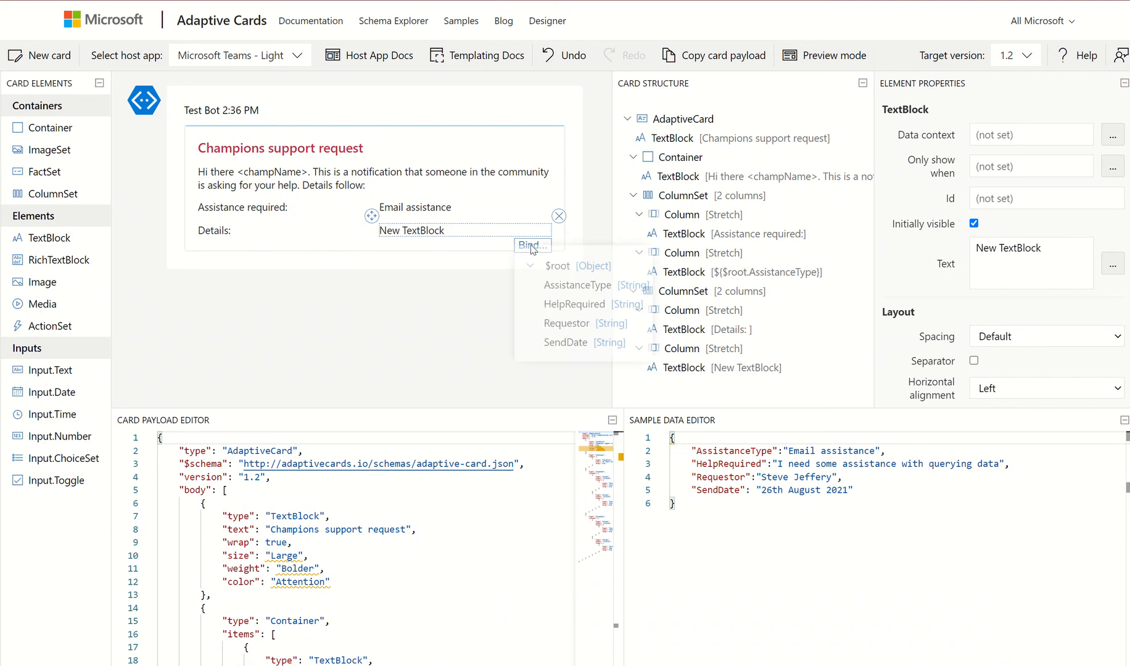
{"action": "left_click", "coordinate": [574, 312]}
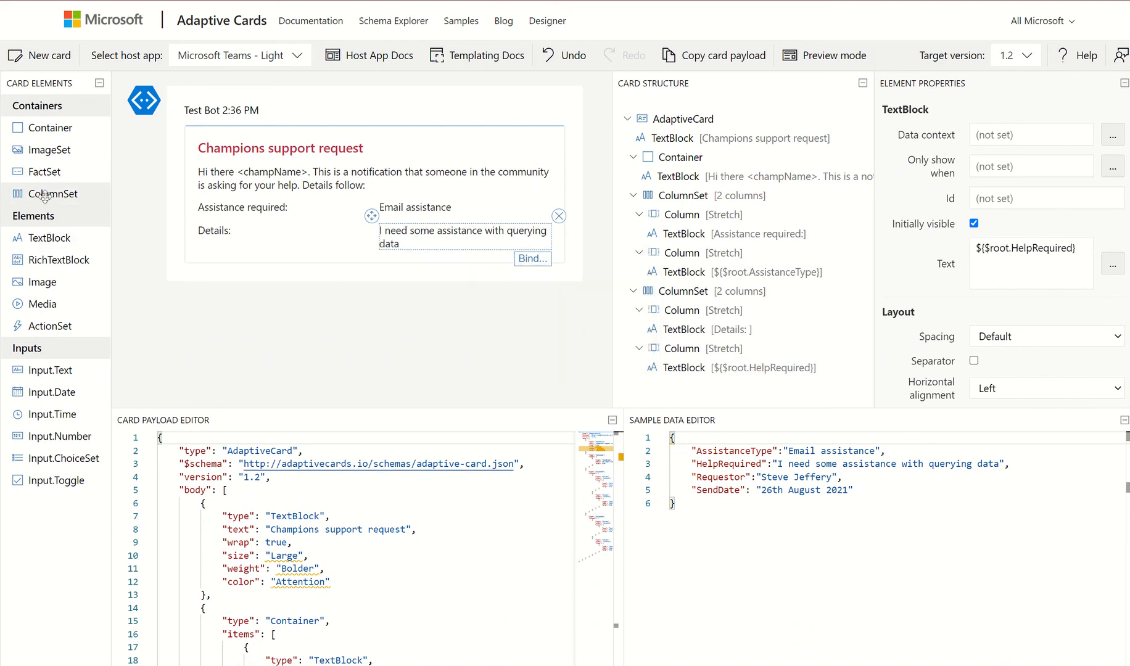
{"action": "left_click_drag", "start_coordinate": [44, 196], "coordinate": [231, 287]}
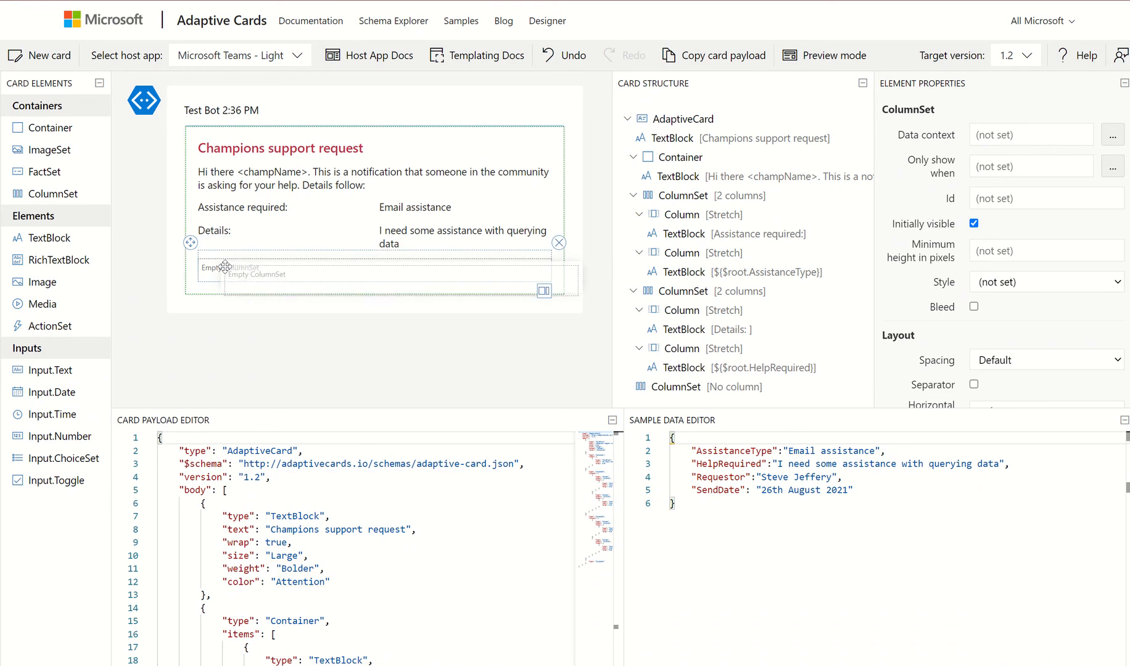
Add a two-column row whose first text block reads 'Requestor:'
{"action": "left_click", "coordinate": [543, 290]}
{"action": "left_click", "coordinate": [543, 290]}
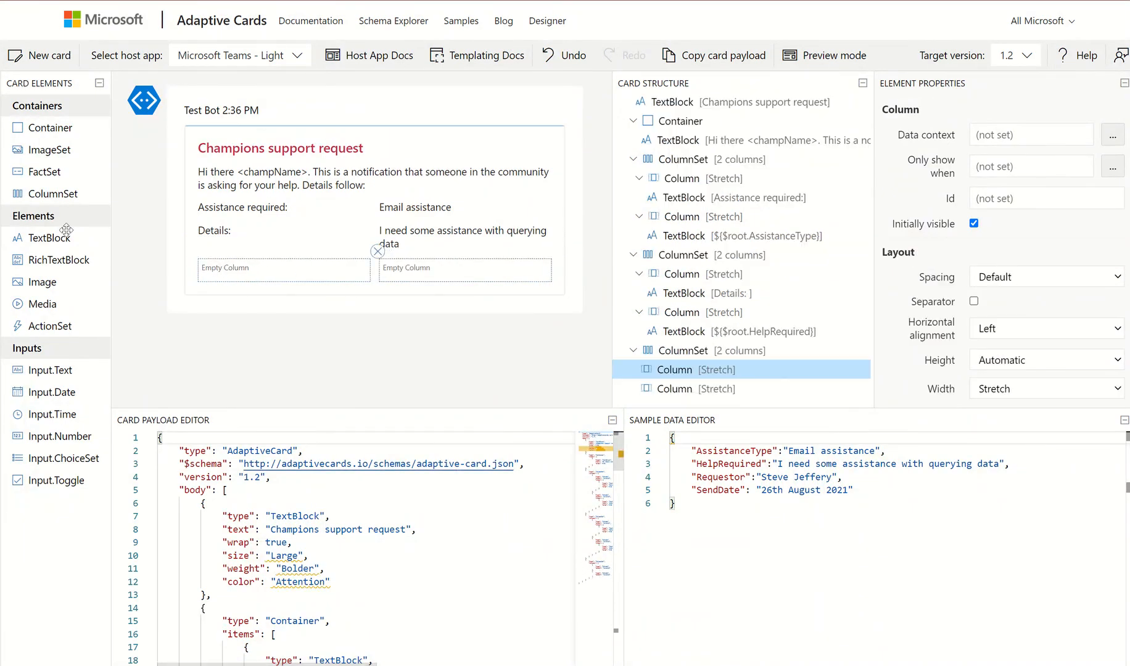
{"action": "left_click_drag", "start_coordinate": [50, 233], "coordinate": [246, 271]}
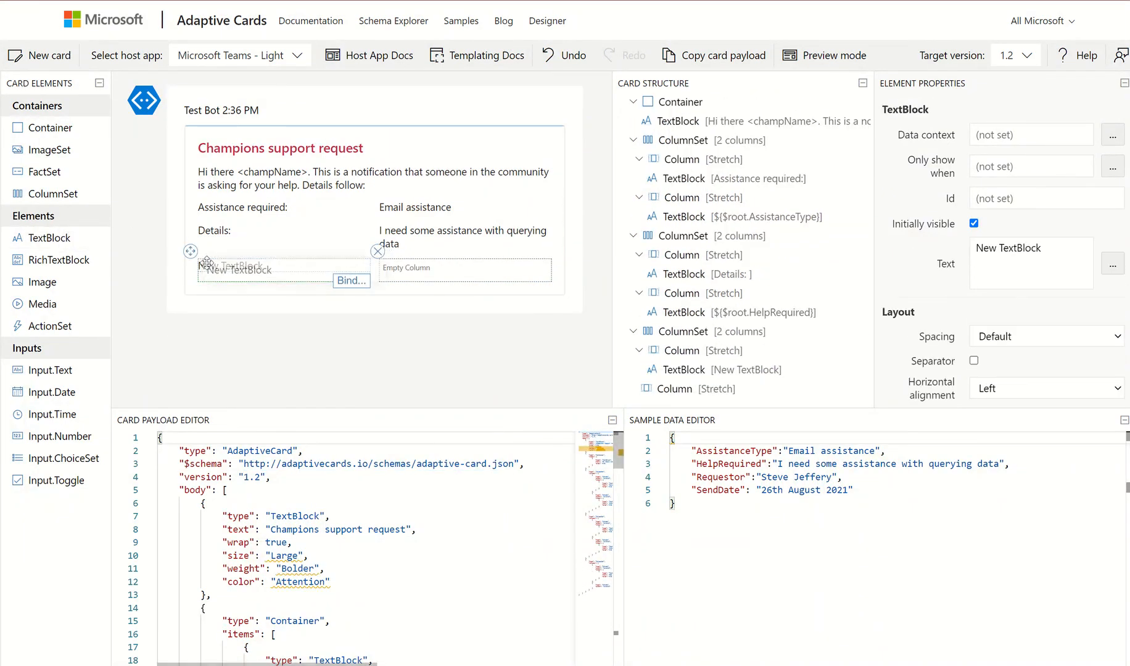
{"action": "left_click_drag", "start_coordinate": [1044, 250], "coordinate": [968, 258]}
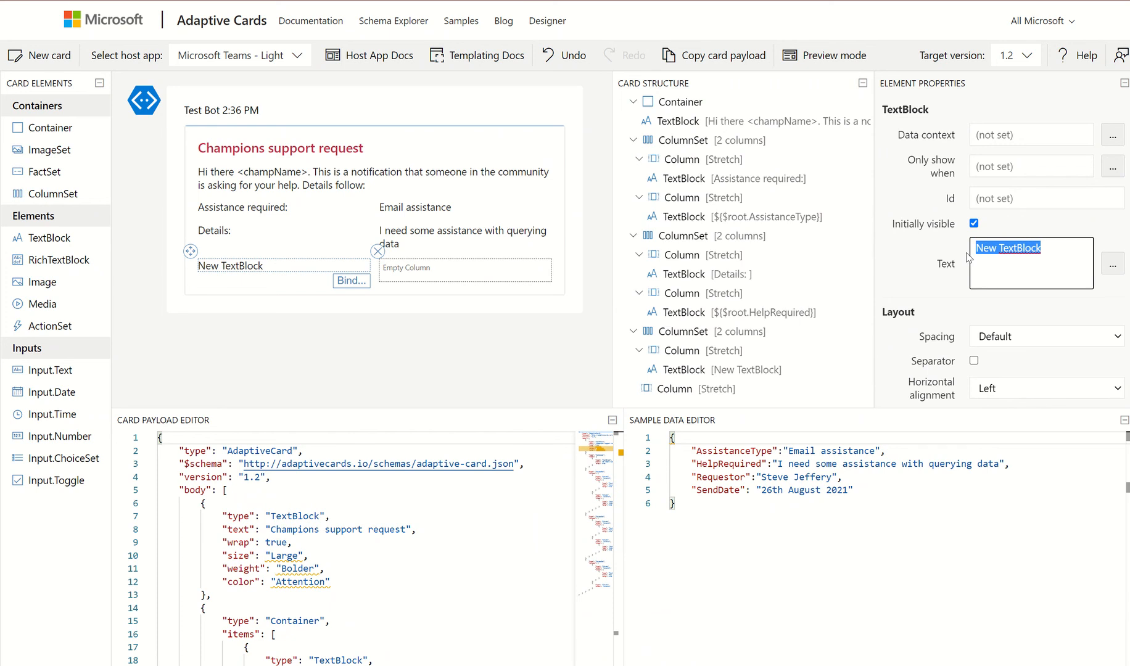
{"action": "type", "text": "Request"}
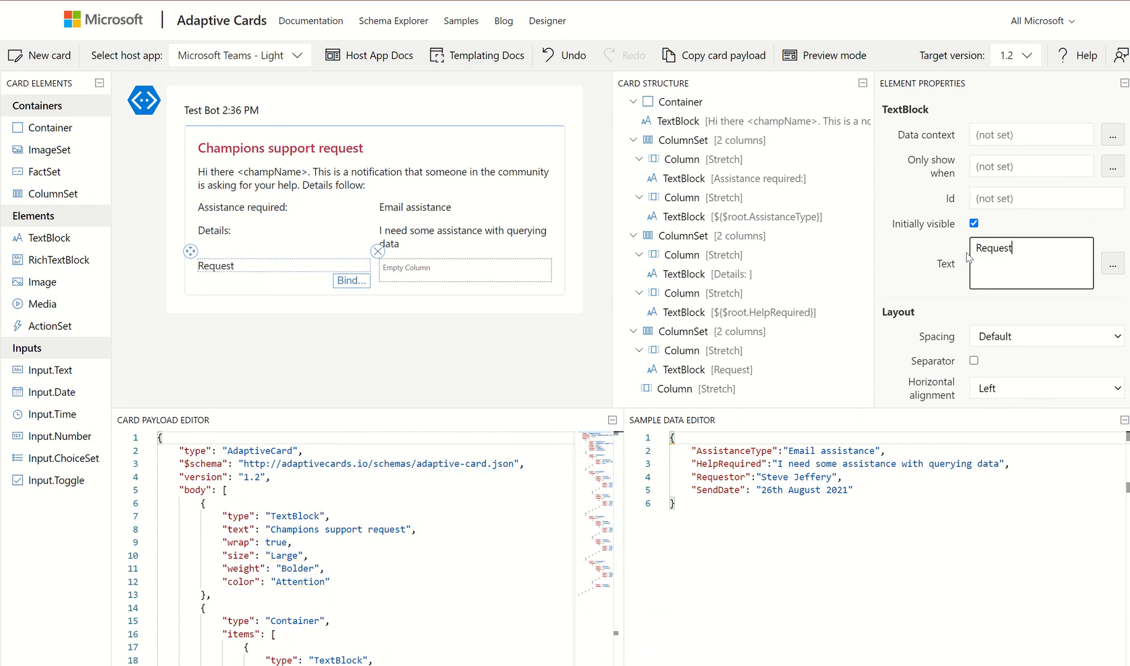
{"action": "type", "text": "or"}
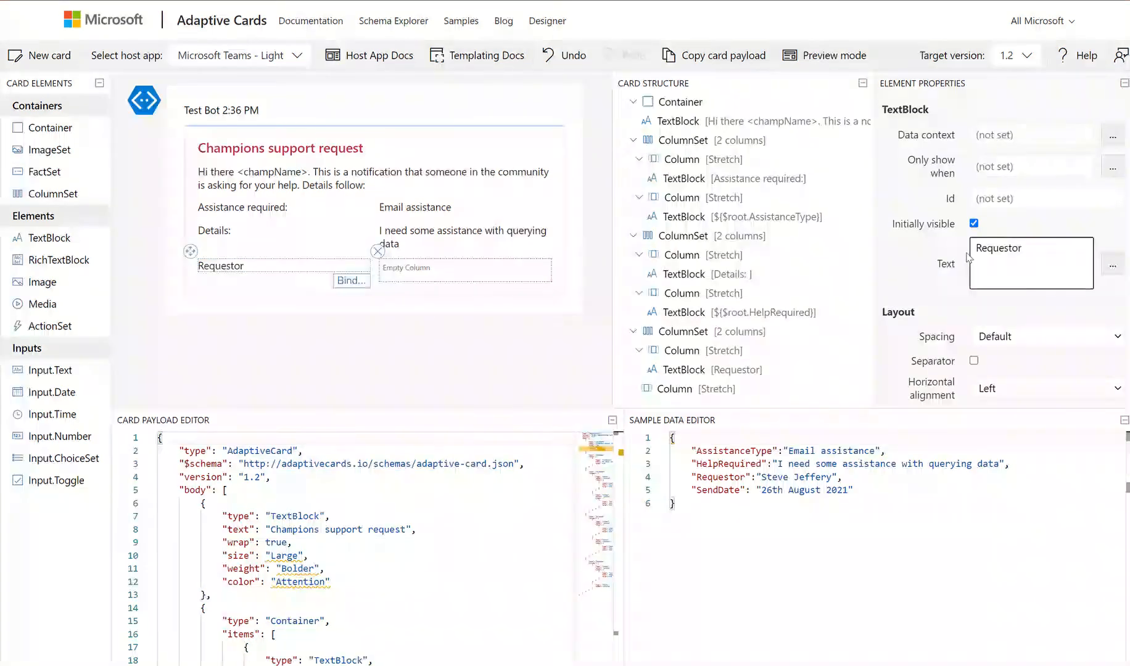
{"action": "type", "text": ":"}
Add a second text block bound to ${$root.Requestor} from the sample data
{"action": "left_click_drag", "start_coordinate": [88, 231], "coordinate": [400, 272]}
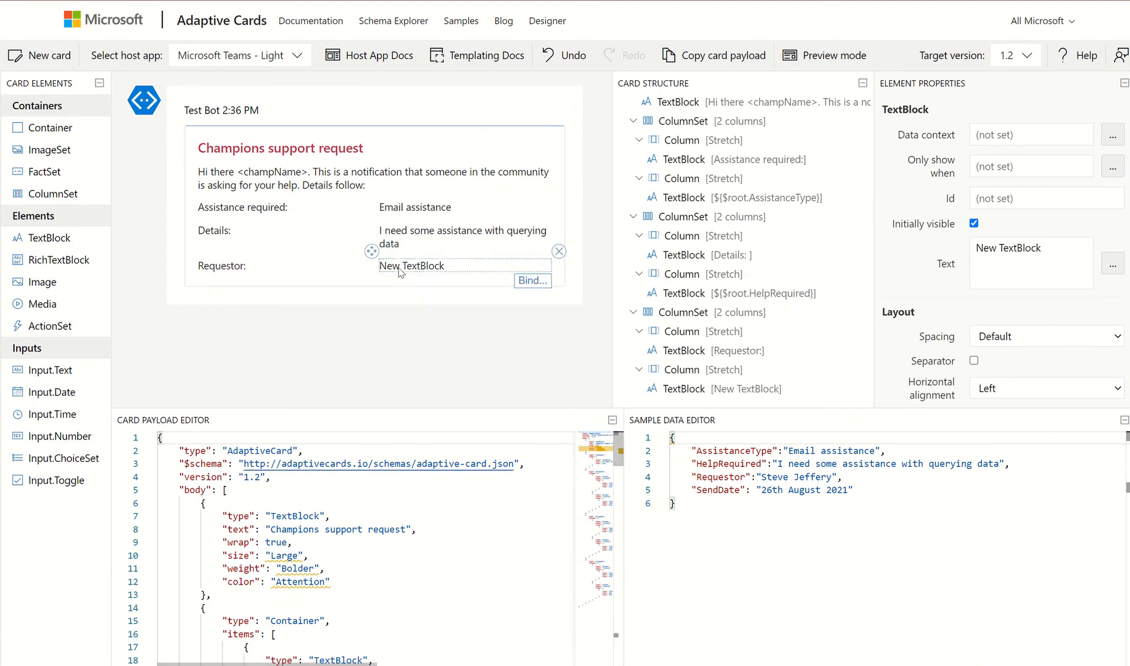
{"action": "left_click", "coordinate": [532, 280]}
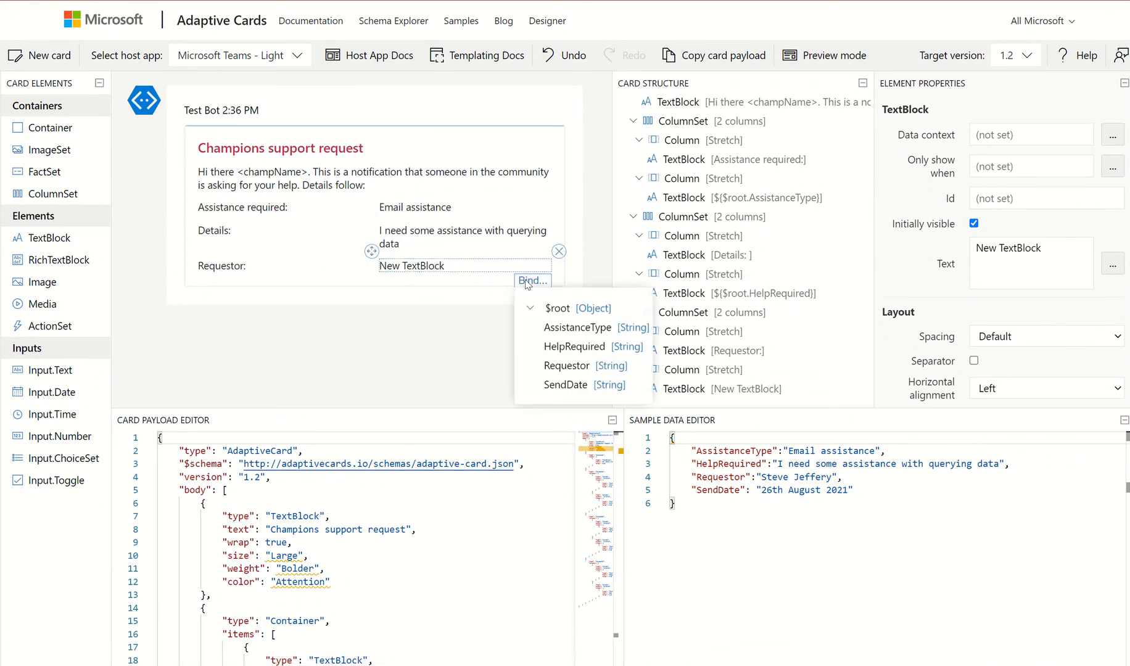
{"action": "left_click", "coordinate": [565, 366]}
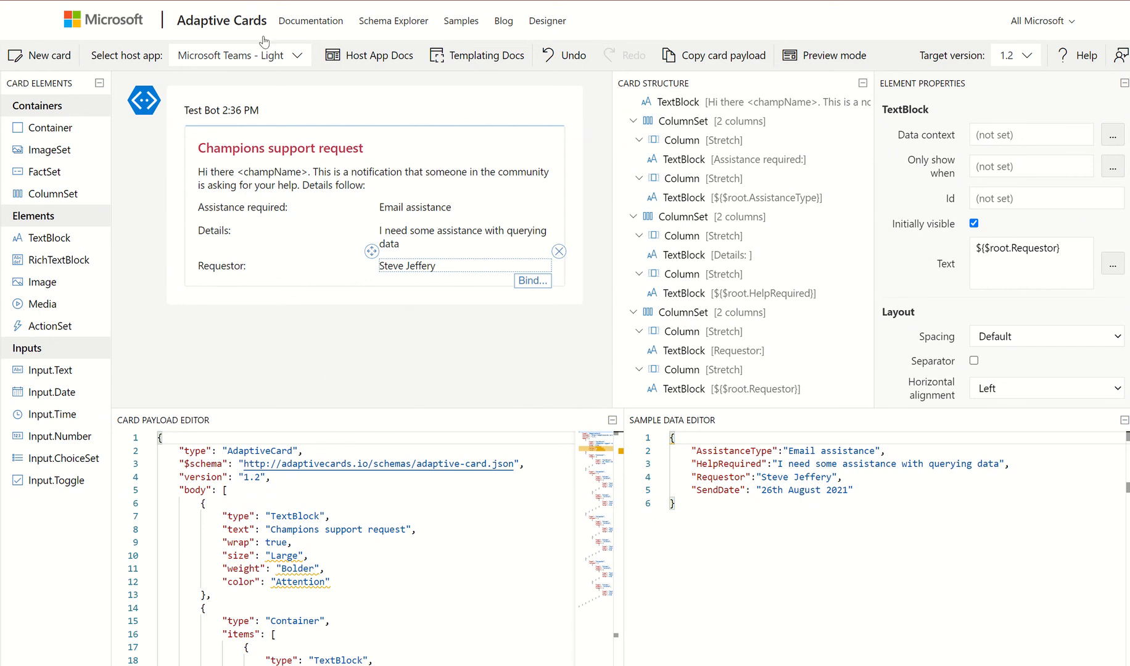
Preview in Microsoft Teams - Dark and colour the Assistance required label Accent
{"action": "left_click", "coordinate": [287, 53]}
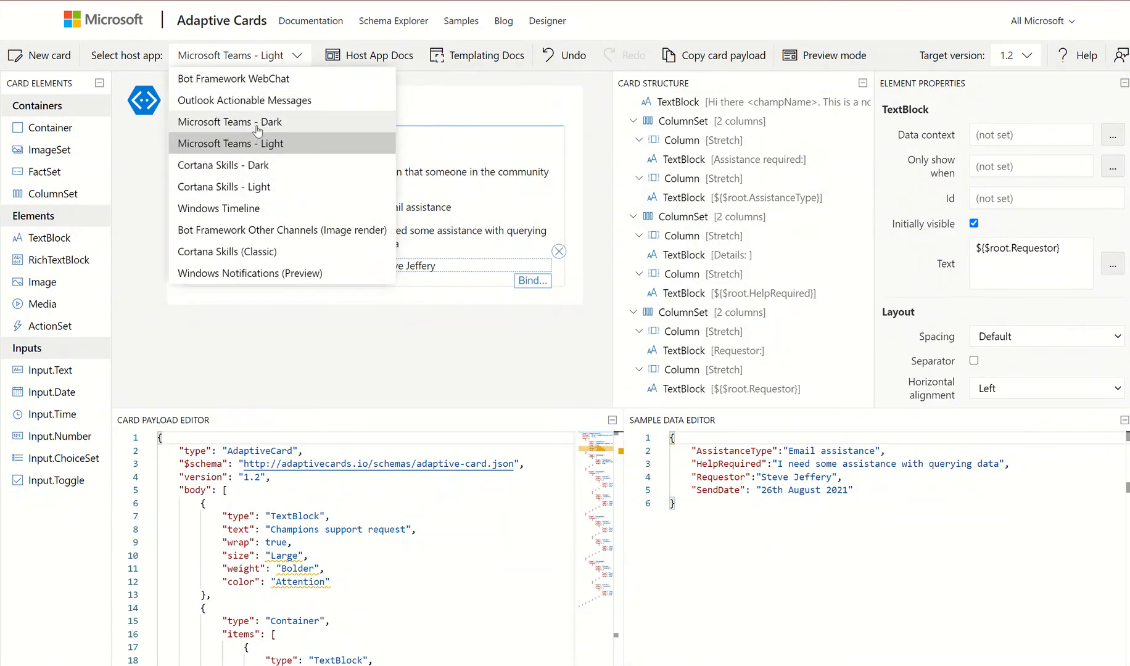
{"action": "left_click", "coordinate": [257, 127]}
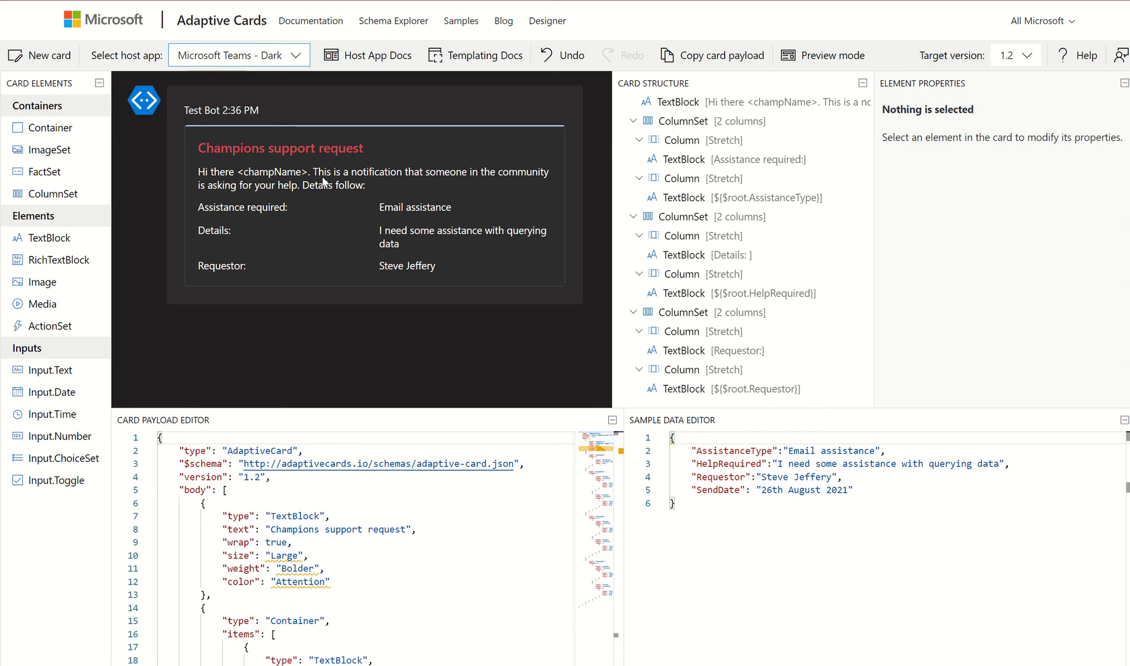
{"action": "left_click", "coordinate": [239, 207]}
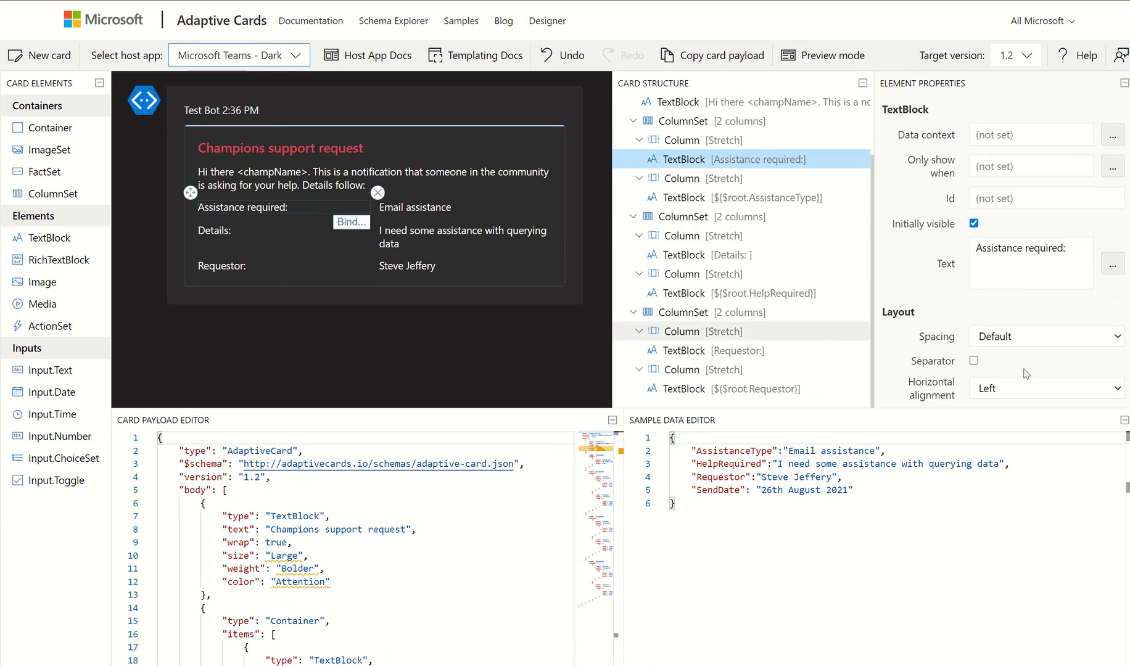
{"action": "scroll", "coordinate": [1073, 317], "scroll_direction": "down", "scroll_amount": 4}
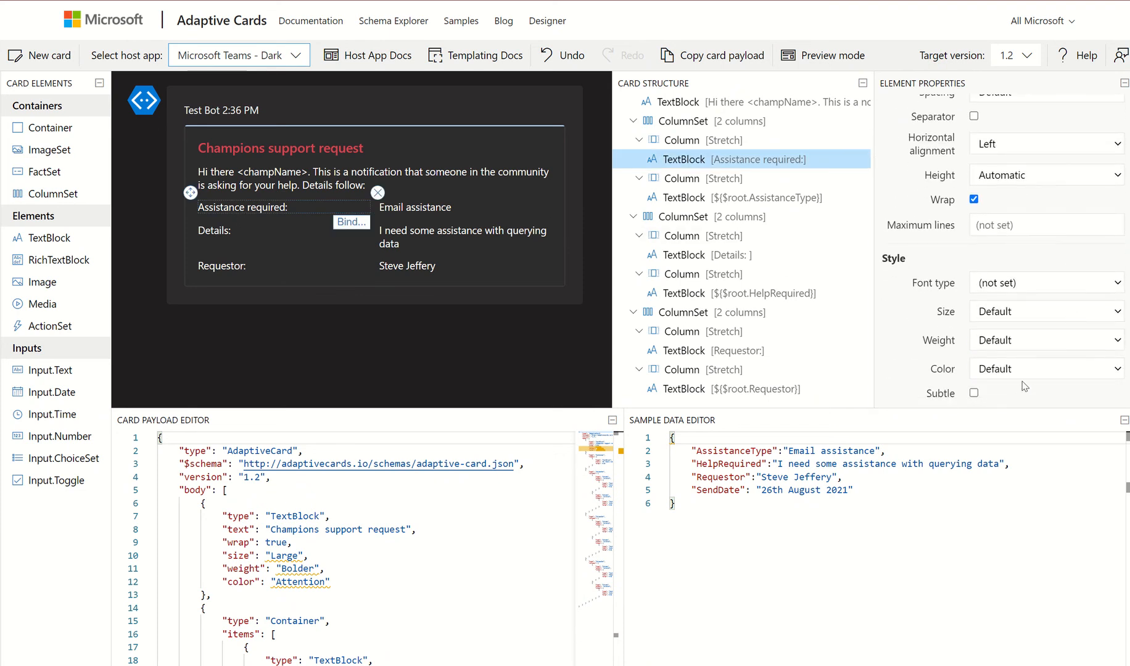
{"action": "left_click", "coordinate": [1027, 370]}
{"action": "left_click", "coordinate": [1001, 464]}
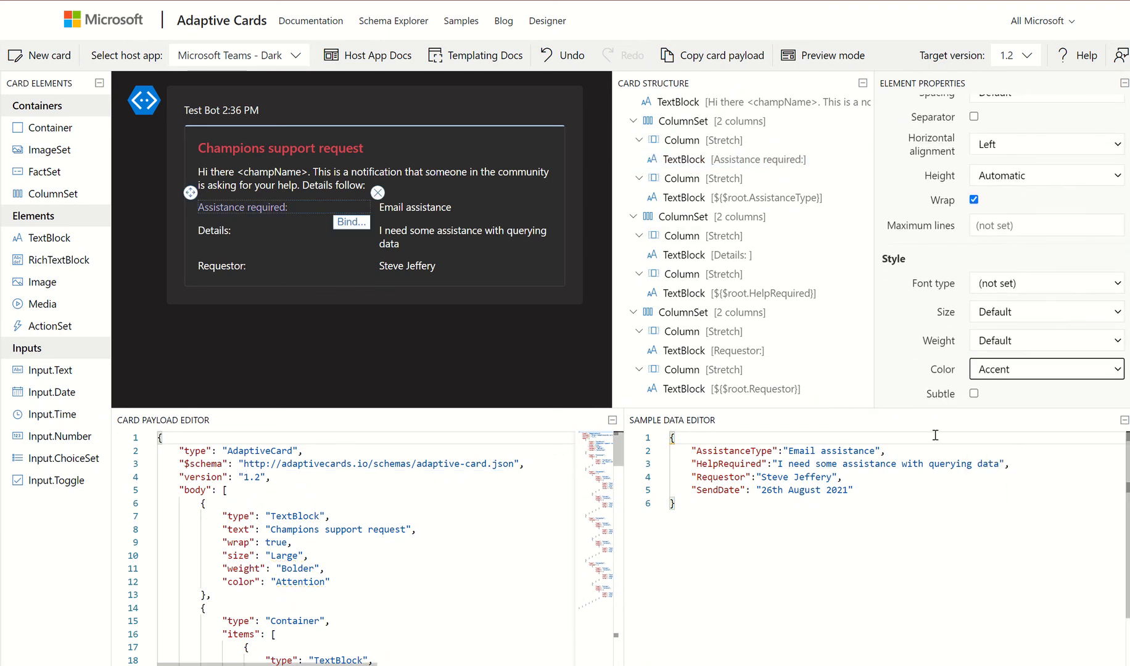
Colour the Details and Requestor labels Accent as well
{"action": "left_click", "coordinate": [213, 230]}
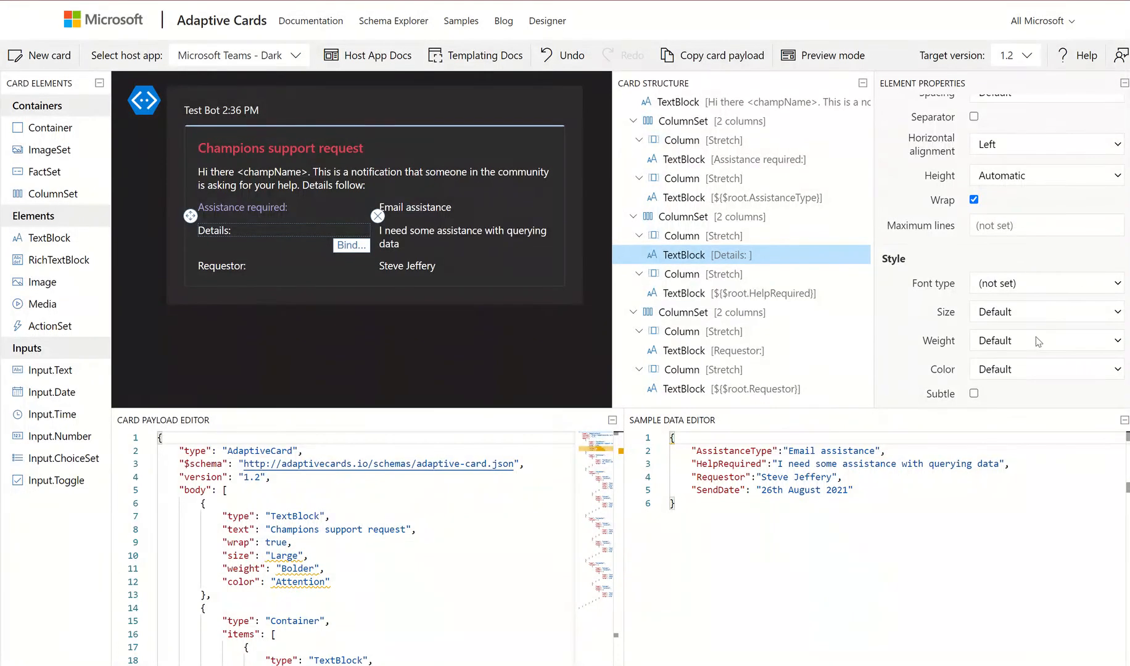
{"action": "left_click", "coordinate": [1037, 369]}
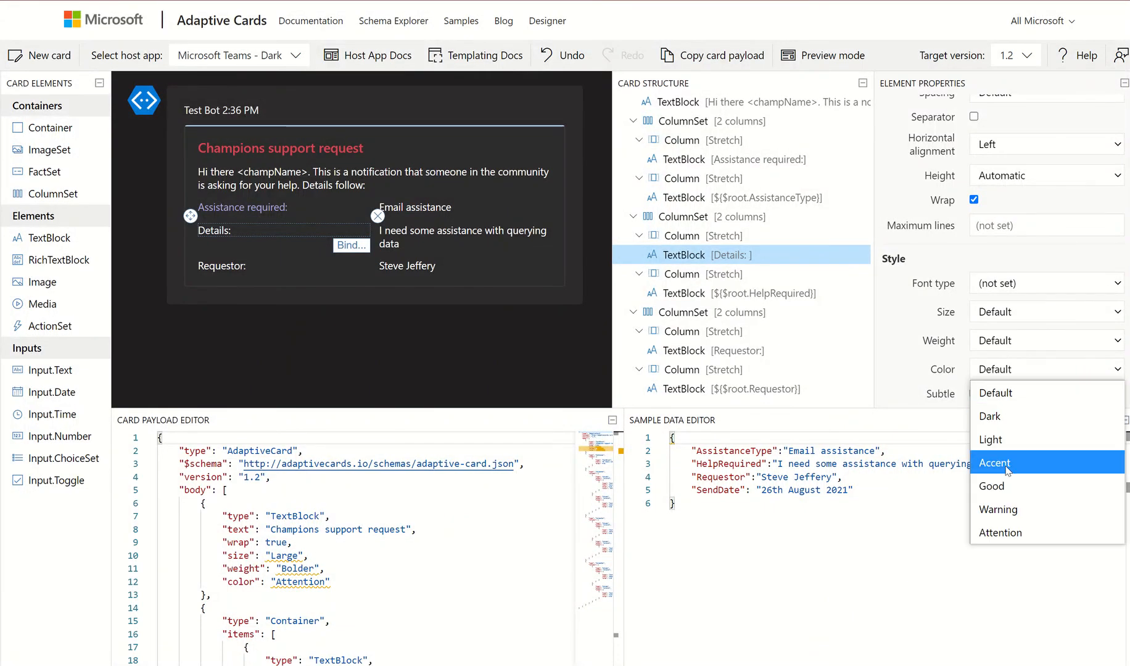
{"action": "left_click", "coordinate": [995, 462]}
{"action": "left_click", "coordinate": [220, 265]}
{"action": "left_click", "coordinate": [1050, 374]}
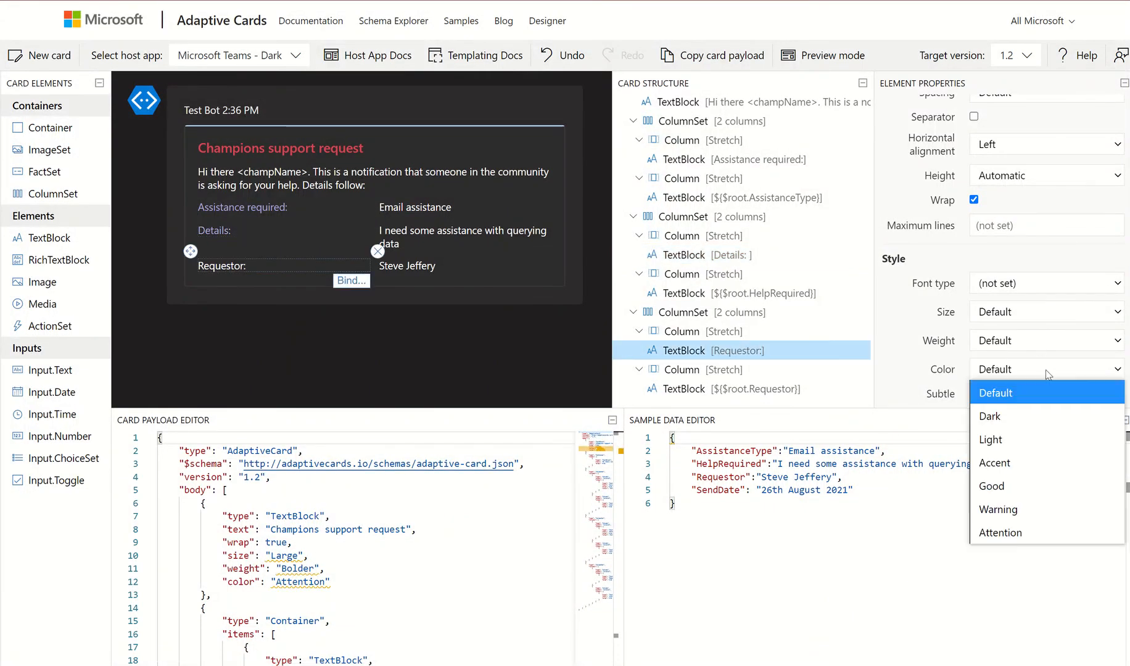
{"action": "left_click", "coordinate": [998, 463]}
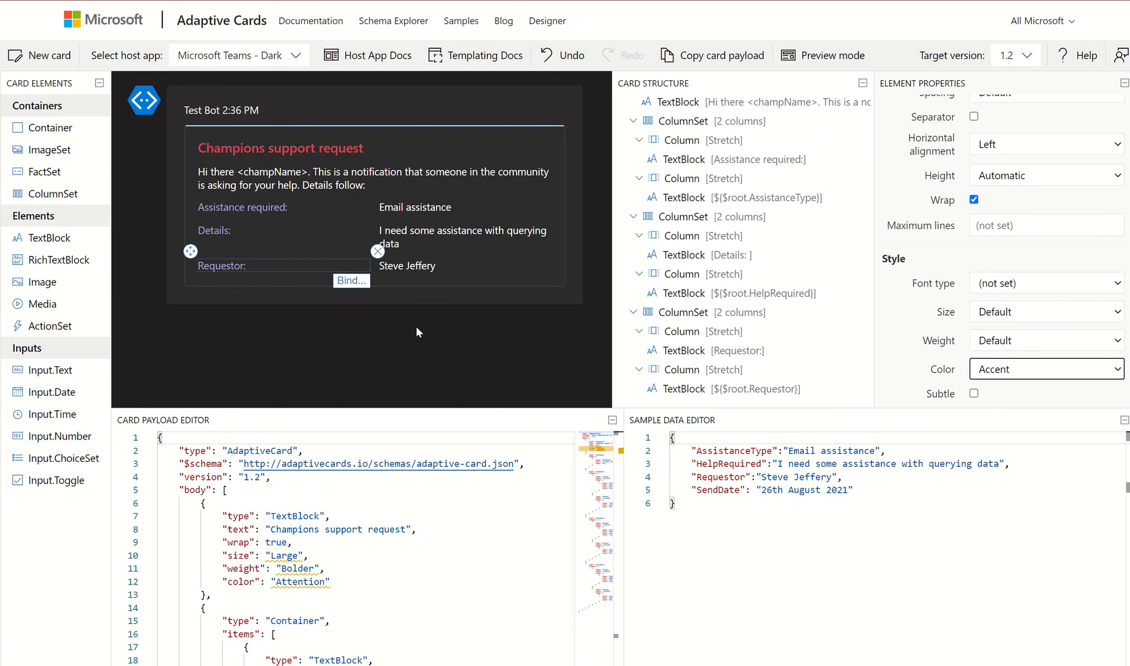
Select the entire card payload JSON in the Card Payload Editor
{"action": "left_click", "coordinate": [500, 518]}
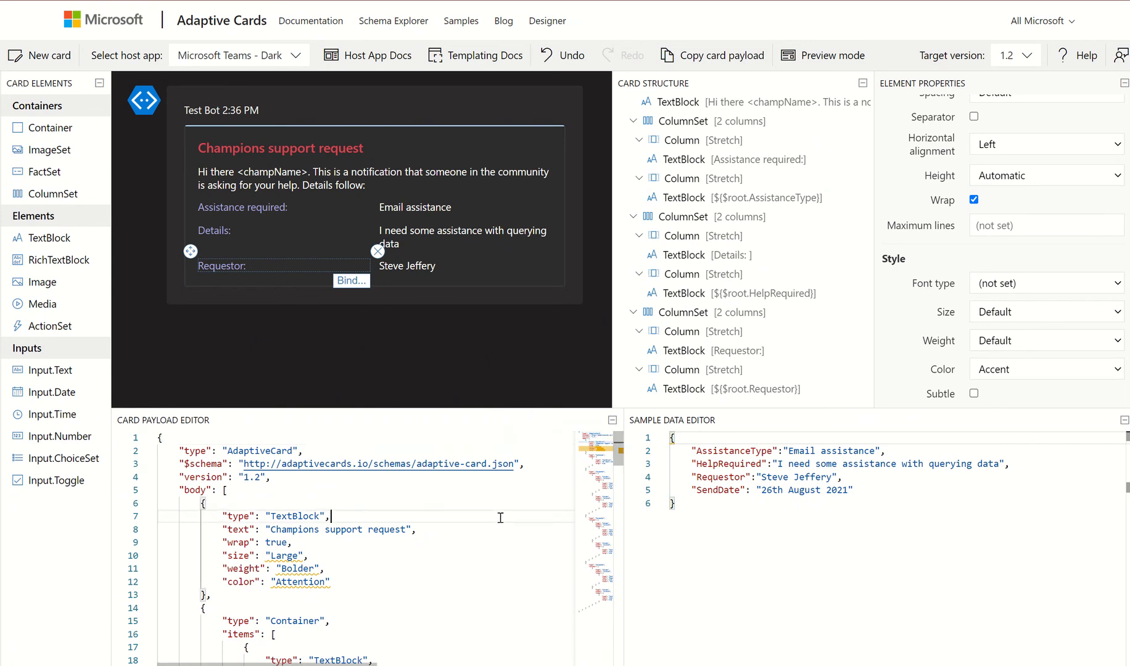
{"action": "scroll", "coordinate": [213, 509], "scroll_direction": "down", "scroll_amount": 10}
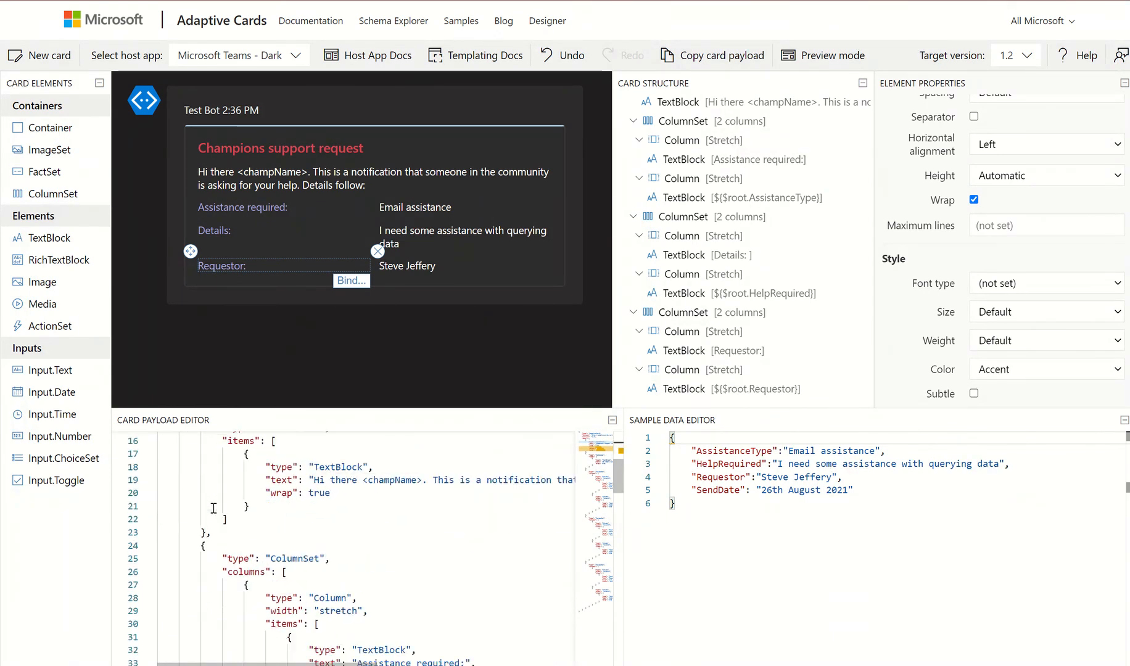
{"action": "scroll", "coordinate": [213, 510], "scroll_direction": "up", "scroll_amount": 10}
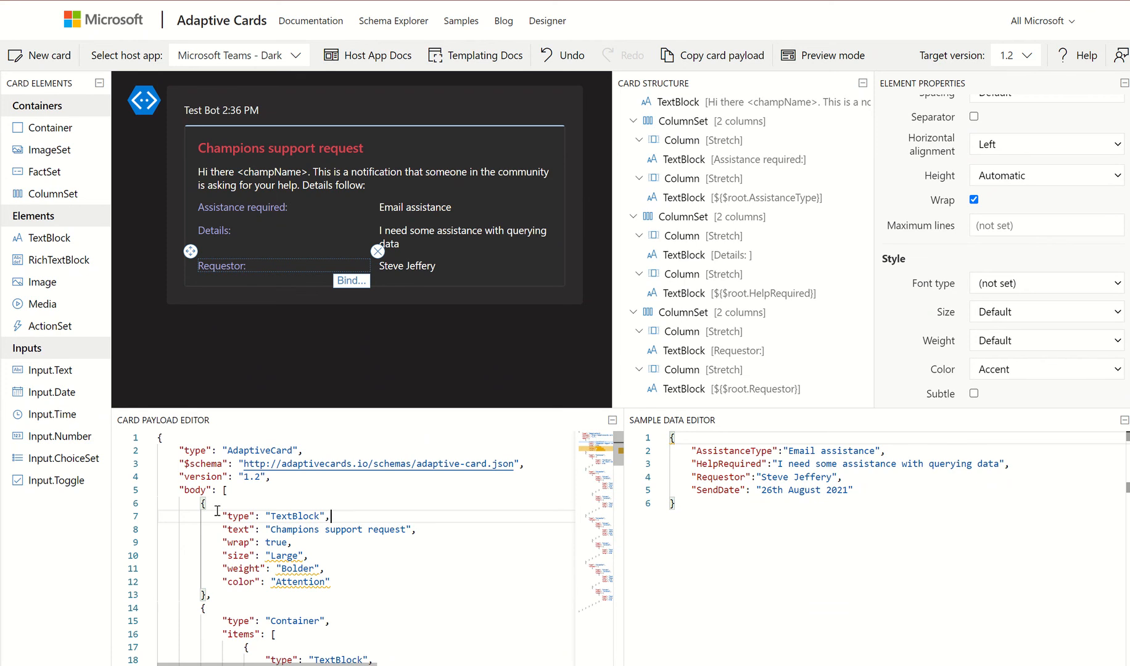
{"action": "key", "text": "ctrl+a"}
{"action": "key", "text": "ctrl+c"}
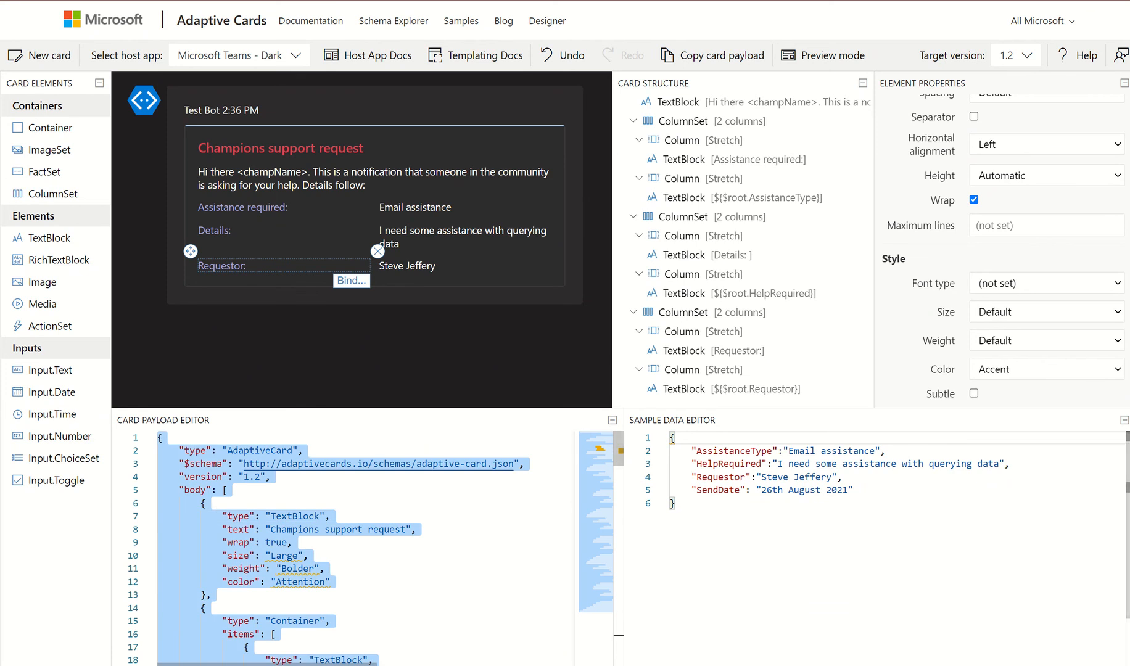
Paste the card payload JSON into Notepad beneath the designer address
{"action": "key", "text": "alt+Tab"}
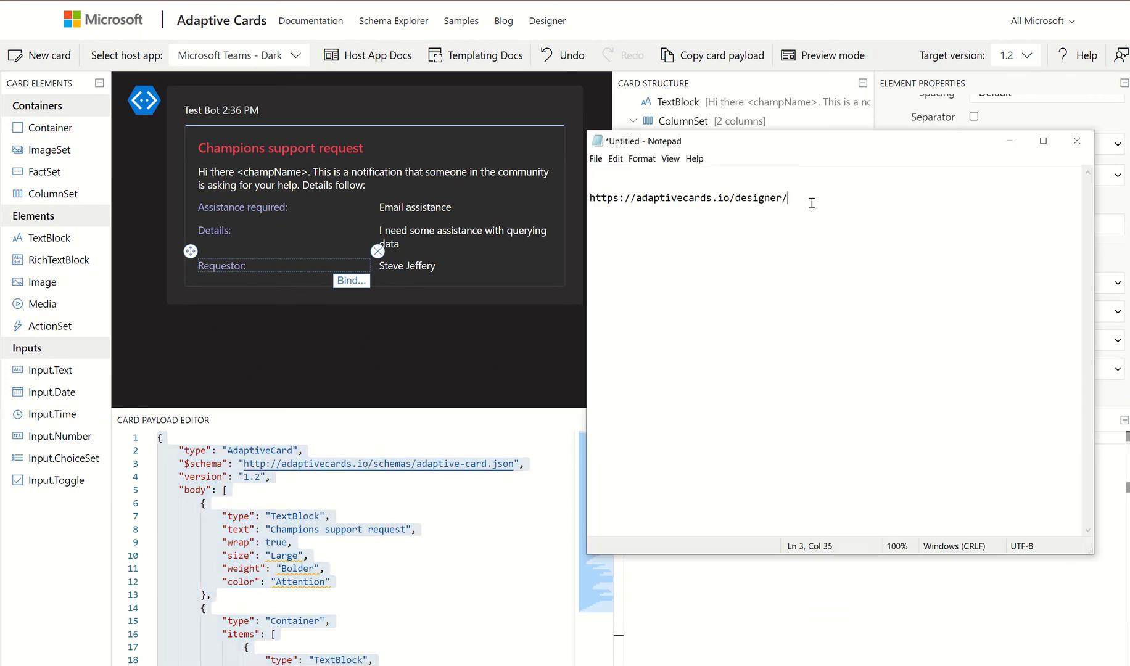
{"action": "key", "text": "ctrl+v"}
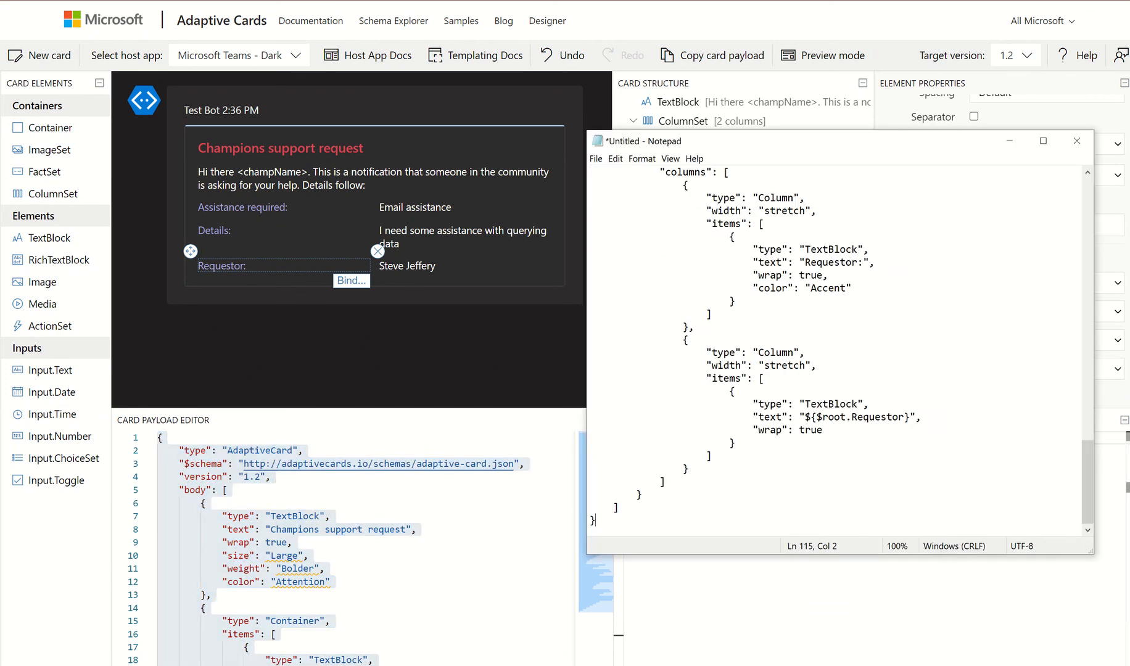
{"action": "scroll", "coordinate": [866, 258], "scroll_direction": "up", "scroll_amount": 20}
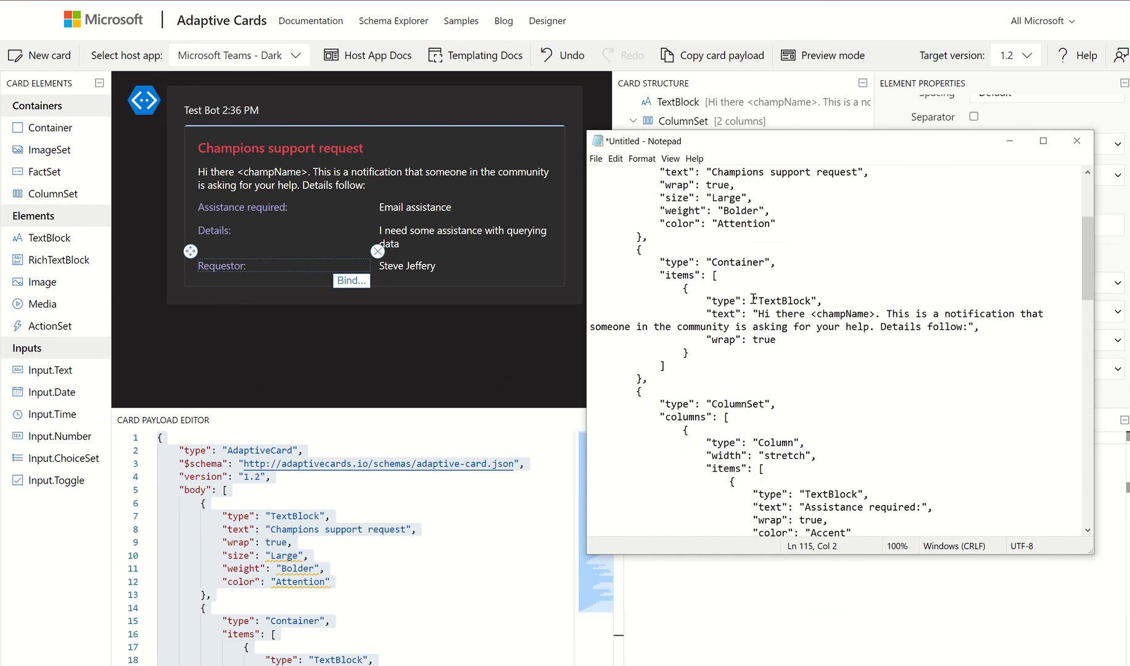
{"action": "left_click", "coordinate": [754, 300]}
{"action": "scroll", "coordinate": [753, 301], "scroll_direction": "up", "scroll_amount": 3}
{"action": "left_click_drag", "start_coordinate": [630, 197], "coordinate": [788, 197]}
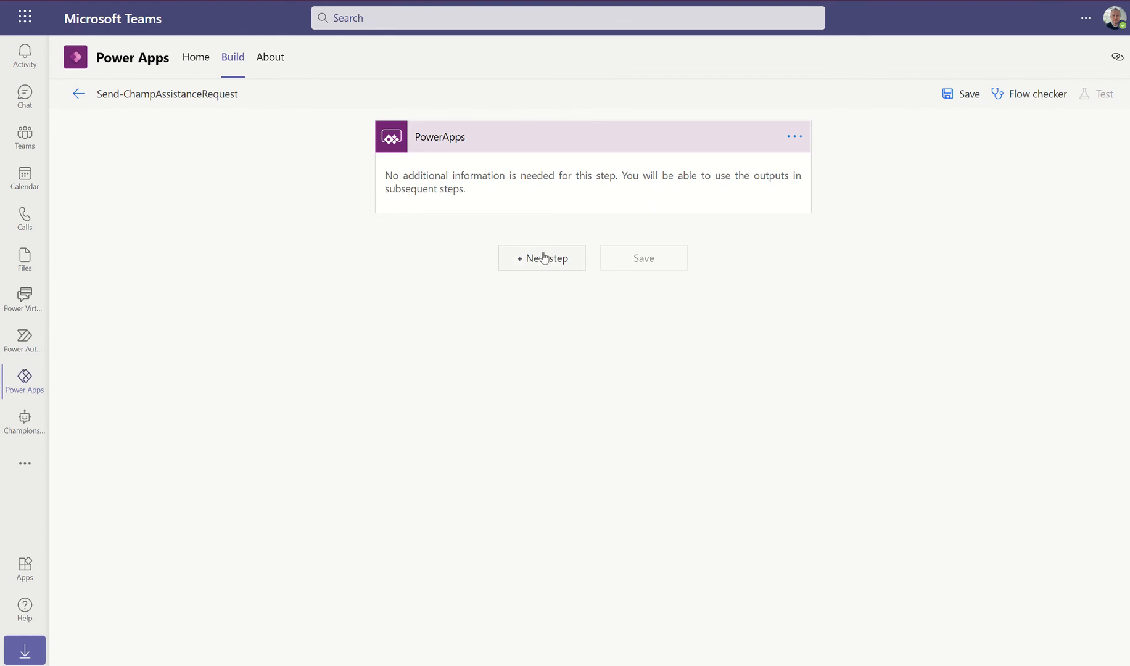
Browse the Microsoft Teams connector's actions in a new step after the PowerApps trigger
{"action": "left_click", "coordinate": [546, 262]}
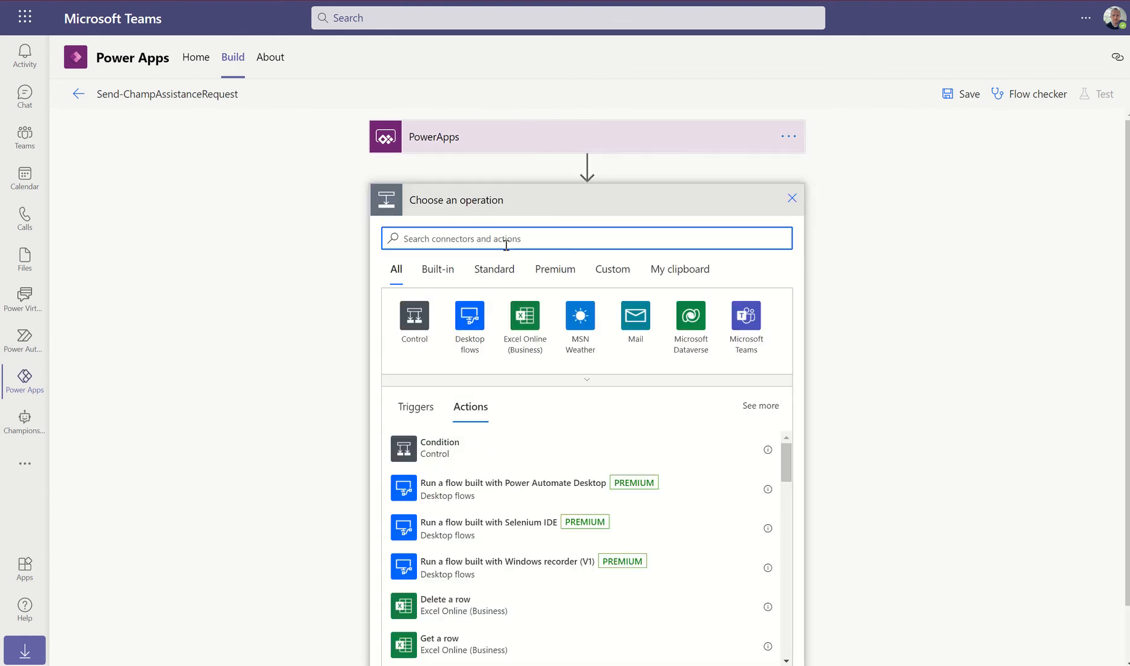
{"action": "left_click", "coordinate": [748, 324]}
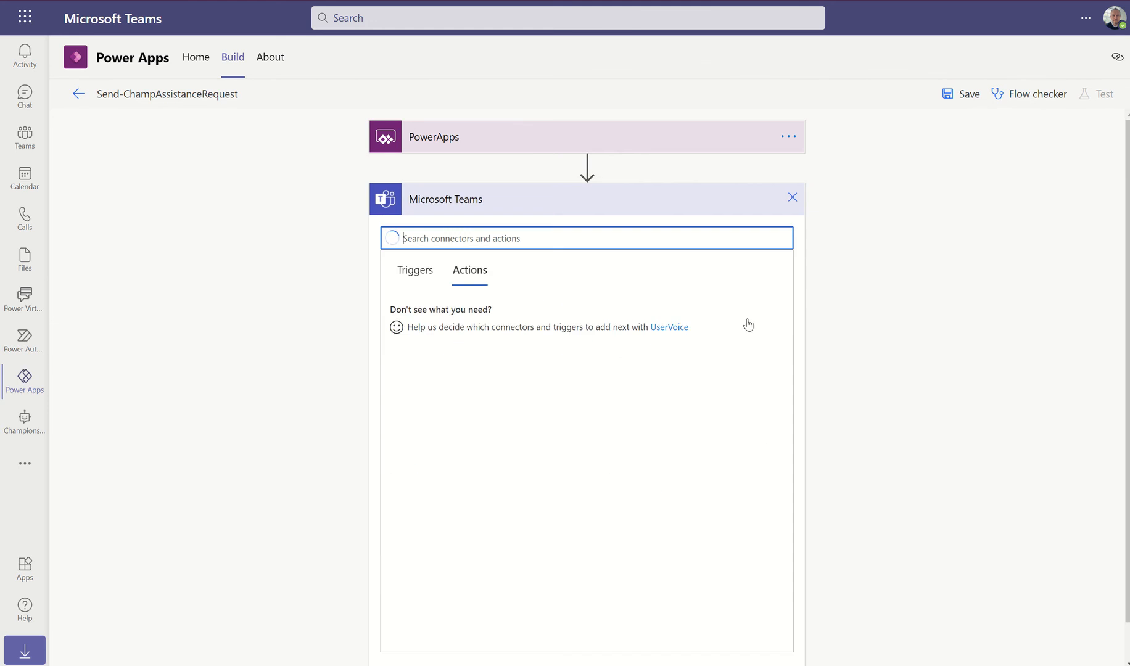
{"action": "scroll", "coordinate": [679, 419], "scroll_direction": "down", "scroll_amount": 4}
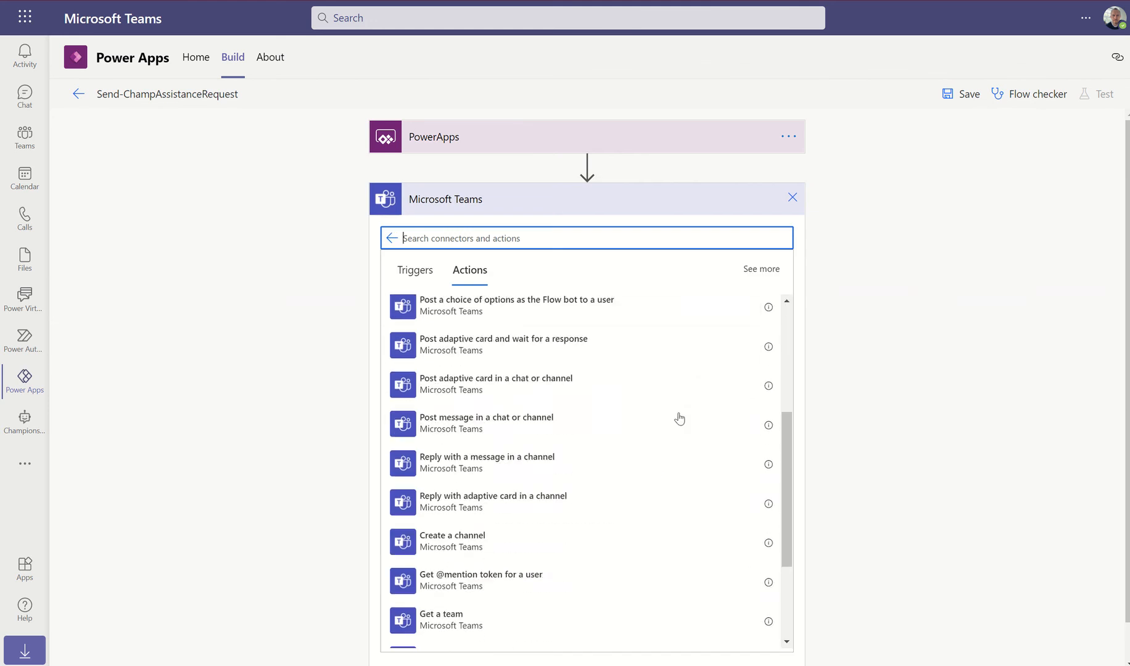
{"action": "scroll", "coordinate": [679, 419], "scroll_direction": "down", "scroll_amount": 3}
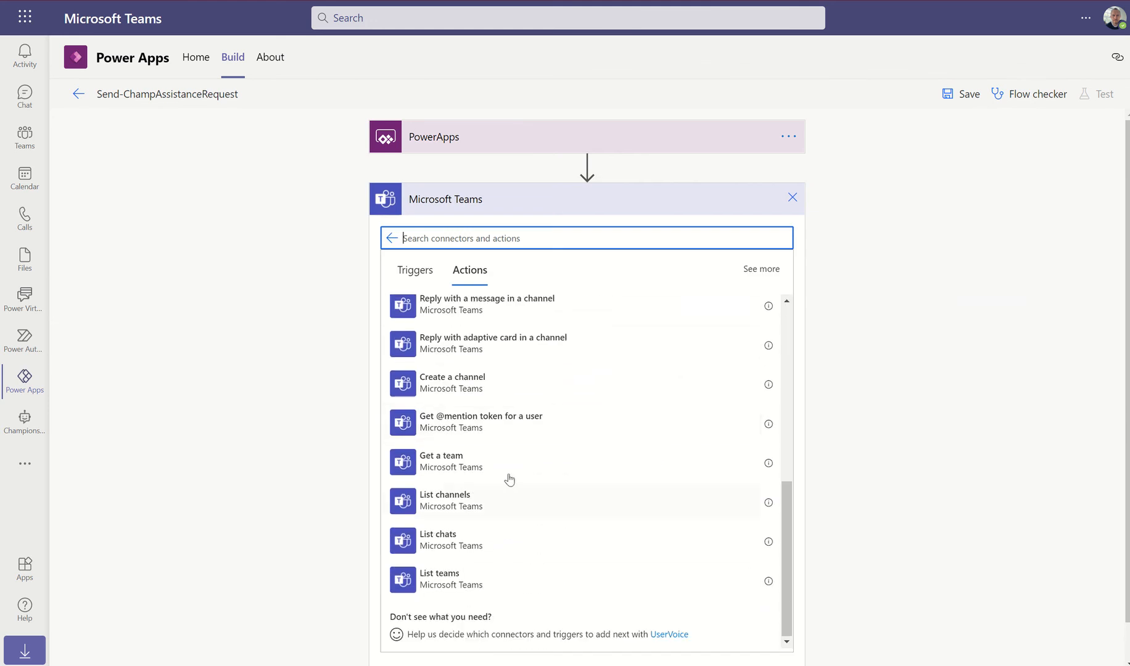
{"action": "scroll", "coordinate": [509, 472], "scroll_direction": "up", "scroll_amount": 4}
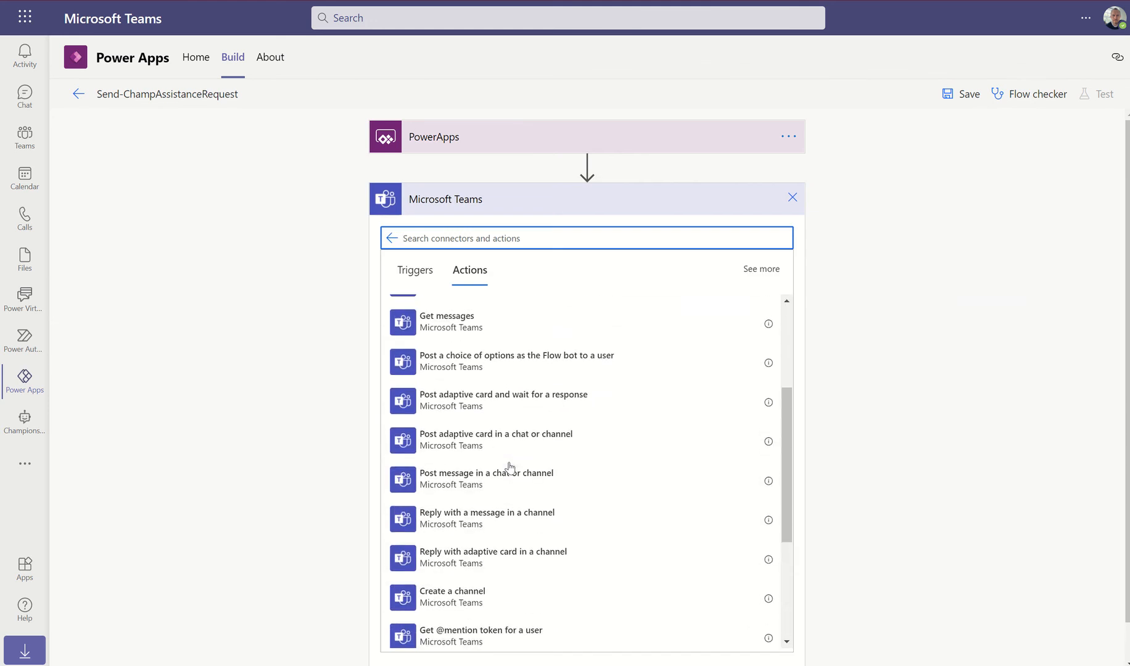
{"action": "scroll", "coordinate": [509, 468], "scroll_direction": "up", "scroll_amount": 1}
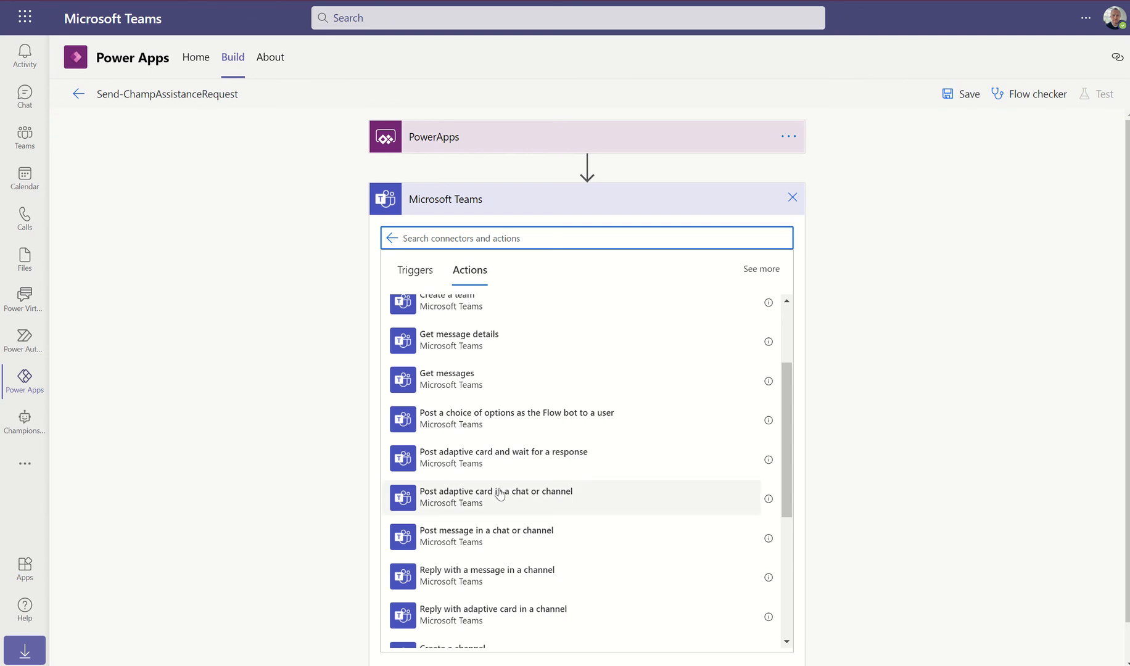
{"action": "scroll", "coordinate": [500, 493], "scroll_direction": "up", "scroll_amount": 3}
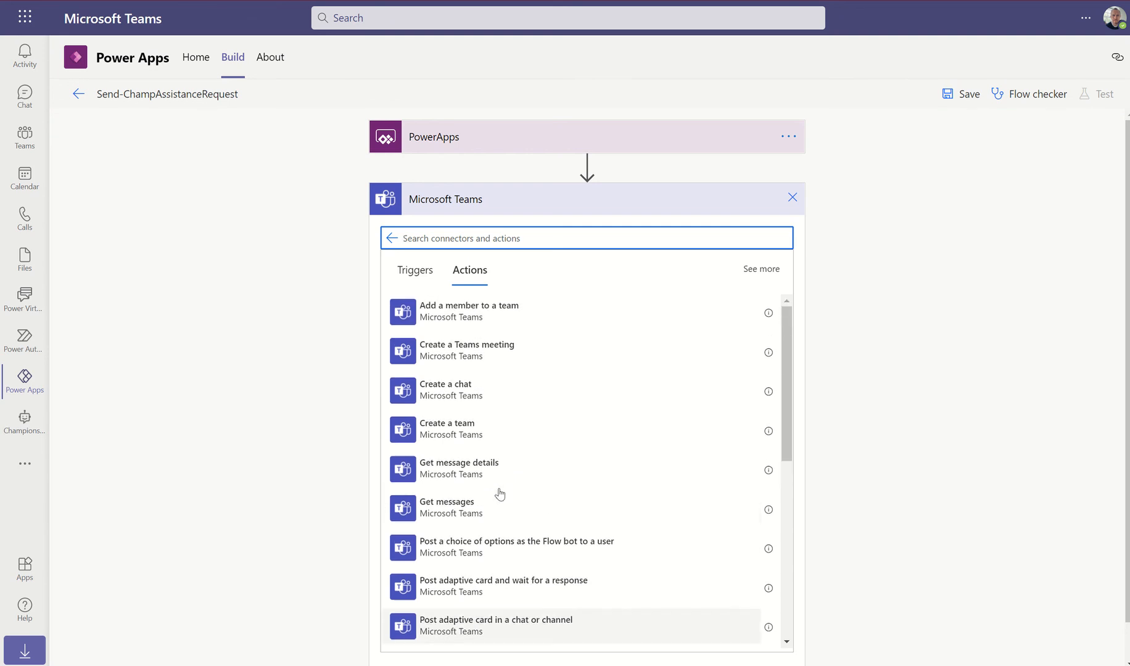
{"action": "scroll", "coordinate": [556, 408], "scroll_direction": "down", "scroll_amount": 6}
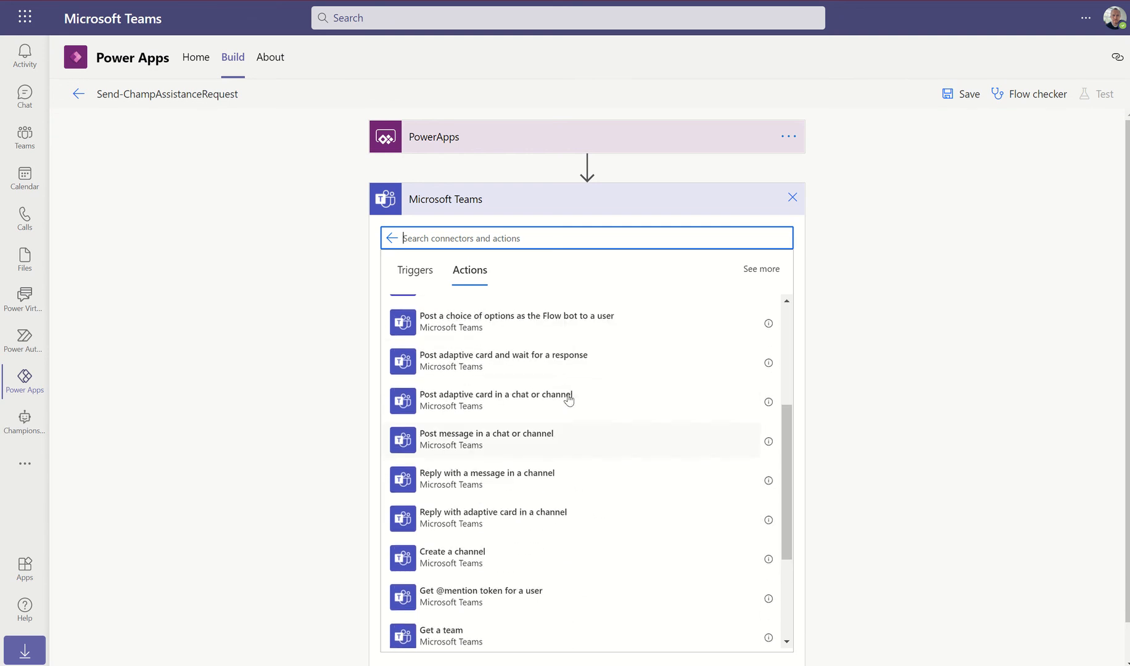
{"action": "scroll", "coordinate": [567, 396], "scroll_direction": "up", "scroll_amount": 6}
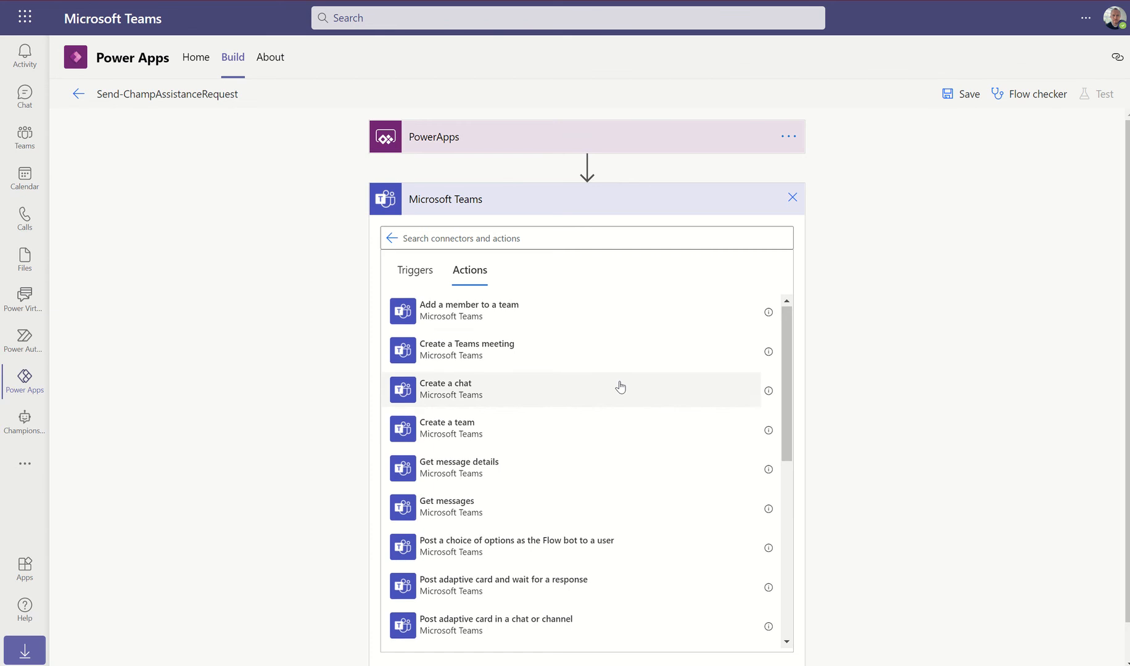
{"action": "scroll", "coordinate": [619, 386], "scroll_direction": "down", "scroll_amount": 3}
{"action": "scroll", "coordinate": [620, 387], "scroll_direction": "down", "scroll_amount": 7}
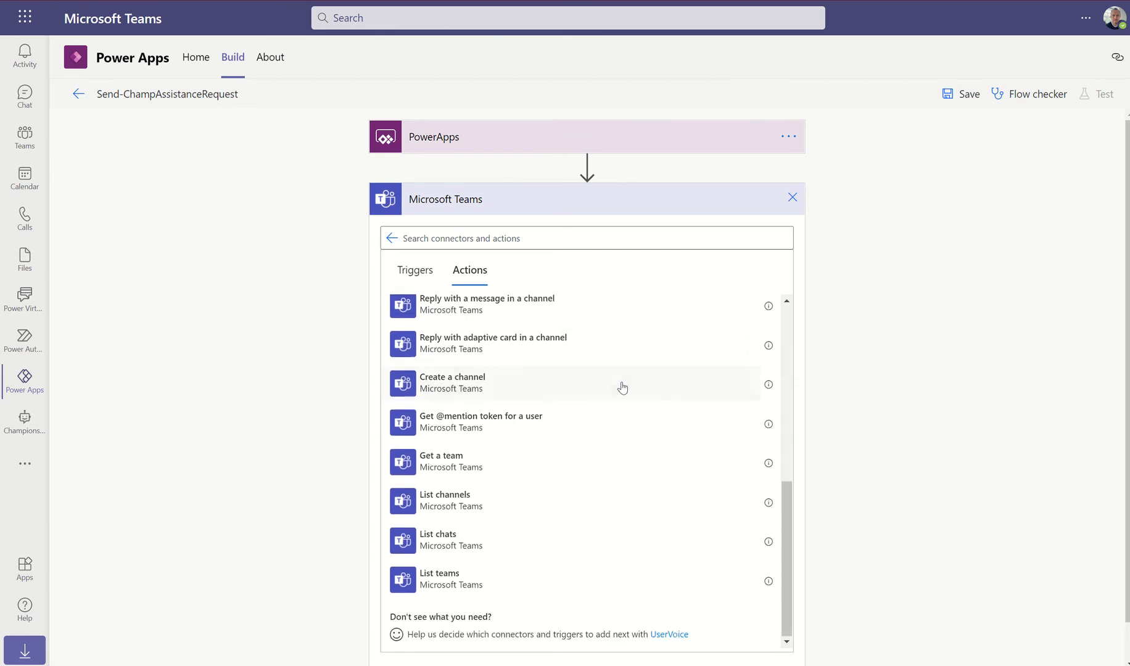
{"action": "scroll", "coordinate": [622, 387], "scroll_direction": "up", "scroll_amount": 5}
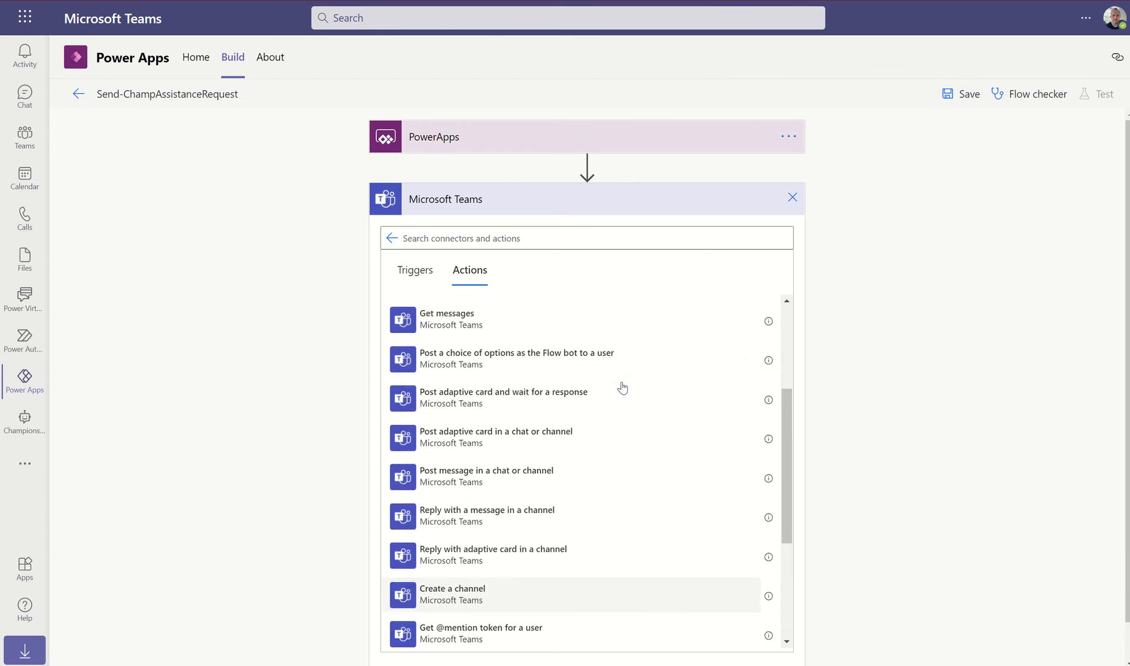
{"action": "scroll", "coordinate": [622, 387], "scroll_direction": "up", "scroll_amount": 4}
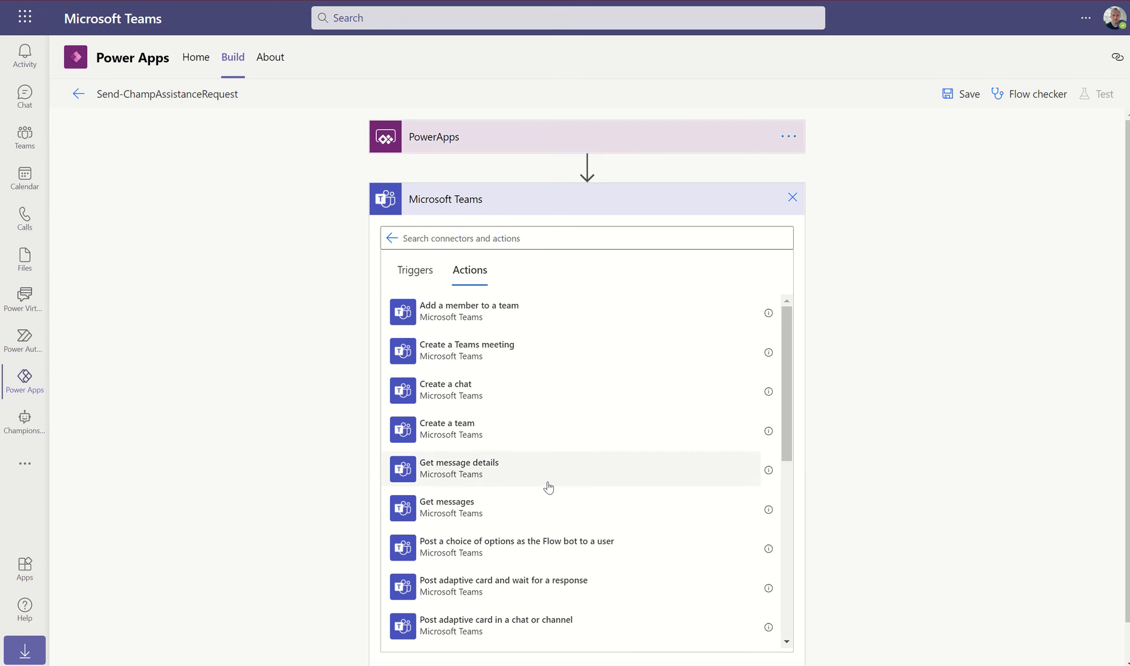
Add the Flow bot choice-of-options action, then delete that Teams step
{"action": "left_click", "coordinate": [500, 547]}
{"action": "left_click", "coordinate": [794, 200]}
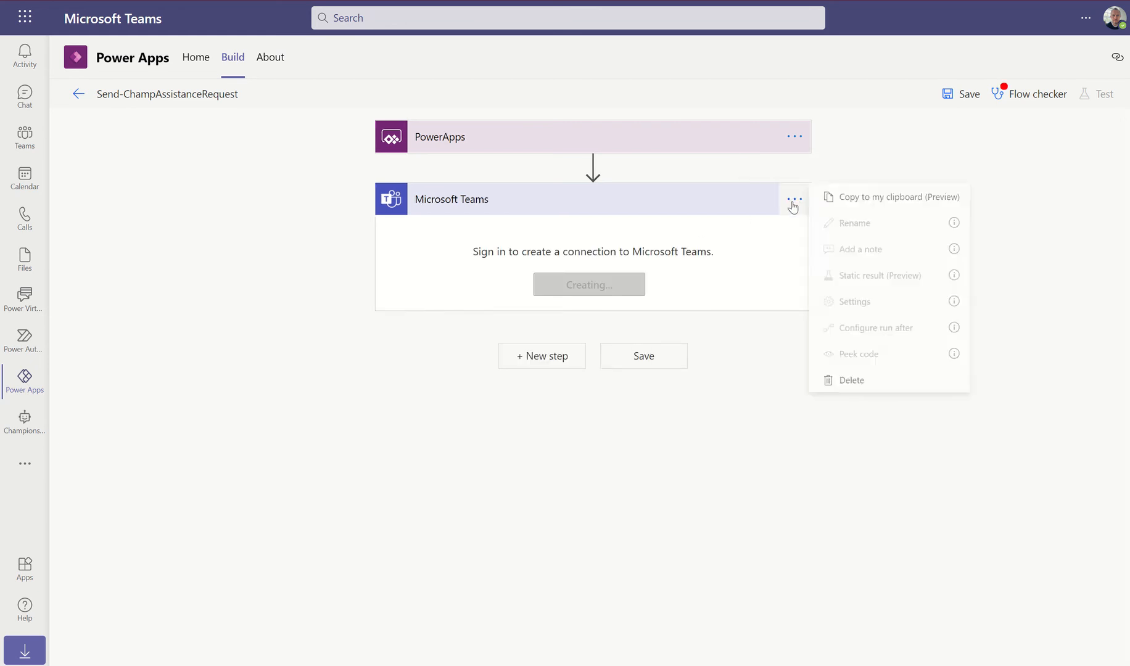
{"action": "left_click", "coordinate": [852, 380]}
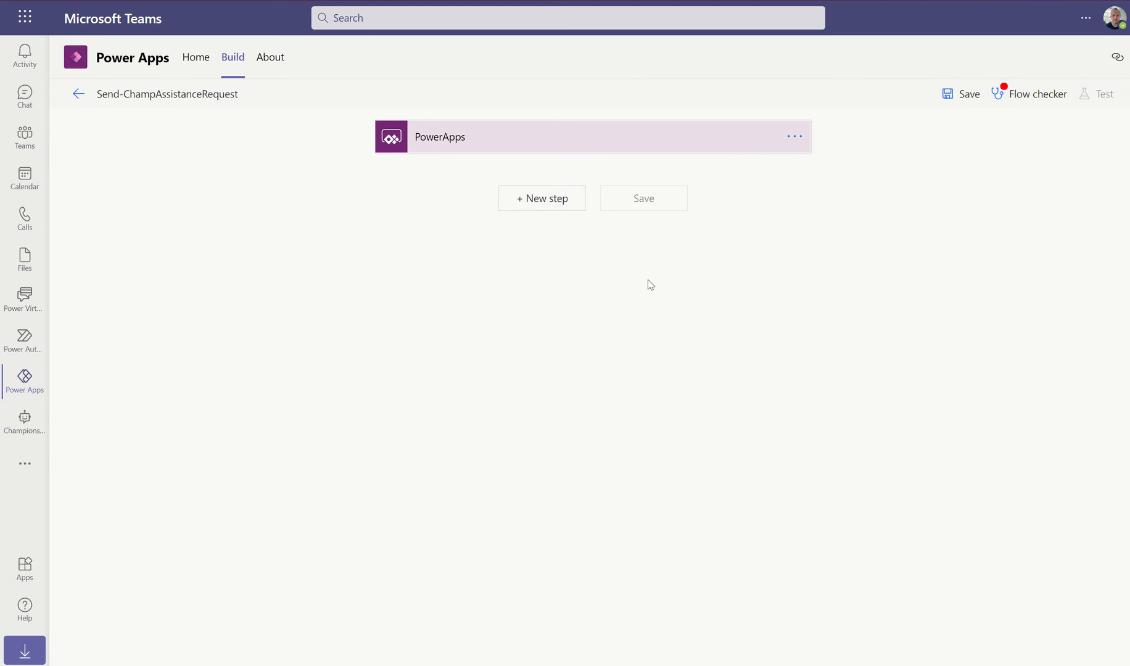
{"action": "left_click", "coordinate": [556, 212]}
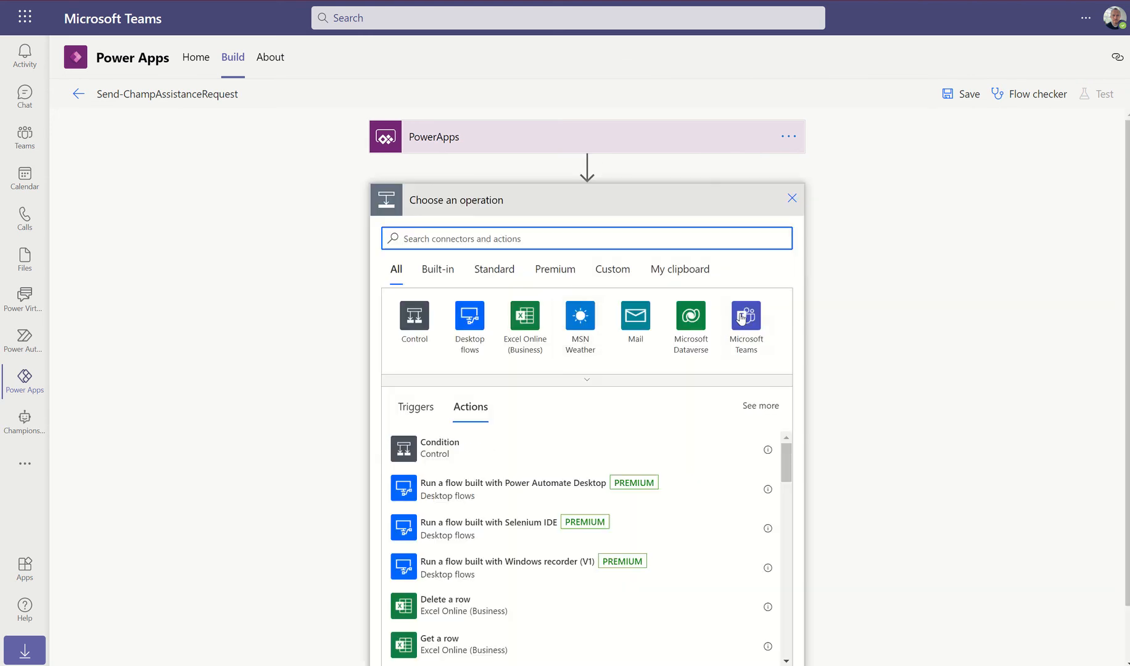
{"action": "left_click", "coordinate": [727, 377]}
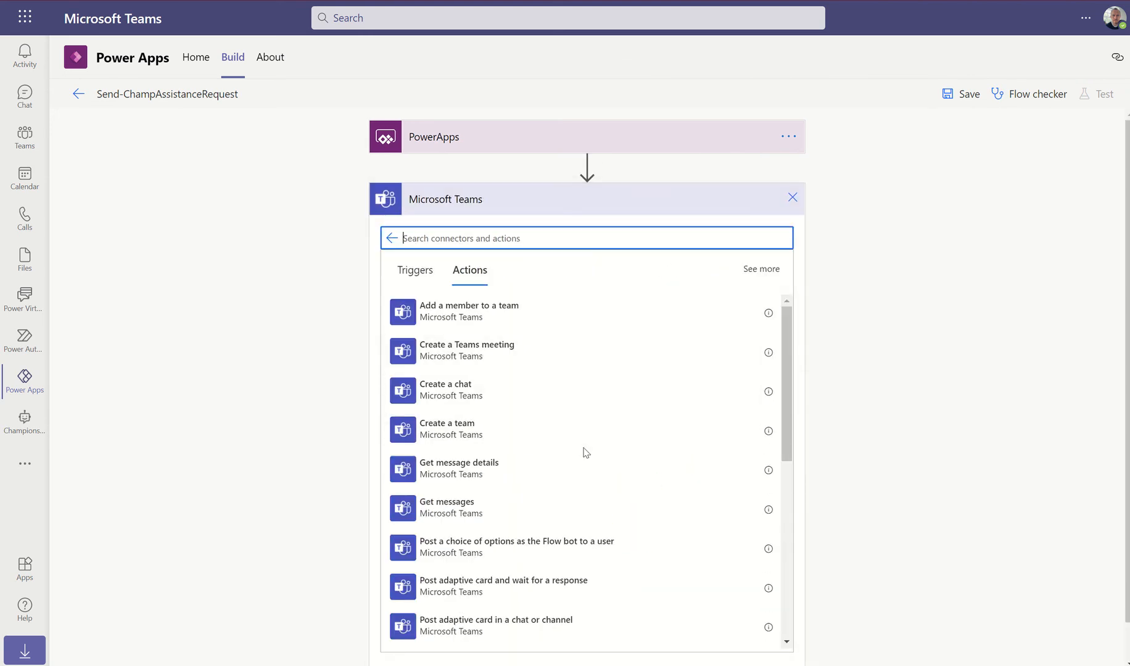
{"action": "scroll", "coordinate": [611, 457], "scroll_direction": "down", "scroll_amount": 1}
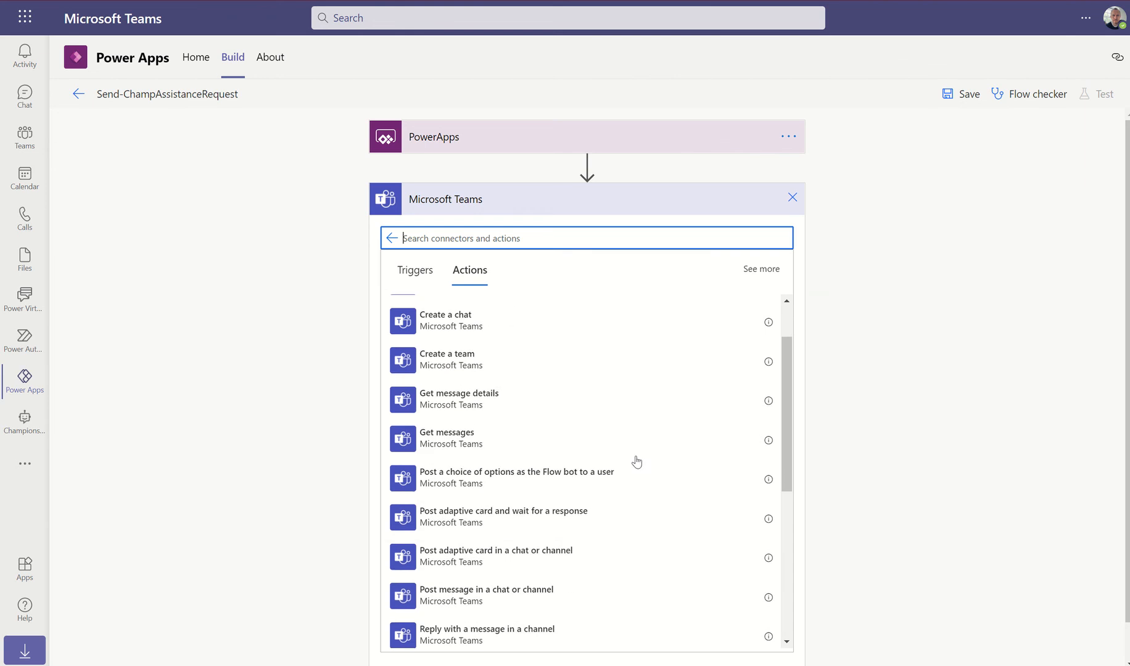
{"action": "left_click", "coordinate": [424, 552]}
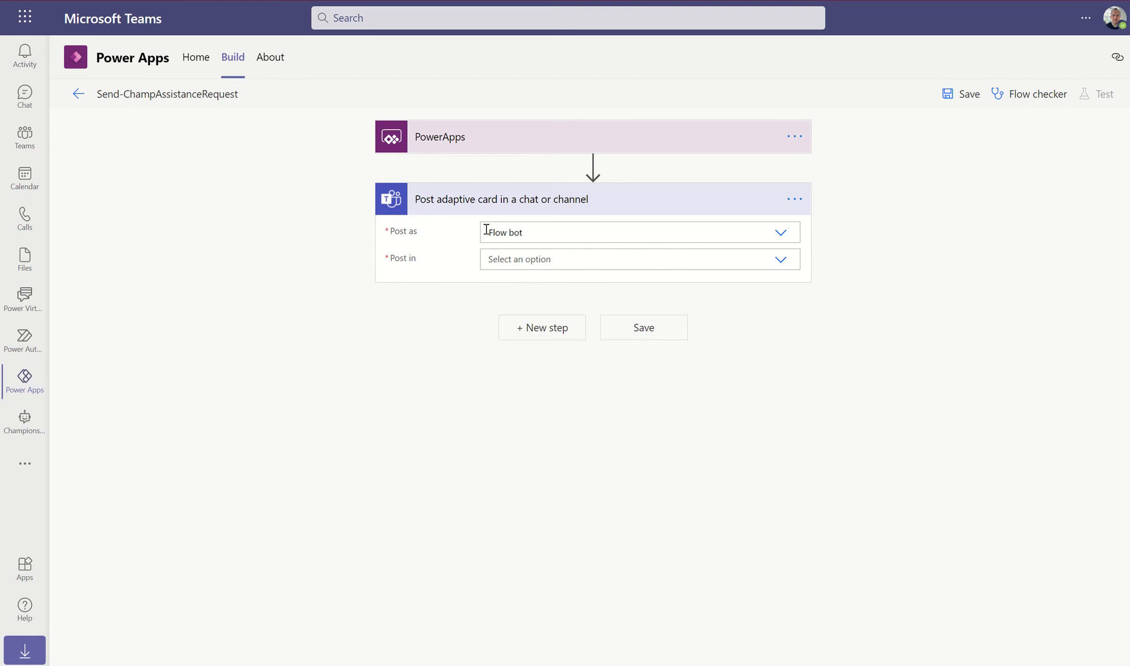
{"action": "left_click", "coordinate": [781, 259]}
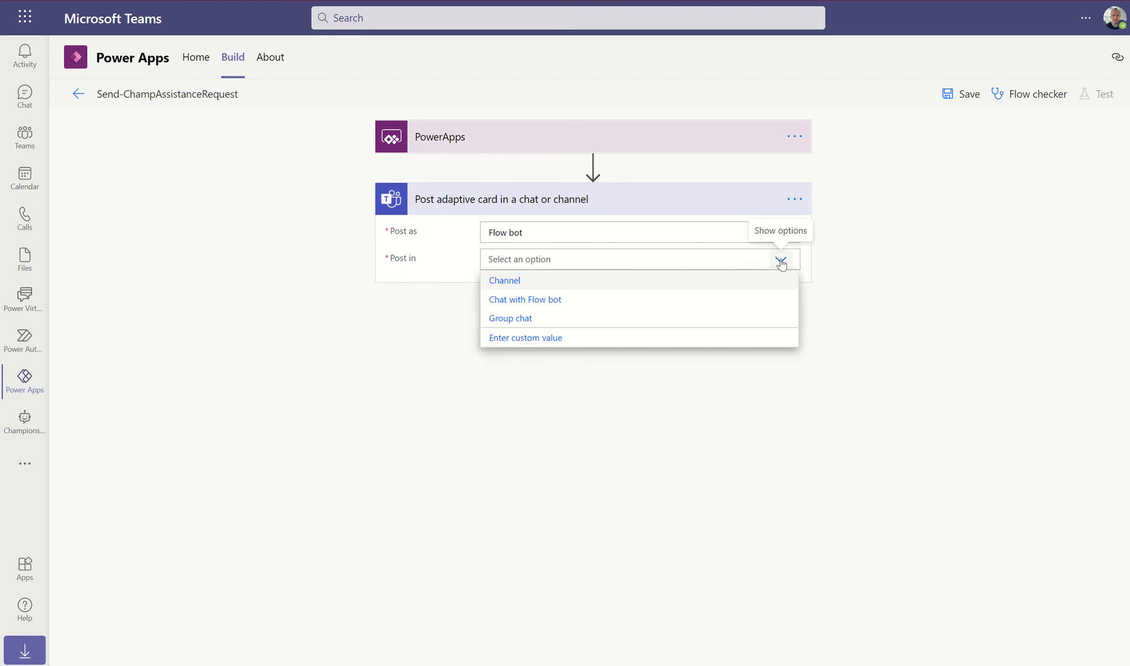
{"action": "left_click", "coordinate": [529, 300]}
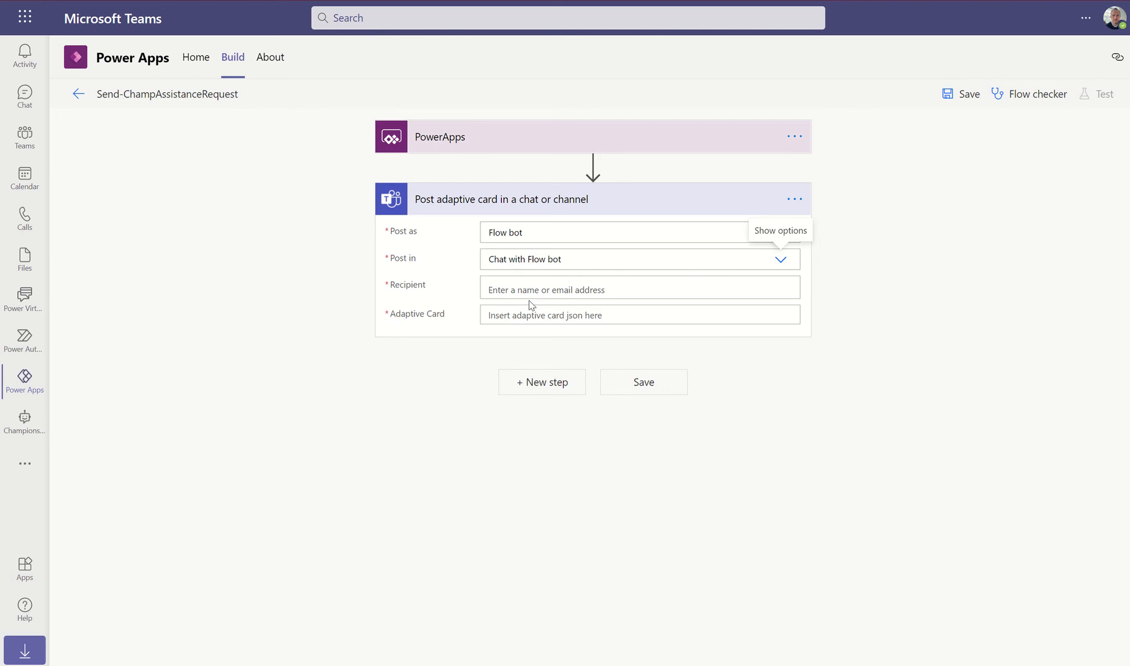
{"action": "left_click", "coordinate": [527, 288]}
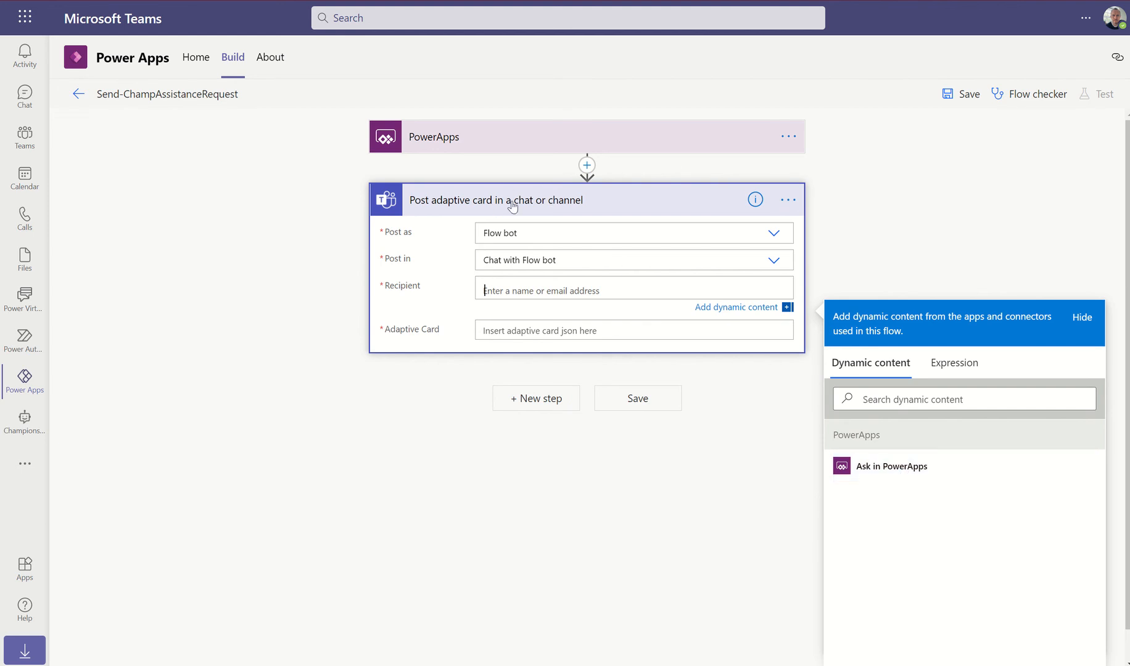
{"action": "left_click", "coordinate": [789, 200]}
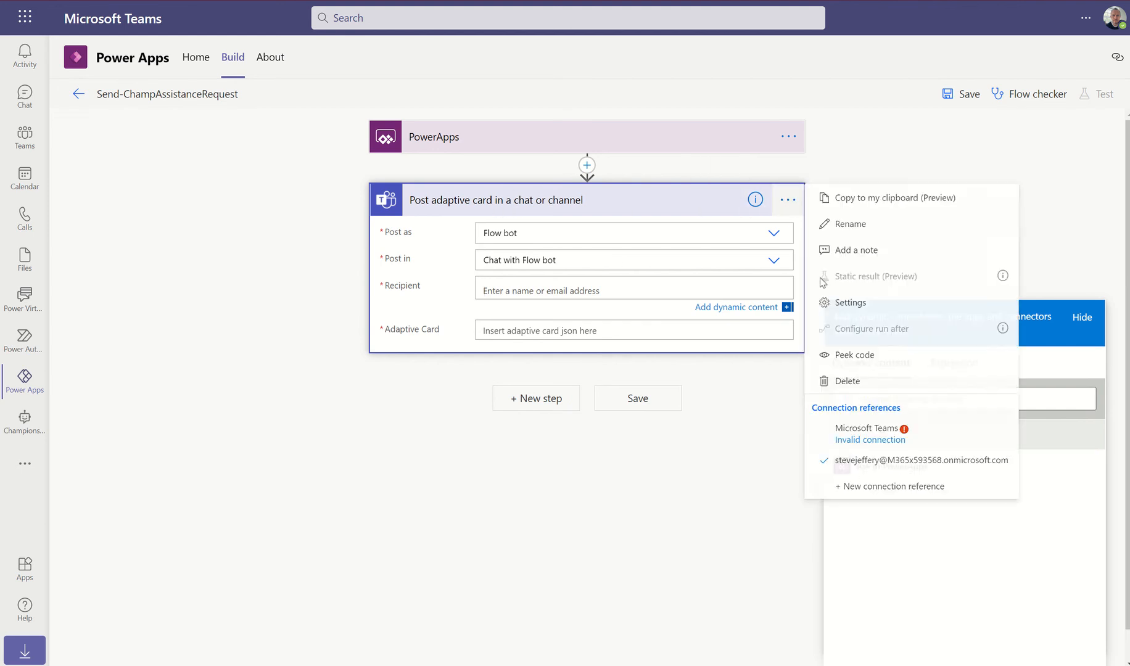
{"action": "left_click", "coordinate": [871, 382]}
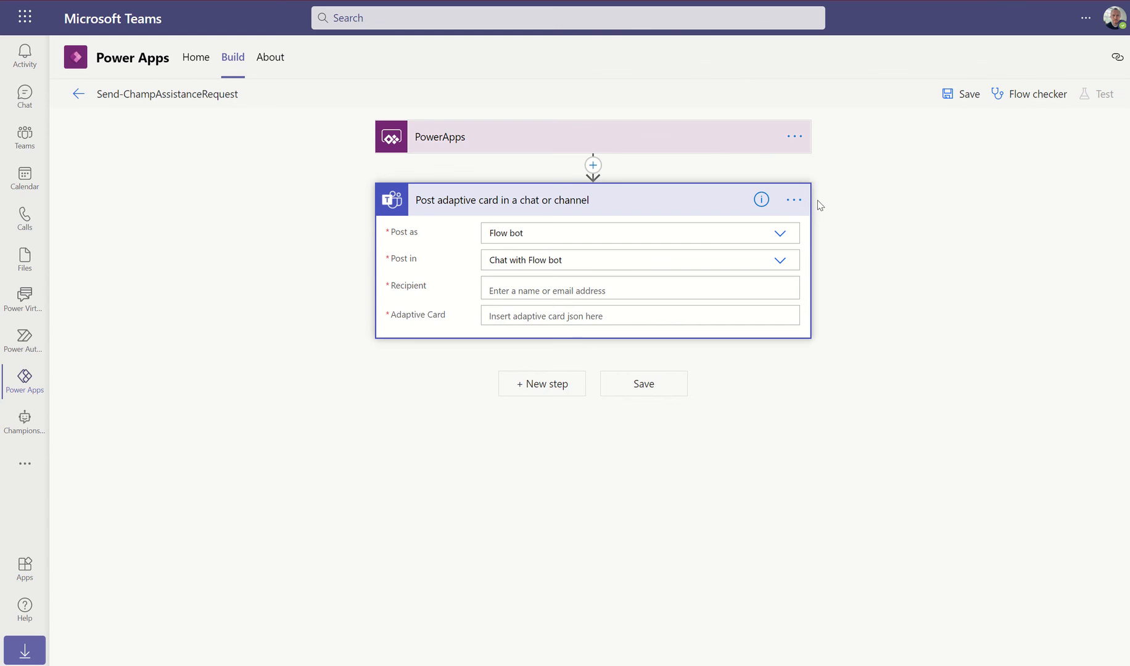
{"action": "left_click", "coordinate": [794, 137]}
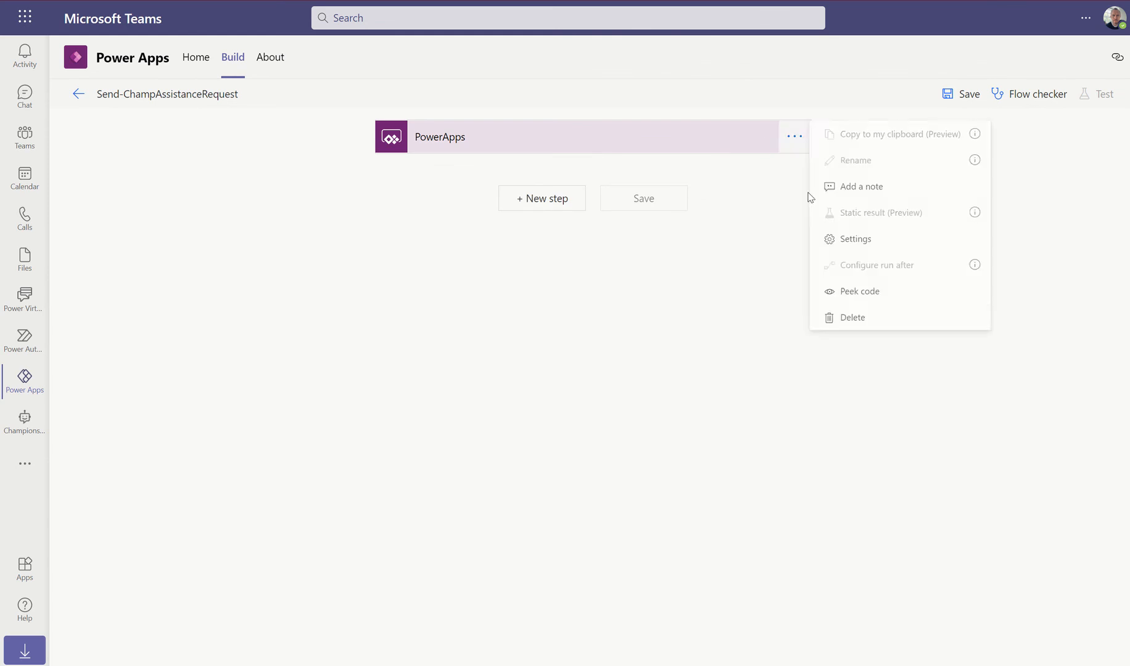
Replace the PowerApps trigger with the PowerApps (V2) trigger
{"action": "left_click", "coordinate": [850, 320]}
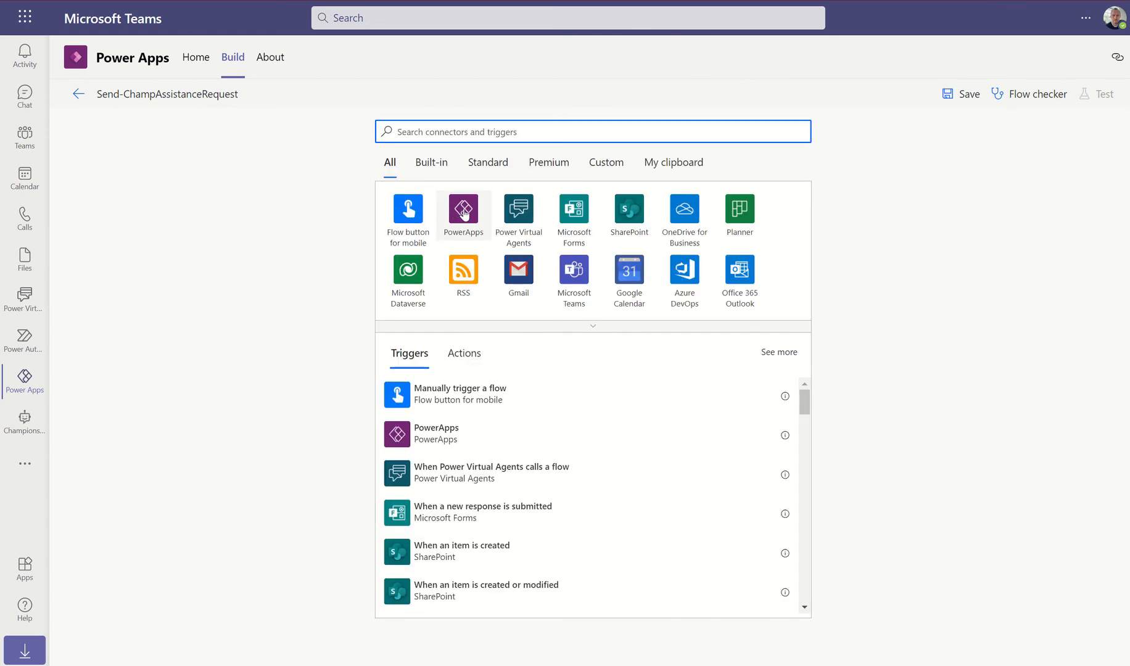
{"action": "left_click", "coordinate": [463, 211]}
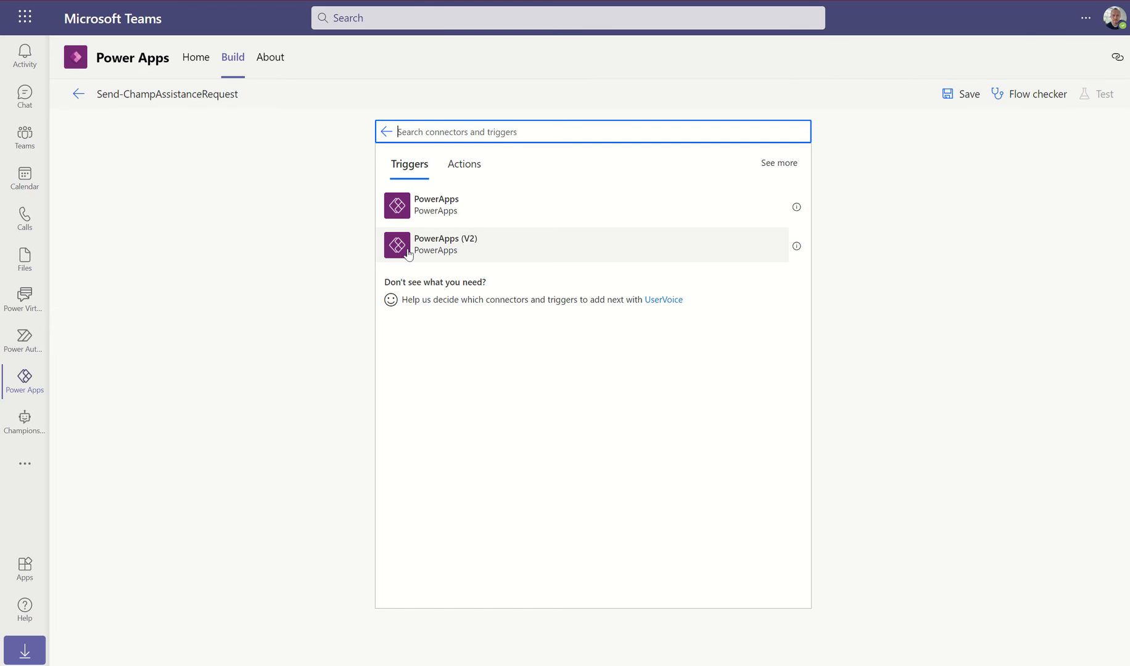
{"action": "left_click", "coordinate": [445, 250]}
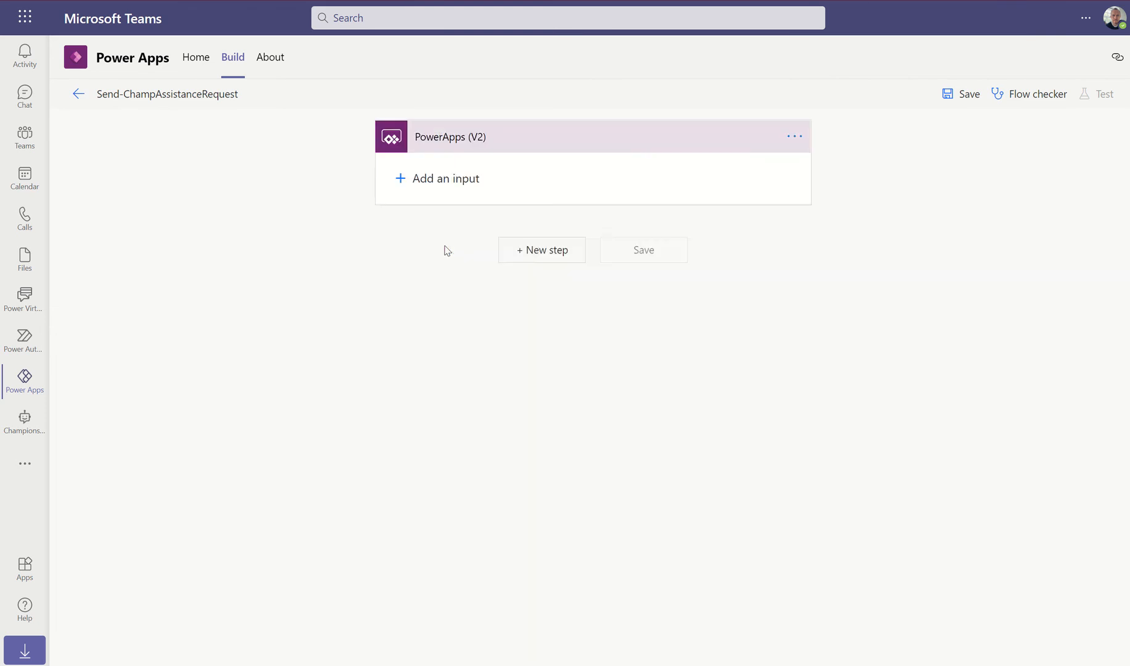
Add text inputs champId and assistanceType to the PowerApps (V2) trigger
{"action": "left_click", "coordinate": [403, 181]}
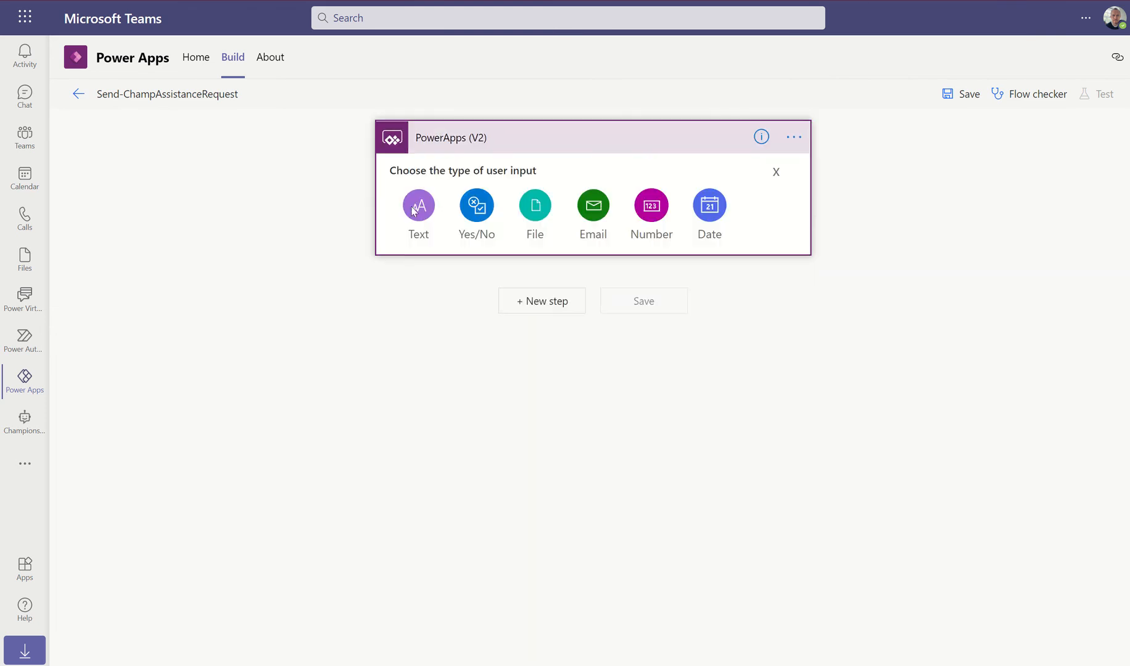
{"action": "left_click", "coordinate": [419, 204]}
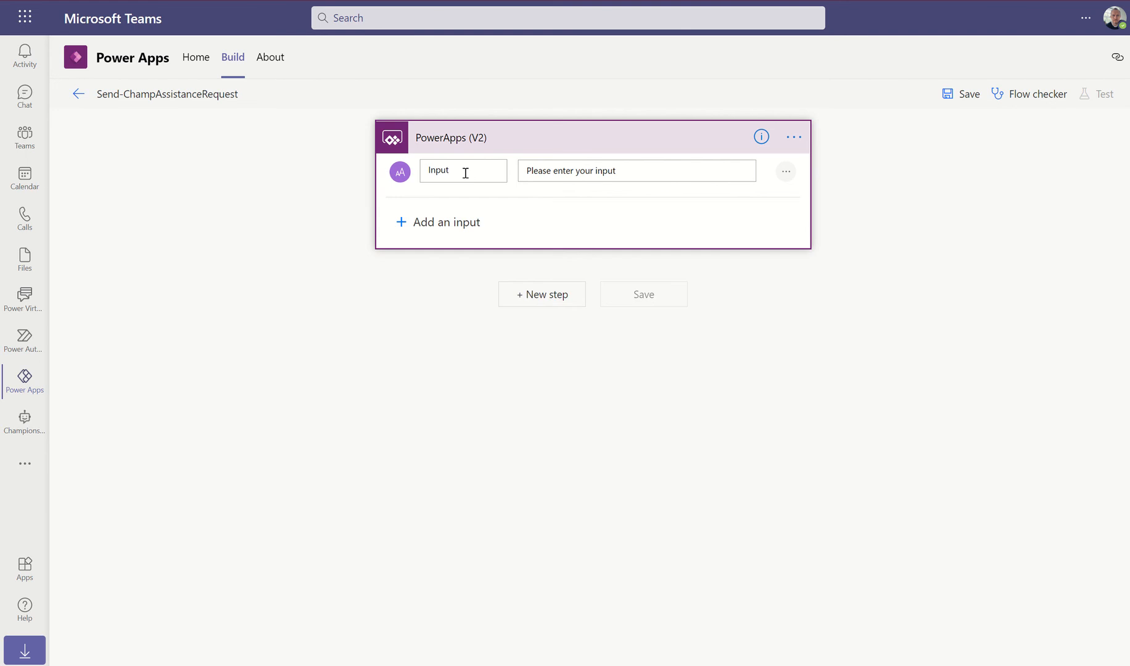
{"action": "type", "text": "C"}
{"action": "key", "text": "BackSpace"}
{"action": "key", "text": "BackSpace"}
{"action": "key", "text": "BackSpace"}
{"action": "key", "text": "BackSpace"}
{"action": "key", "text": "BackSpace"}
{"action": "key", "text": "BackSpace"}
{"action": "type", "text": "ch"}
{"action": "left_click", "coordinate": [401, 223]}
{"action": "left_click", "coordinate": [419, 246]}
{"action": "left_click_drag", "start_coordinate": [441, 225], "coordinate": [393, 231]}
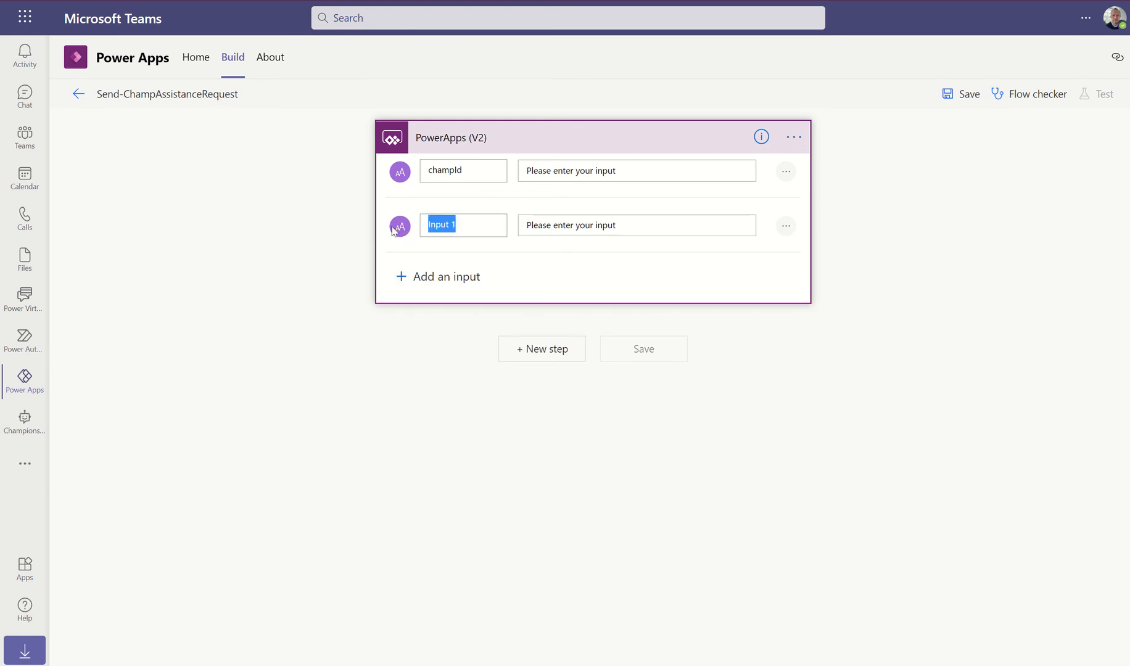
{"action": "type", "text": "assistanceType"}
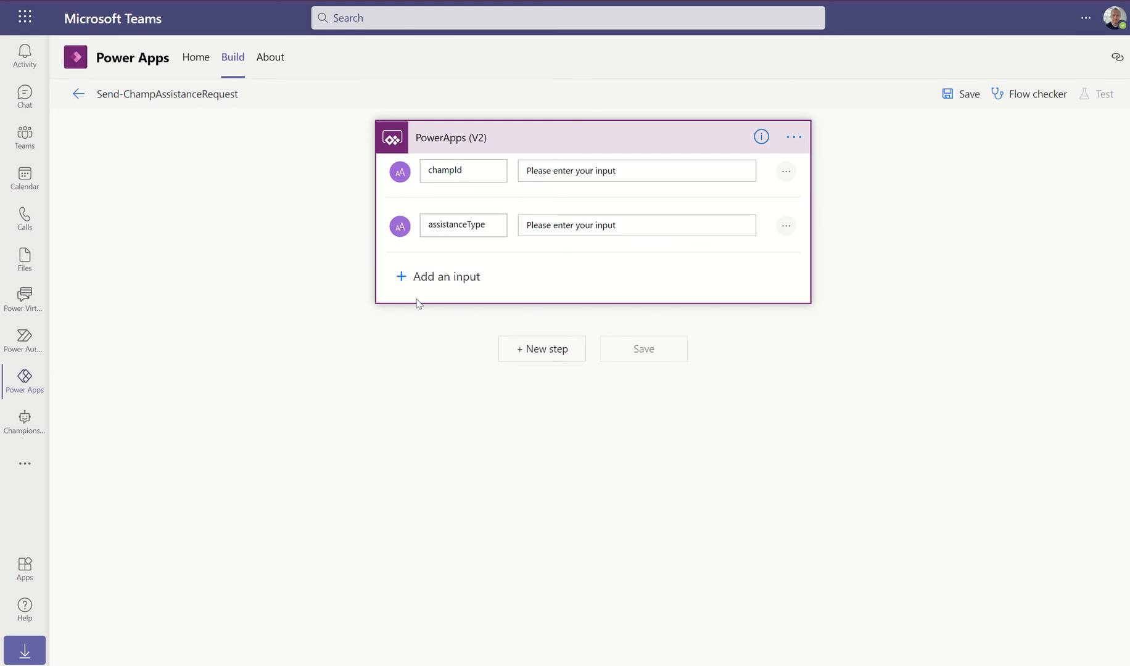
Add text inputs assistanceDetails and requestor to the trigger
{"action": "left_click", "coordinate": [401, 279]}
{"action": "left_click", "coordinate": [420, 303]}
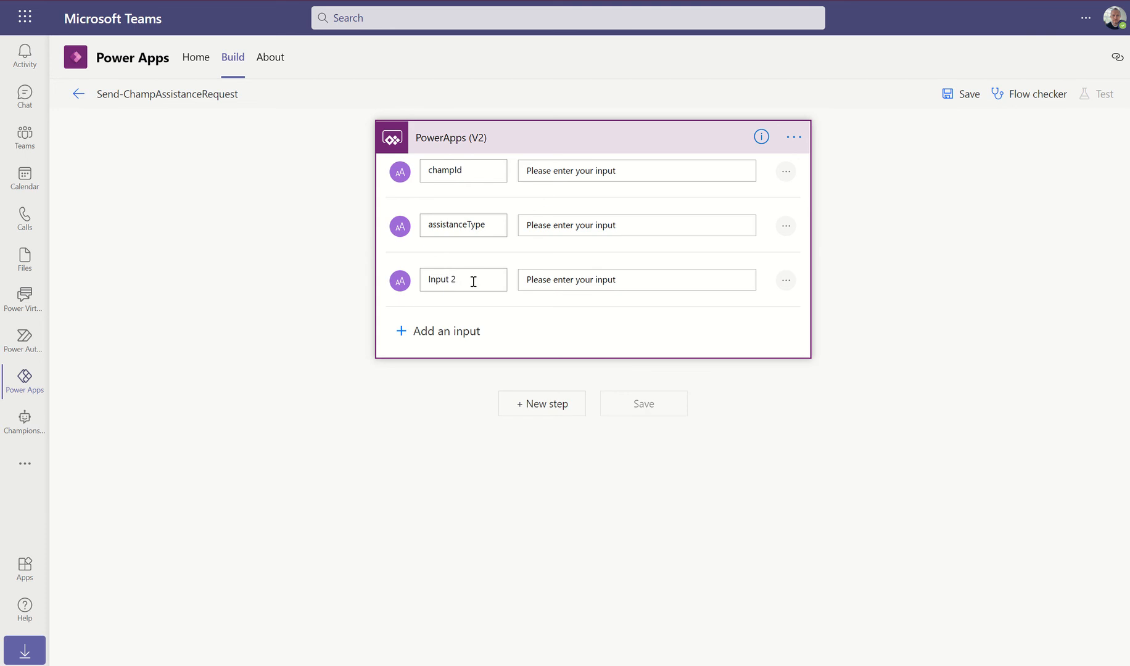
{"action": "left_click_drag", "start_coordinate": [472, 280], "coordinate": [398, 284]}
{"action": "type", "text": "a"}
{"action": "key", "text": "BackSpace"}
{"action": "type", "text": "assistanceDetails"}
{"action": "left_click", "coordinate": [404, 334]}
{"action": "left_click", "coordinate": [418, 361]}
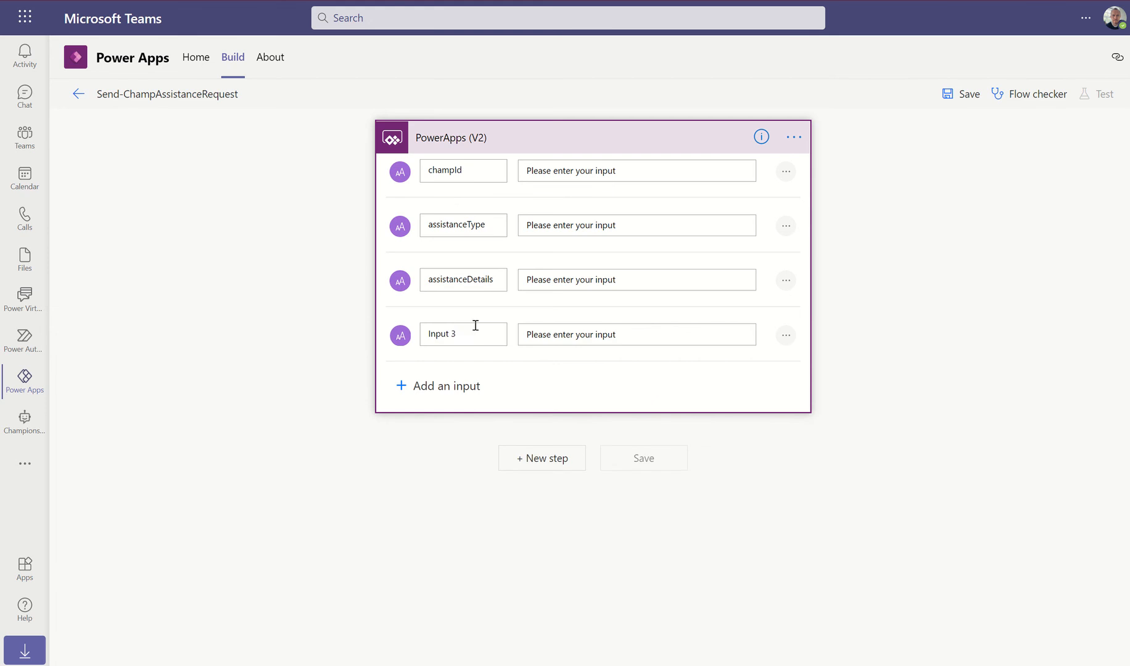
{"action": "triple_click", "coordinate": [448, 332]}
{"action": "type", "text": "requestor"}
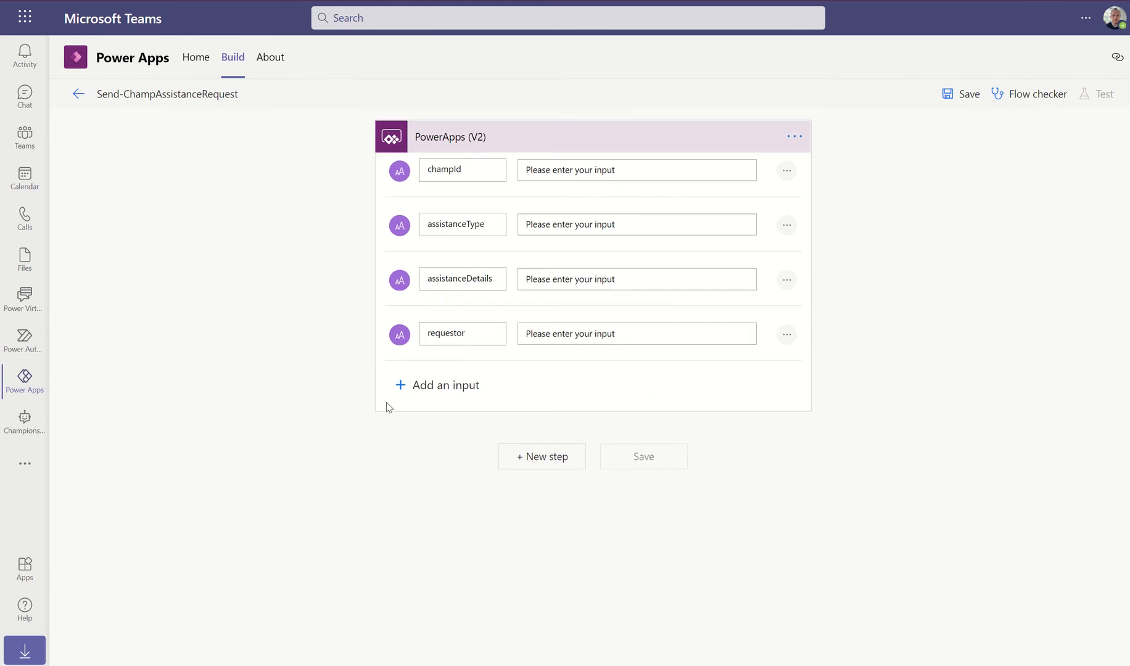
{"action": "left_click", "coordinate": [550, 459]}
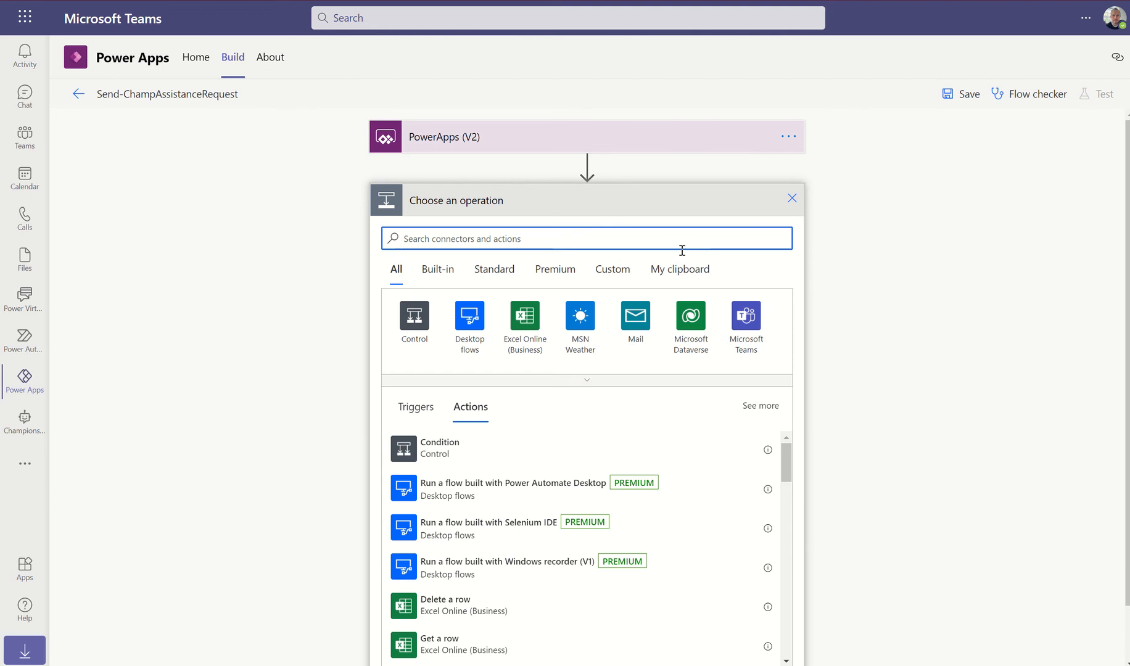
Add the Azure AD Get user action and sign in to create its connection
{"action": "type", "text": "azu"}
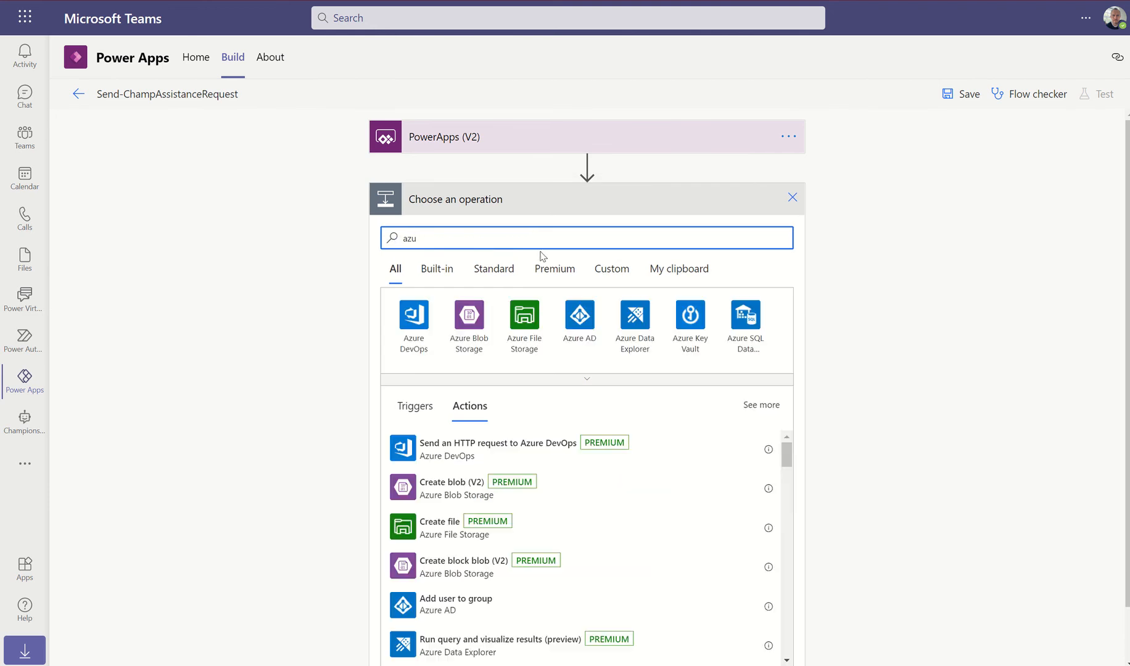
{"action": "left_click", "coordinate": [582, 322]}
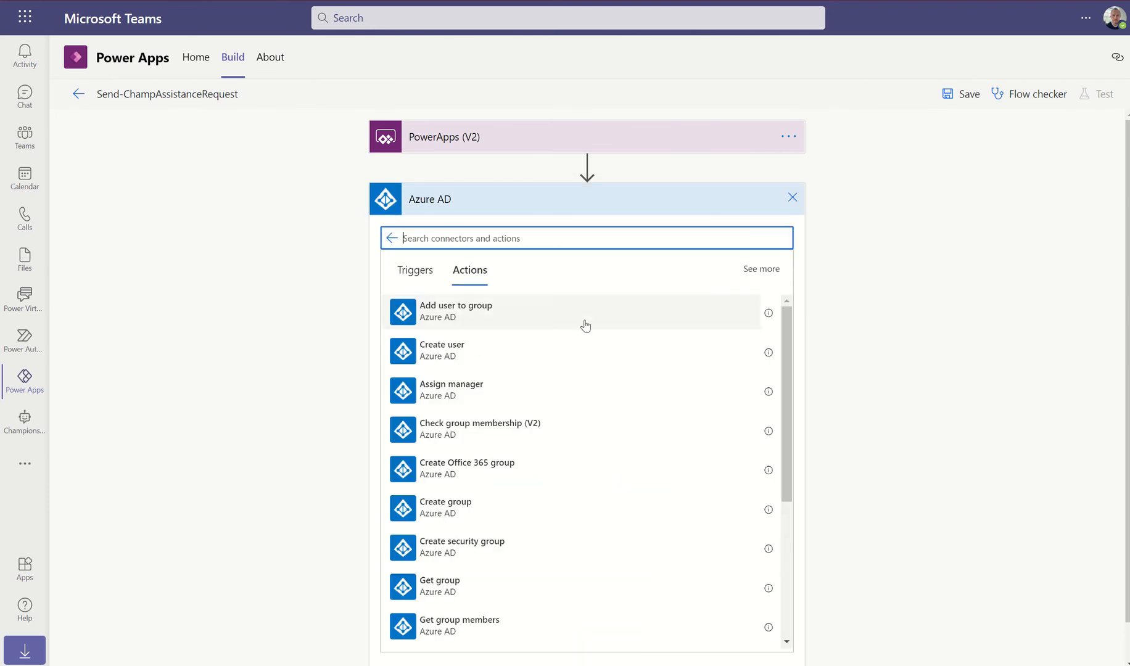
{"action": "scroll", "coordinate": [520, 368], "scroll_direction": "down", "scroll_amount": 4}
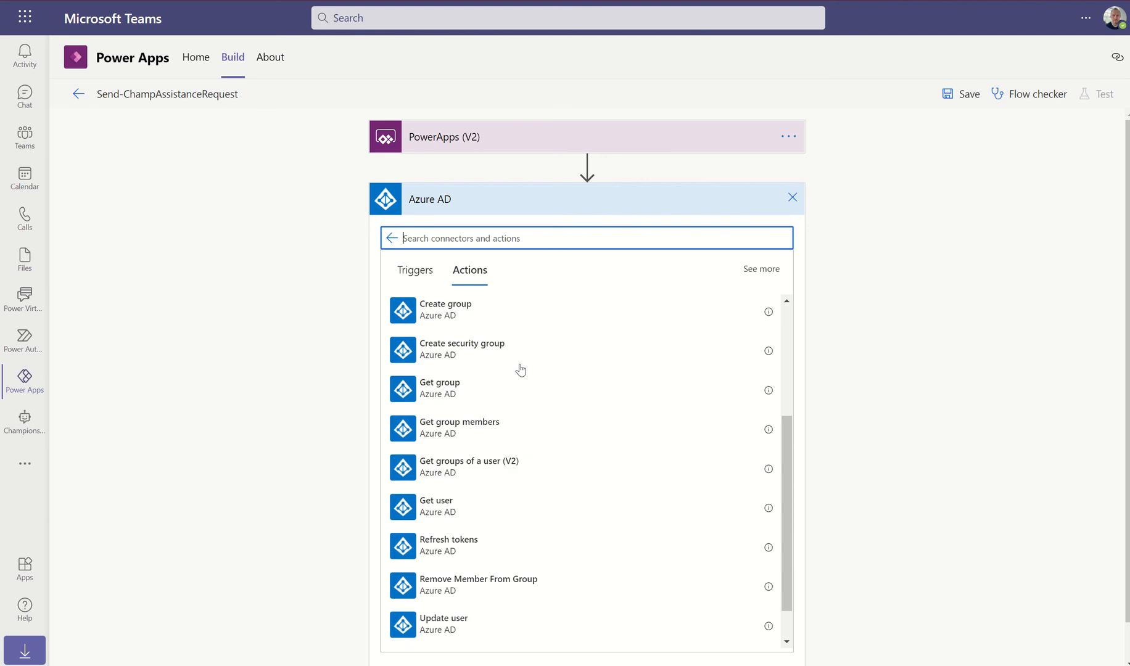
{"action": "scroll", "coordinate": [520, 370], "scroll_direction": "down", "scroll_amount": 1}
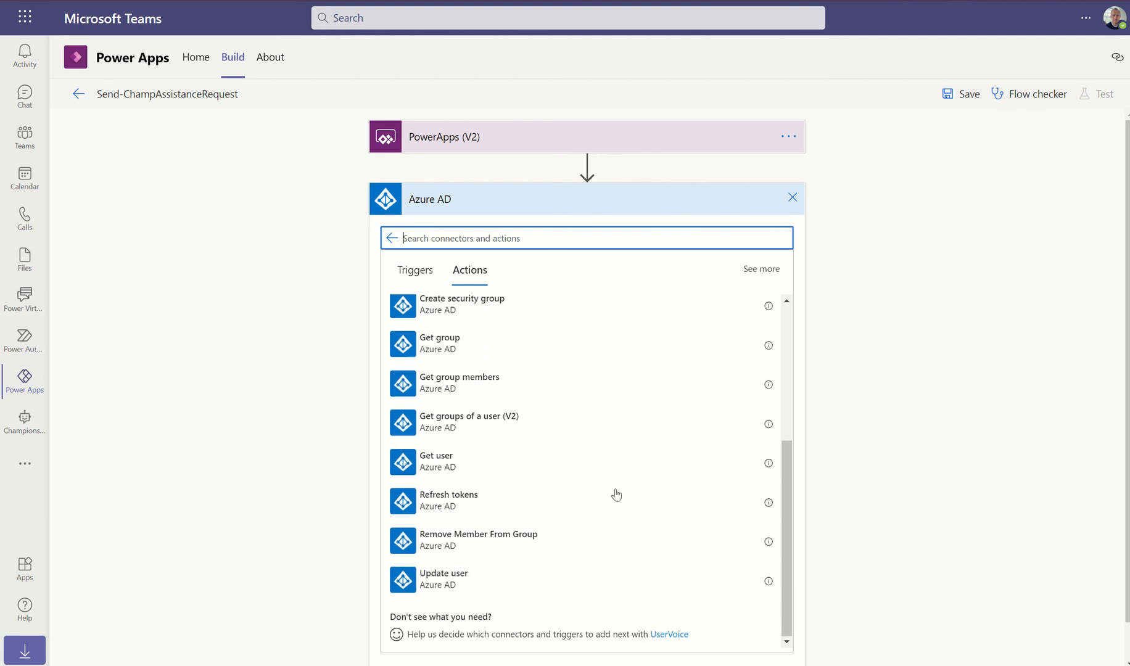
{"action": "left_click", "coordinate": [404, 464]}
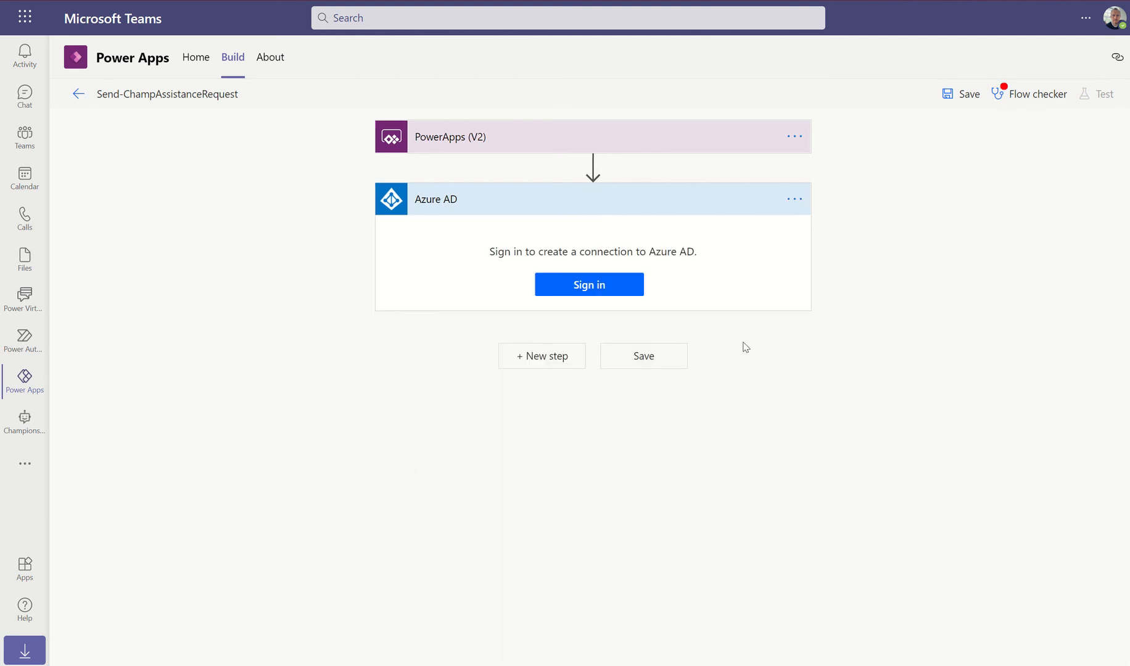
{"action": "left_click", "coordinate": [597, 288]}
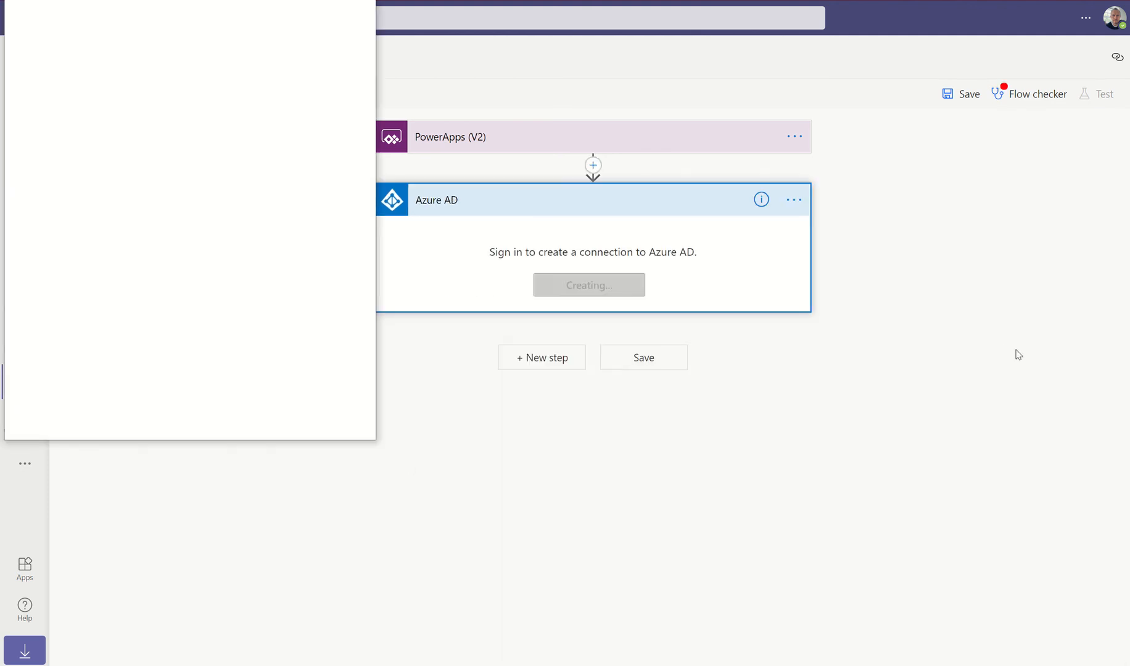
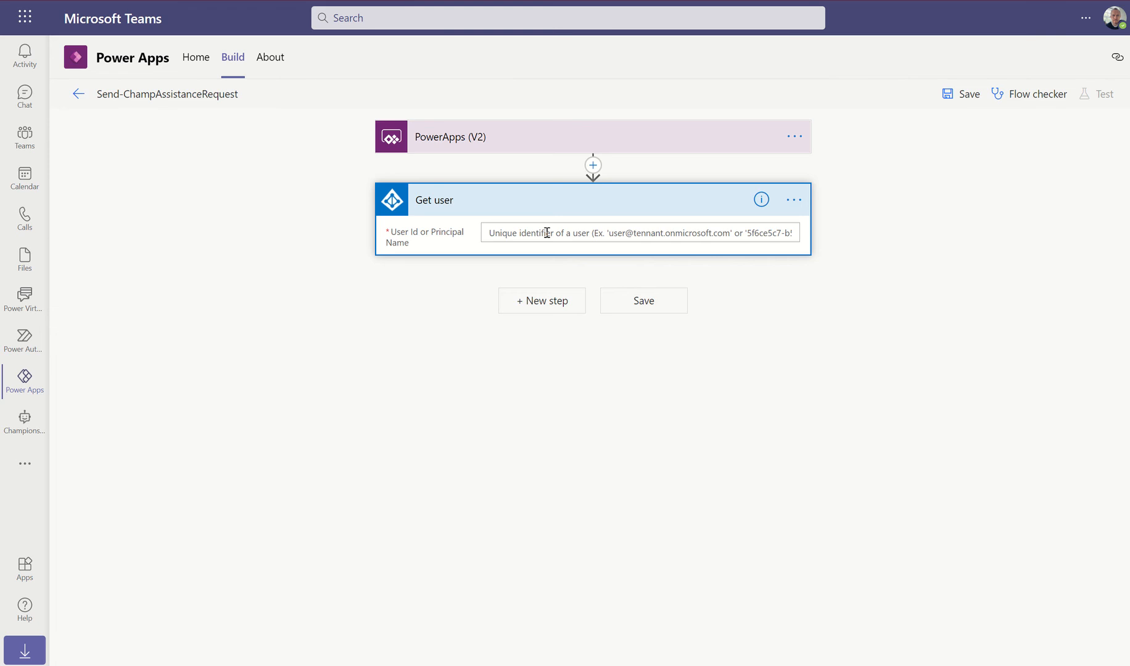
Feed champId into Get user's User Id field and add a new step below it
{"action": "left_click", "coordinate": [547, 233]}
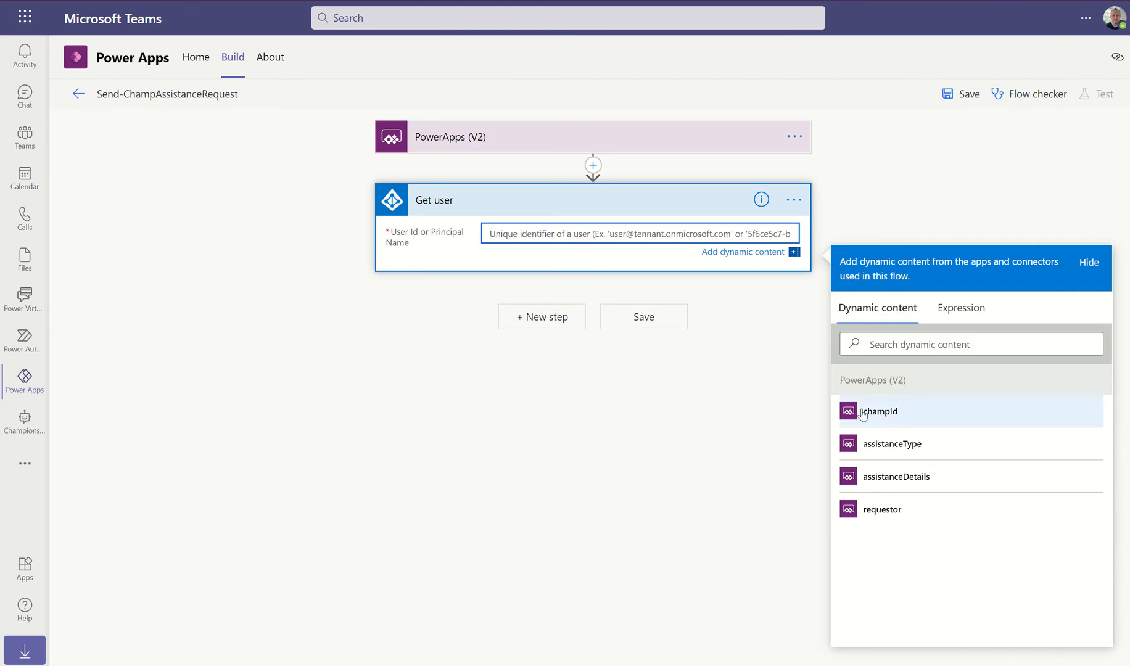
{"action": "left_click", "coordinate": [881, 412]}
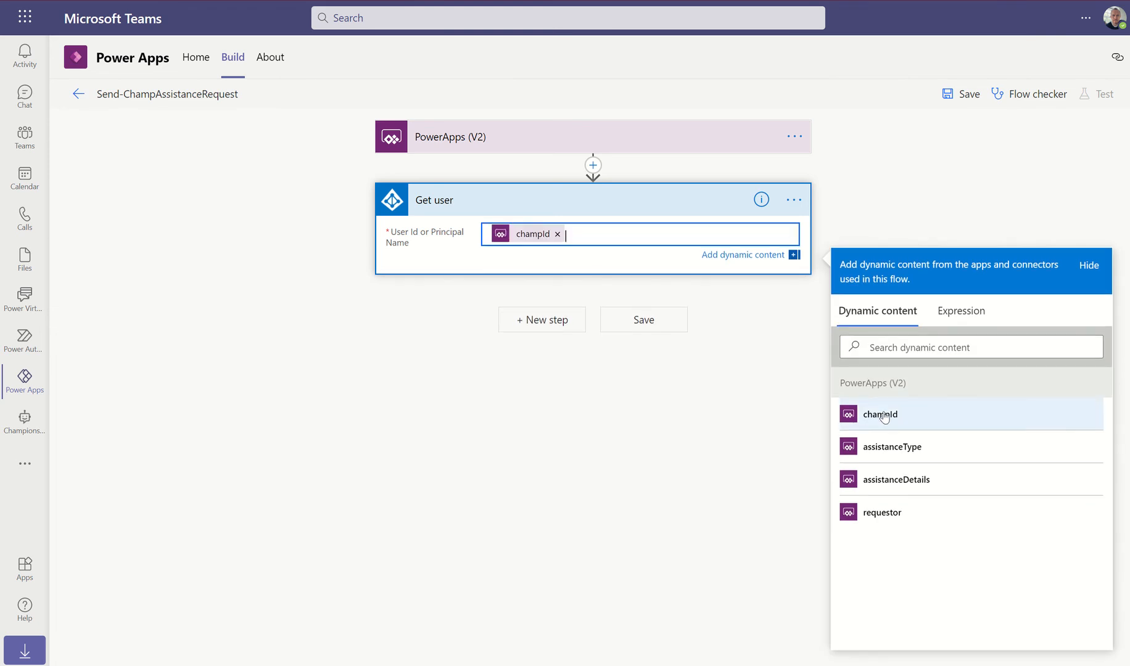
{"action": "left_click", "coordinate": [532, 320]}
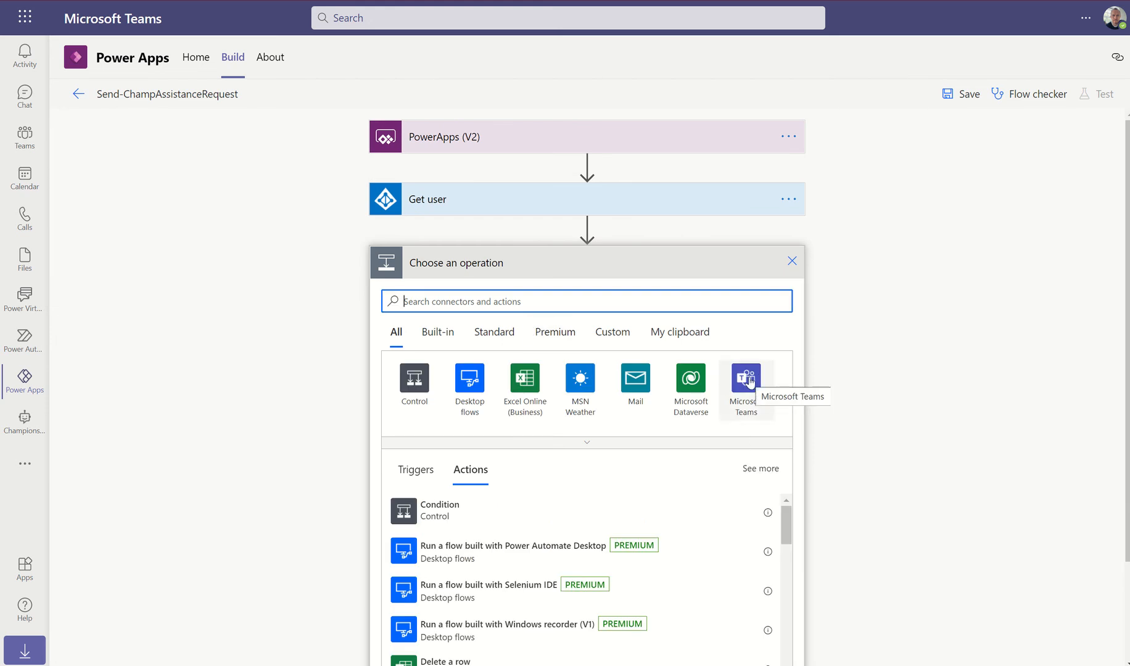
Add Teams 'Post adaptive card in a chat or channel', posting as Flow bot in Chat with Flow bot
{"action": "left_click", "coordinate": [748, 380]}
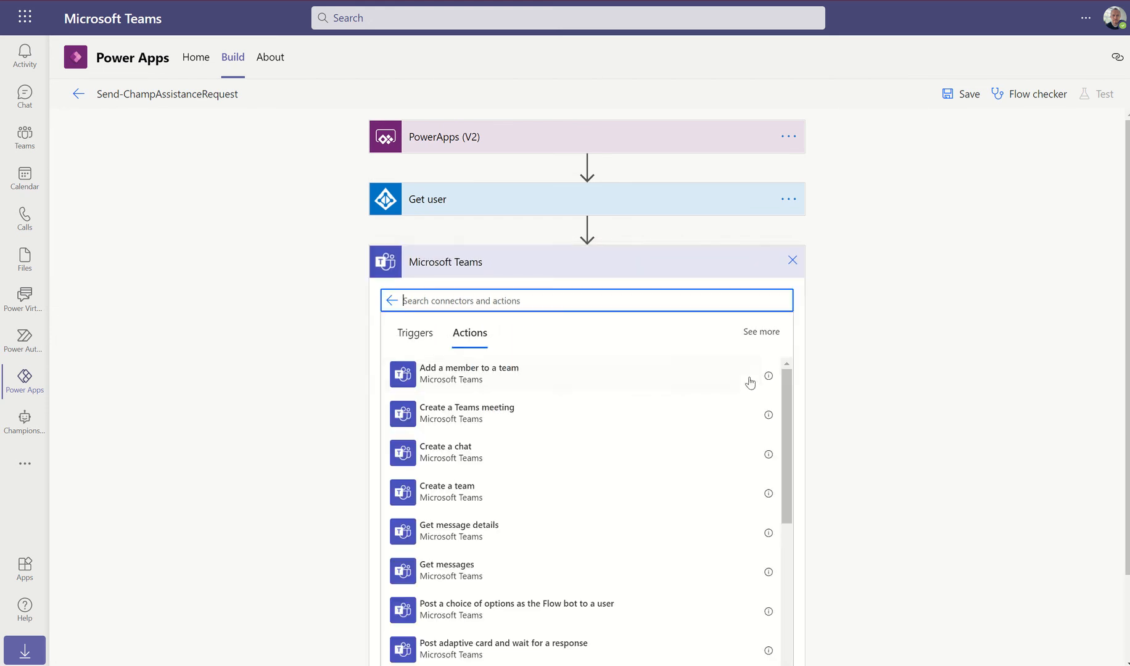
{"action": "scroll", "coordinate": [526, 440], "scroll_direction": "down", "scroll_amount": 3}
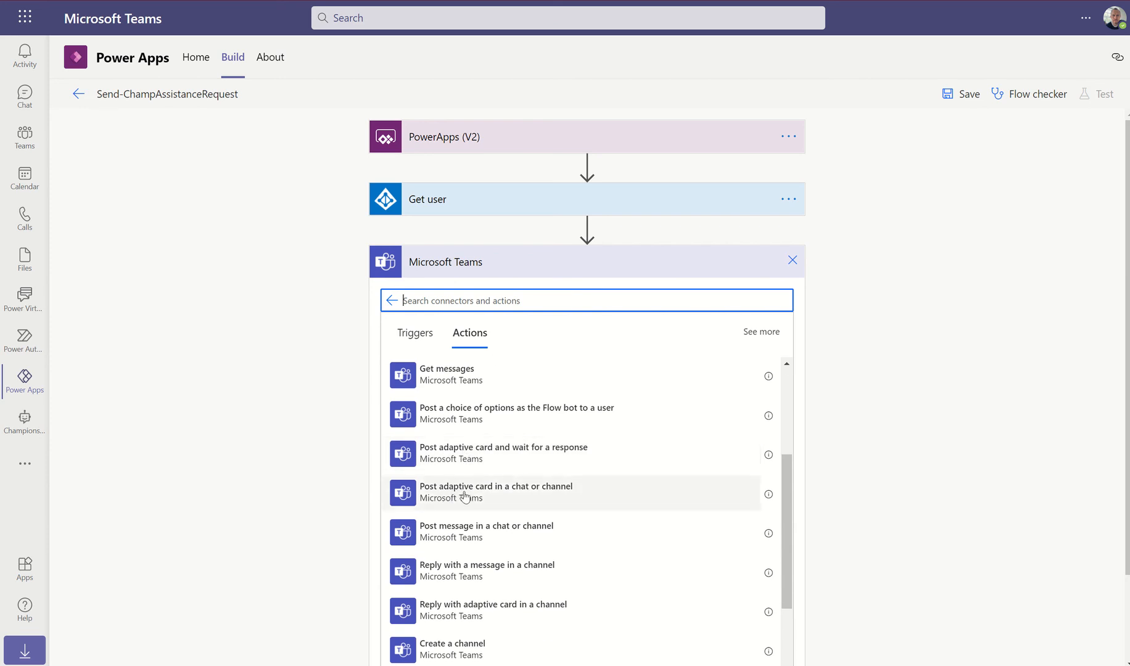
{"action": "left_click", "coordinate": [500, 493]}
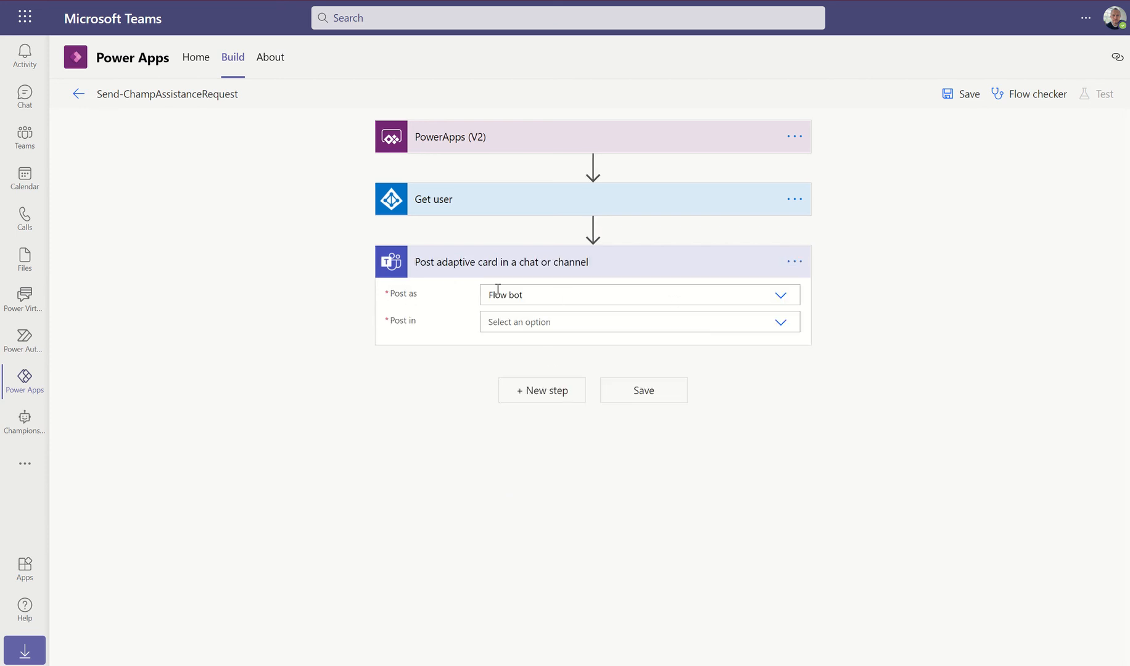
{"action": "left_click", "coordinate": [780, 295]}
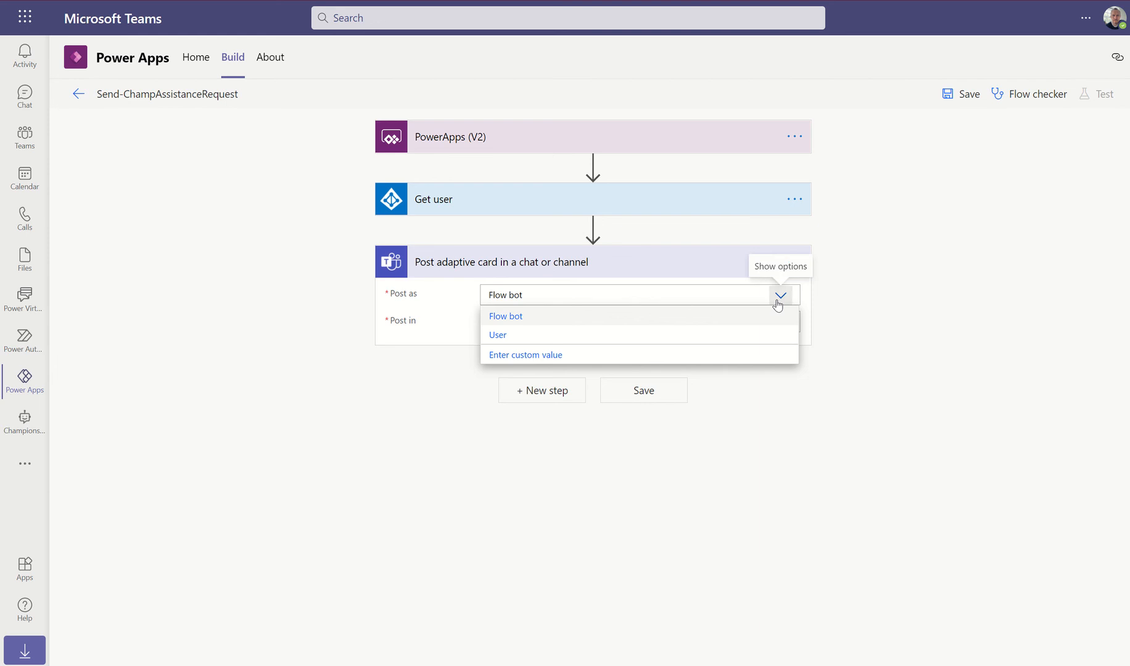
{"action": "left_click", "coordinate": [734, 324]}
{"action": "left_click", "coordinate": [735, 324]}
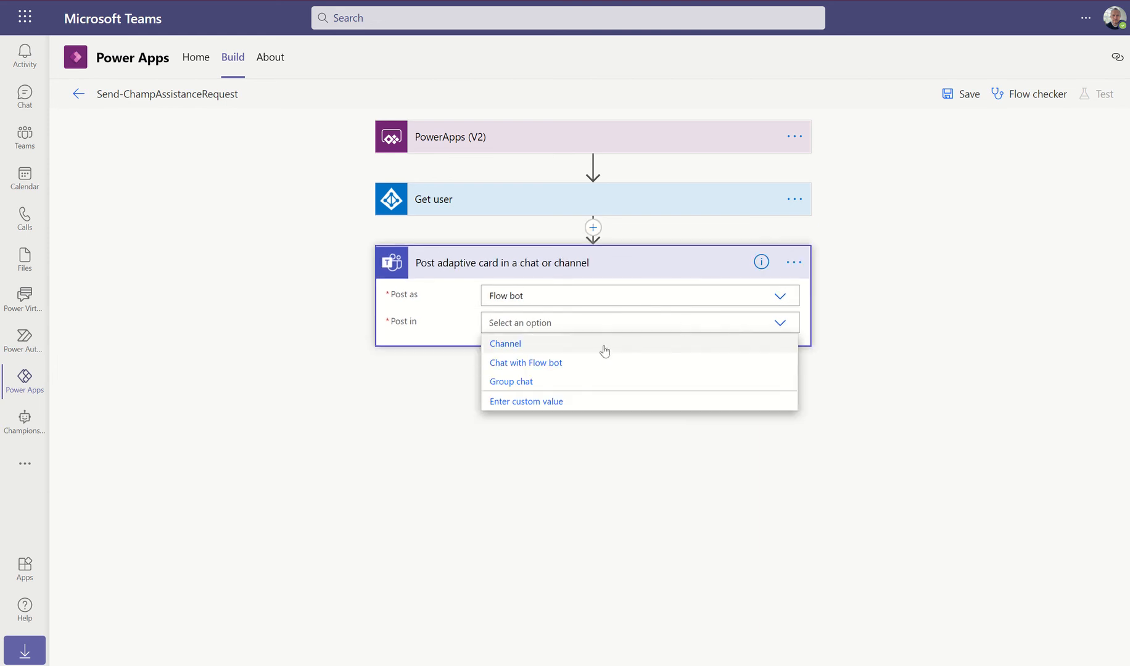
{"action": "left_click", "coordinate": [511, 369]}
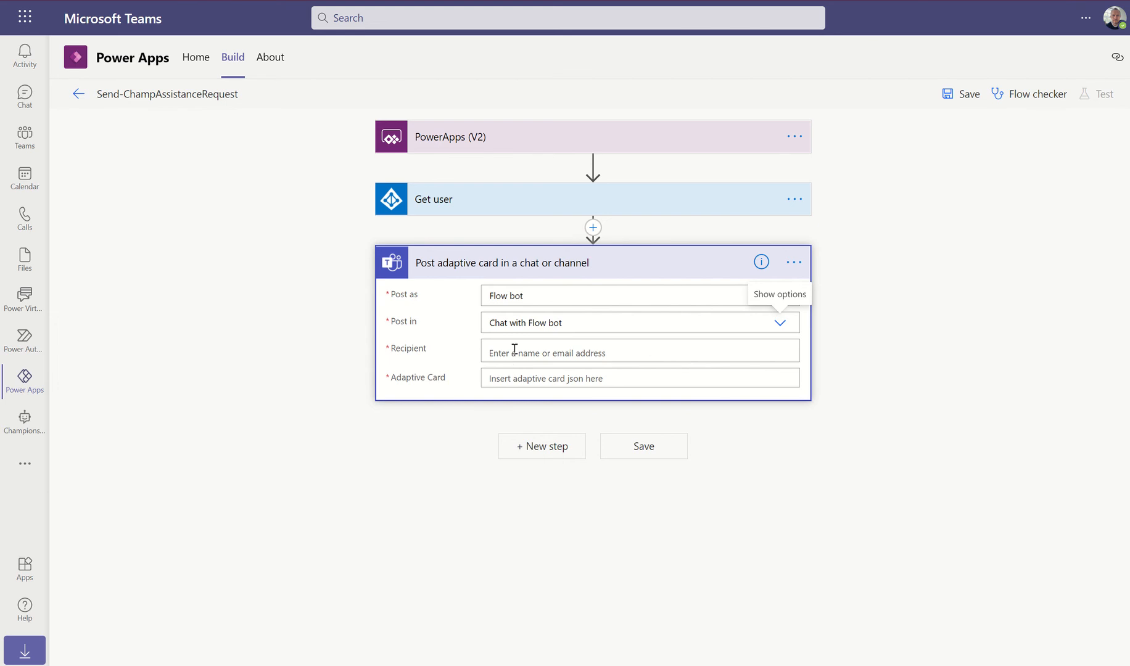
Set the card's Recipient to the Get user Mail token
{"action": "left_click", "coordinate": [514, 349]}
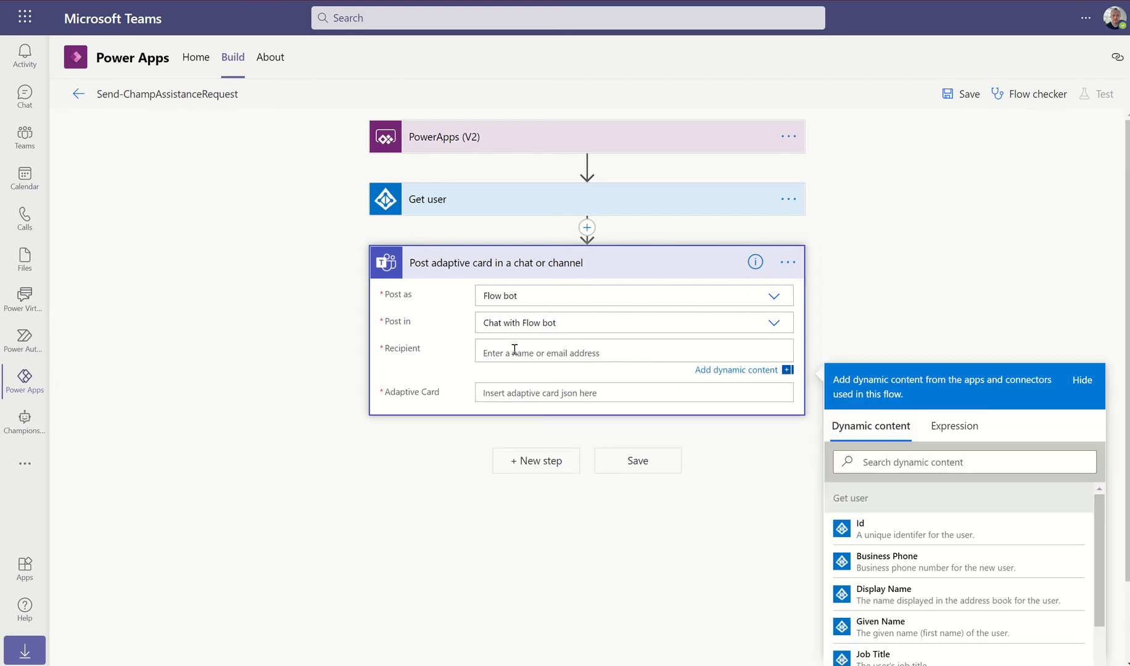
{"action": "scroll", "coordinate": [1052, 259], "scroll_direction": "down", "scroll_amount": 1}
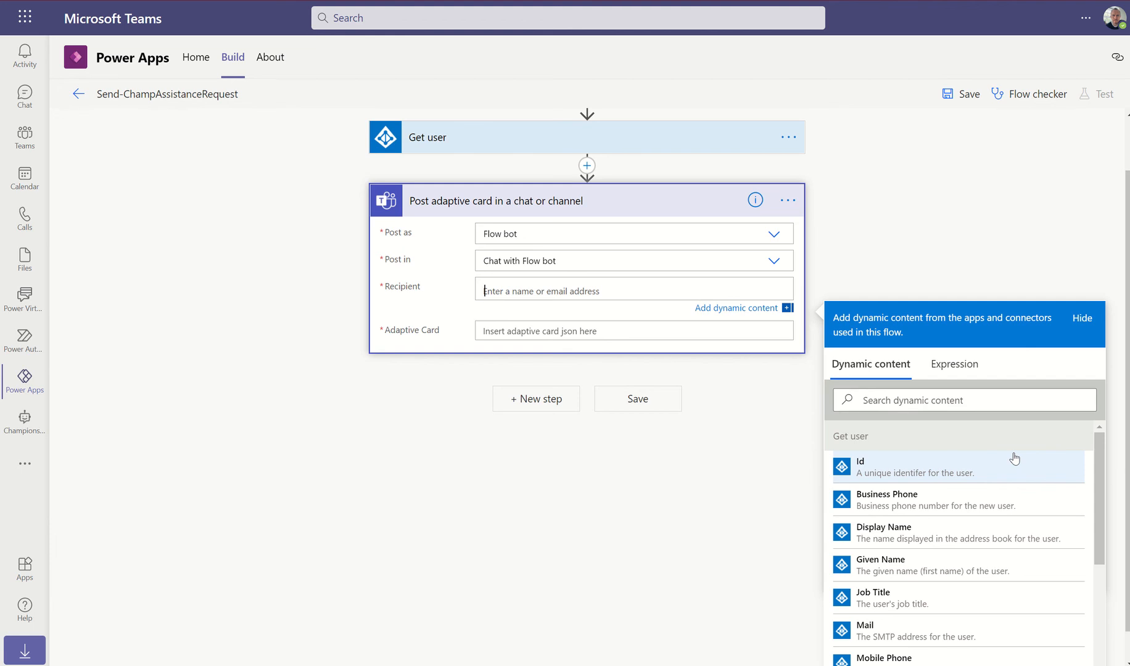
{"action": "left_click", "coordinate": [862, 633]}
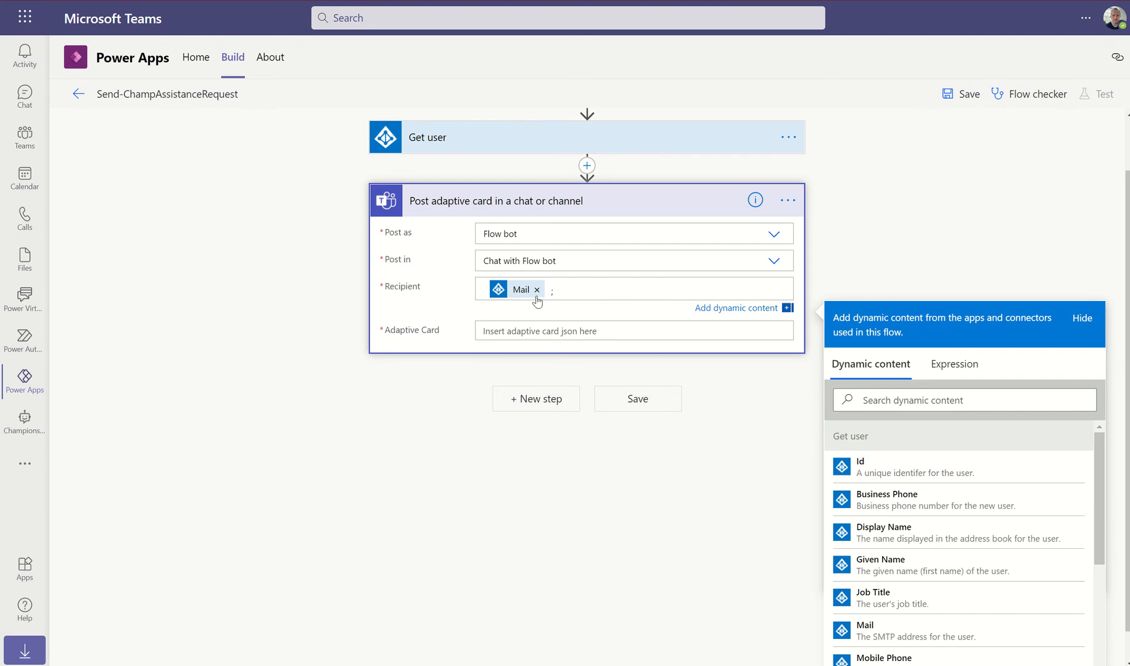
{"action": "mouse_move", "coordinate": [525, 297]}
{"action": "left_click", "coordinate": [421, 363]}
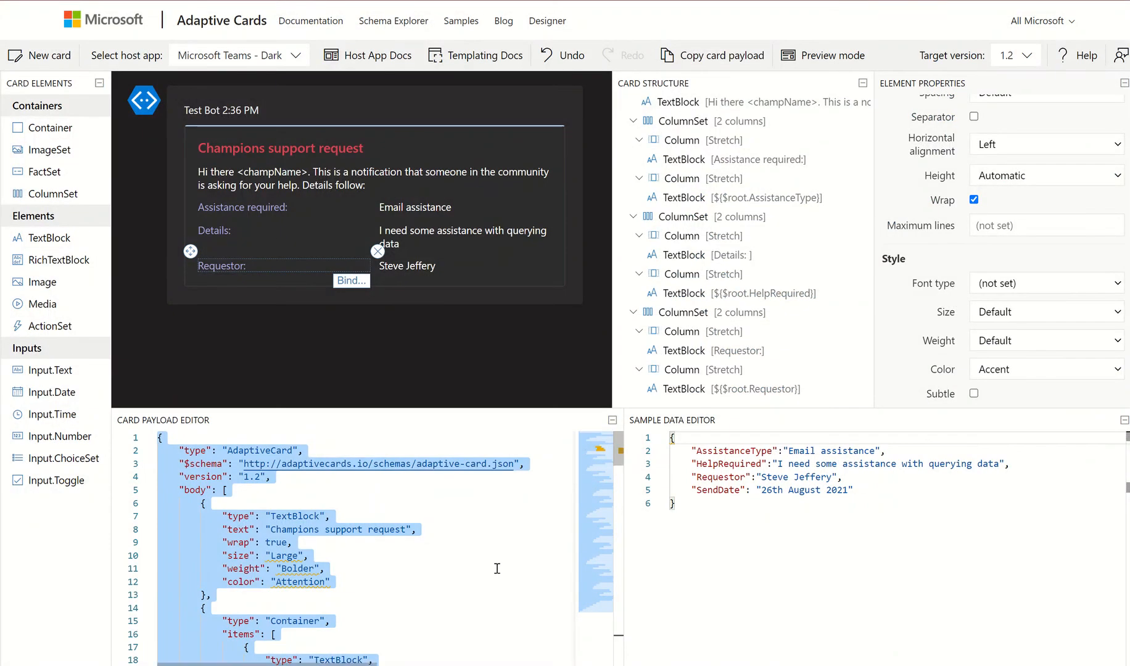
Select and copy the full support-request card JSON from the Adaptive Cards designer payload editor
{"action": "left_click", "coordinate": [457, 558]}
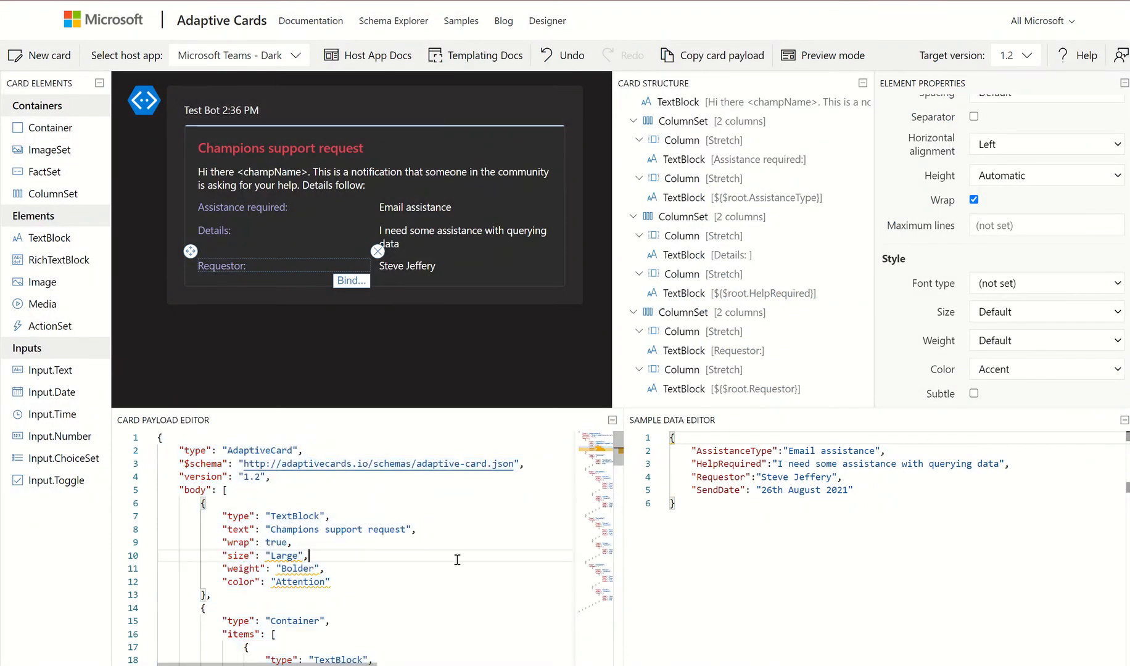
{"action": "left_click", "coordinate": [275, 505]}
{"action": "key", "text": "ctrl+a"}
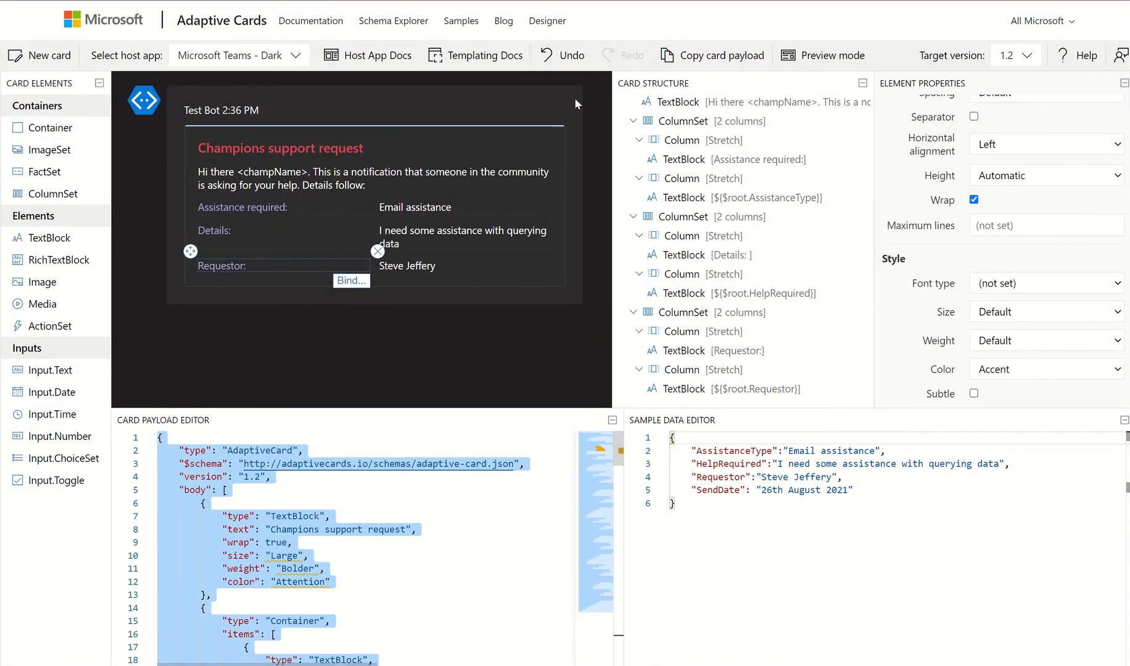
{"action": "left_click", "coordinate": [767, 0]}
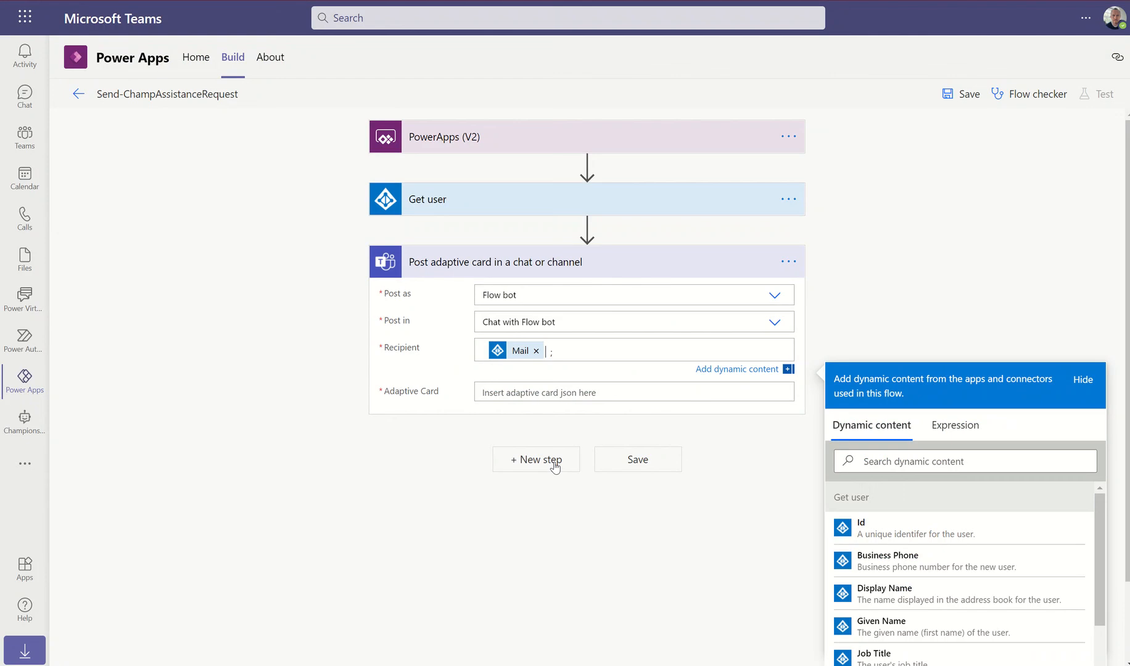
Paste the support-request card JSON into the Adaptive Card field
{"action": "left_click", "coordinate": [503, 393]}
{"action": "key", "text": "ctrl+v"}
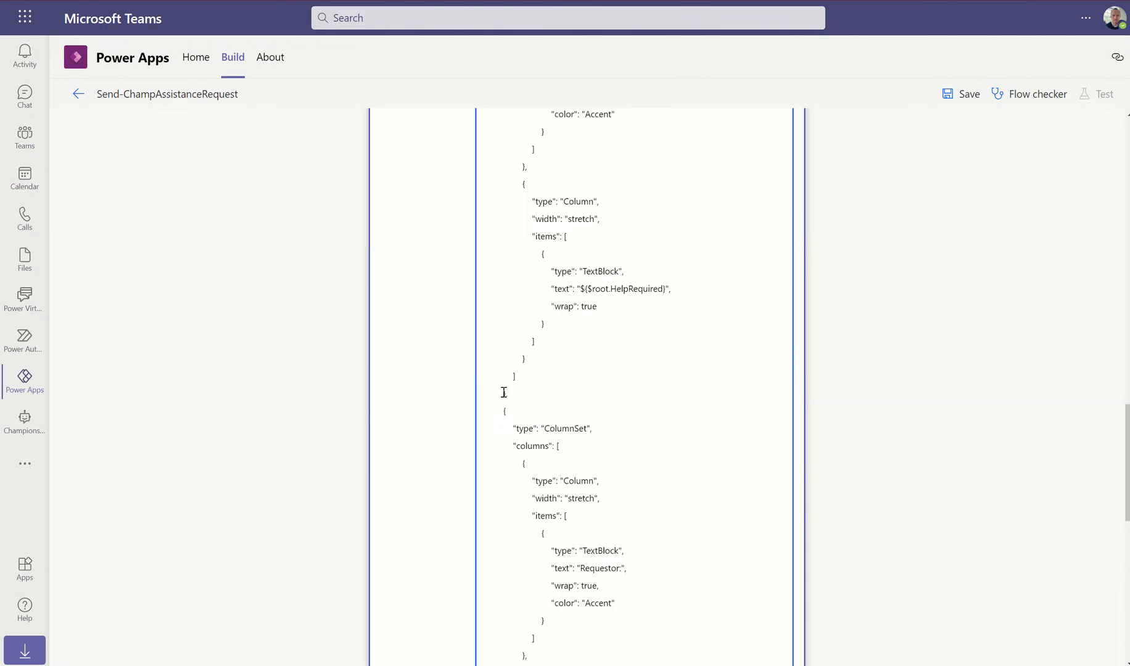
{"action": "scroll", "coordinate": [689, 369], "scroll_direction": "up", "scroll_amount": 15}
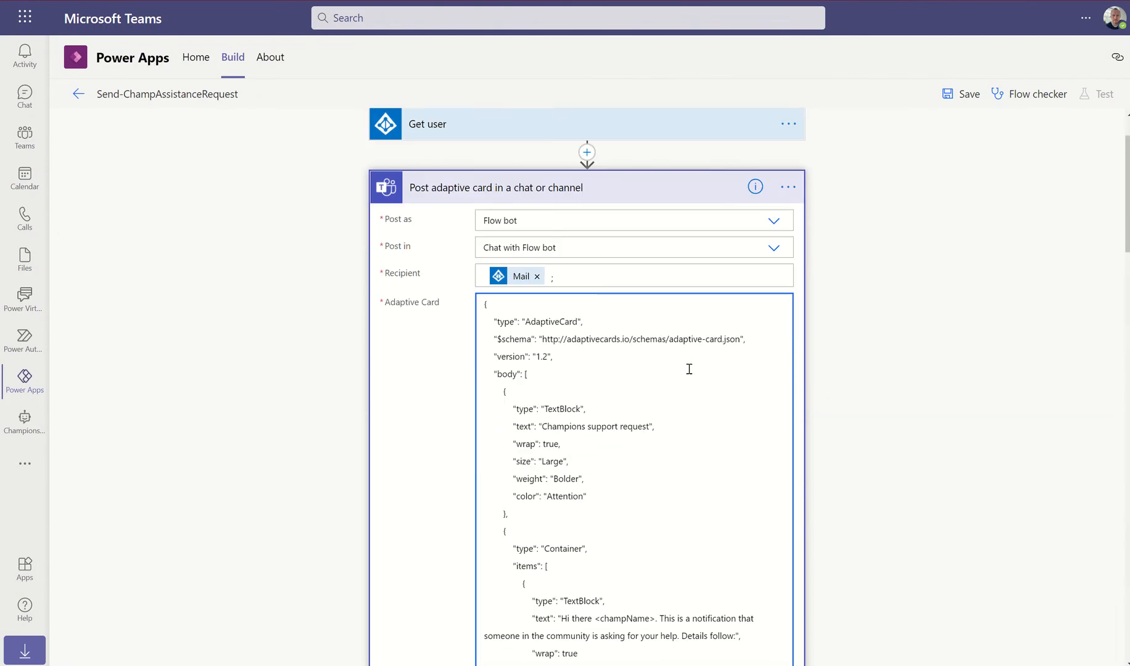
{"action": "scroll", "coordinate": [672, 430], "scroll_direction": "down", "scroll_amount": 3}
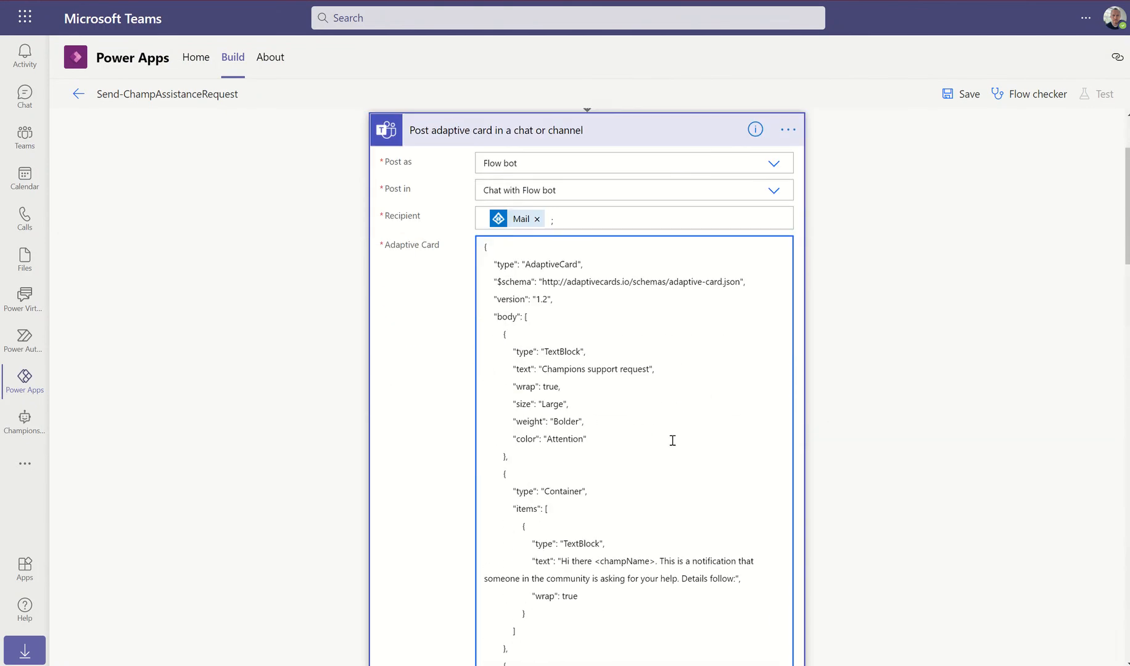
{"action": "scroll", "coordinate": [661, 341], "scroll_direction": "down", "scroll_amount": 1}
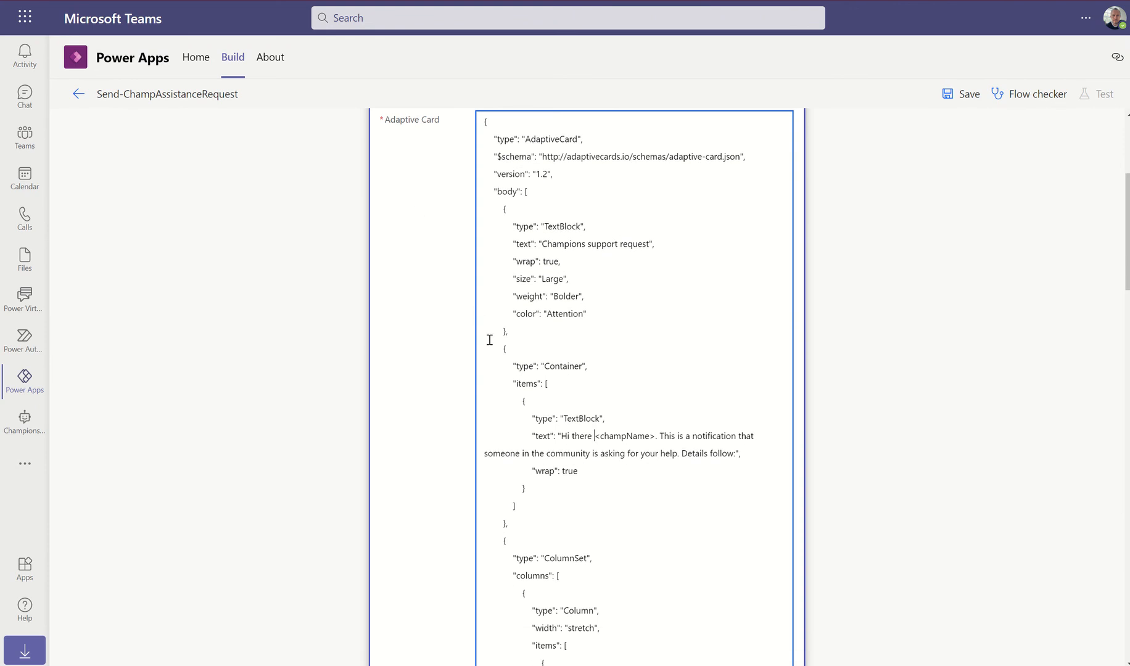
Replace the <champName> greeting placeholder with Given Name and select the AssistanceType placeholder
{"action": "left_click_drag", "start_coordinate": [594, 436], "coordinate": [656, 436]}
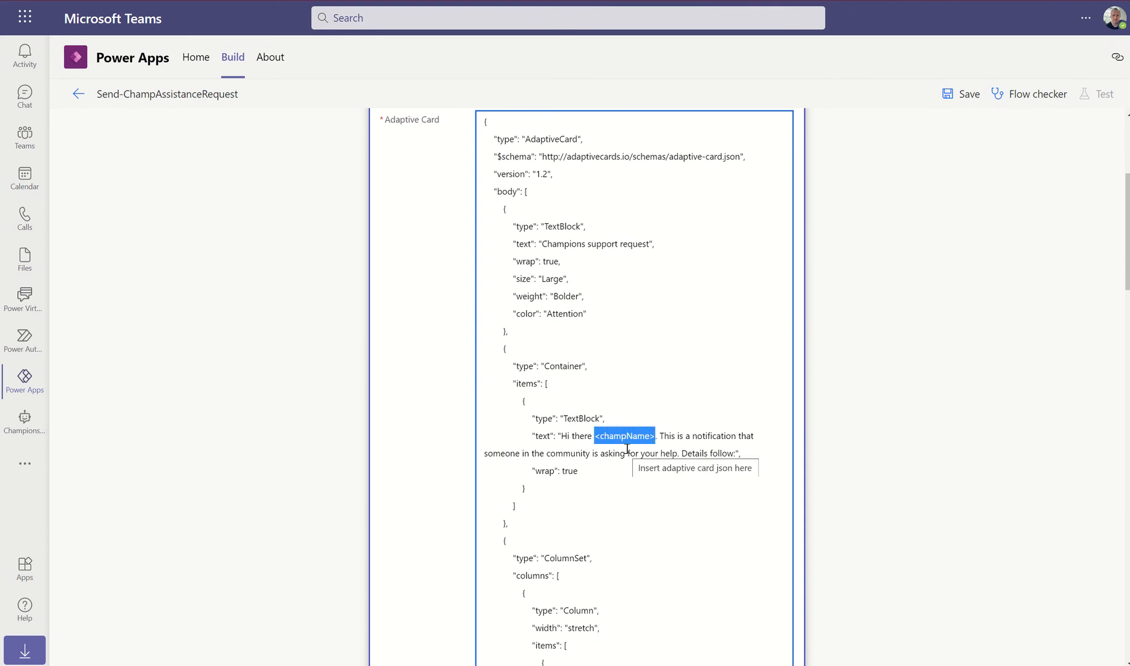
{"action": "key", "text": "BackSpace"}
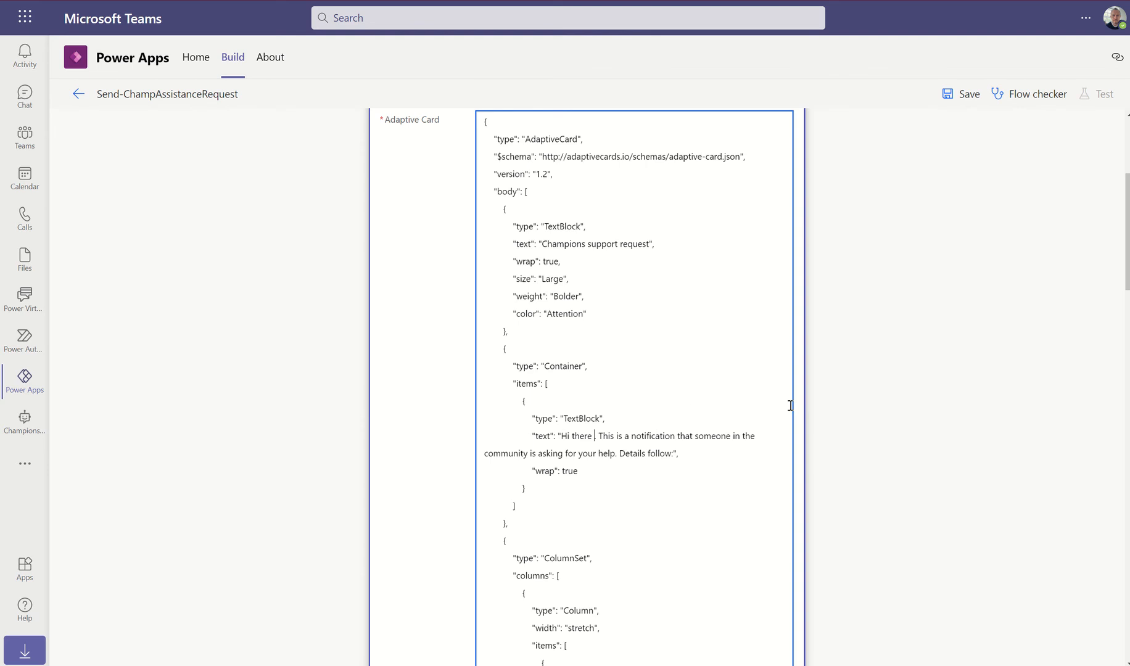
{"action": "scroll", "coordinate": [802, 404], "scroll_direction": "down", "scroll_amount": 15}
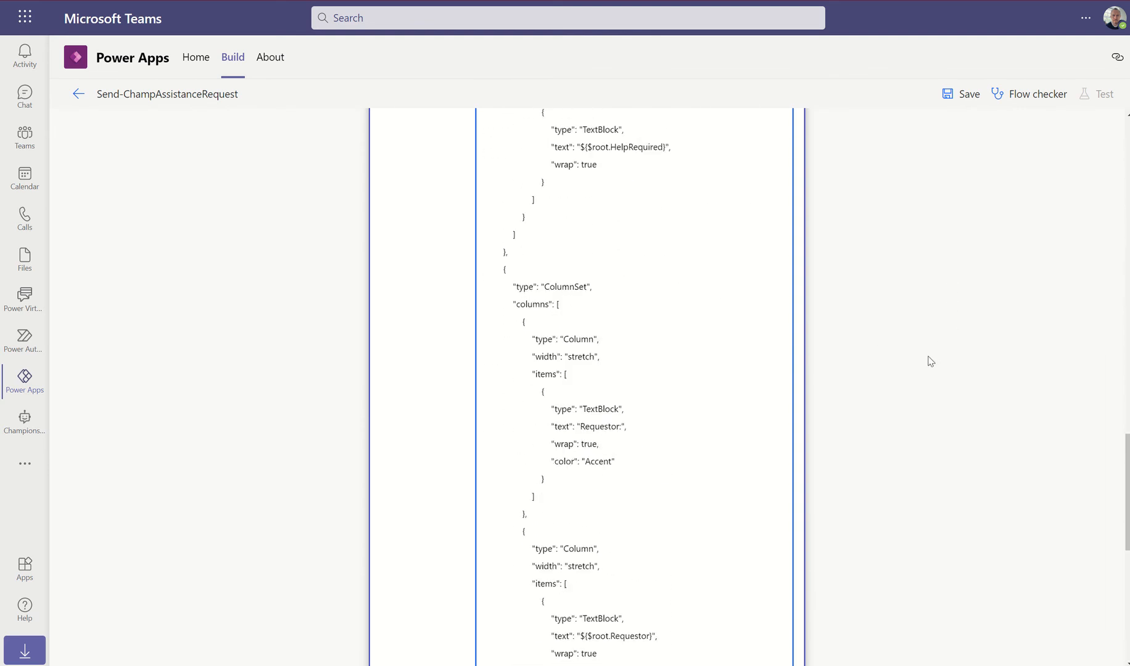
{"action": "scroll", "coordinate": [930, 361], "scroll_direction": "down", "scroll_amount": 8}
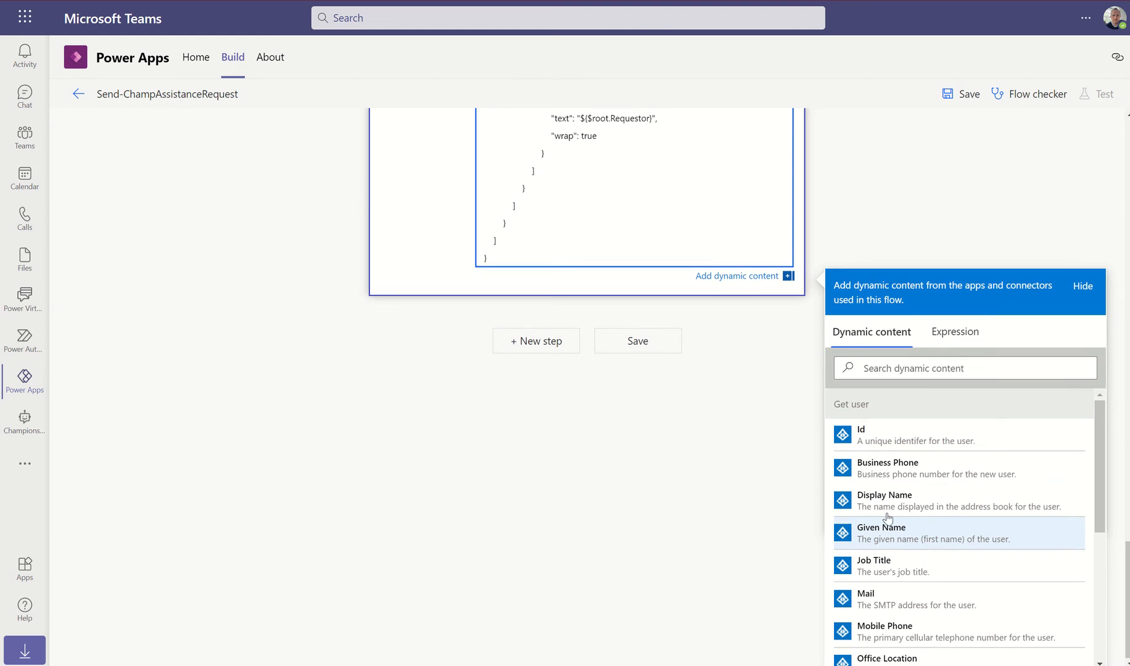
{"action": "scroll", "coordinate": [791, 275], "scroll_direction": "up", "scroll_amount": 5}
{"action": "scroll", "coordinate": [790, 275], "scroll_direction": "up", "scroll_amount": 6}
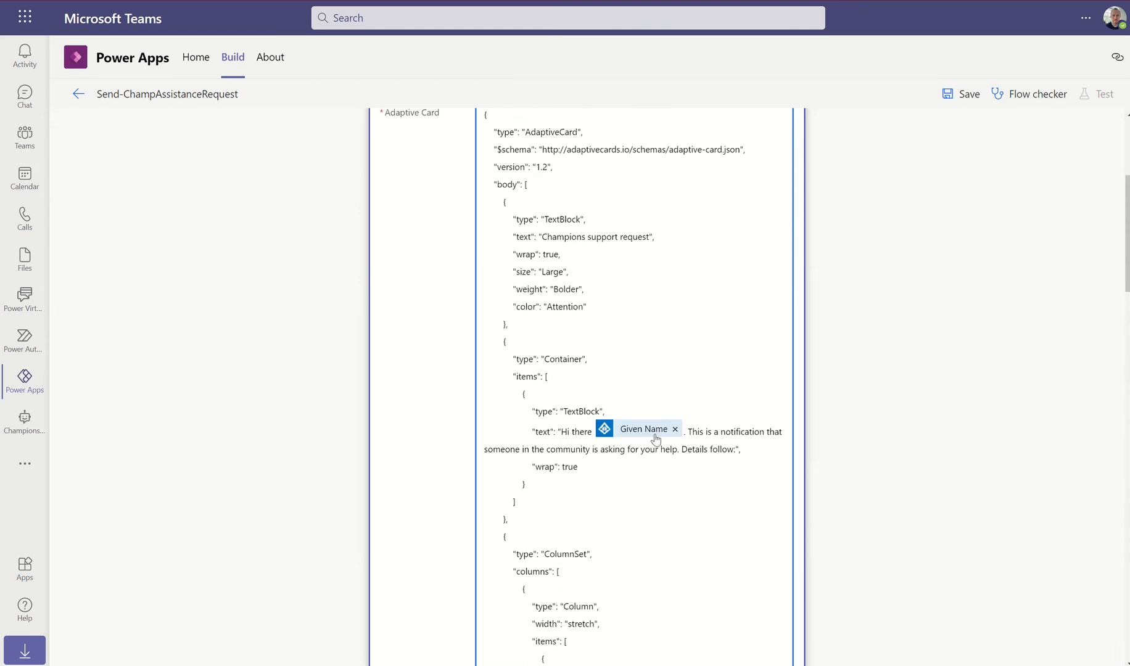
{"action": "scroll", "coordinate": [734, 386], "scroll_direction": "down", "scroll_amount": 3}
{"action": "scroll", "coordinate": [734, 388], "scroll_direction": "down", "scroll_amount": 5}
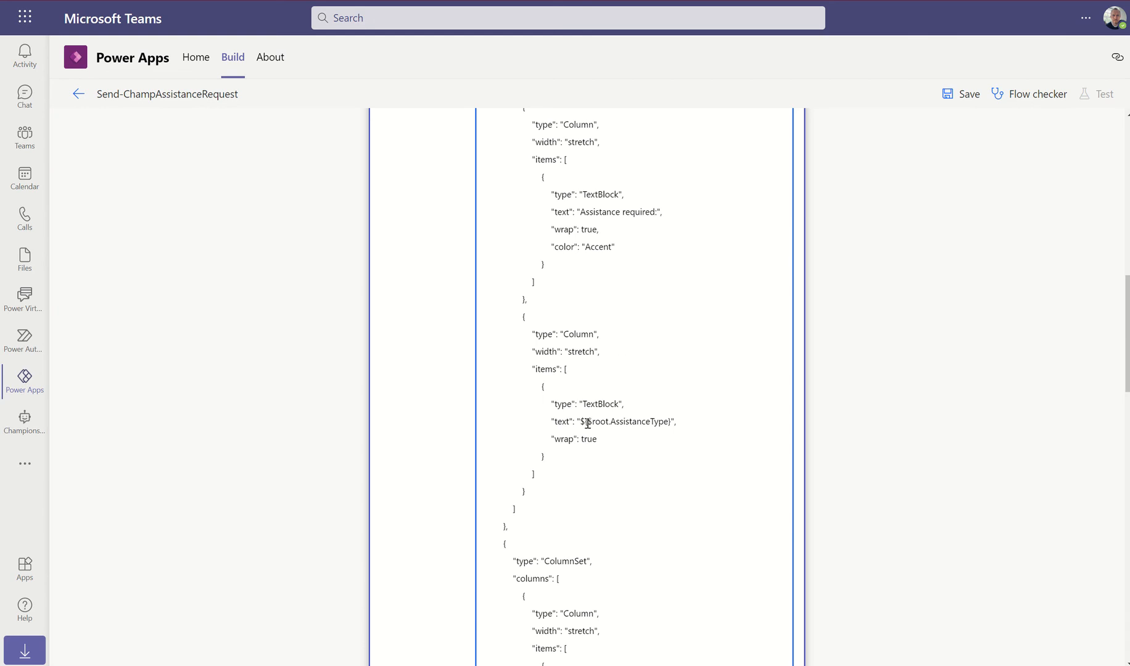
{"action": "left_click_drag", "start_coordinate": [582, 423], "coordinate": [669, 423]}
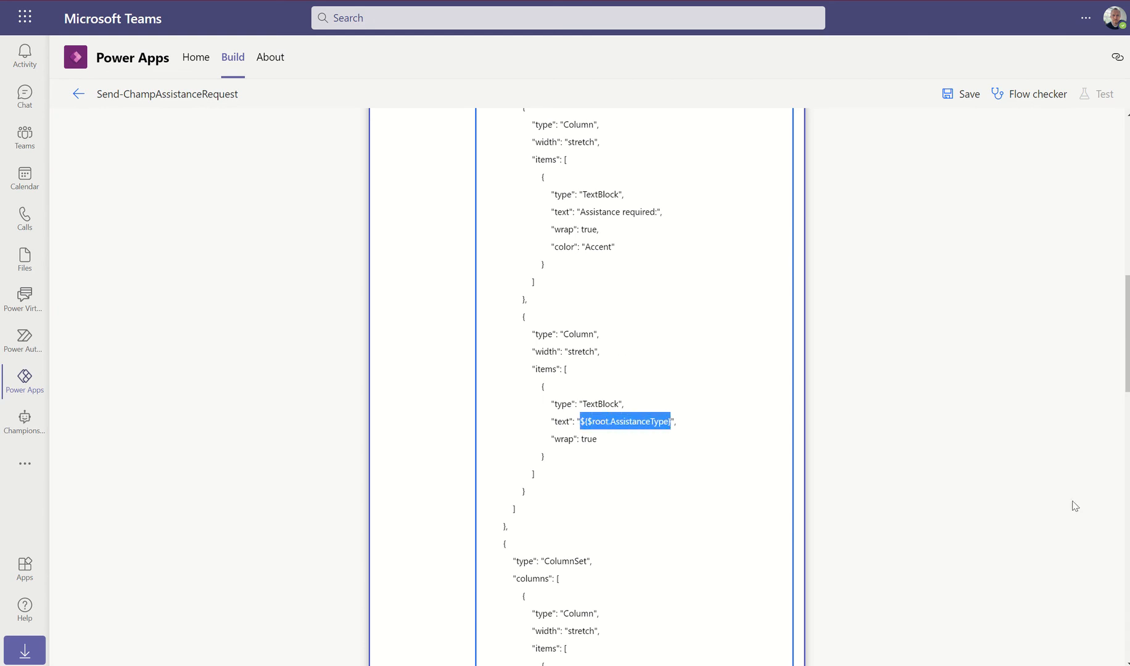
Replace the AssistanceType placeholder with the assistanceType dynamic value
{"action": "key", "text": "BackSpace"}
{"action": "scroll", "coordinate": [970, 457], "scroll_direction": "down", "scroll_amount": 12}
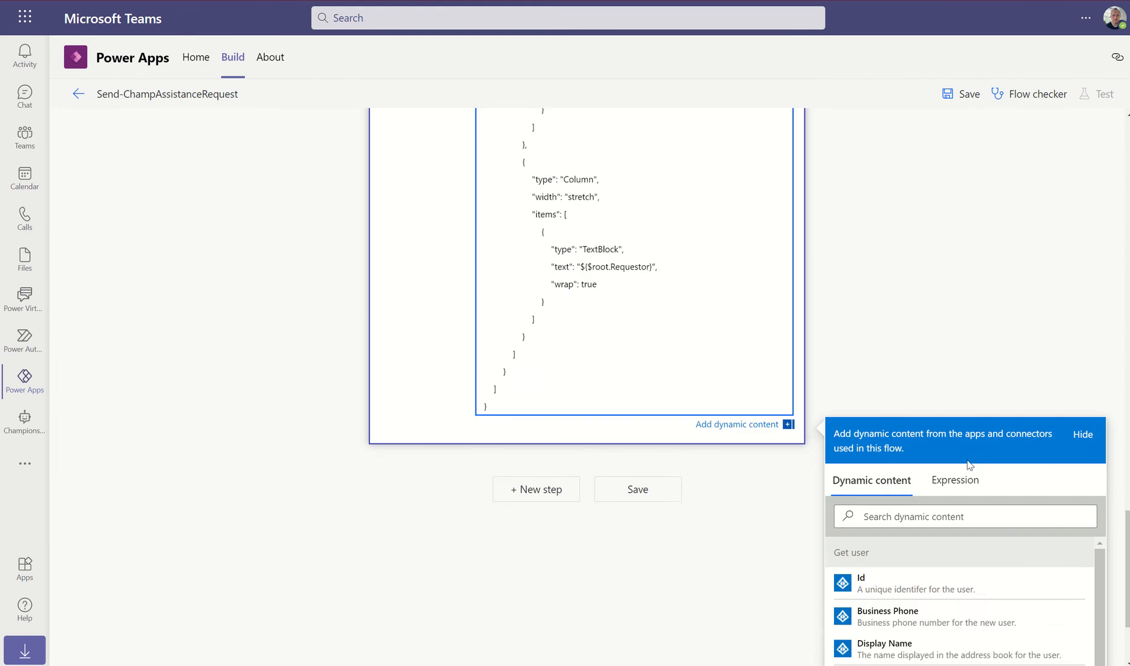
{"action": "scroll", "coordinate": [963, 474], "scroll_direction": "down", "scroll_amount": 5}
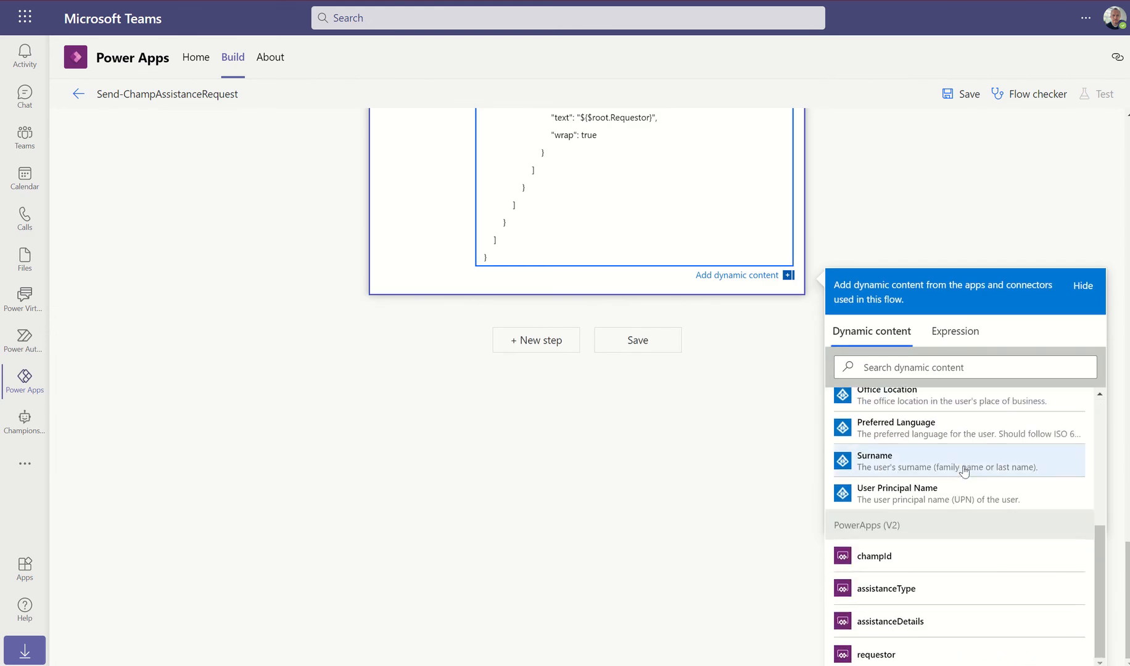
{"action": "left_click", "coordinate": [863, 594]}
{"action": "scroll", "coordinate": [810, 220], "scroll_direction": "up", "scroll_amount": 10}
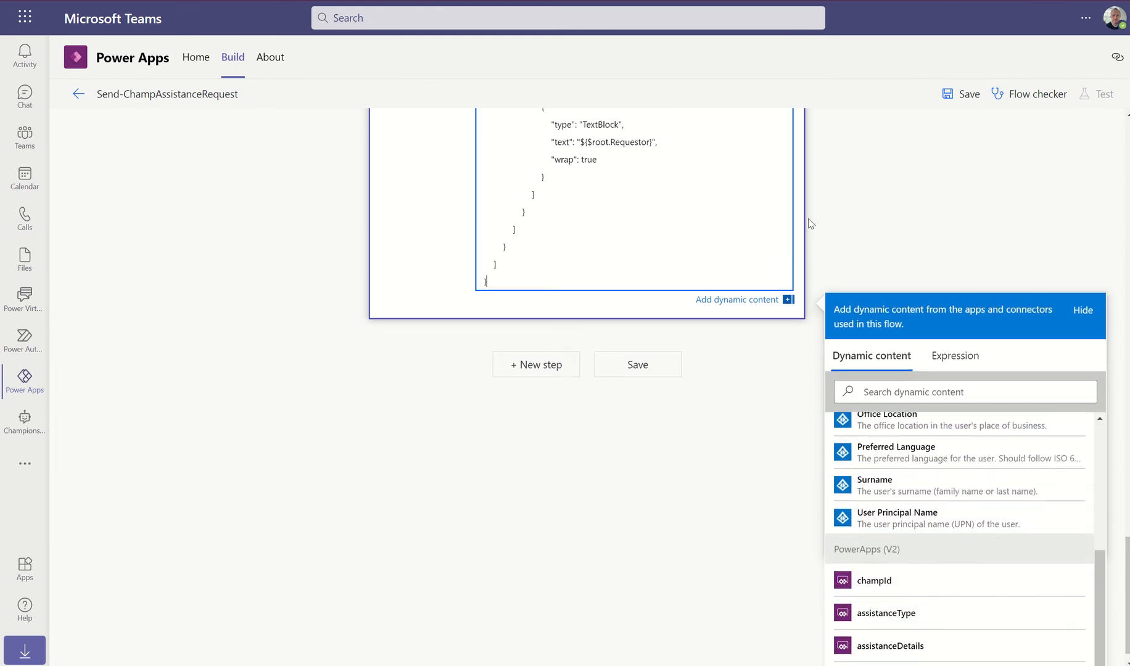
{"action": "scroll", "coordinate": [813, 223], "scroll_direction": "up", "scroll_amount": 9}
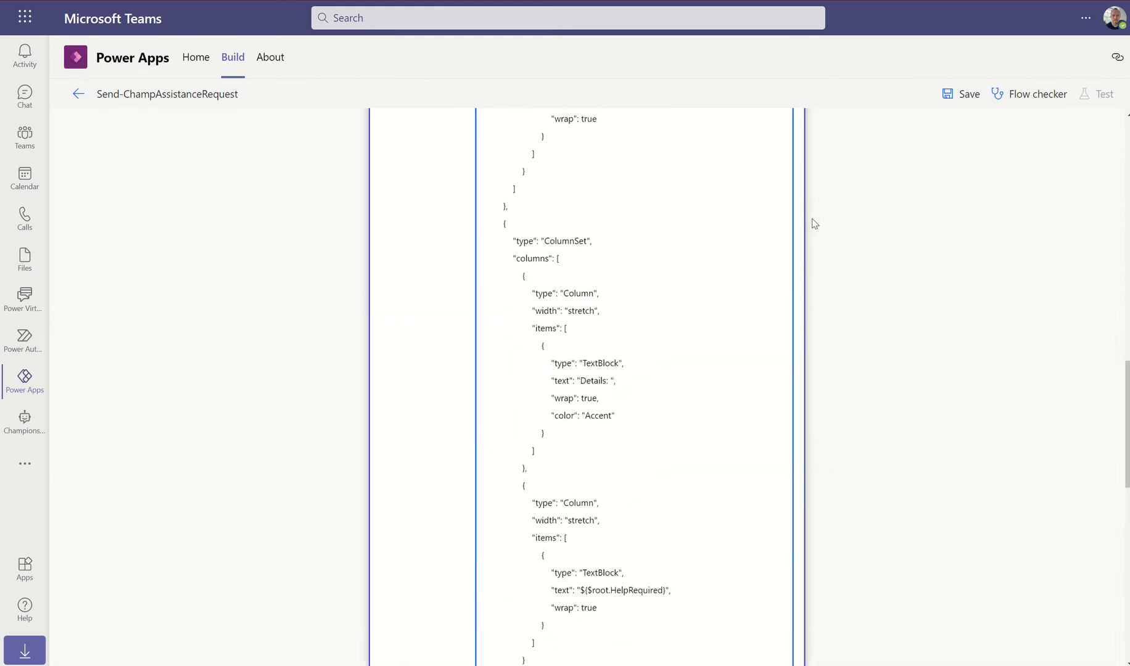
{"action": "scroll", "coordinate": [638, 395], "scroll_direction": "down", "scroll_amount": 6}
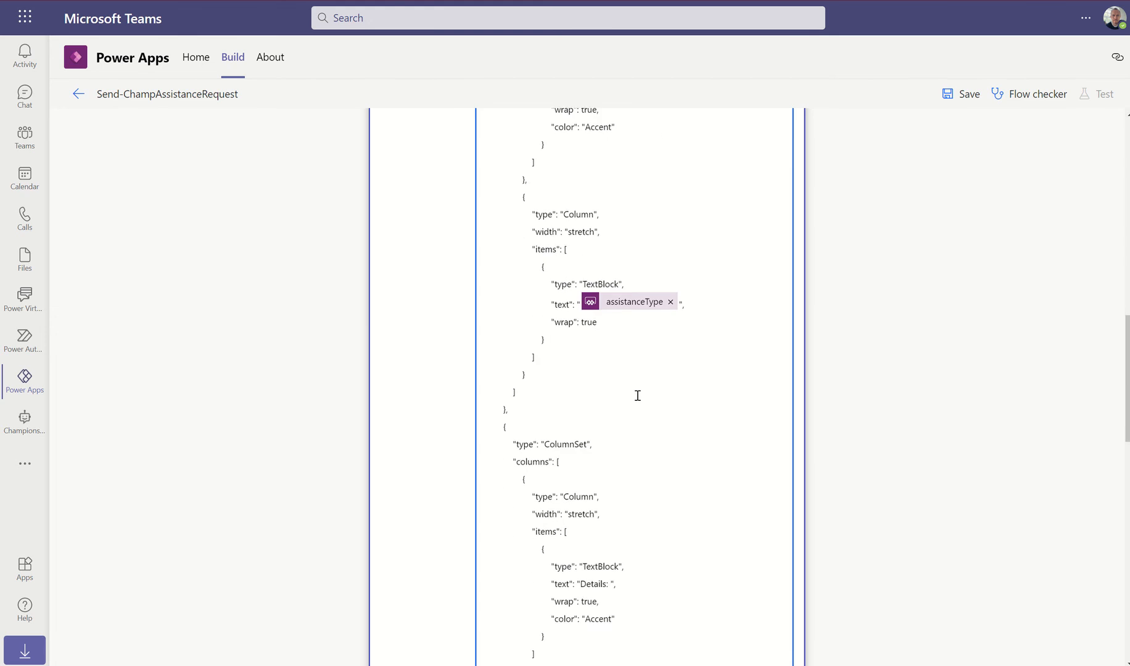
{"action": "scroll", "coordinate": [638, 395], "scroll_direction": "down", "scroll_amount": 1}
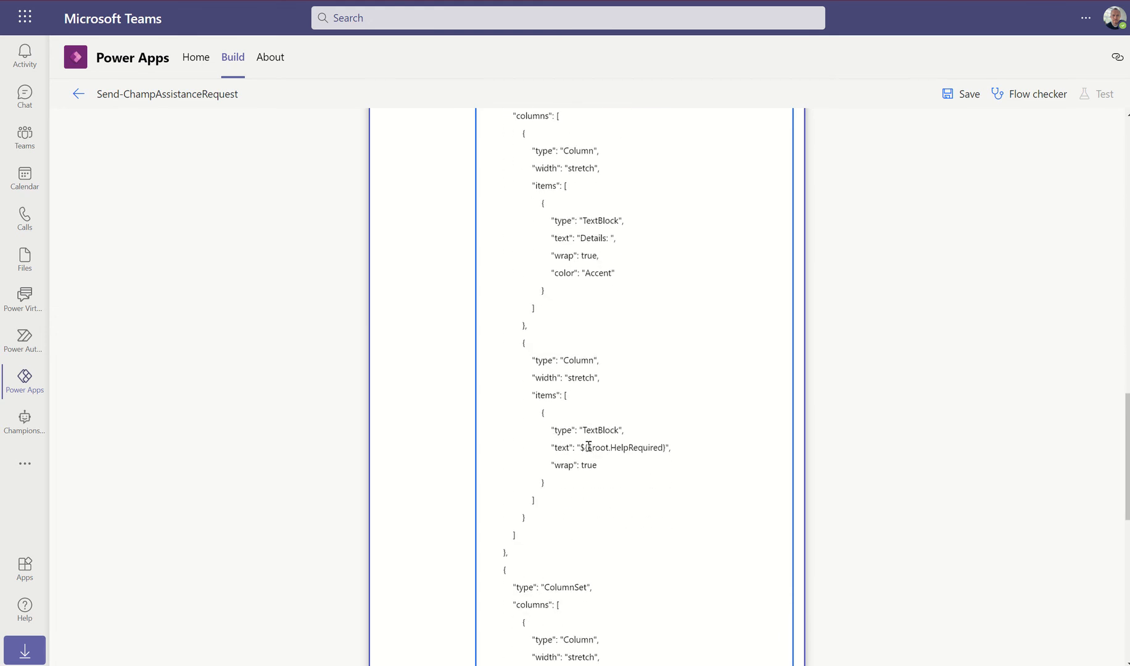
Replace the ${$root.HelpRequired} placeholder with the assistanceDetails dynamic value
{"action": "left_click_drag", "start_coordinate": [581, 449], "coordinate": [666, 449]}
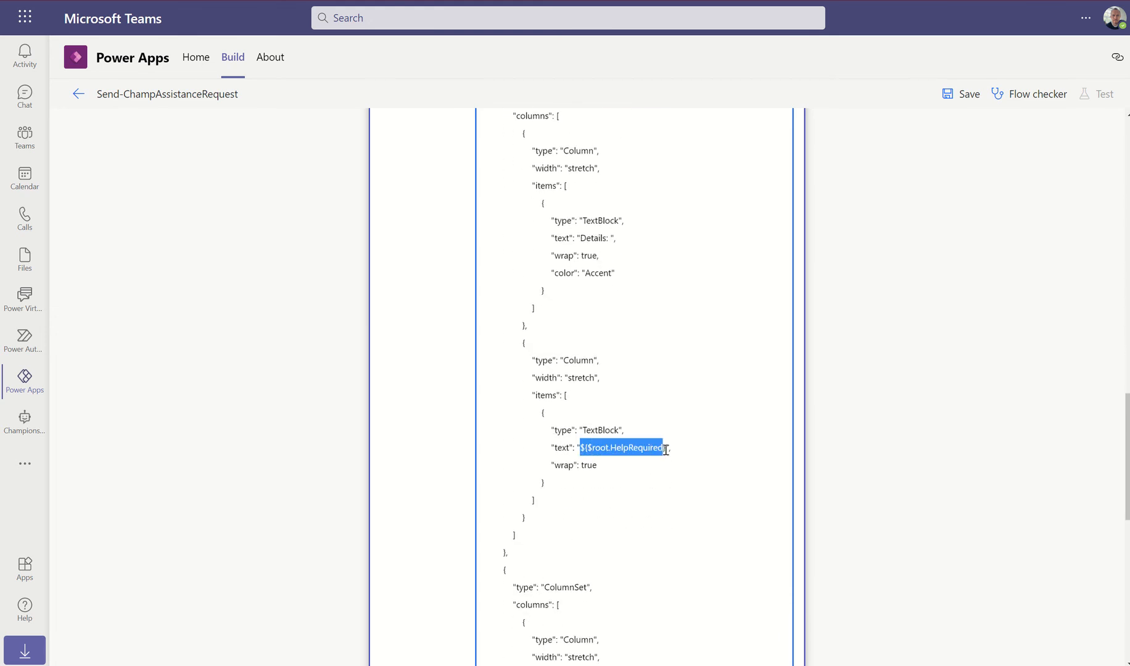
{"action": "key", "text": "BackSpace"}
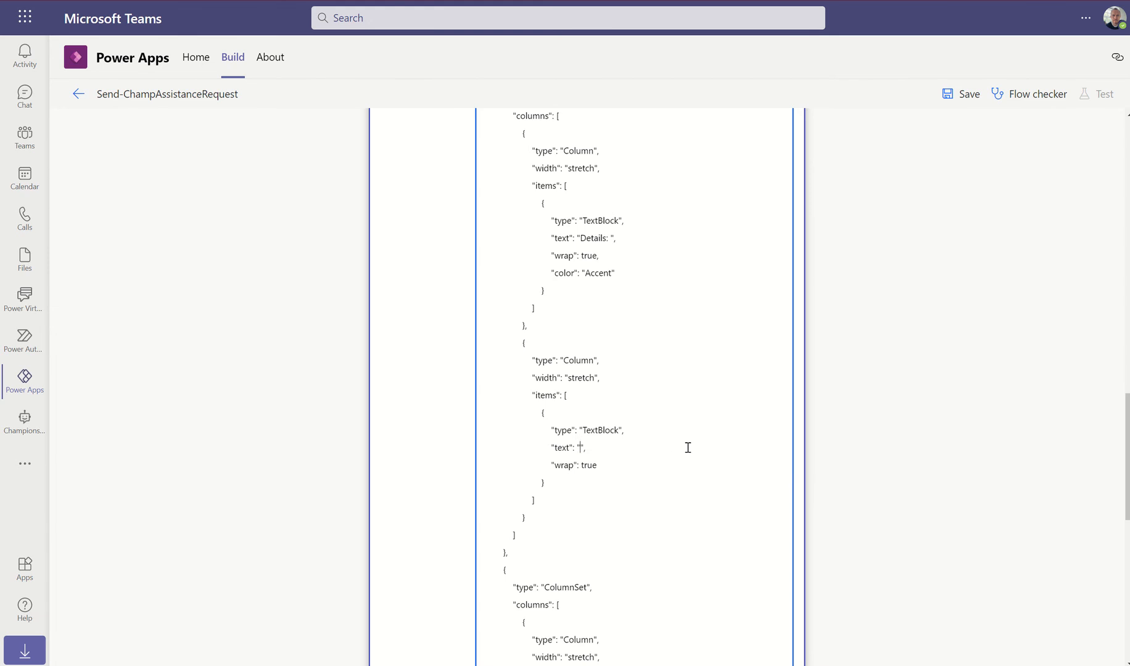
{"action": "scroll", "coordinate": [896, 445], "scroll_direction": "down", "scroll_amount": 10}
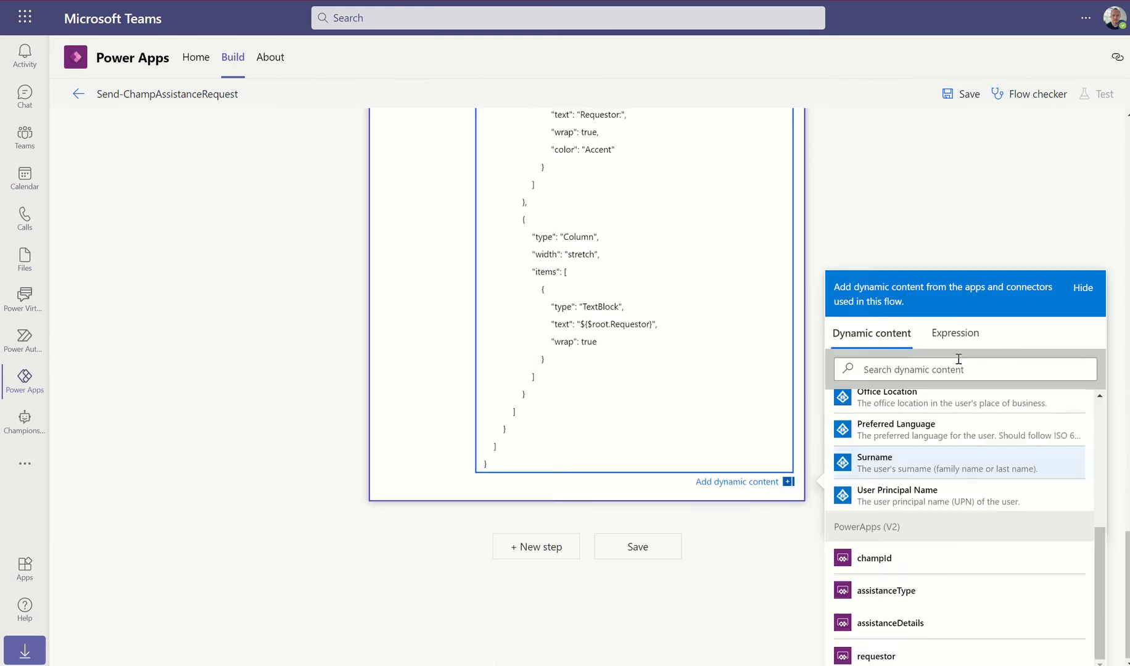
{"action": "left_click", "coordinate": [933, 620]}
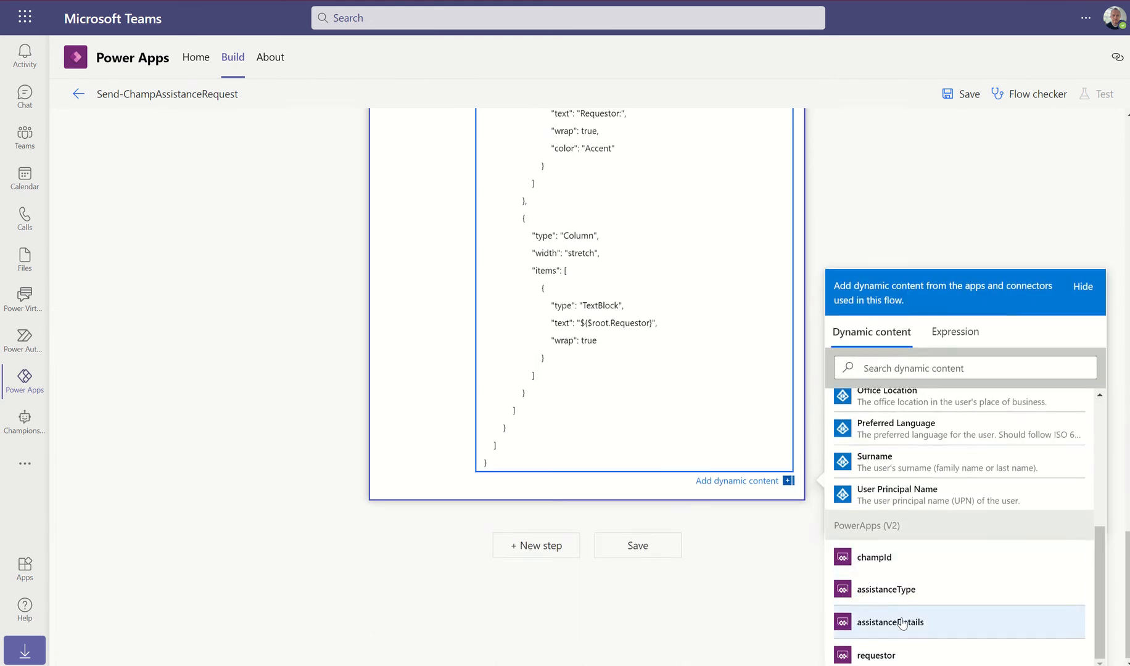
{"action": "scroll", "coordinate": [635, 234], "scroll_direction": "up", "scroll_amount": 5}
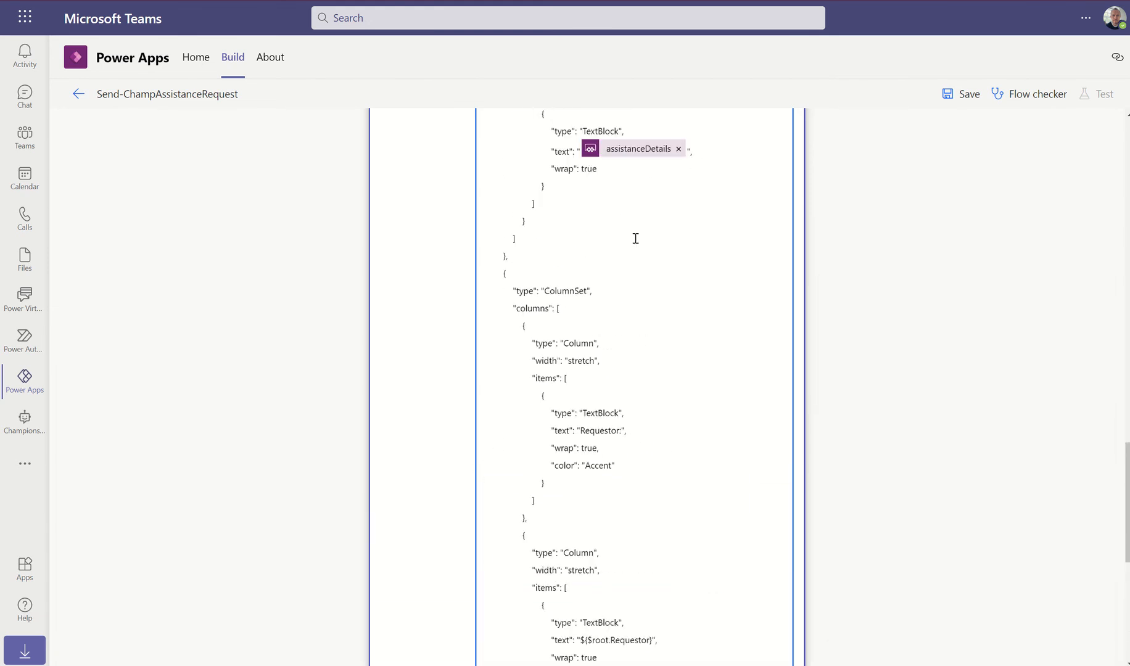
{"action": "scroll", "coordinate": [636, 238], "scroll_direction": "down", "scroll_amount": 5}
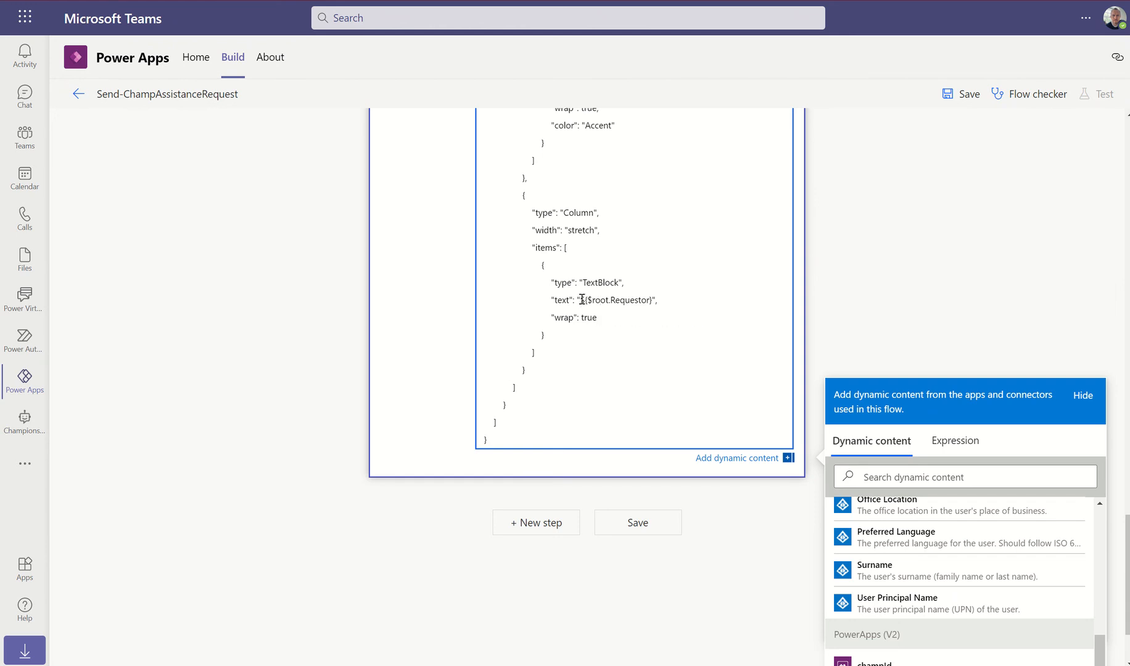
Replace ${$root.Requestor} with the requestor dynamic value and save the flow
{"action": "left_click_drag", "start_coordinate": [583, 299], "coordinate": [654, 300]}
{"action": "key", "text": "BackSpace"}
{"action": "scroll", "coordinate": [930, 214], "scroll_direction": "down", "scroll_amount": 2}
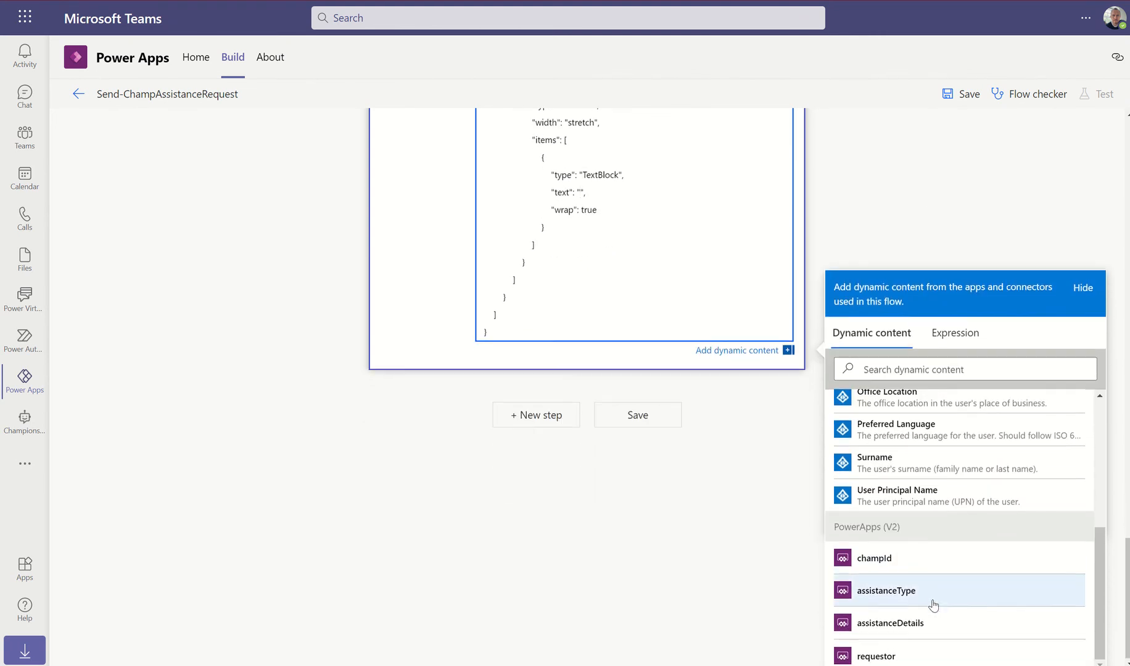
{"action": "left_click", "coordinate": [886, 659]}
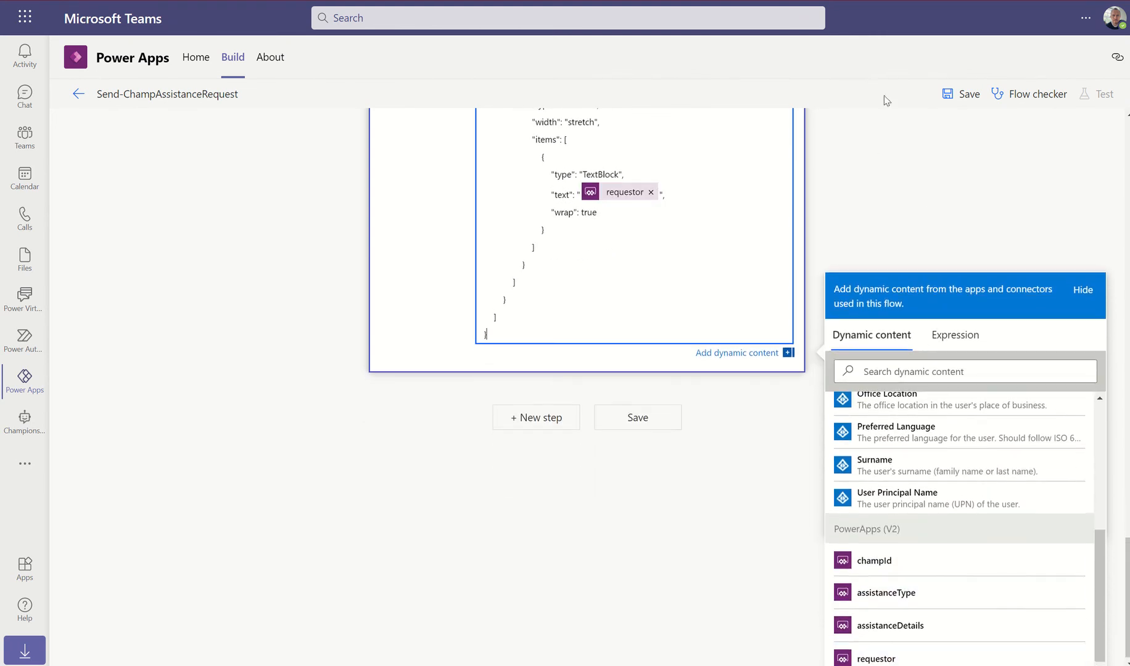
{"action": "left_click", "coordinate": [962, 97]}
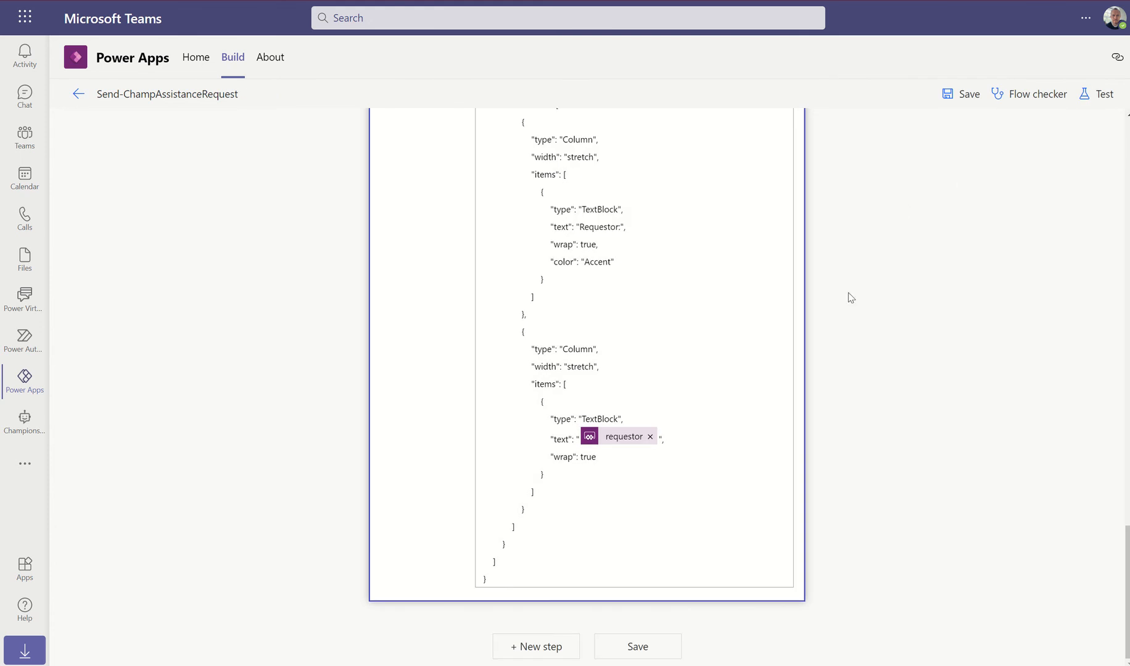
Go back to the Power Apps Home page listing recent apps
{"action": "left_click", "coordinate": [196, 58]}
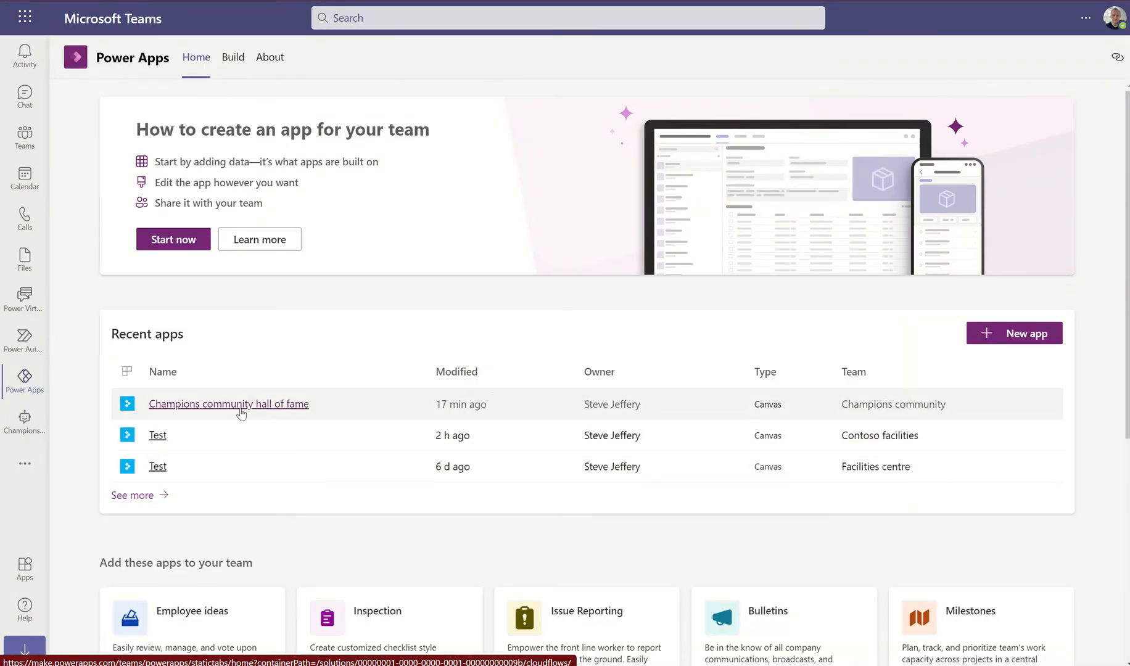
Open Champions community hall of fame for editing, showing a champion's Contact champ form at 96% zoom
{"action": "left_click", "coordinate": [265, 405]}
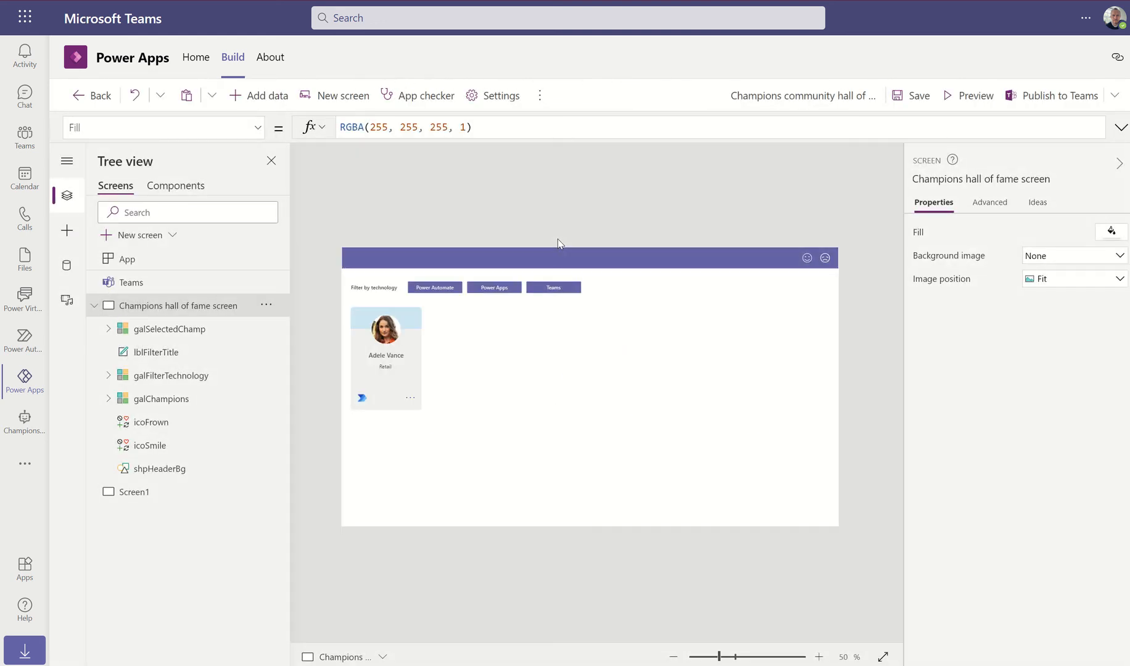
{"action": "left_click", "coordinate": [553, 289], "text": "alt"}
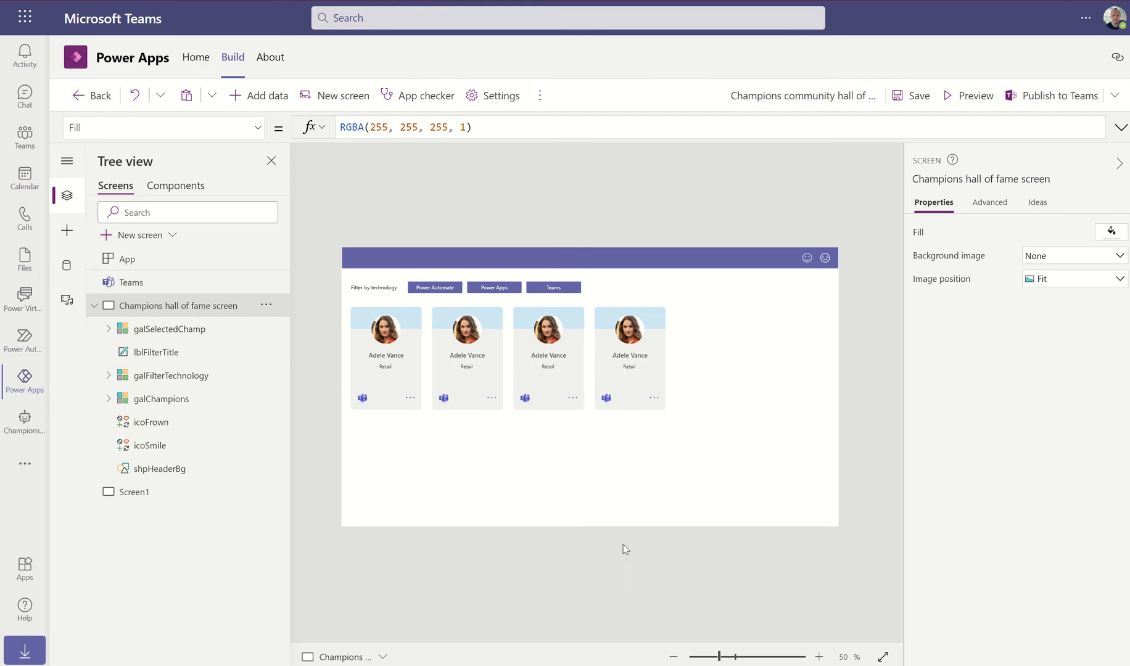
{"action": "left_click", "coordinate": [655, 400], "text": "alt"}
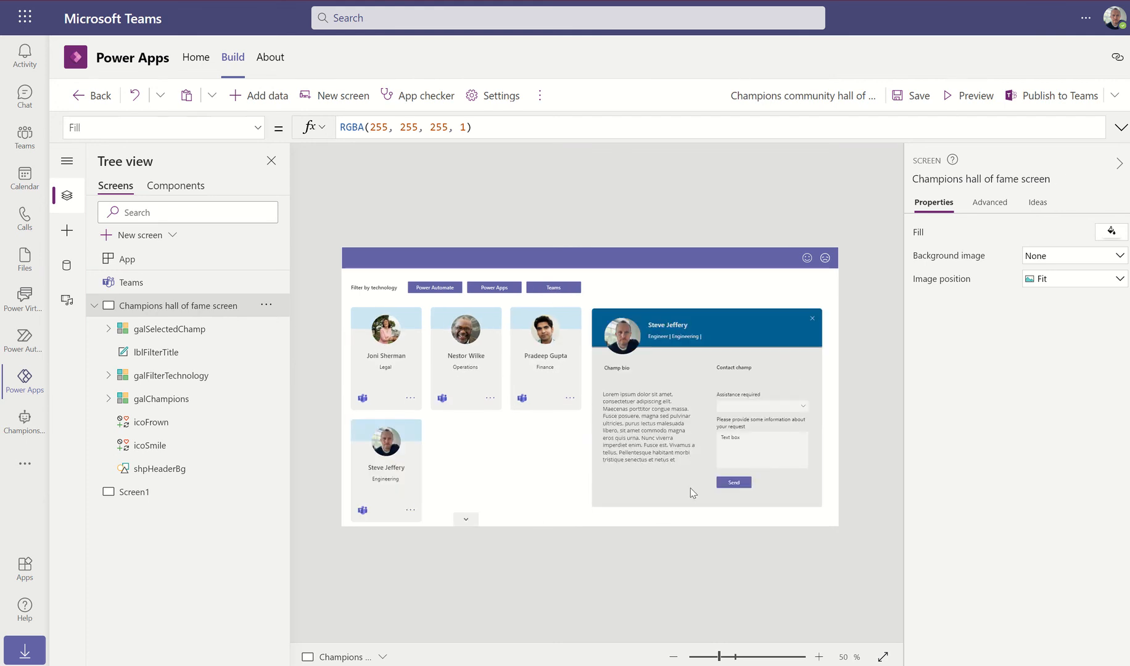
{"action": "left_click", "coordinate": [746, 658]}
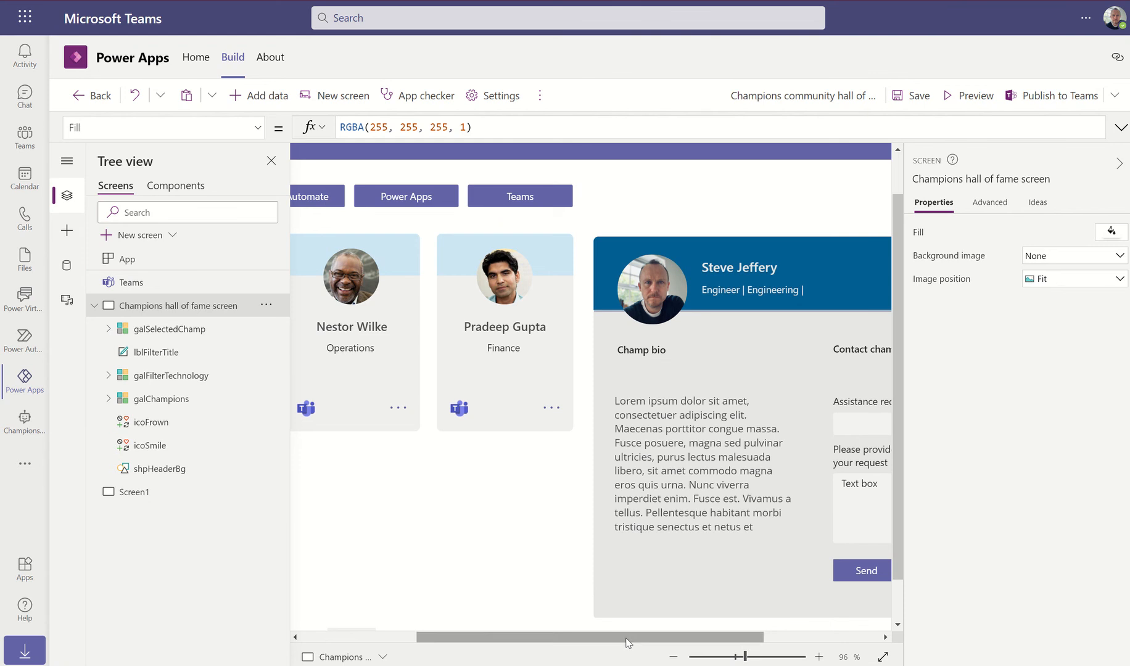
{"action": "left_click_drag", "start_coordinate": [630, 641], "coordinate": [769, 635]}
Rename the Send button control to btnSendRequest
{"action": "left_click", "coordinate": [700, 431]}
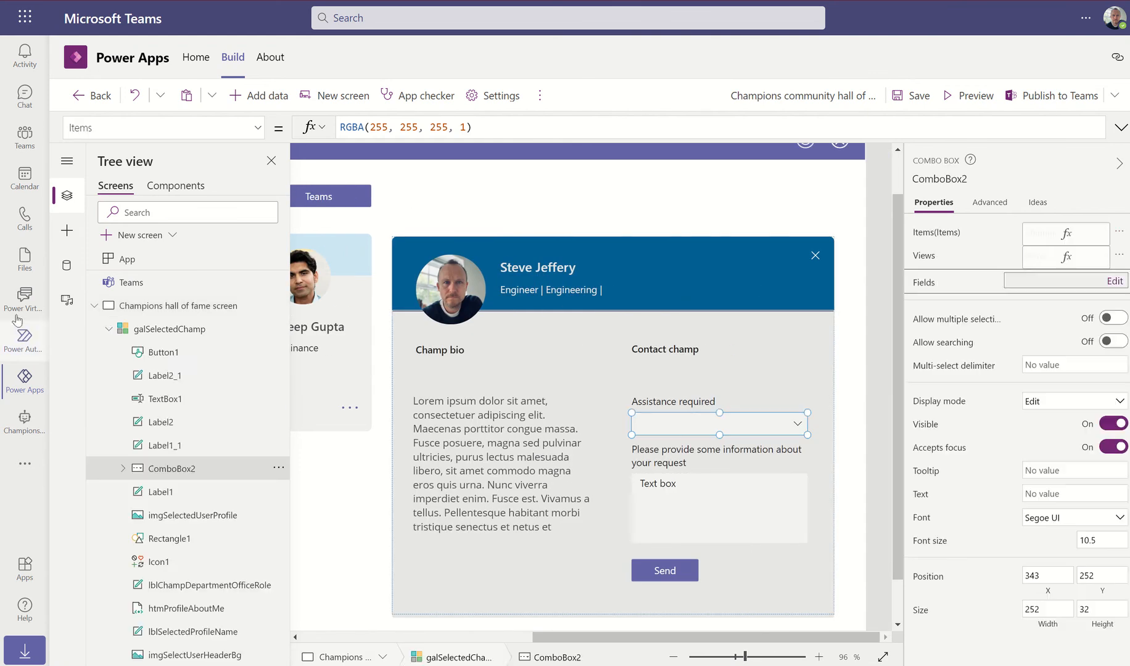
{"action": "left_click", "coordinate": [170, 493]}
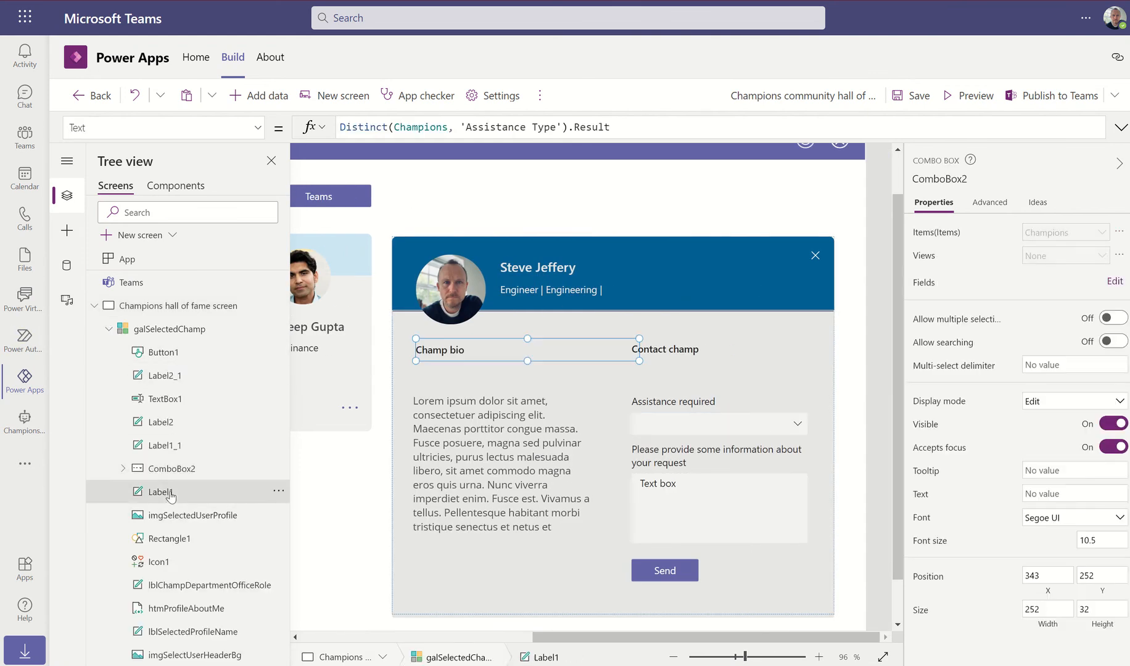
{"action": "left_click", "coordinate": [165, 353]}
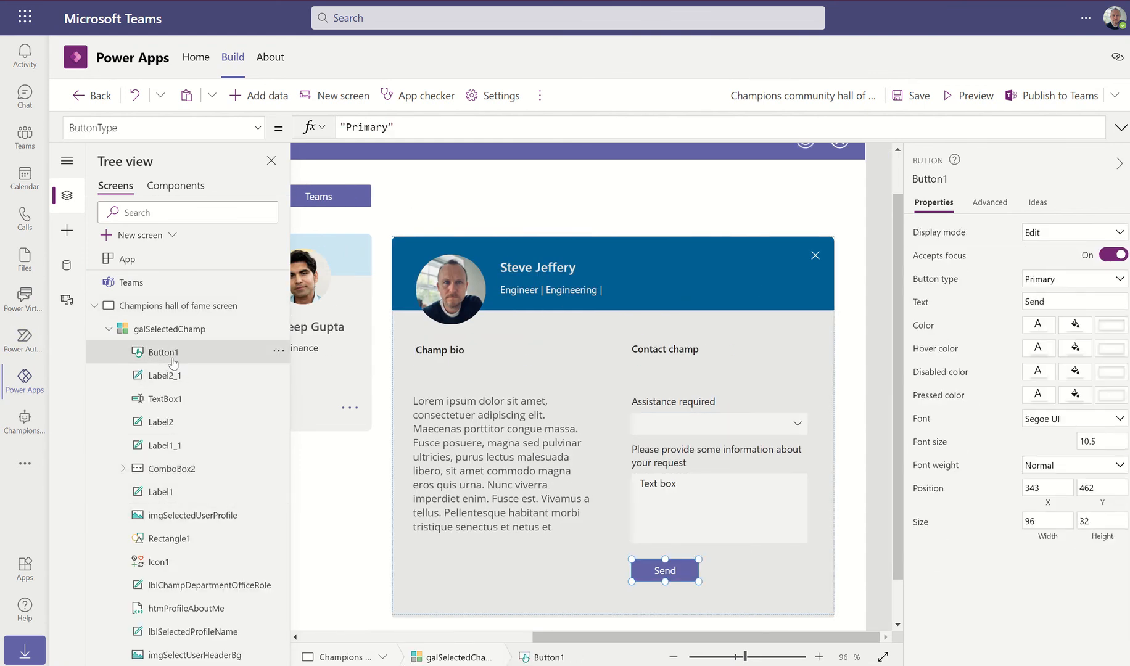
{"action": "left_click", "coordinate": [279, 350]}
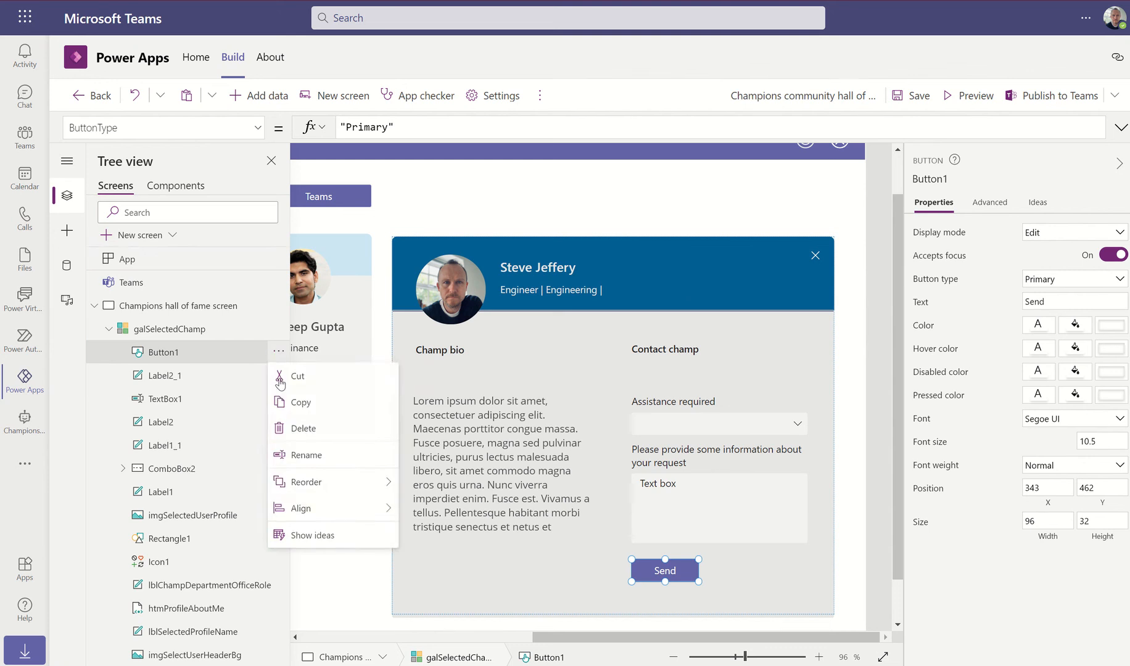
{"action": "left_click", "coordinate": [288, 458]}
{"action": "type", "text": "btn"}
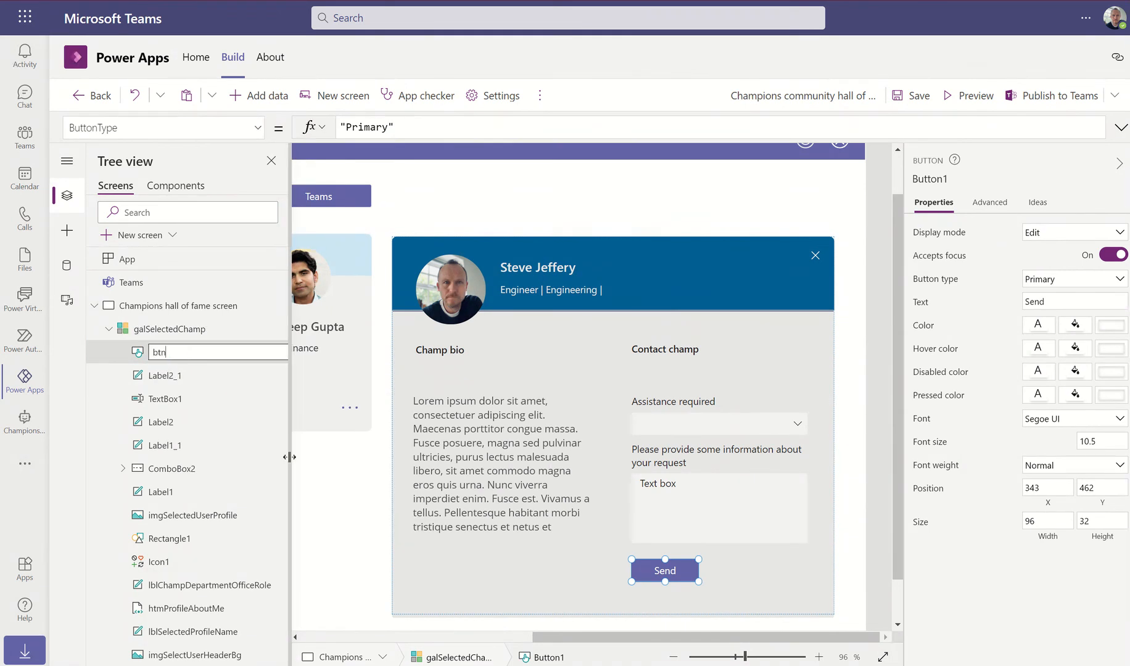
{"action": "type", "text": "SendRequest"}
{"action": "key", "text": "Return"}
Rename the request-details prompt label to lblAssistanceDetails
{"action": "left_click", "coordinate": [157, 375]}
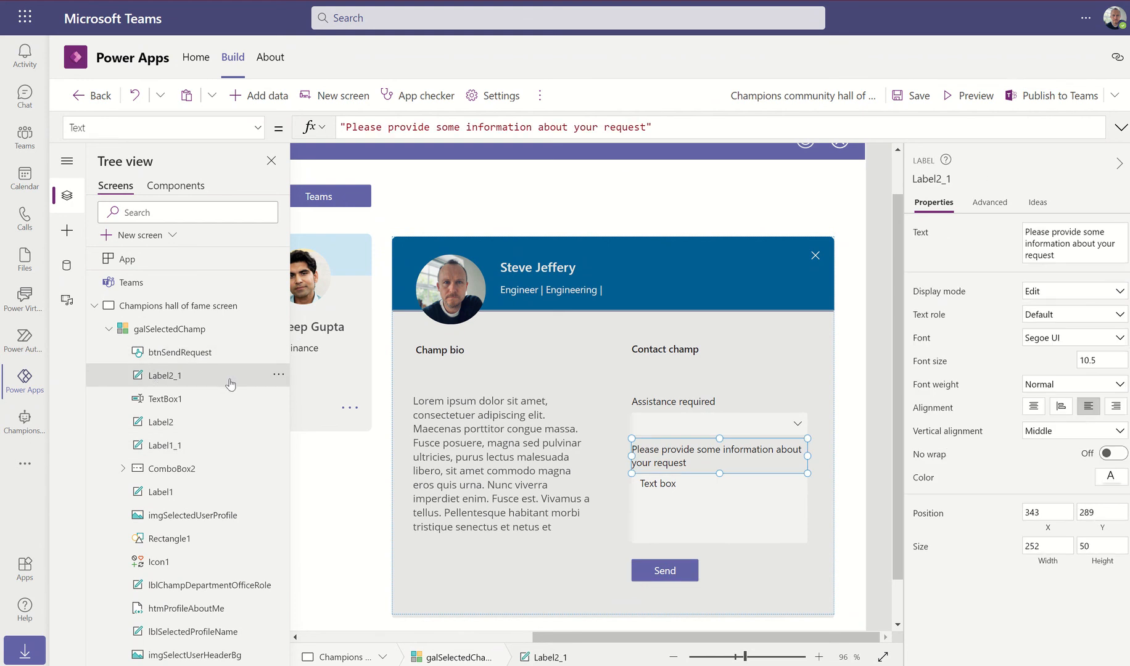
{"action": "left_click", "coordinate": [278, 375]}
{"action": "left_click", "coordinate": [298, 486]}
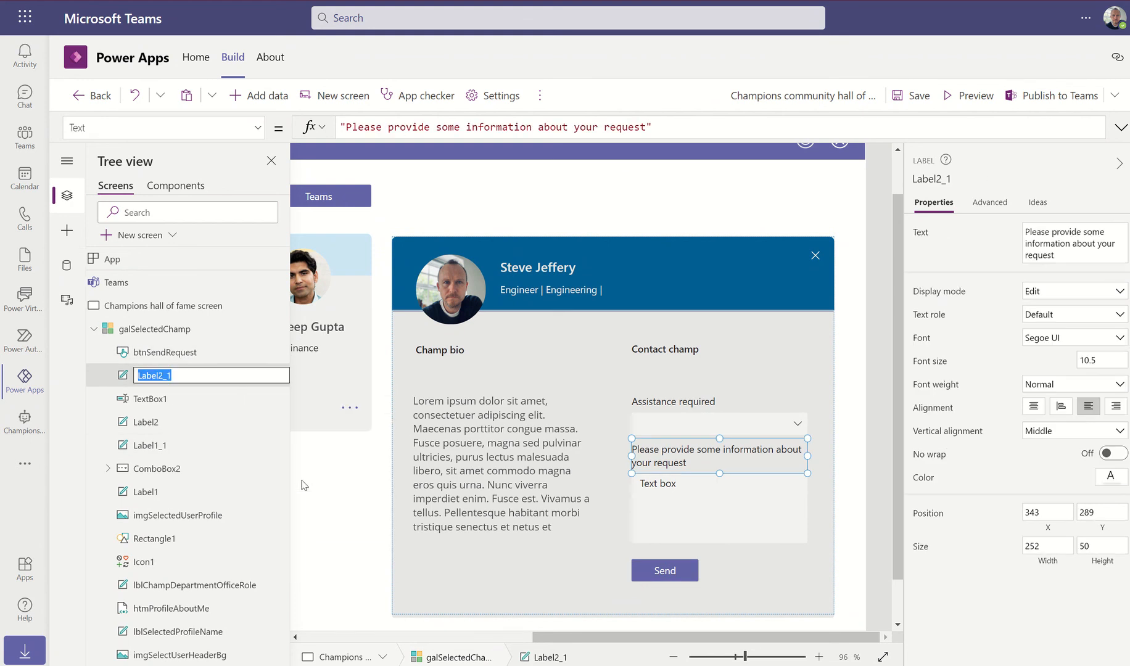
{"action": "type", "text": "lblb"}
{"action": "type", "text": "ssi"}
{"action": "type", "text": "stanceDetails"}
{"action": "key", "text": "Return"}
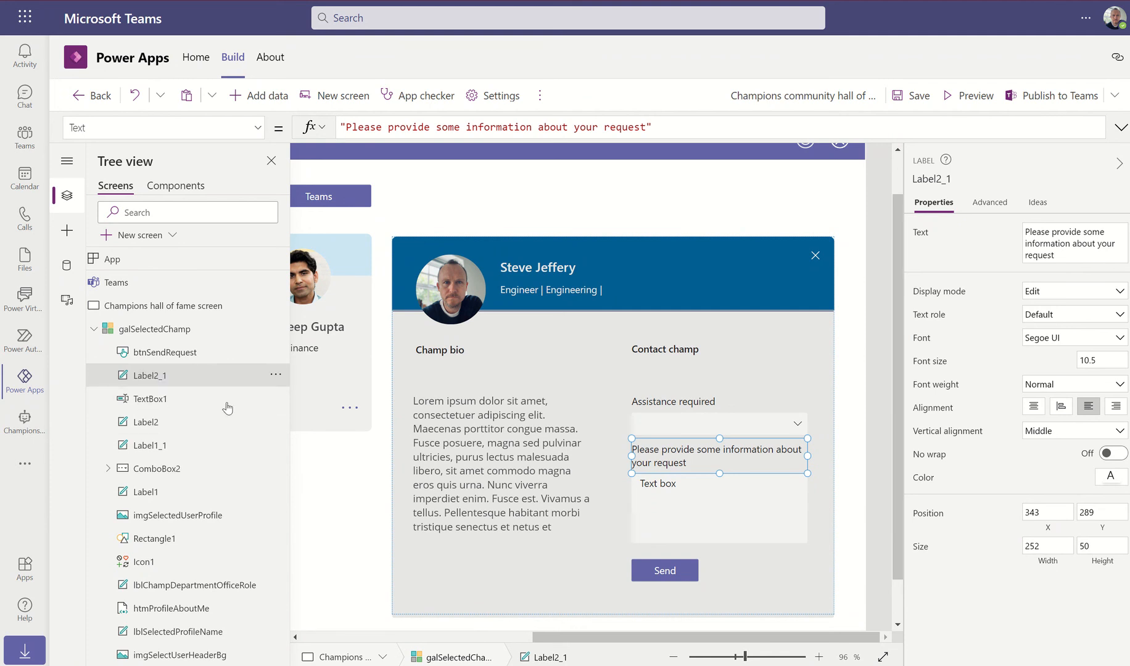
Rename the request details text box to txtDetails
{"action": "left_click", "coordinate": [206, 406]}
{"action": "left_click", "coordinate": [276, 399]}
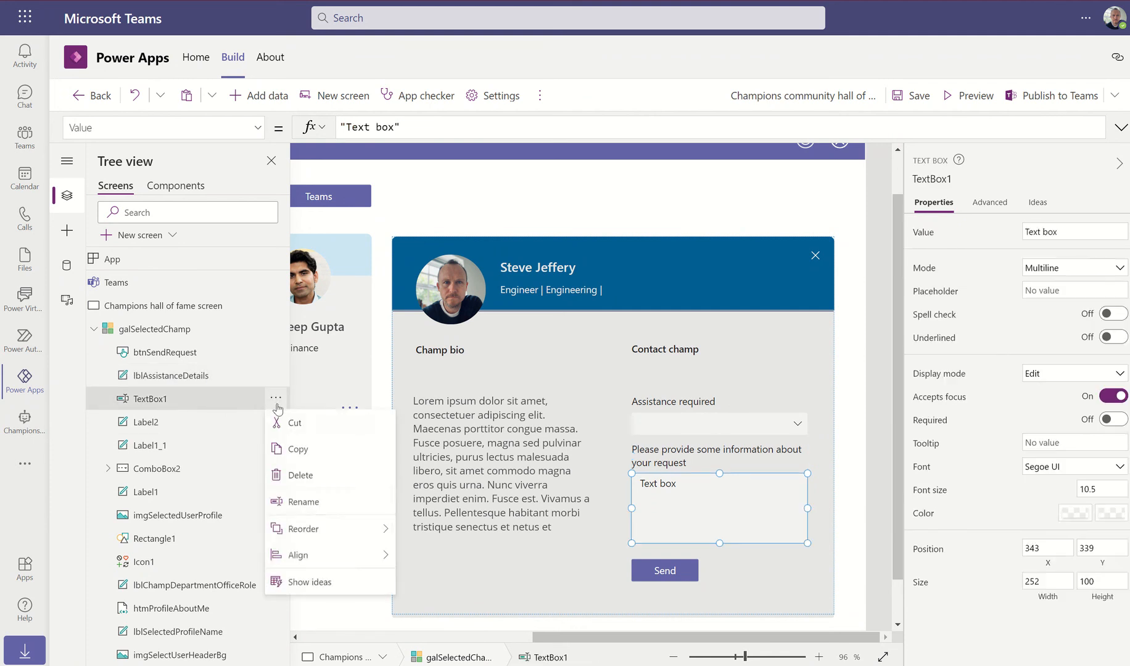
{"action": "left_click", "coordinate": [315, 508]}
{"action": "type", "text": "txtx"}
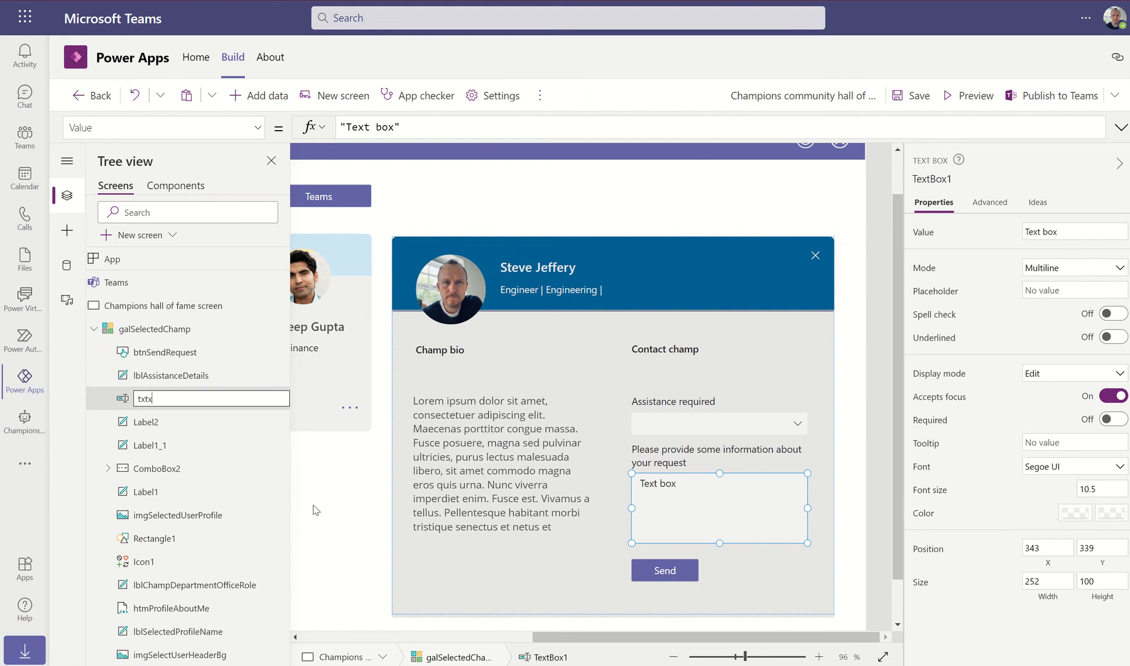
{"action": "key", "text": "BackSpace"}
{"action": "type", "text": "Details"}
{"action": "key", "text": "Return"}
Rename the Assistance required label to lblAssistanceRequired
{"action": "left_click", "coordinate": [212, 425]}
{"action": "left_click", "coordinate": [276, 421]}
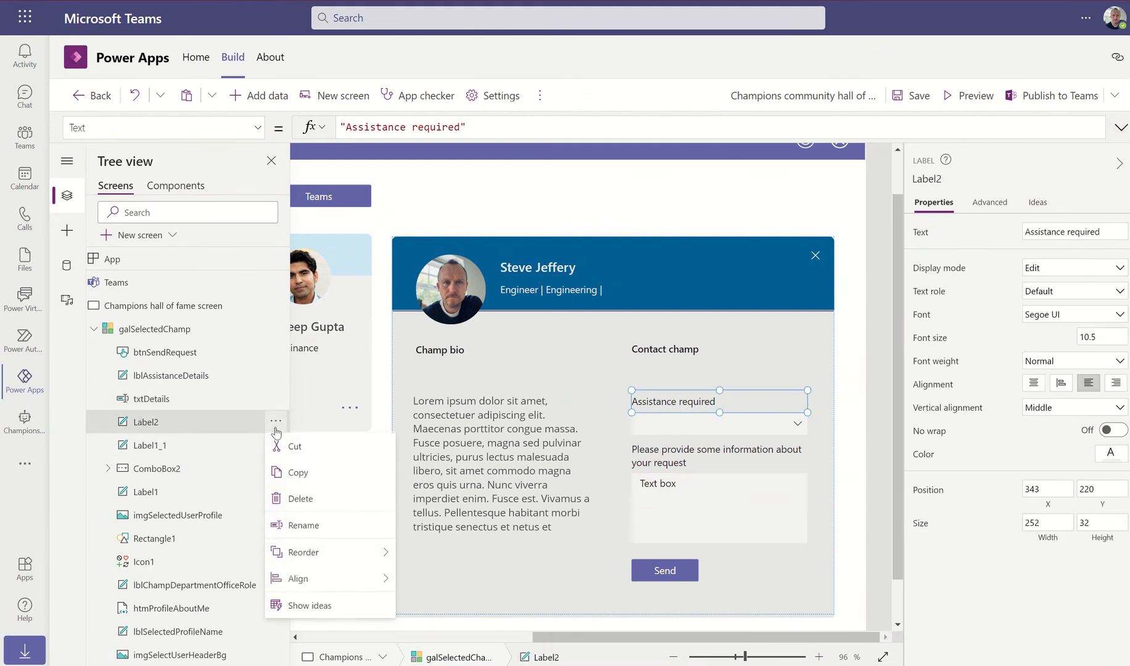
{"action": "left_click", "coordinate": [293, 526]}
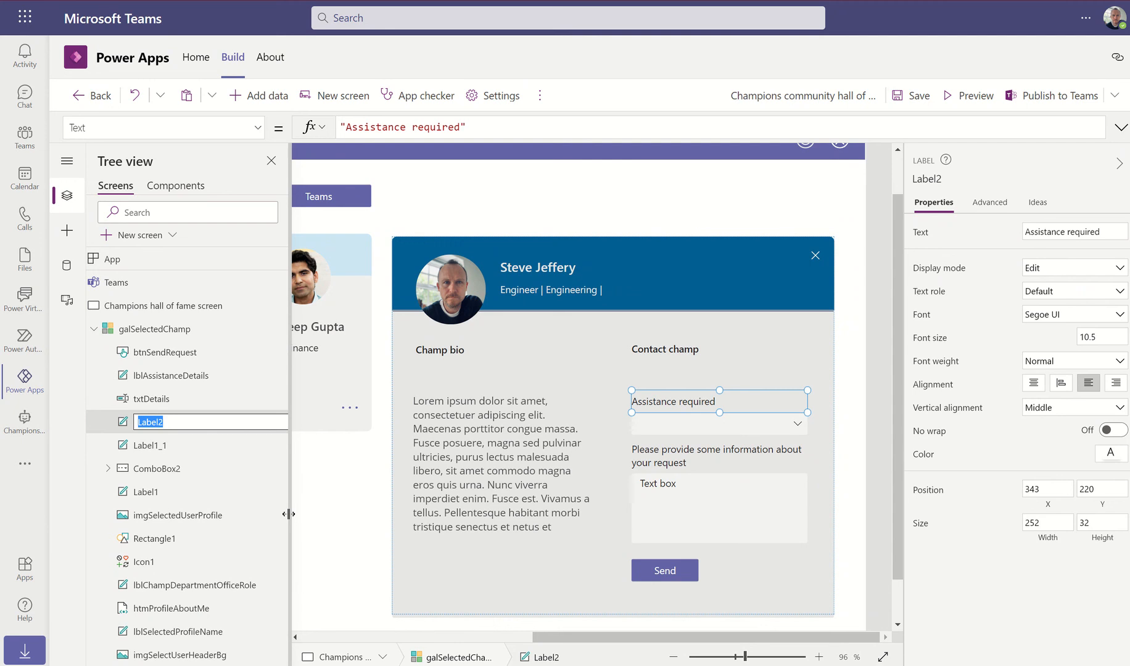
{"action": "type", "text": "lblAssistanceRequired"}
Rename the Contact champ label to lblContactChamp and the combo box to cbxAssistanceRequired
{"action": "left_click", "coordinate": [161, 444]}
{"action": "double_click", "coordinate": [161, 445]}
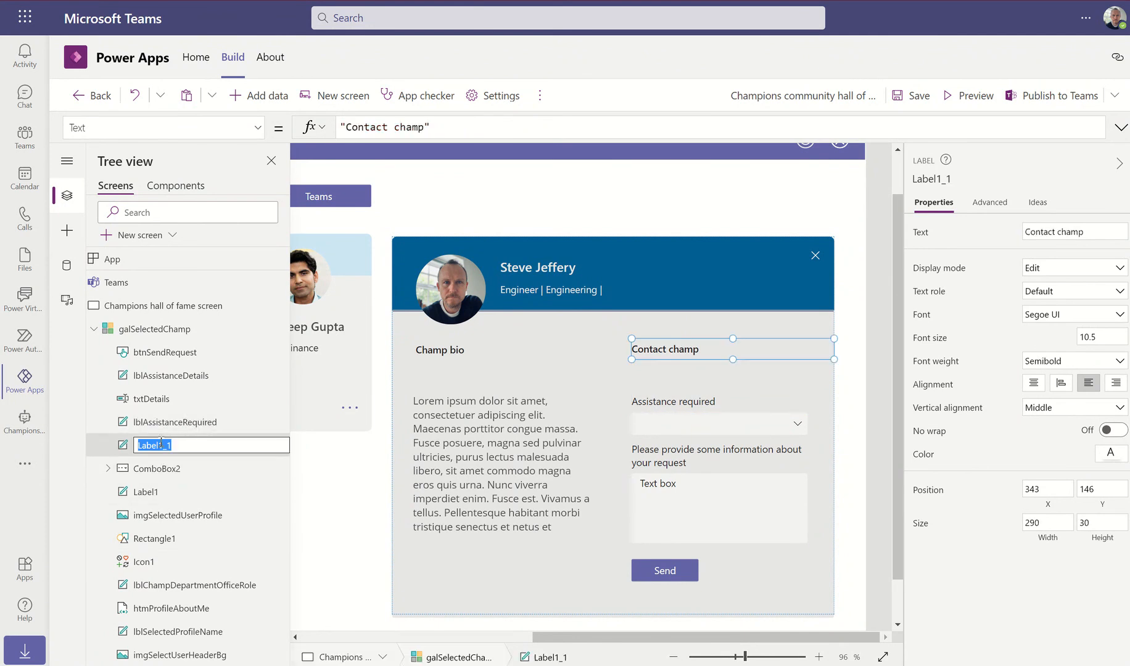
{"action": "type", "text": "lblContactChamps"}
{"action": "left_click", "coordinate": [164, 471]}
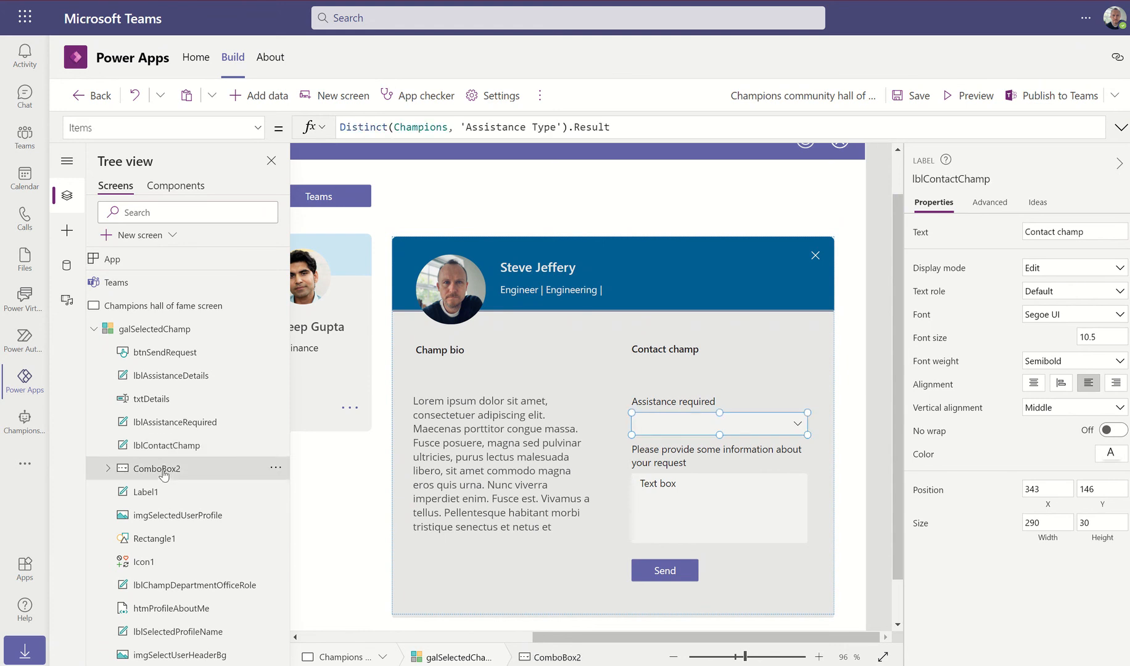
{"action": "left_click", "coordinate": [276, 469]}
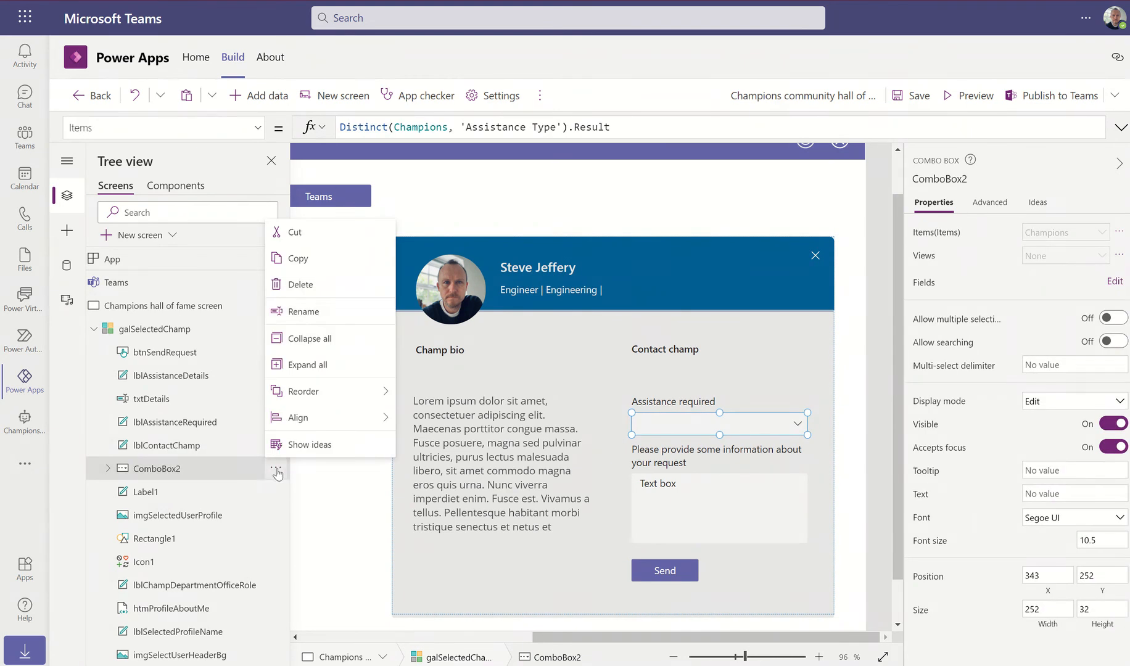
{"action": "left_click", "coordinate": [313, 312]}
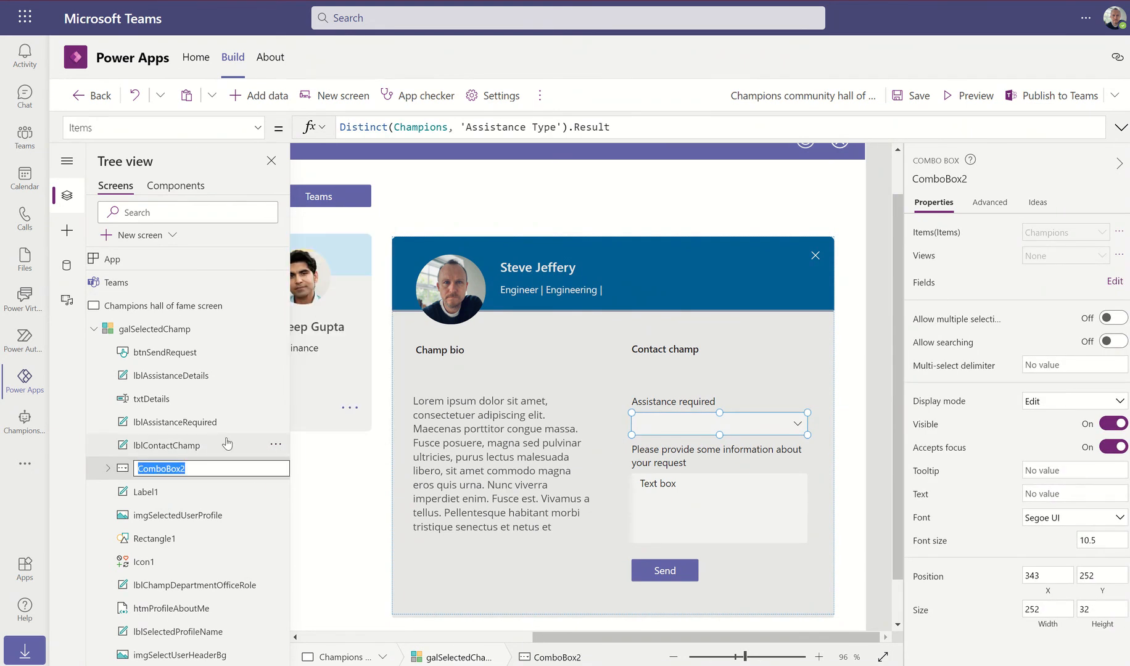
{"action": "type", "text": "cbxAssistanceRe"}
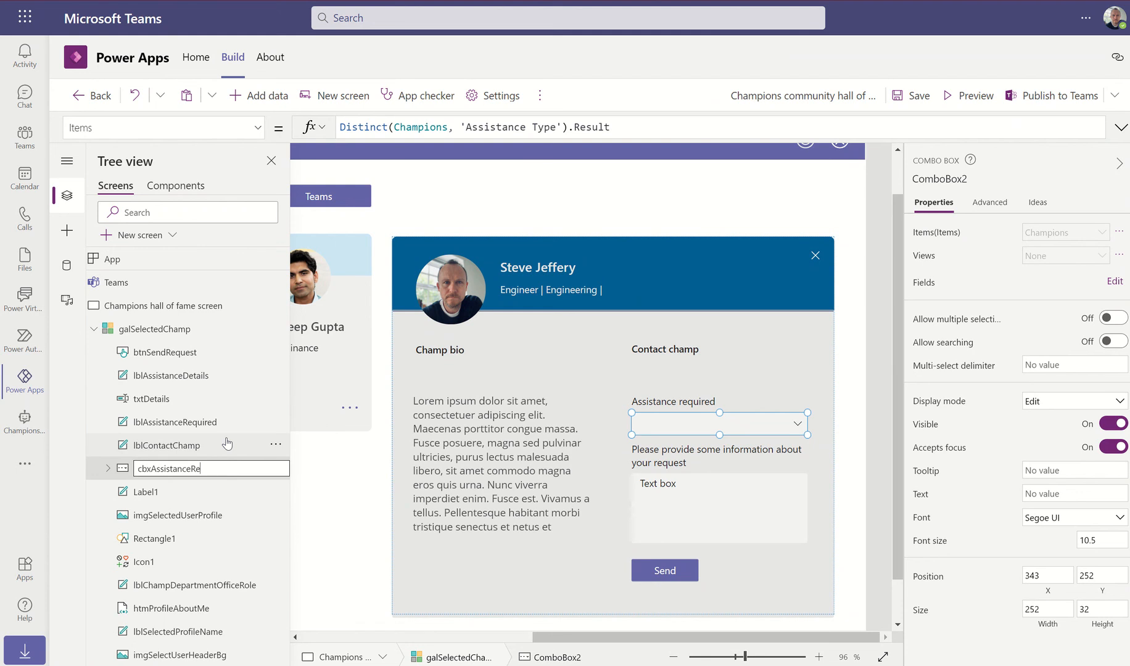
{"action": "type", "text": "quired"}
Rename the Champ bio label to lblChampBio and the close icon to icoClosePanel
{"action": "left_click", "coordinate": [238, 494]}
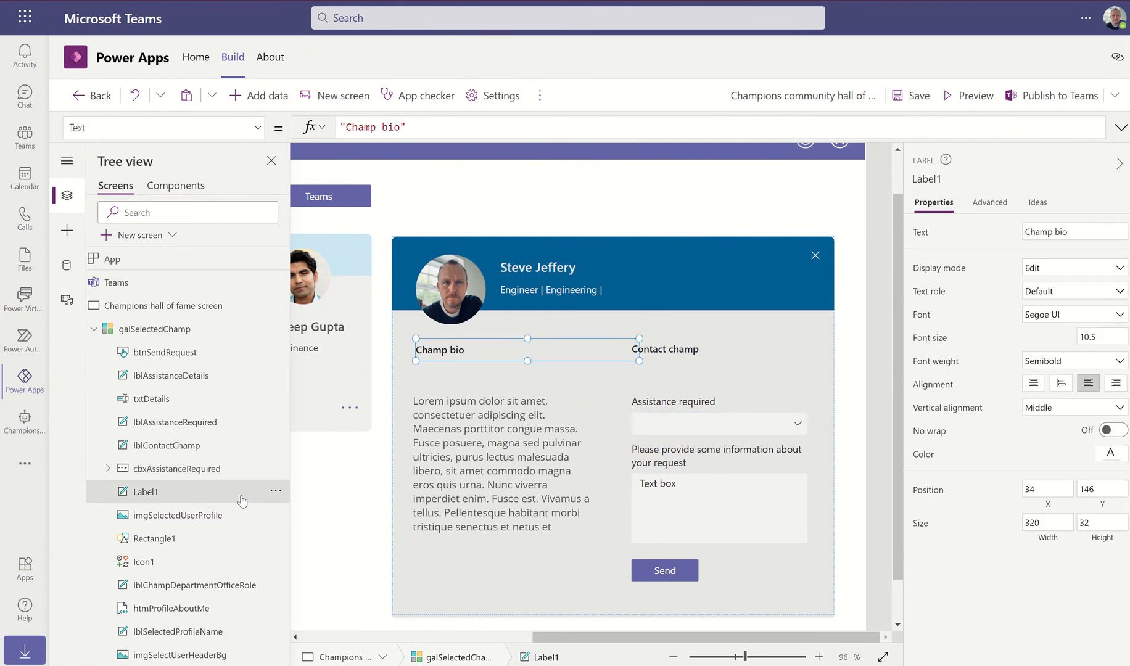
{"action": "left_click", "coordinate": [275, 491]}
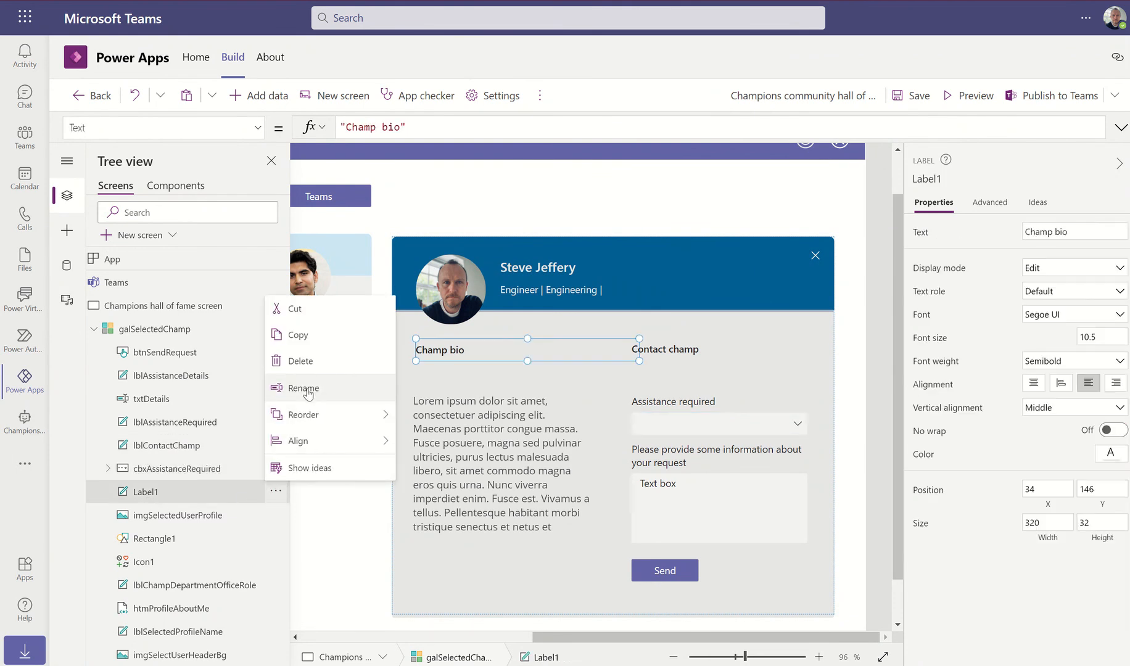
{"action": "left_click", "coordinate": [312, 389]}
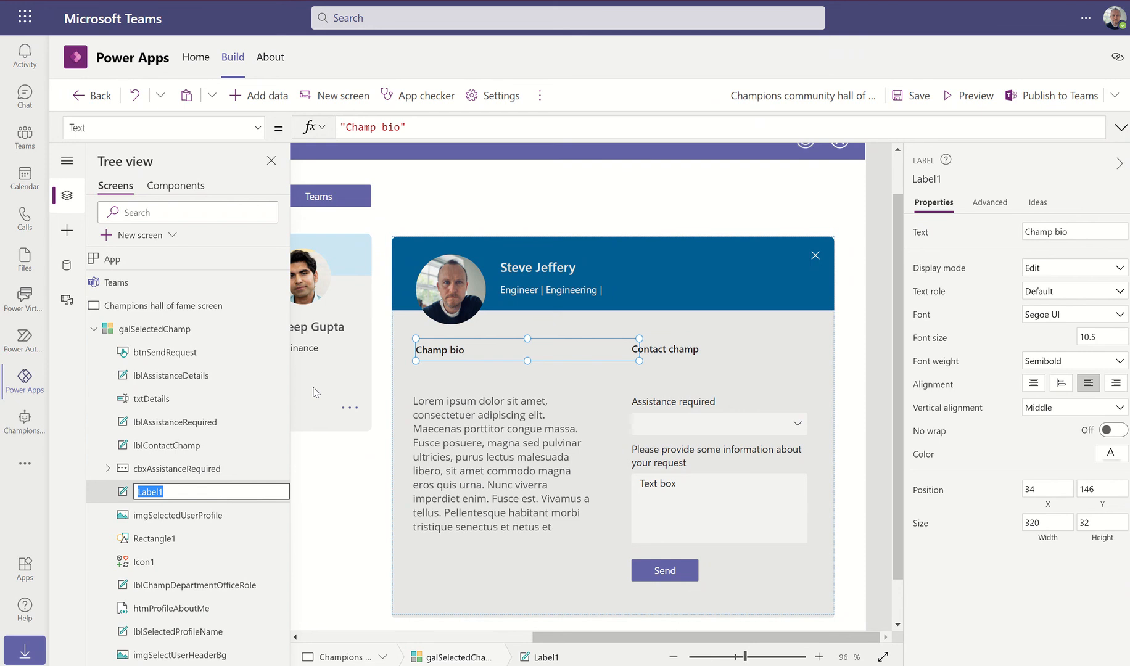
{"action": "type", "text": "lblChampBio"}
{"action": "key", "text": "Return"}
{"action": "left_click", "coordinate": [160, 543]}
{"action": "left_click", "coordinate": [156, 561]}
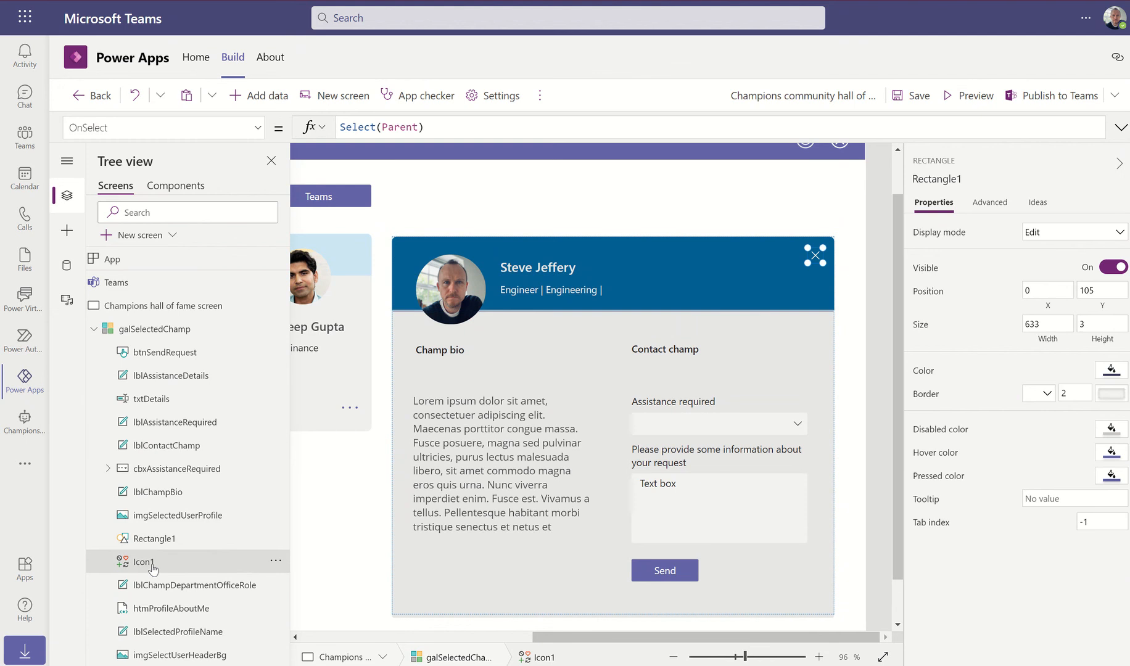
{"action": "left_click", "coordinate": [276, 562]}
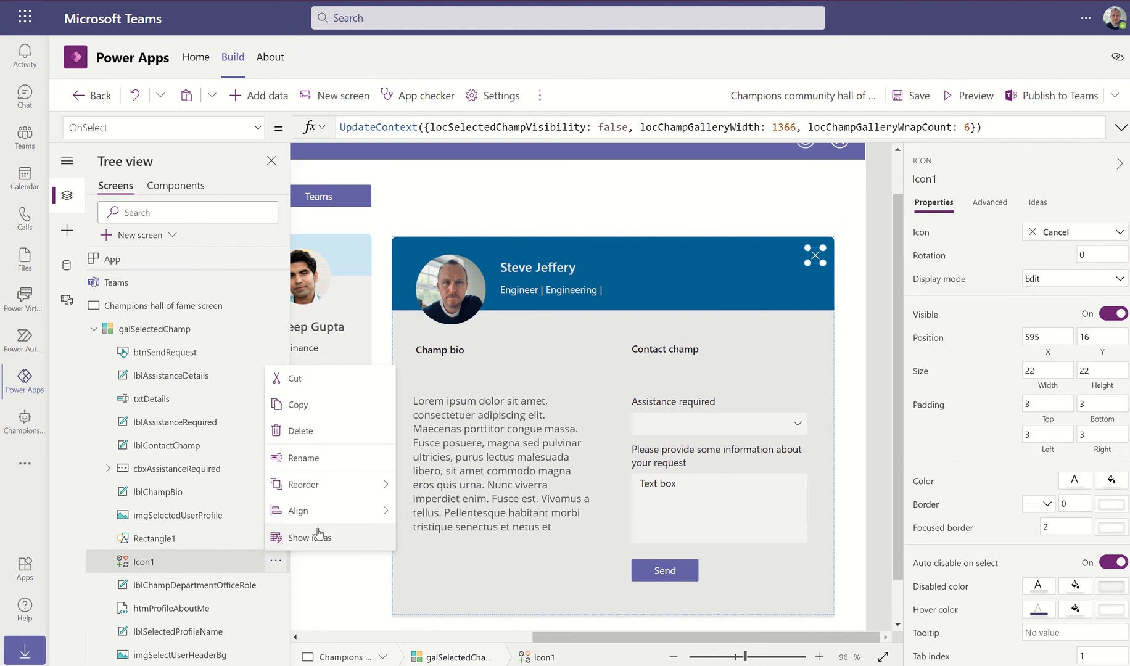
{"action": "left_click", "coordinate": [304, 458]}
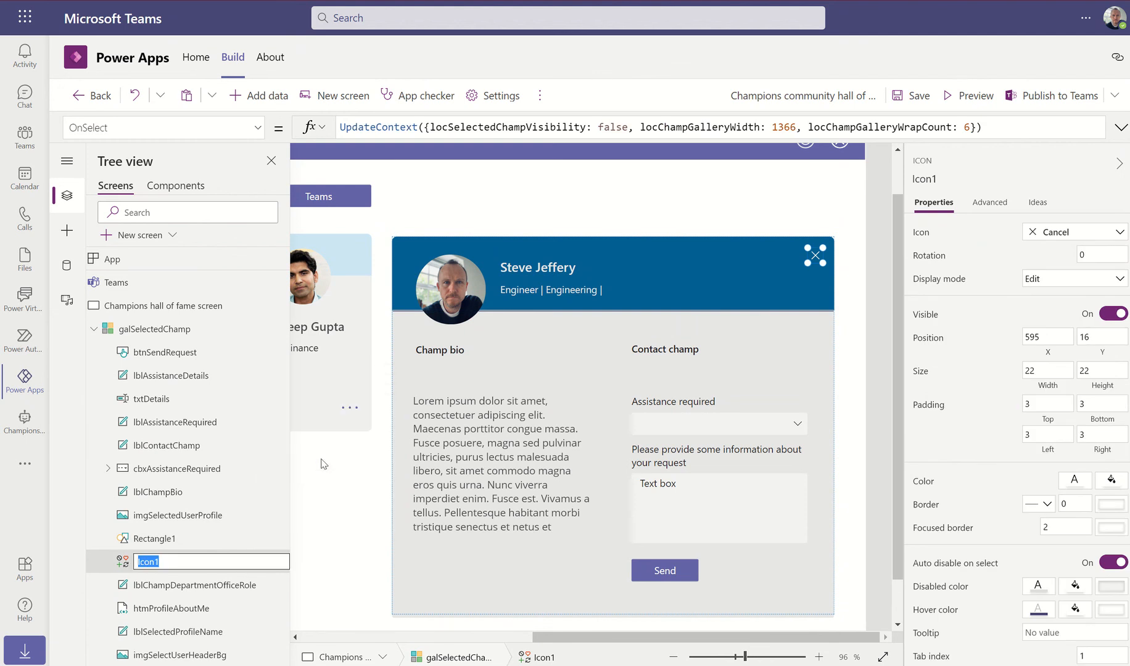
{"action": "type", "text": "icoClosePanel"}
Confirm icoClosePanel and show btnSendRequest's OnSelect formula, currently Select(Parent)
{"action": "left_click", "coordinate": [657, 570]}
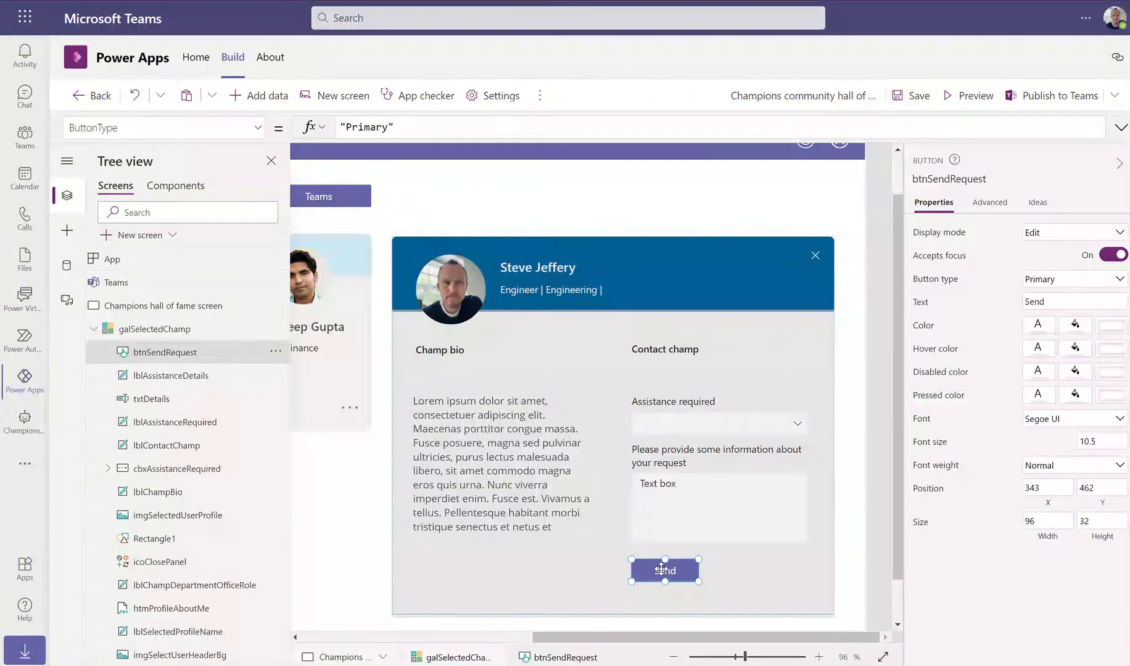
{"action": "left_click", "coordinate": [258, 130]}
{"action": "scroll", "coordinate": [146, 338], "scroll_direction": "down", "scroll_amount": 5}
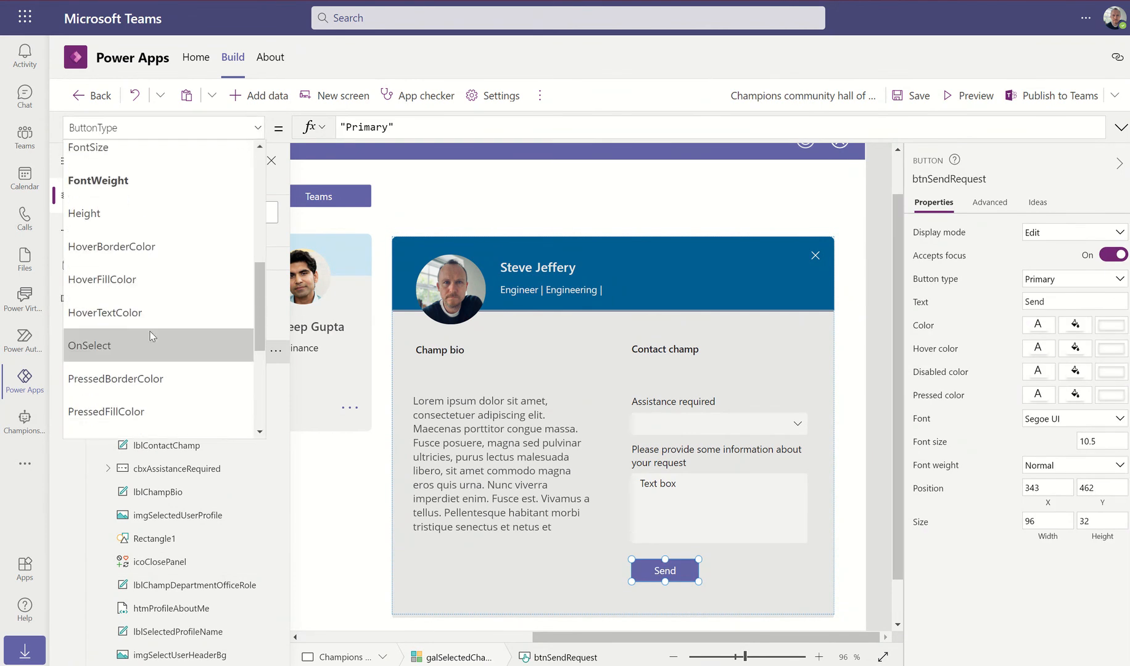
{"action": "left_click", "coordinate": [89, 346]}
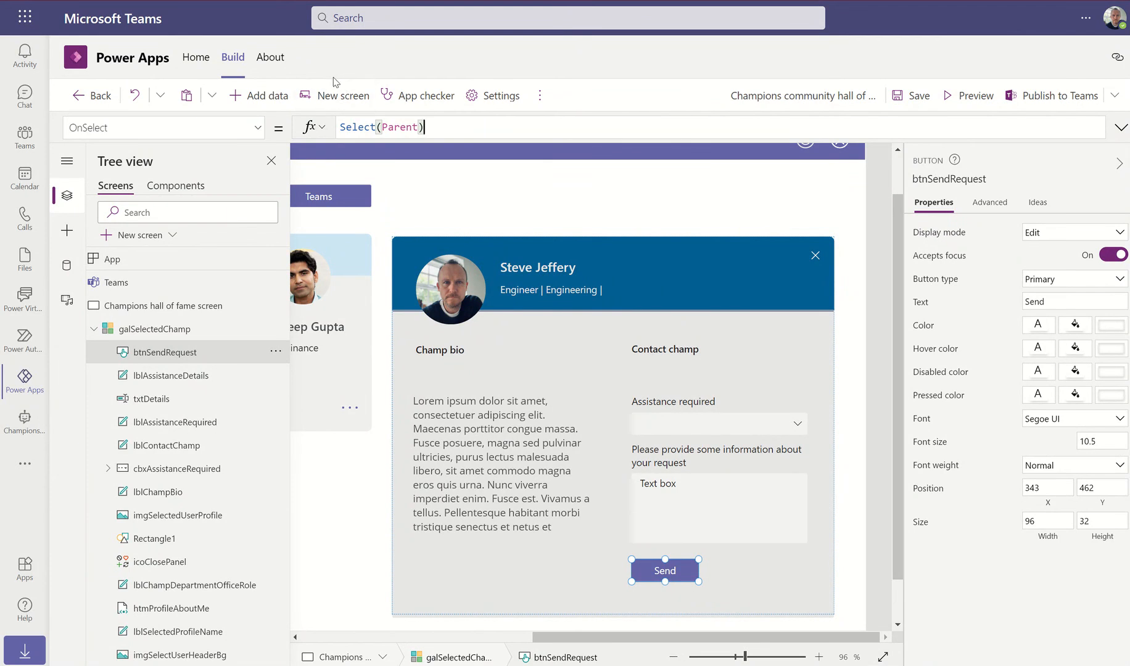
{"action": "left_click", "coordinate": [540, 95]}
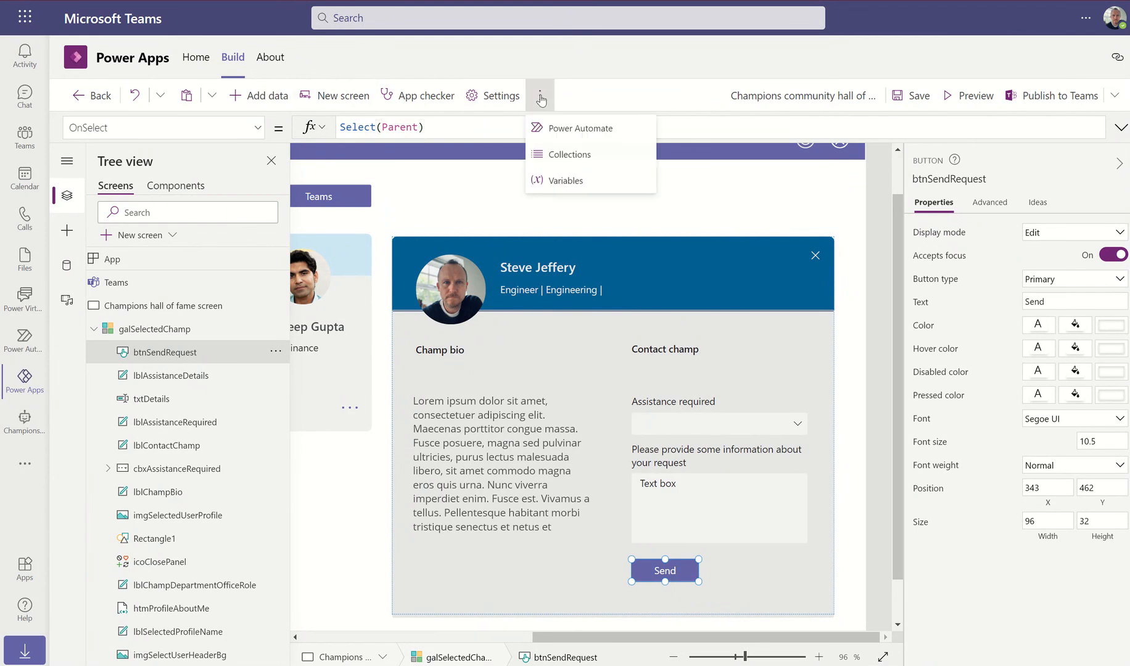
Attach the Send-ChampAssistanceRequest Power Automate flow to the Send button's OnSelect
{"action": "left_click", "coordinate": [594, 132]}
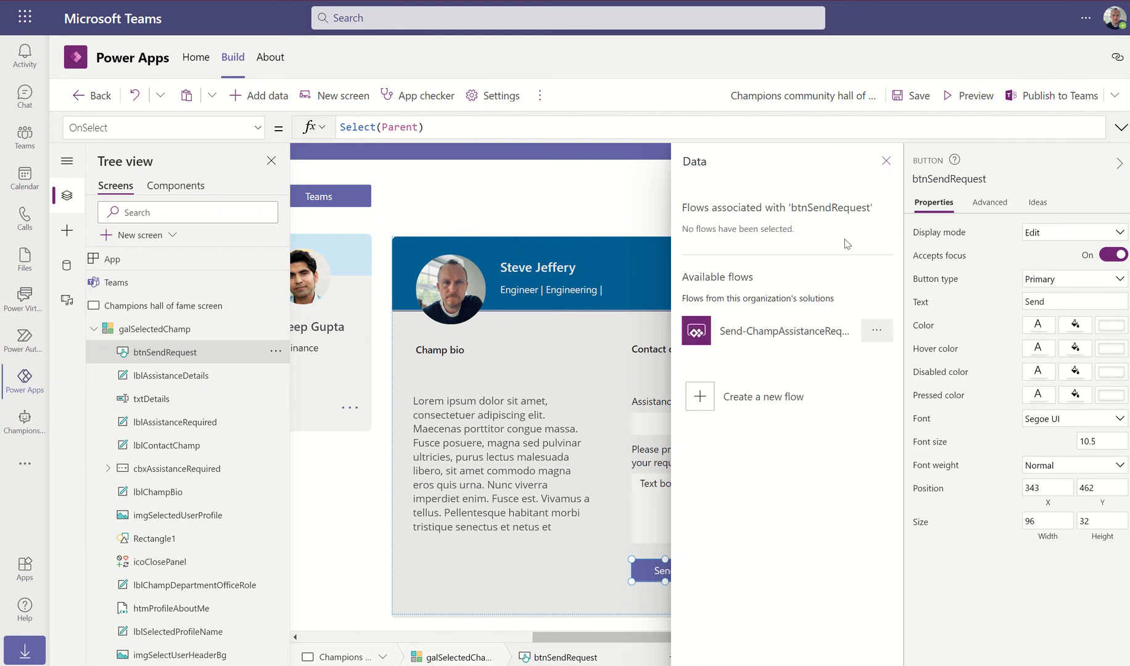
{"action": "left_click", "coordinate": [723, 338]}
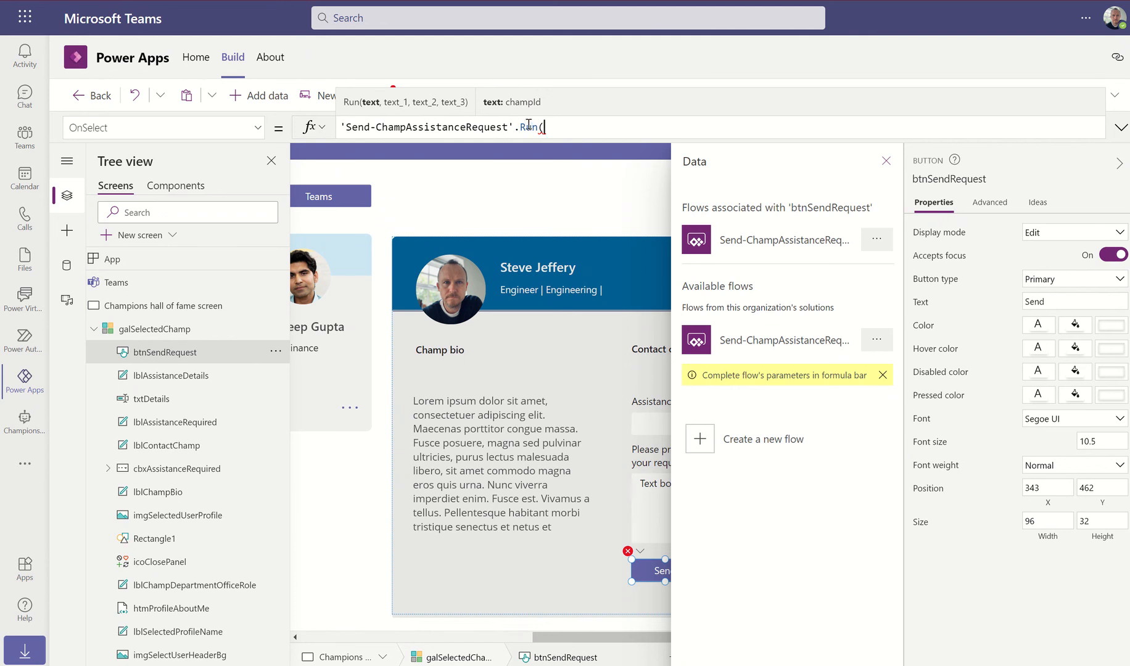
{"action": "left_click", "coordinate": [886, 161]}
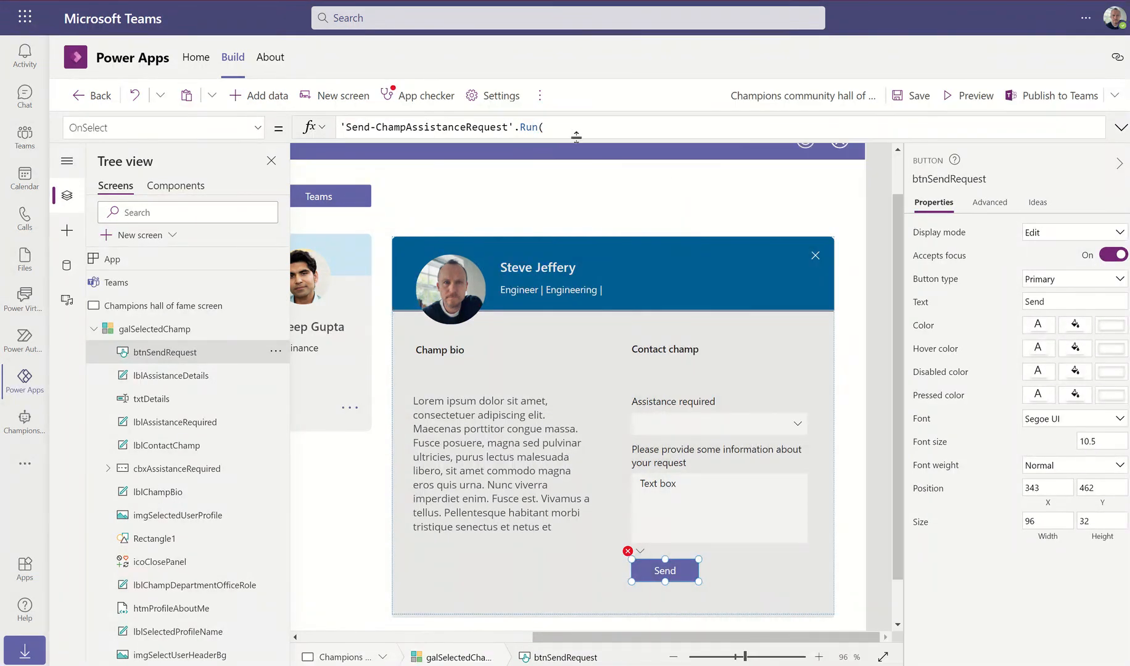
Pass ThisItem.id and cbxAssistanceRequired.Selected.Result as the flow's first two arguments
{"action": "left_click", "coordinate": [565, 129]}
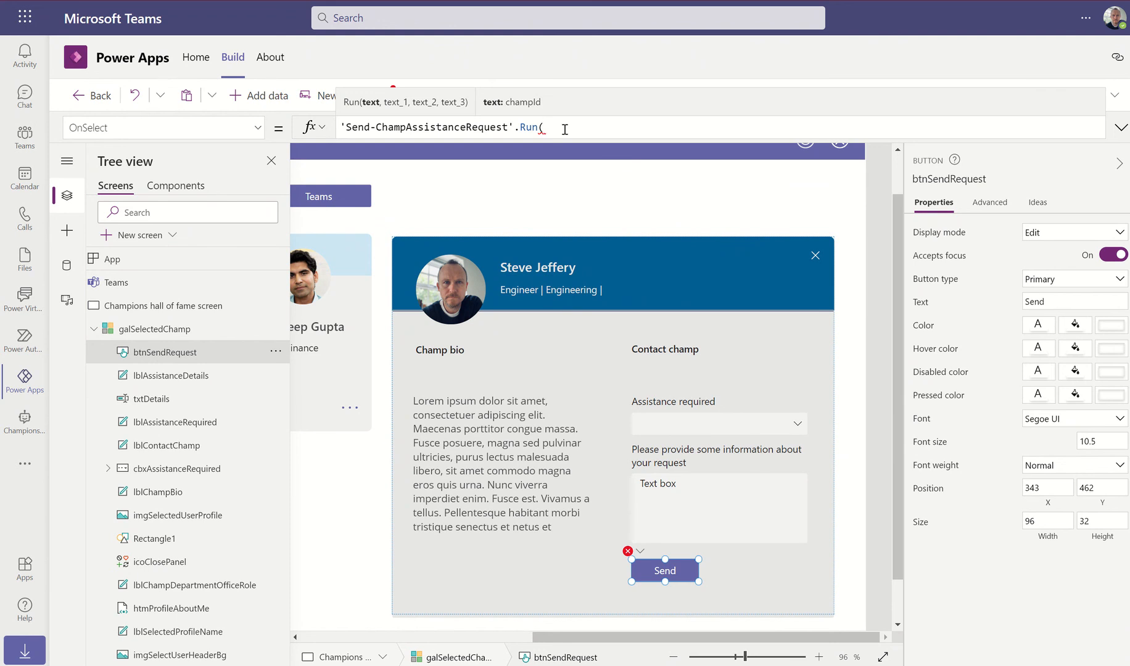
{"action": "type", "text": "Thisit"}
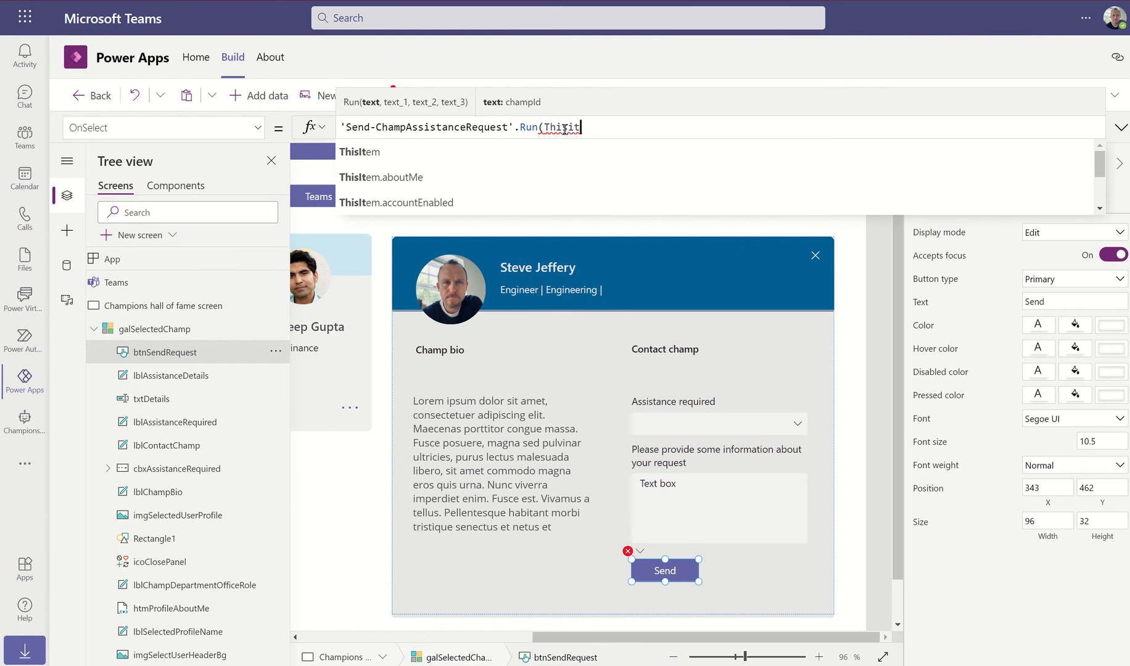
{"action": "key", "text": "Tab"}
{"action": "type", "text": ".i"}
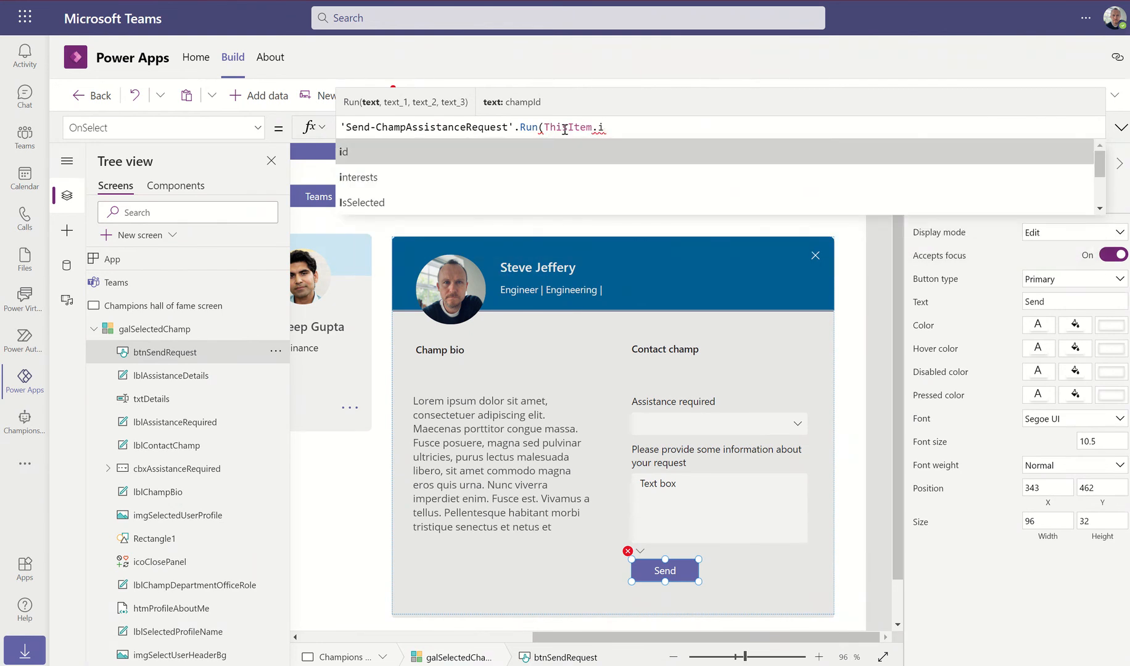
{"action": "type", "text": "d,"}
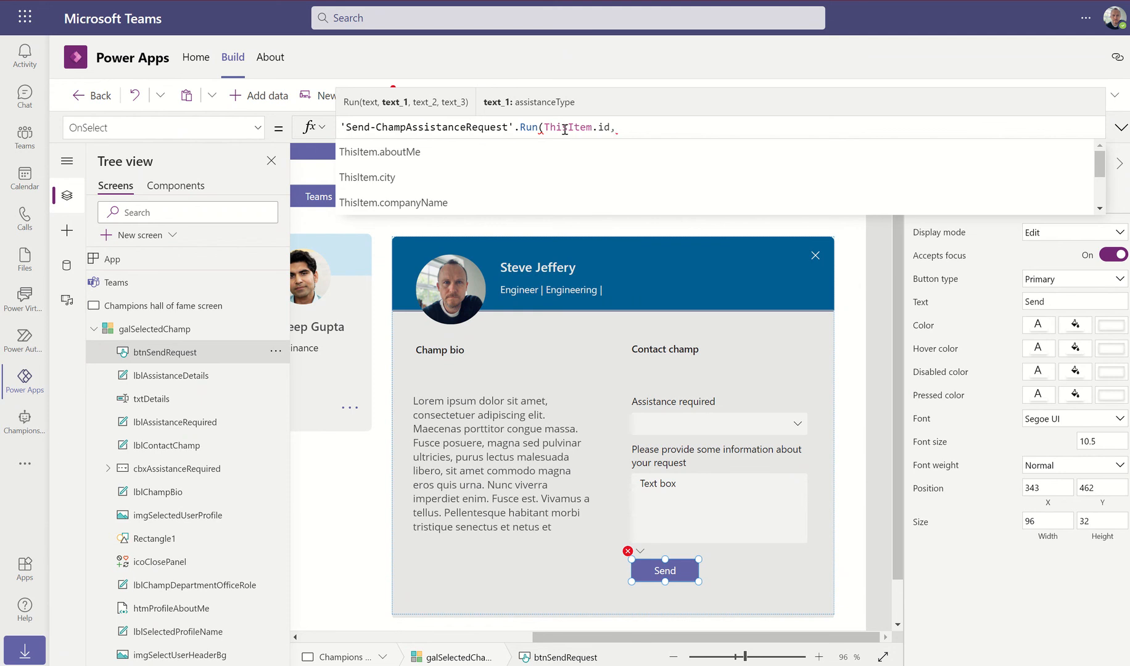
{"action": "key", "text": "Escape"}
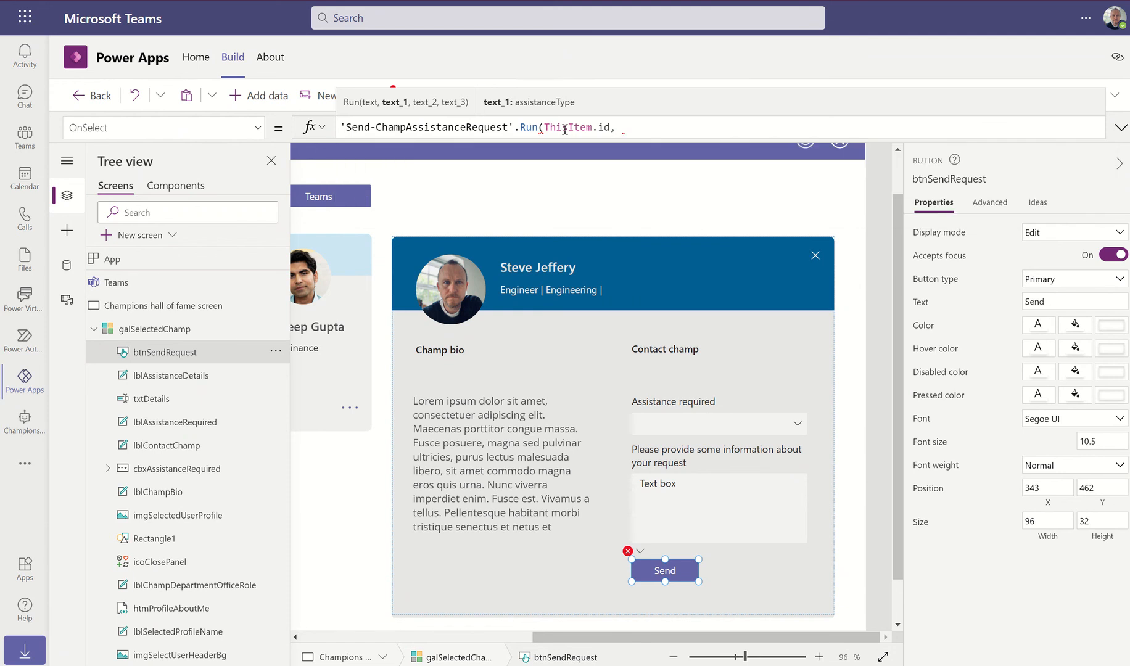
{"action": "type", "text": "cb"}
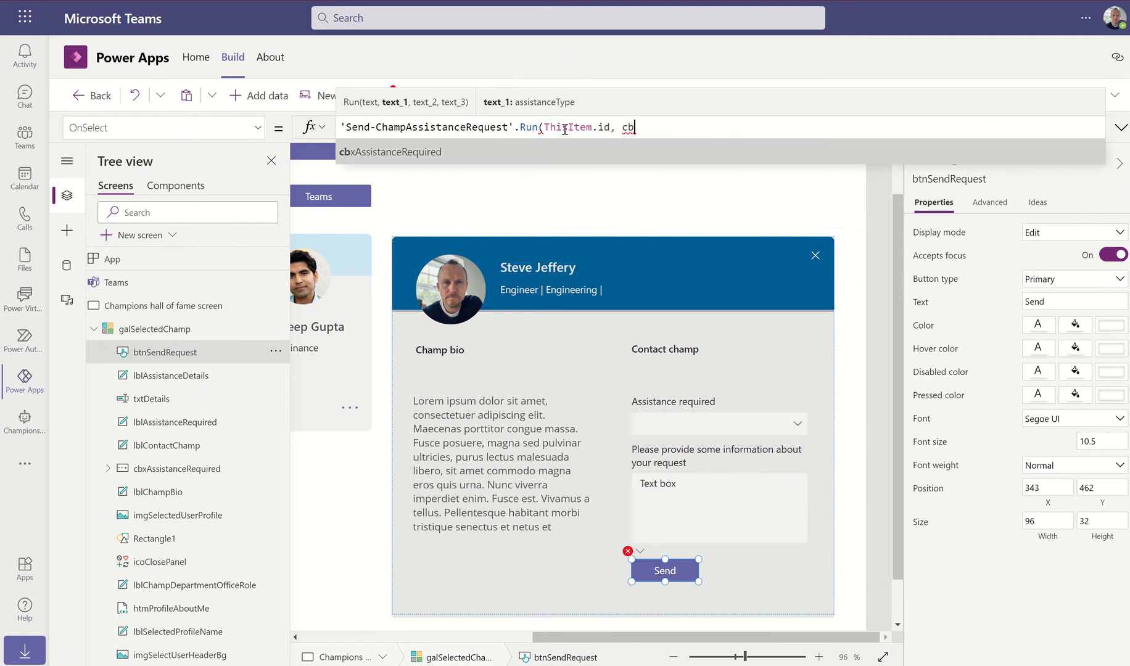
{"action": "key", "text": "Tab"}
{"action": "type", "text": ".s"}
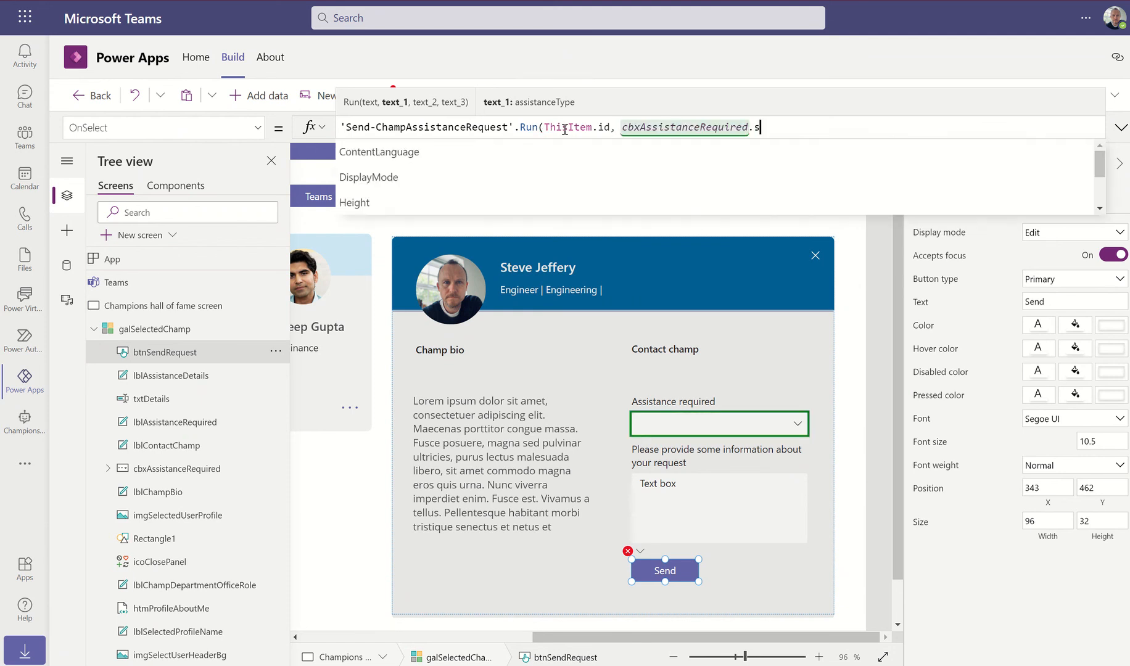
{"action": "type", "text": "e"}
{"action": "key", "text": "Tab"}
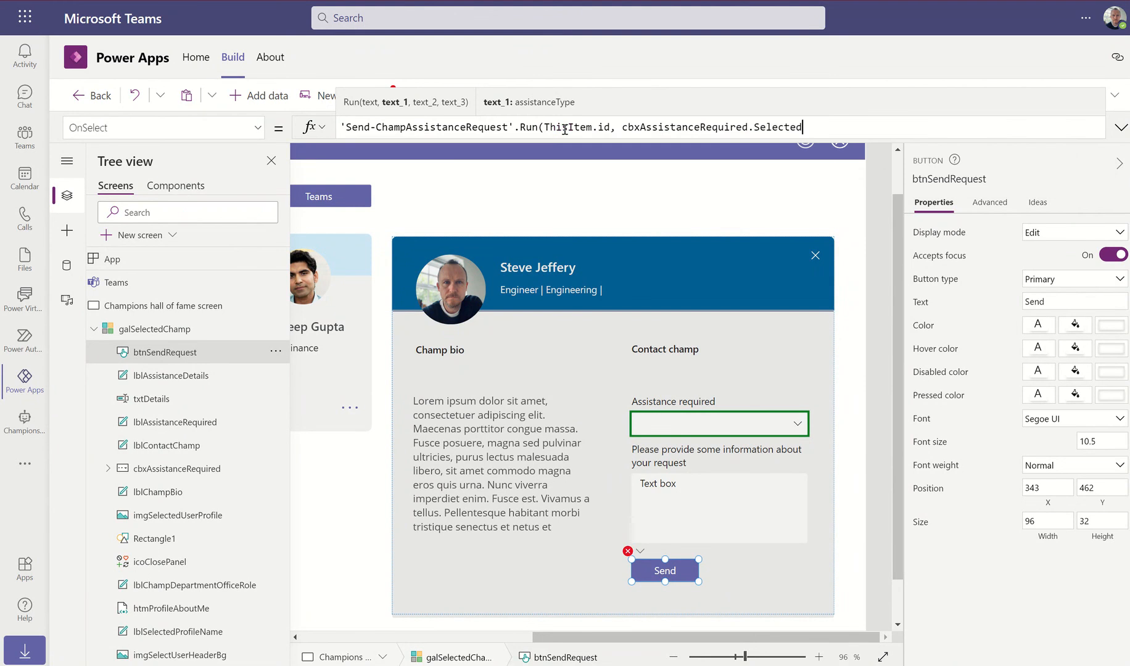
{"action": "type", "text": "."}
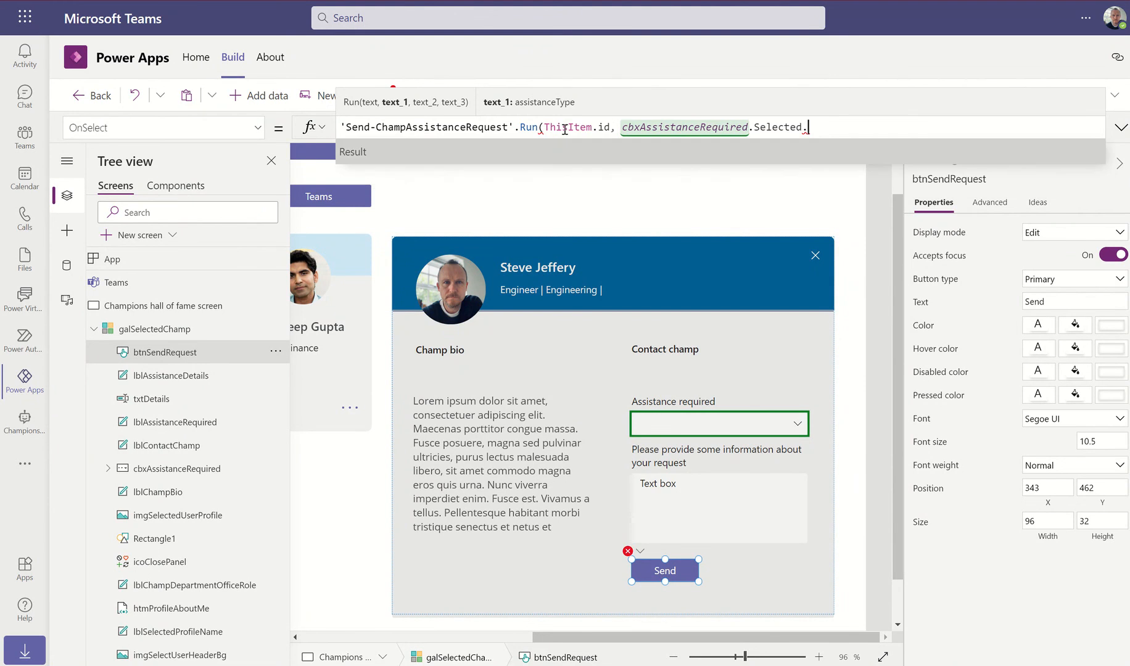
{"action": "key", "text": "Tab"}
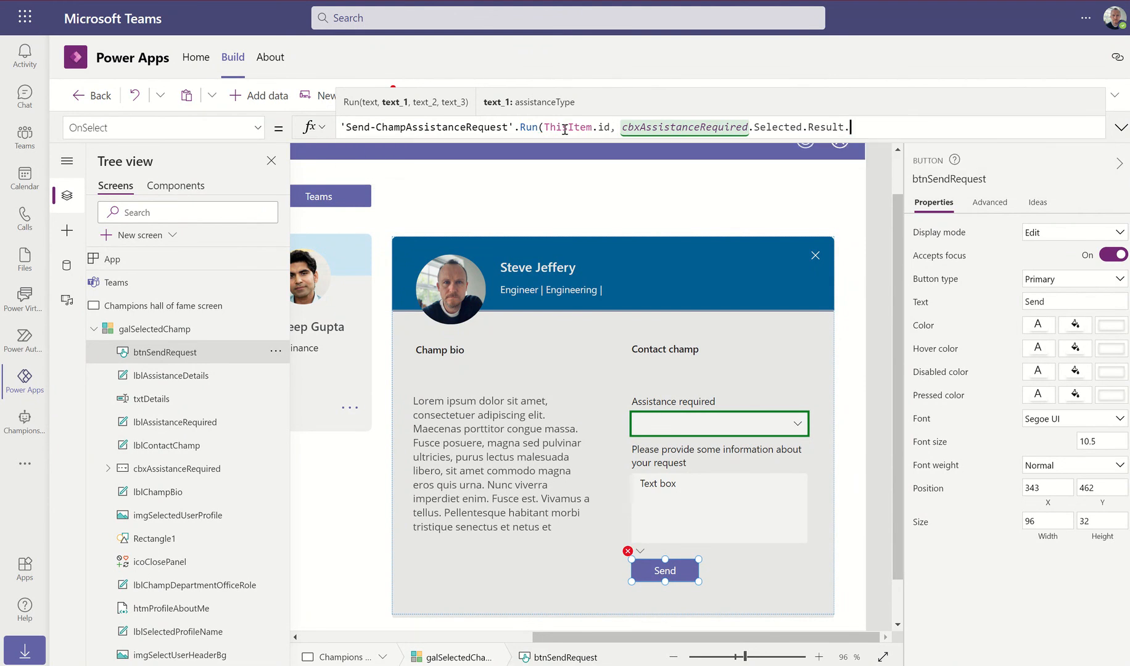
{"action": "key", "text": "BackSpace"}
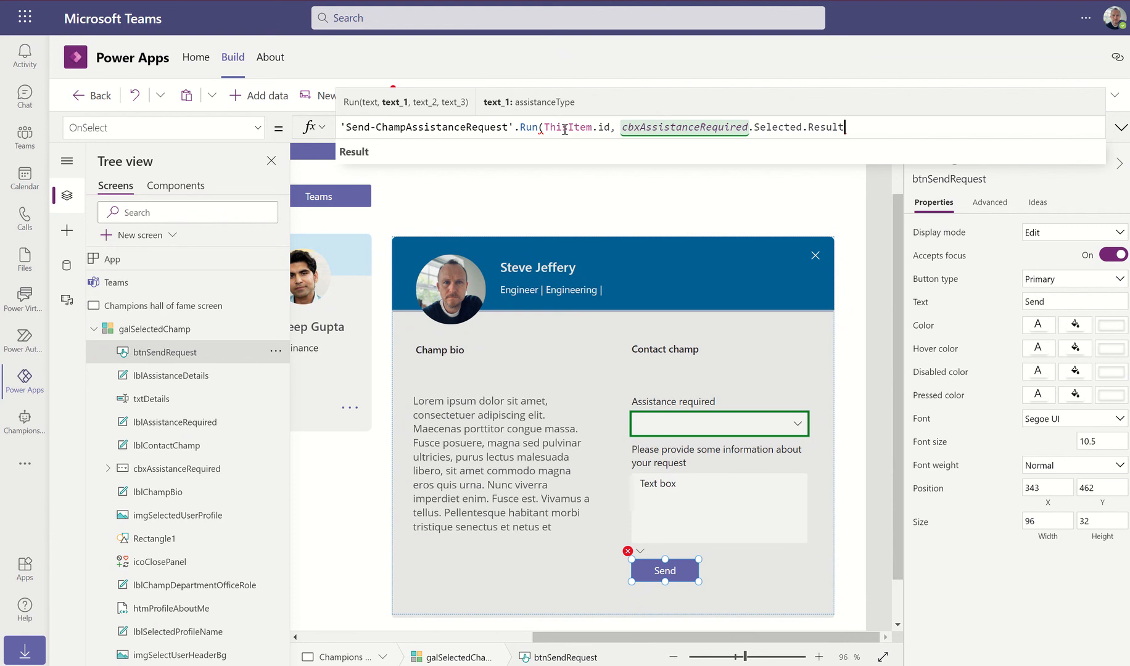
Add txtDetails.Value as the next argument of the Run call
{"action": "type", "text": ","}
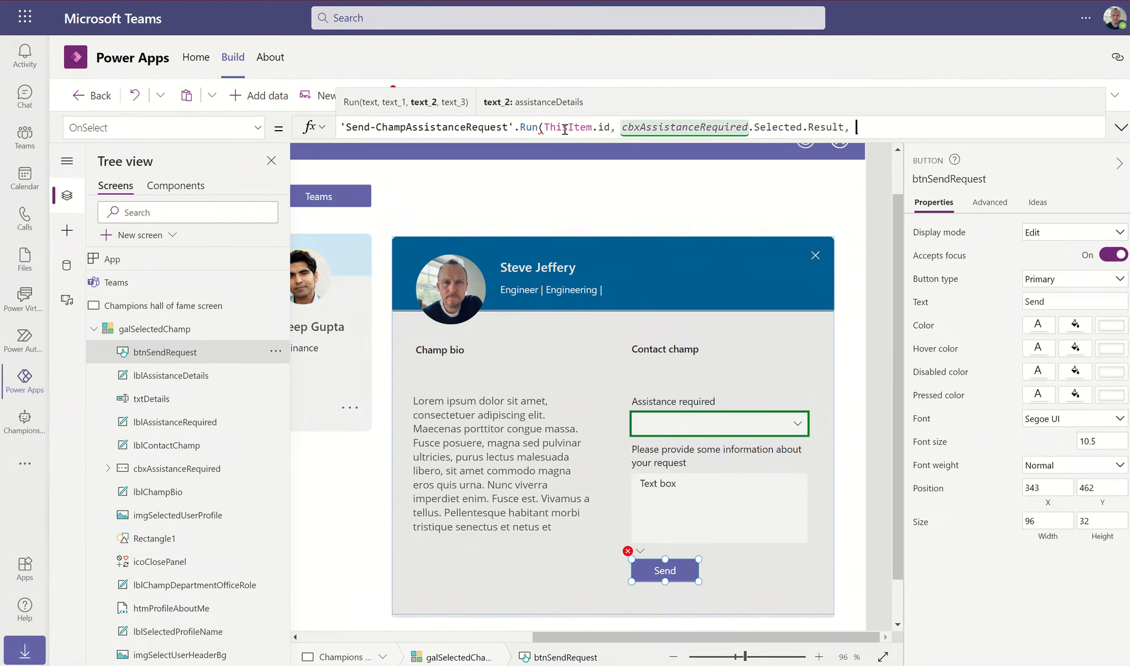
{"action": "type", "text": " txt"}
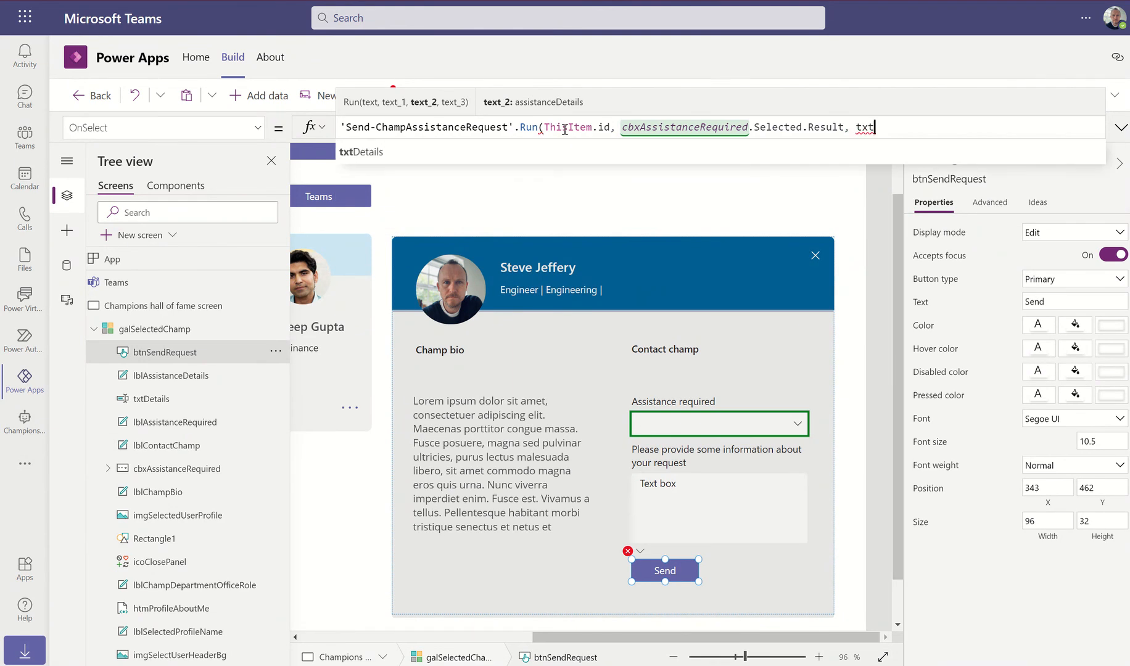
{"action": "key", "text": "Escape"}
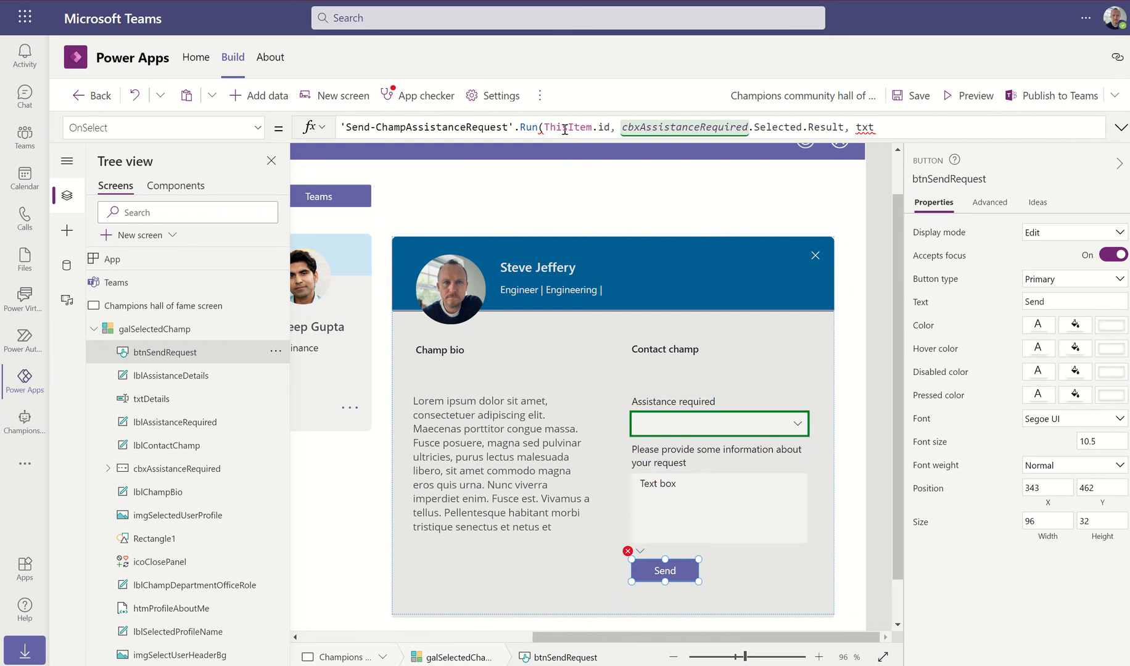
{"action": "left_click", "coordinate": [879, 126]}
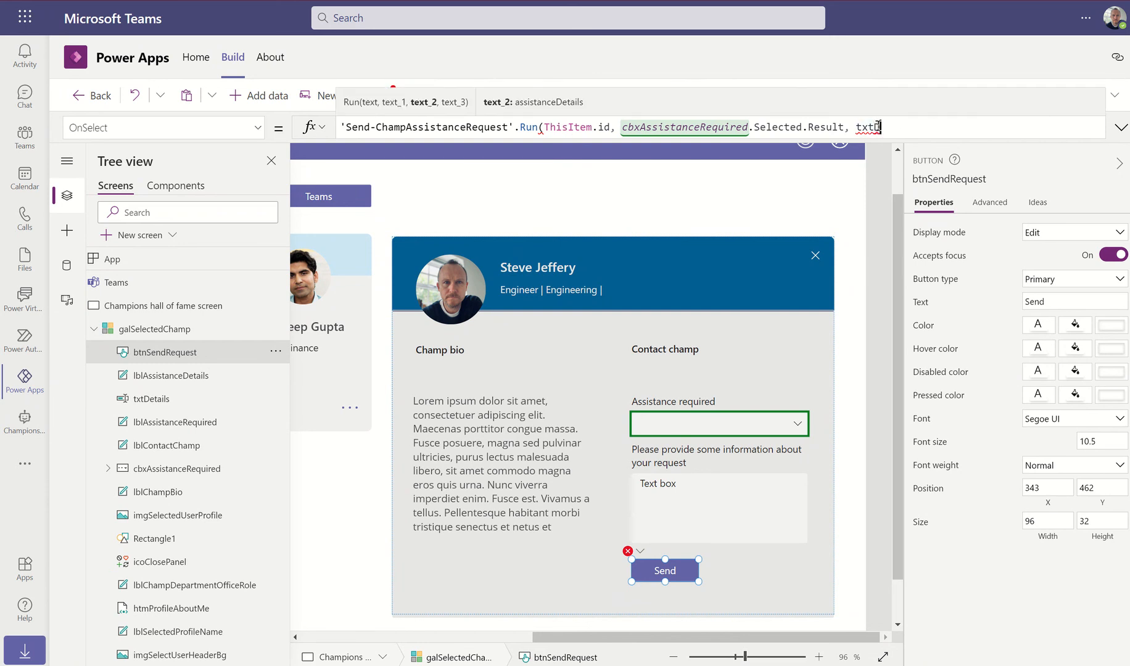
{"action": "key", "text": "Tab"}
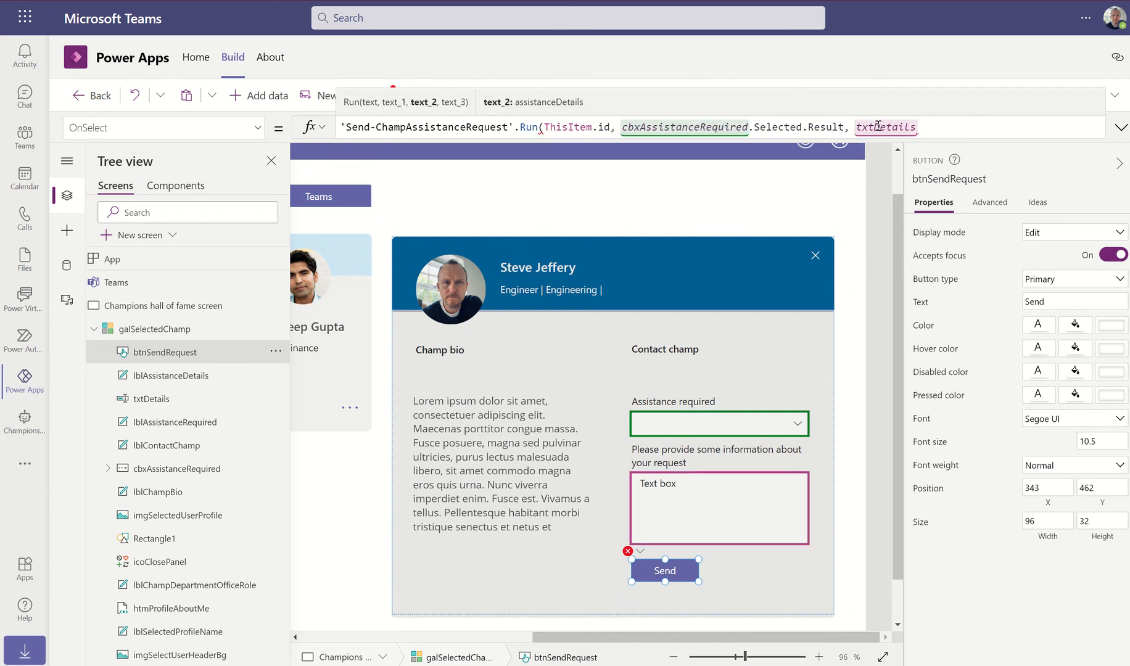
{"action": "type", "text": ".tex"}
{"action": "key", "text": "BackSpace"}
{"action": "key", "text": "BackSpace"}
{"action": "key", "text": "BackSpace"}
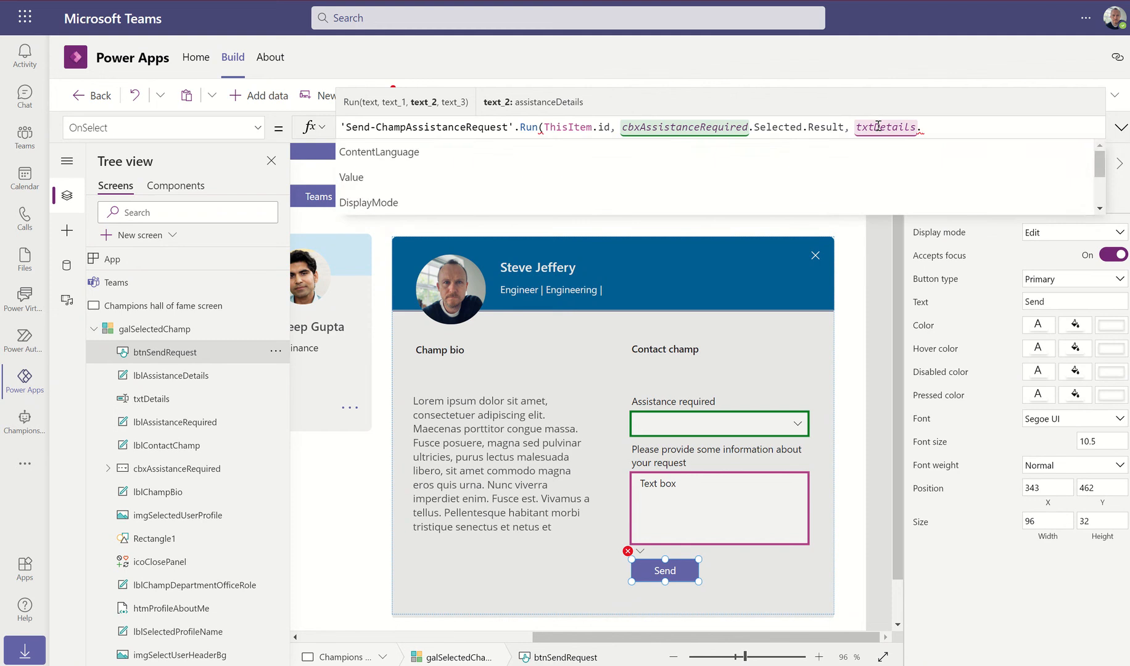
{"action": "key", "text": "Down"}
{"action": "key", "text": "Tab"}
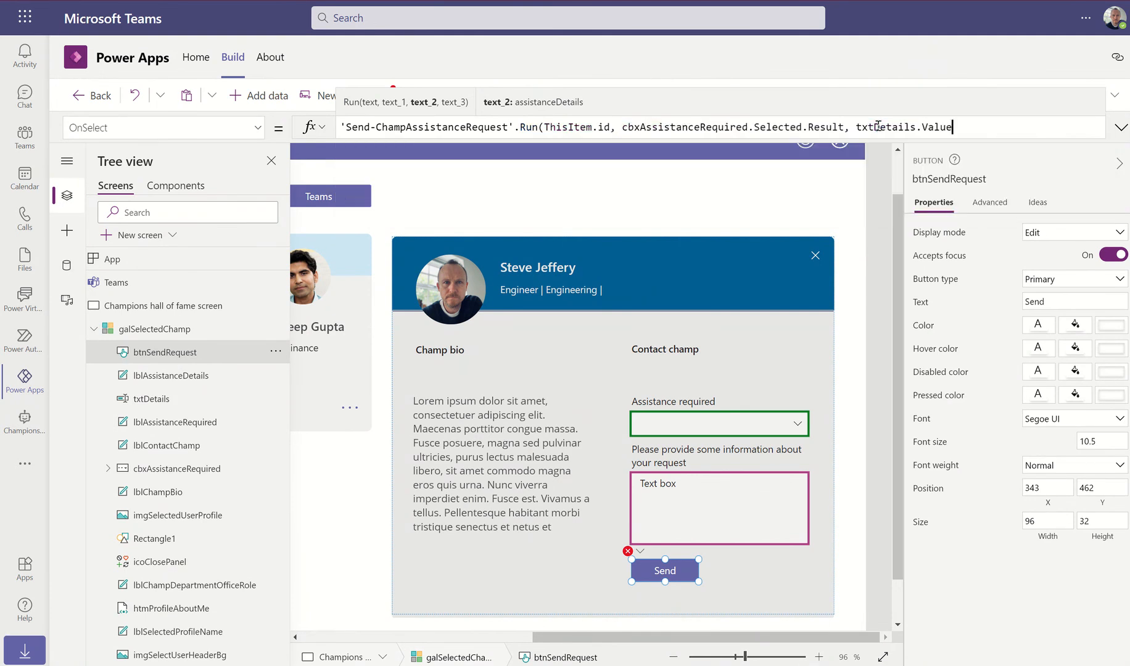
{"action": "type", "text": ")"}
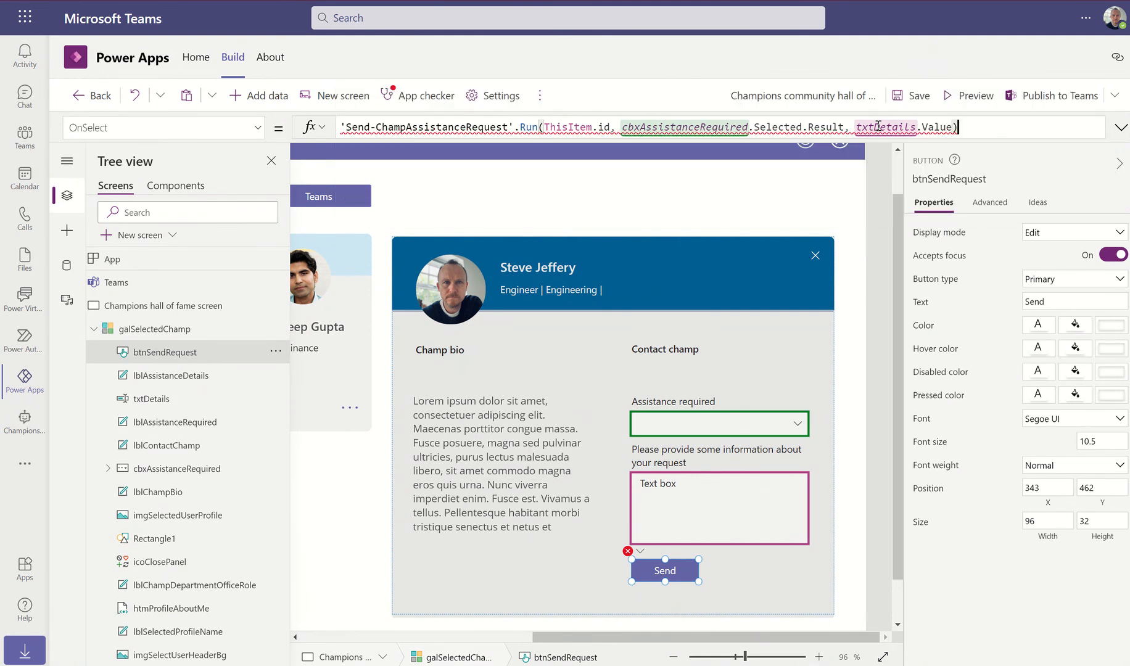
{"action": "key", "text": "BackSpace"}
Add User().Email as the final argument and close the Run formula
{"action": "type", "text": ", "}
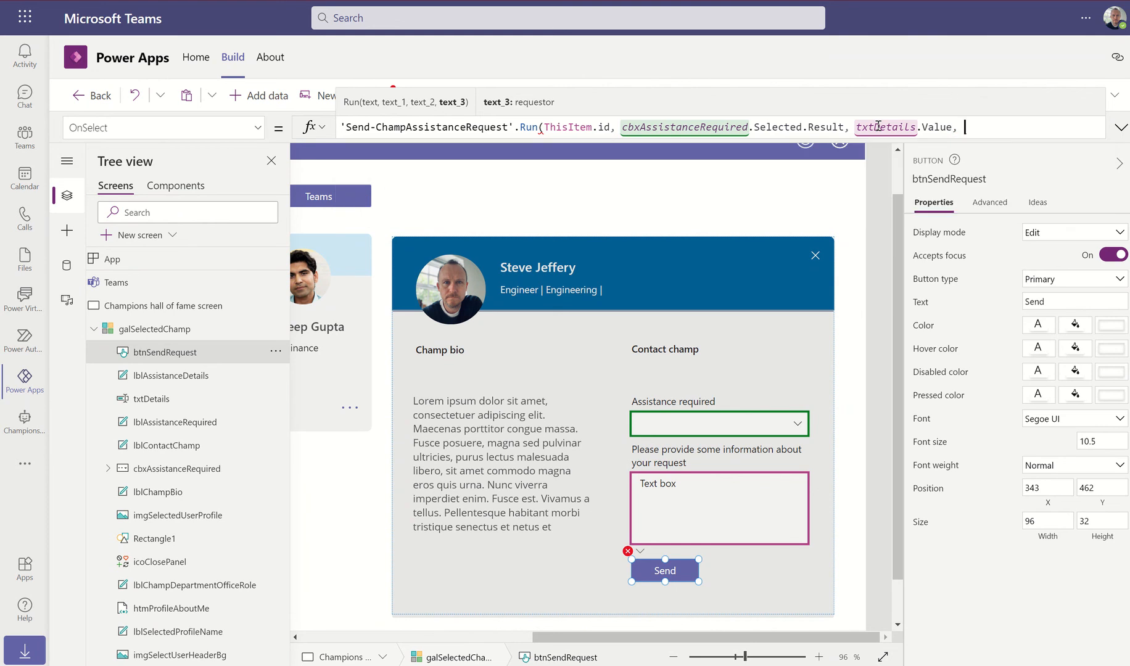
{"action": "type", "text": "User"}
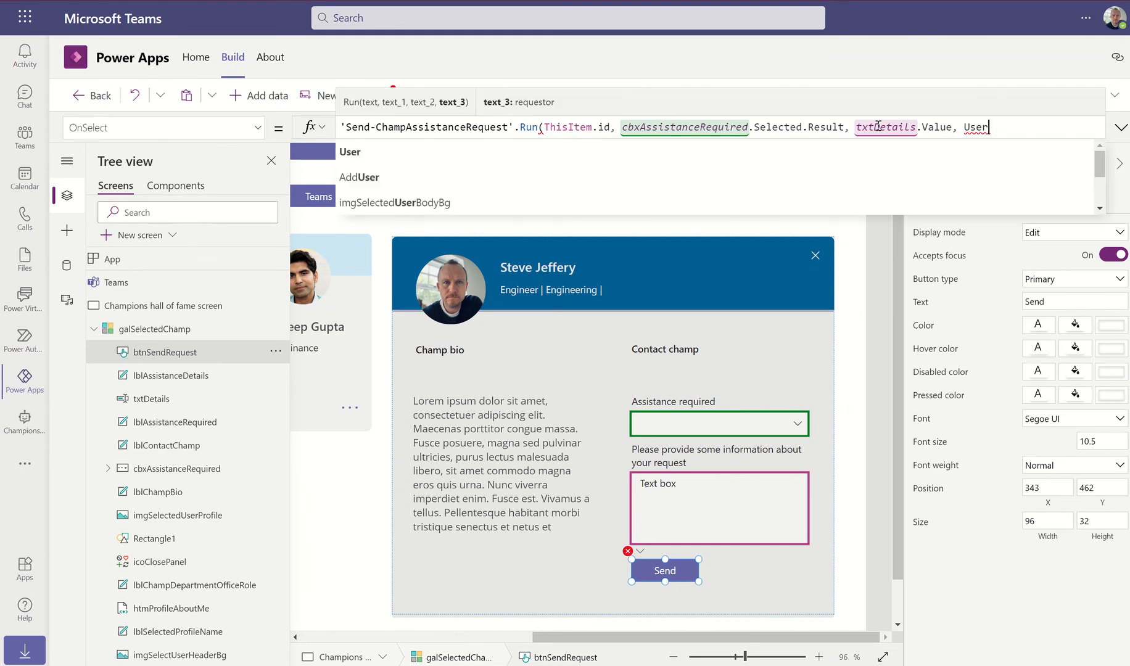
{"action": "type", "text": "()."}
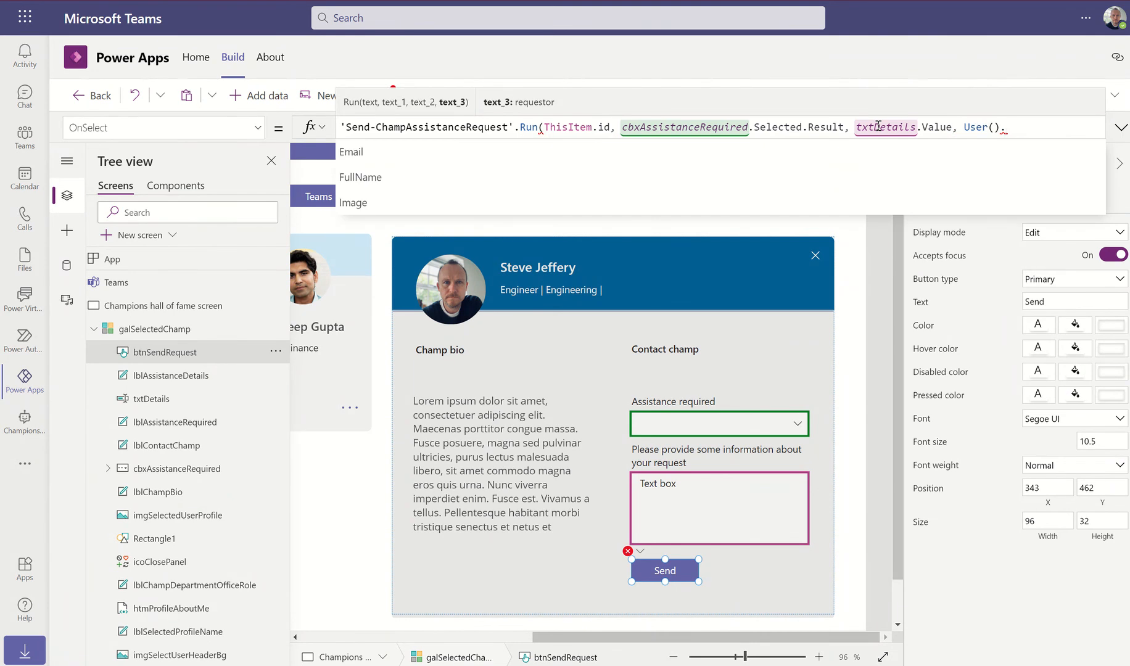
{"action": "key", "text": "Down"}
{"action": "key", "text": "Down"}
{"action": "key", "text": "Down"}
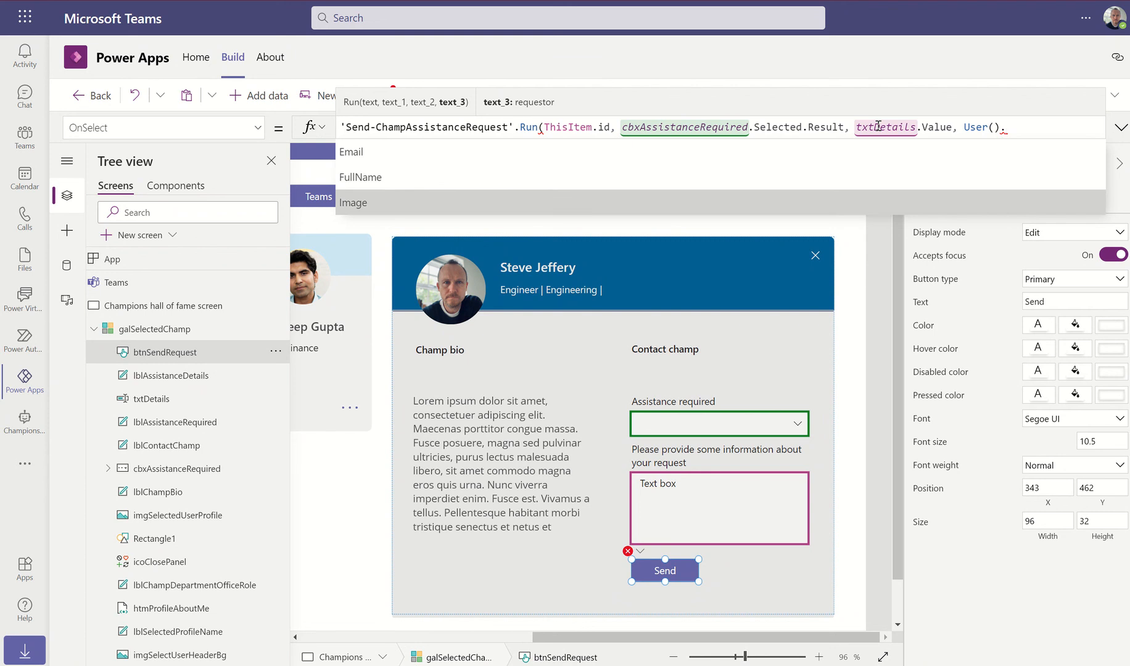
{"action": "key", "text": "Up"}
{"action": "key", "text": "Up"}
{"action": "key", "text": "Tab"}
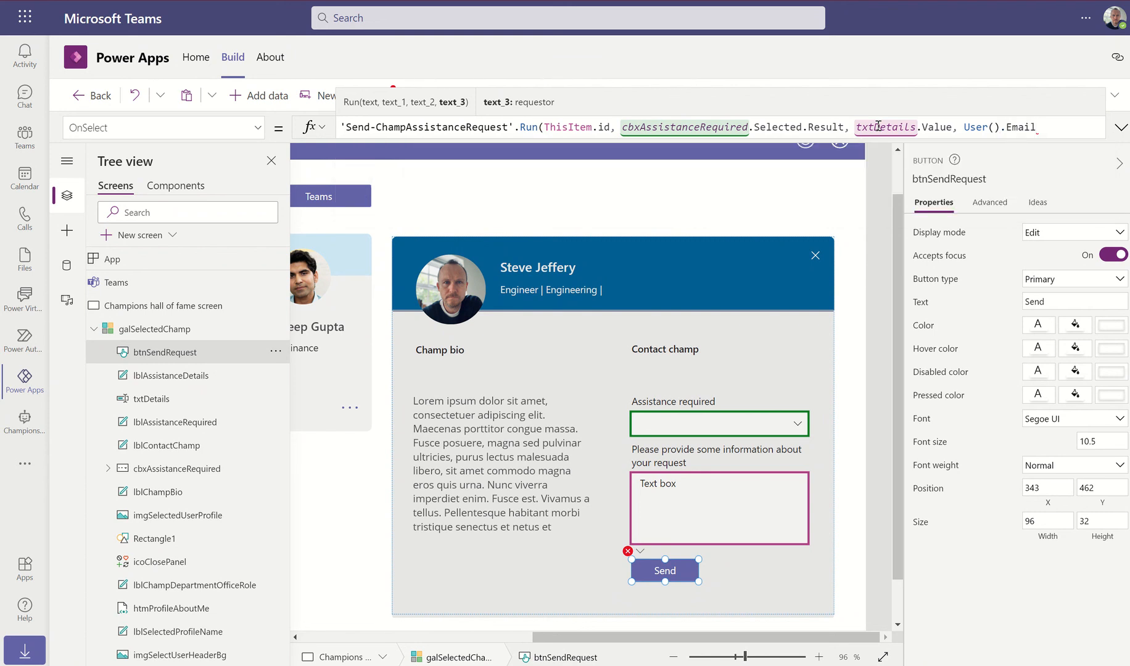
{"action": "type", "text": ")"}
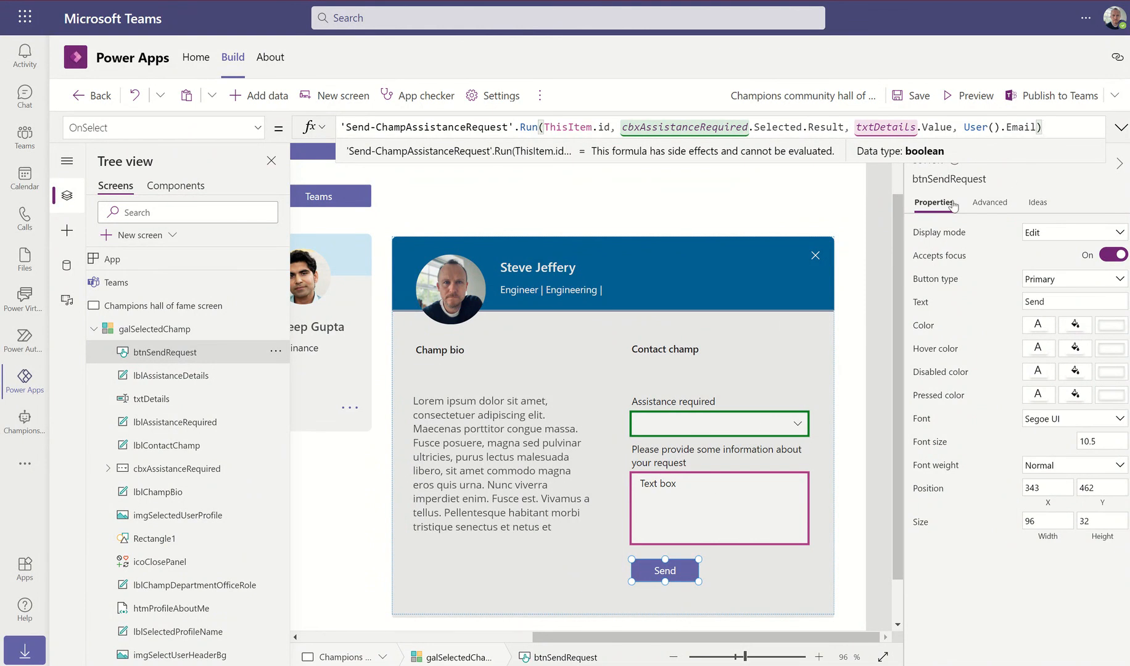
Clear the 'Text box' default value from txtDetails and save the app
{"action": "left_click", "coordinate": [680, 494]}
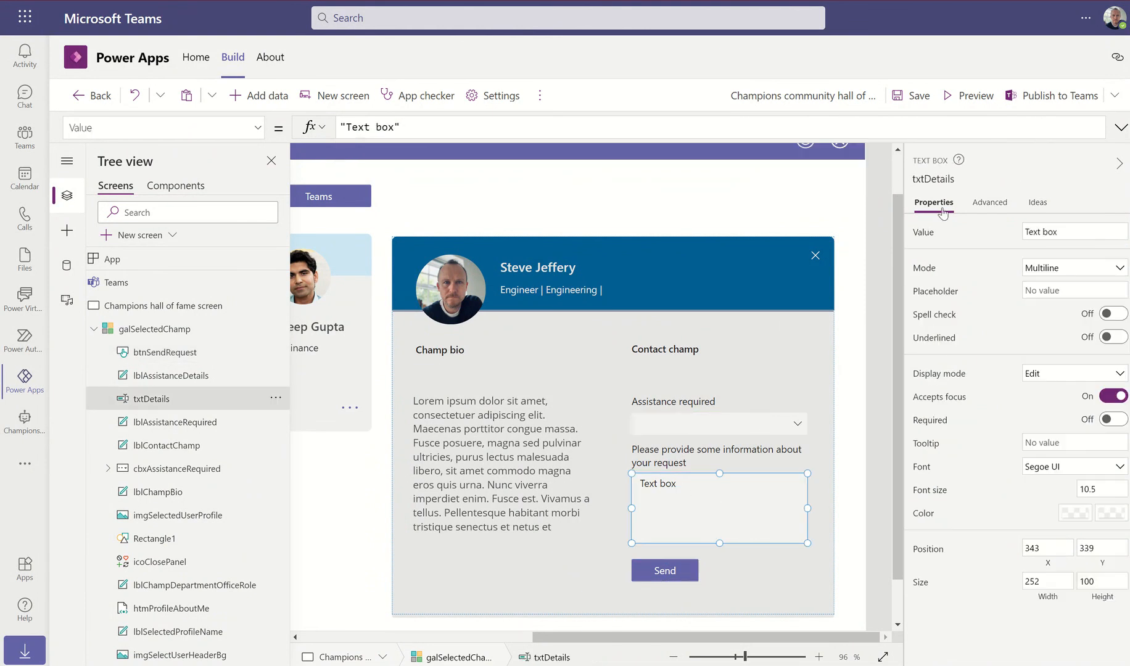
{"action": "left_click", "coordinate": [1081, 229]}
{"action": "left_click_drag", "start_coordinate": [1081, 230], "coordinate": [1008, 233]}
{"action": "key", "text": "BackSpace"}
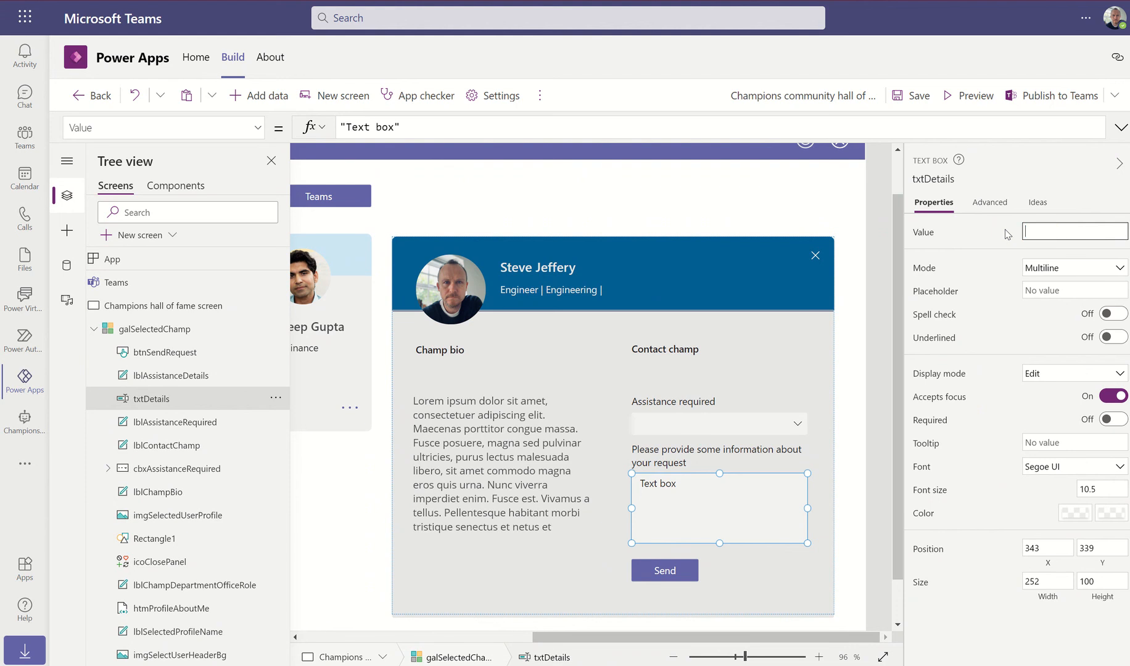
{"action": "left_click", "coordinate": [874, 361]}
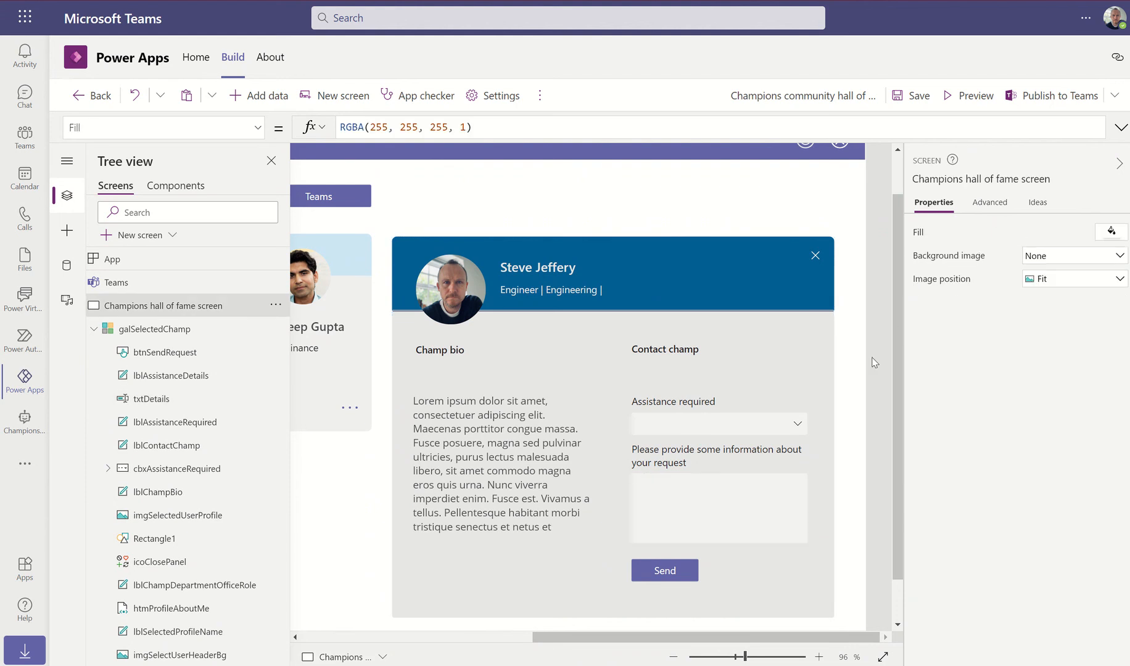
{"action": "left_click", "coordinate": [913, 97]}
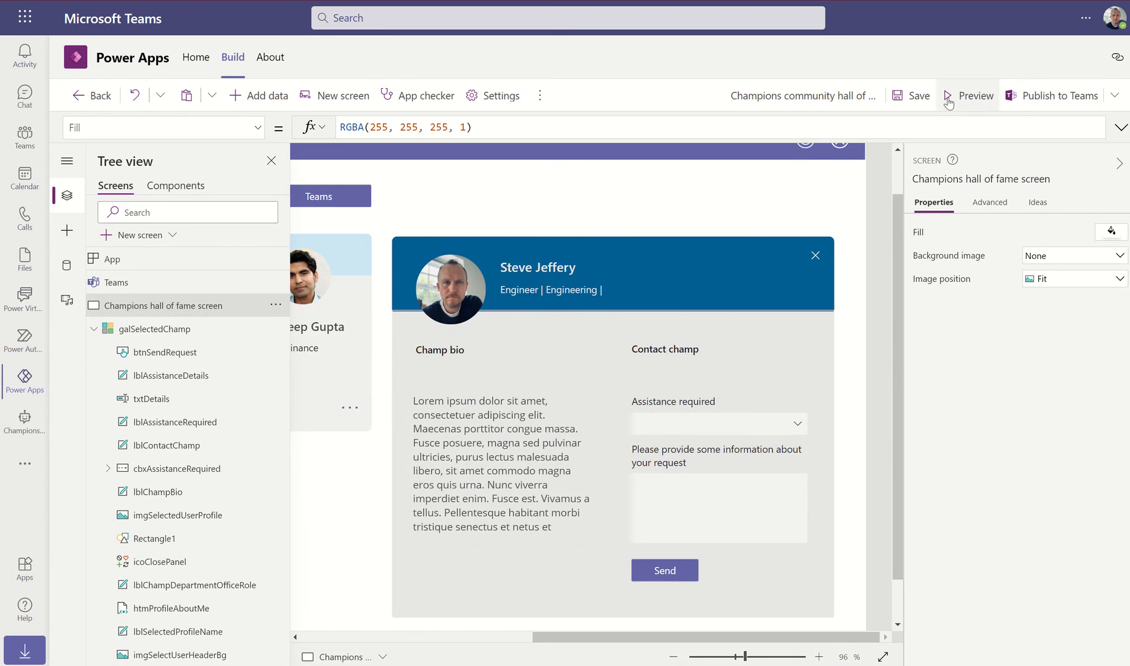
Preview with Hands-on assistance and request text 'I am having issues recording meetings and would appreciate some assistance'
{"action": "left_click", "coordinate": [973, 99]}
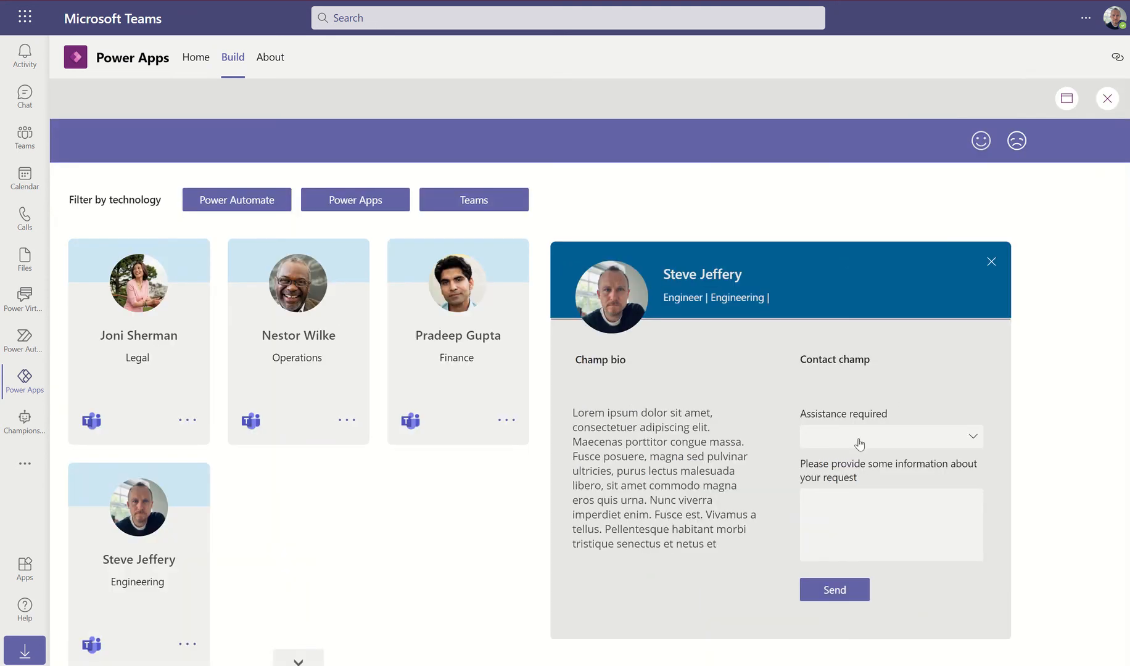
{"action": "left_click", "coordinate": [972, 439]}
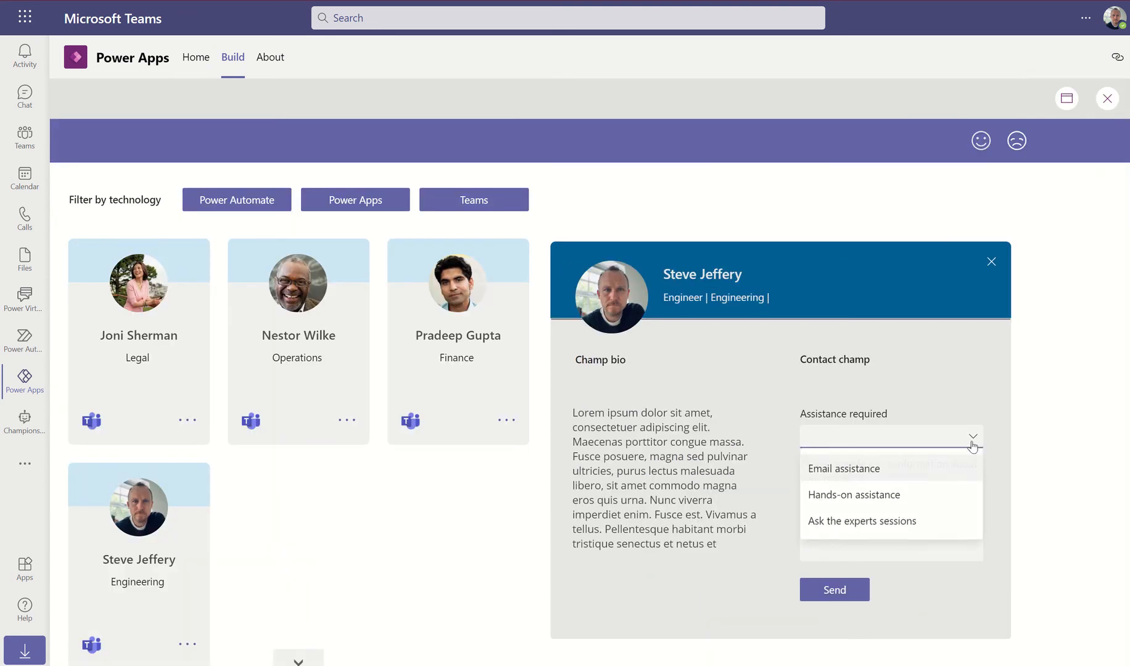
{"action": "left_click", "coordinate": [847, 495]}
{"action": "left_click", "coordinate": [836, 499]}
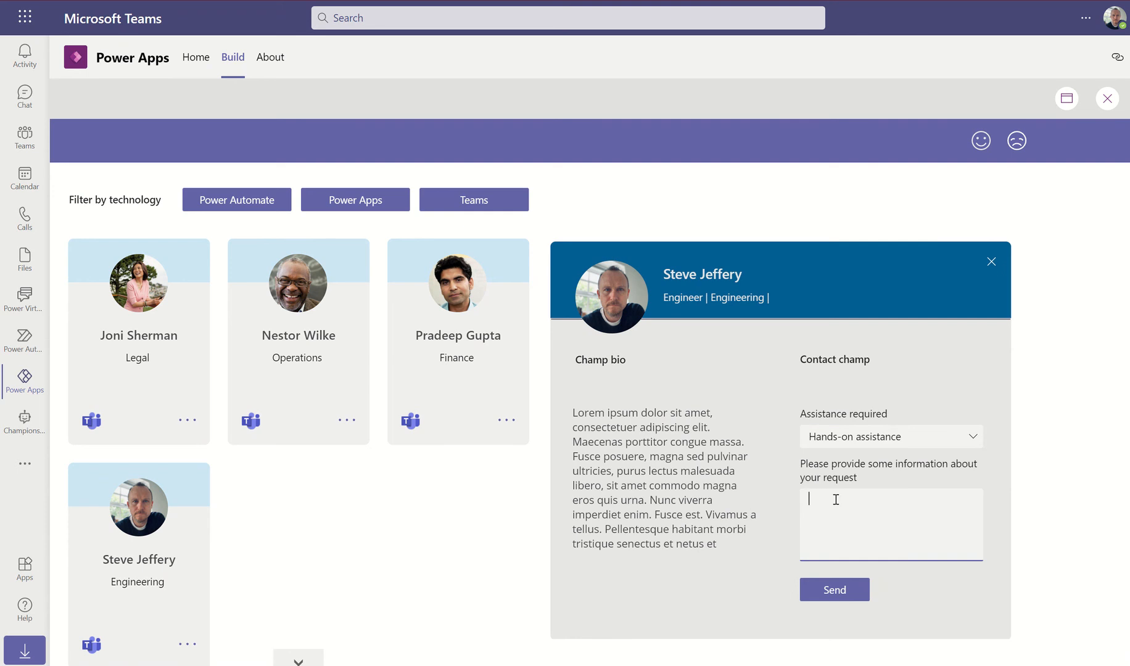
{"action": "type", "text": "I am having issues recording meetings and "}
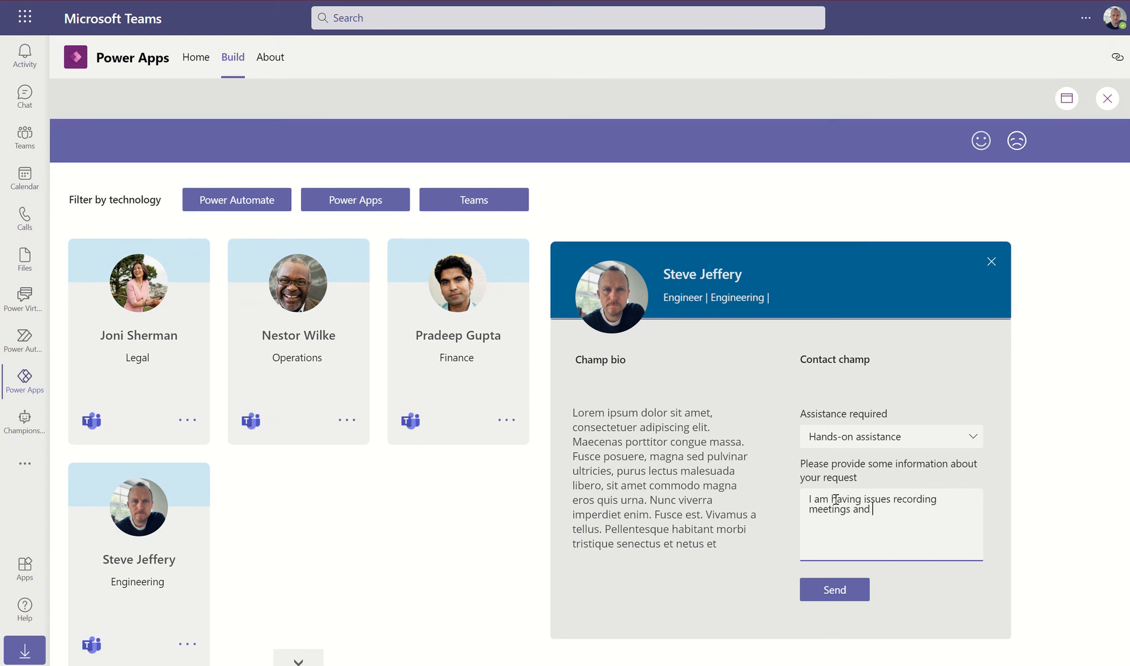
{"action": "type", "text": "would appreciate some assistance."}
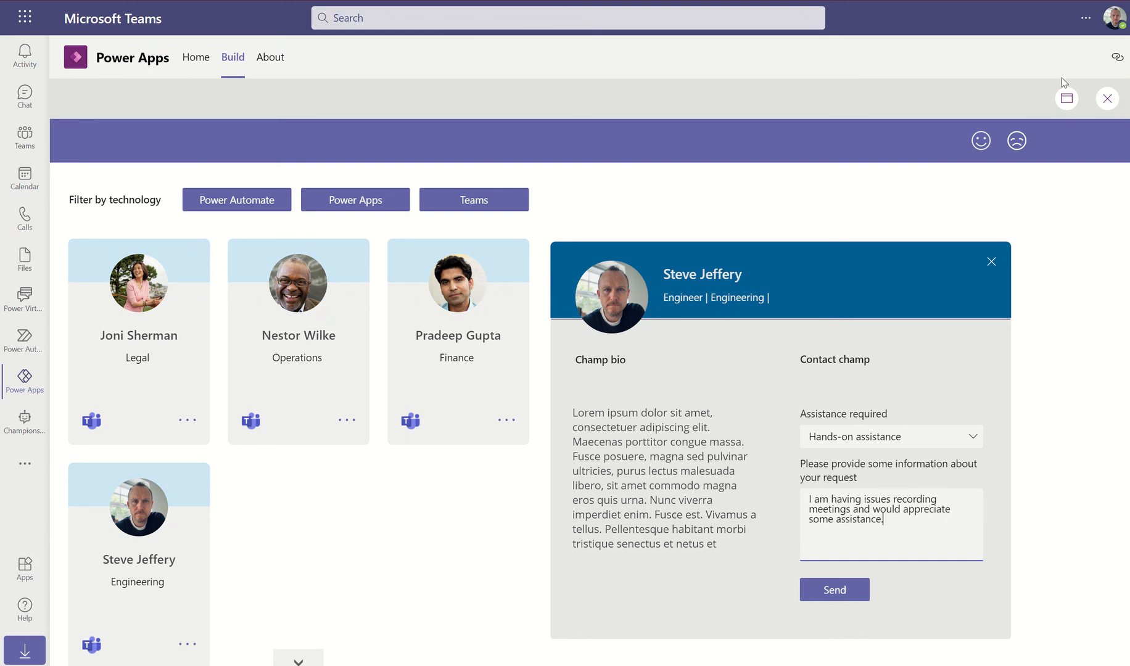
{"action": "left_click", "coordinate": [1107, 100]}
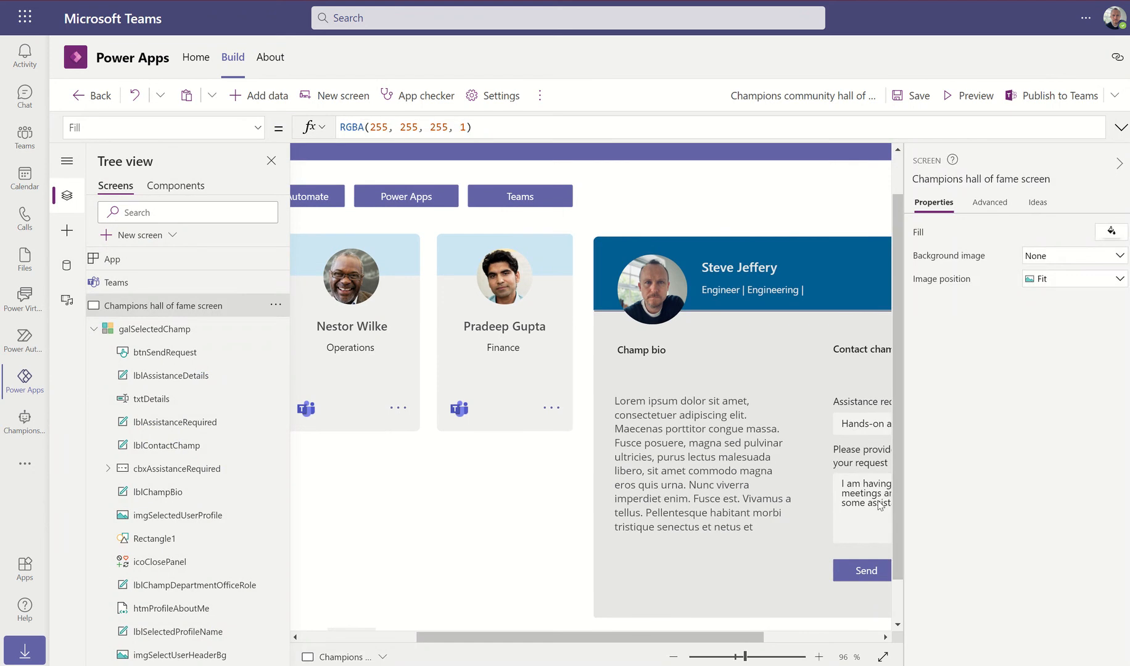
Select txtDetails and browse through its Advanced properties list
{"action": "left_click", "coordinate": [860, 483]}
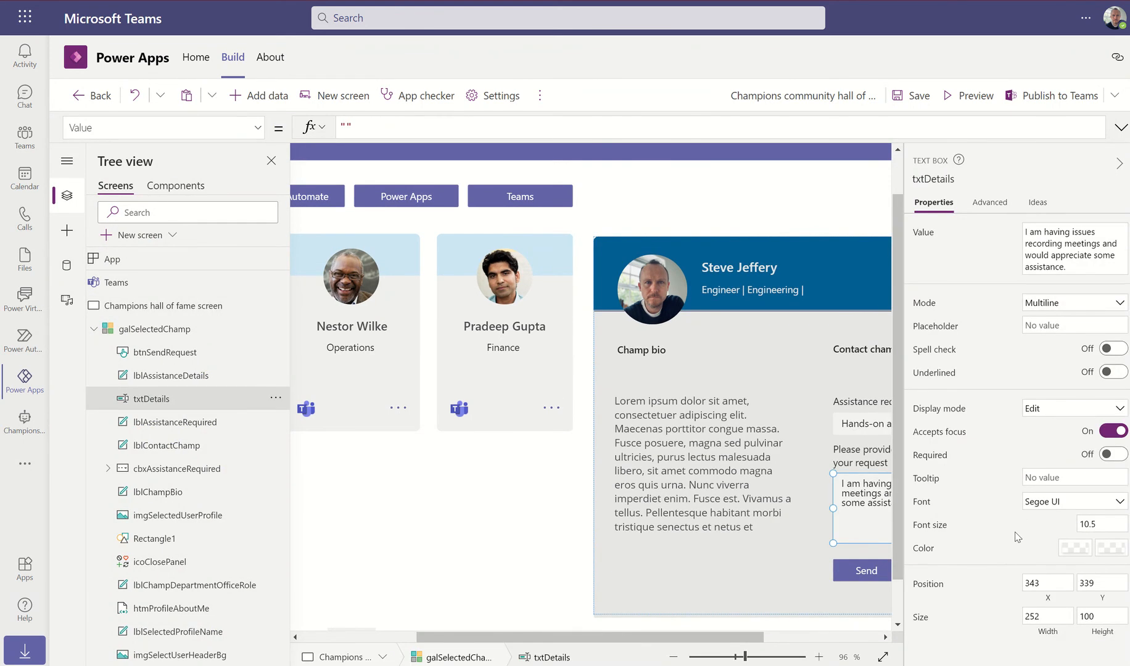
{"action": "left_click", "coordinate": [990, 205]}
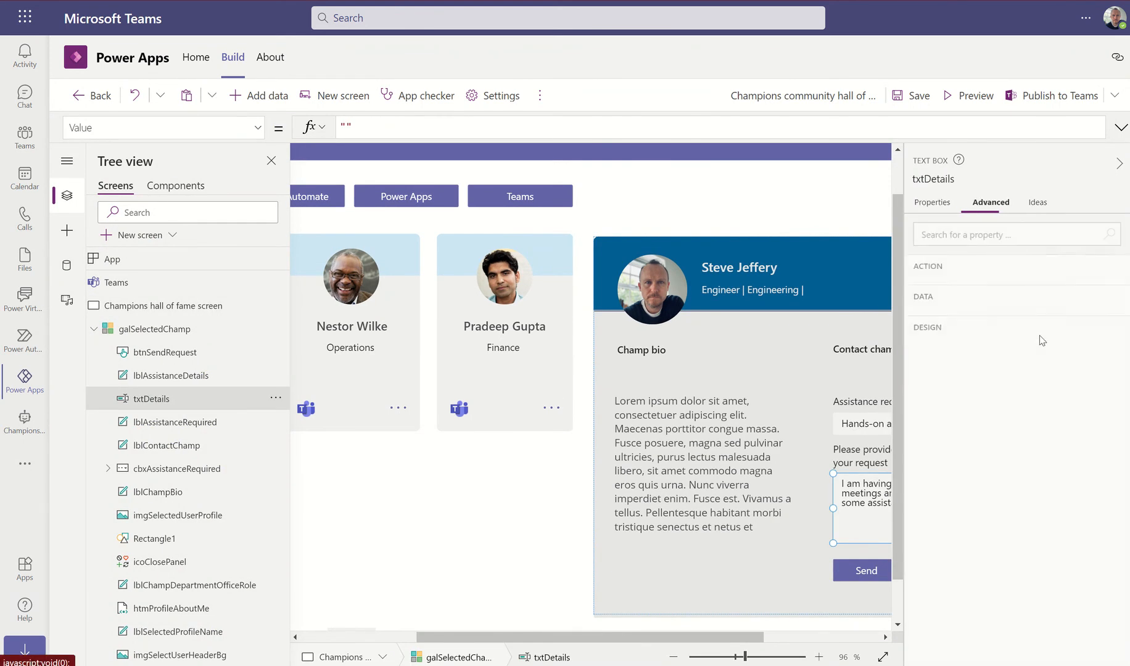
{"action": "scroll", "coordinate": [1006, 484], "scroll_direction": "down", "scroll_amount": 3}
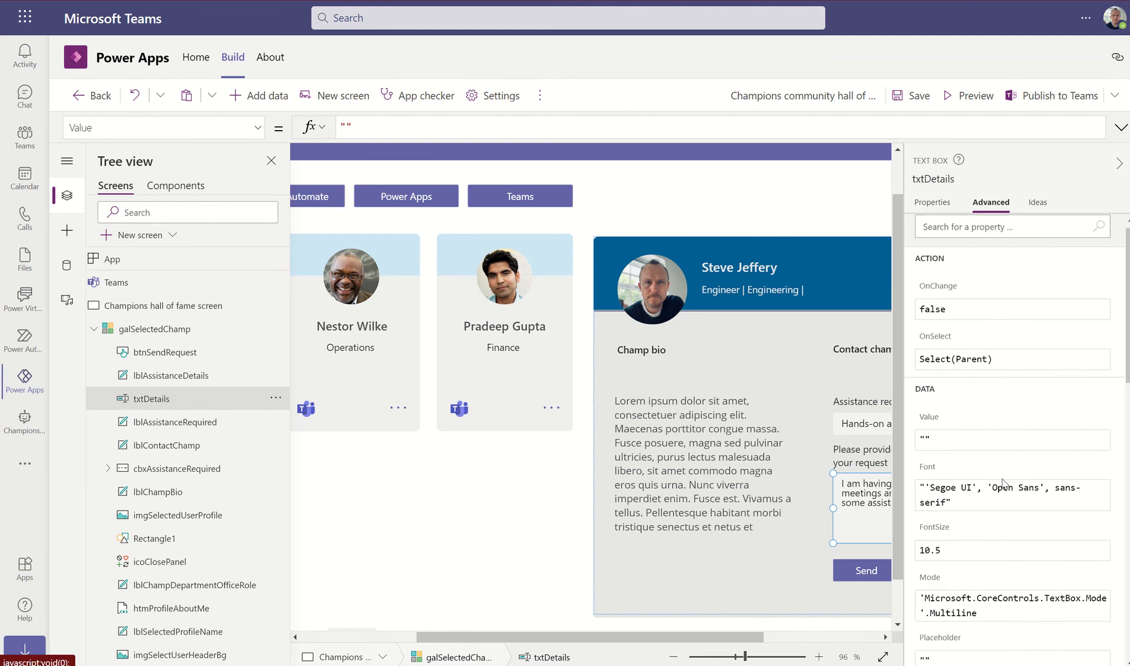
{"action": "scroll", "coordinate": [1002, 484], "scroll_direction": "down", "scroll_amount": 6}
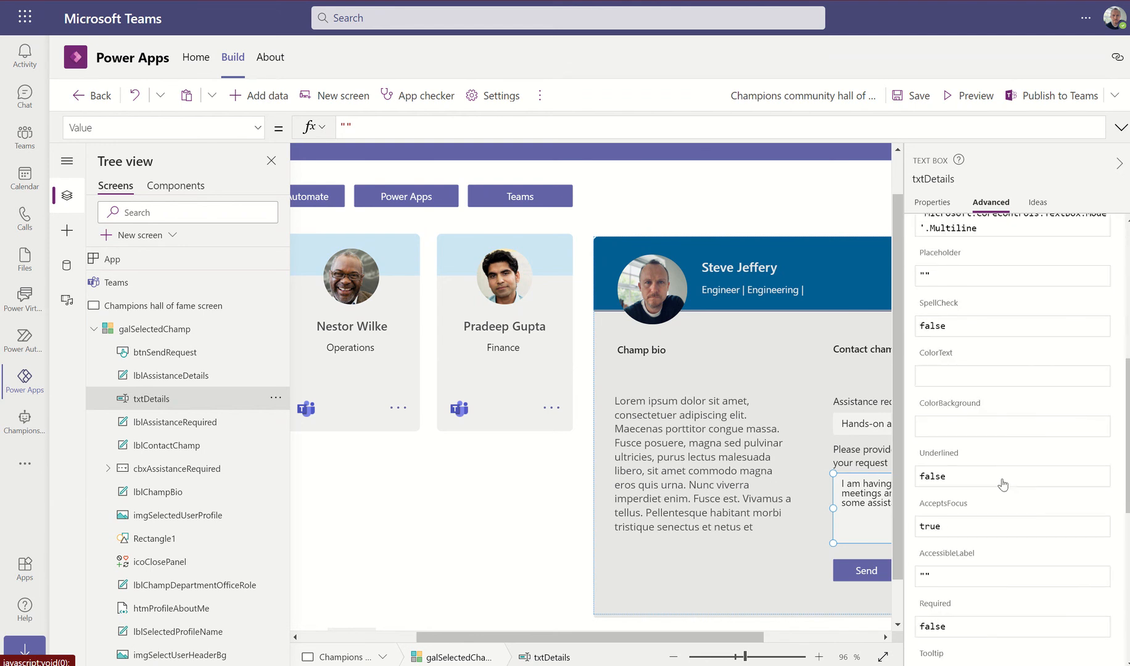
{"action": "scroll", "coordinate": [1003, 484], "scroll_direction": "down", "scroll_amount": 1}
{"action": "scroll", "coordinate": [1003, 484], "scroll_direction": "down", "scroll_amount": 3}
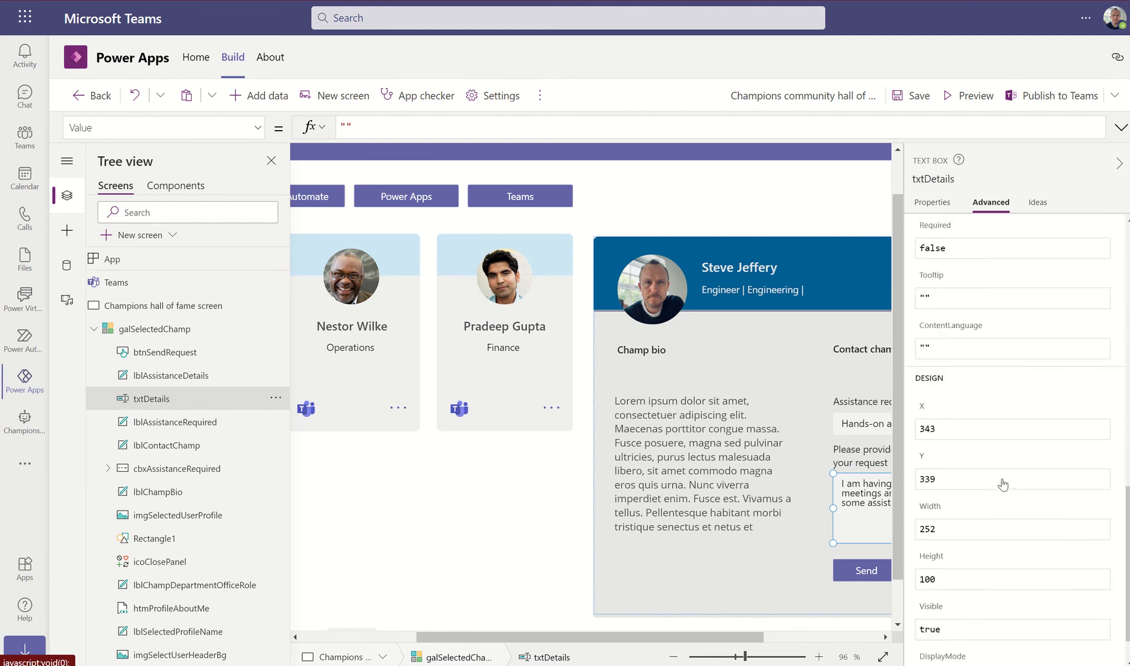
{"action": "scroll", "coordinate": [1002, 483], "scroll_direction": "up", "scroll_amount": 10}
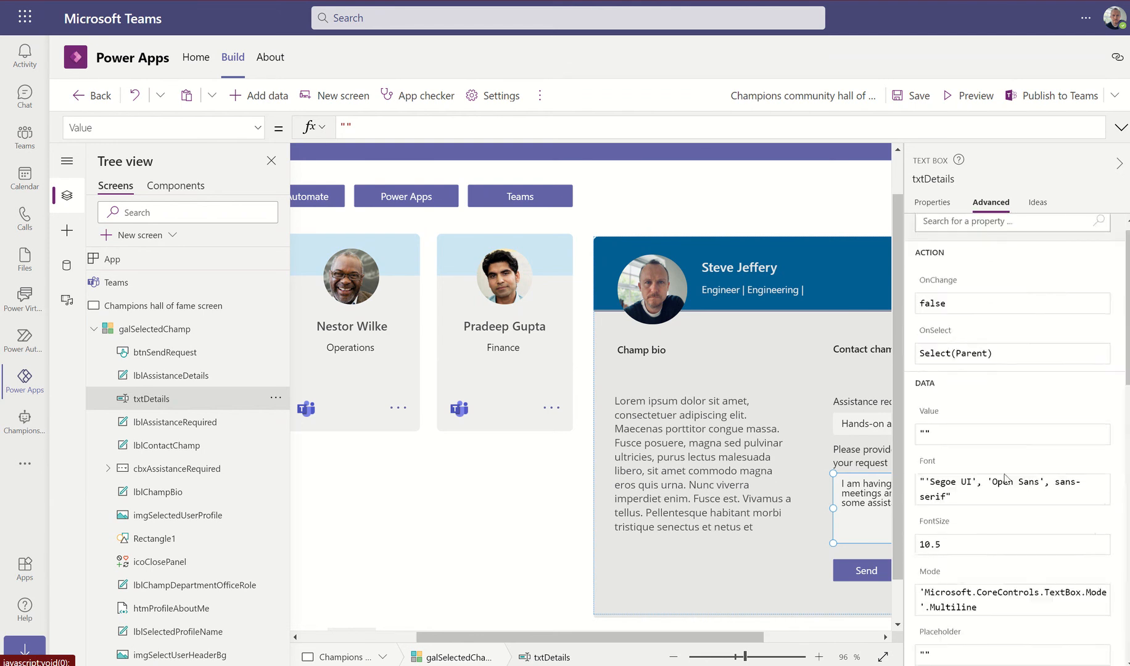
Preview the app and send the test request, posting a Power Automate card to chat
{"action": "left_click", "coordinate": [979, 97]}
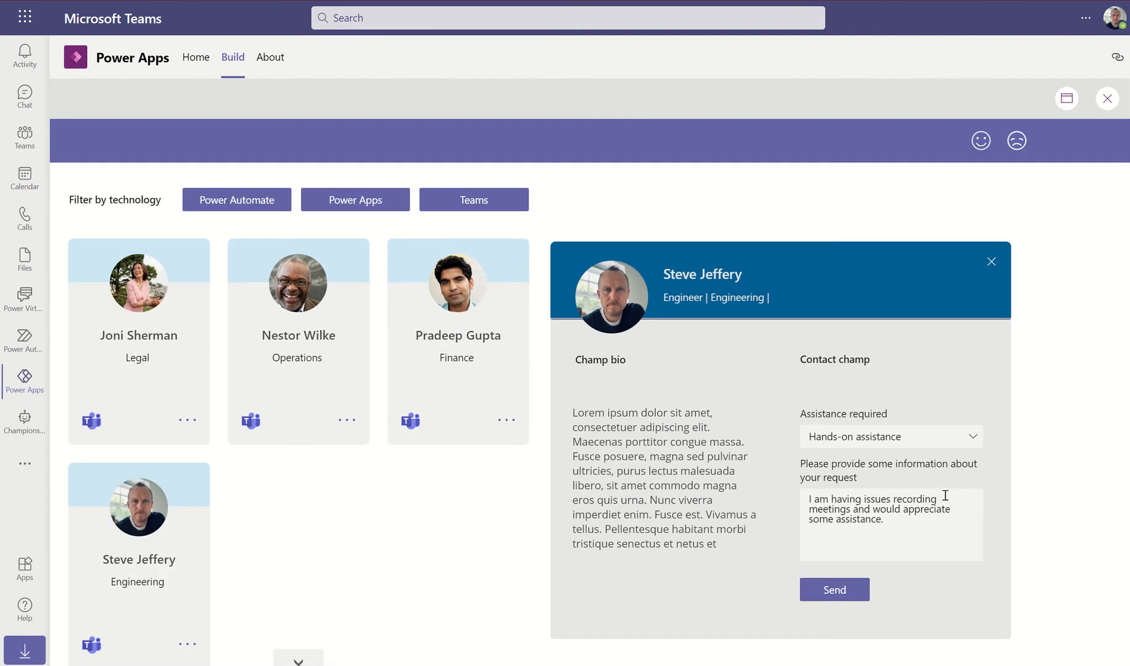
{"action": "left_click", "coordinate": [849, 595]}
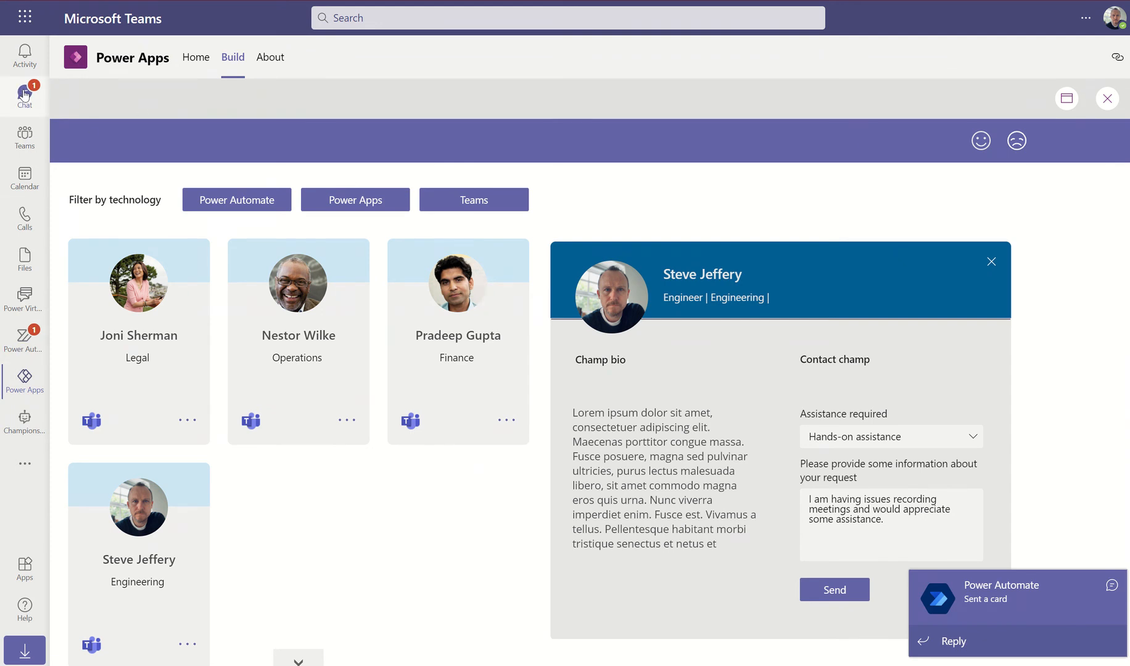
{"action": "left_click", "coordinate": [1107, 99]}
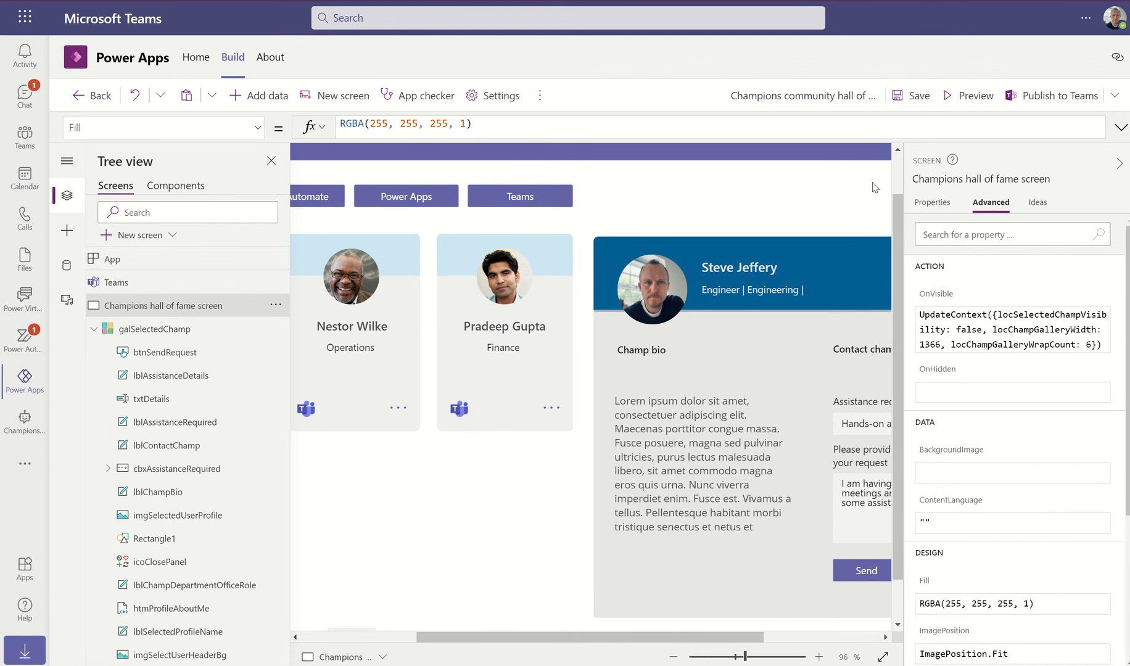
Go through Publish to Teams, save and close the channel settings, and return to the header
{"action": "left_click", "coordinate": [1025, 95]}
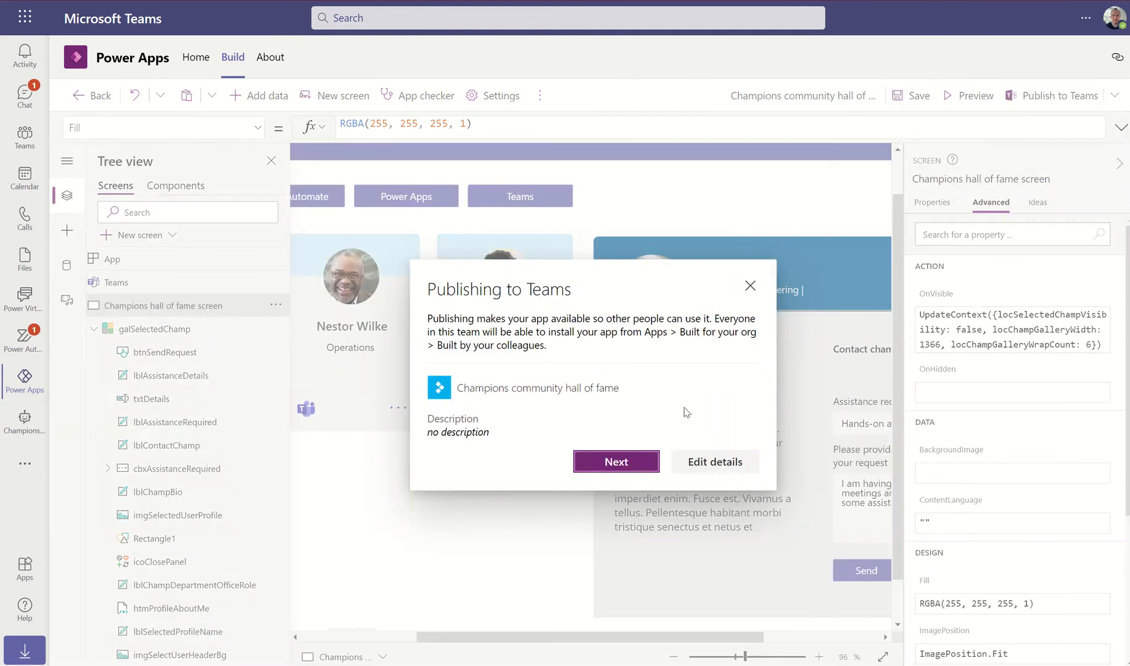
{"action": "left_click", "coordinate": [610, 463]}
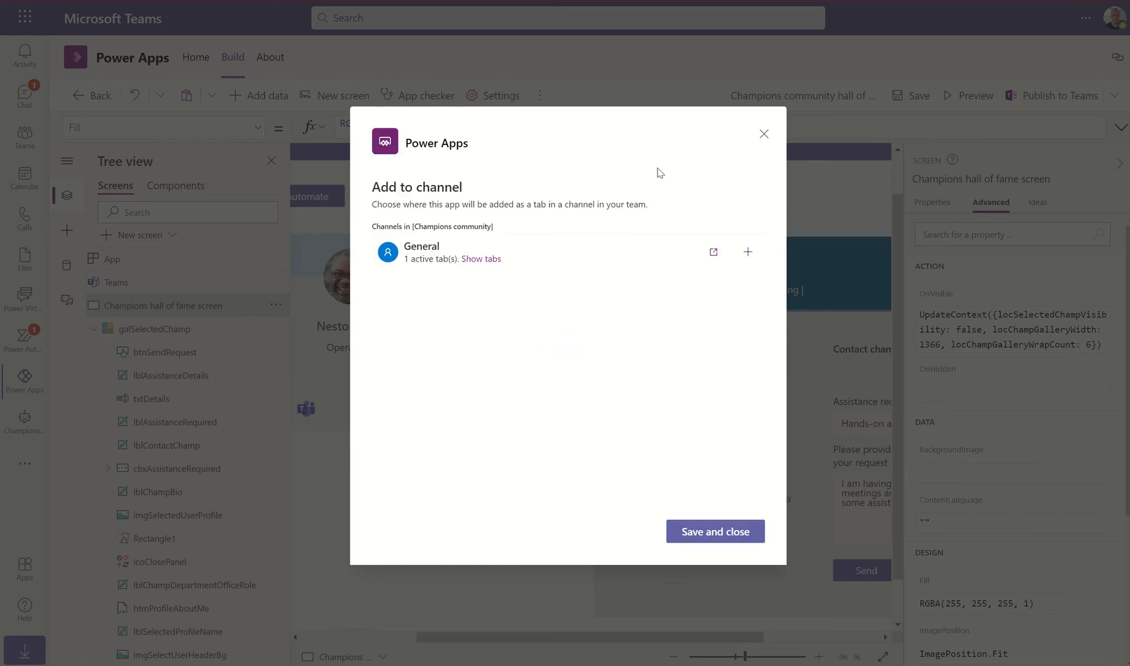
{"action": "left_click", "coordinate": [717, 533]}
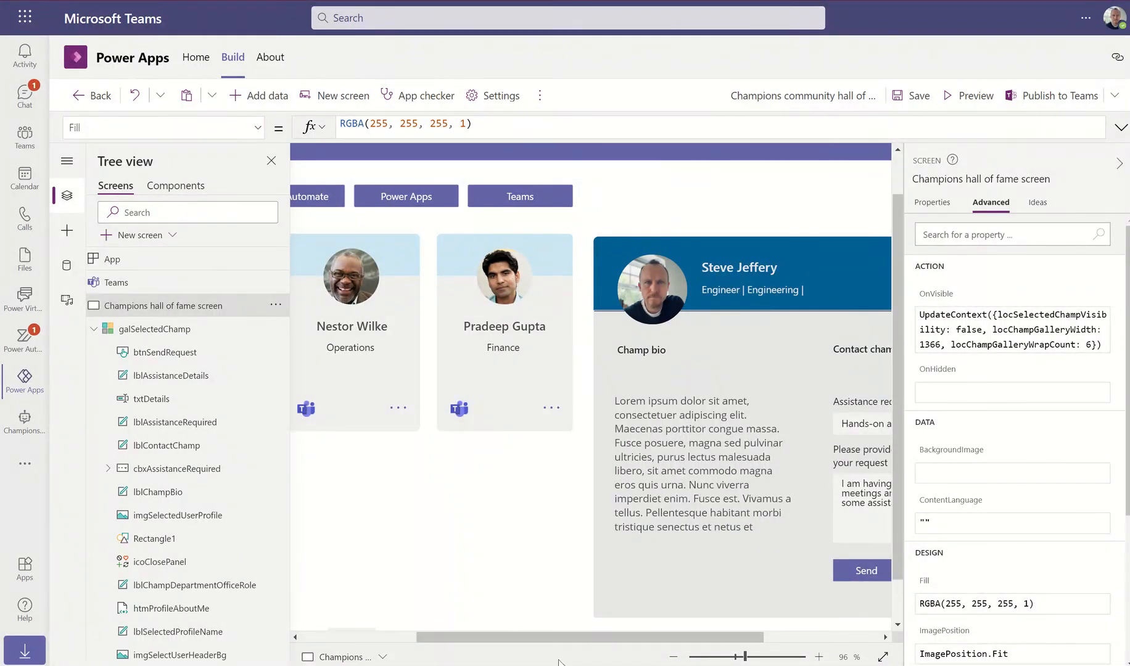
{"action": "scroll", "coordinate": [395, 469], "scroll_direction": "left", "scroll_amount": 5}
{"action": "scroll", "coordinate": [396, 262], "scroll_direction": "up", "scroll_amount": 2}
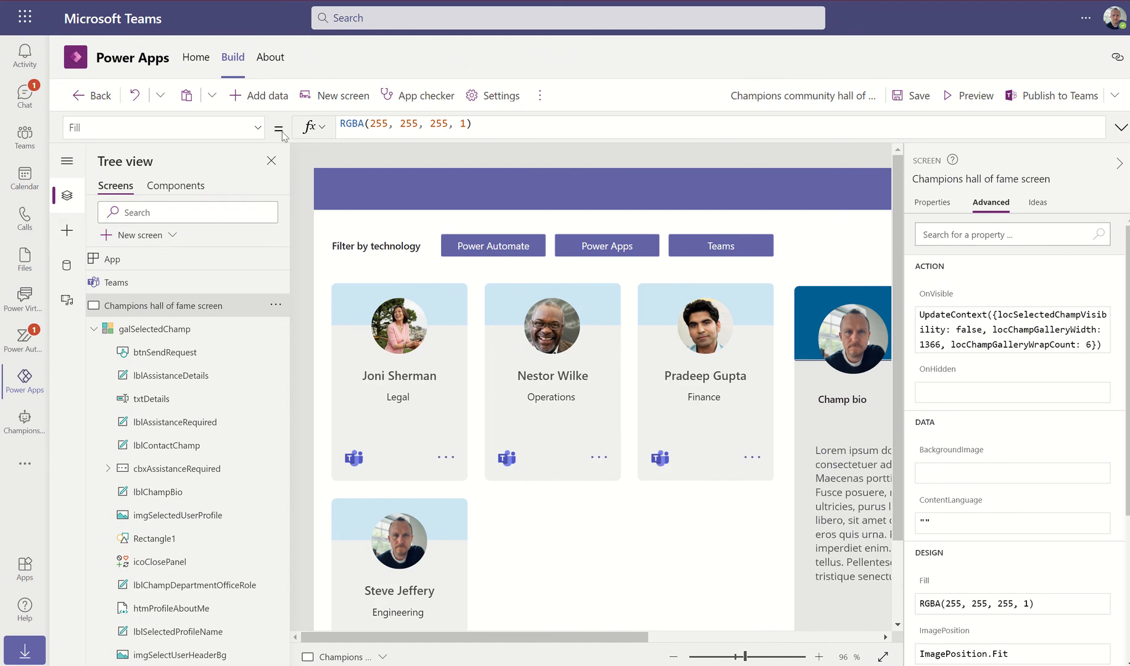
Insert a label on the purple header with the text 'Hall of fame'
{"action": "left_click", "coordinate": [67, 230]}
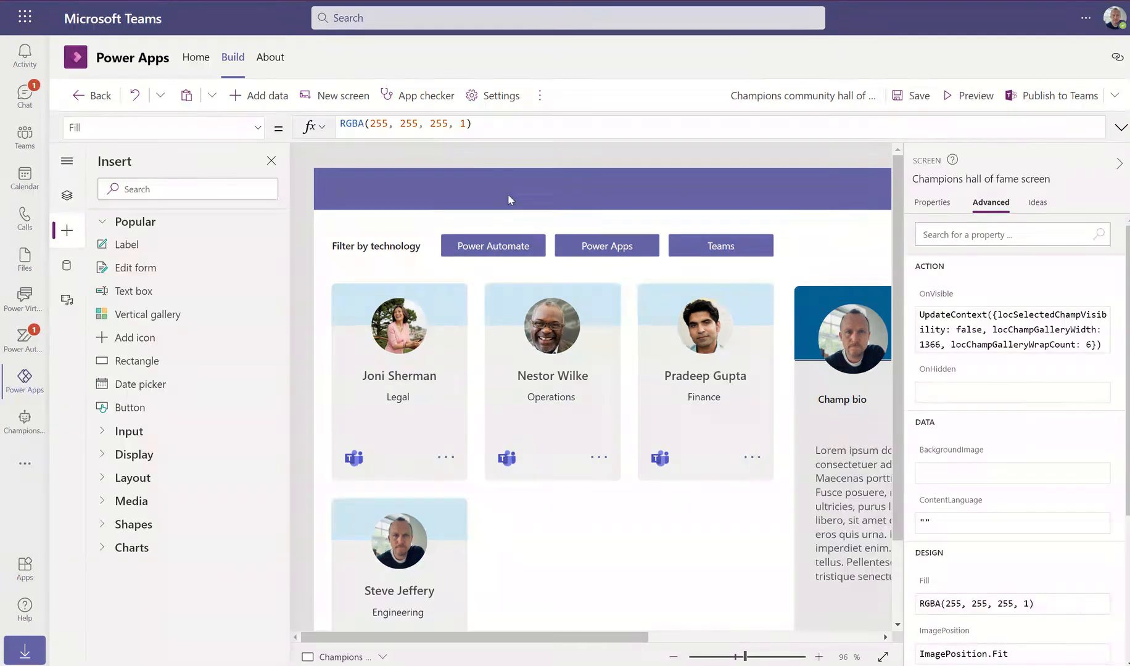
{"action": "left_click_drag", "start_coordinate": [507, 199], "coordinate": [504, 195]}
{"action": "left_click_drag", "start_coordinate": [360, 194], "coordinate": [359, 189]}
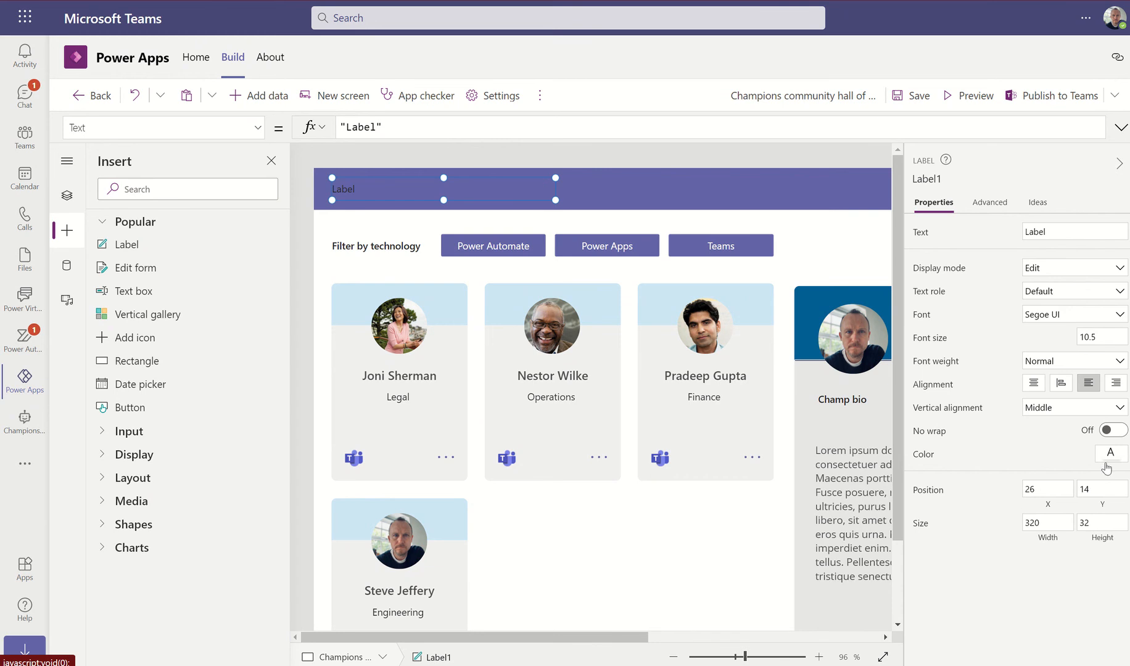
{"action": "left_click", "coordinate": [1110, 459]}
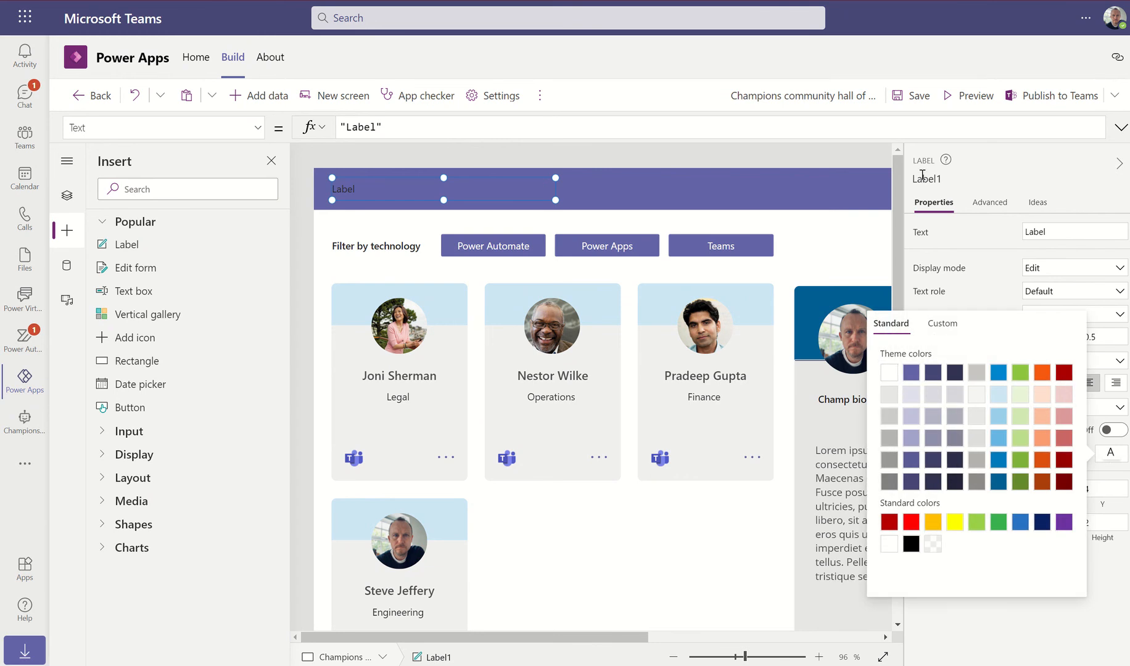
{"action": "left_click", "coordinate": [374, 128]}
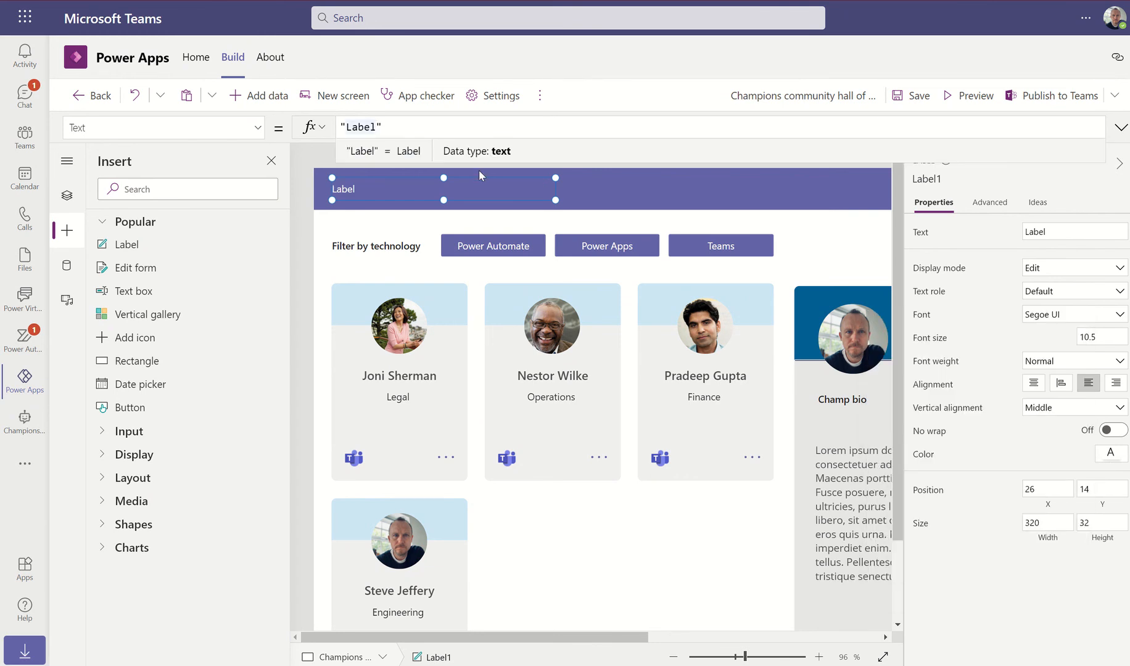
{"action": "key", "text": "BackSpace"}
{"action": "key", "text": "BackSpace"}
{"action": "key", "text": "BackSpace"}
{"action": "key", "text": "BackSpace"}
{"action": "key", "text": "BackSpace"}
{"action": "type", "text": "Ham"}
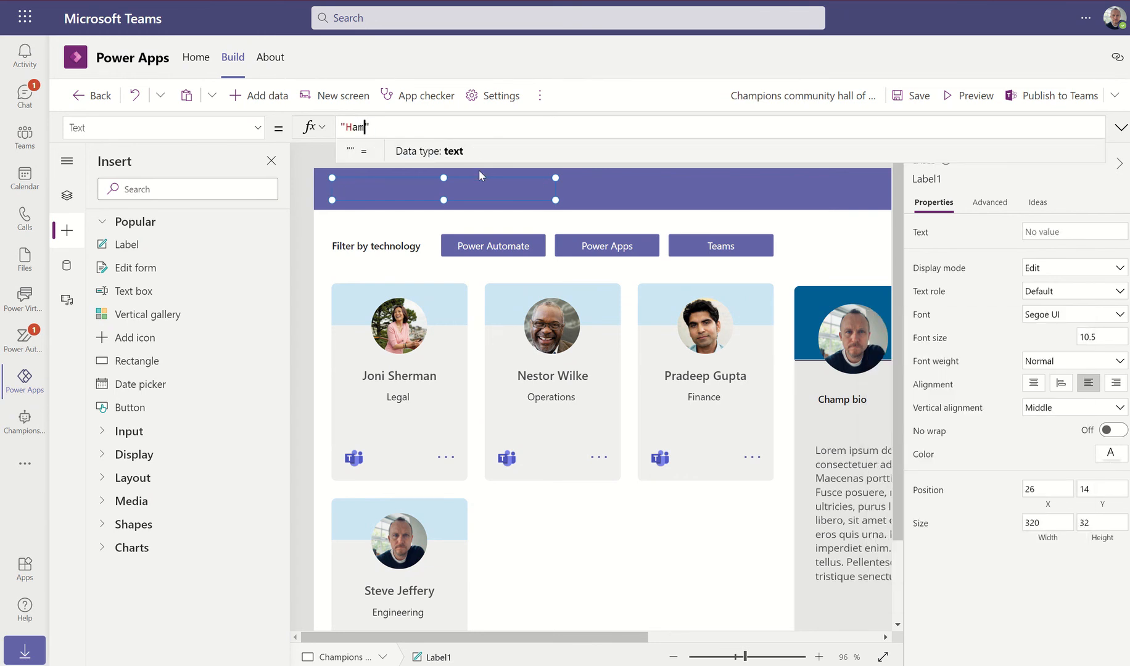
{"action": "key", "text": "BackSpace"}
{"action": "type", "text": "ll of fame"}
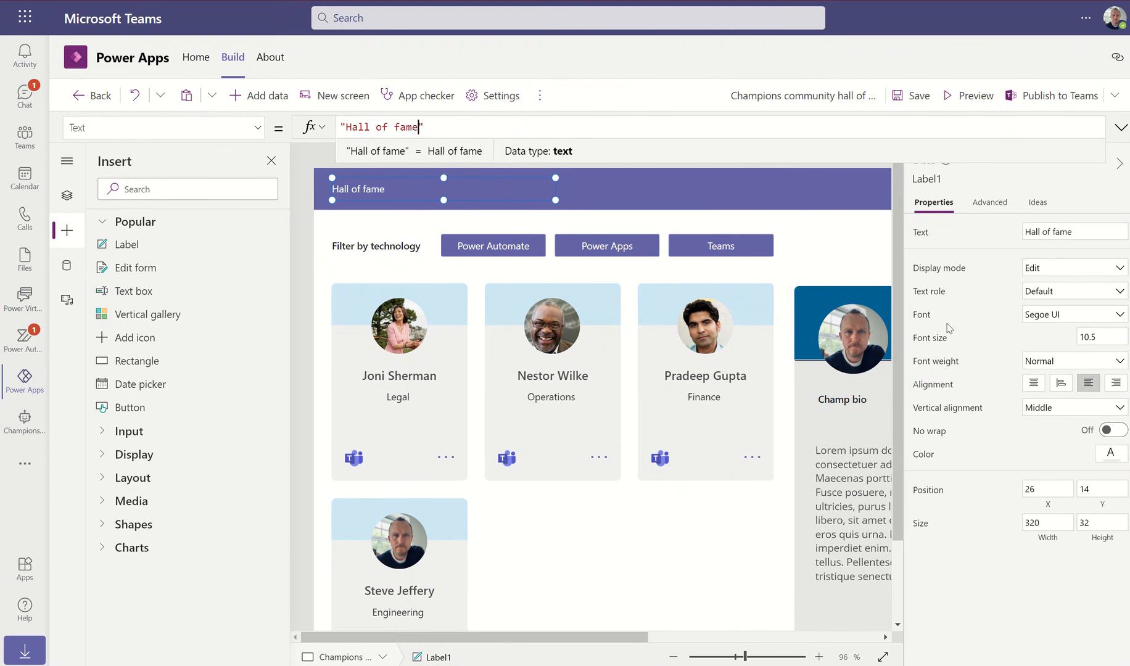
Make the title font size 15 and Semibold, and shift it right
{"action": "left_click", "coordinate": [1111, 338]}
{"action": "left_click_drag", "start_coordinate": [1111, 339], "coordinate": [1064, 340]}
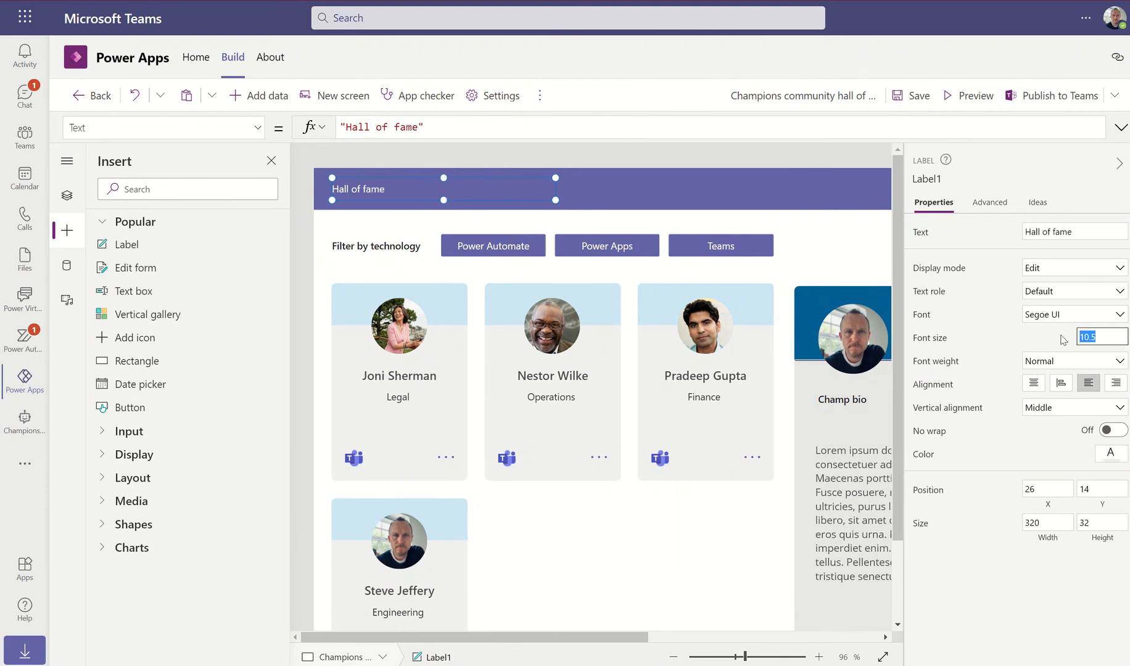
{"action": "type", "text": "15"}
{"action": "key", "text": "Return"}
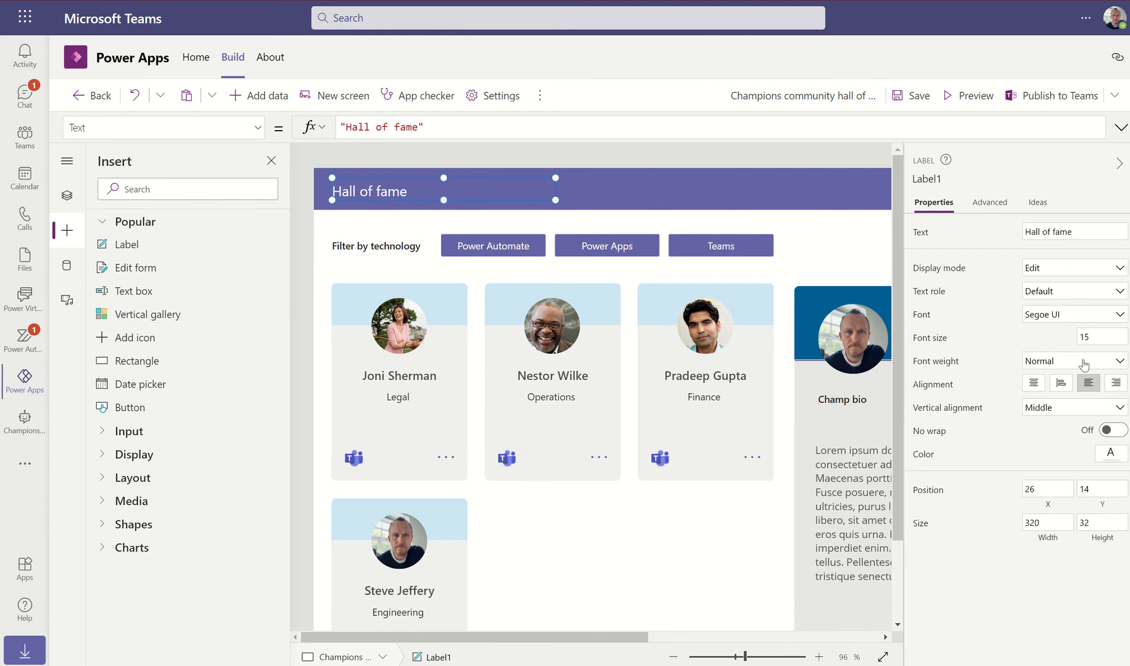
{"action": "left_click", "coordinate": [1082, 367]}
{"action": "left_click", "coordinate": [1049, 435]}
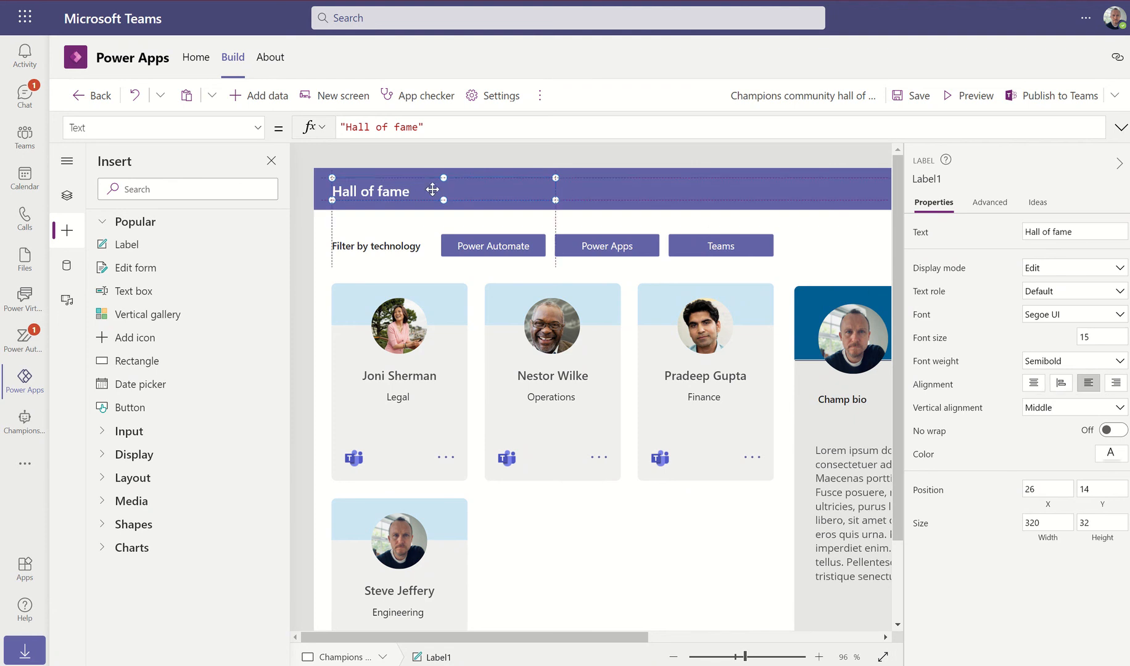
{"action": "left_click_drag", "start_coordinate": [404, 193], "coordinate": [456, 192]}
Add an icon and place it in the header's top-left corner
{"action": "left_click", "coordinate": [358, 190]}
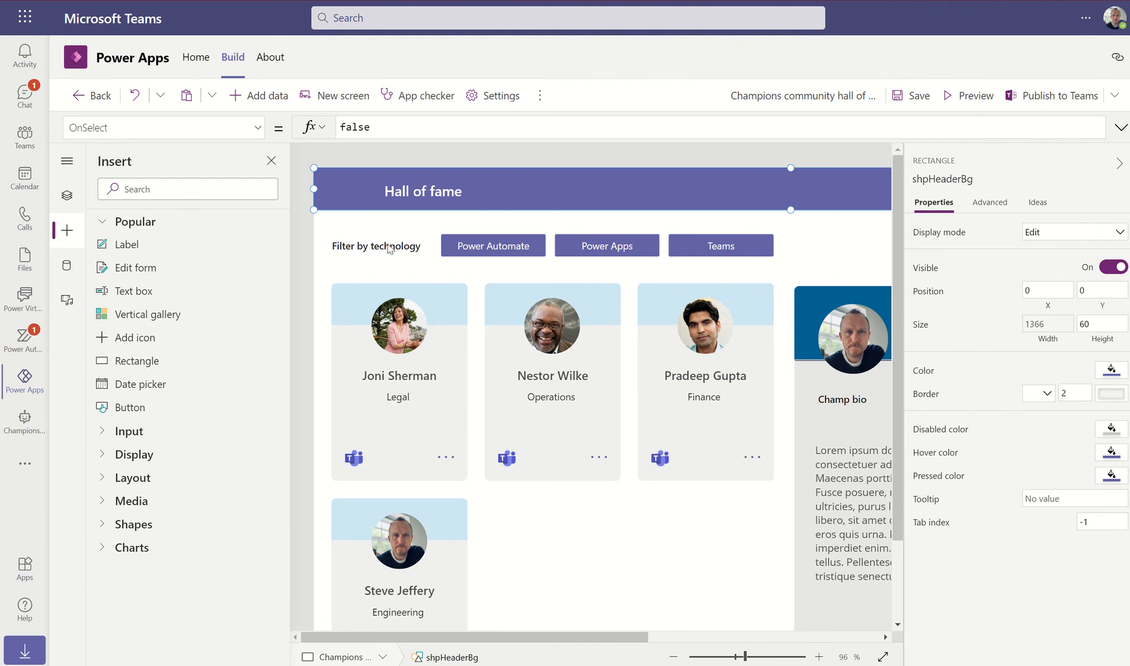
{"action": "left_click", "coordinate": [132, 337]}
{"action": "left_click_drag", "start_coordinate": [363, 202], "coordinate": [352, 184]}
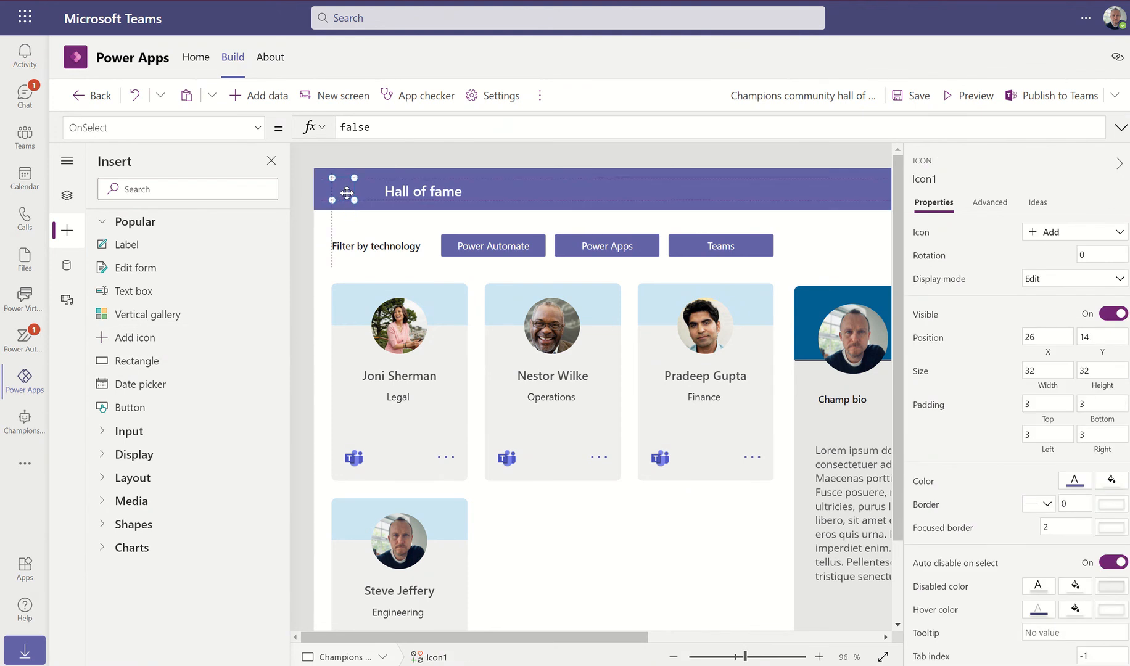
{"action": "left_click", "coordinate": [1074, 482]}
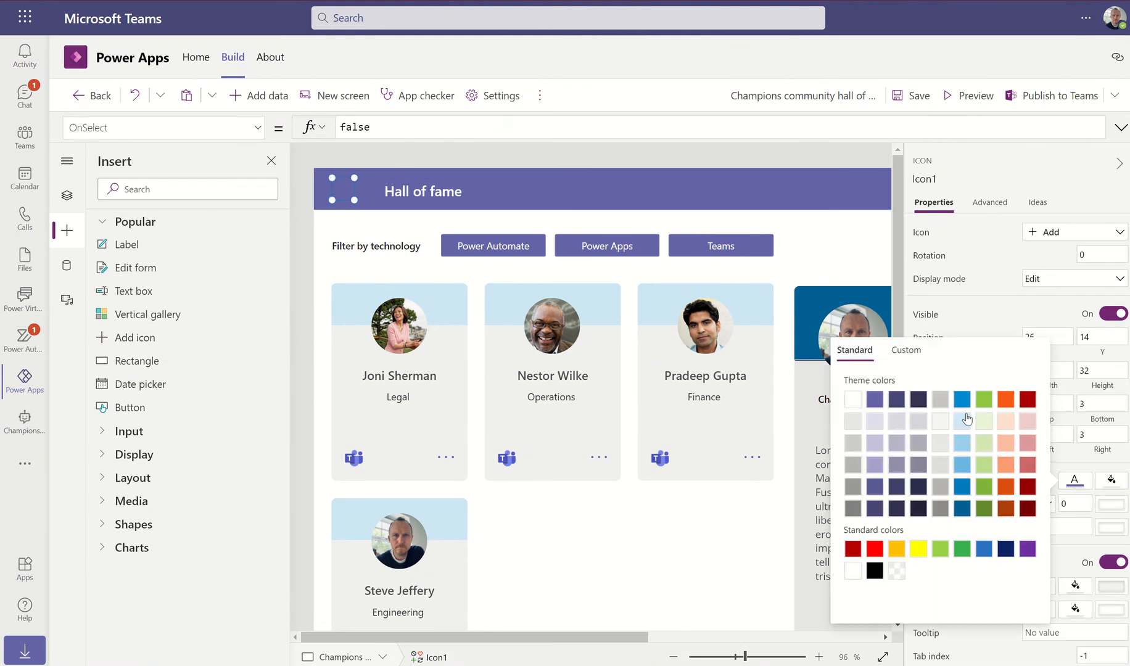
Change the icon's shape to Ribbon
{"action": "left_click", "coordinate": [1078, 242]}
{"action": "scroll", "coordinate": [1018, 385], "scroll_direction": "down", "scroll_amount": 8}
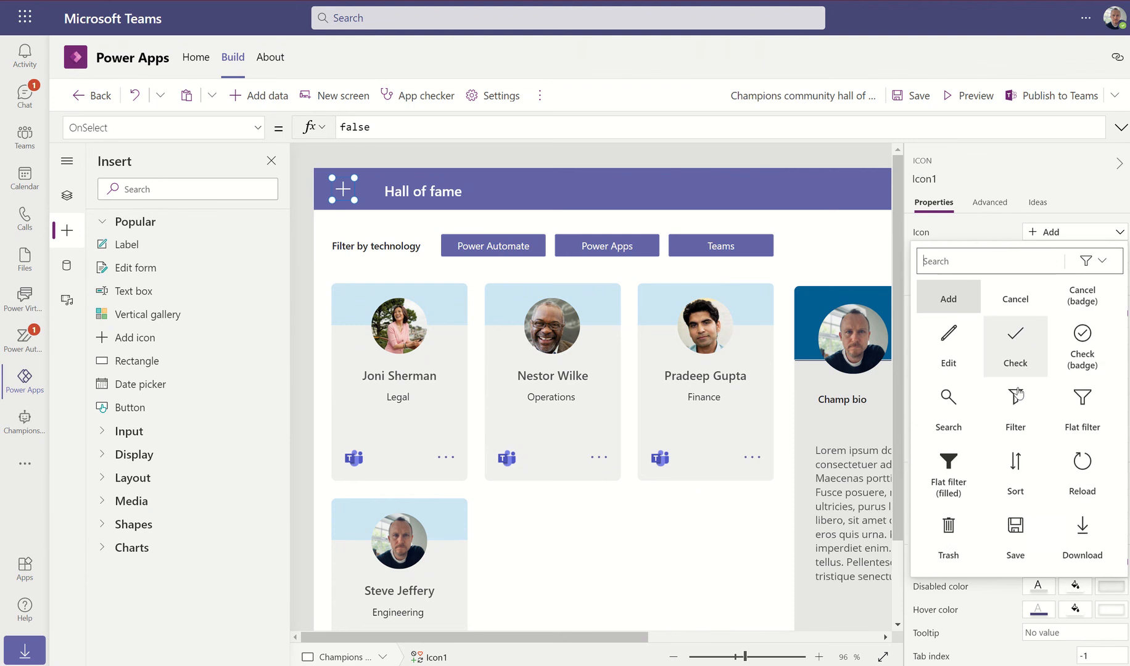
{"action": "scroll", "coordinate": [1020, 395], "scroll_direction": "down", "scroll_amount": 5}
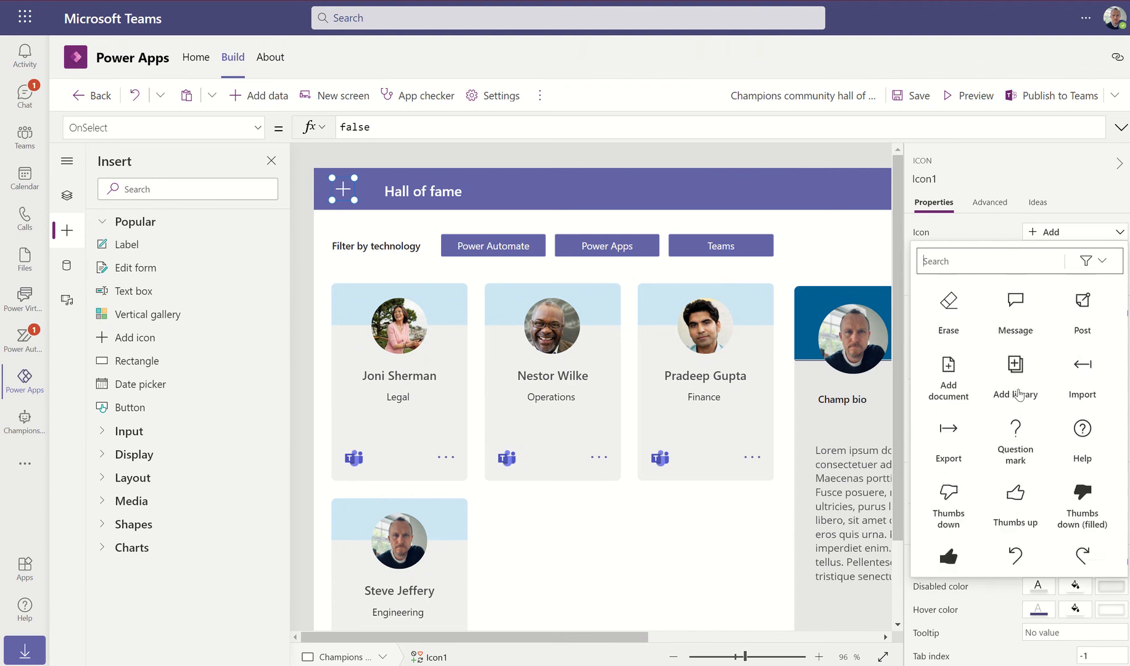
{"action": "scroll", "coordinate": [1019, 394], "scroll_direction": "down", "scroll_amount": 5}
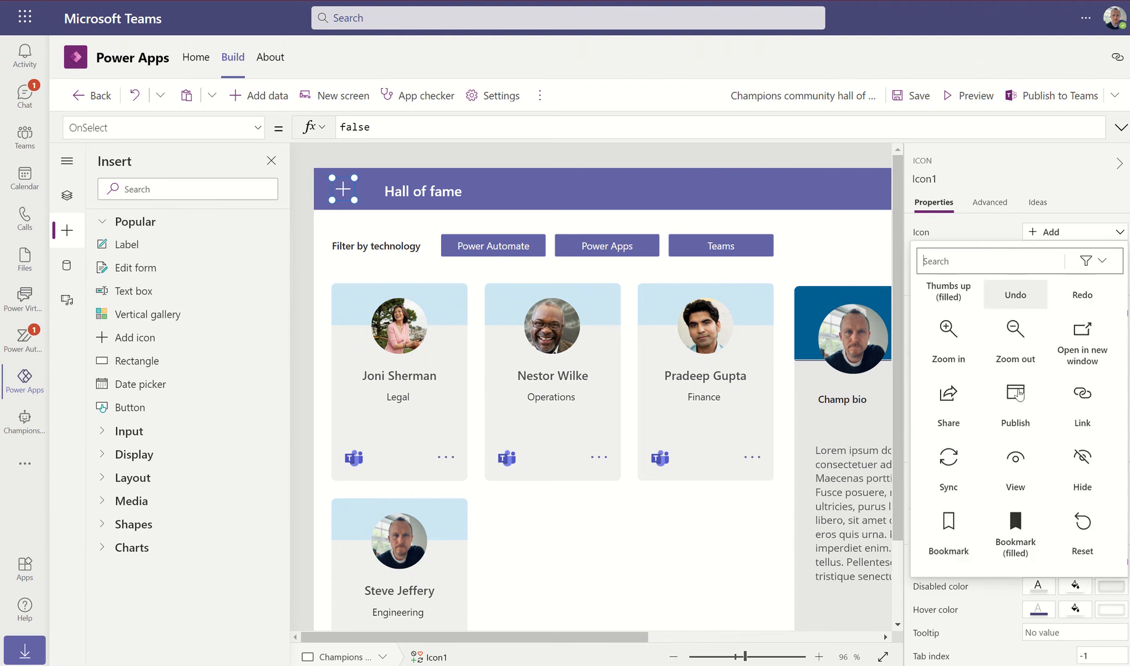
{"action": "scroll", "coordinate": [1018, 395], "scroll_direction": "down", "scroll_amount": 6}
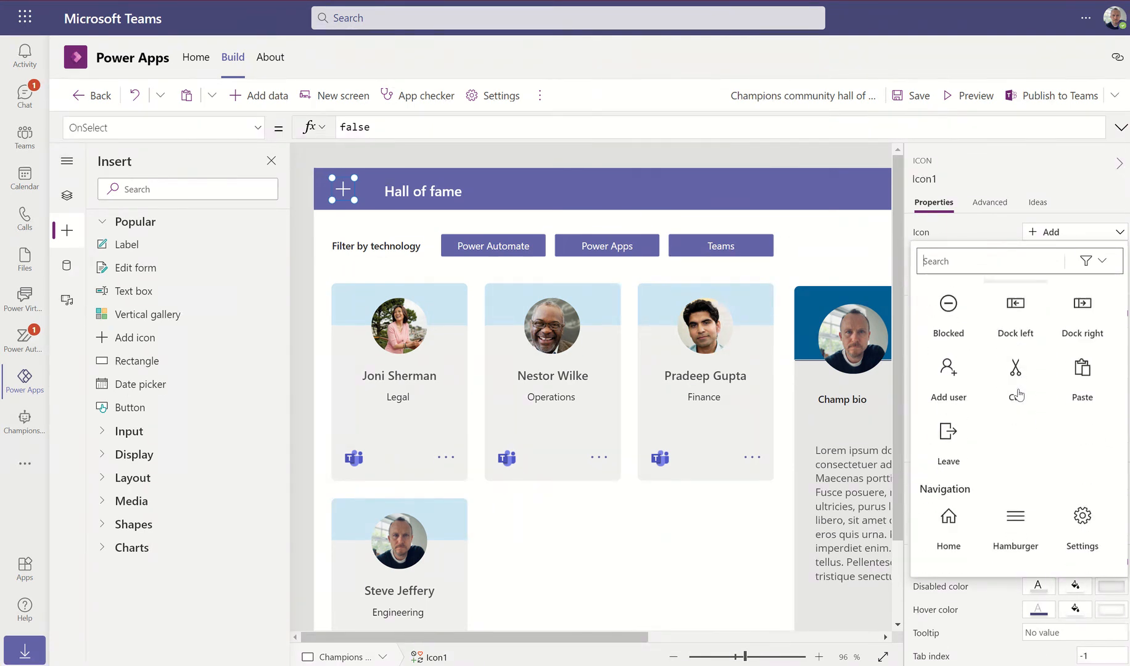
{"action": "scroll", "coordinate": [1018, 395], "scroll_direction": "down", "scroll_amount": 6}
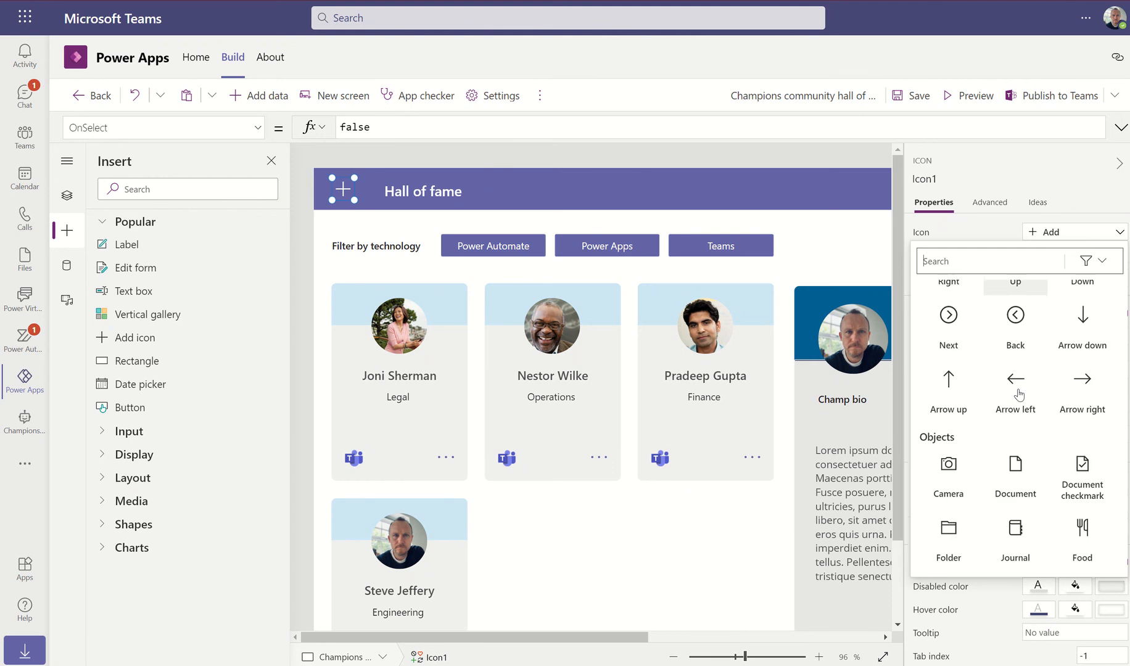
{"action": "scroll", "coordinate": [1019, 394], "scroll_direction": "down", "scroll_amount": 6}
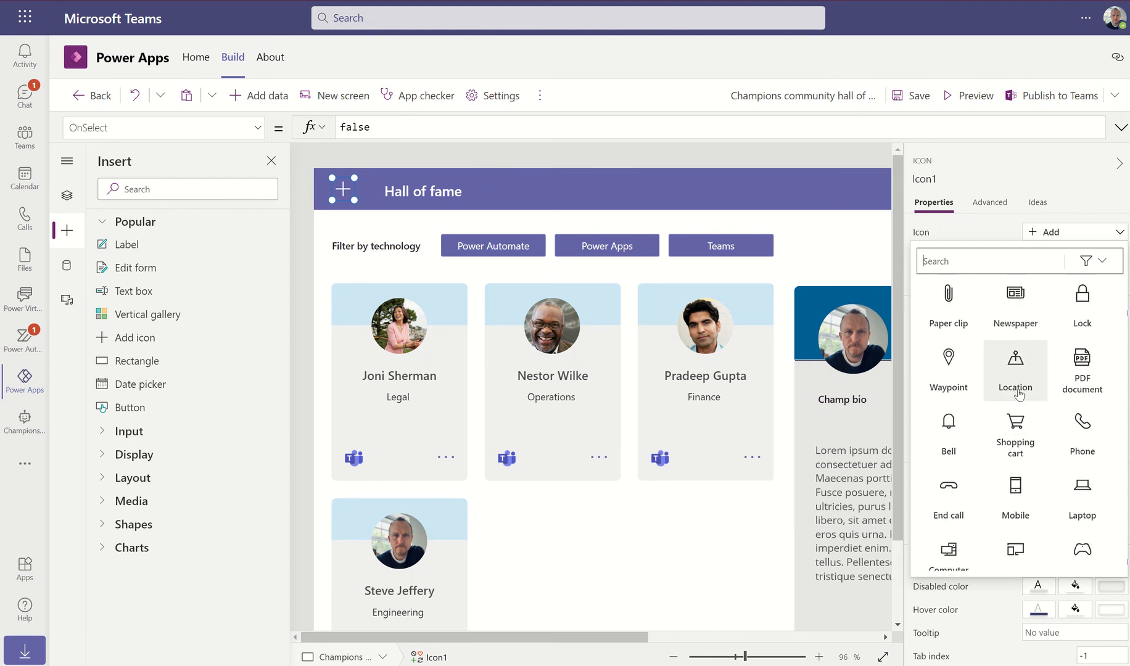
{"action": "scroll", "coordinate": [1019, 395], "scroll_direction": "down", "scroll_amount": 2}
{"action": "scroll", "coordinate": [1019, 394], "scroll_direction": "down", "scroll_amount": 4}
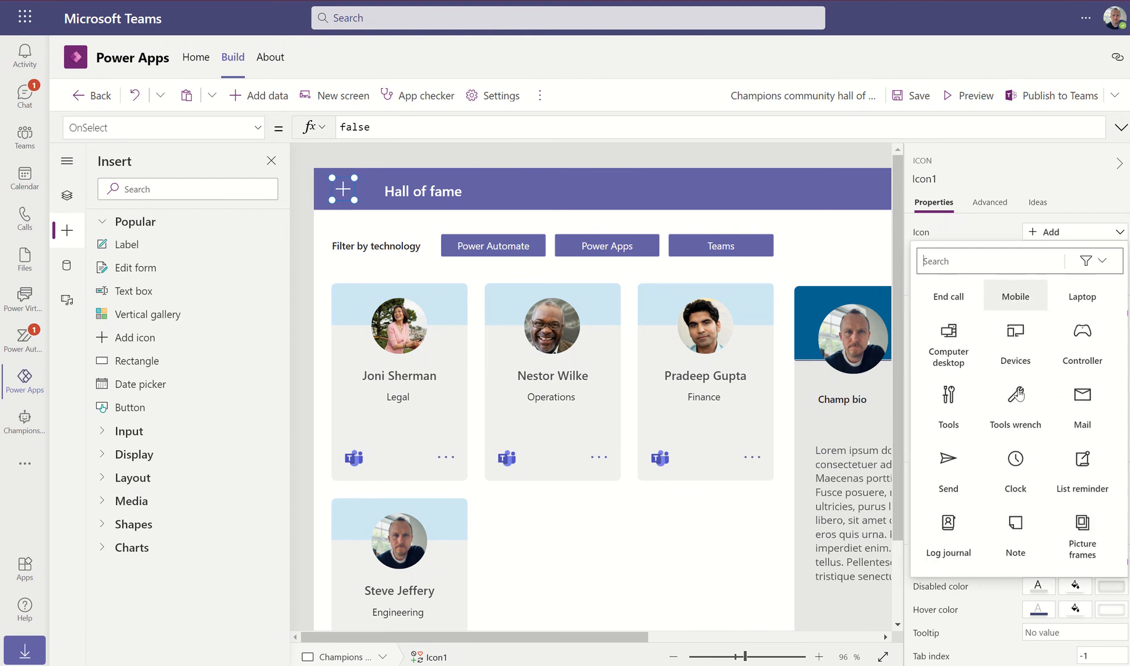
{"action": "scroll", "coordinate": [1019, 394], "scroll_direction": "down", "scroll_amount": 3}
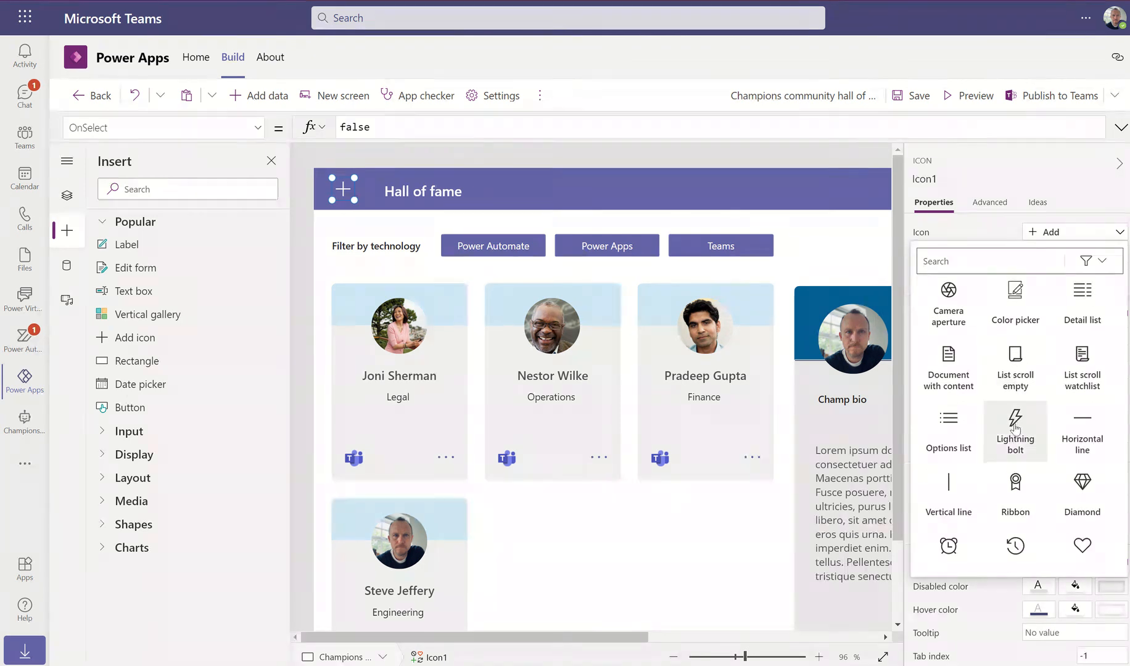
{"action": "scroll", "coordinate": [1020, 425], "scroll_direction": "down", "scroll_amount": 3}
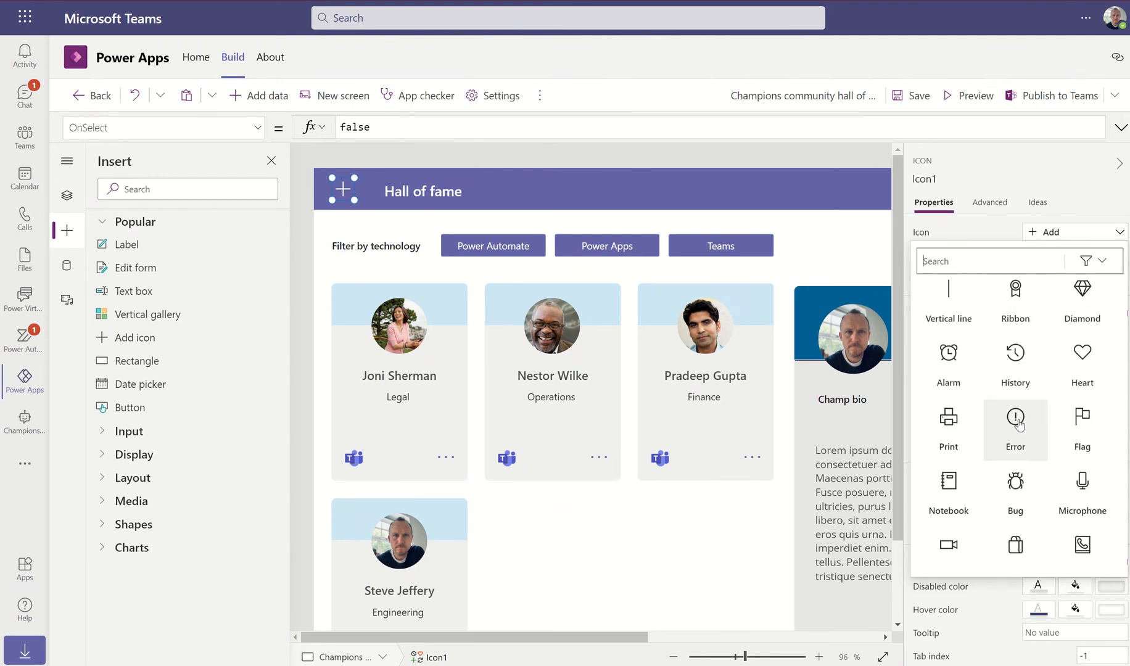
{"action": "scroll", "coordinate": [1021, 425], "scroll_direction": "up", "scroll_amount": 2}
{"action": "scroll", "coordinate": [1020, 426], "scroll_direction": "down", "scroll_amount": 5}
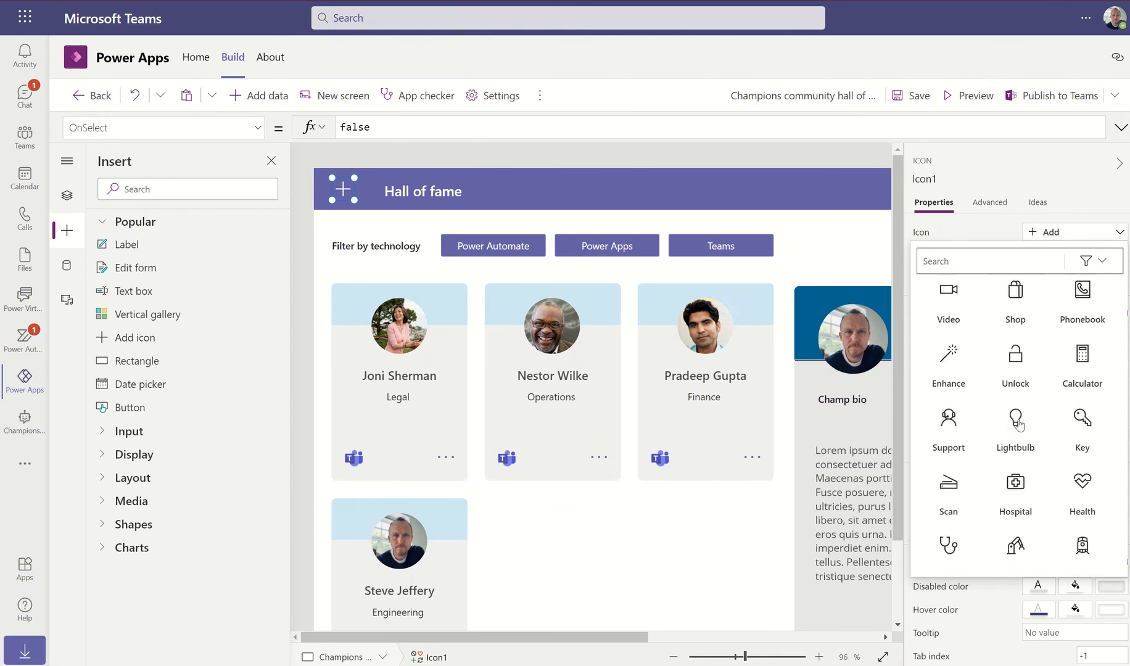
{"action": "scroll", "coordinate": [1019, 424], "scroll_direction": "down", "scroll_amount": 4}
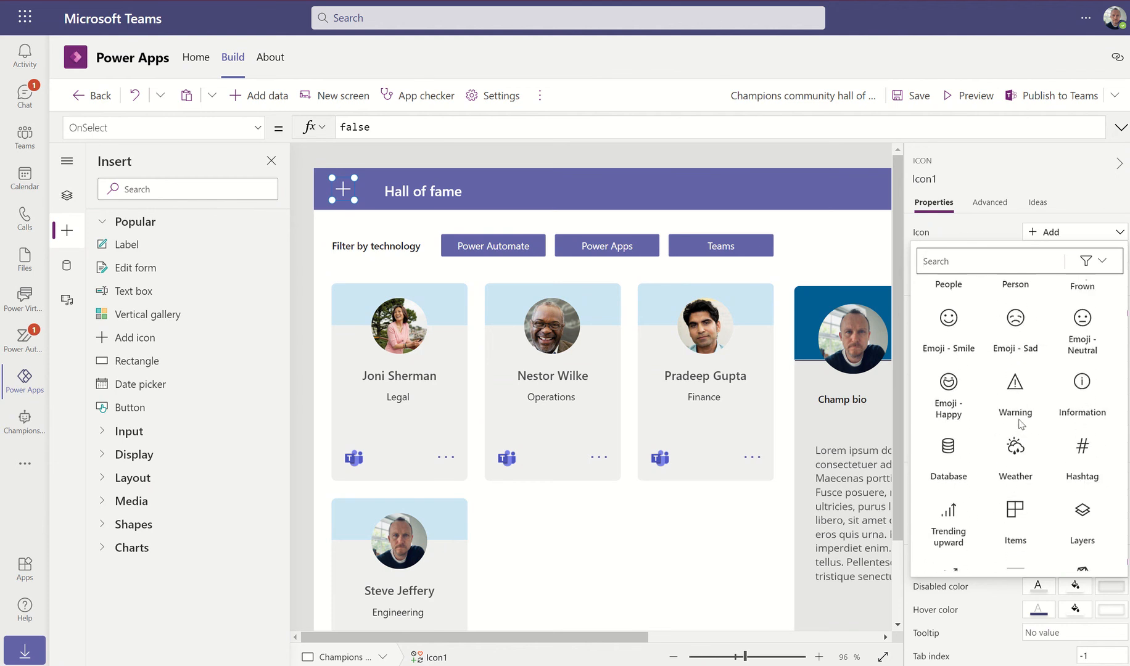
{"action": "scroll", "coordinate": [1020, 425], "scroll_direction": "up", "scroll_amount": 3}
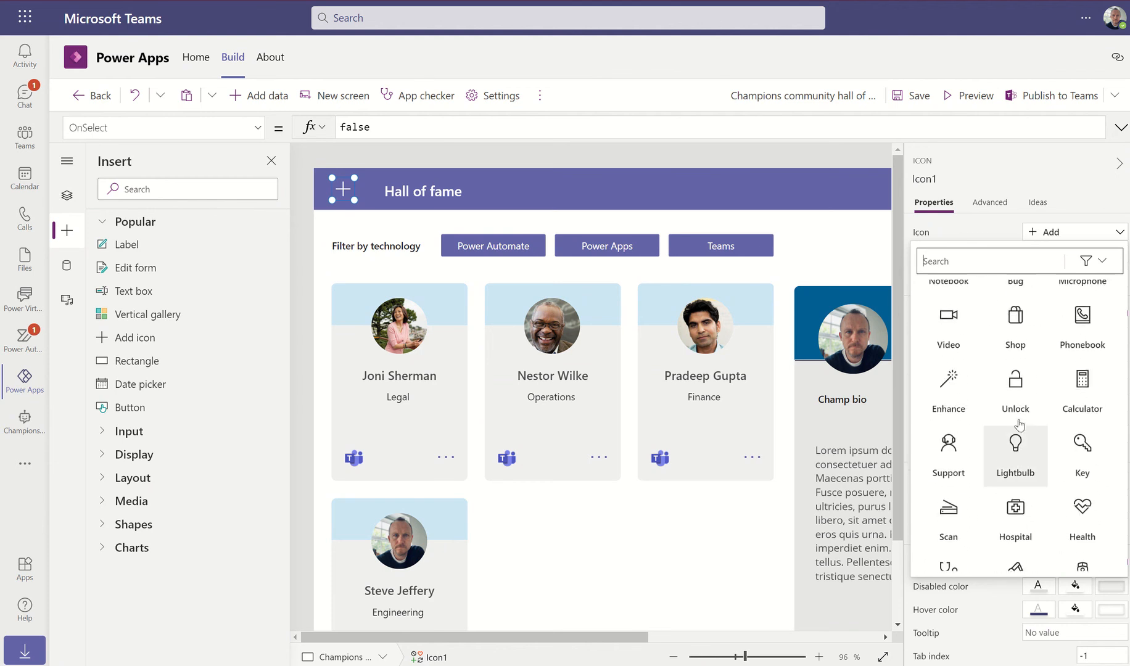
{"action": "scroll", "coordinate": [1020, 425], "scroll_direction": "up", "scroll_amount": 1}
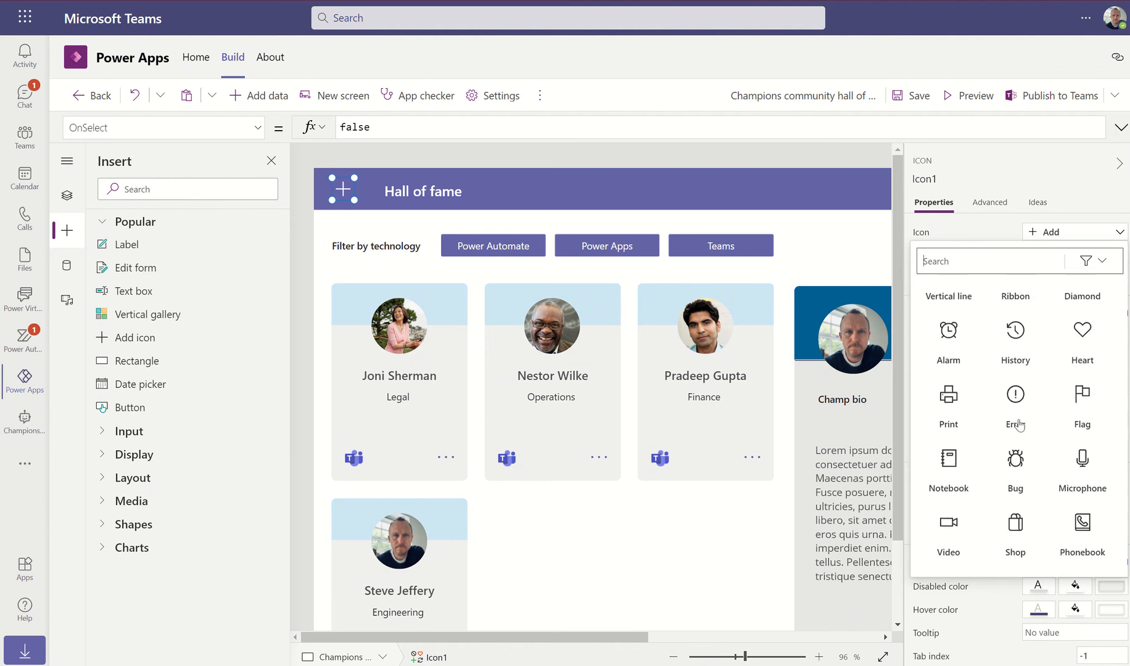
{"action": "left_click", "coordinate": [1015, 327]}
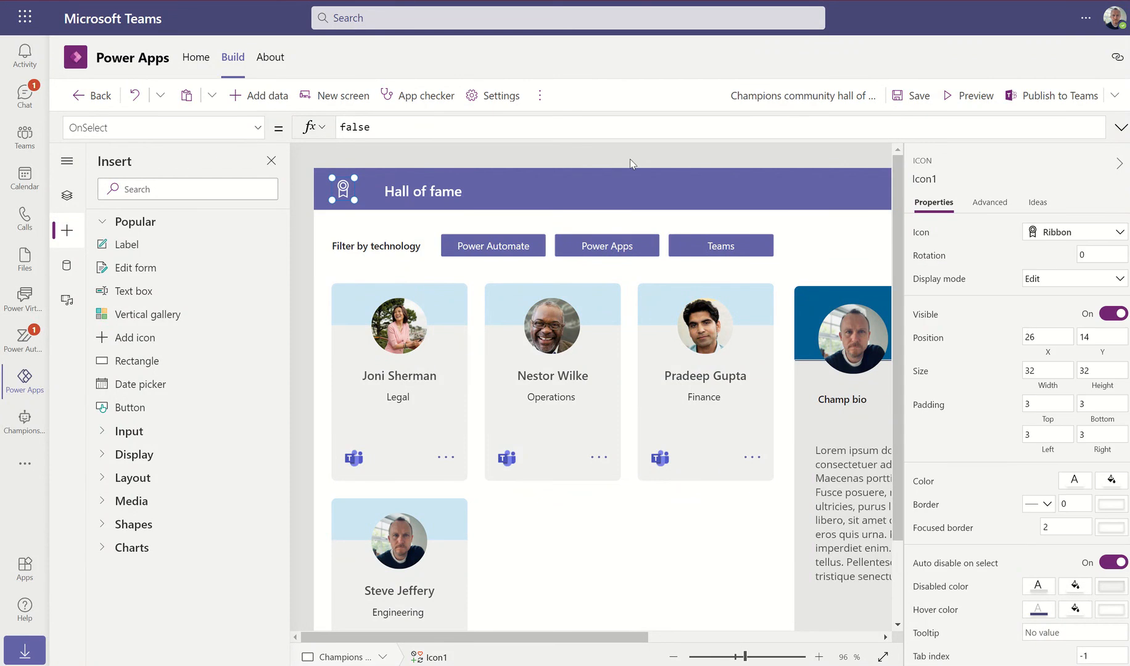
Move the Hall of fame title nearer the icon, preview the app, and save
{"action": "left_click_drag", "start_coordinate": [426, 192], "coordinate": [405, 186]}
{"action": "left_click", "coordinate": [973, 99]}
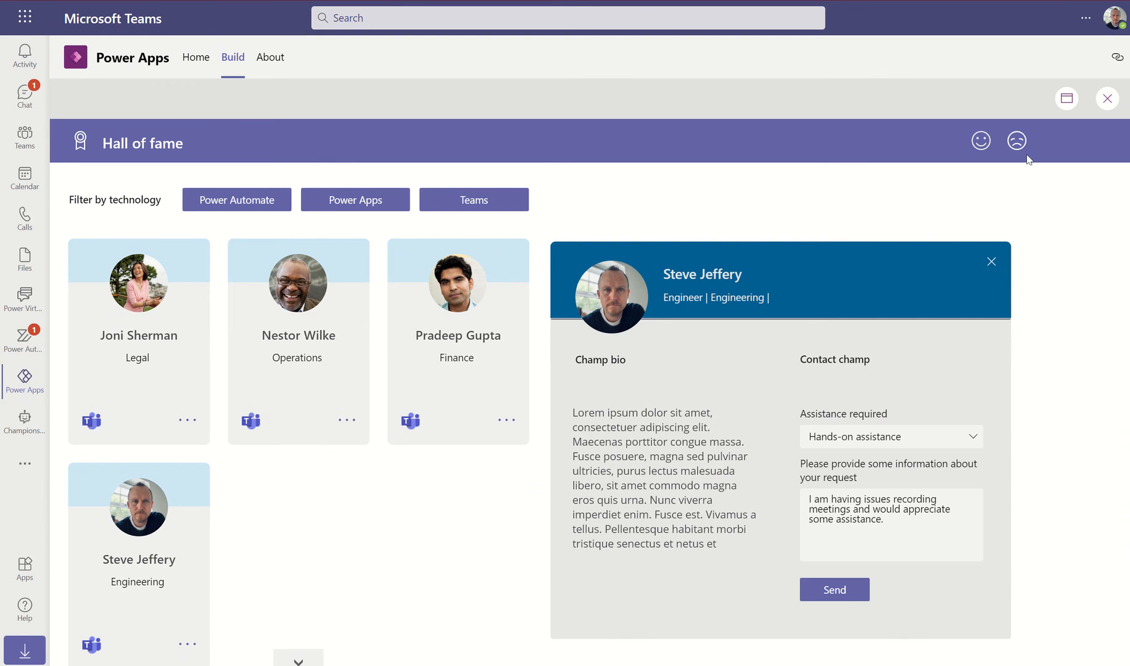
{"action": "left_click", "coordinate": [1108, 100]}
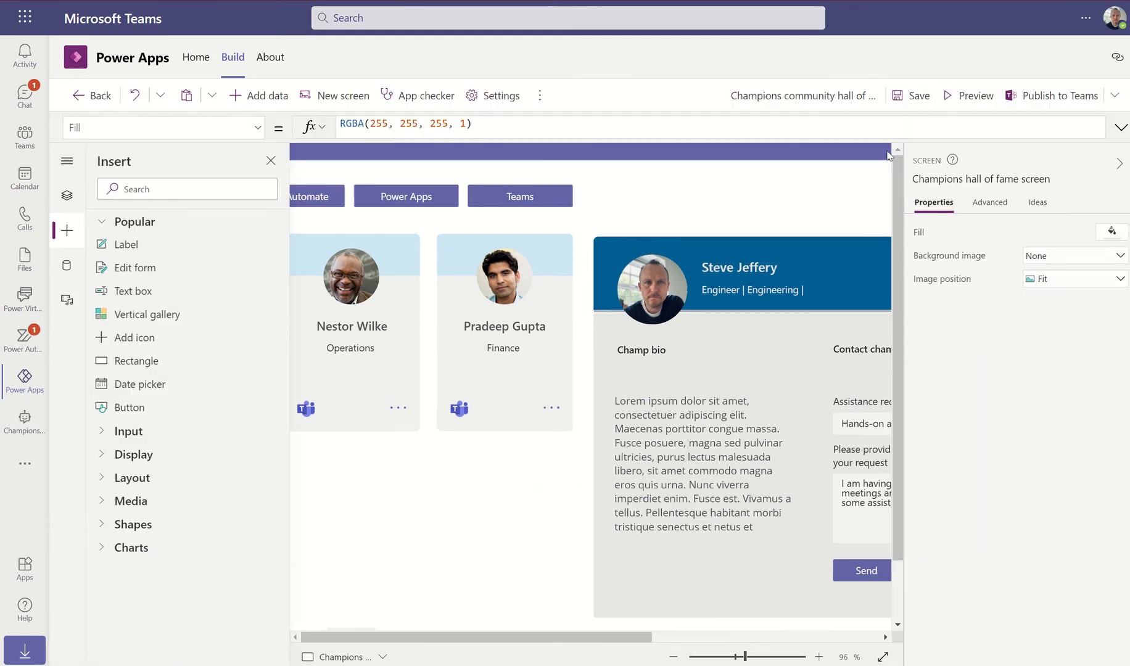
{"action": "left_click", "coordinate": [916, 95]}
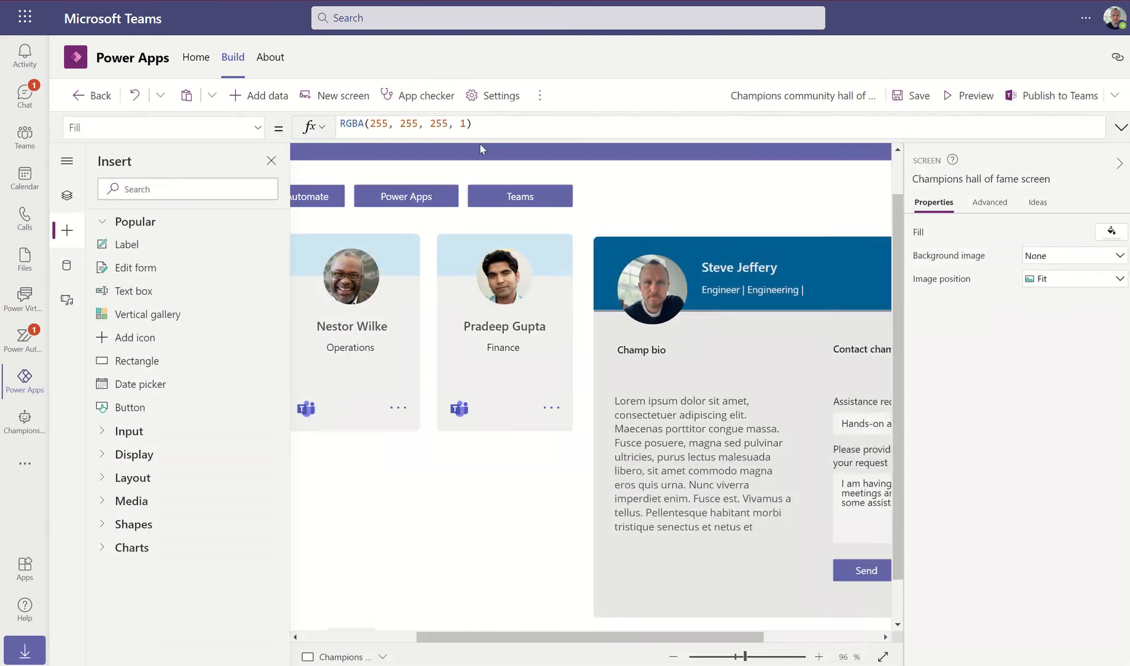
Publish the app to the Teams channel and open Chat to view the request card
{"action": "left_click", "coordinate": [1025, 98]}
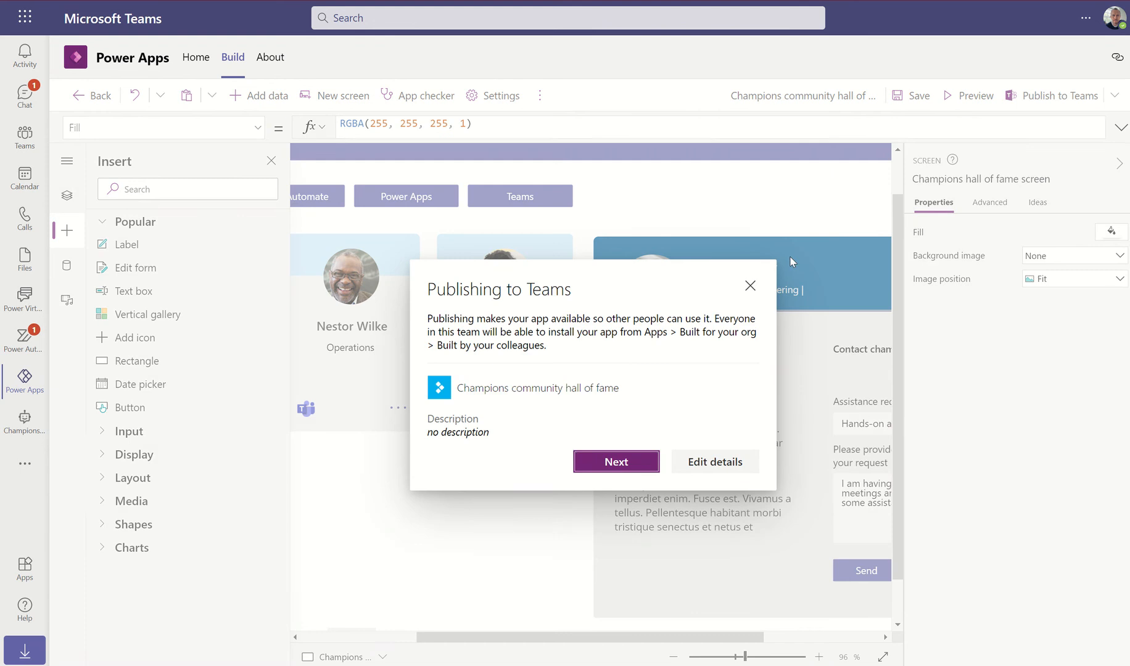
{"action": "left_click", "coordinate": [607, 463]}
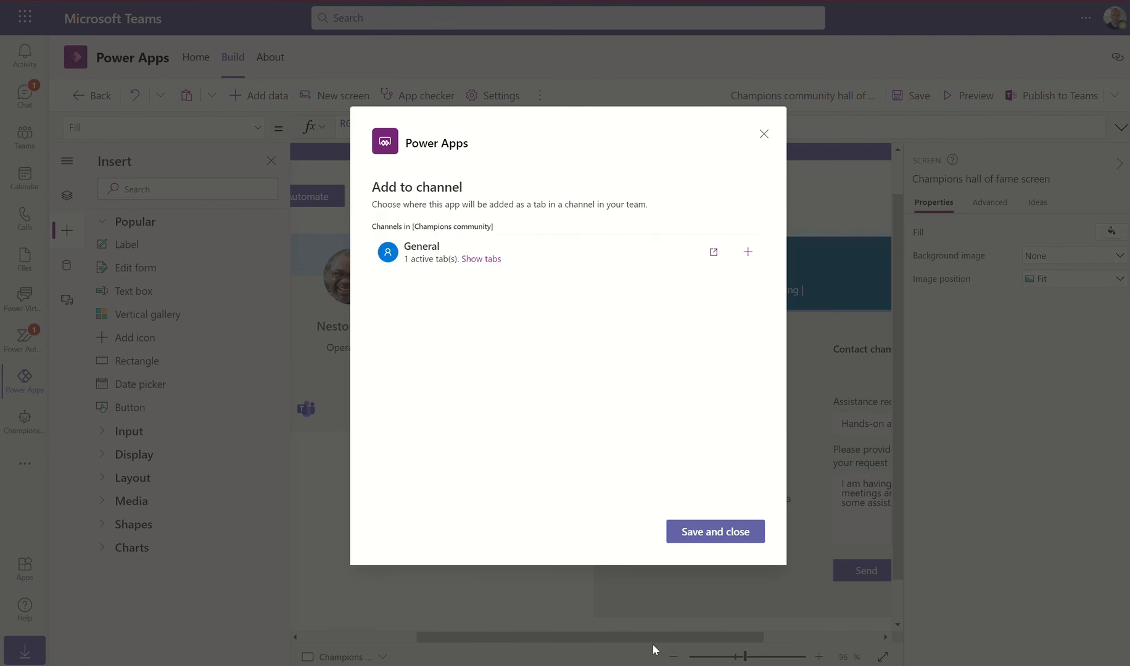
{"action": "left_click", "coordinate": [714, 531]}
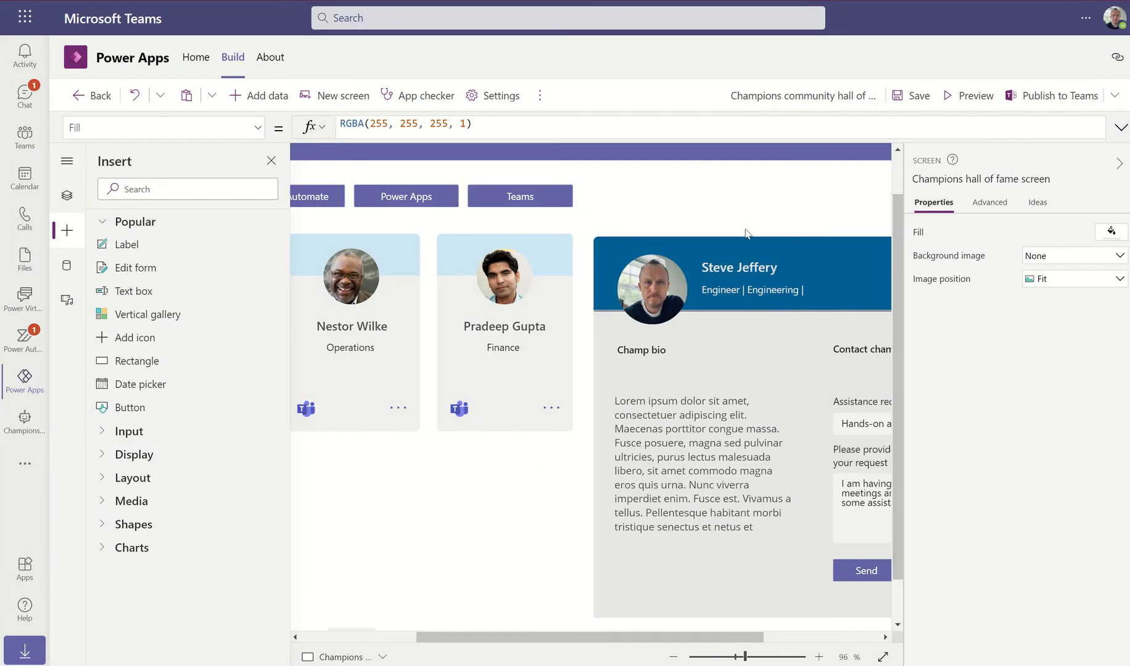
{"action": "left_click", "coordinate": [21, 104]}
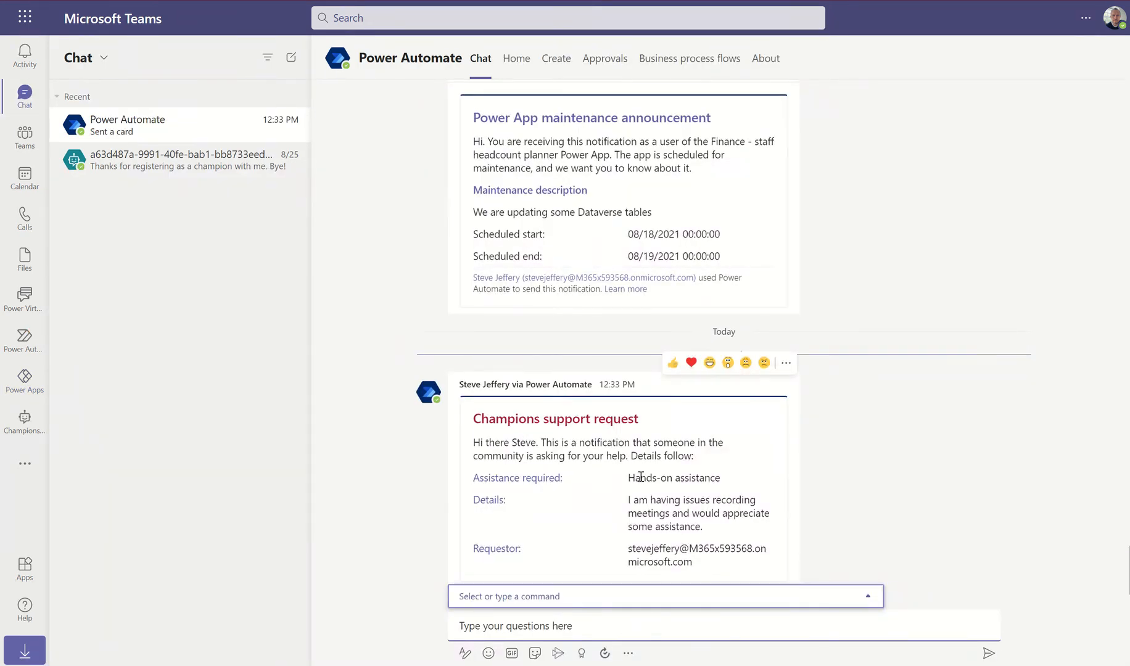
Review the earlier support request card's assistance type, greeting name and requestor e-mail
{"action": "left_click_drag", "start_coordinate": [641, 477], "coordinate": [708, 477]}
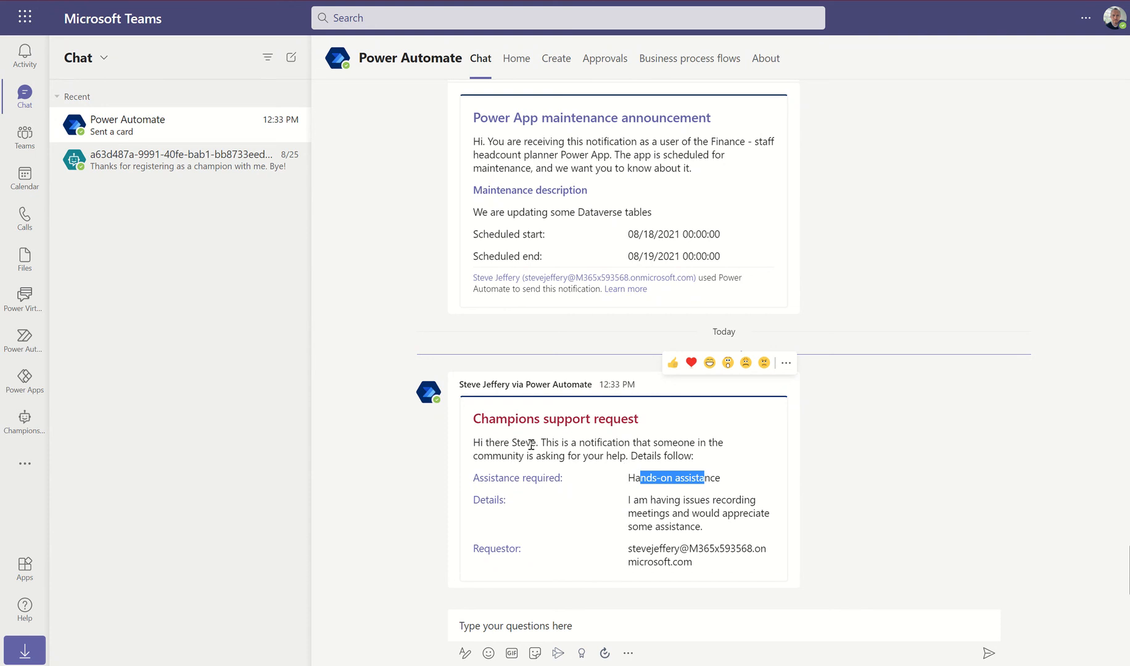
{"action": "left_click_drag", "start_coordinate": [513, 440], "coordinate": [545, 442]}
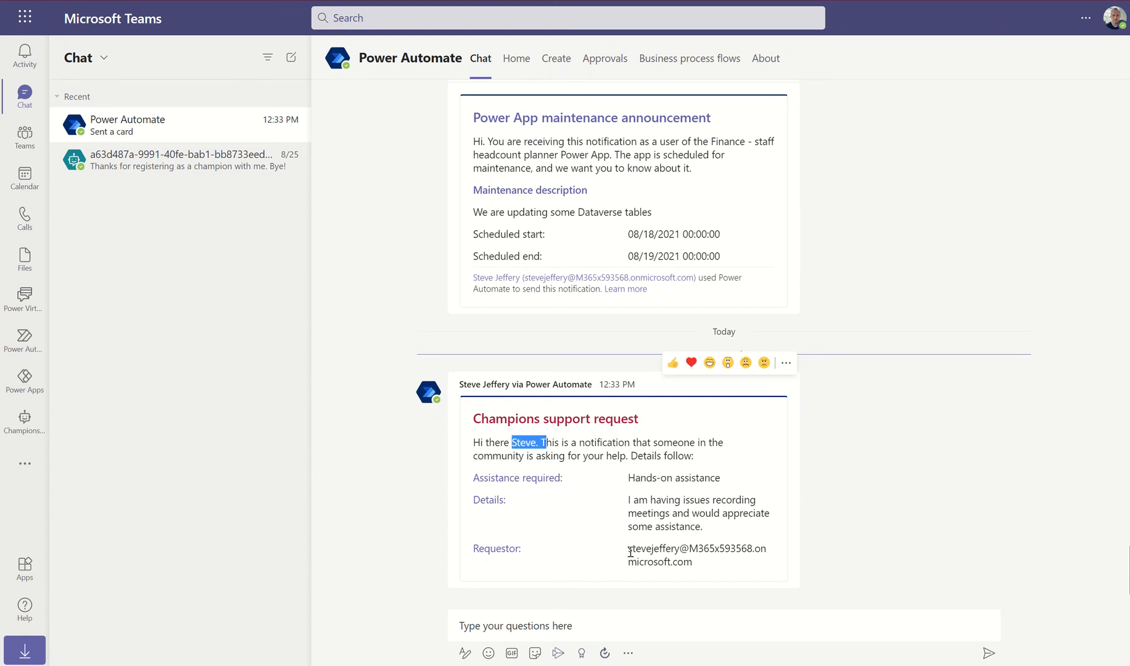
{"action": "left_click_drag", "start_coordinate": [630, 553], "coordinate": [704, 569]}
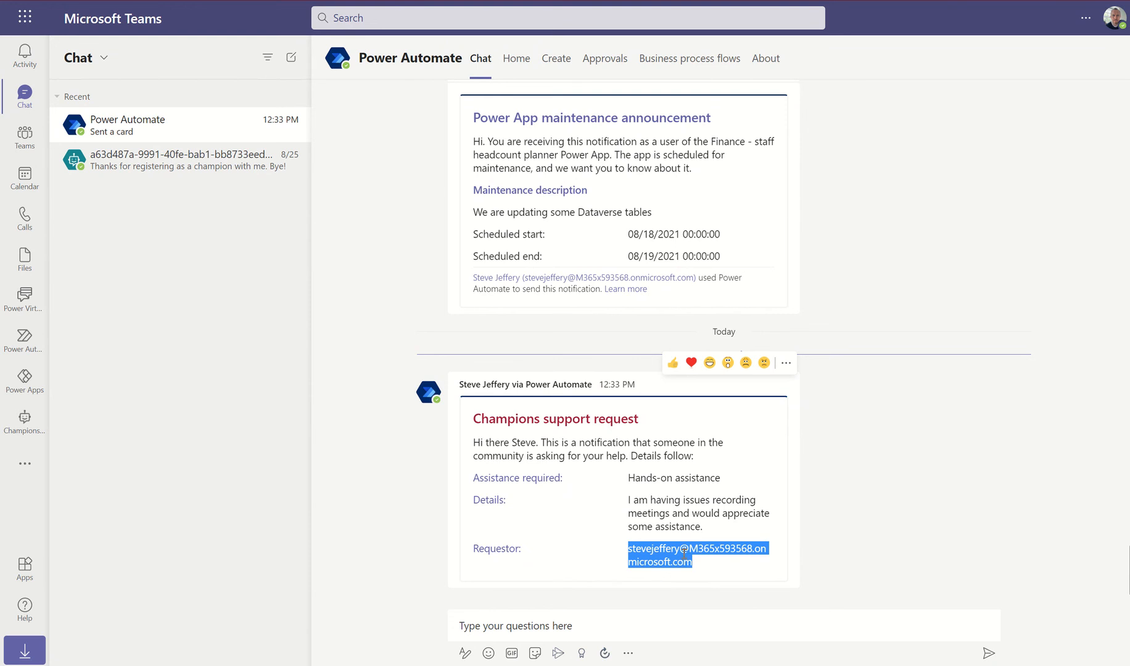
{"action": "left_click", "coordinate": [683, 555]}
{"action": "left_click_drag", "start_coordinate": [633, 547], "coordinate": [696, 569]}
{"action": "left_click", "coordinate": [674, 491]}
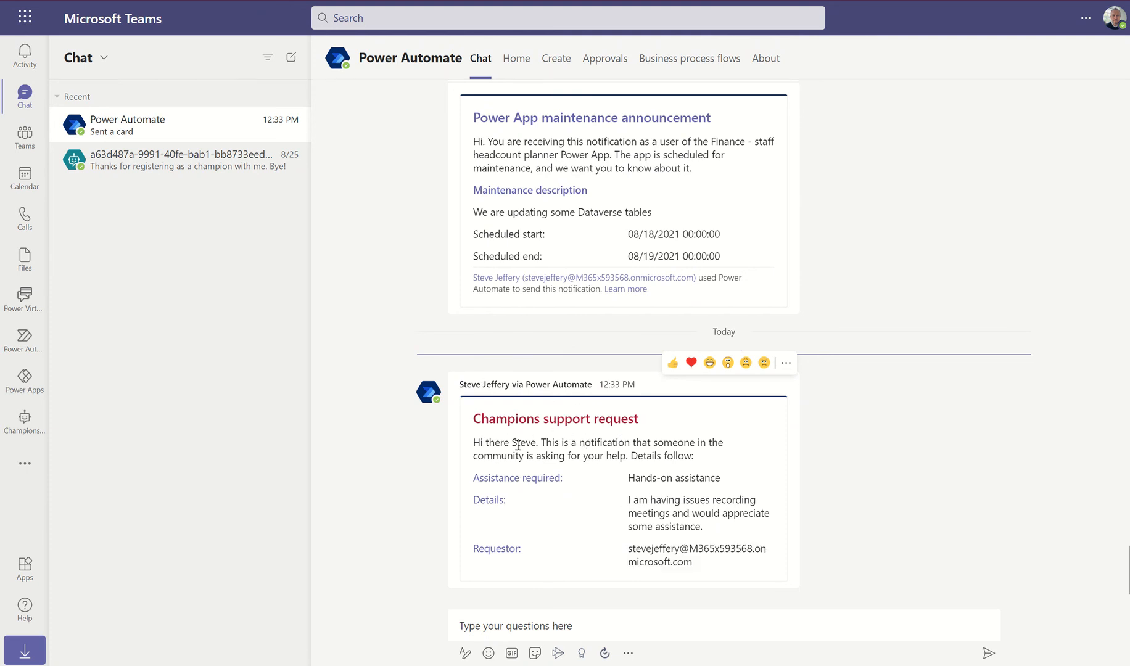
Recheck the card's assistance type, then move to the Champions community bot and the teams list
{"action": "left_click_drag", "start_coordinate": [657, 473], "coordinate": [707, 474]}
{"action": "left_click_drag", "start_coordinate": [642, 547], "coordinate": [663, 552]}
{"action": "left_click", "coordinate": [804, 605]}
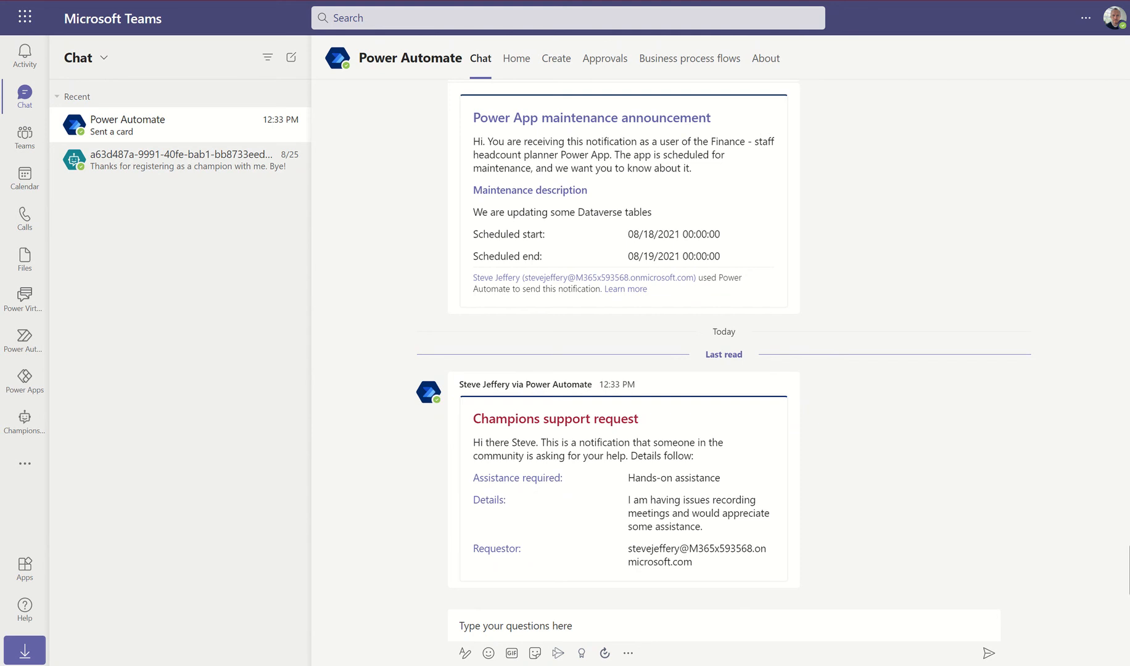
{"action": "left_click", "coordinate": [25, 422]}
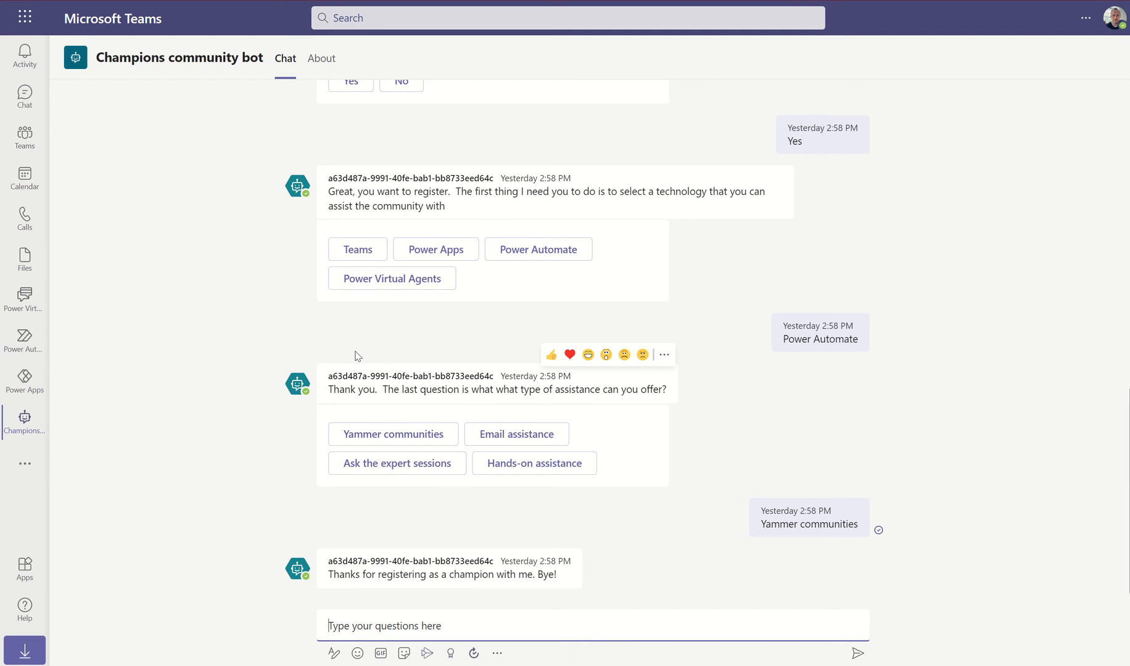
{"action": "left_click", "coordinate": [25, 135]}
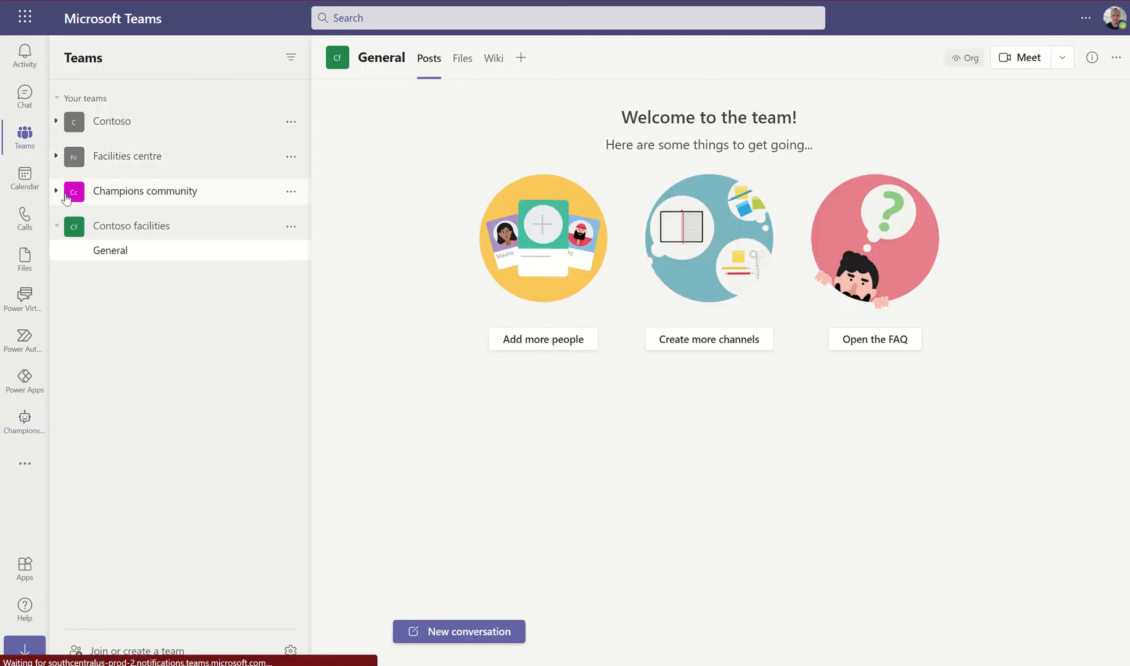
Open the Champions community General hall of fame tab, filter to Teams, and open the Engineering champion
{"action": "left_click", "coordinate": [93, 201]}
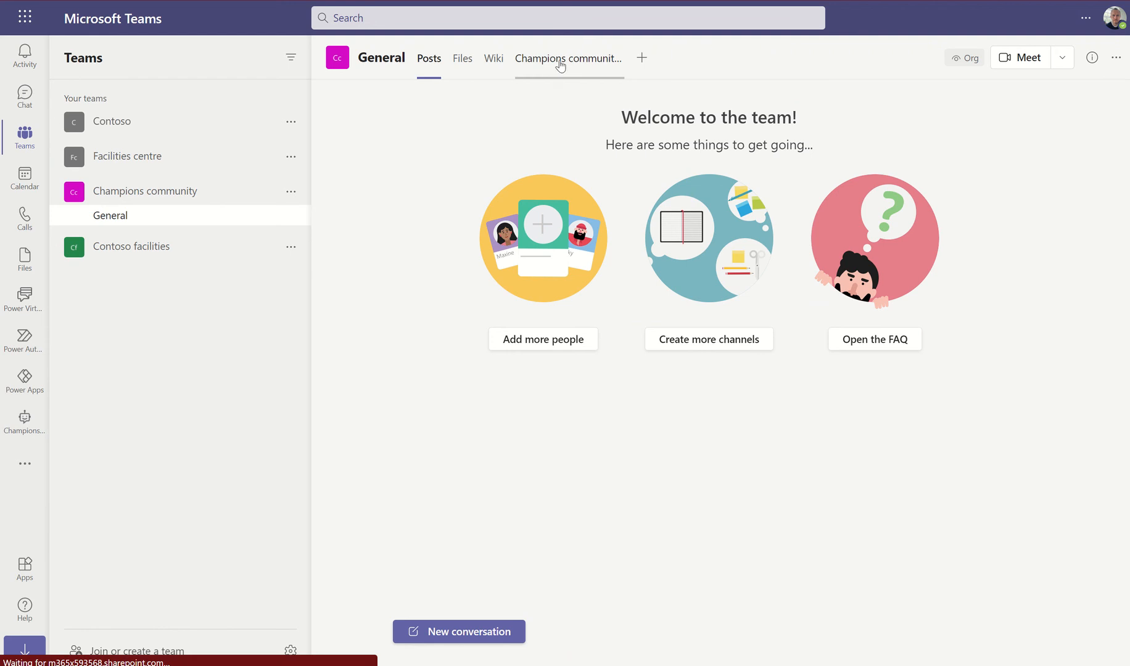
{"action": "left_click", "coordinate": [560, 60]}
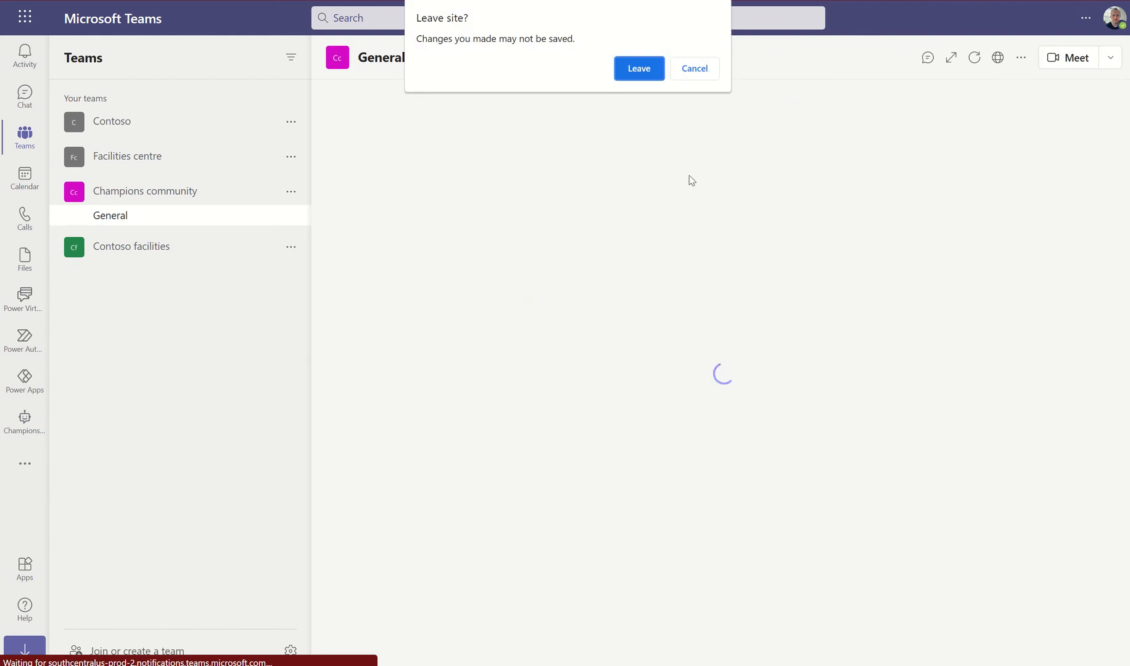
{"action": "left_click", "coordinate": [642, 69]}
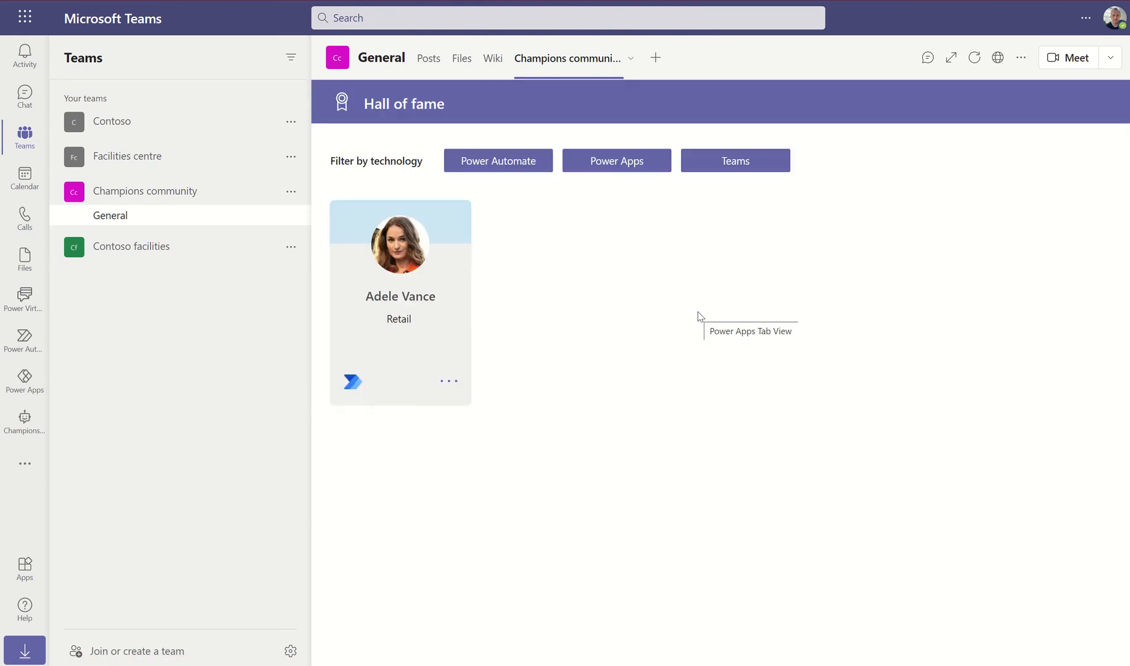
{"action": "left_click", "coordinate": [741, 165]}
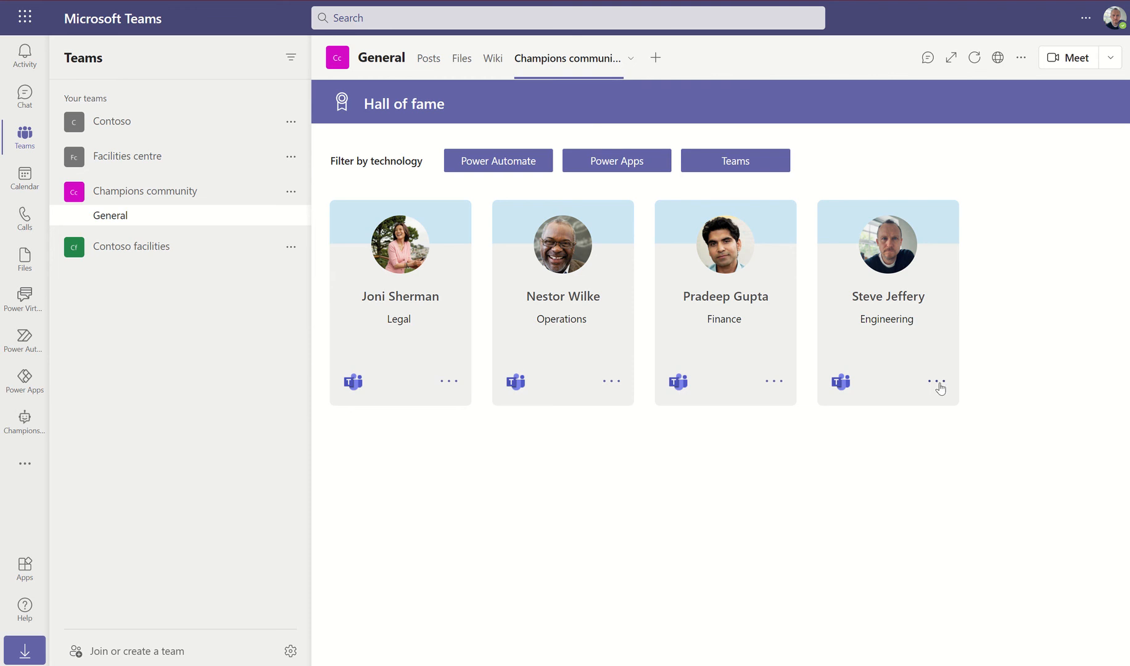
{"action": "left_click", "coordinate": [933, 393]}
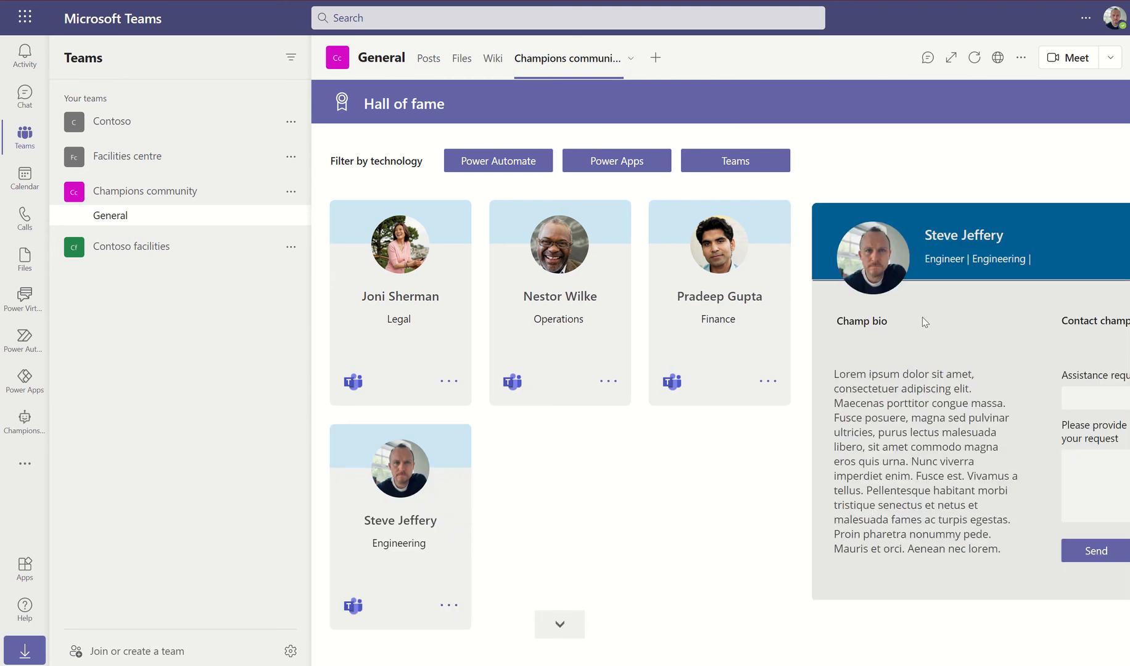
Send an Ask the experts sessions request with details 'Can you attend the next sessio'
{"action": "left_click", "coordinate": [1092, 400]}
{"action": "left_click", "coordinate": [1066, 455]}
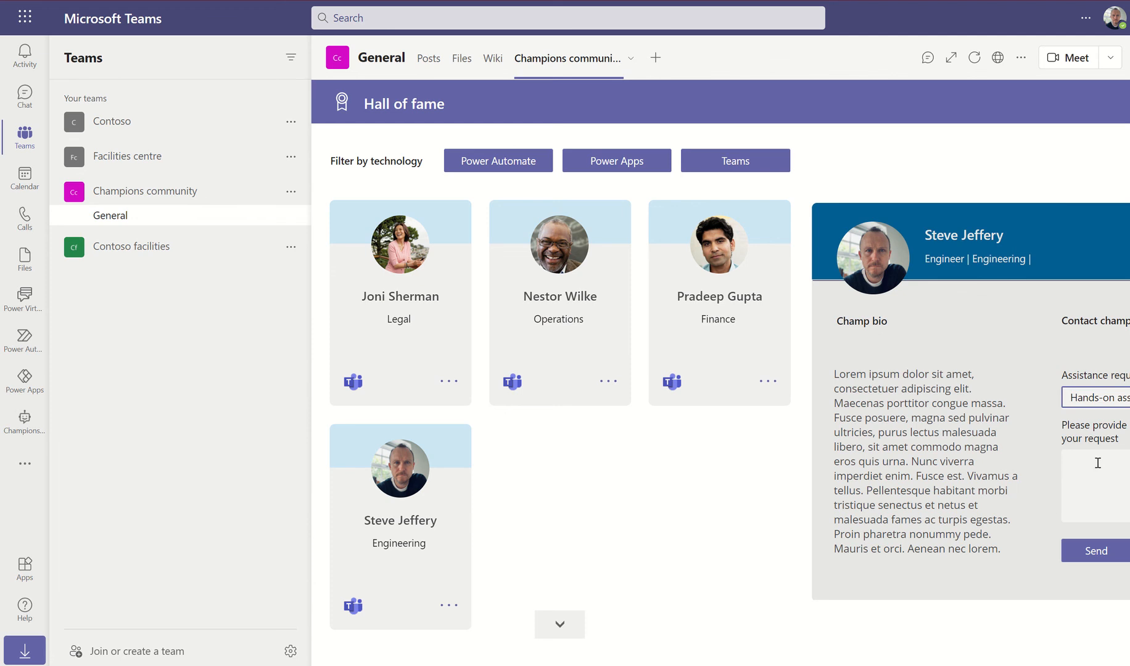
{"action": "left_click", "coordinate": [1101, 400]}
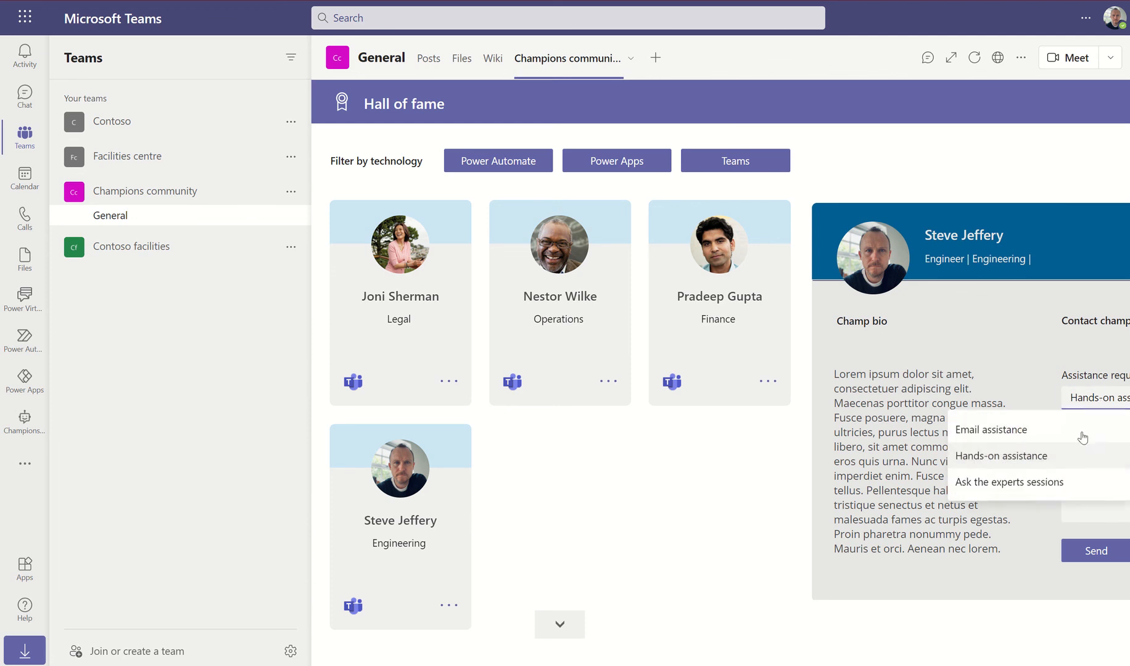
{"action": "left_click", "coordinate": [1039, 481]}
{"action": "left_click", "coordinate": [1105, 466]}
{"action": "type", "text": "Can"}
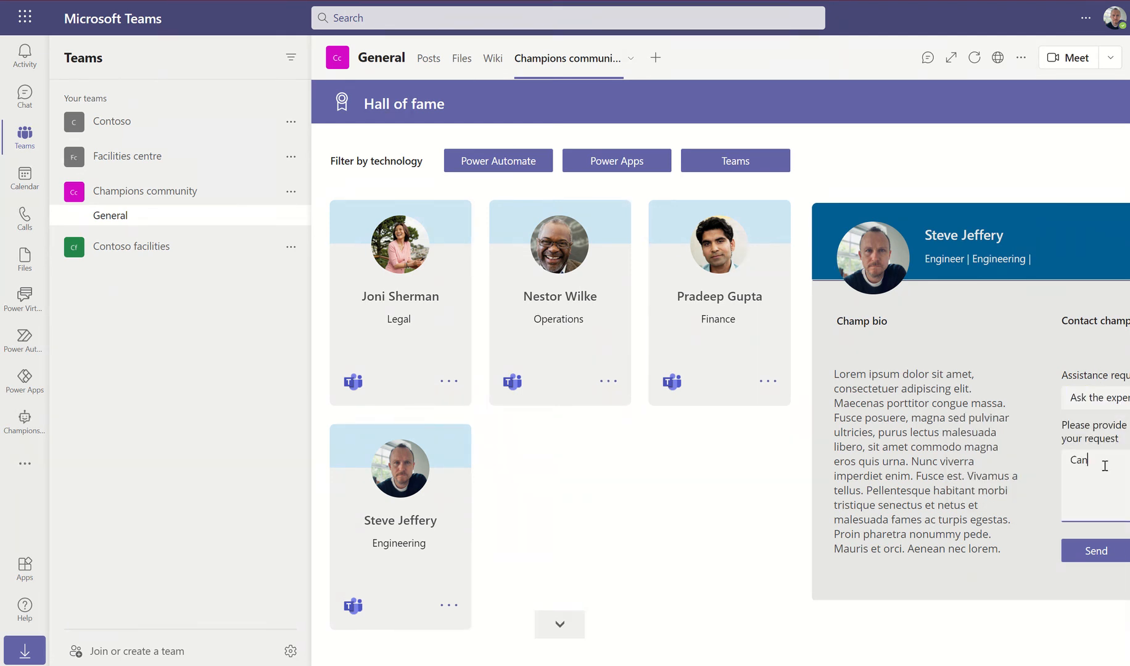
{"action": "type", "text": " you attend"}
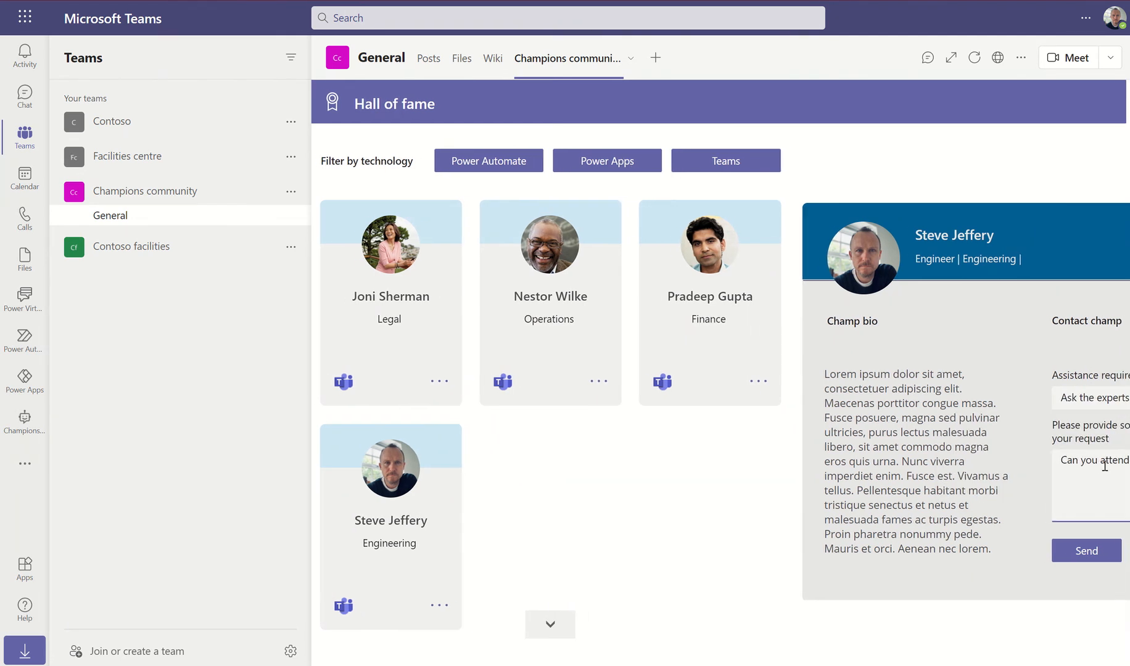
{"action": "type", "text": " the next sessio"}
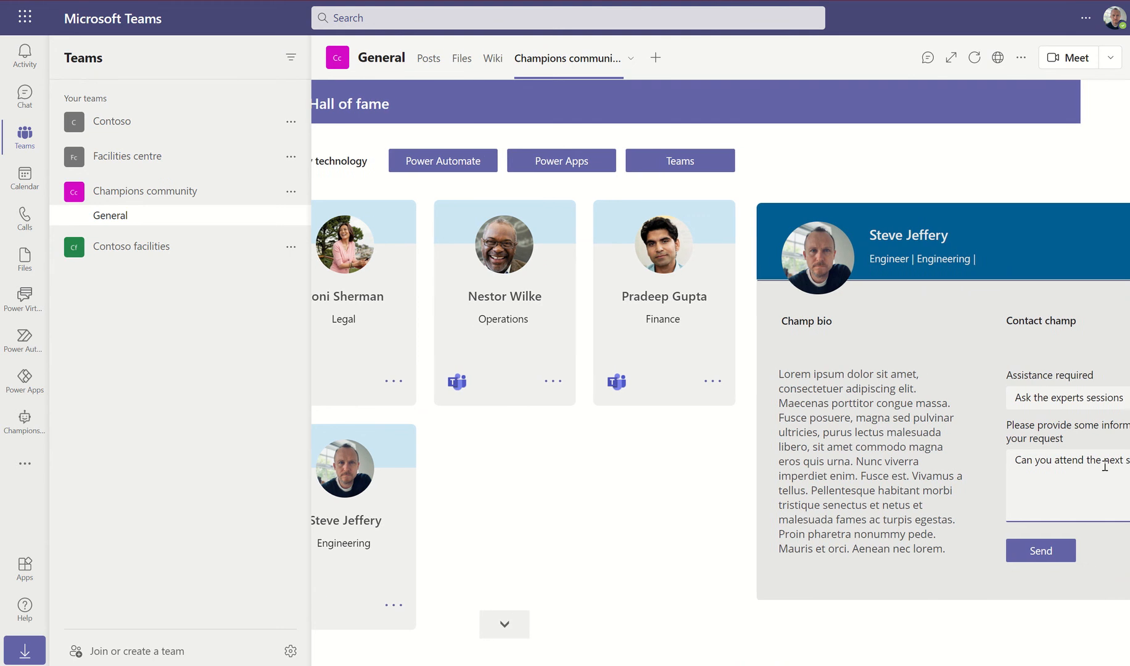
{"action": "left_click", "coordinate": [1016, 550]}
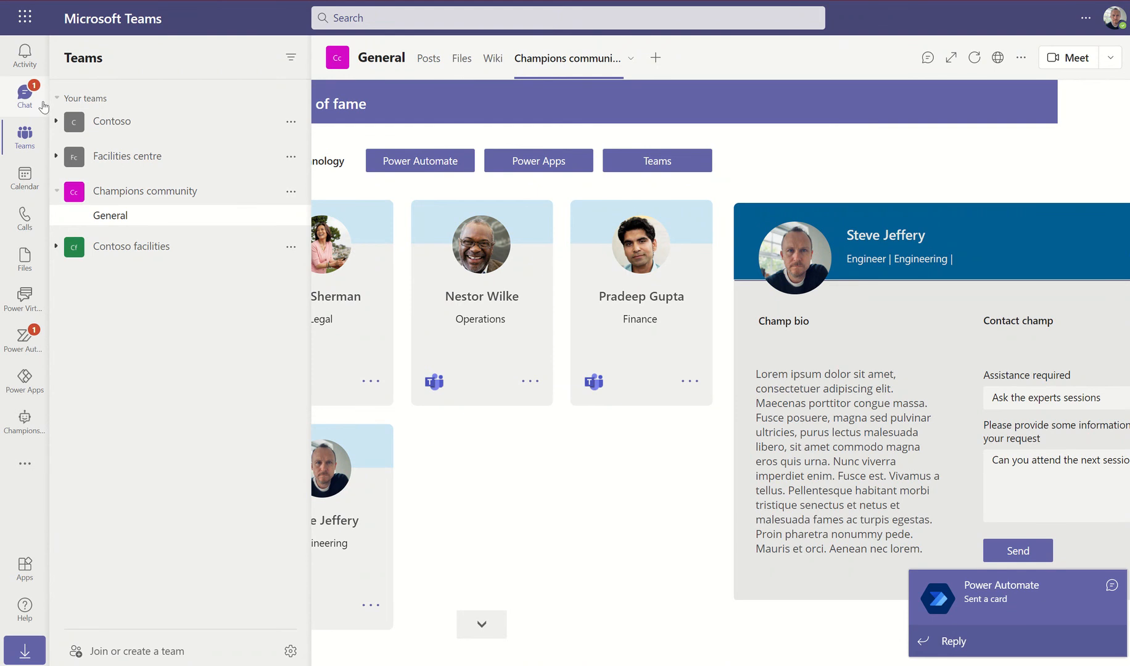
Find the new Ask the experts sessions card in chat and check its request details
{"action": "left_click", "coordinate": [24, 96]}
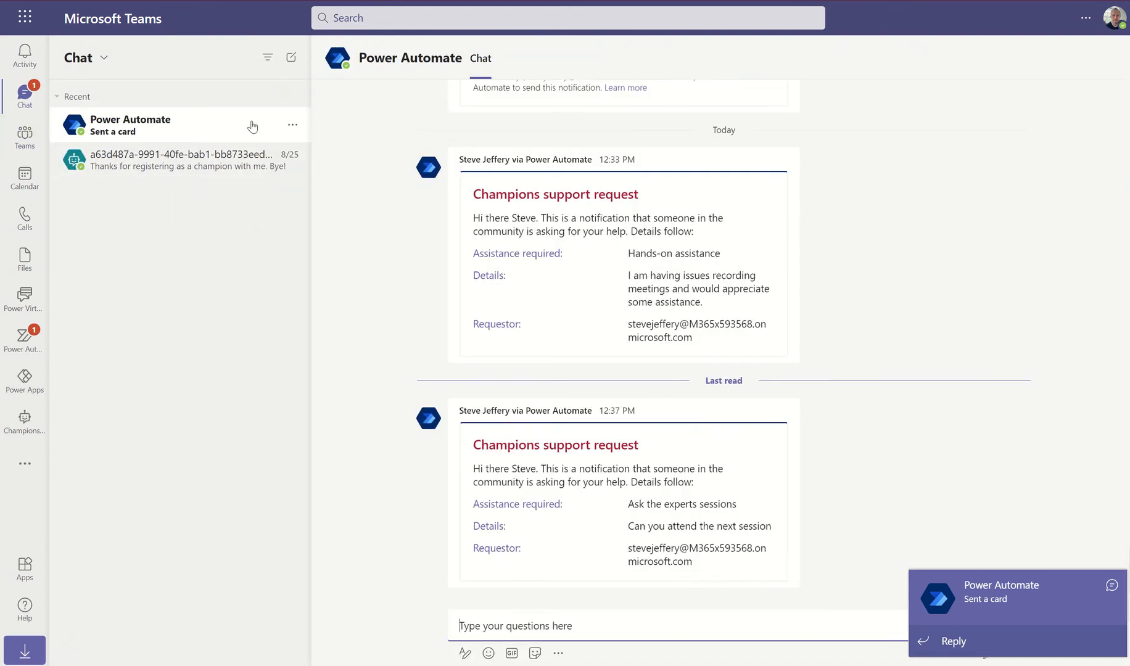
{"action": "left_click_drag", "start_coordinate": [653, 527], "coordinate": [736, 532]}
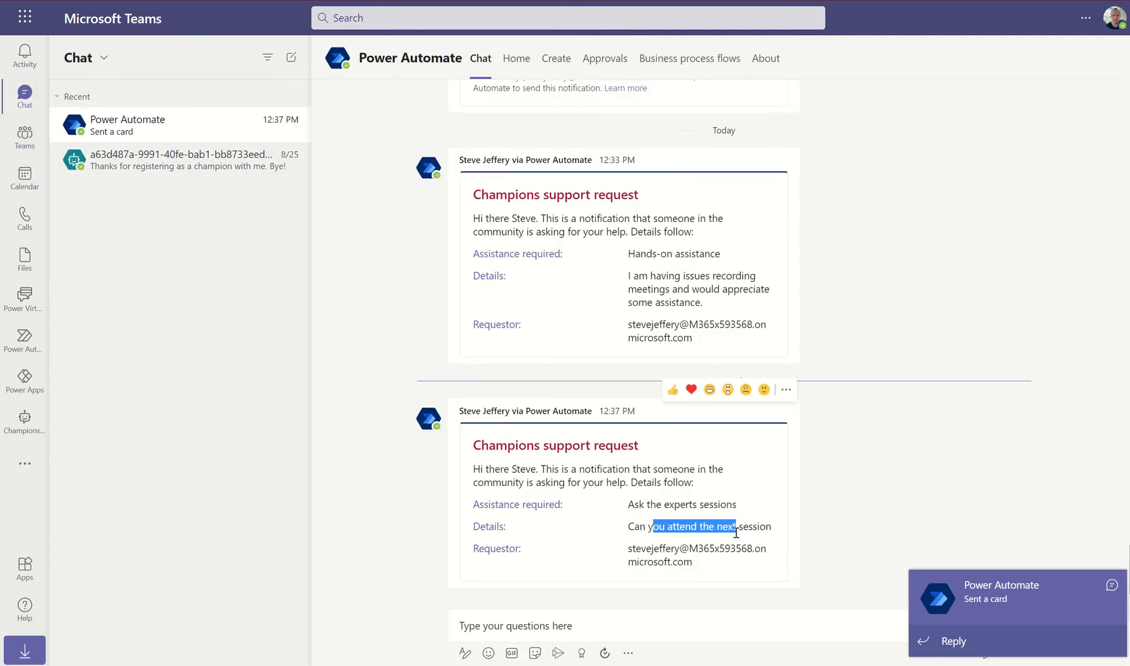
{"action": "left_click", "coordinate": [911, 388]}
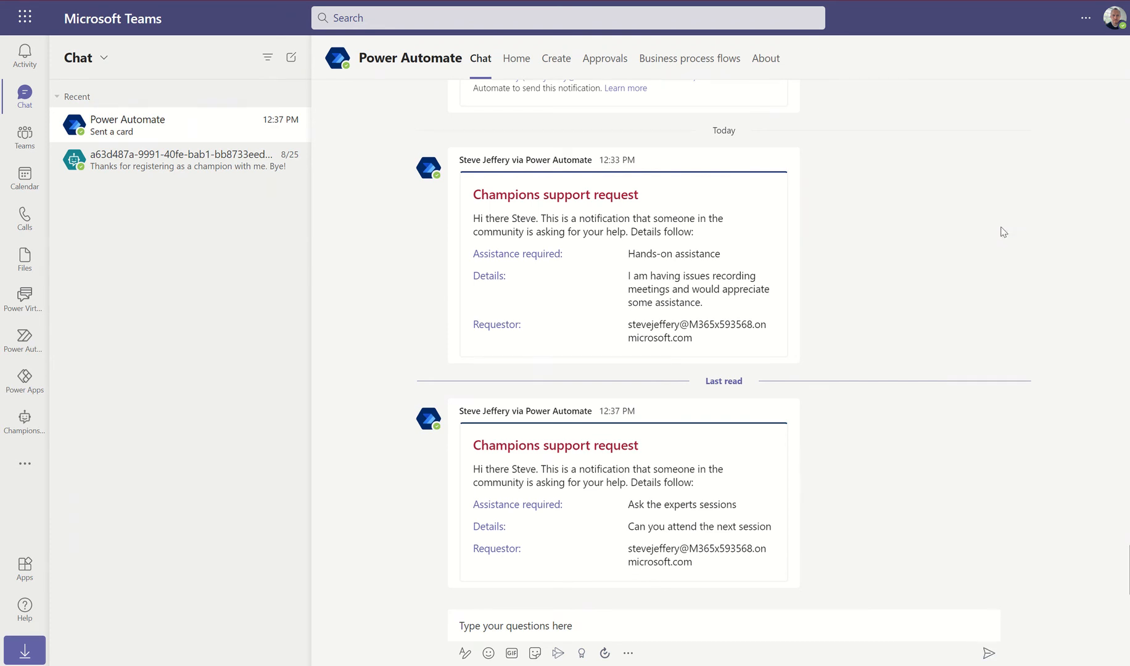
{"action": "mouse_move", "coordinate": [568, 1]}
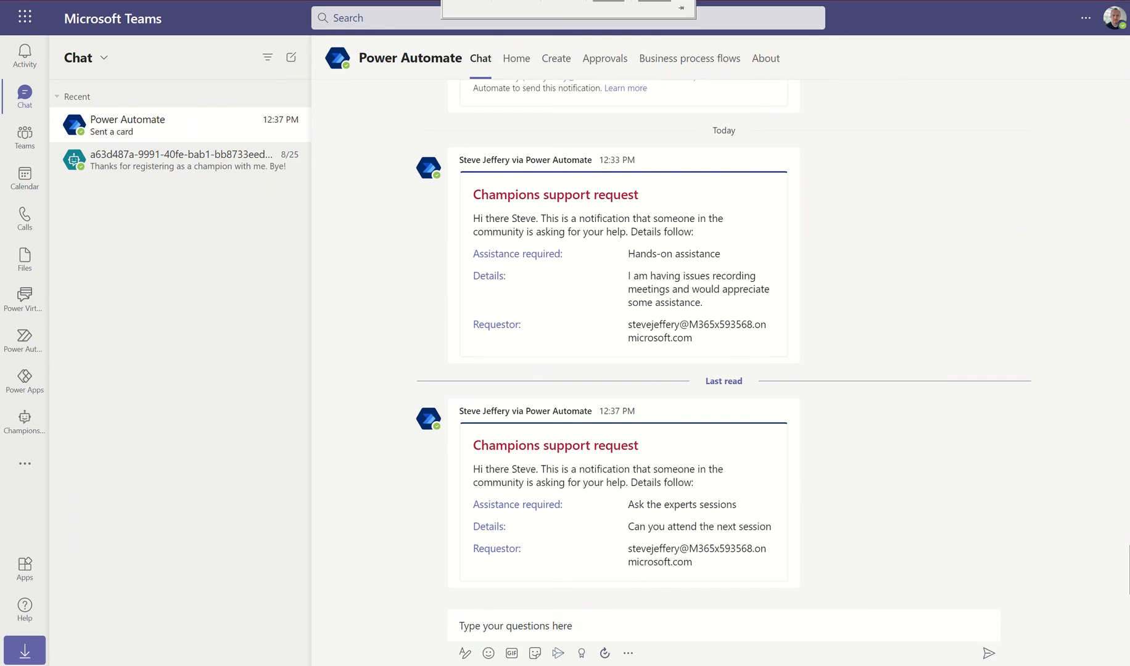